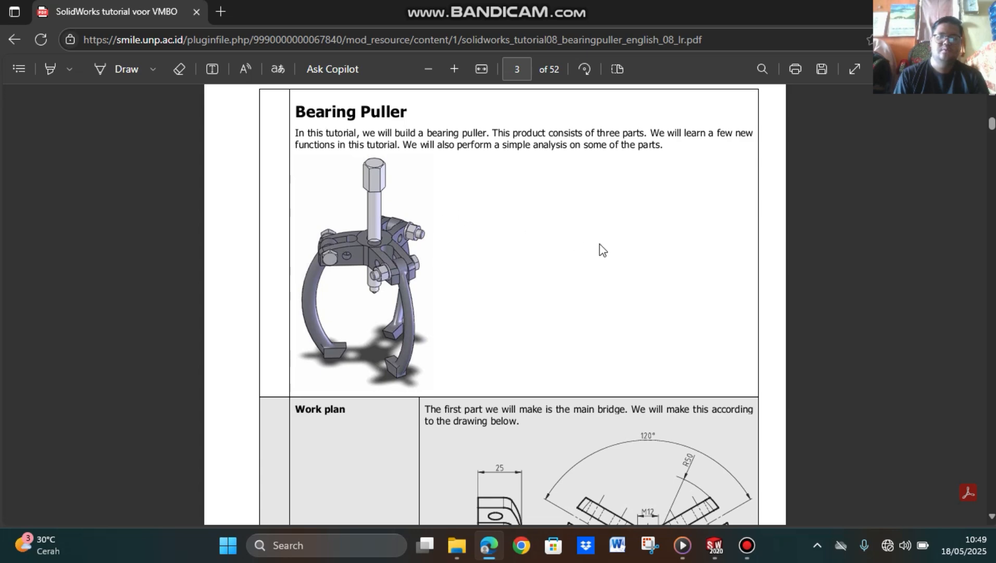
# Step: Read through the bearing puller tutorial, examining the main bridge drawing and the instructions for its profile sketch, fillet and 360-degree revolve
pyautogui.scroll(-4, 614, 279)
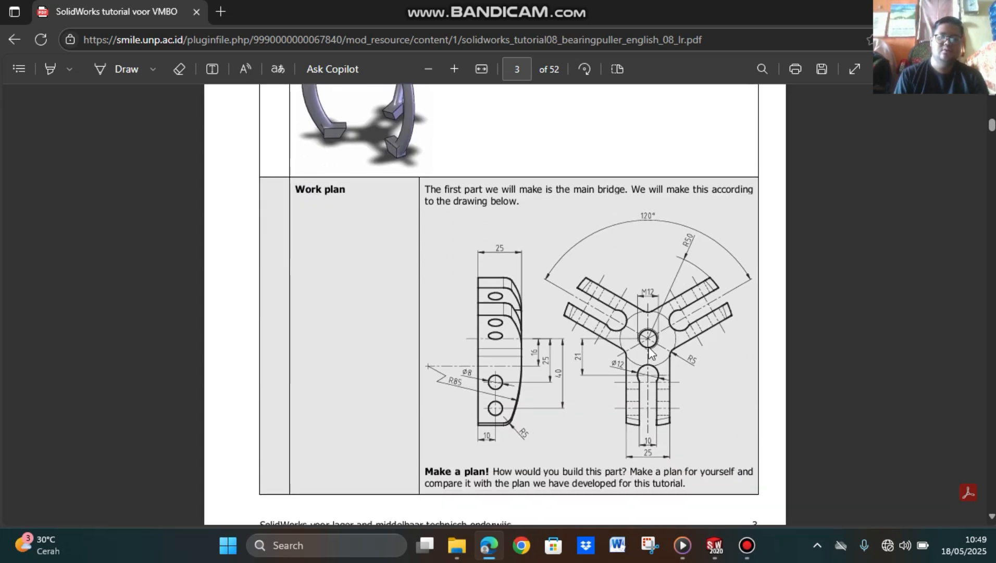
pyautogui.scroll(-8, 650, 353)
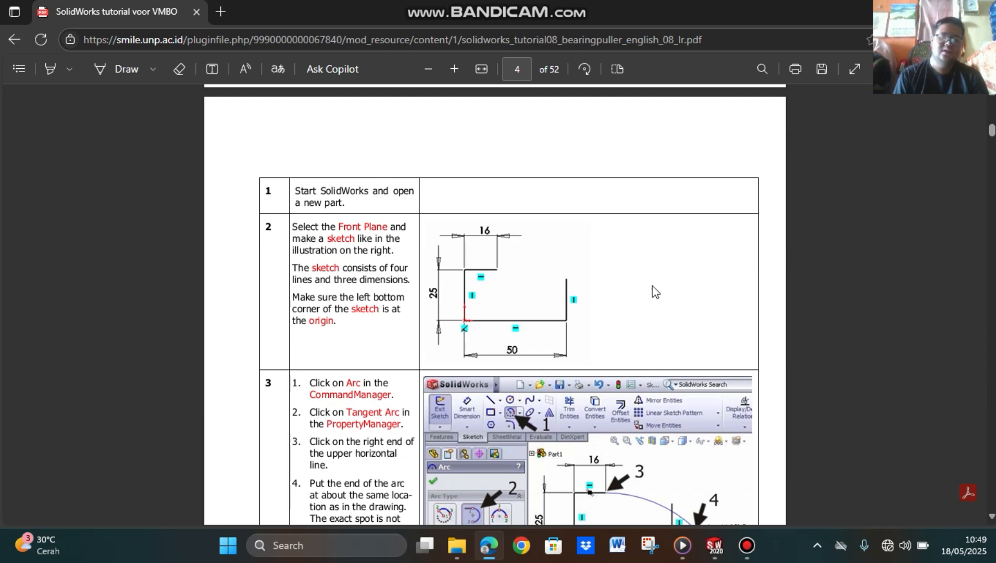
pyautogui.scroll(-2, 656, 291)
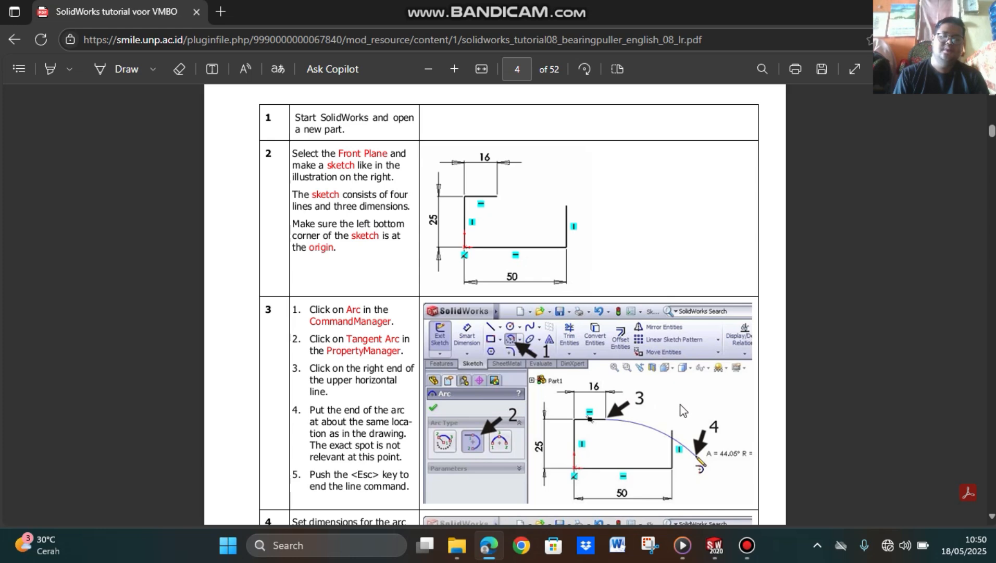
pyautogui.scroll(-6, 684, 410)
pyautogui.scroll(-20, 675, 394)
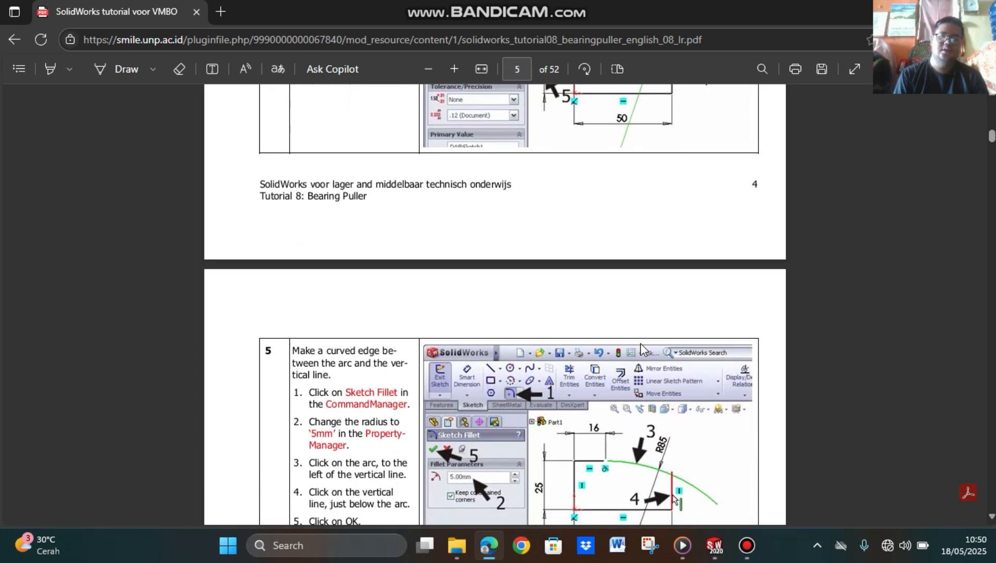
pyautogui.scroll(-4, 679, 375)
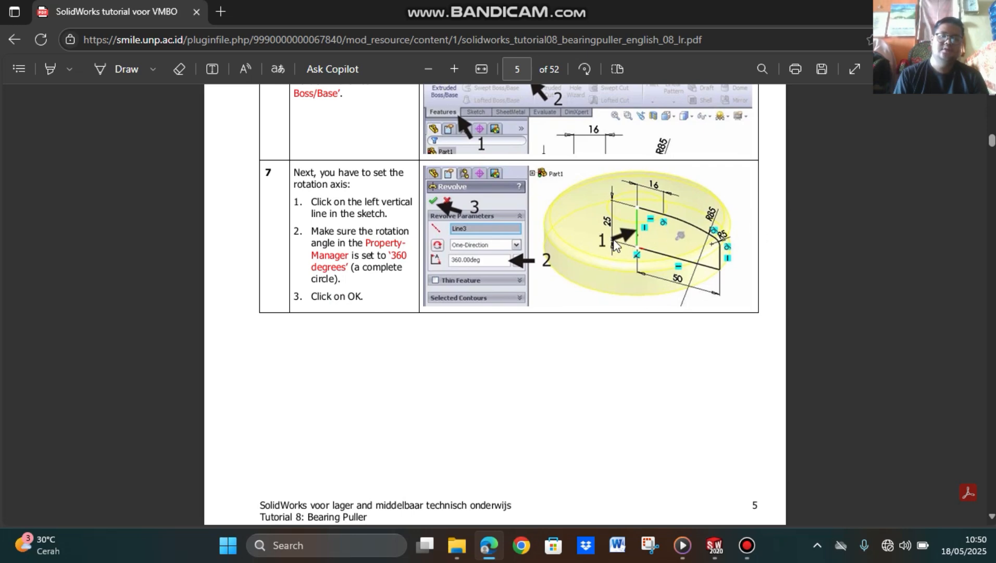
pyautogui.scroll(-10, 677, 247)
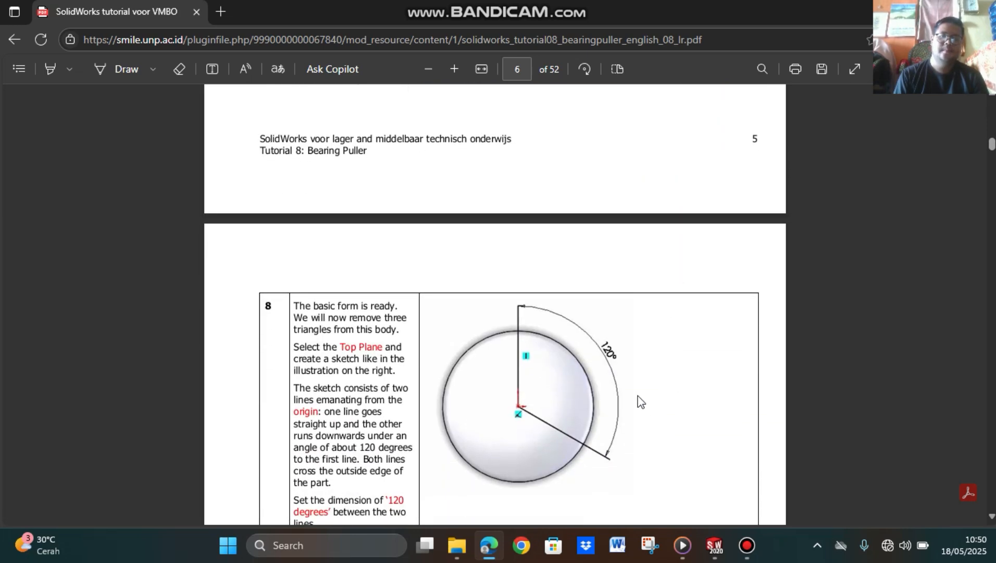
pyautogui.scroll(10, 639, 351)
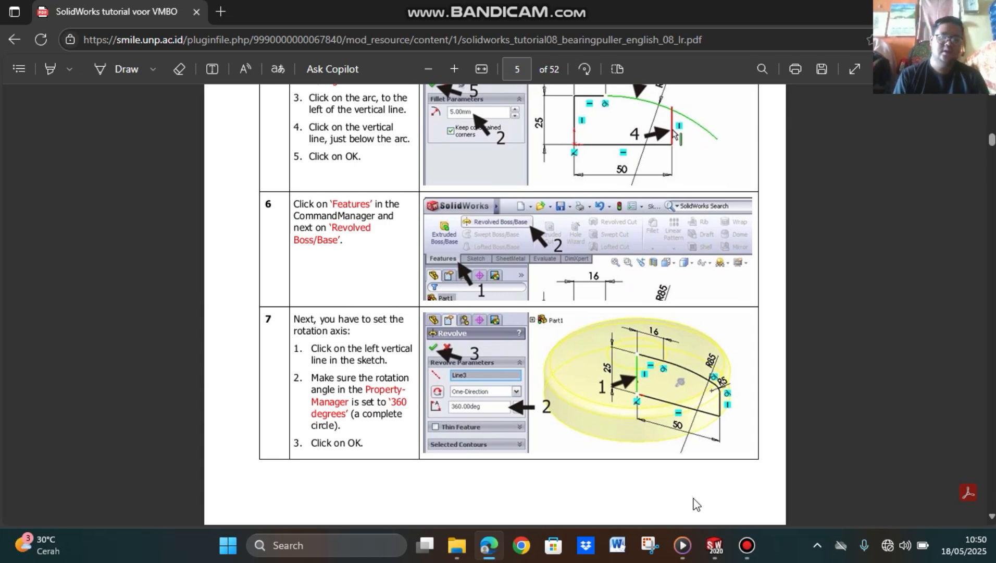
# Step: Switch to the empty Part2 document in SOLIDWORKS and set its units to MMGS (millimeter, gram, second)
pyautogui.moveTo(714, 545)
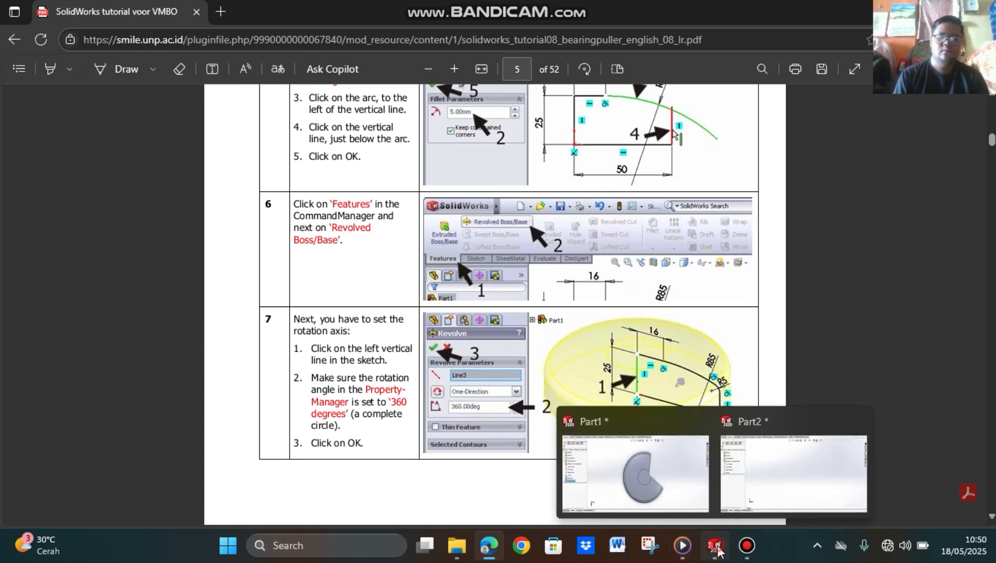
pyautogui.click(829, 469)
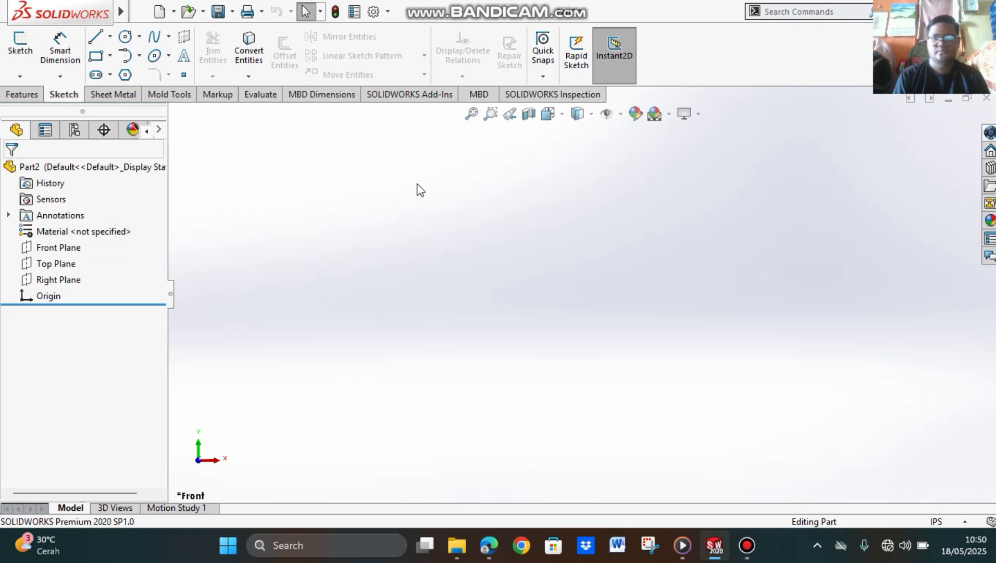
pyautogui.click(966, 521)
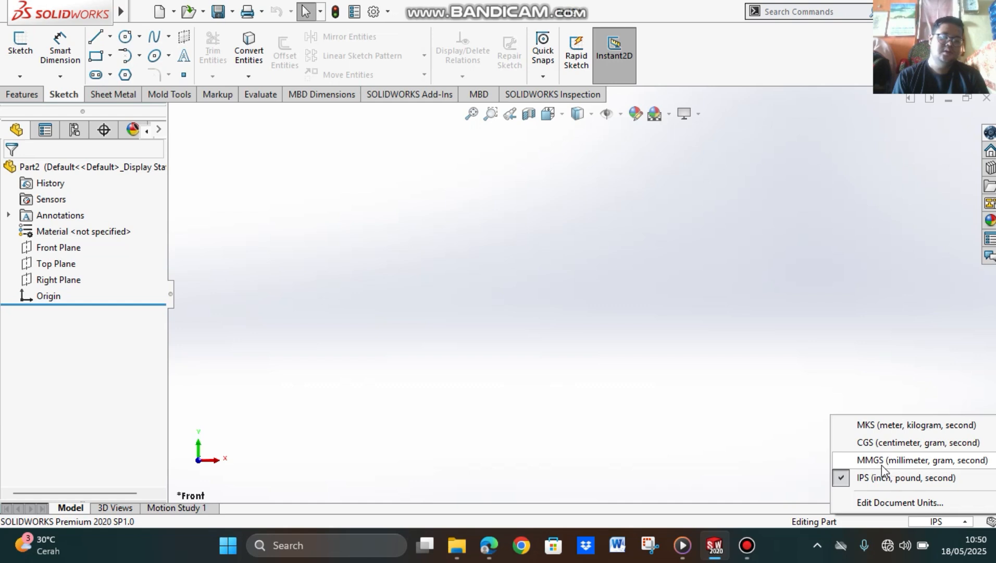
pyautogui.click(865, 463)
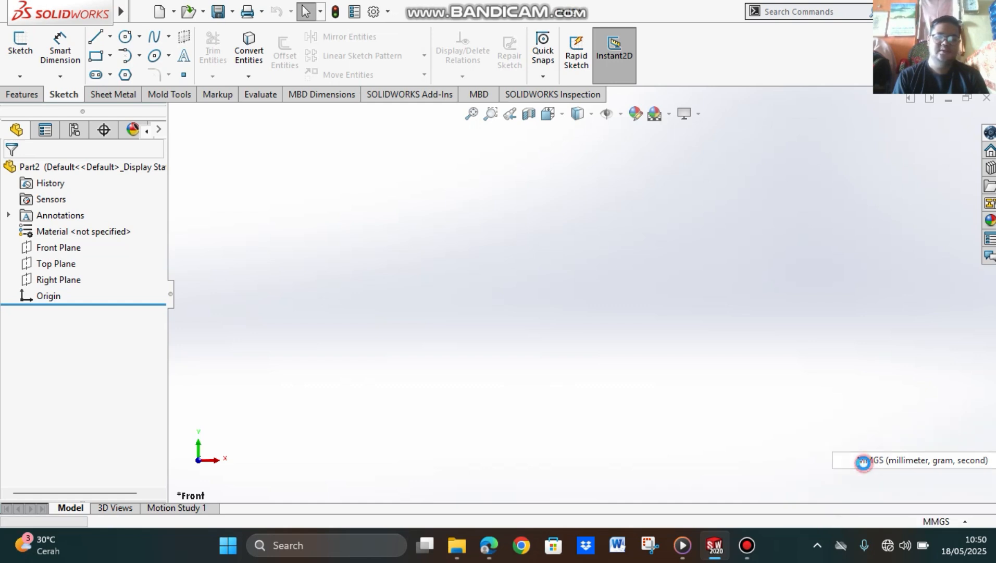
# Step: On the Front Plane, sketch four connected lines from the origin: about 32 mm left, 35 mm down, 120 mm right and 50 mm up
pyautogui.click(66, 253)
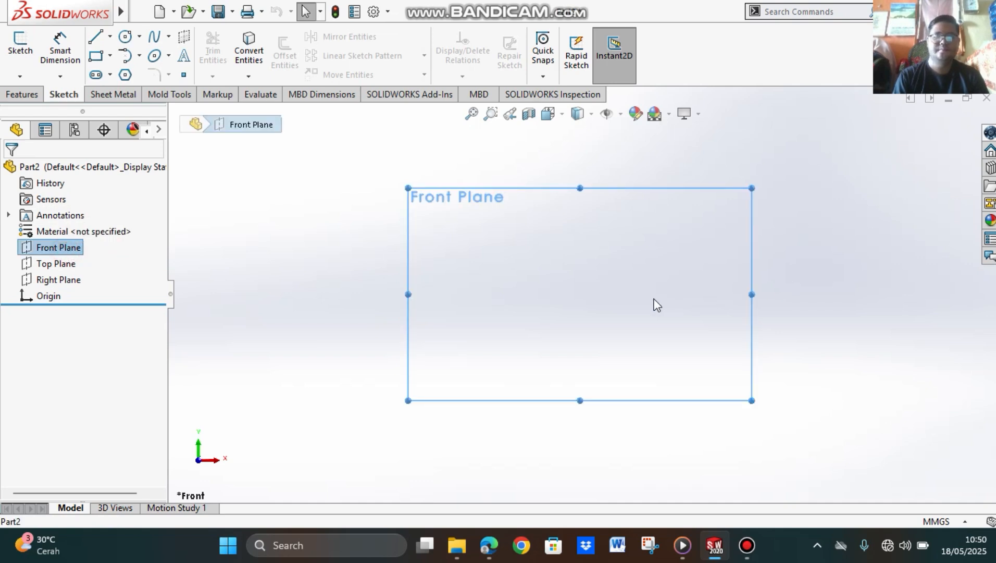
pyautogui.click(95, 37)
pyautogui.click(580, 294)
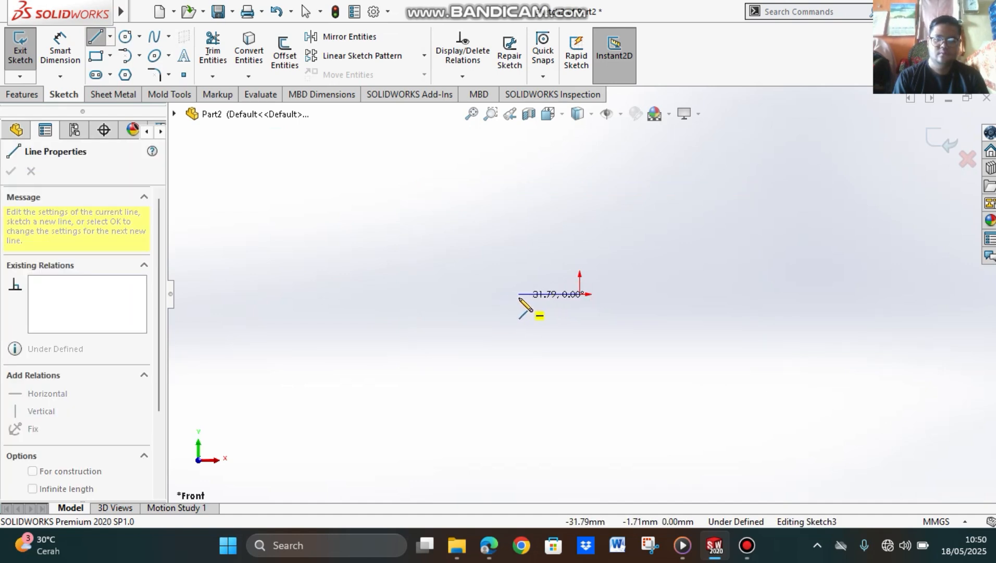
pyautogui.click(519, 296)
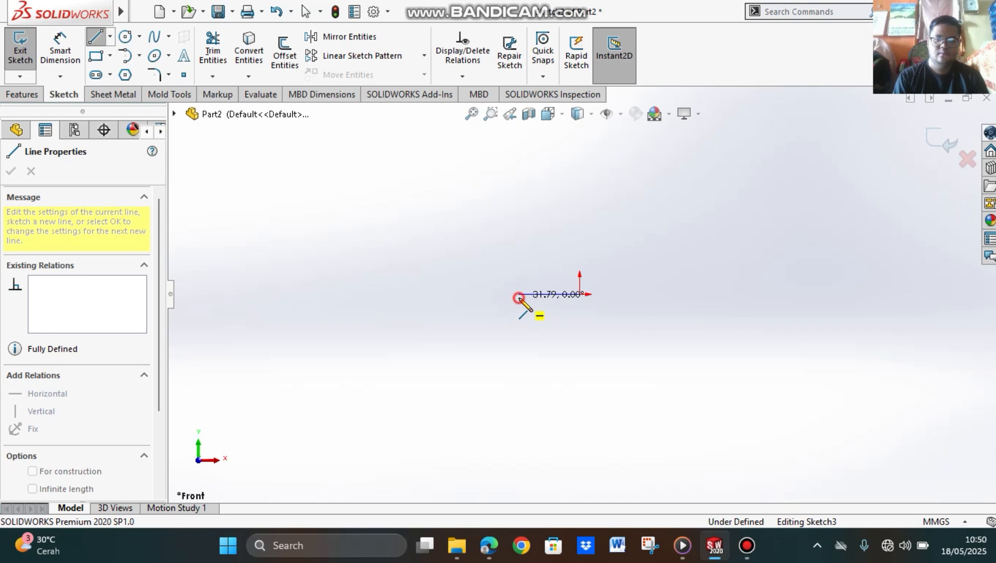
pyautogui.click(519, 361)
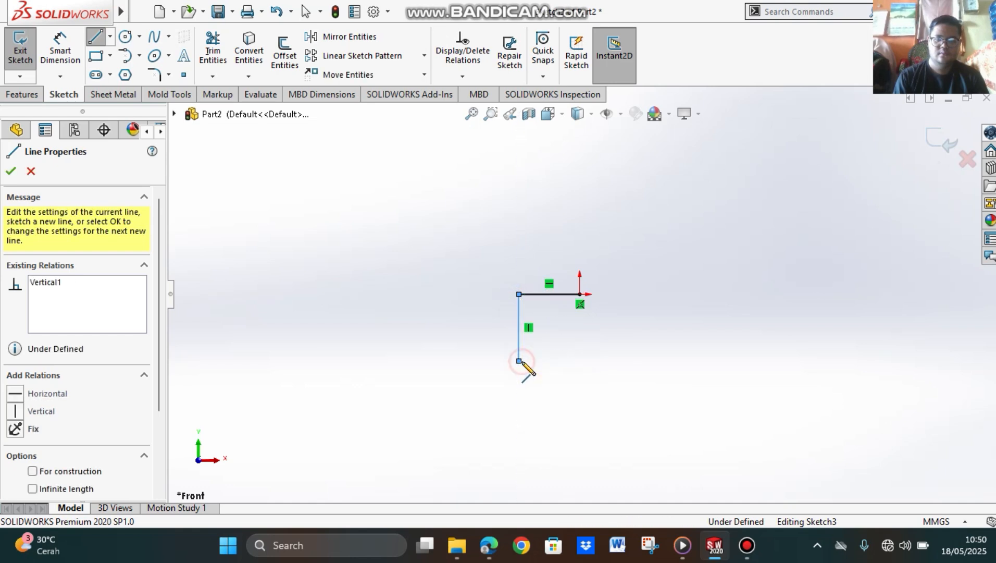
pyautogui.click(752, 361)
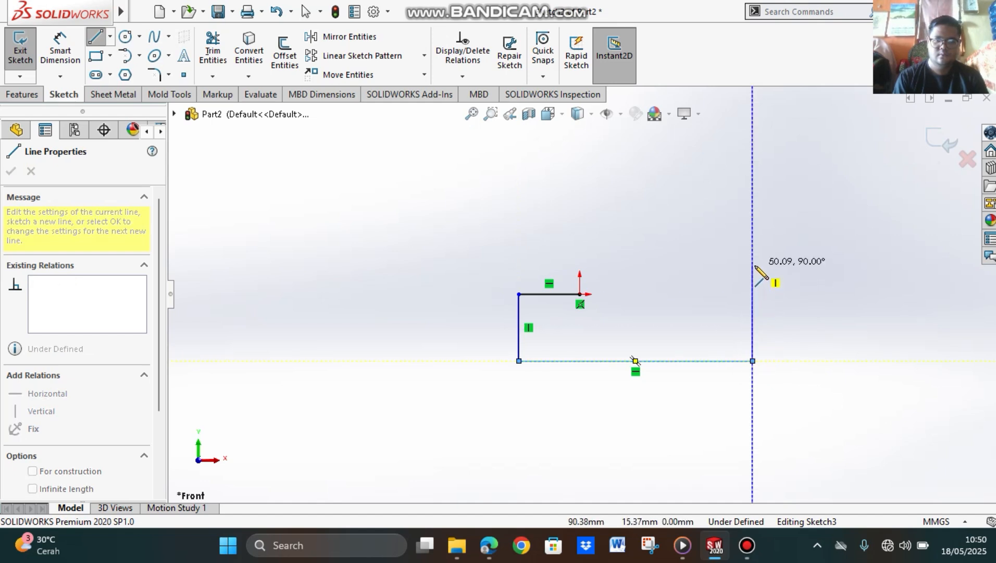
pyautogui.click(753, 268)
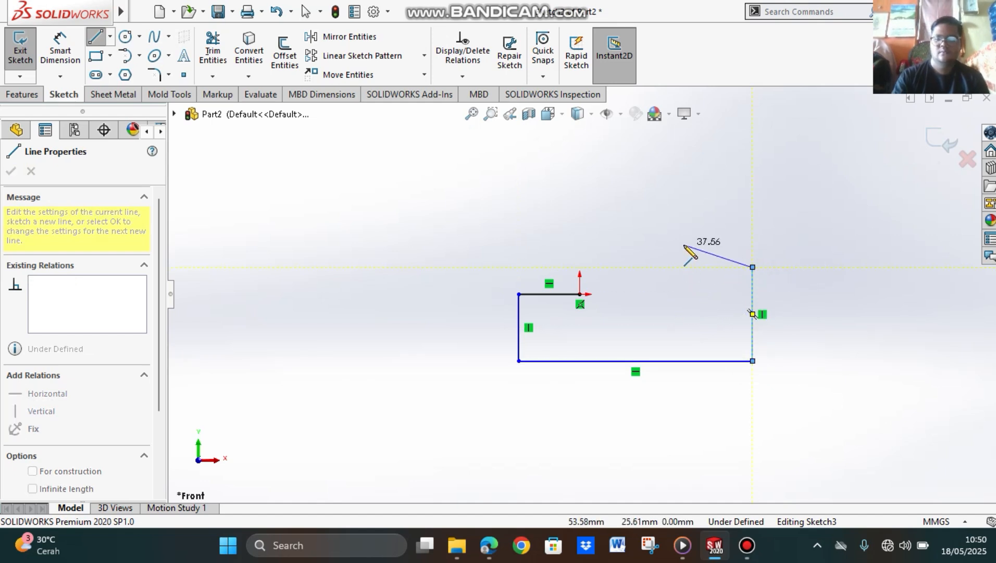
pyautogui.press('Escape')
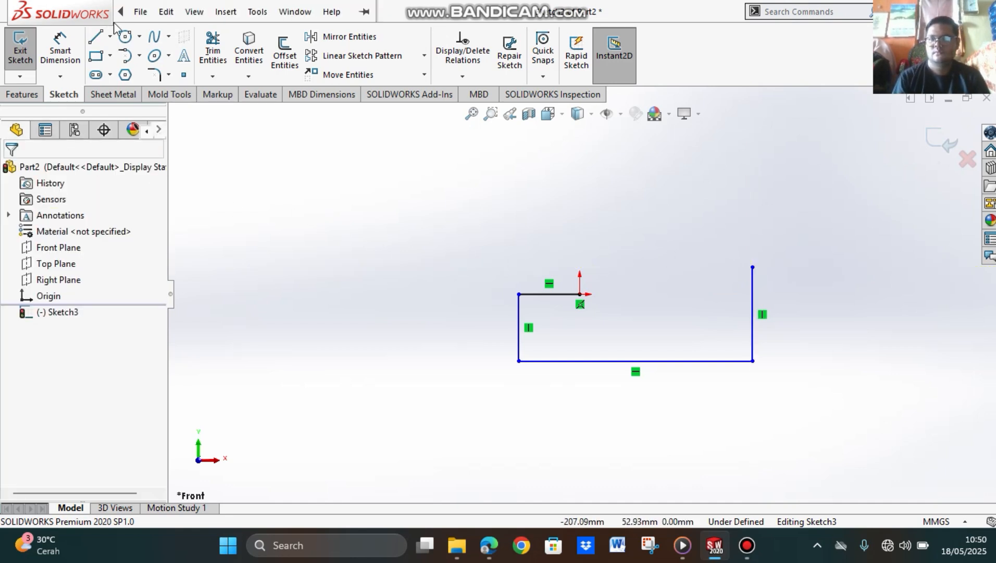
# Step: Draw a tangent arc from the short upper line's end at the origin, curving down across the right vertical line to about (111, -23) mm
pyautogui.click(129, 58)
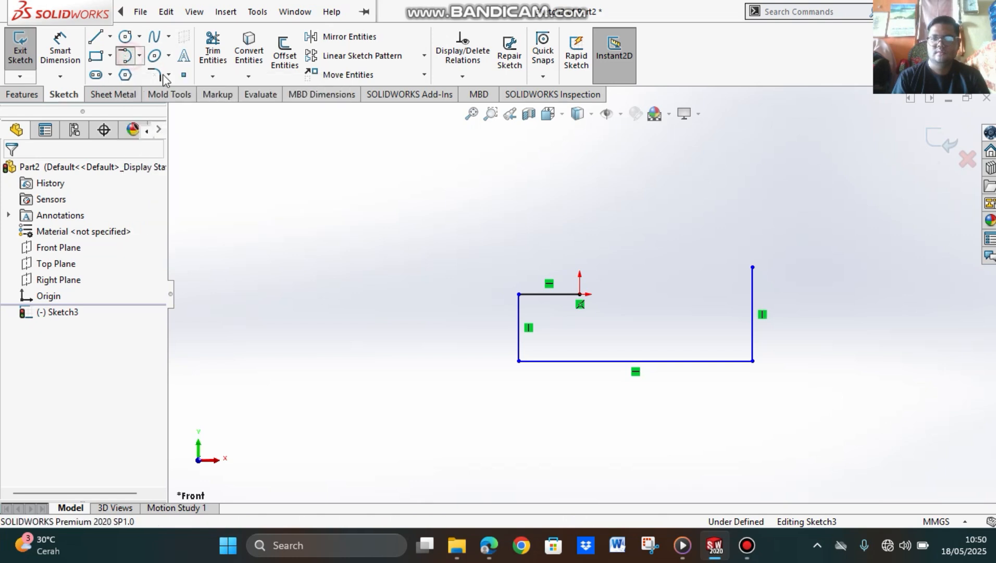
pyautogui.click(581, 294)
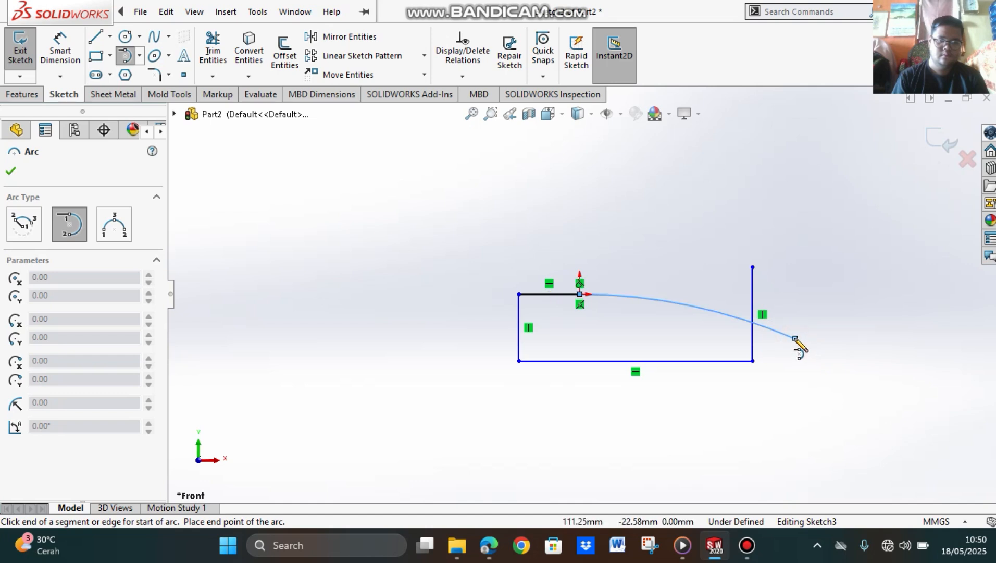
pyautogui.click(796, 338)
pyautogui.press('Escape')
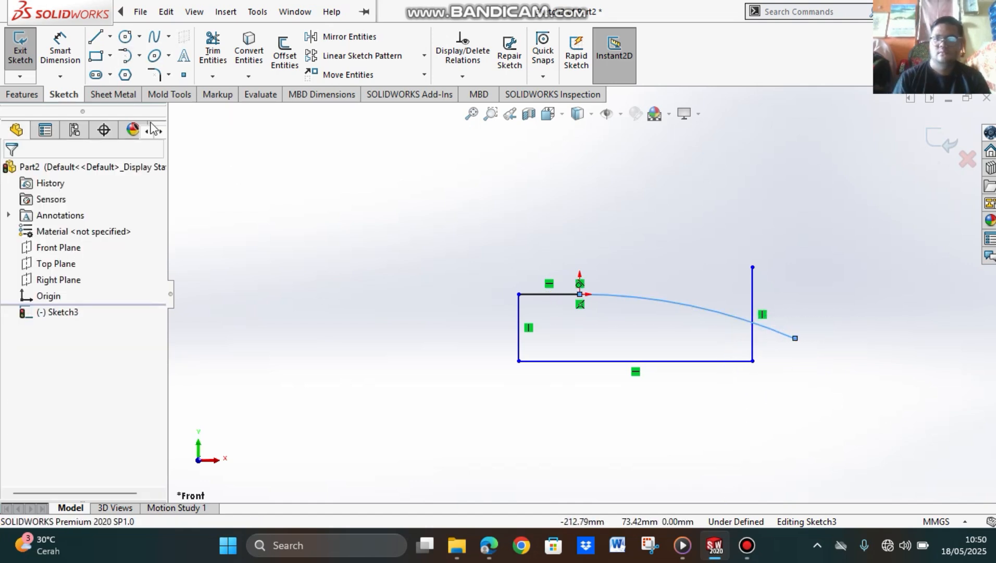
# Step: Dimension the short upper horizontal line between its endpoints and set its length to 16 mm
pyautogui.click(56, 50)
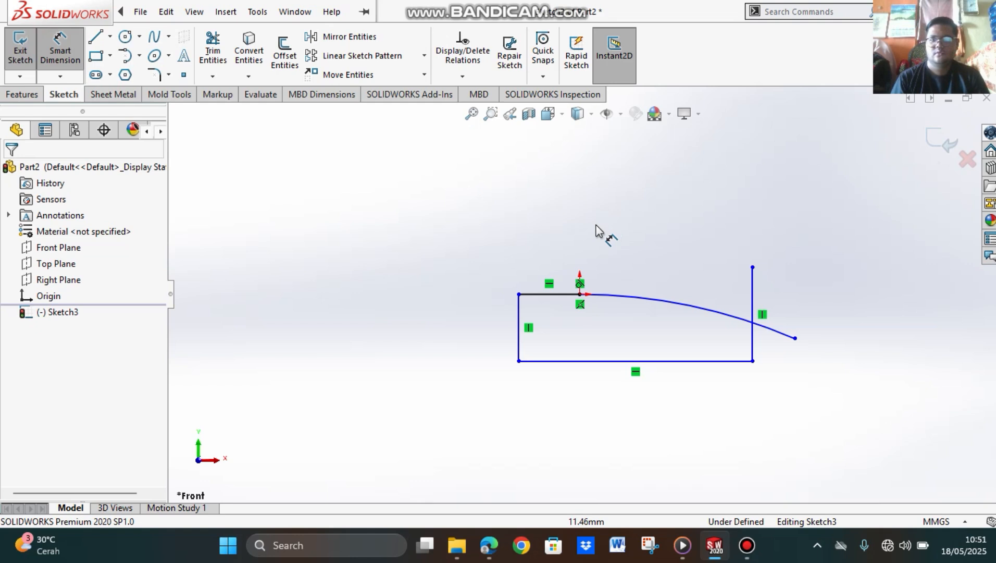
pyautogui.click(579, 294)
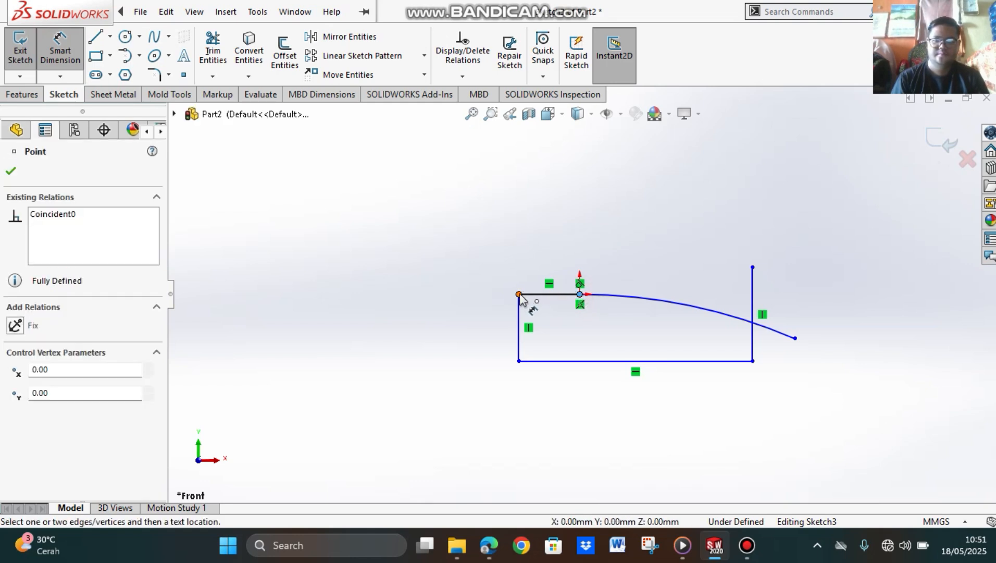
pyautogui.click(519, 295)
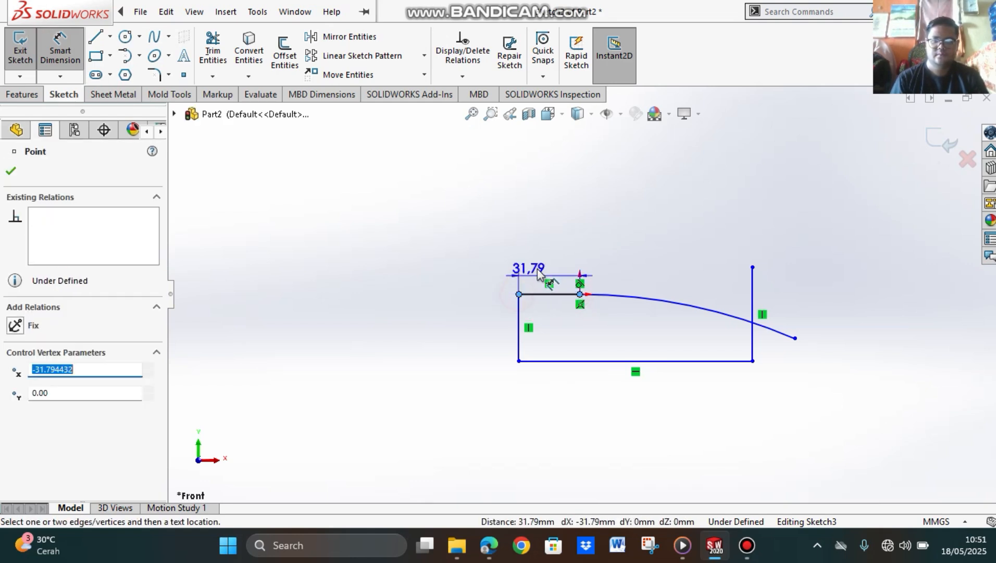
pyautogui.click(551, 229)
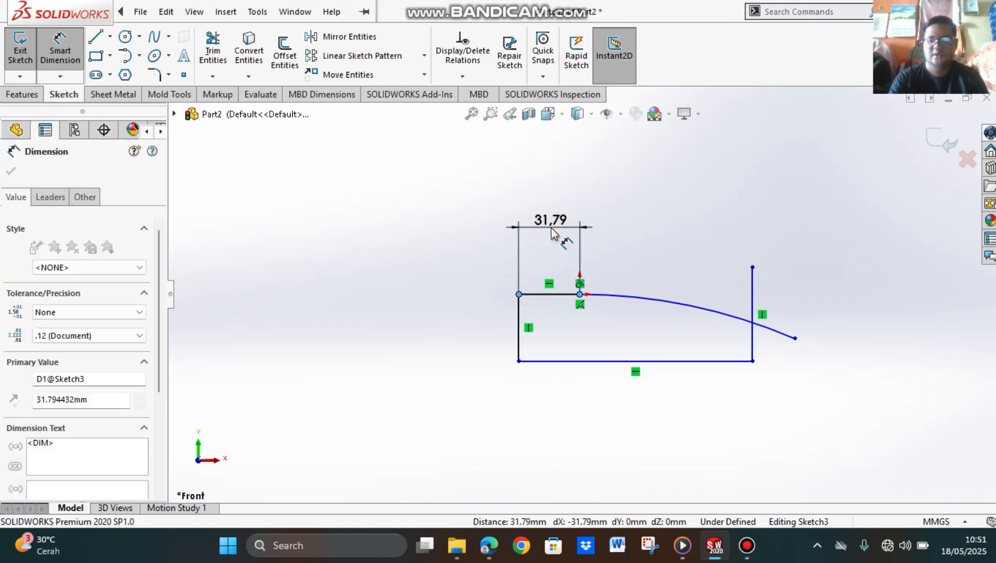
pyautogui.write('16')
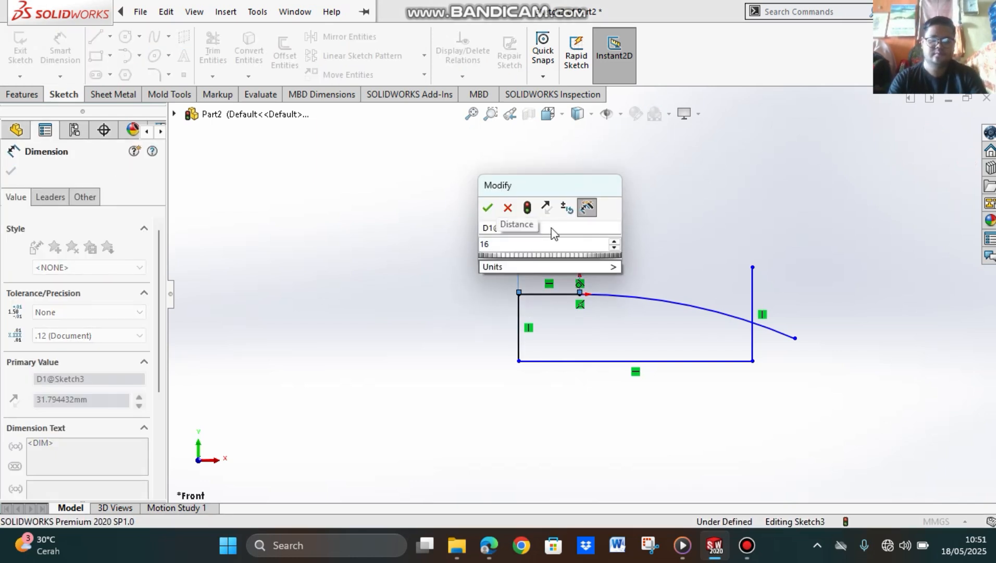
pyautogui.press('Return')
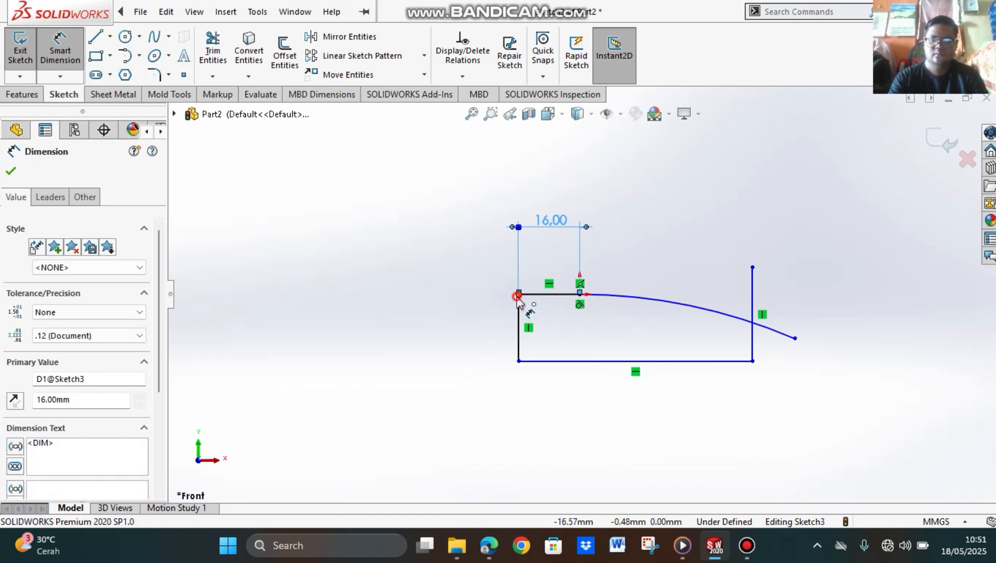
# Step: Dimension the left vertical line between its endpoints and set its height to 25 mm
pyautogui.click(518, 361)
pyautogui.click(518, 293)
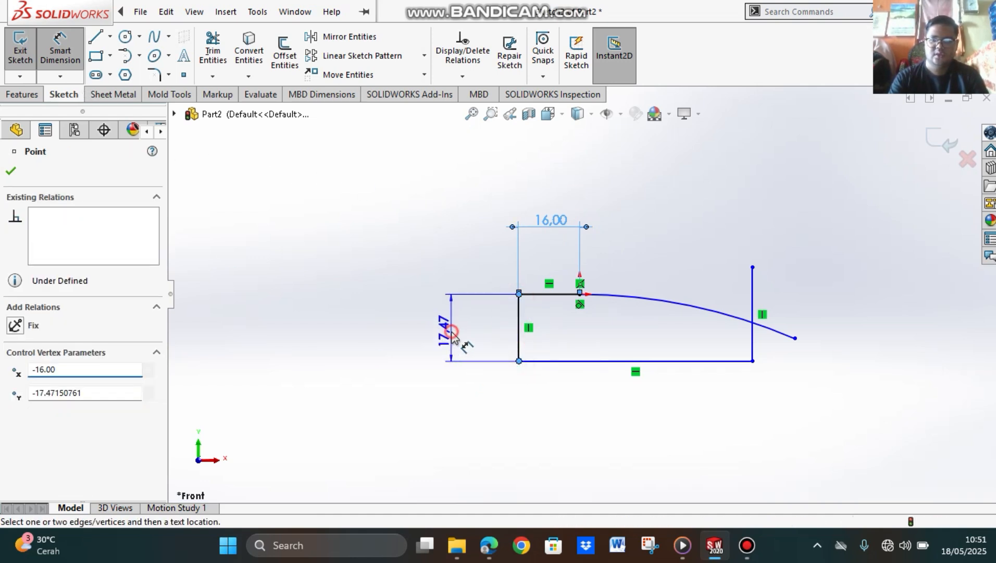
pyautogui.click(461, 336)
pyautogui.write('25')
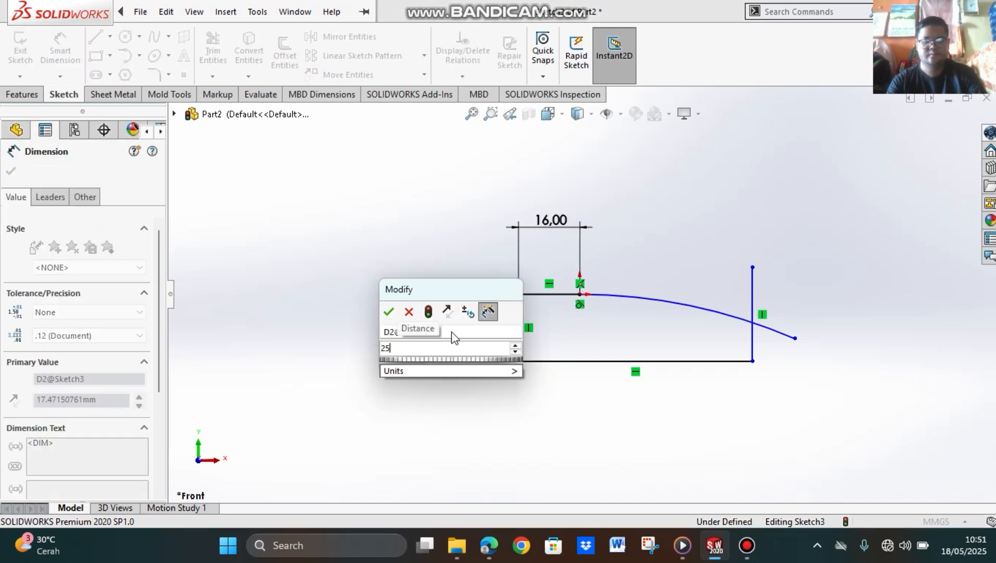
pyautogui.press('Return')
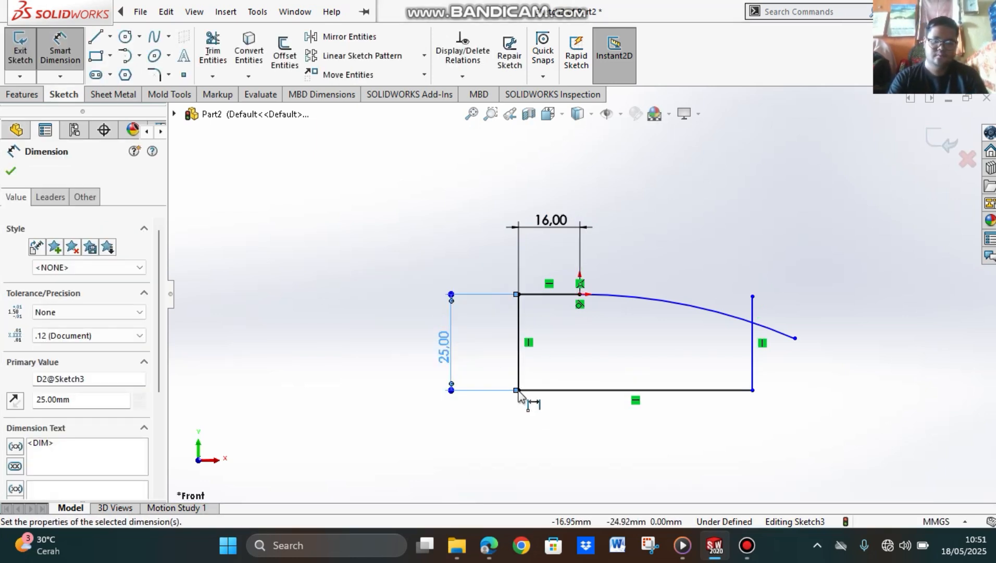
# Step: Dimension the lower horizontal line between its endpoints and set its length to 50 mm
pyautogui.click(518, 389)
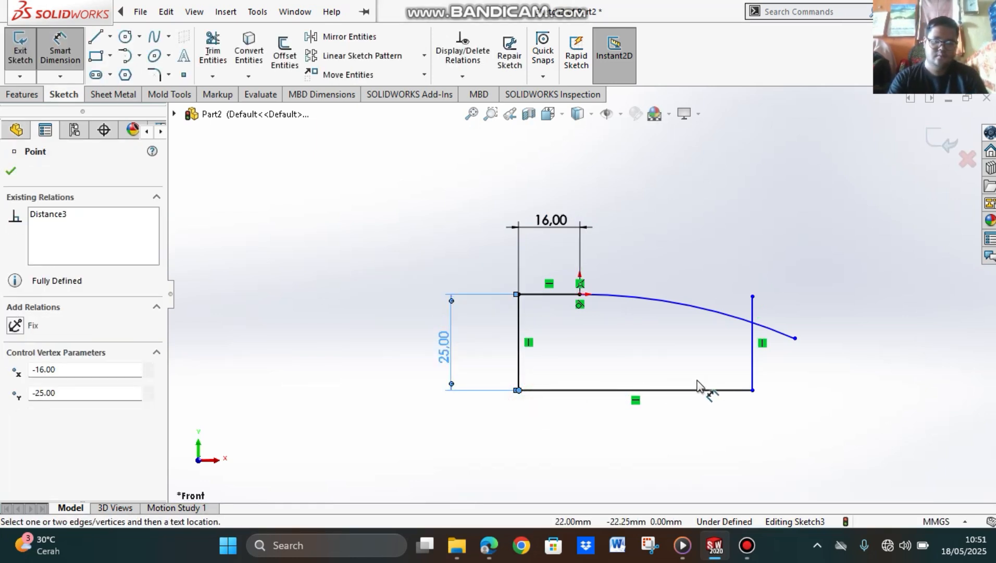
pyautogui.click(753, 391)
pyautogui.click(632, 468)
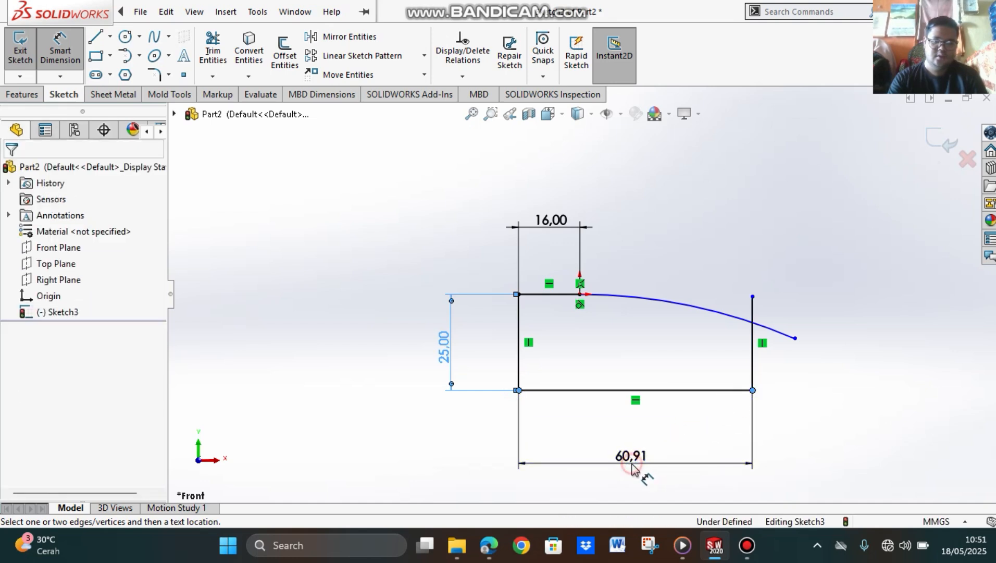
pyautogui.doubleClick(628, 457)
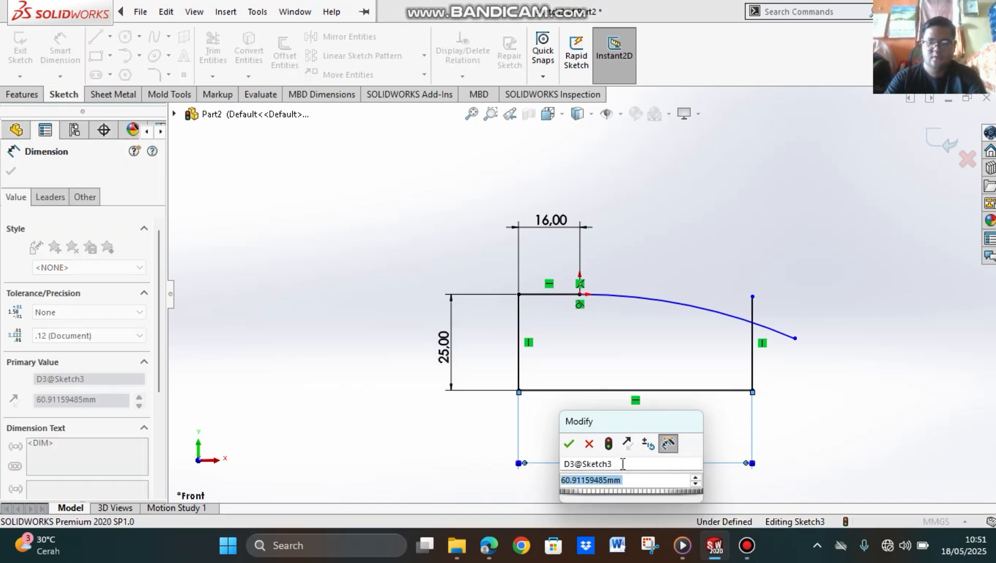
pyautogui.write('50')
pyautogui.press('Return')
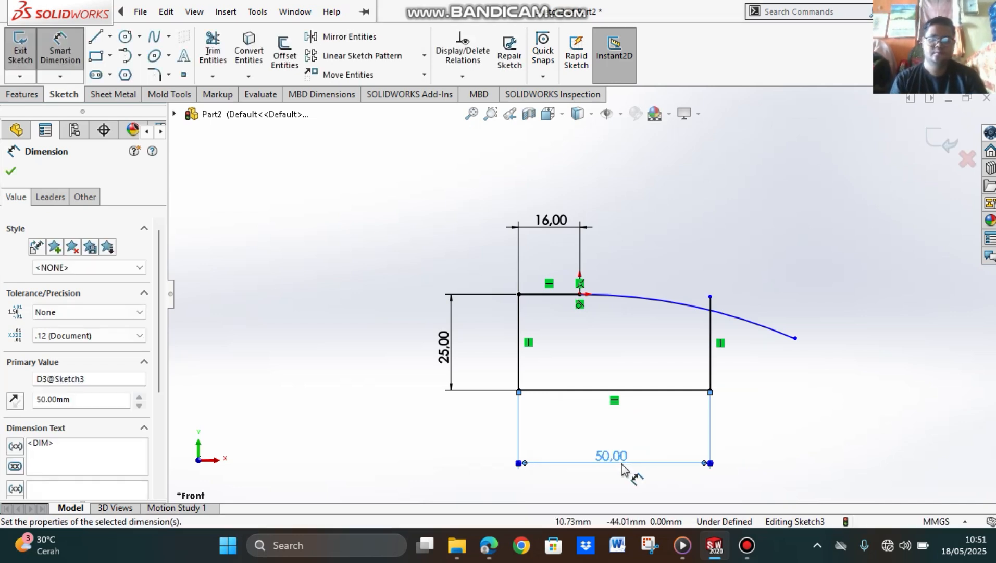
# Step: Dimension the tangent arc's radius and set it to 85 mm
pyautogui.click(674, 304)
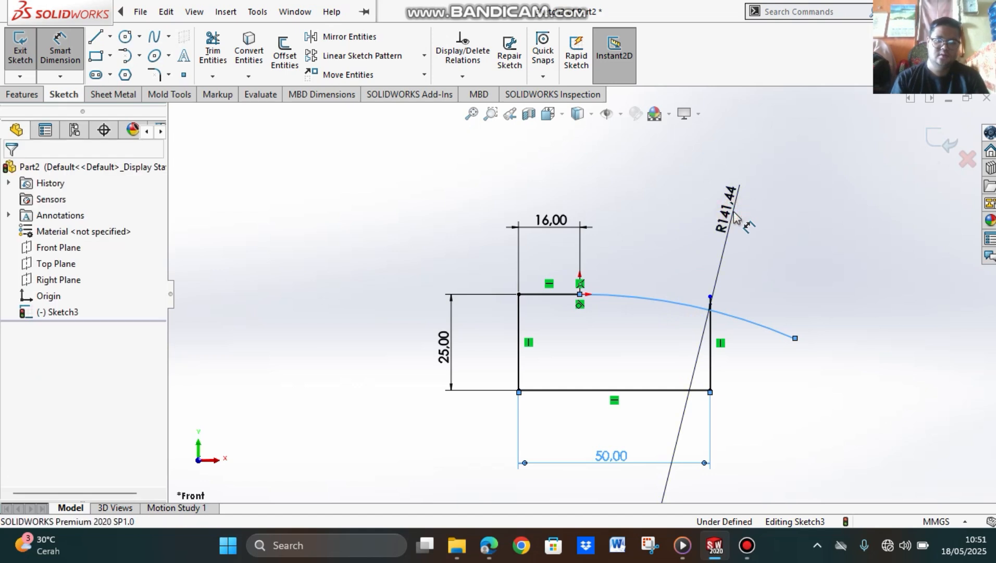
pyautogui.click(735, 215)
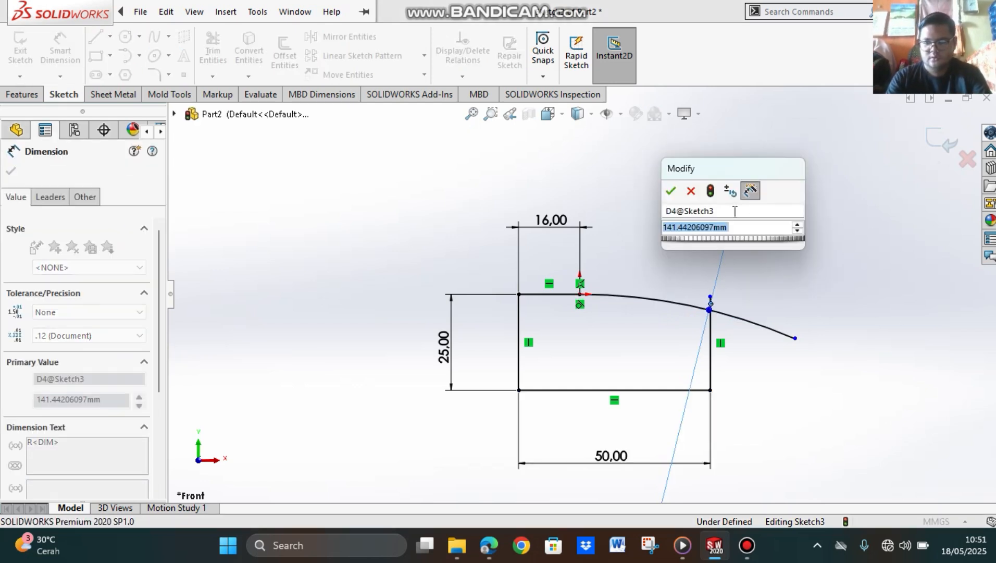
pyautogui.write('80')
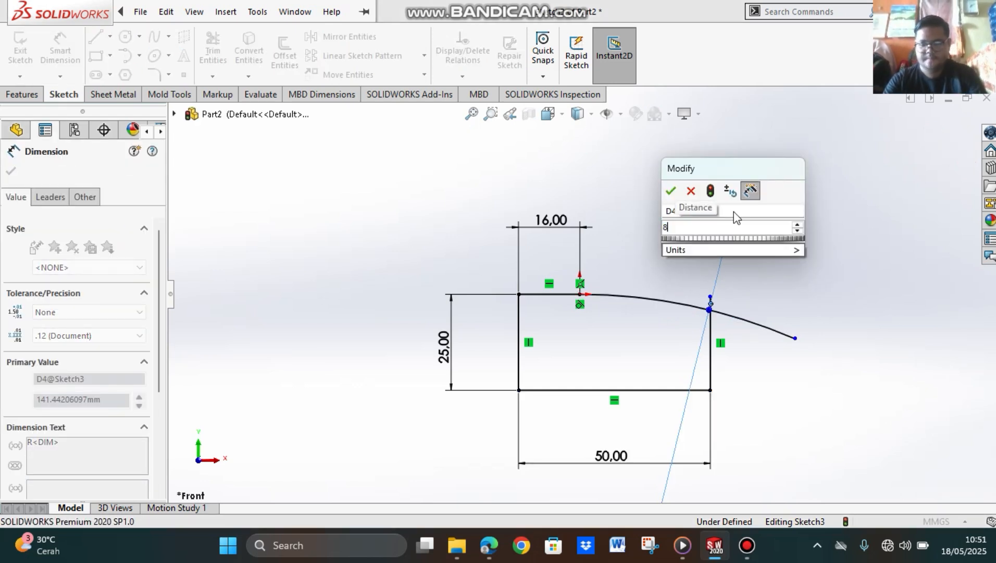
pyautogui.press('Return')
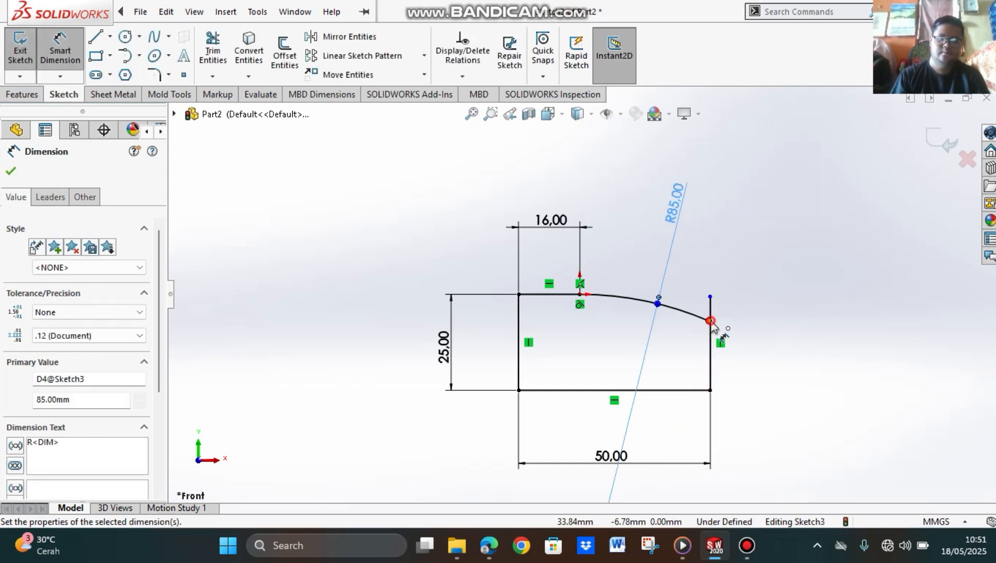
pyautogui.click(708, 321)
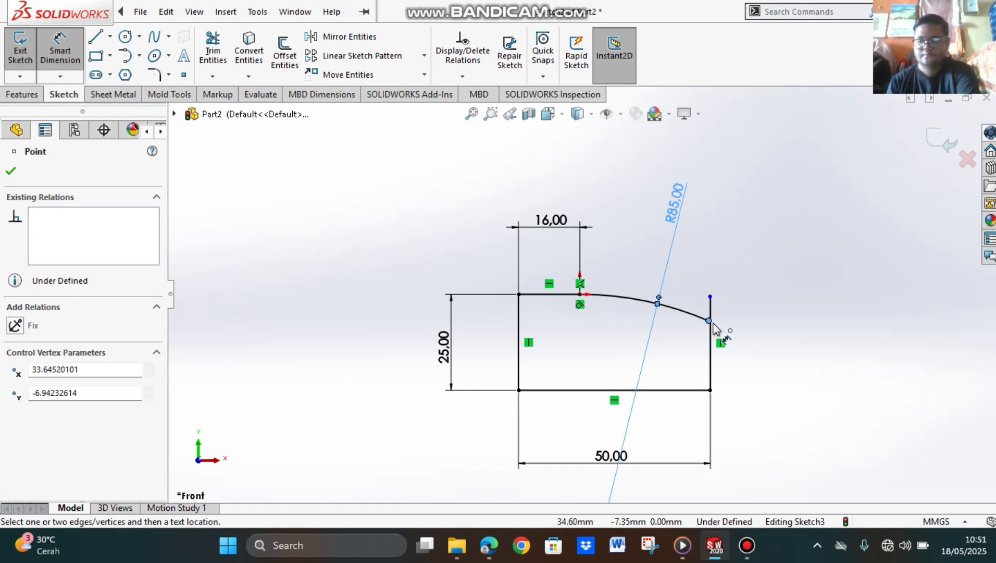
pyautogui.click(10, 172)
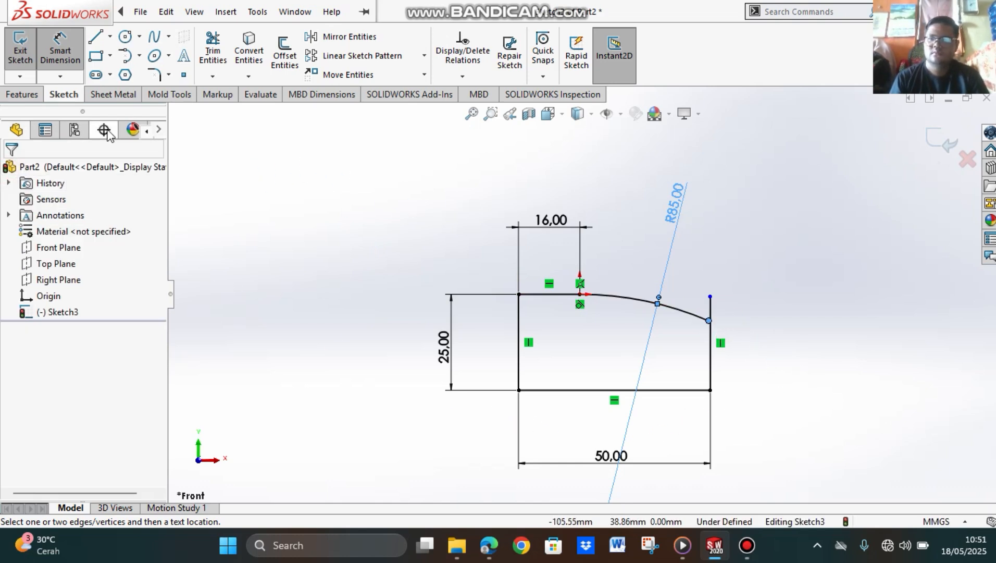
pyautogui.click(58, 51)
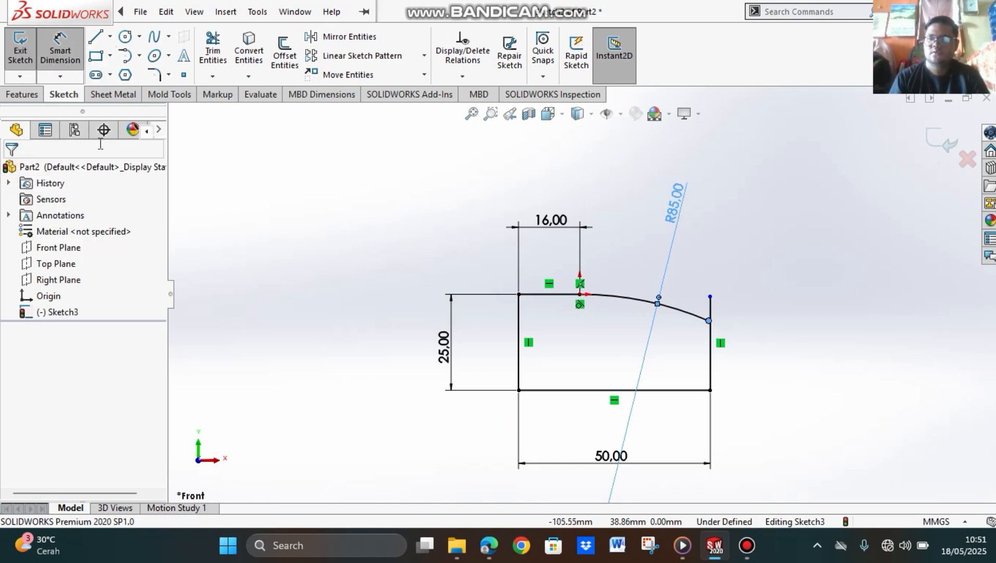
# Step: Round the corner between the arc and the right vertical line with a 5 mm sketch fillet
pyautogui.click(156, 76)
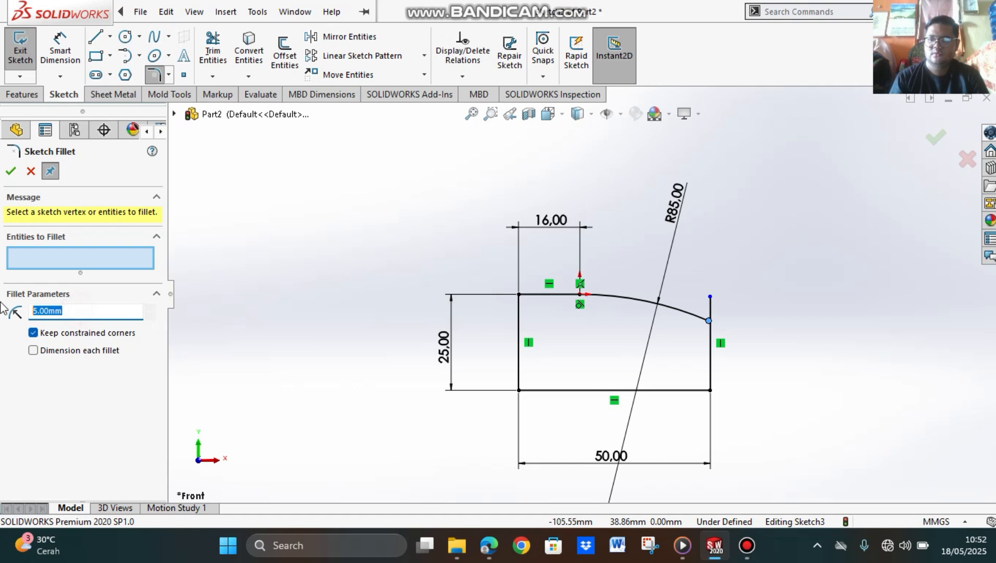
pyautogui.write('5')
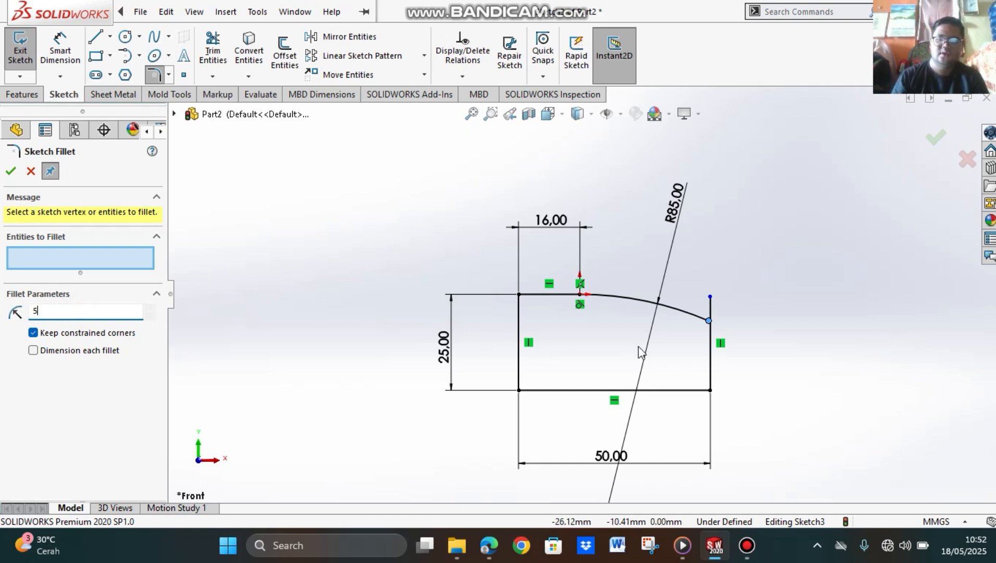
pyautogui.click(700, 320)
pyautogui.click(712, 334)
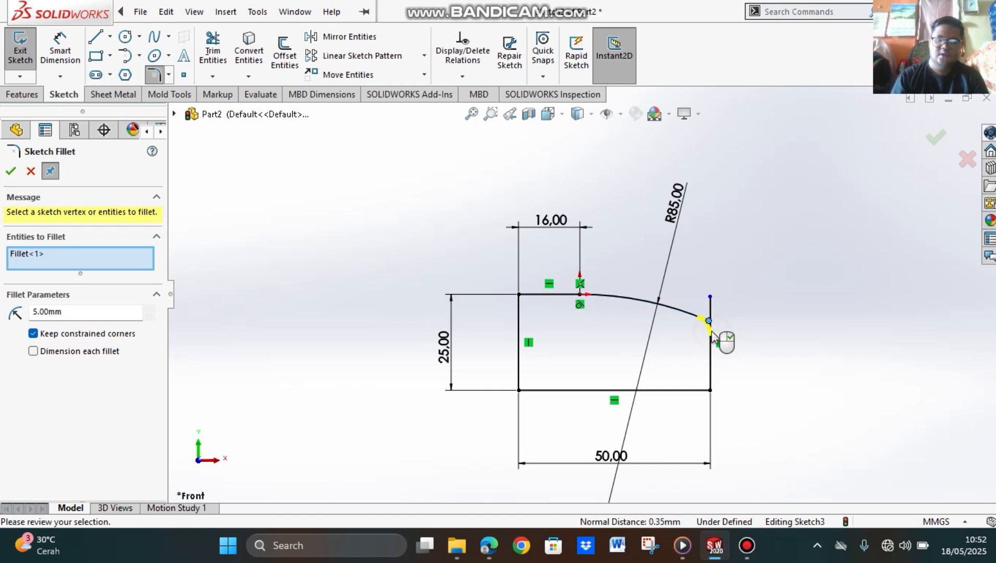
pyautogui.click(12, 176)
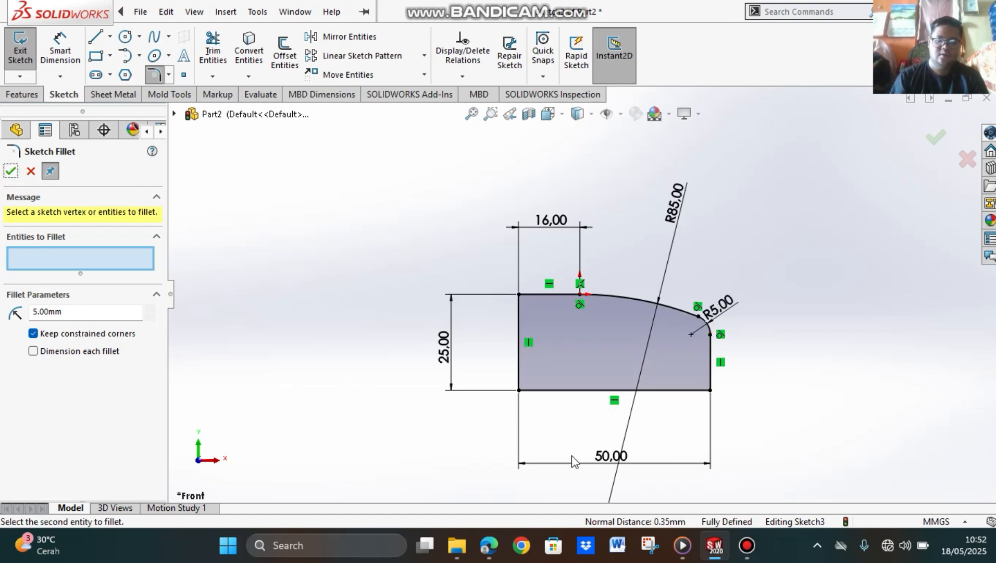
# Step: Switch to the PDF tutorial in the browser, examine steps 6 to 14 on the revolve and corner cut, and return to SOLIDWORKS
pyautogui.click(486, 544)
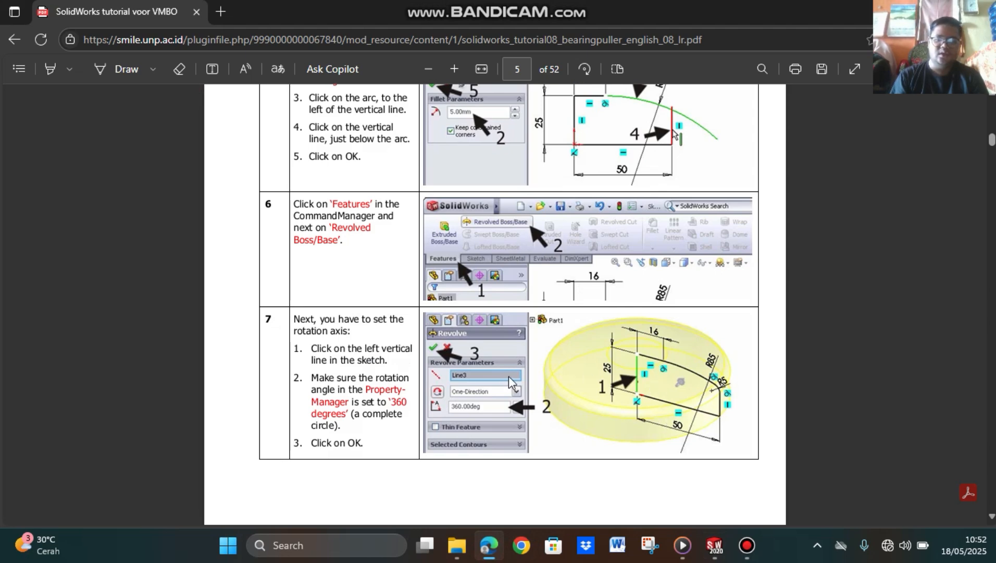
pyautogui.scroll(2, 662, 188)
pyautogui.scroll(-4, 661, 224)
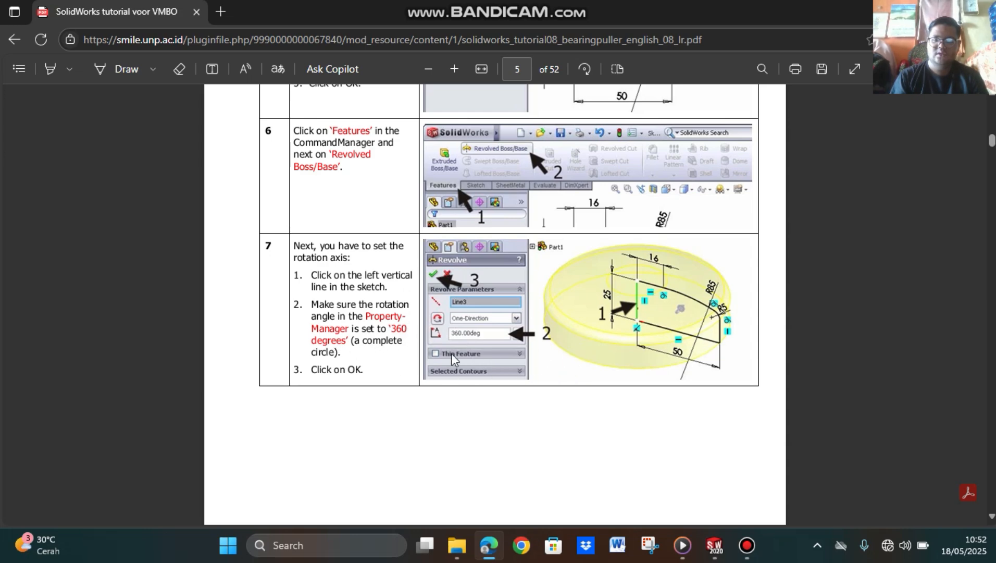
pyautogui.scroll(-10, 589, 385)
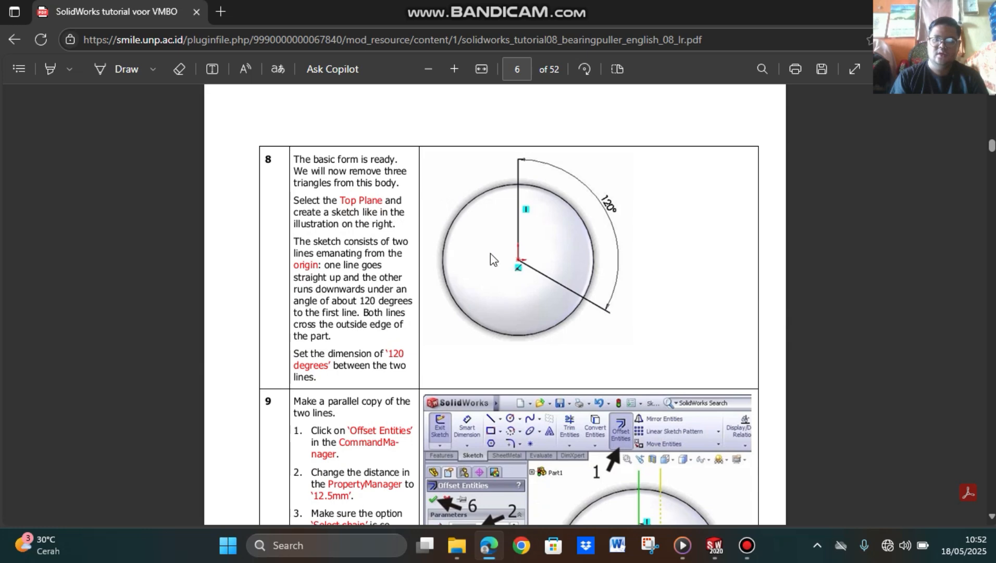
pyautogui.scroll(-3, 592, 227)
pyautogui.scroll(2, 576, 206)
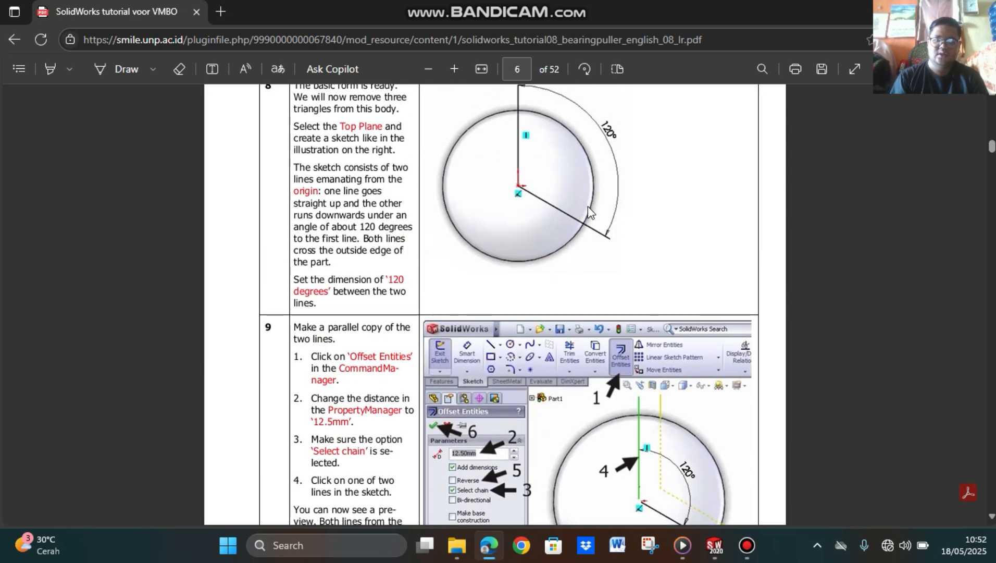
pyautogui.scroll(-20, 676, 255)
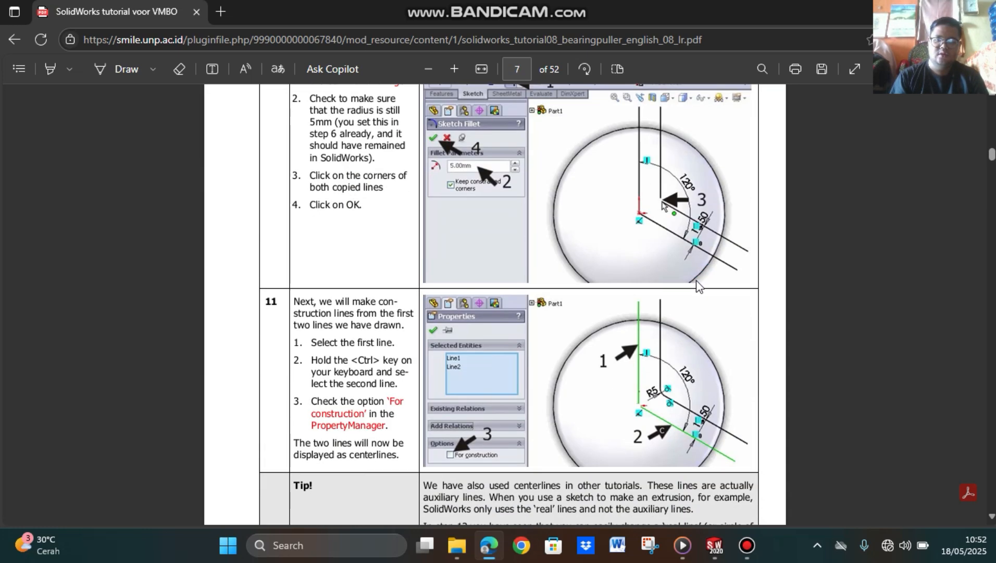
pyautogui.scroll(-10, 680, 379)
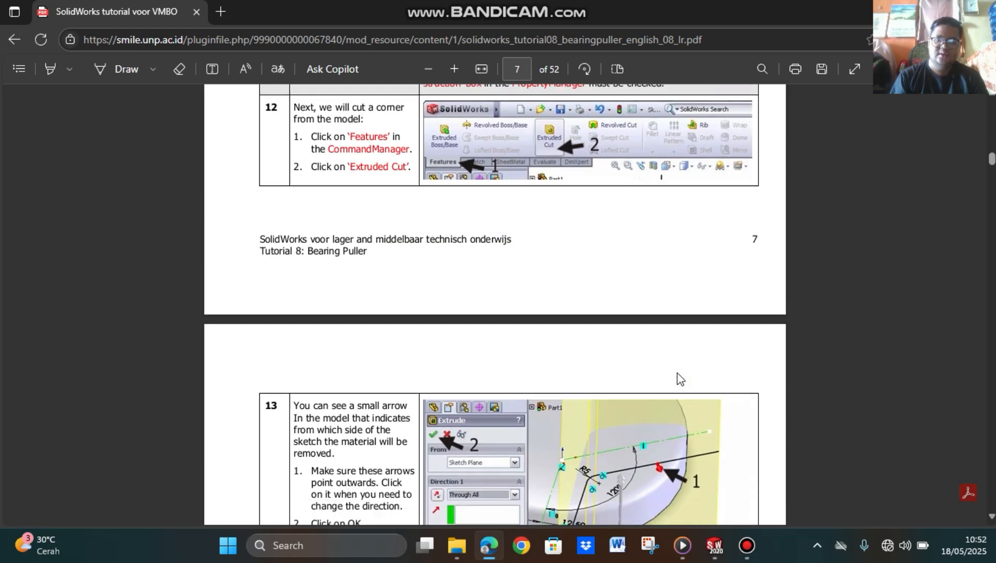
pyautogui.scroll(2, 653, 362)
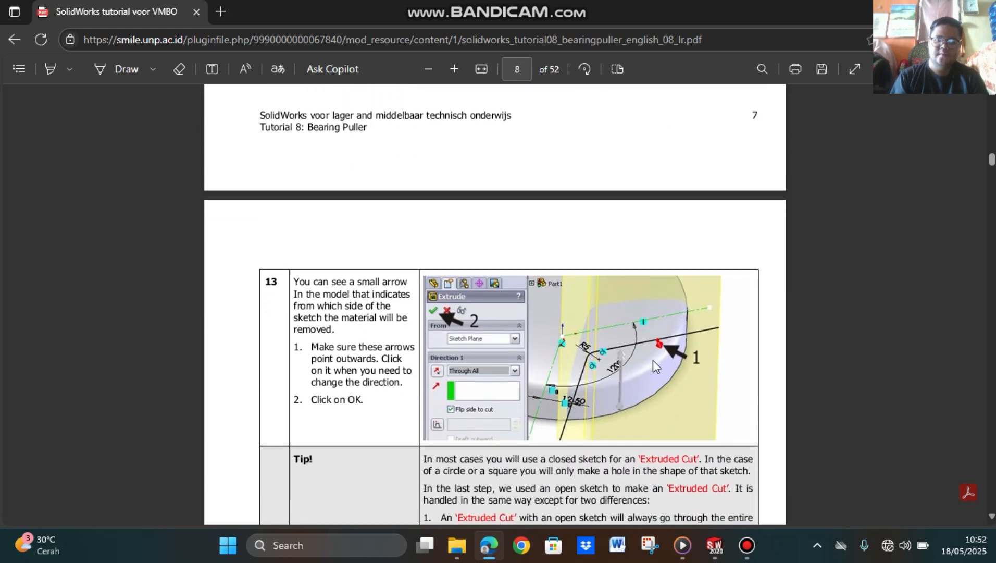
pyautogui.scroll(-14, 653, 359)
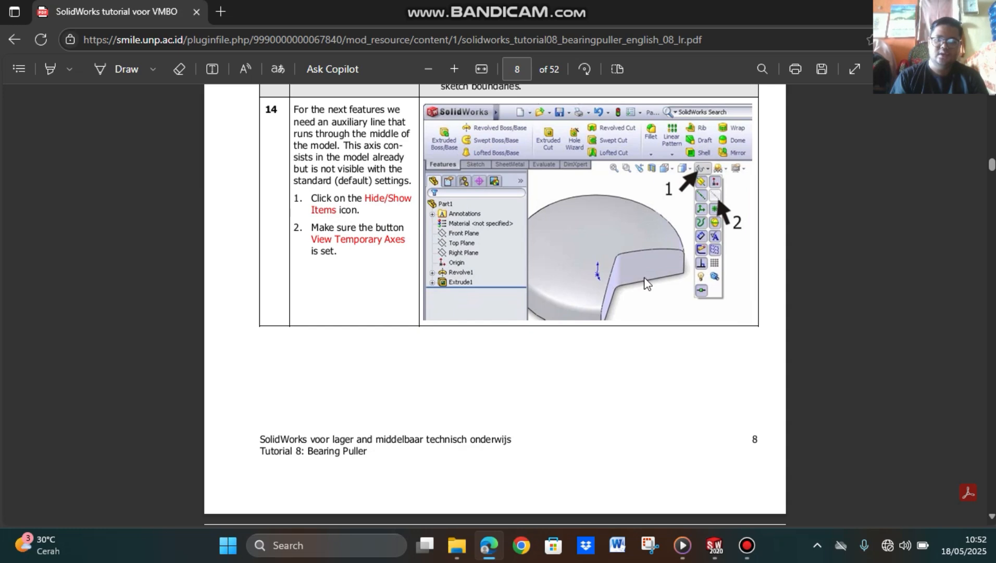
pyautogui.scroll(10, 626, 287)
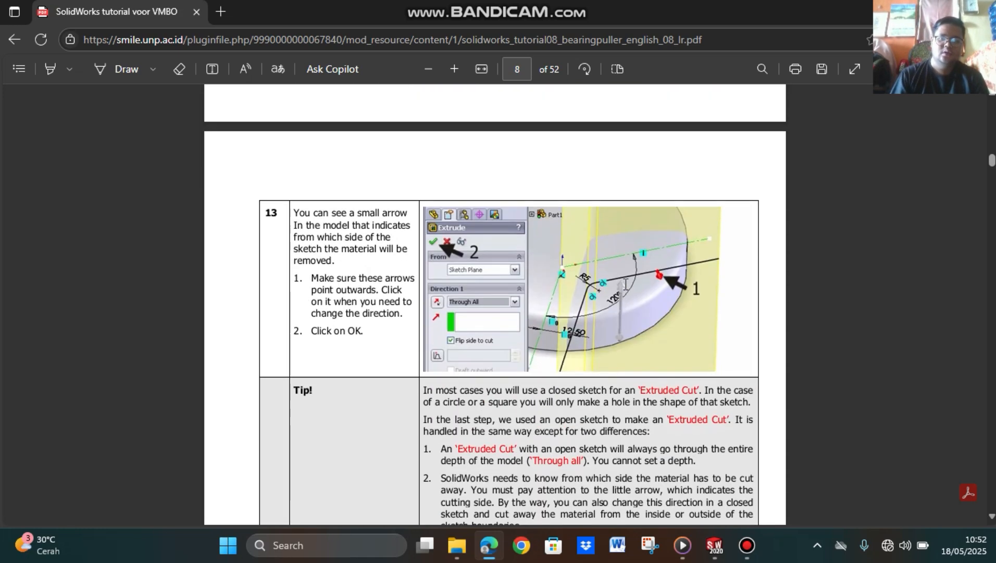
pyautogui.click(715, 545)
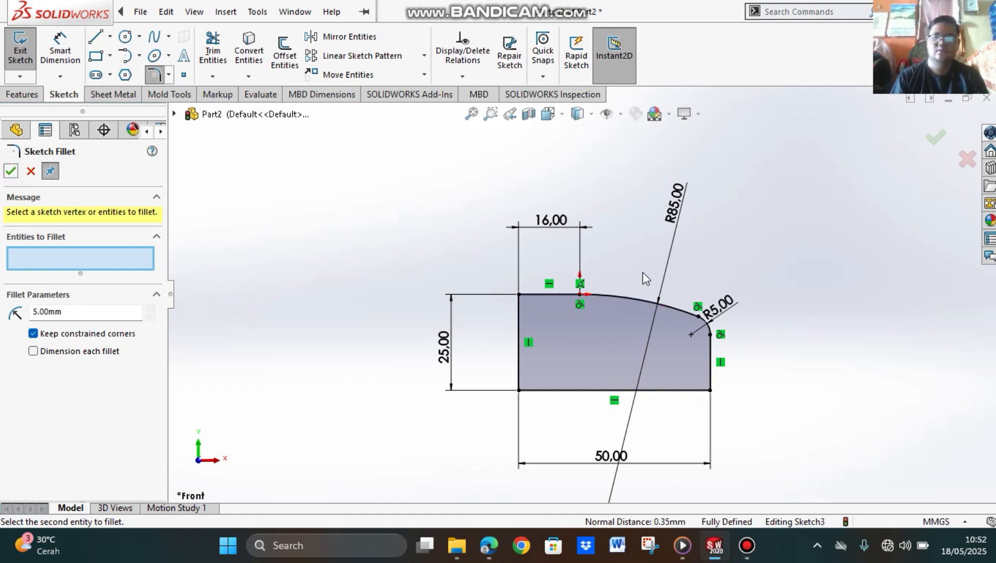
# Step: Try to offset the whole closed profile outward by 10 mm with Select chain and Add dimensions enabled
pyautogui.click(31, 173)
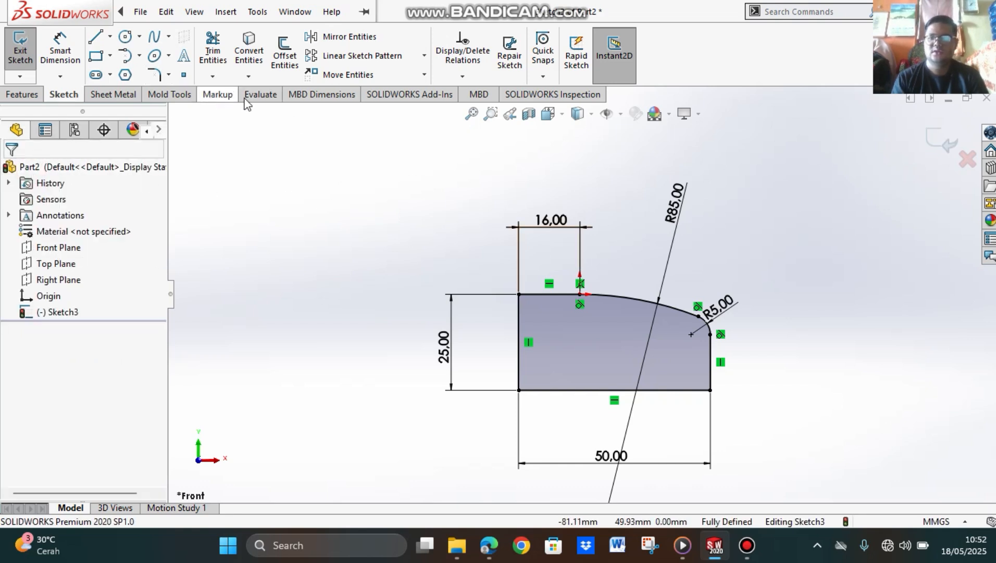
pyautogui.click(285, 58)
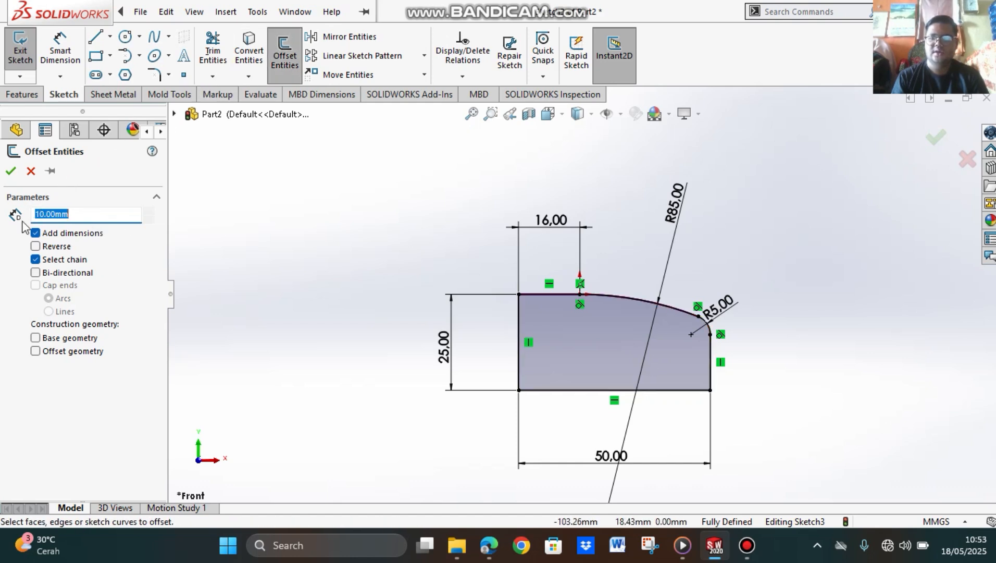
pyautogui.click(519, 328)
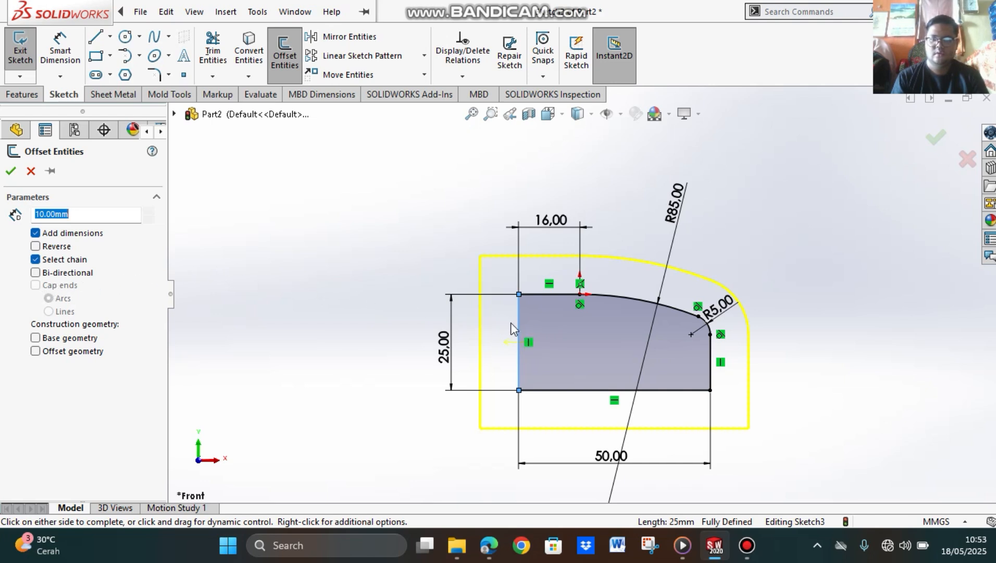
pyautogui.scroll(-1, 495, 317)
pyautogui.scroll(2, 496, 317)
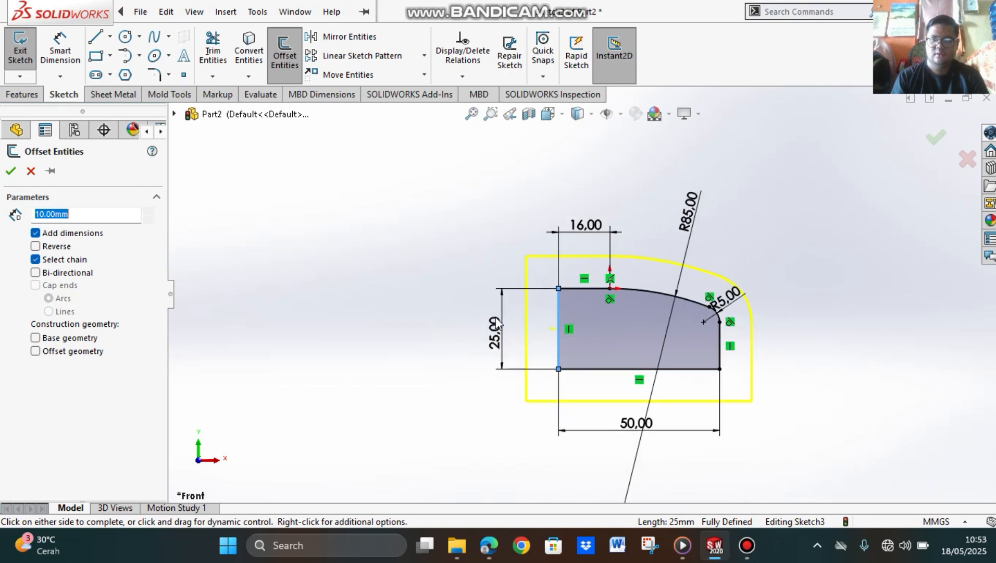
pyautogui.scroll(1, 498, 323)
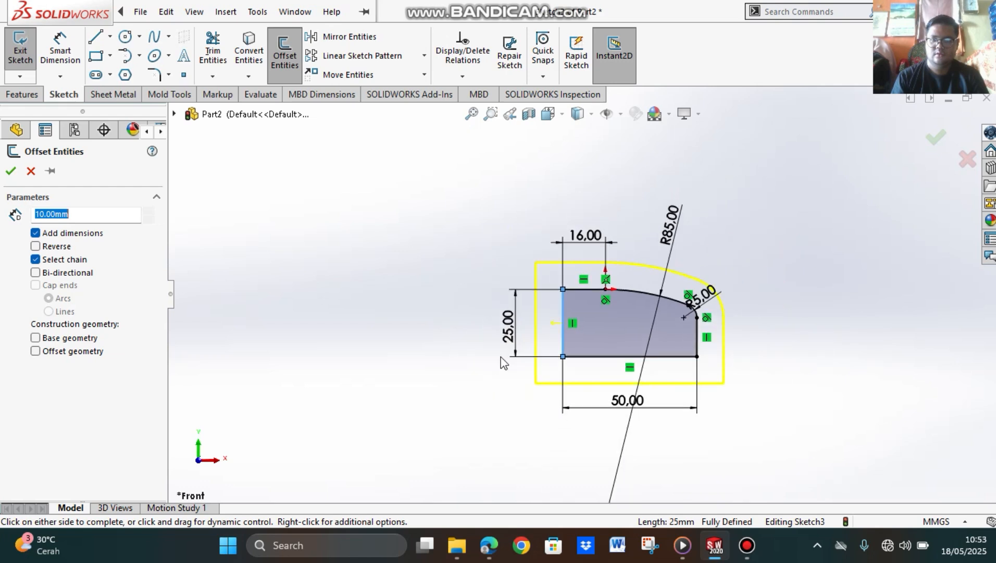
pyautogui.click(10, 171)
pyautogui.click(423, 226)
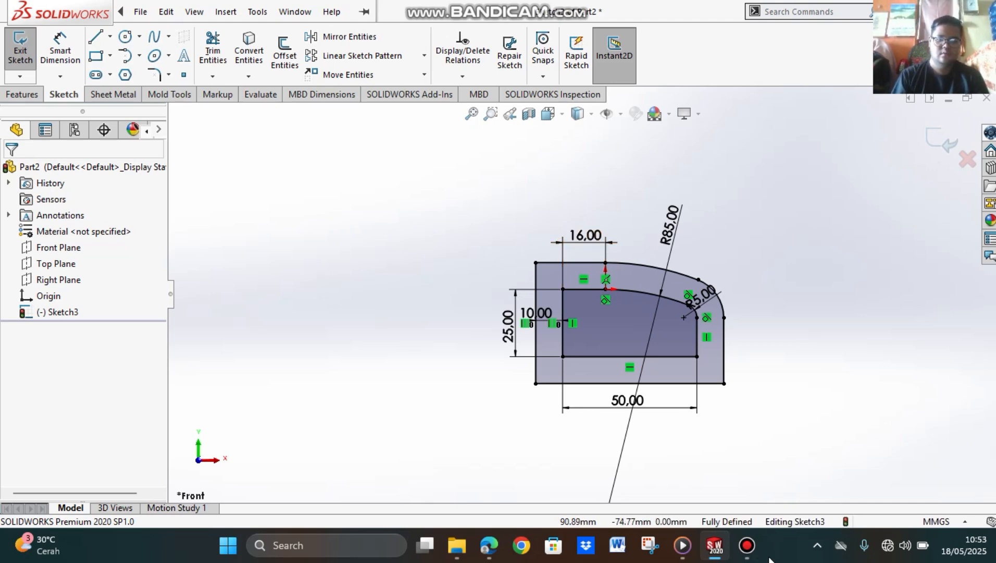
pyautogui.click(748, 545)
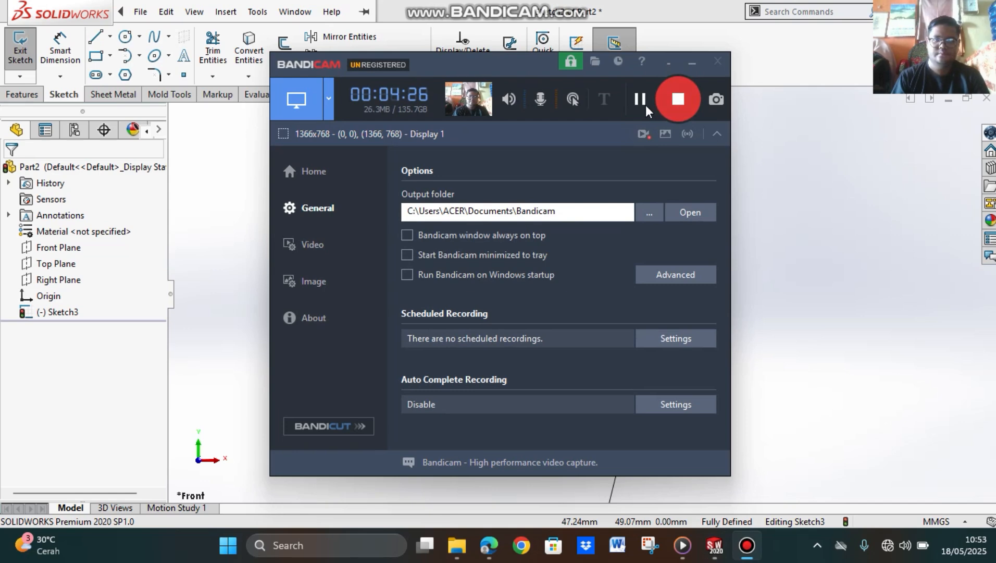
pyautogui.click(641, 105)
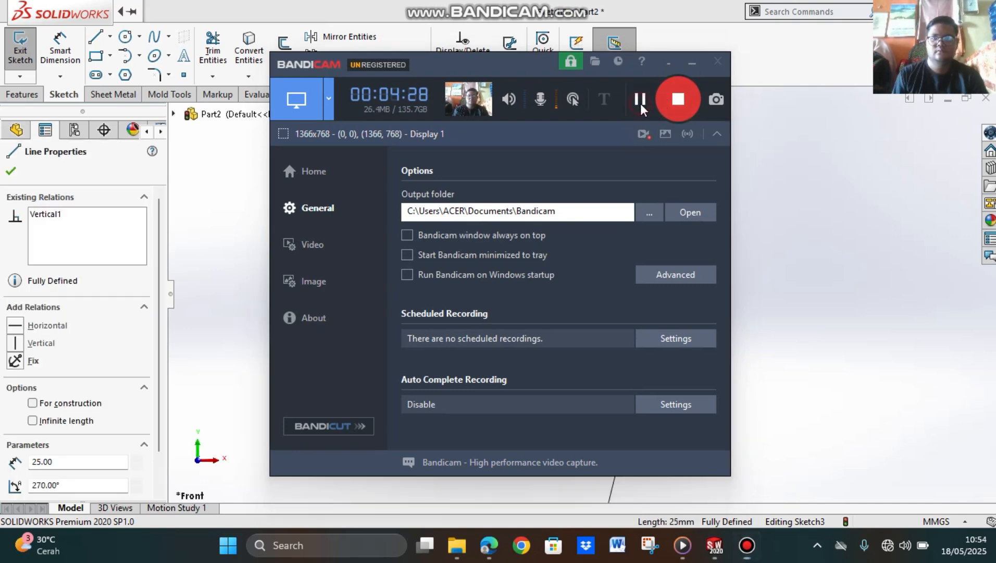
pyautogui.click(692, 62)
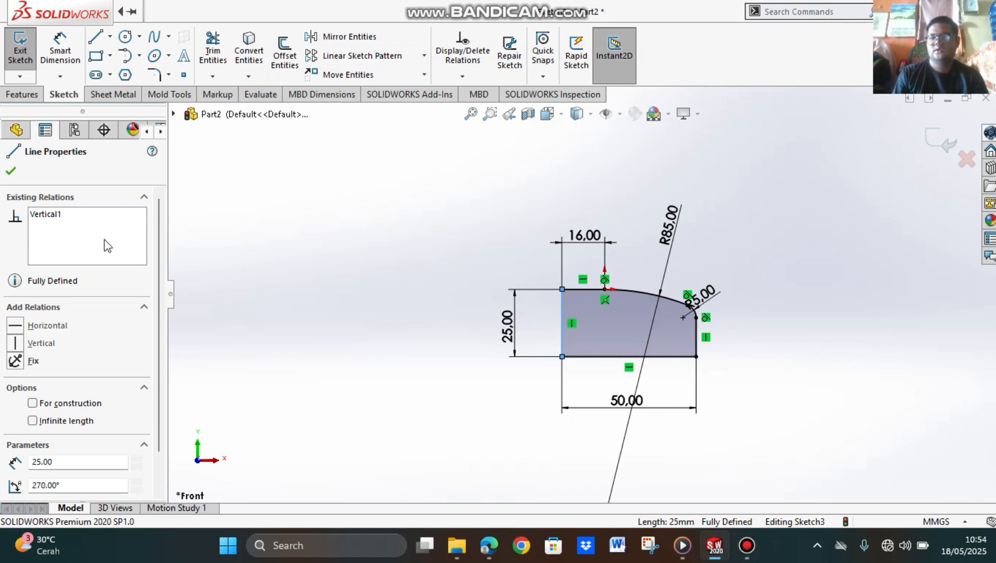
# Step: Revolve the closed profile sketch 360 degrees about its 25 mm left vertical line to form the base body
pyautogui.click(12, 171)
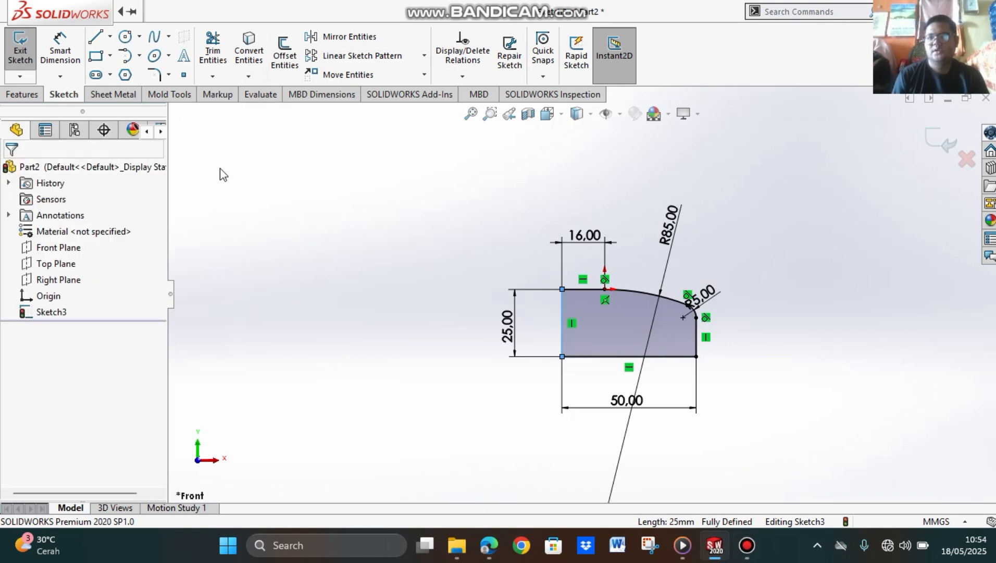
pyautogui.click(26, 95)
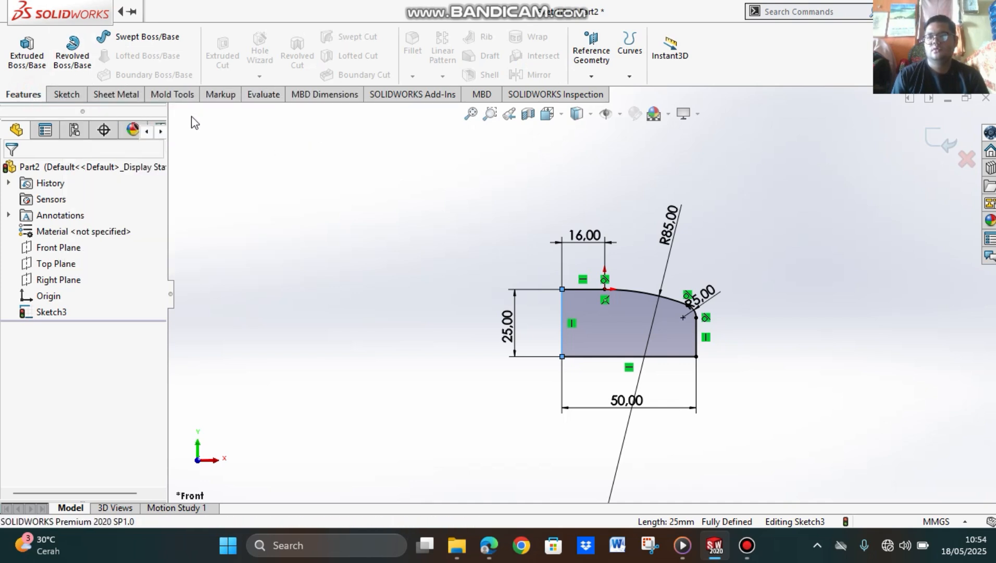
pyautogui.click(78, 63)
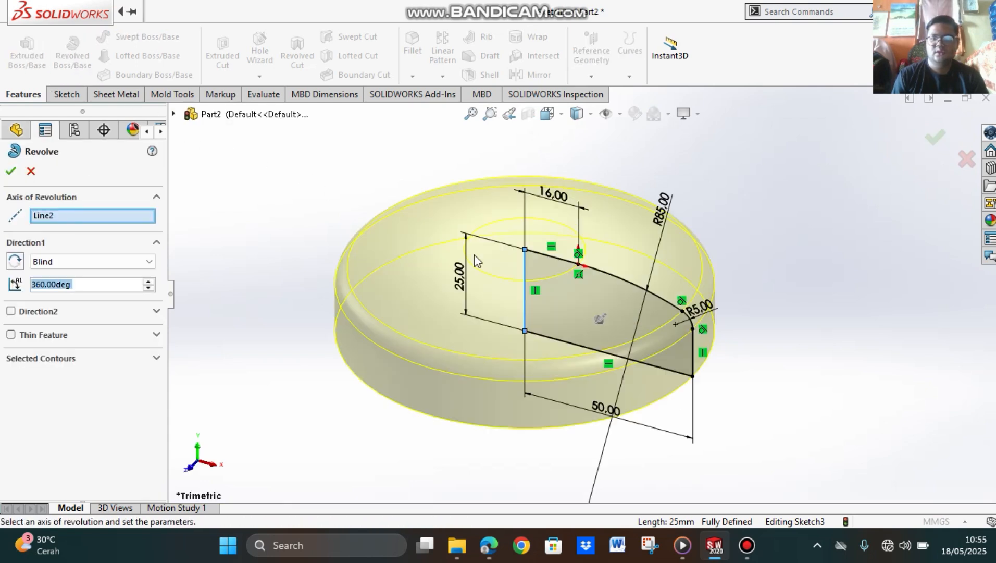
pyautogui.click(524, 290)
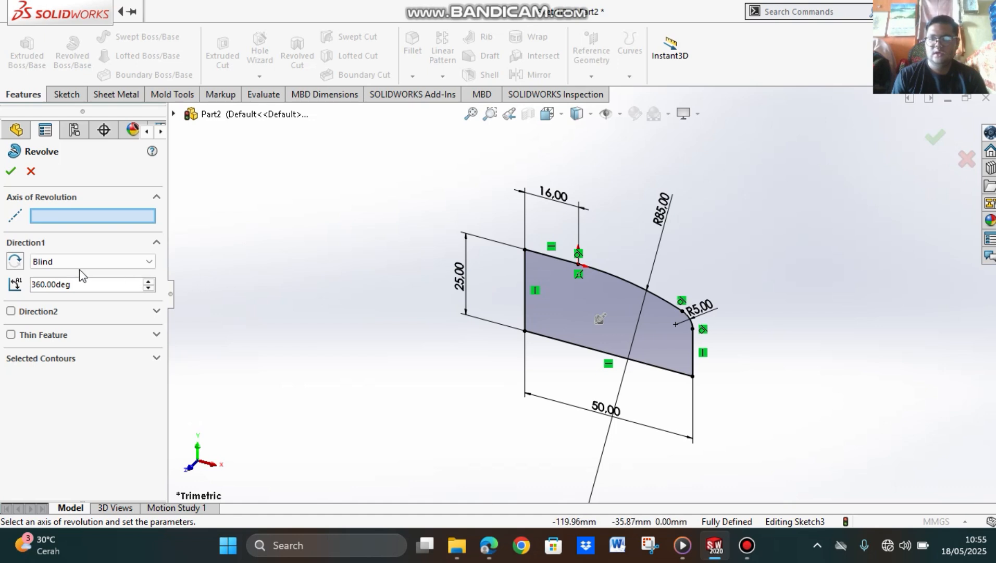
pyautogui.click(525, 280)
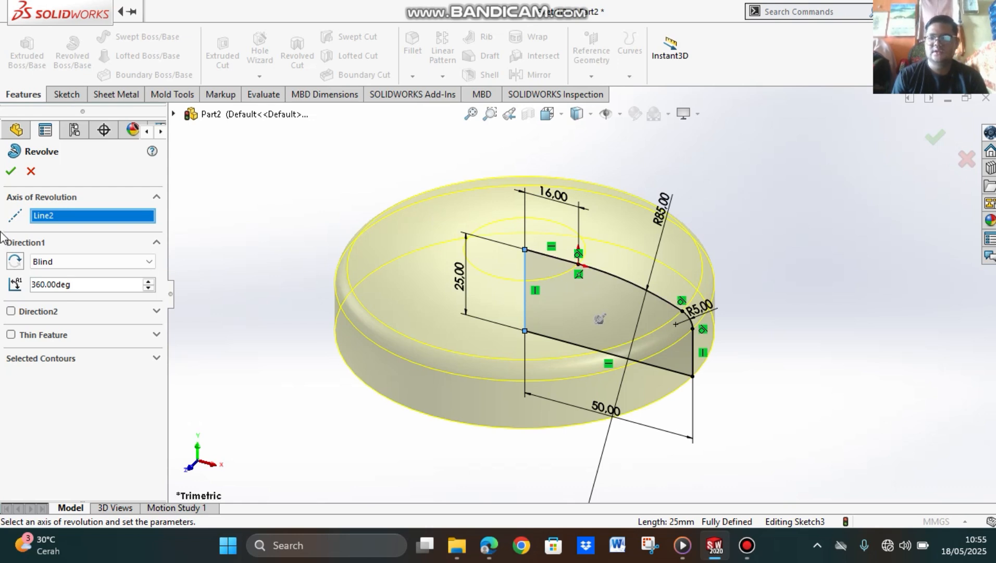
pyautogui.click(11, 174)
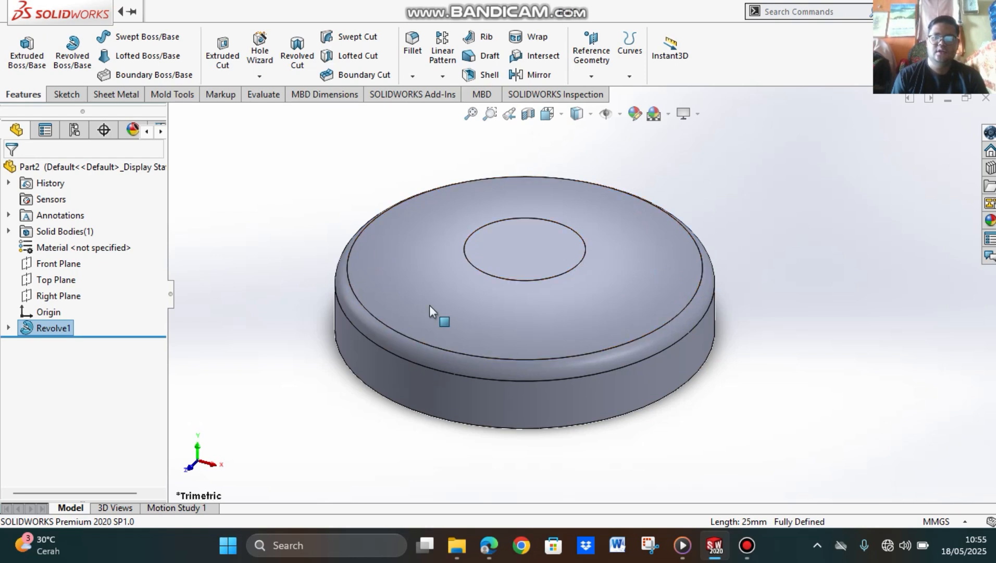
# Step: Start a sketch on the body's flat top face and draw a vertical line about 59 mm long from the centre upward past the rim
pyautogui.click(561, 113)
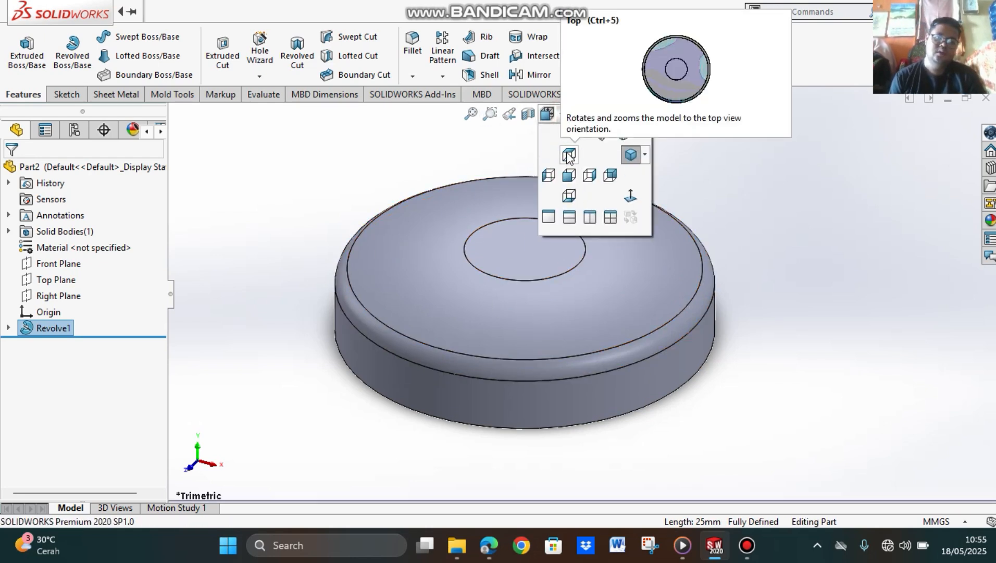
pyautogui.click(569, 155)
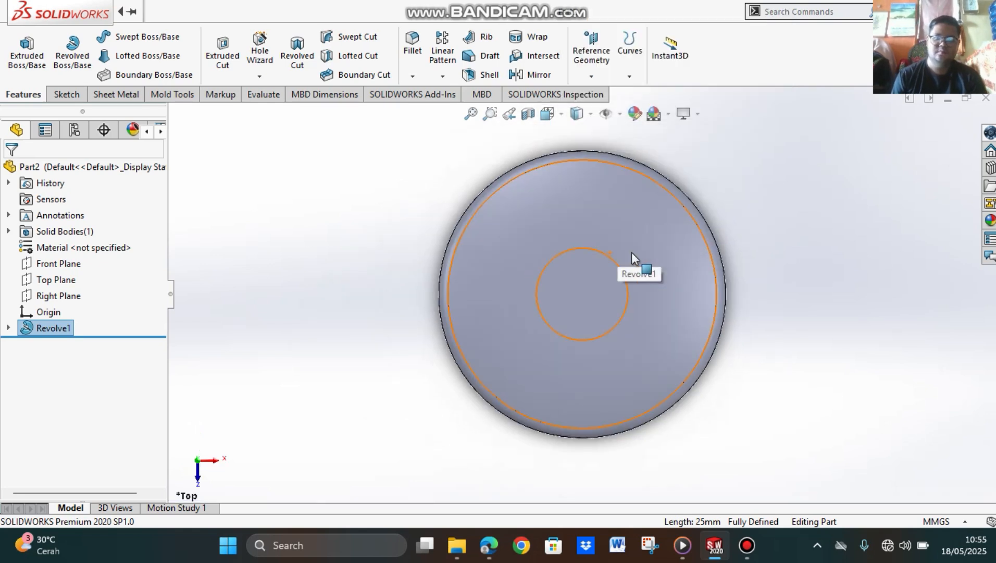
pyautogui.scroll(-2, 631, 252)
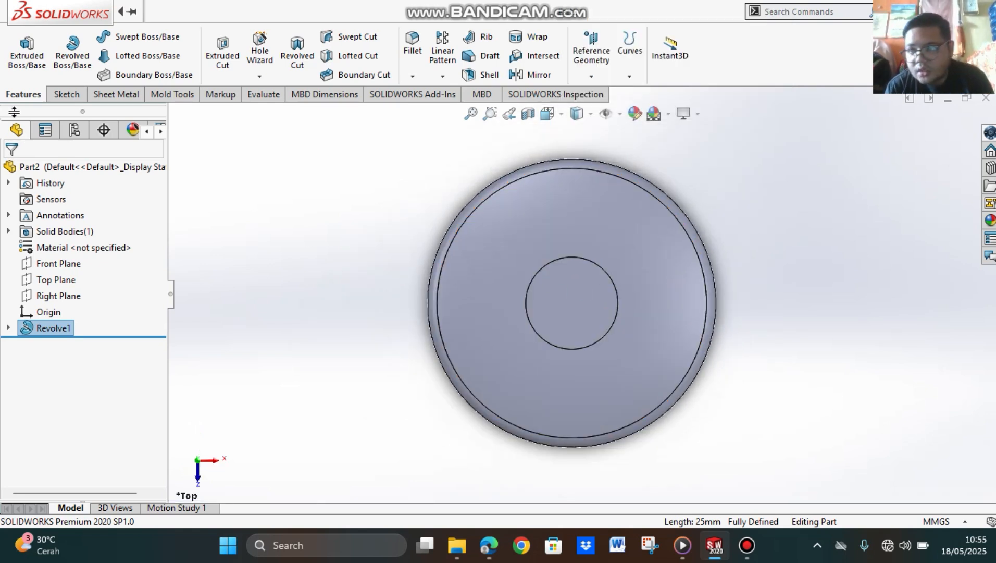
pyautogui.click(67, 95)
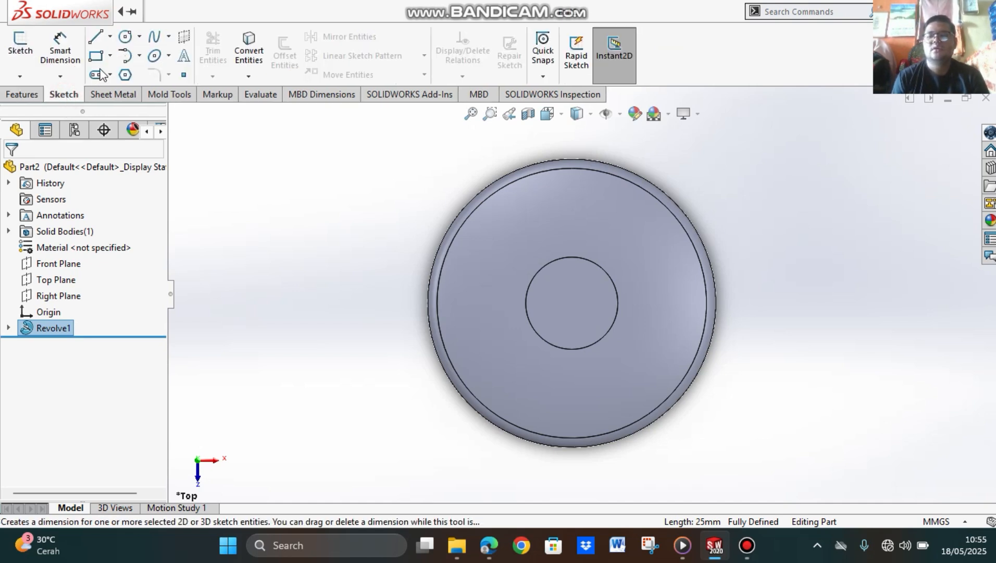
pyautogui.click(102, 40)
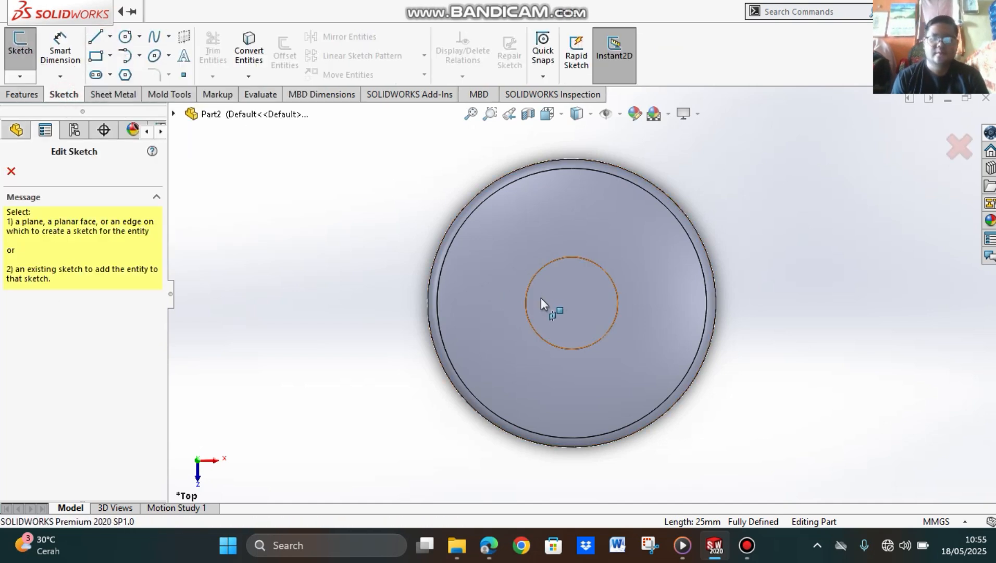
pyautogui.click(567, 300)
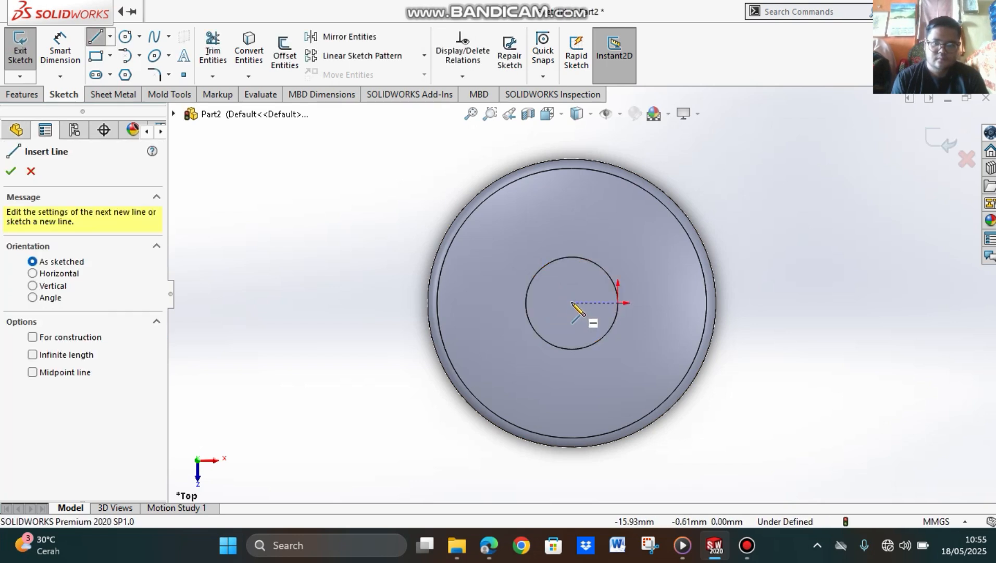
pyautogui.click(572, 303)
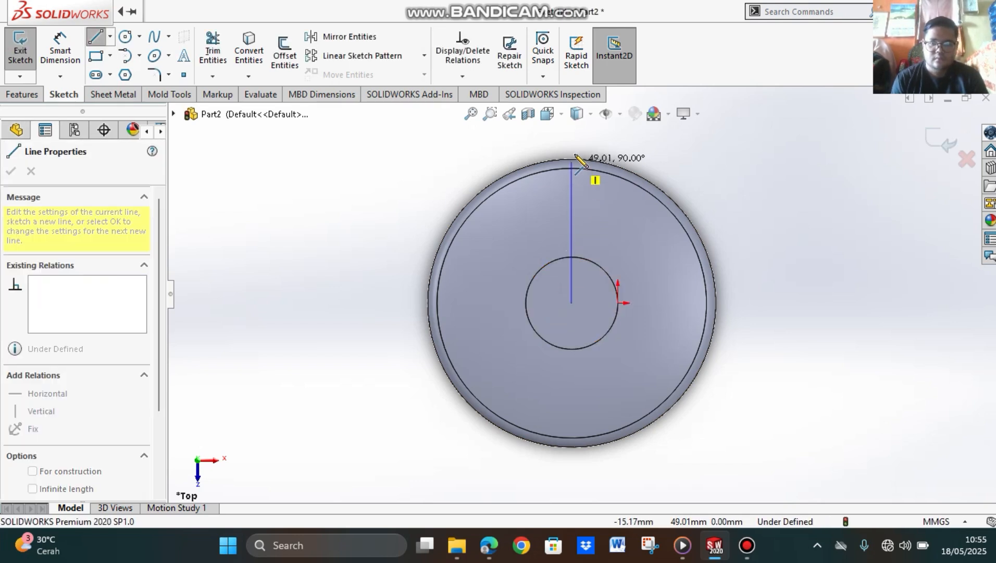
pyautogui.click(572, 133)
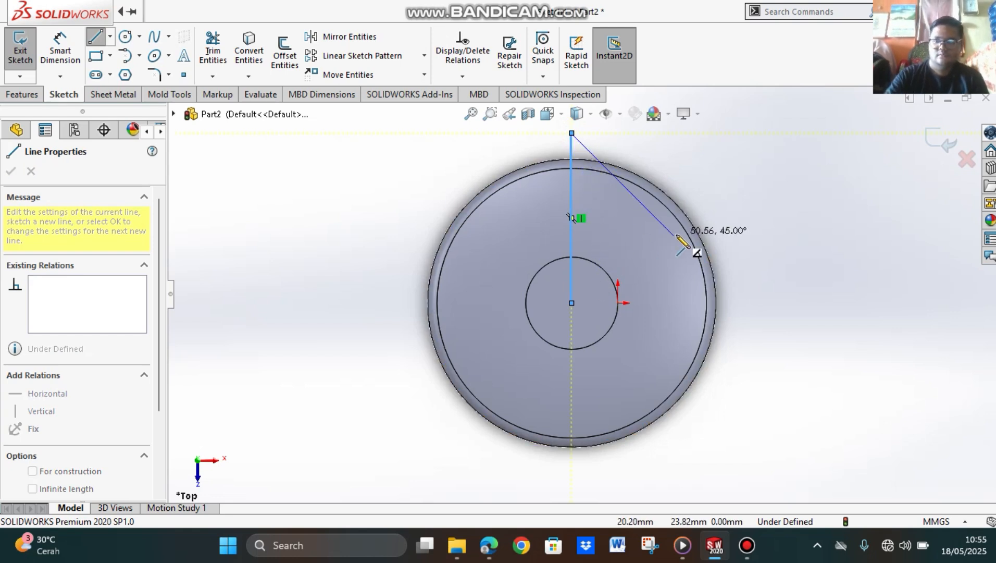
pyautogui.press('Escape')
pyautogui.press('Escape')
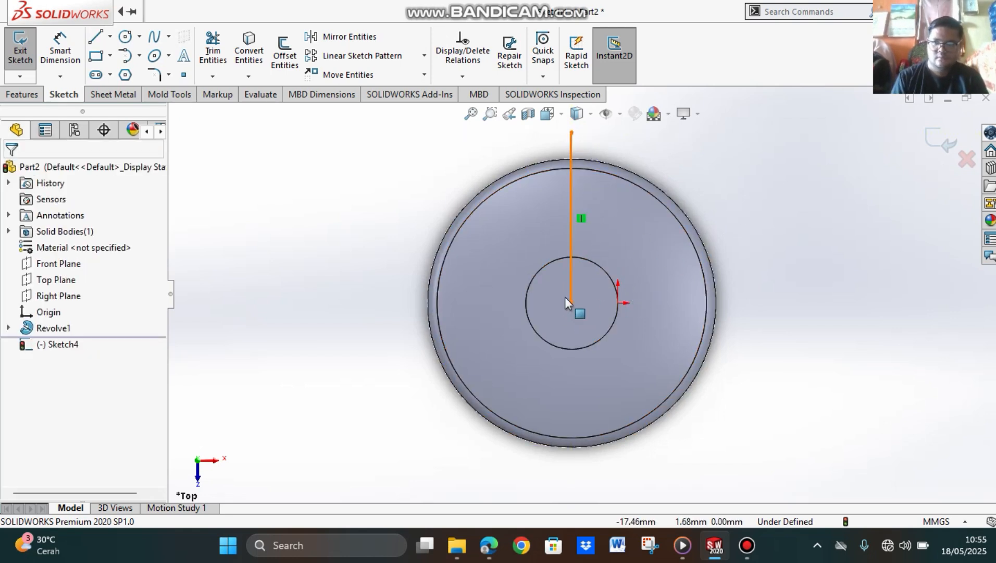
# Step: Draw a second line about 62 mm long from the disc's centre down to the right, past the outer rim
pyautogui.click(97, 38)
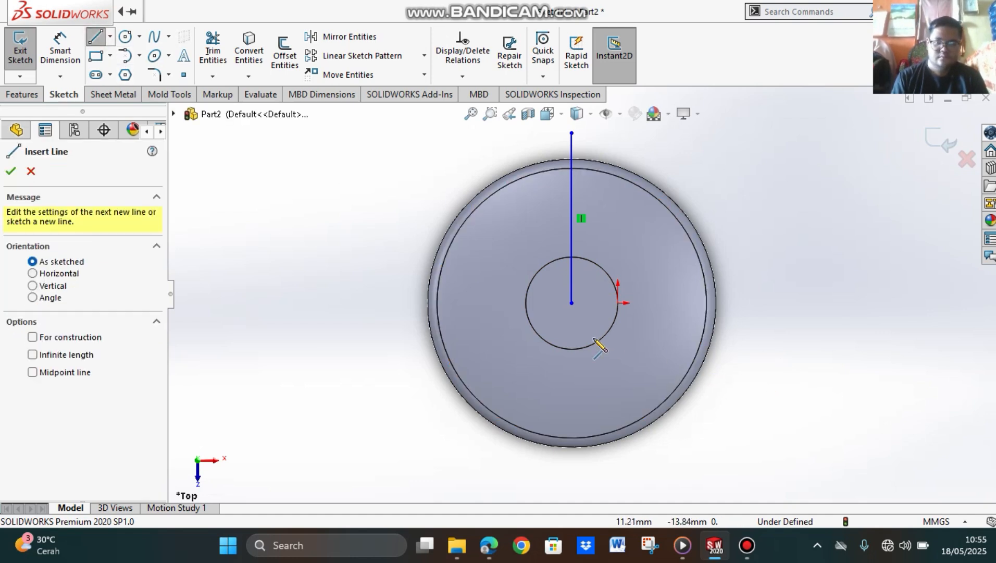
pyautogui.click(572, 303)
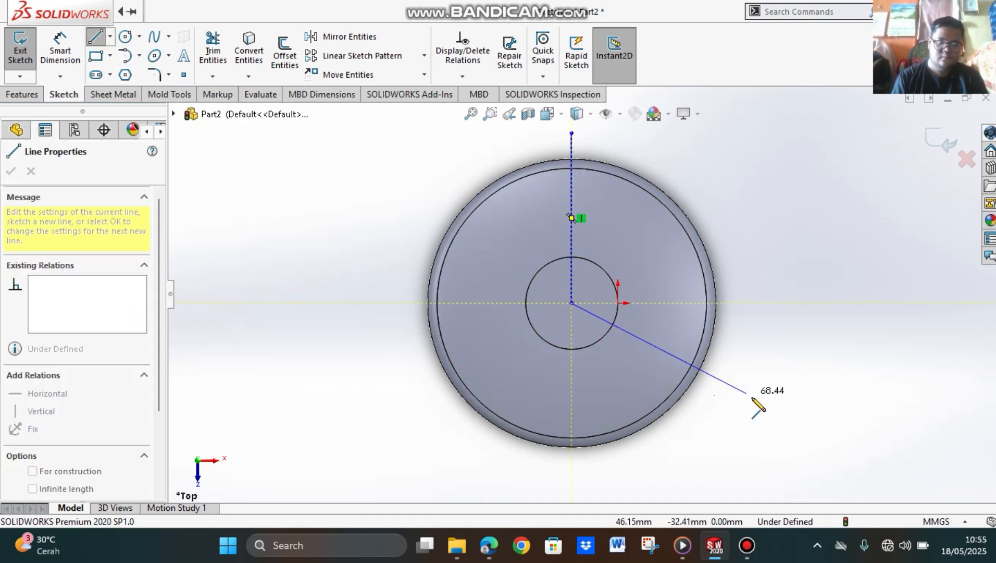
pyautogui.click(724, 395)
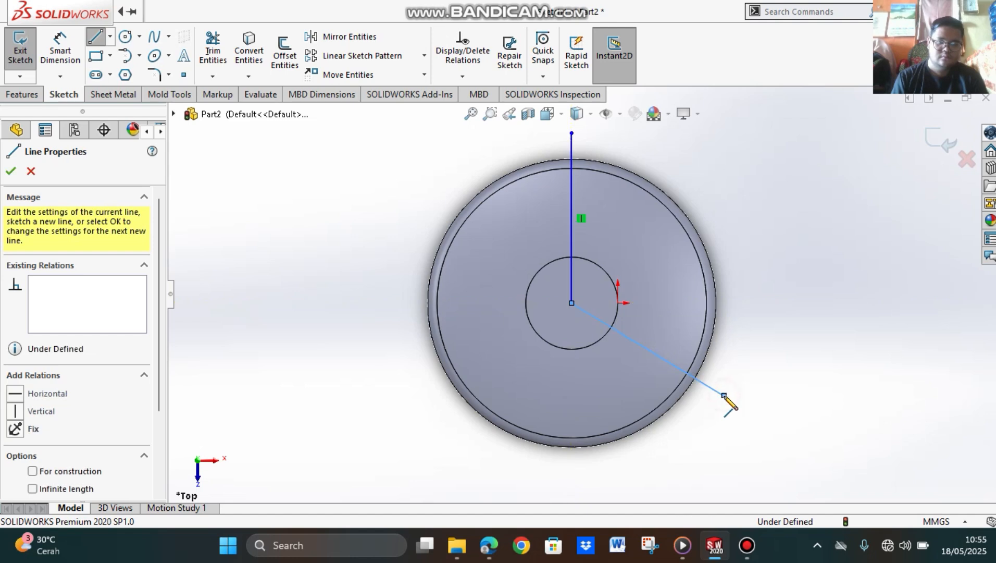
pyautogui.press('Escape')
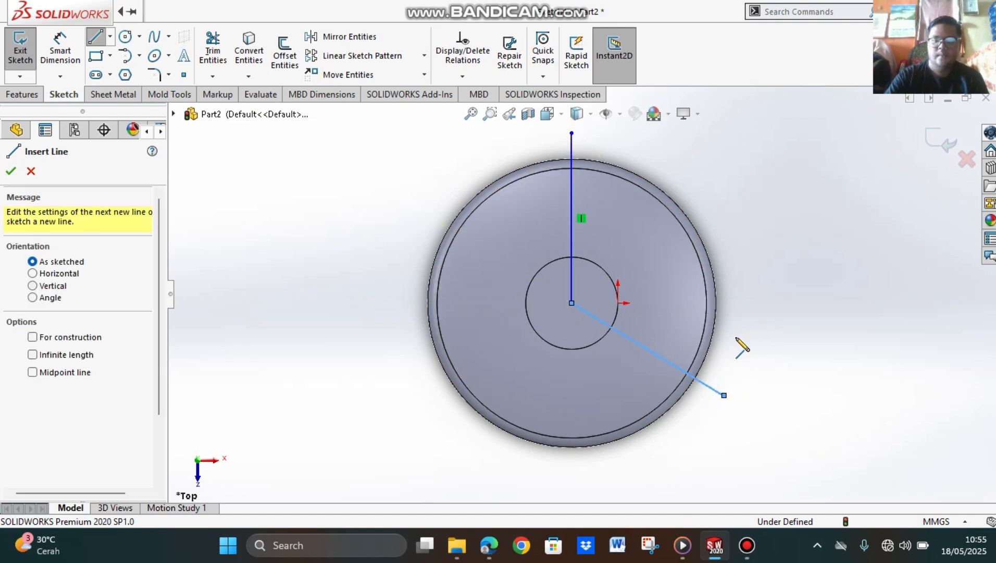
pyautogui.press('Escape')
# Step: Dimension the angle between the vertical line and the slanted line and set it to 120 degrees
pyautogui.click(60, 52)
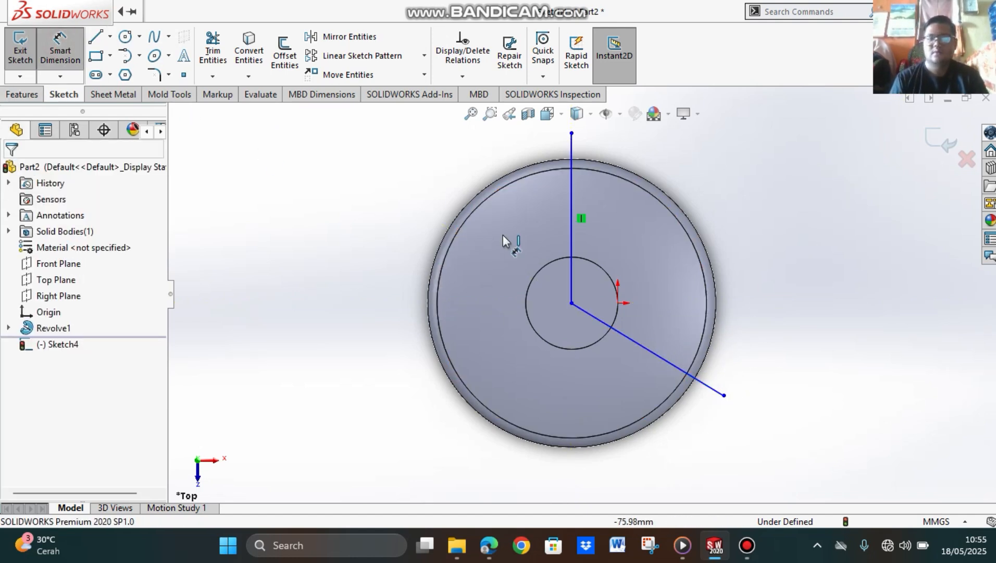
pyautogui.click(573, 237)
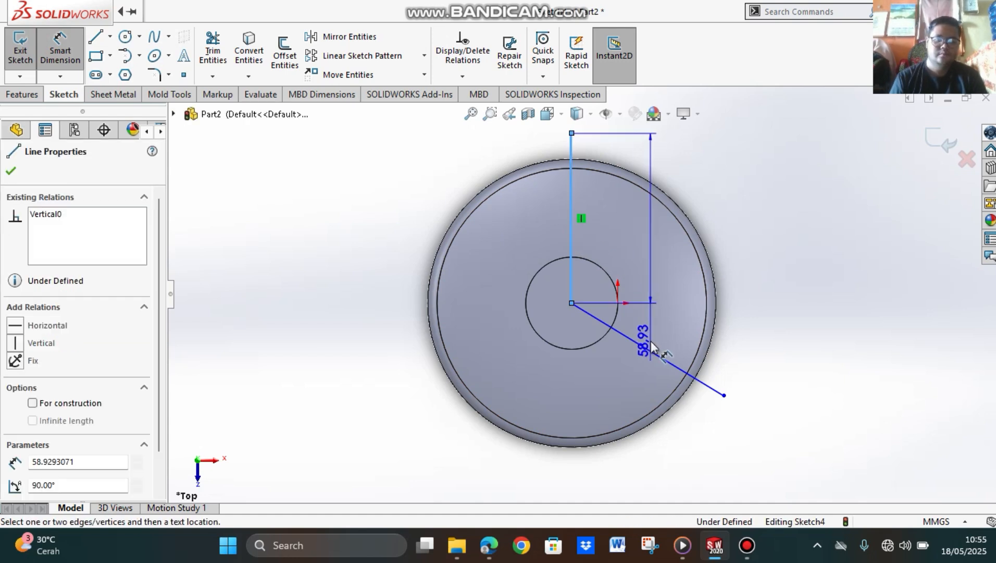
pyautogui.click(658, 359)
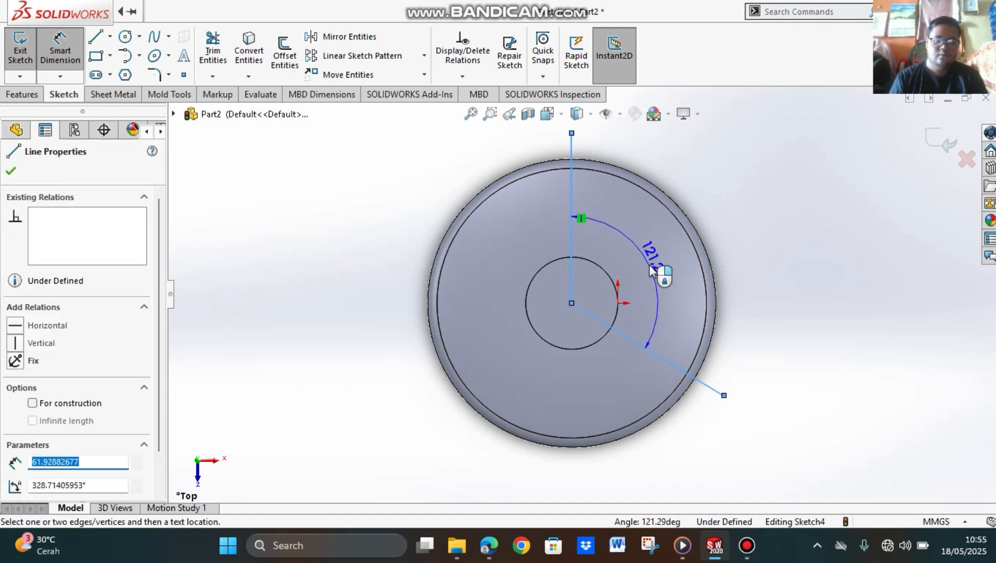
pyautogui.click(652, 267)
pyautogui.write('120')
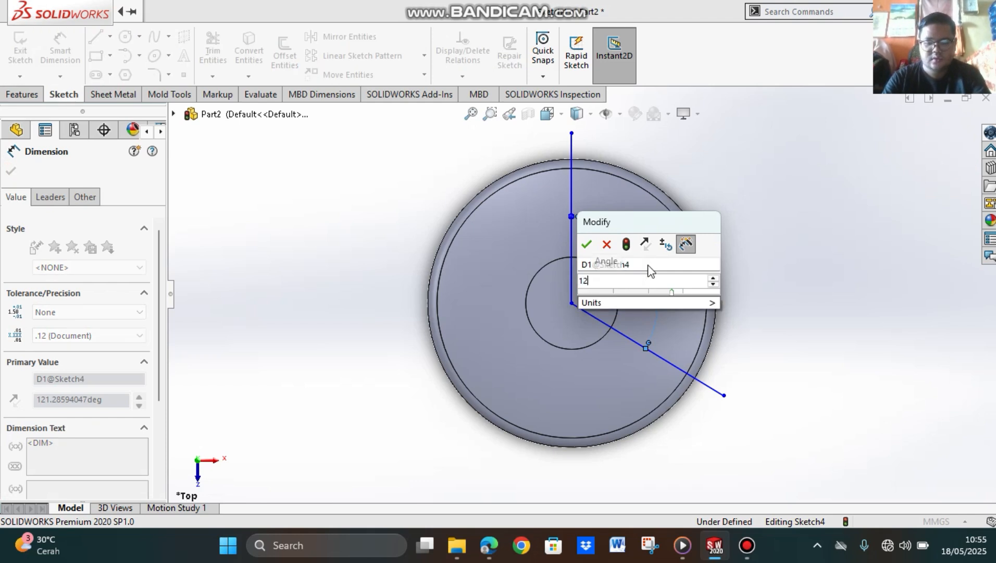
pyautogui.click(587, 245)
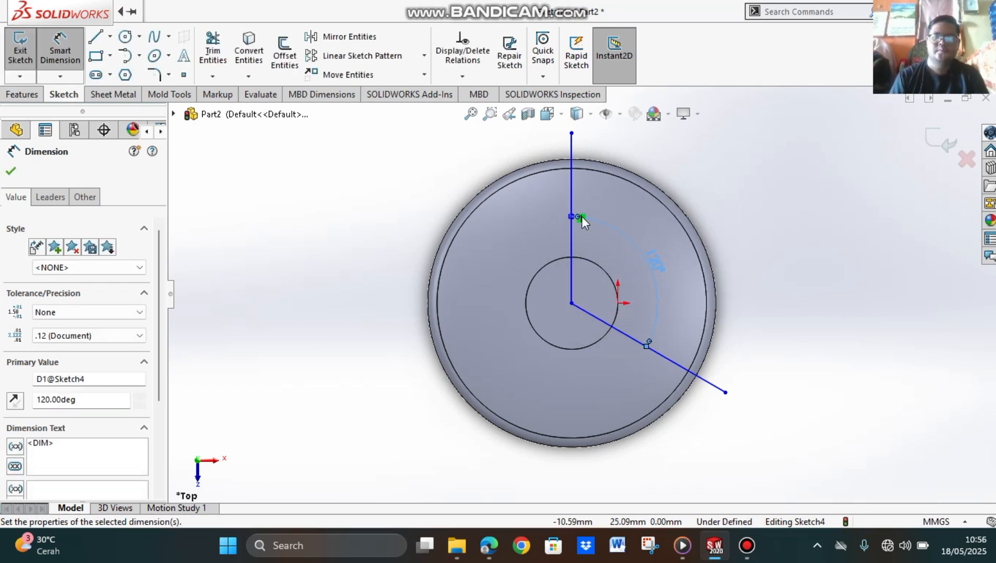
pyautogui.click(703, 168)
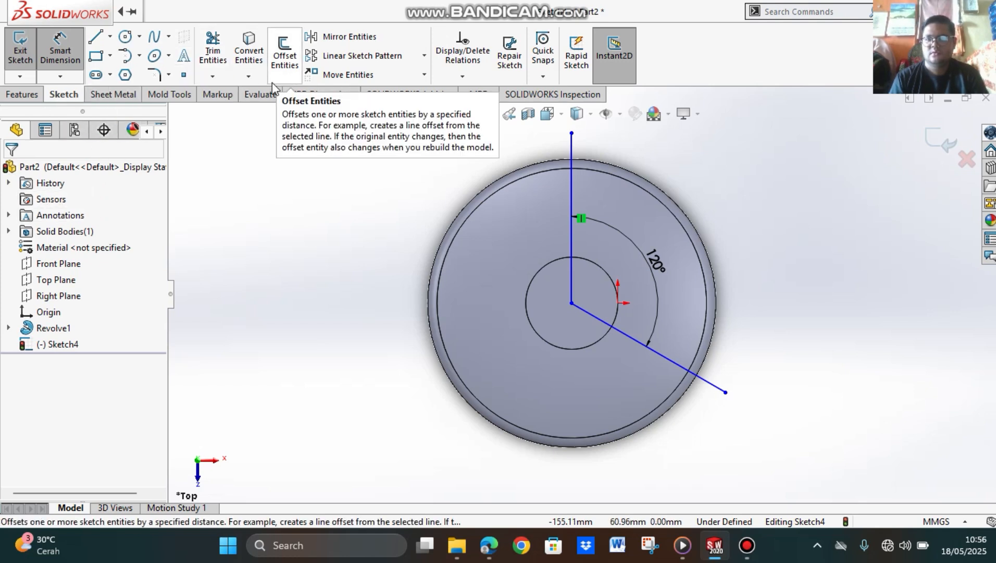
# Step: Offset the chain of two lines by 10 mm toward the inside of the 120-degree angle, with Add dimensions enabled
pyautogui.click(285, 64)
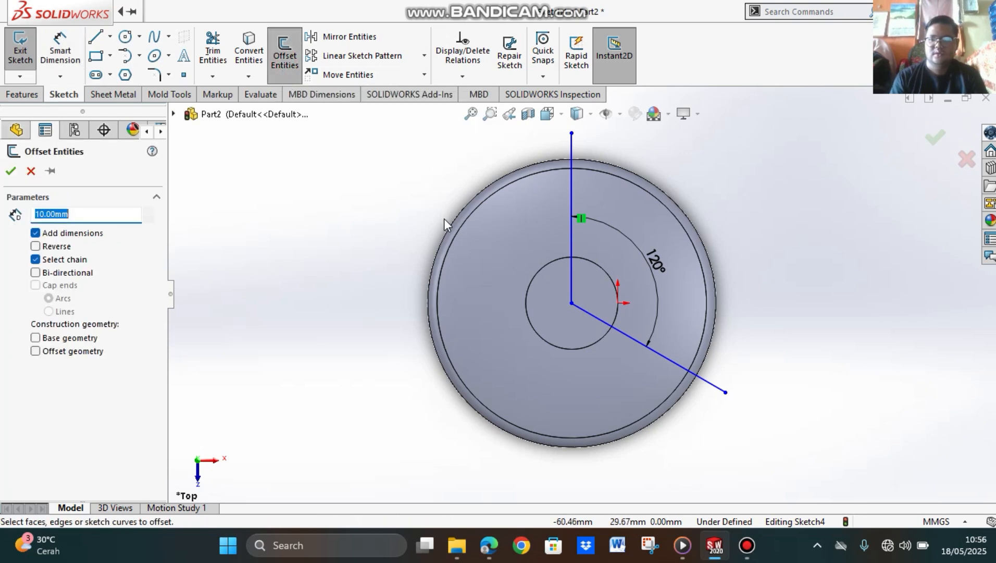
pyautogui.click(572, 239)
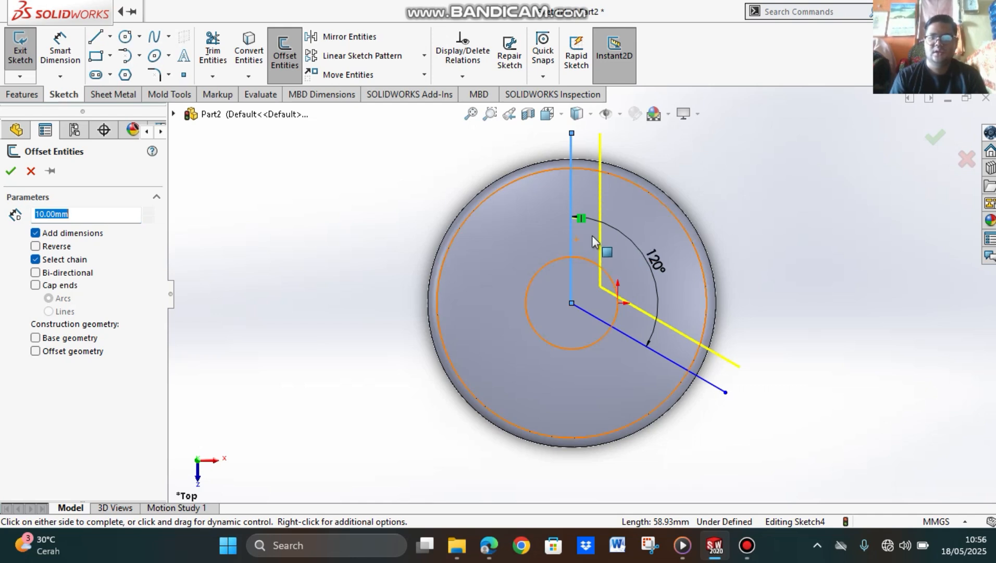
pyautogui.click(12, 171)
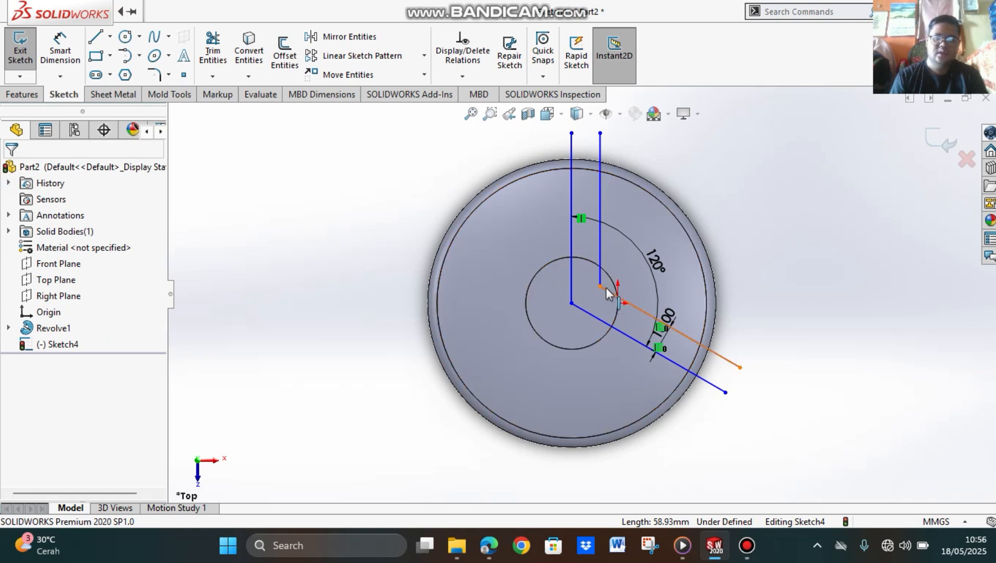
# Step: Round the corner between the two offset lines with a 5 mm sketch fillet
pyautogui.click(23, 96)
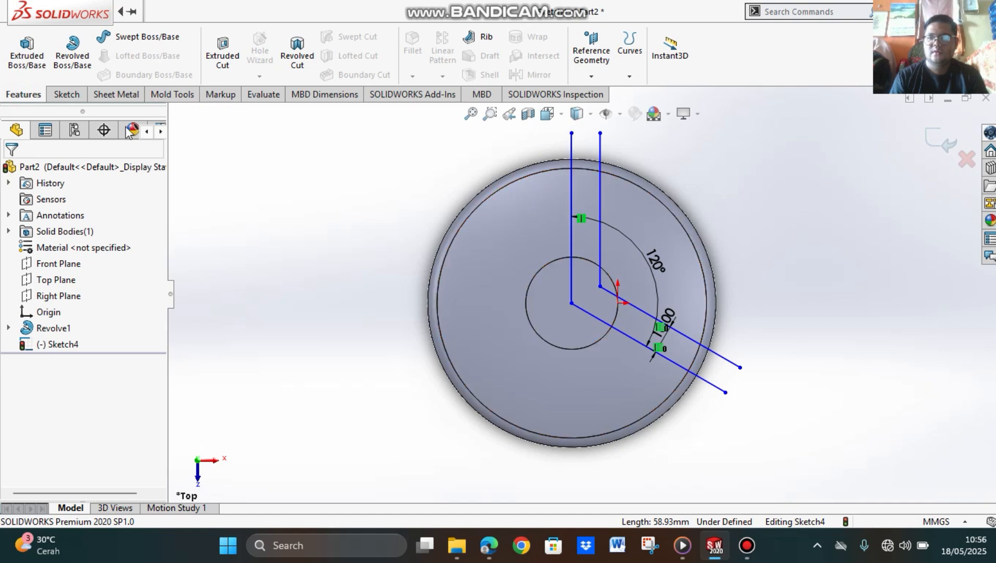
pyautogui.click(65, 95)
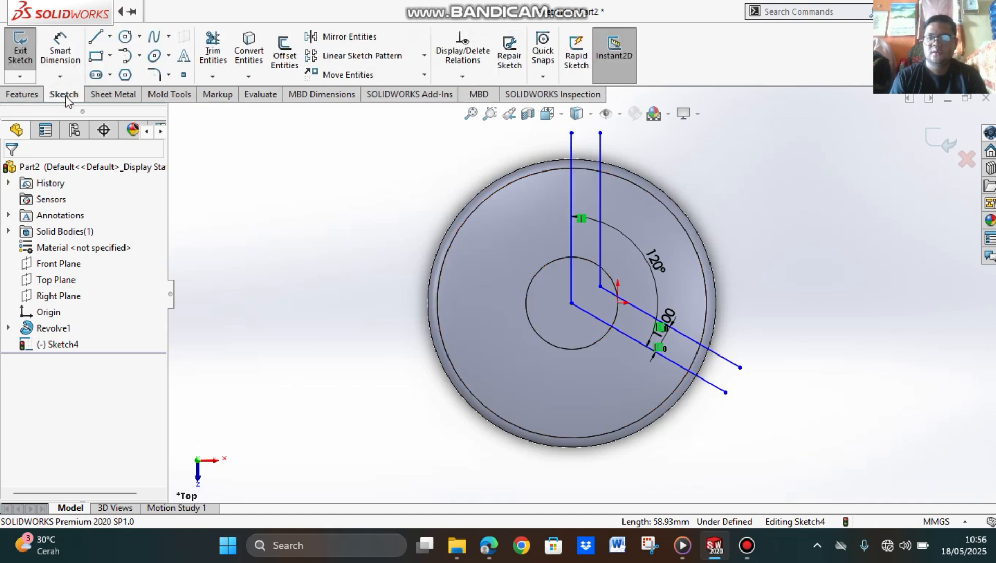
pyautogui.click(154, 77)
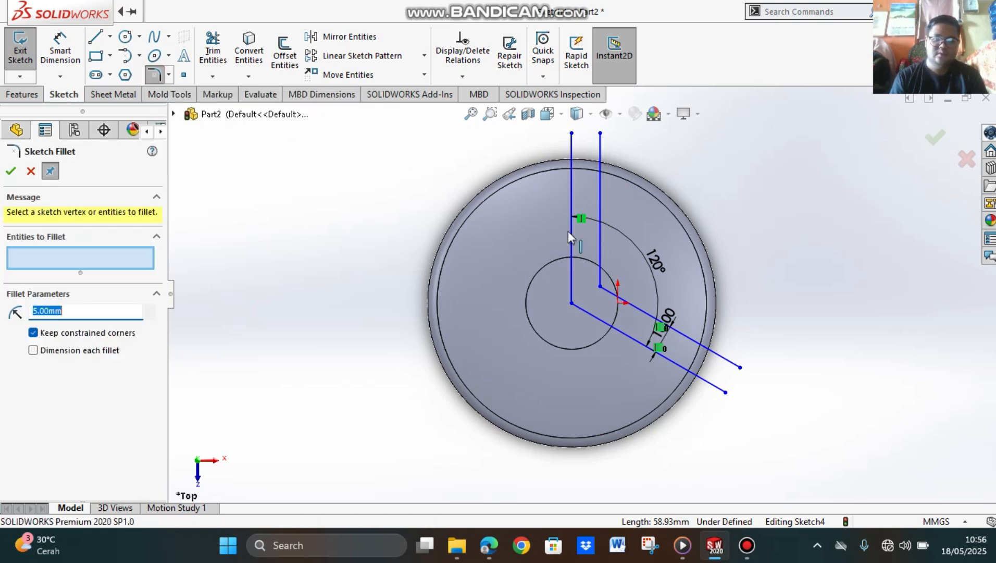
pyautogui.click(602, 244)
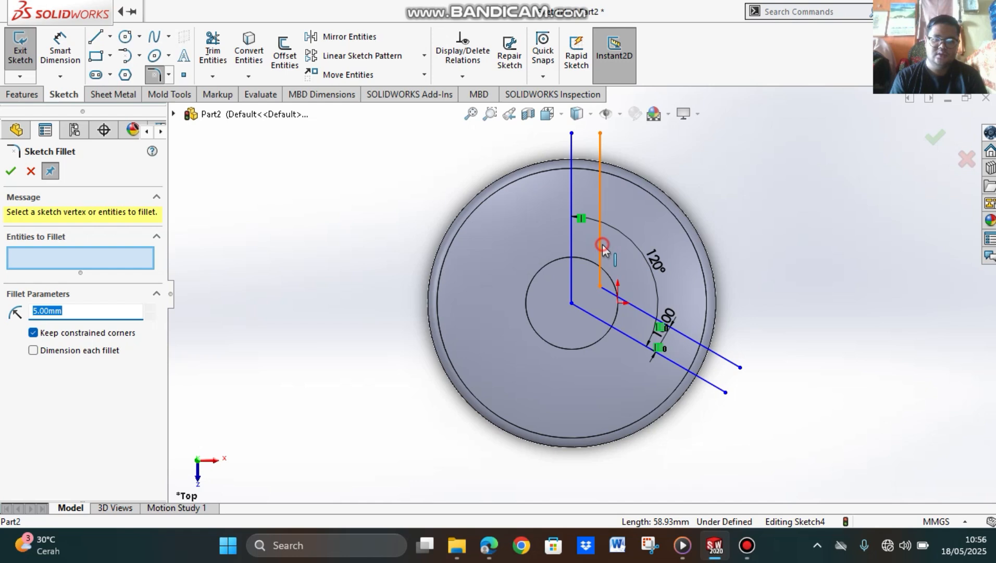
pyautogui.click(631, 307)
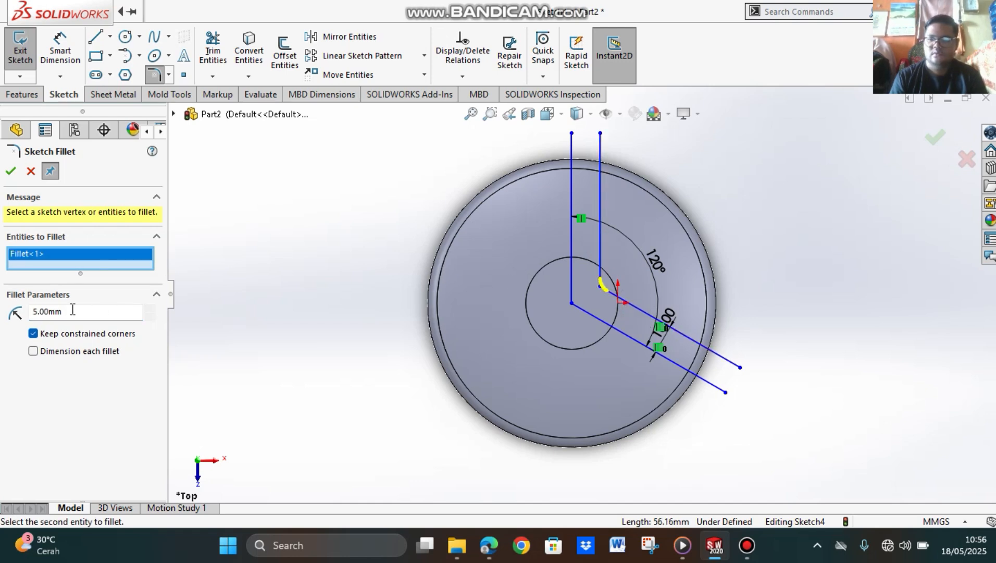
pyautogui.click(11, 175)
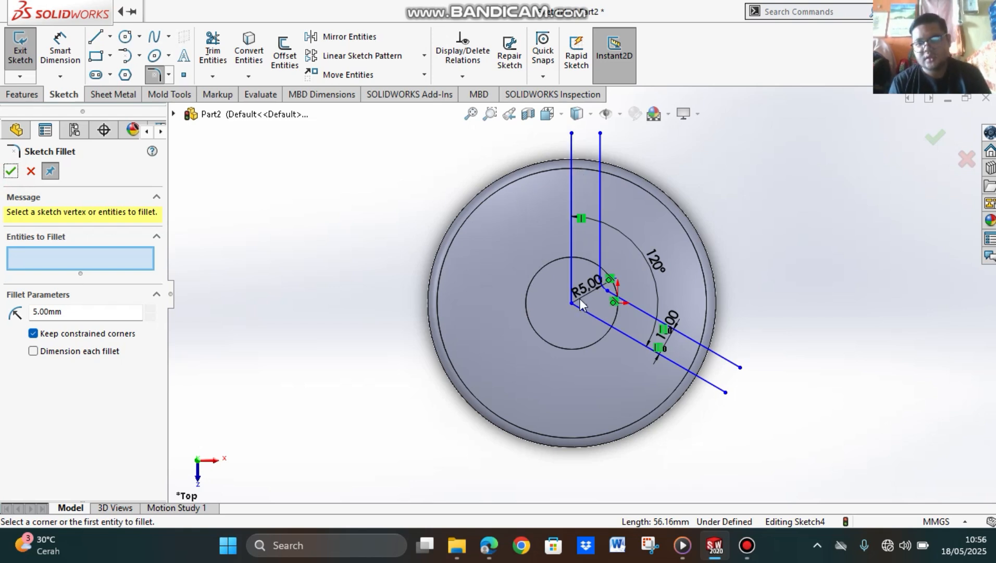
pyautogui.click(10, 178)
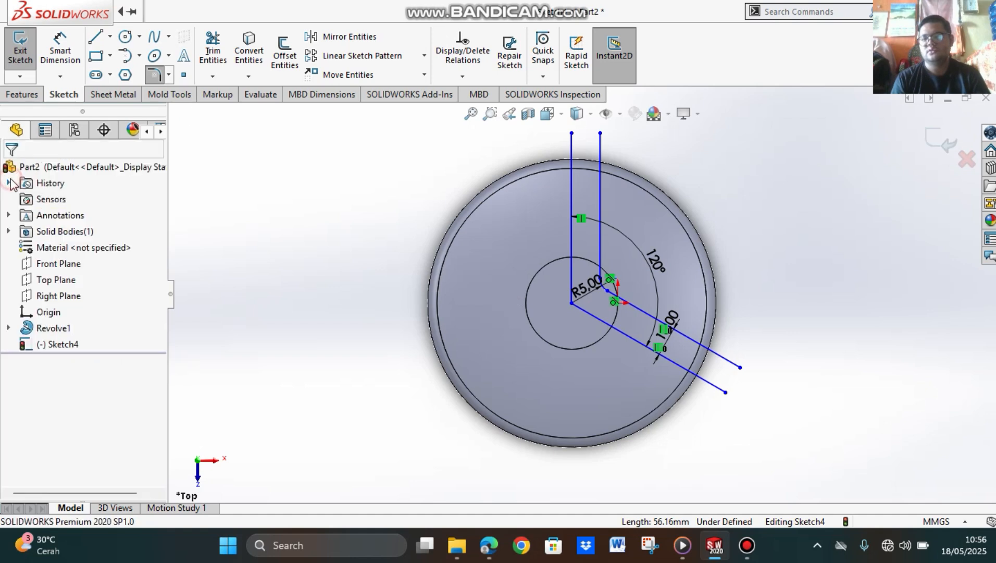
# Step: Convert the original vertical line and the slanted line from the disc's centre to construction geometry
pyautogui.click(569, 185)
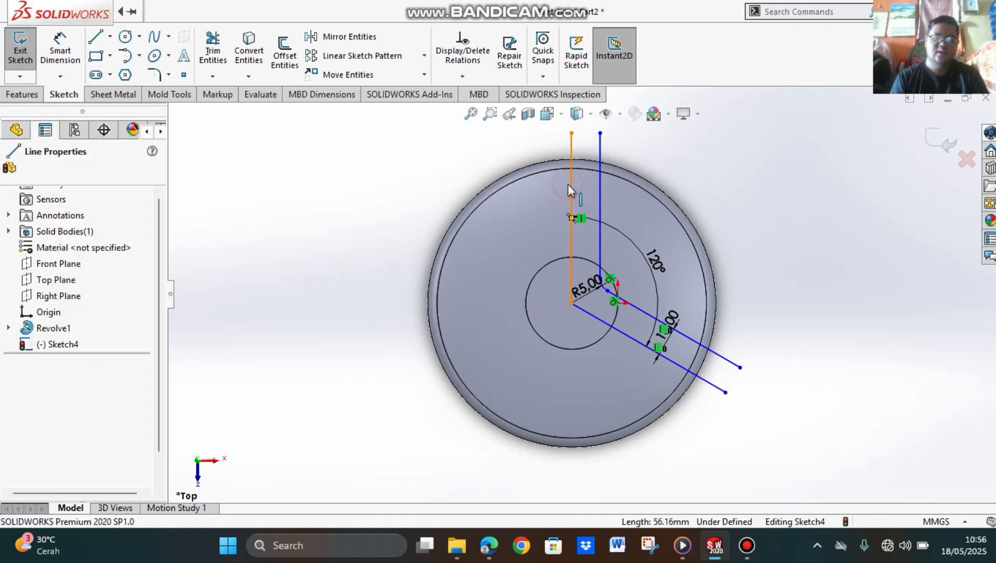
pyautogui.keyDown('ctrl'); pyautogui.click(673, 364); pyautogui.keyUp('ctrl')
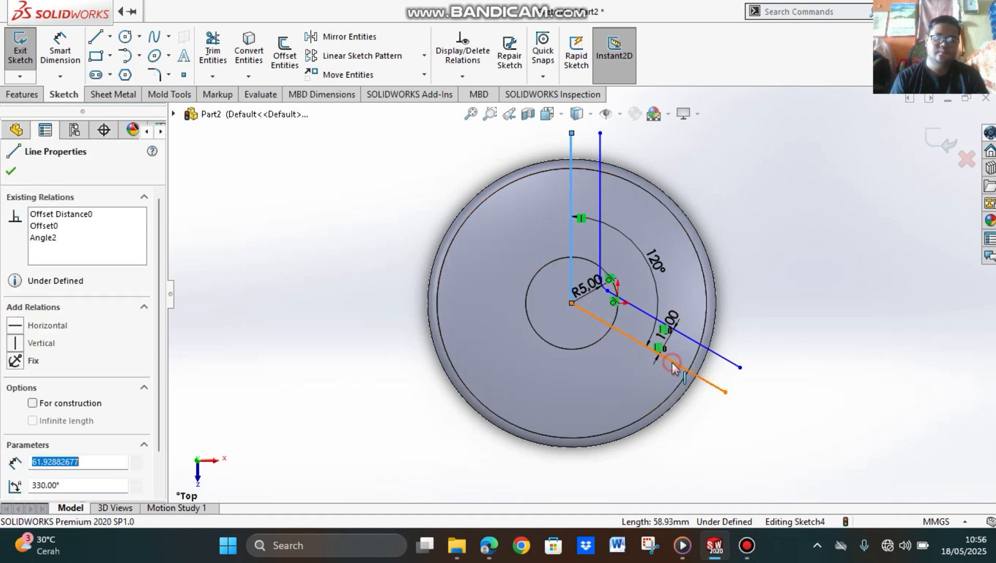
pyautogui.scroll(-3, 68, 430)
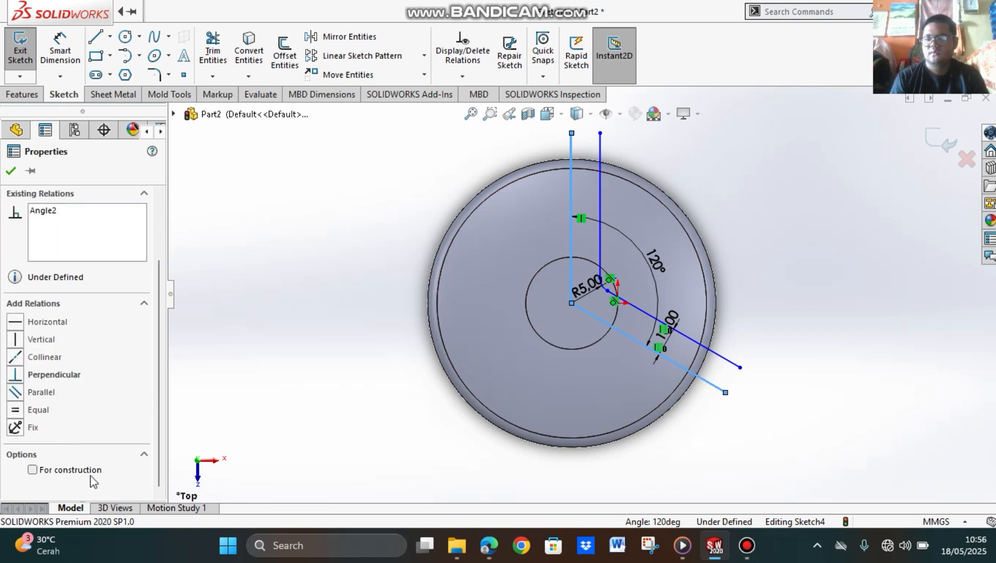
pyautogui.click(73, 470)
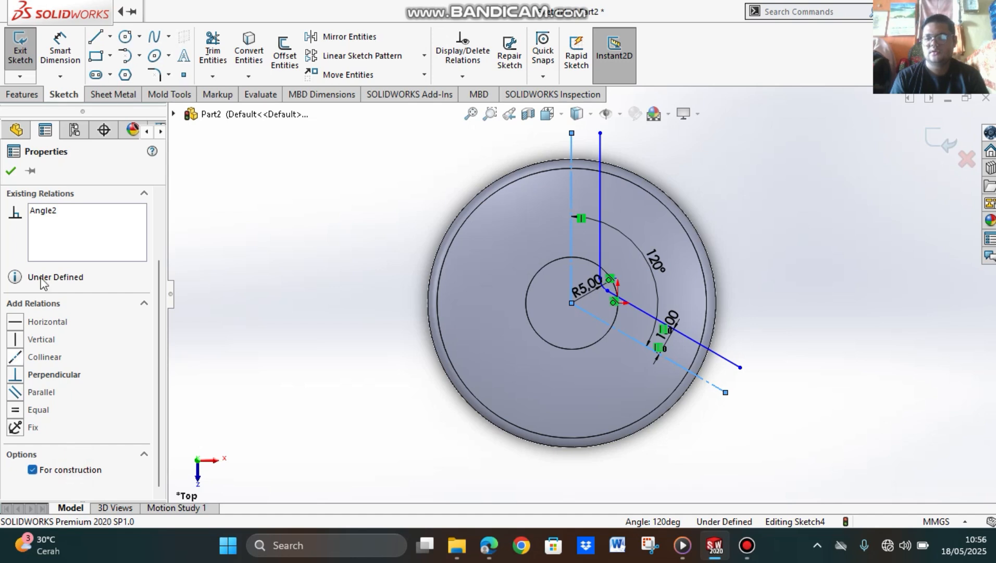
pyautogui.click(11, 173)
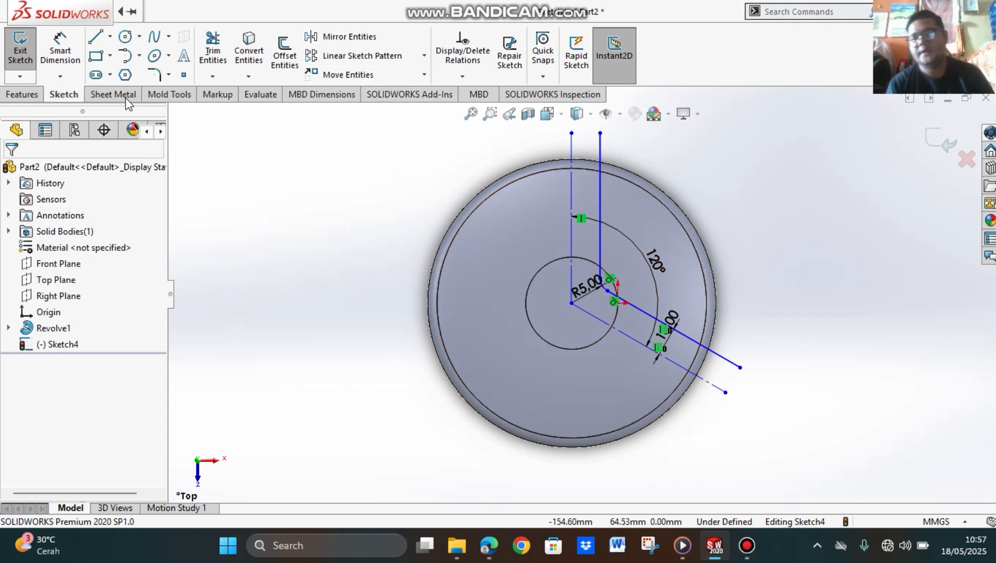
# Step: Cut the disc with an Extruded Cut of the open 120-degree profile, set to Through All with Flip side to cut enabled
pyautogui.click(23, 94)
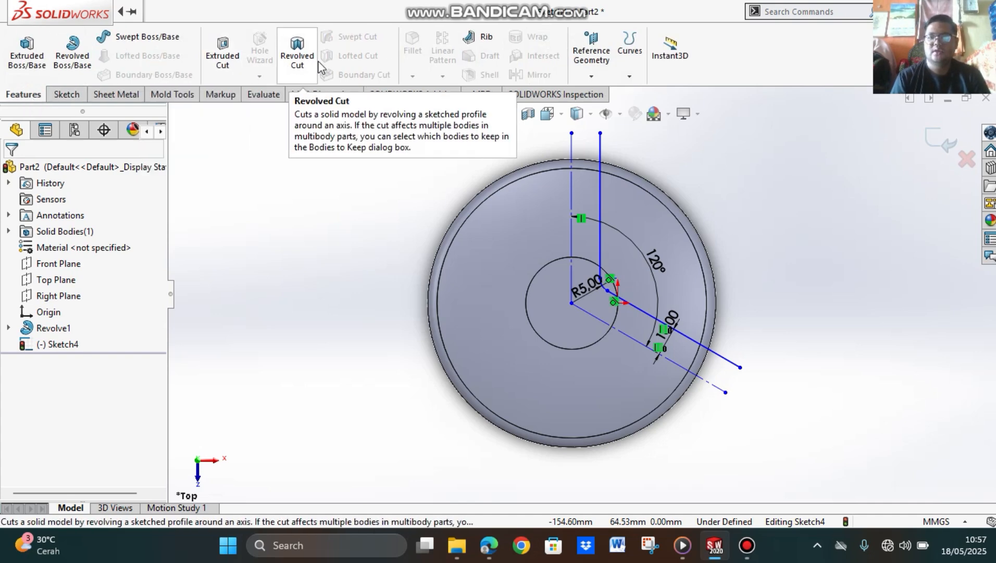
pyautogui.click(222, 62)
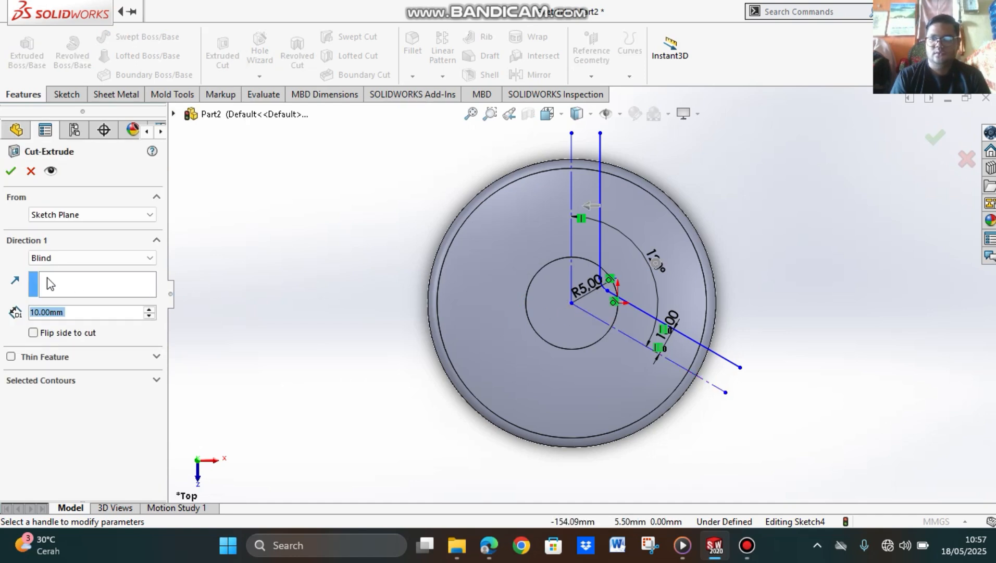
pyautogui.click(101, 260)
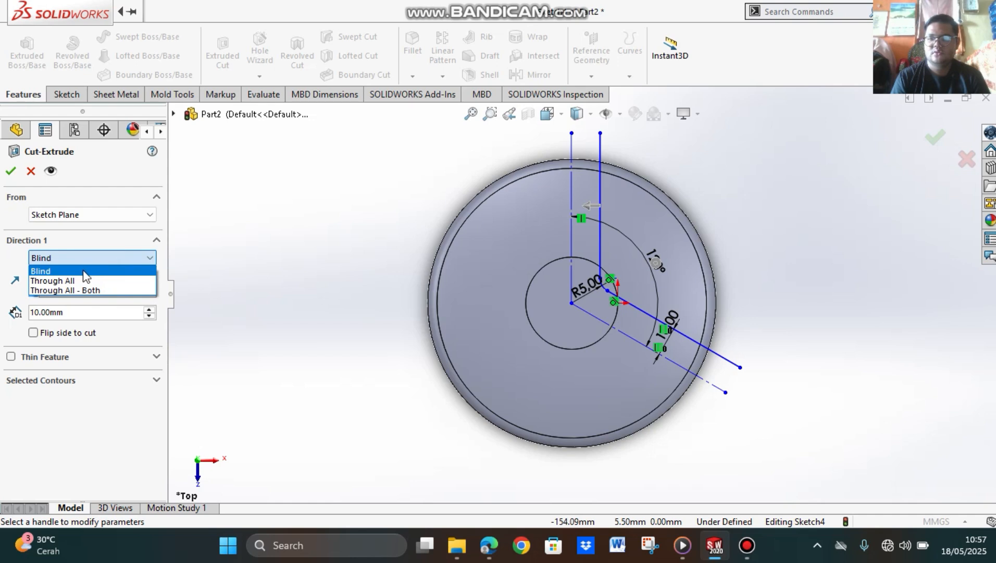
pyautogui.click(63, 281)
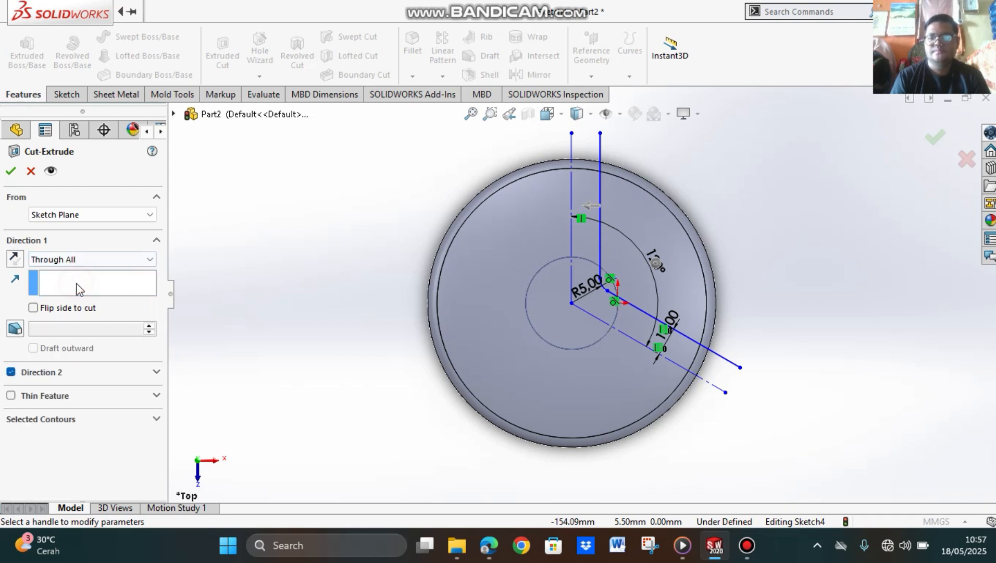
pyautogui.click(33, 308)
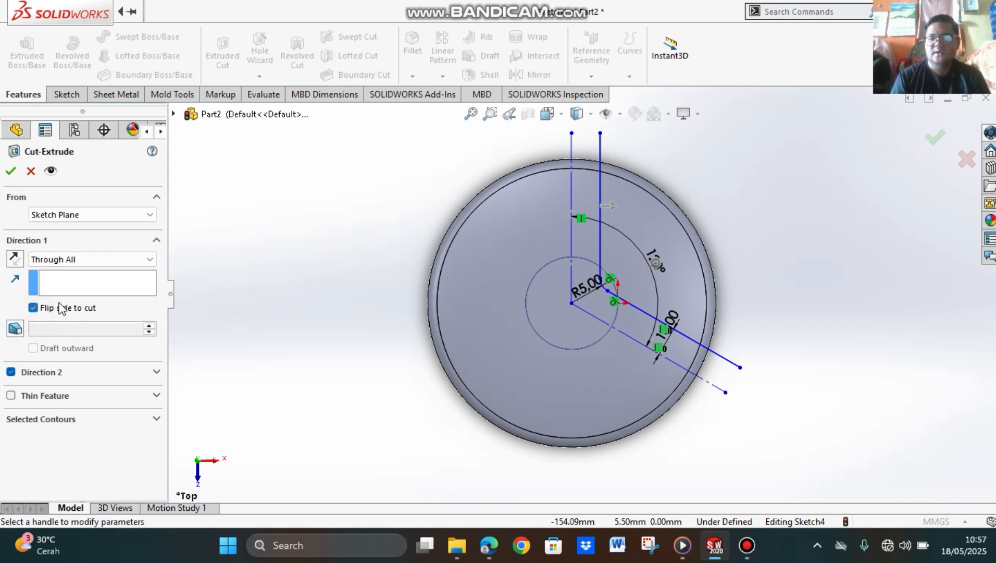
pyautogui.moveTo(764, 285); pyautogui.dragTo(776, 262, button='middle')
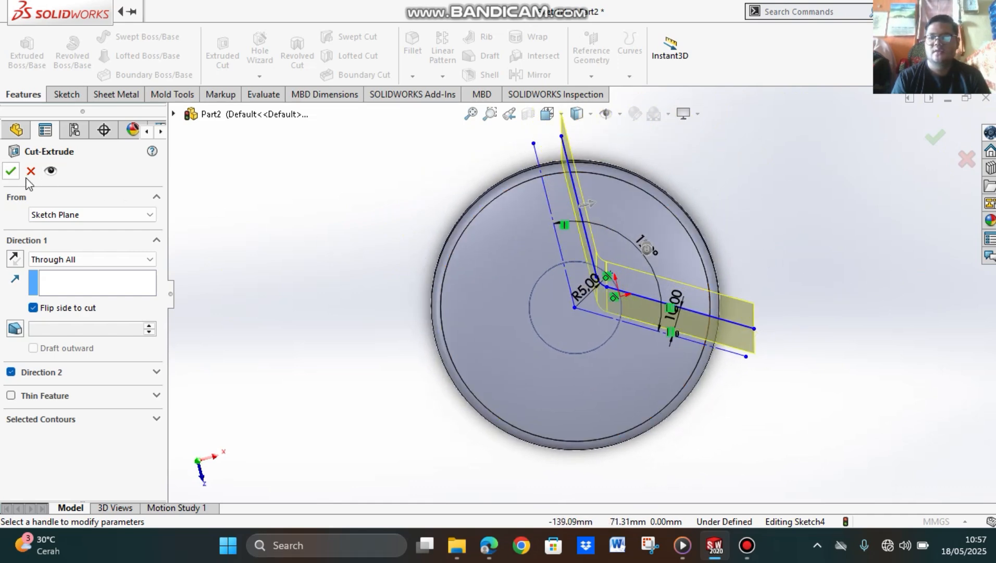
pyautogui.click(11, 171)
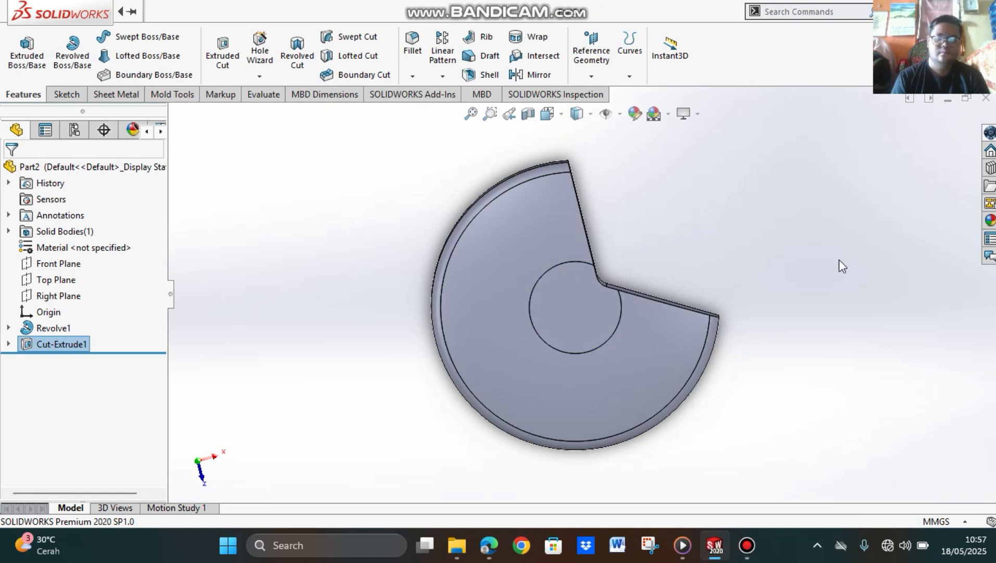
pyautogui.moveTo(835, 343)
pyautogui.mouseDown(button='middle')
pyautogui.moveTo(830, 325)
pyautogui.moveTo(861, 262)
pyautogui.moveTo(877, 289)
pyautogui.moveTo(837, 354)
pyautogui.mouseUp(button='middle')
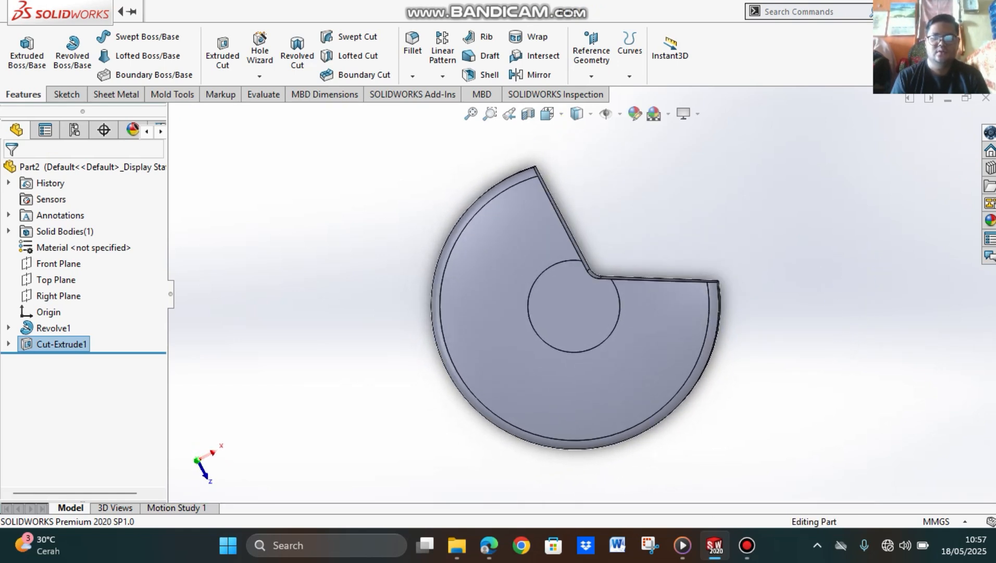
# Step: Check step 14 of the PDF tutorial in the browser for showing temporary axes, and return to SOLIDWORKS
pyautogui.click(492, 551)
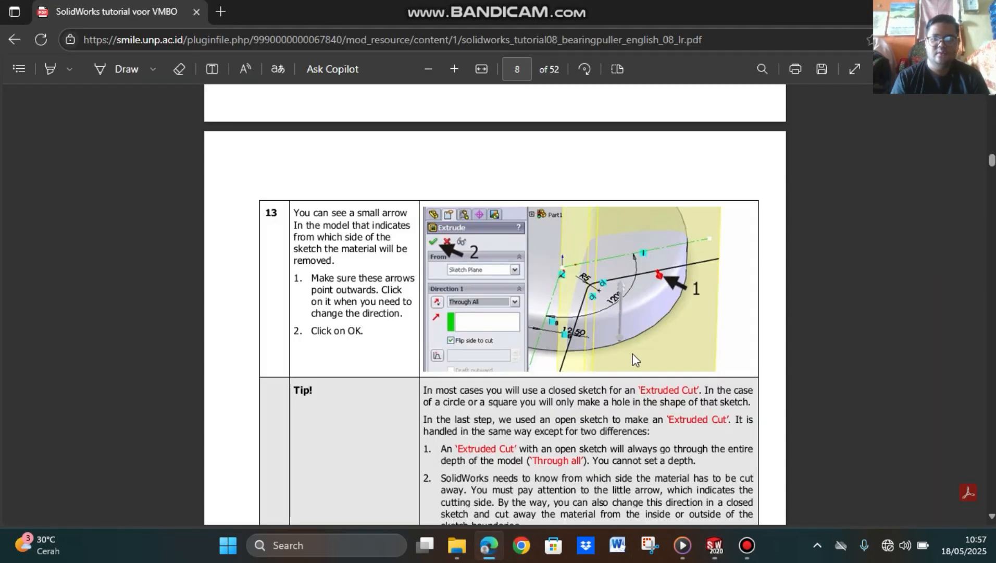
pyautogui.scroll(-8, 632, 354)
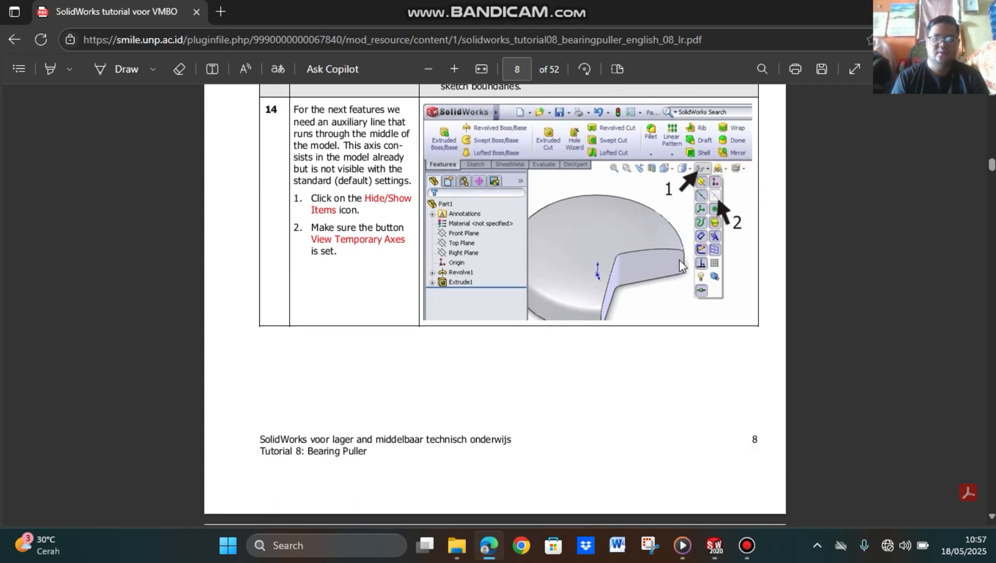
pyautogui.scroll(-1, 667, 255)
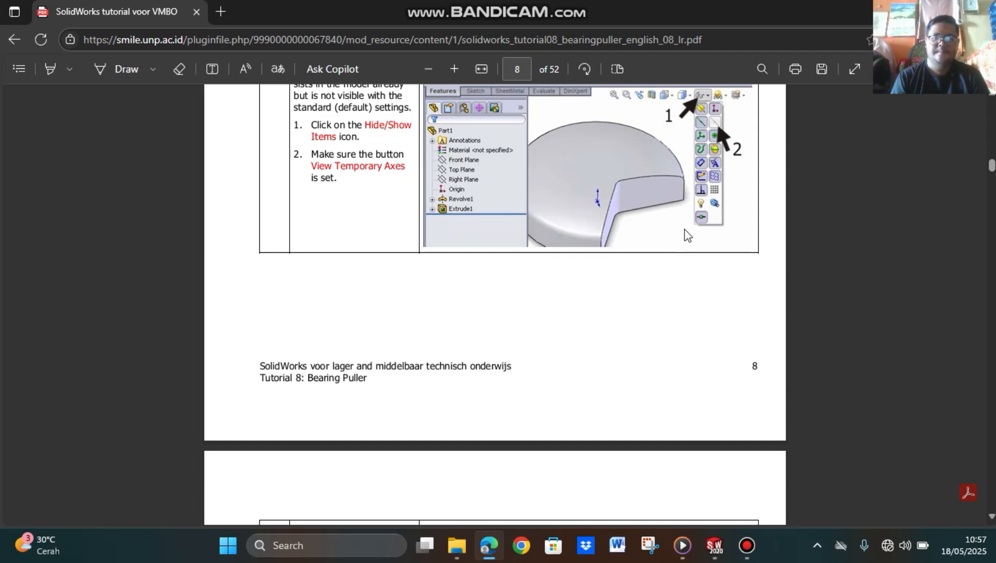
pyautogui.click(717, 545)
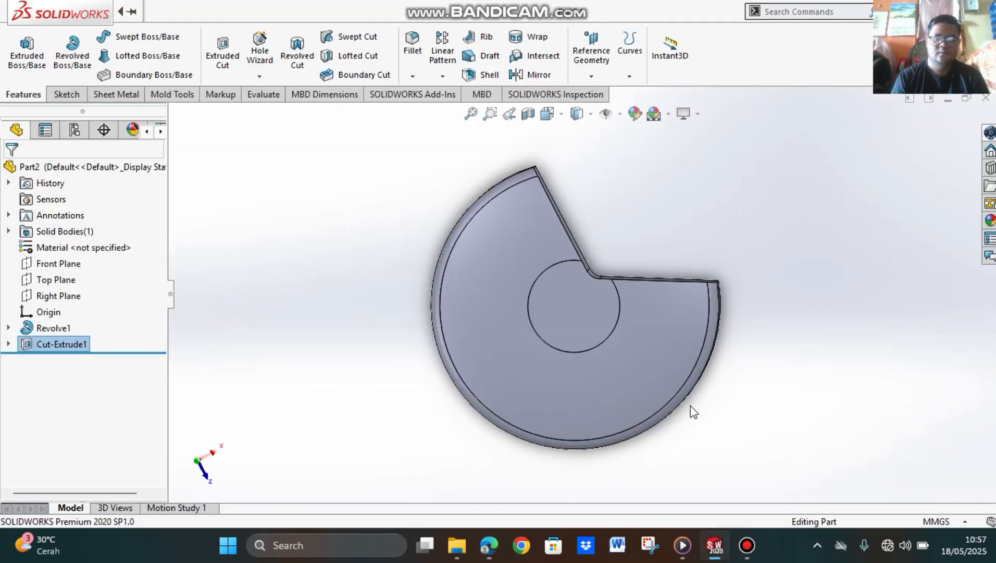
pyautogui.click(748, 545)
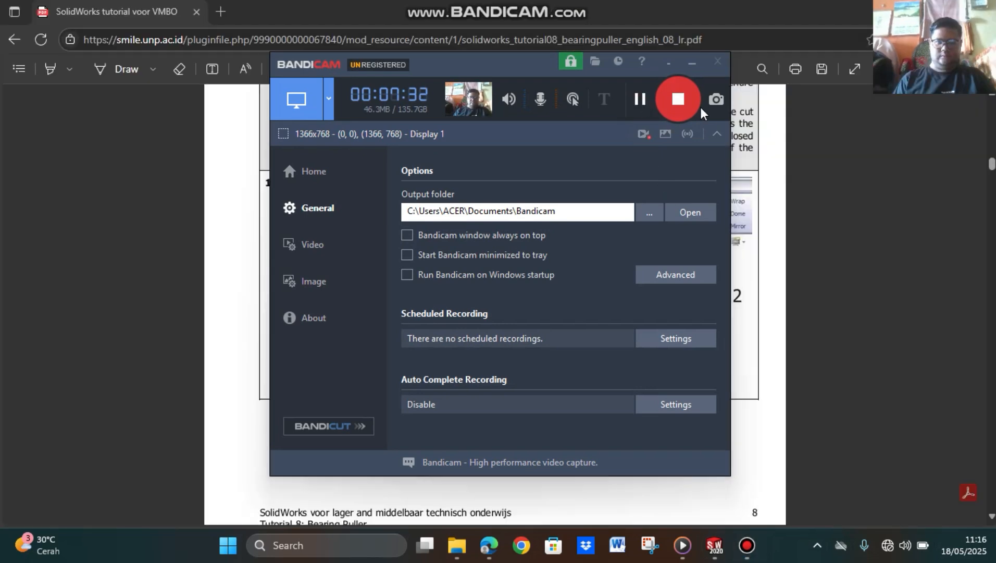
pyautogui.click(692, 67)
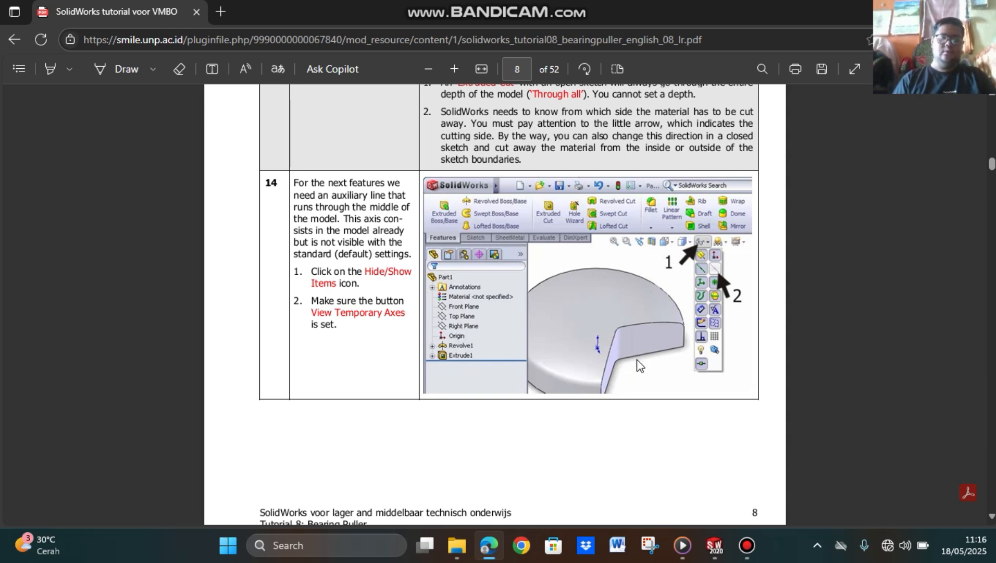
# Step: Review steps 14 to 27 of the PDF tutorial, from the temporary axes through the circular pattern and slot cut to the hole sketch
pyautogui.scroll(-2, 637, 362)
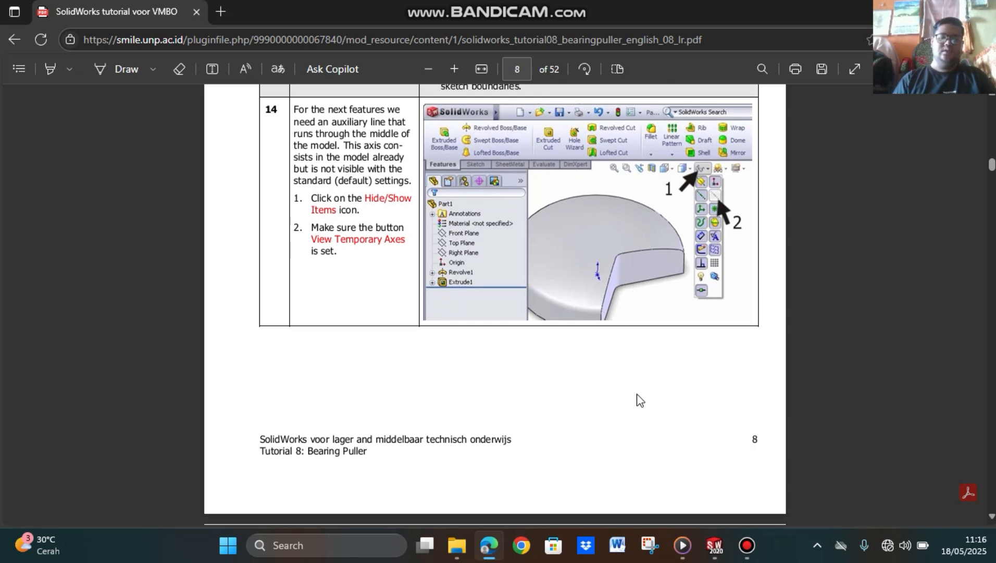
pyautogui.scroll(-4, 638, 400)
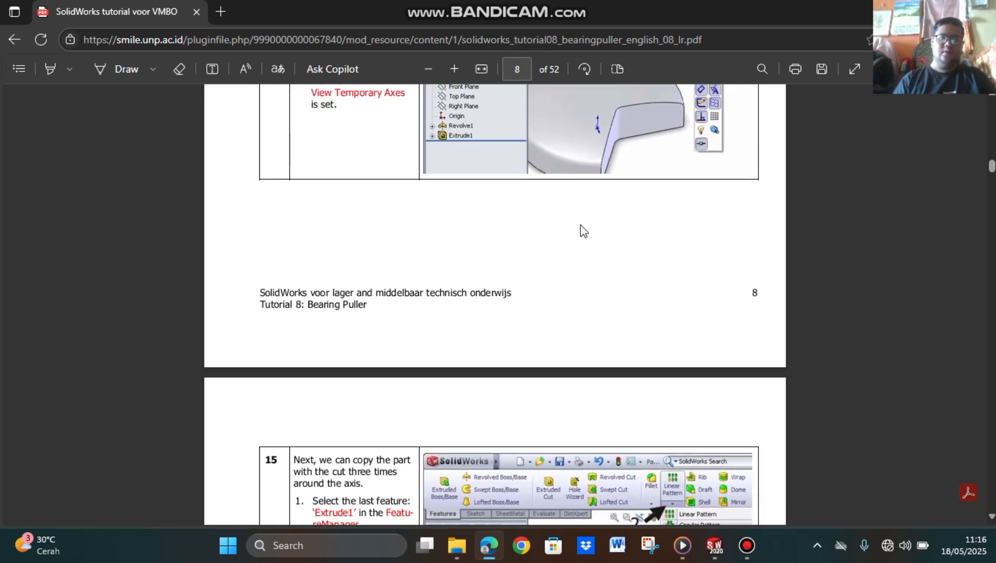
pyautogui.scroll(-3, 613, 230)
pyautogui.scroll(3, 617, 232)
pyautogui.scroll(-15, 621, 240)
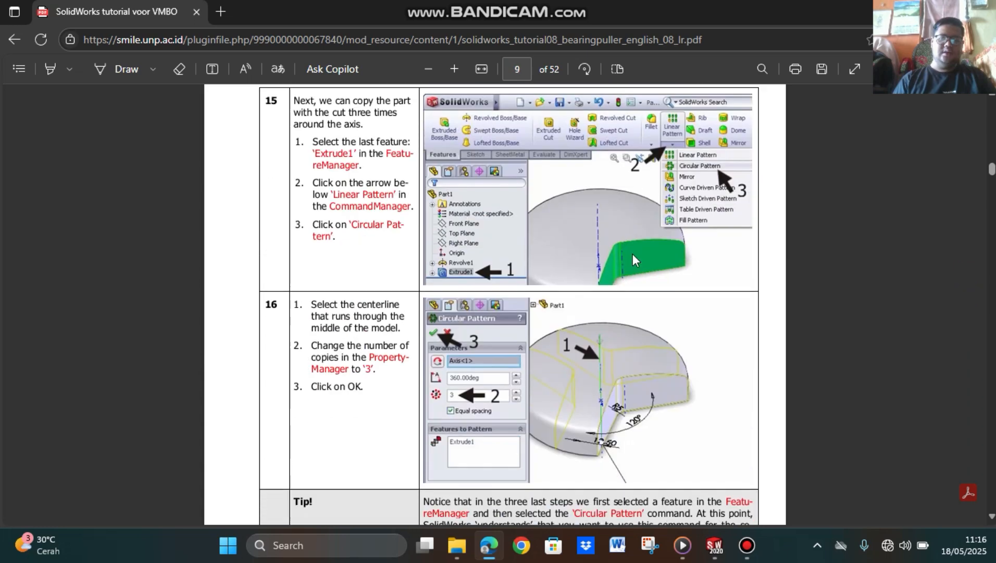
pyautogui.scroll(7, 616, 285)
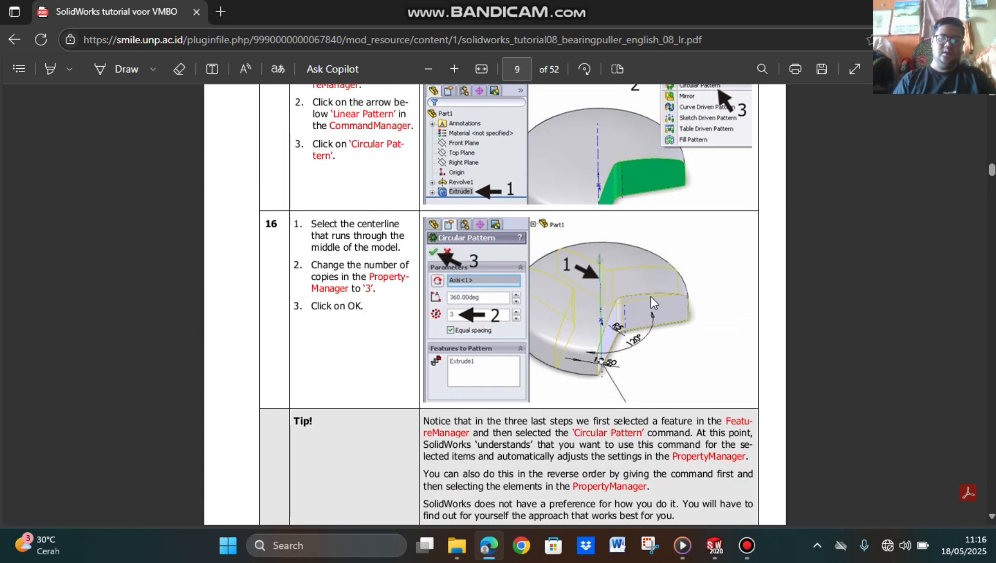
pyautogui.scroll(-4, 658, 301)
pyautogui.scroll(-7, 624, 298)
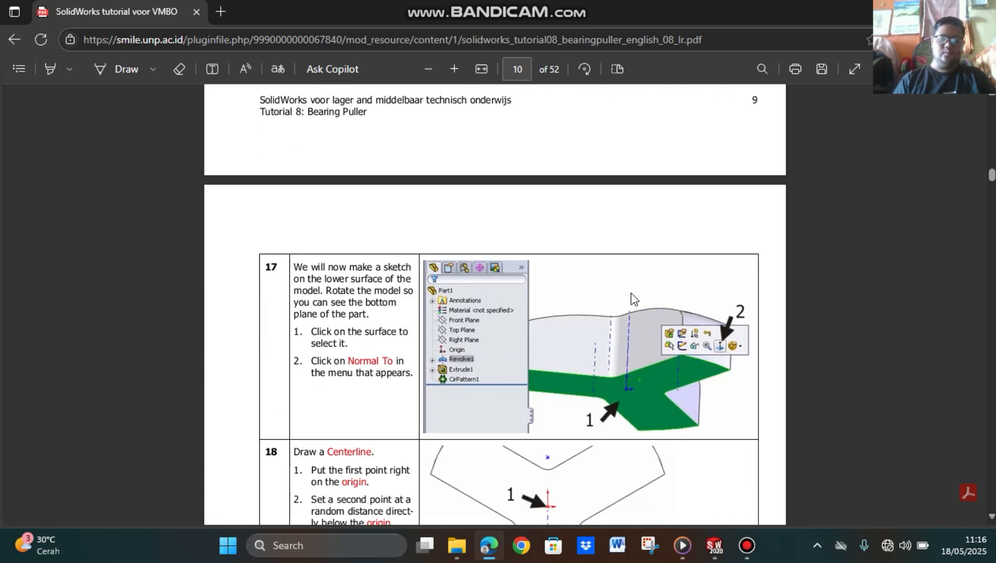
pyautogui.scroll(-6, 631, 293)
pyautogui.scroll(3, 620, 260)
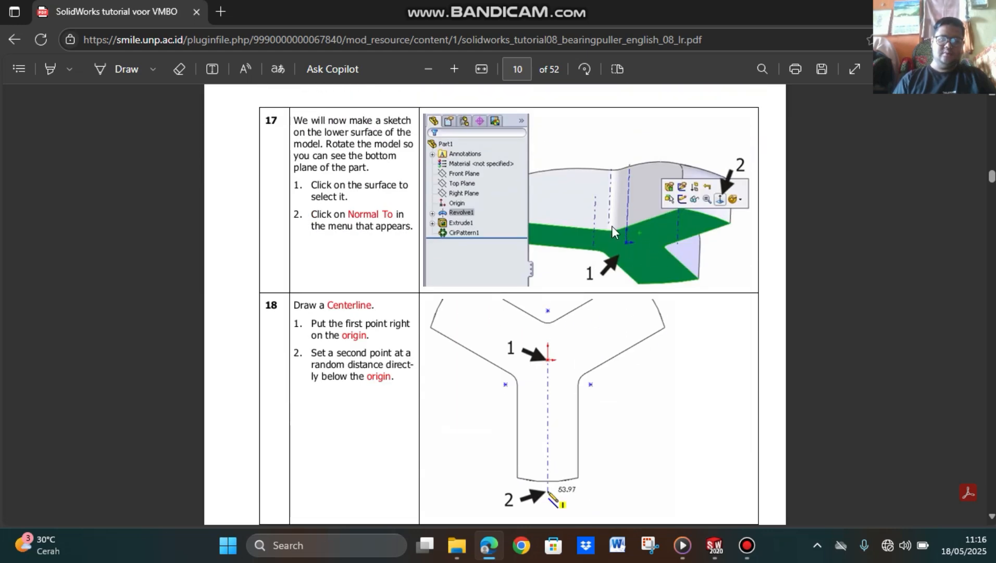
pyautogui.scroll(-15, 586, 385)
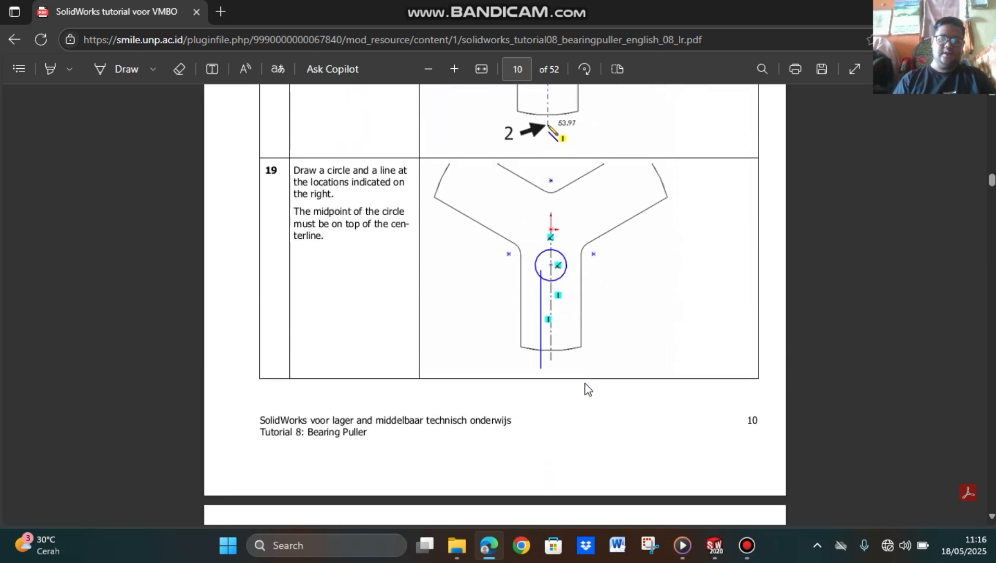
pyautogui.scroll(-2, 592, 390)
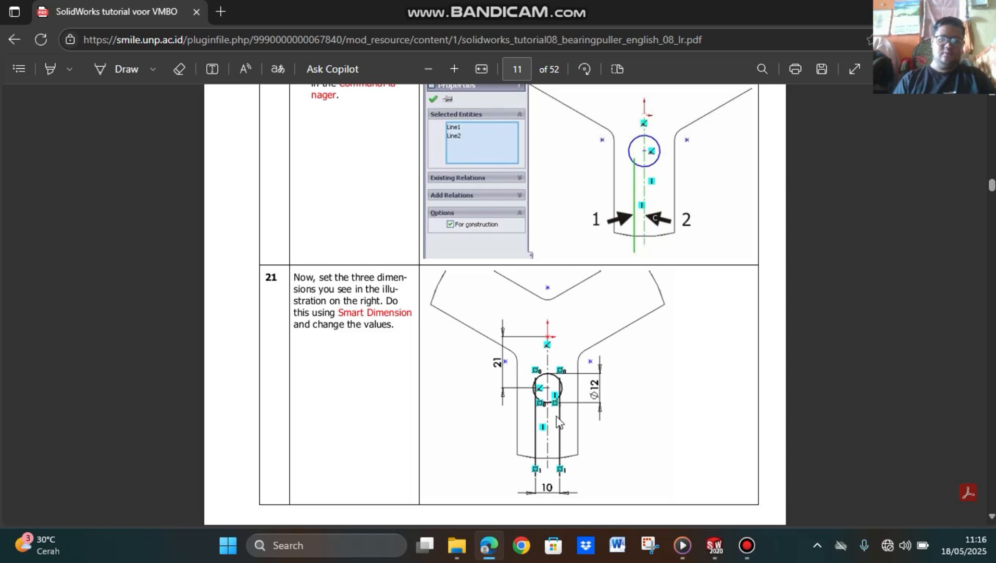
pyautogui.scroll(-15, 558, 417)
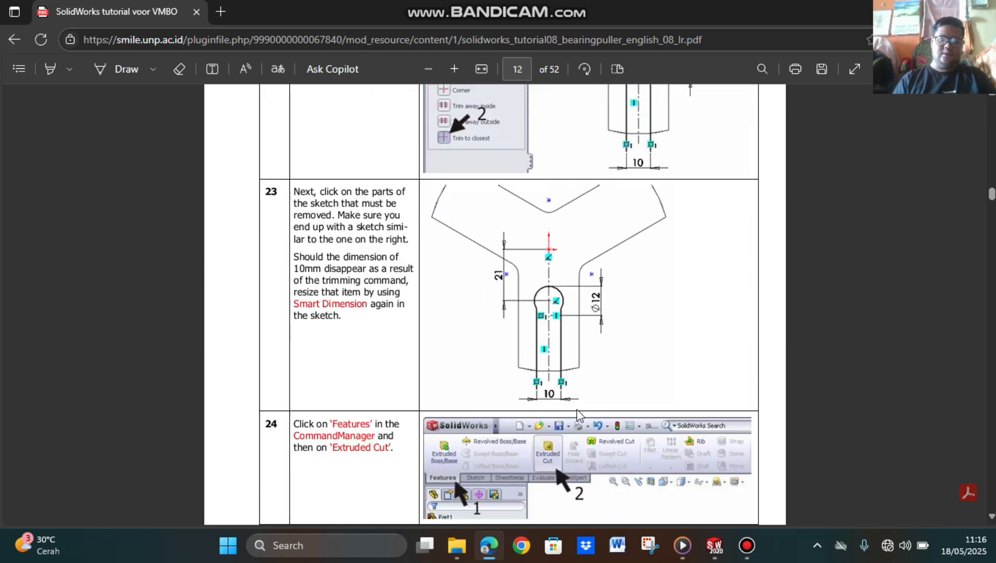
pyautogui.scroll(-10, 577, 409)
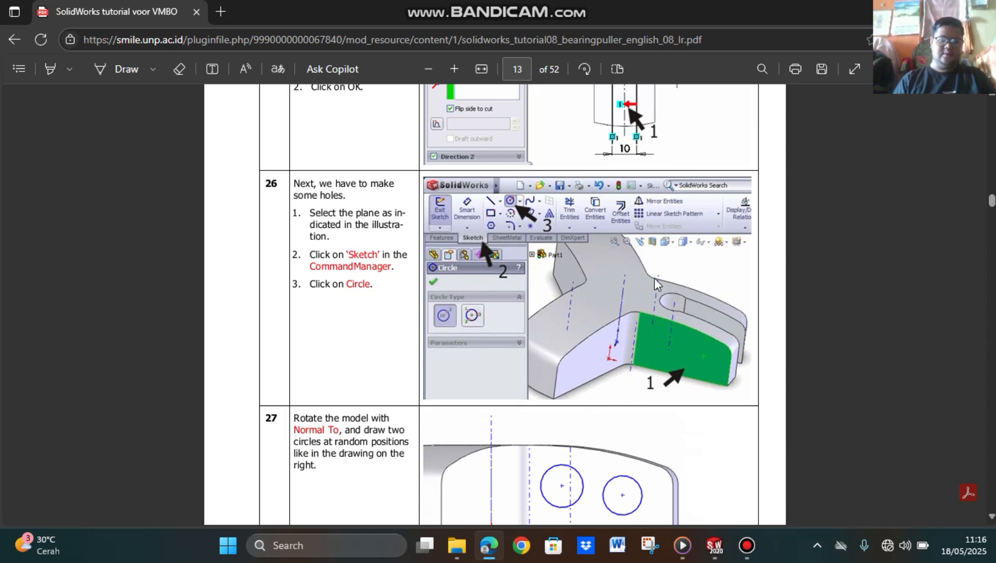
# Step: Switch from the PDF tutorial to the Part2 document in SOLIDWORKS
pyautogui.moveTo(711, 542)
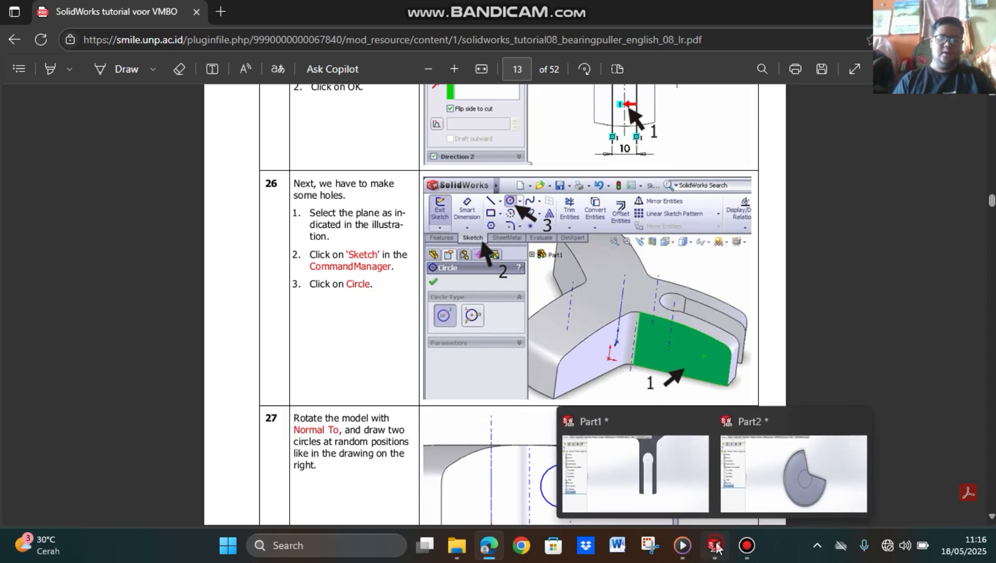
pyautogui.click(747, 514)
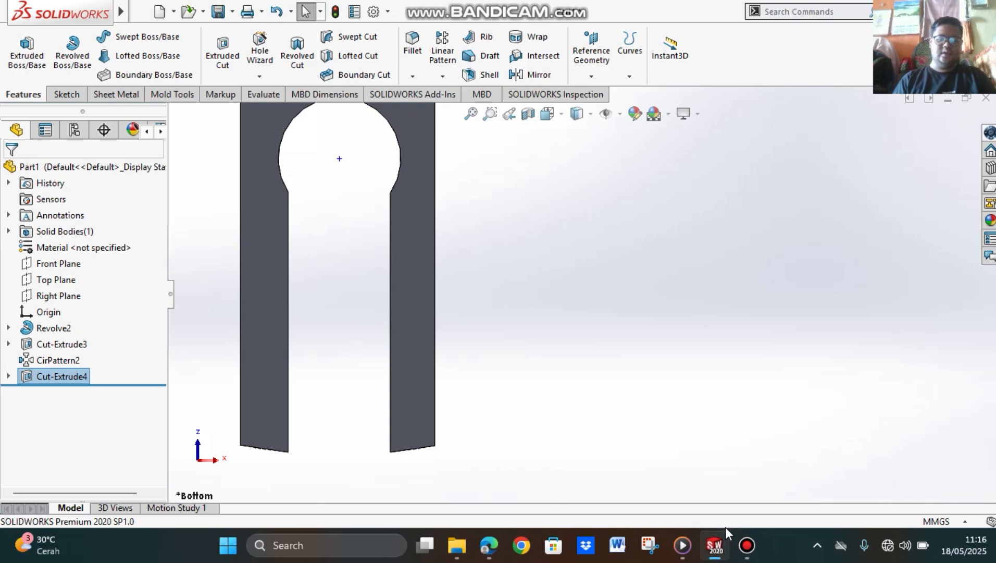
pyautogui.click(714, 555)
pyautogui.click(717, 553)
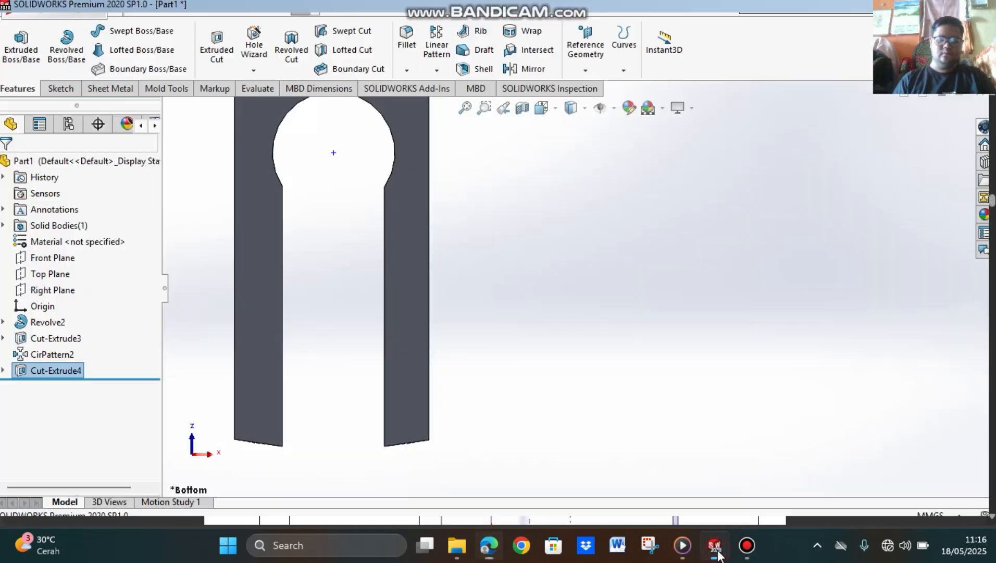
pyautogui.click(718, 554)
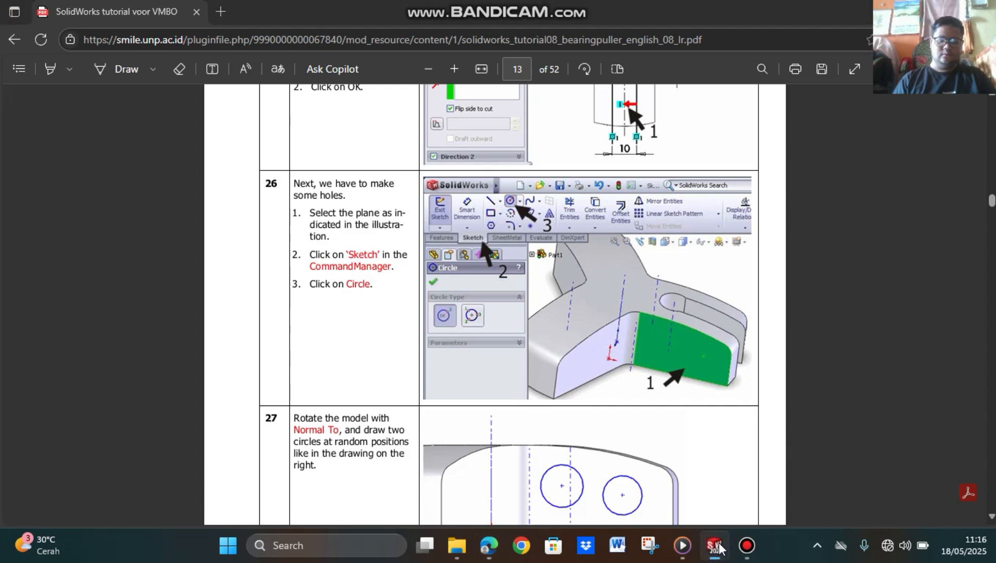
pyautogui.rightClick(719, 545)
pyautogui.click(714, 545)
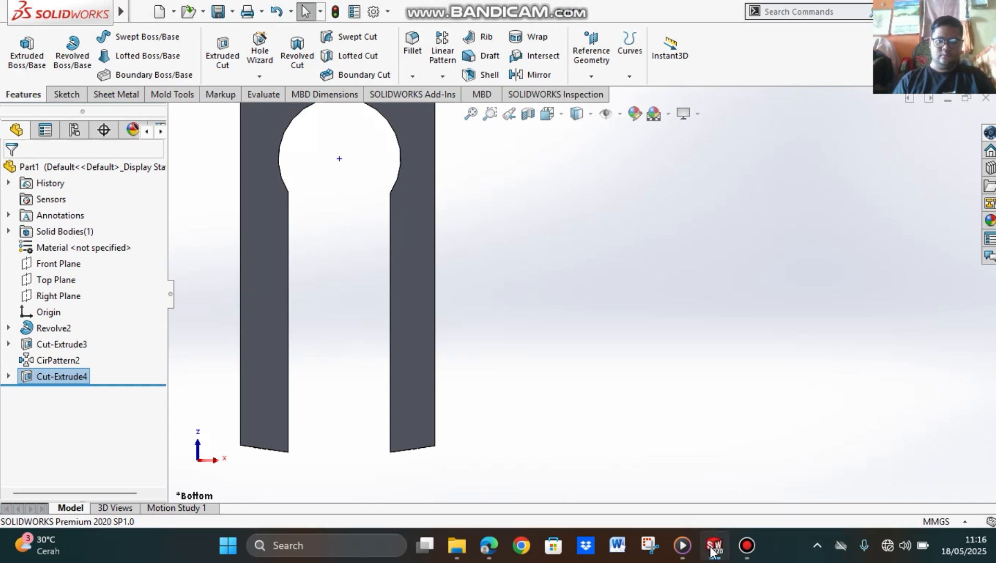
pyautogui.click(716, 546)
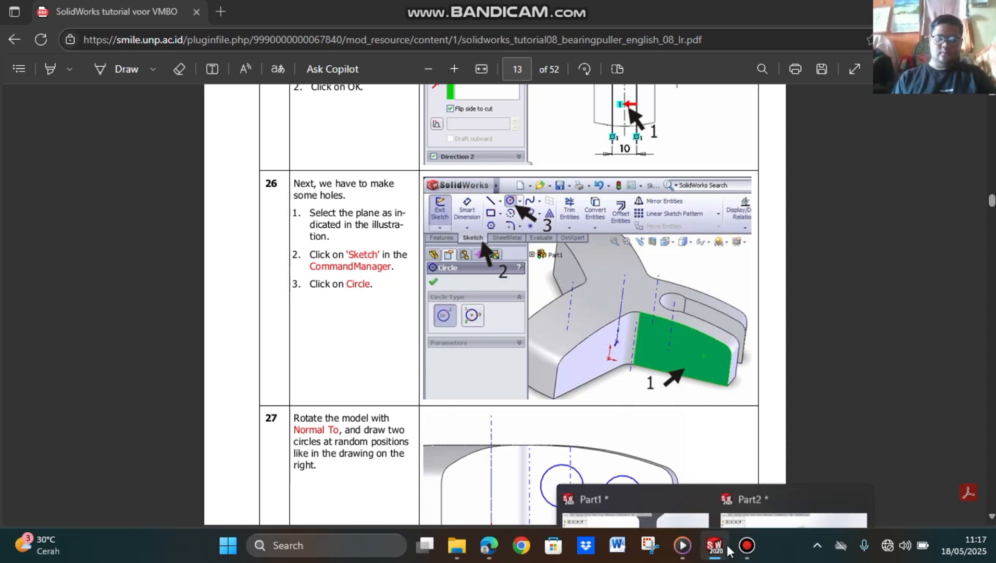
pyautogui.click(783, 483)
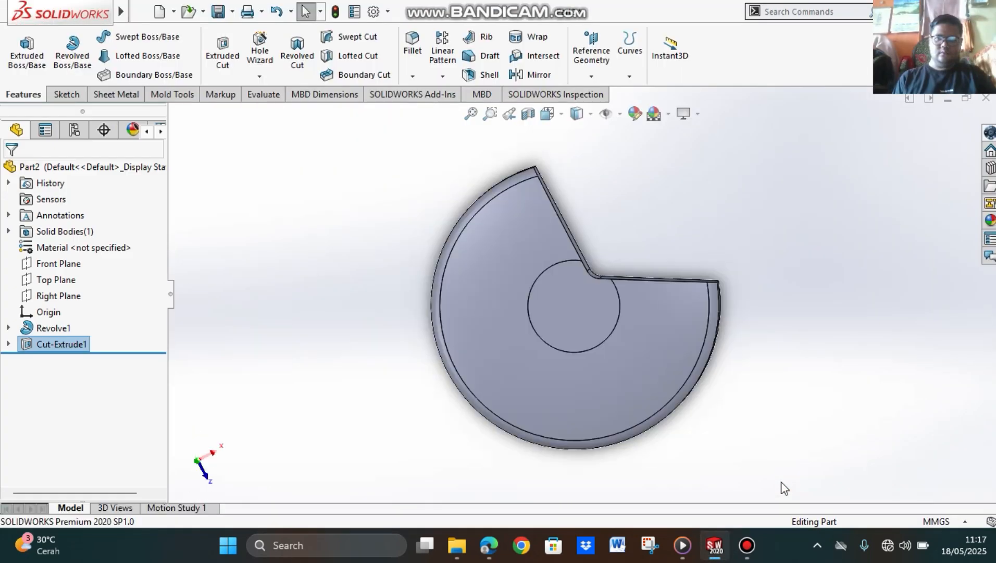
# Step: Turn on the display of temporary axes for the cut disc
pyautogui.scroll(-2, 625, 266)
pyautogui.scroll(4, 610, 286)
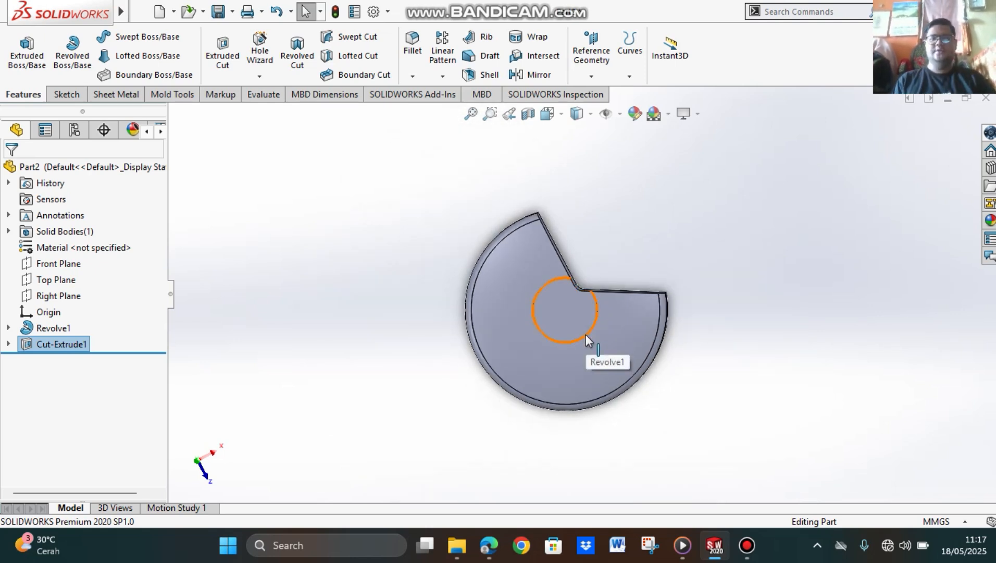
pyautogui.click(621, 114)
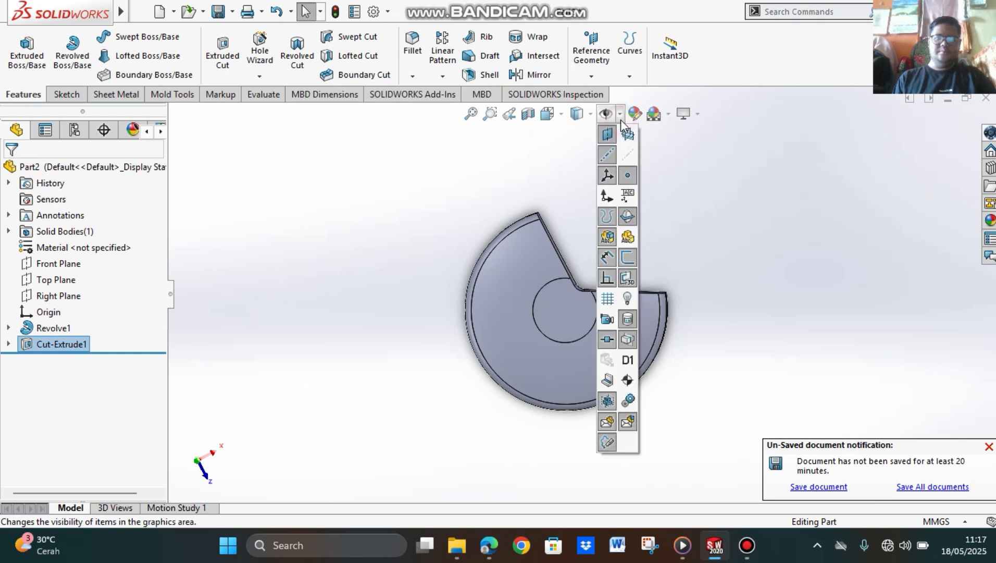
pyautogui.click(628, 153)
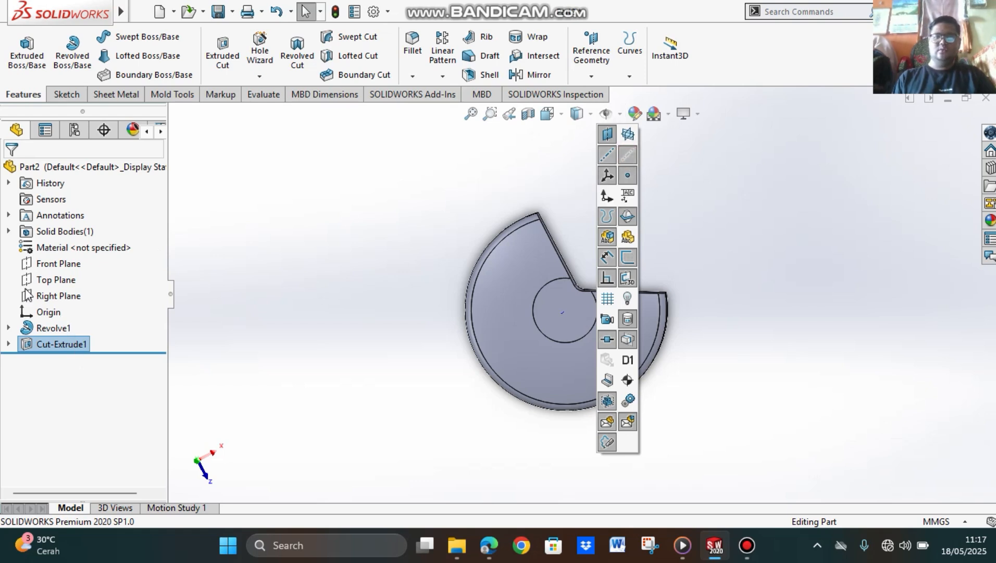
pyautogui.click(308, 255)
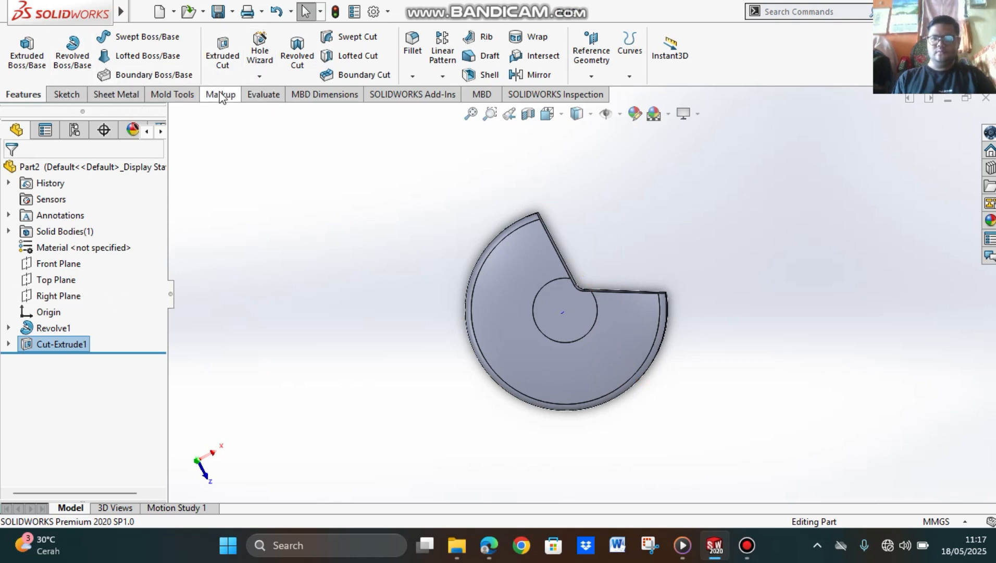
pyautogui.click(221, 68)
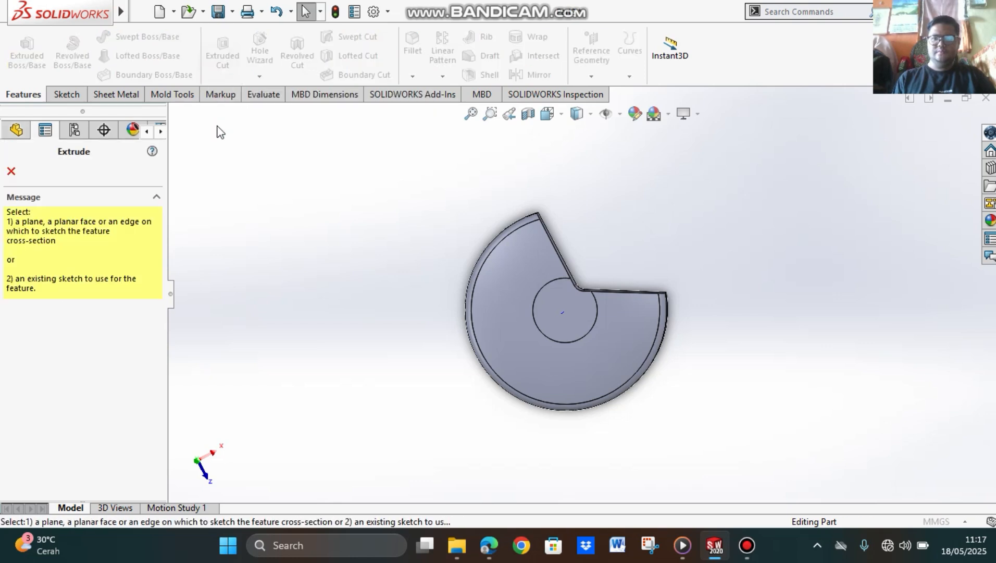
pyautogui.click(7, 174)
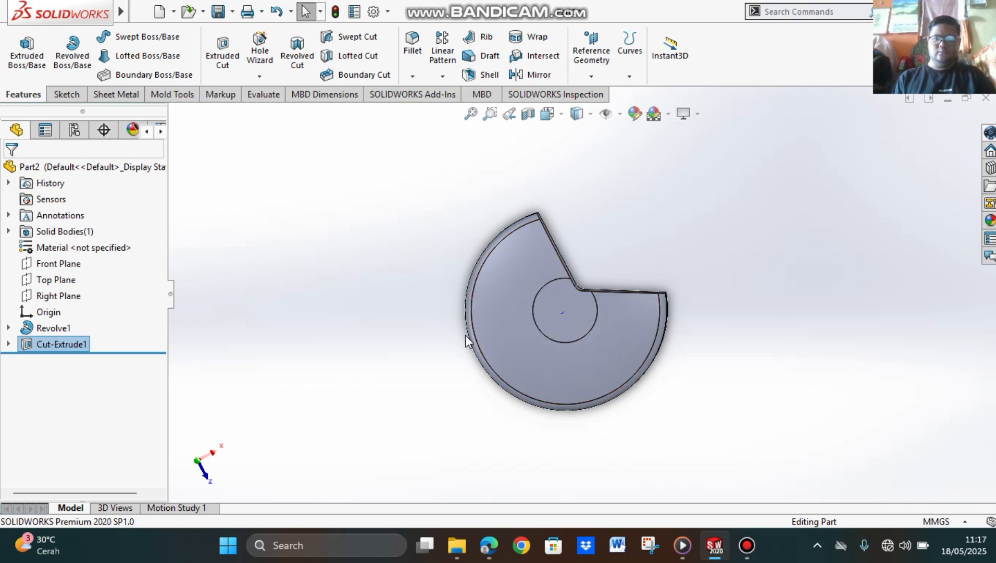
pyautogui.moveTo(466, 335); pyautogui.dragTo(661, 296, button='middle')
pyautogui.moveTo(728, 317); pyautogui.dragTo(696, 305, button='middle')
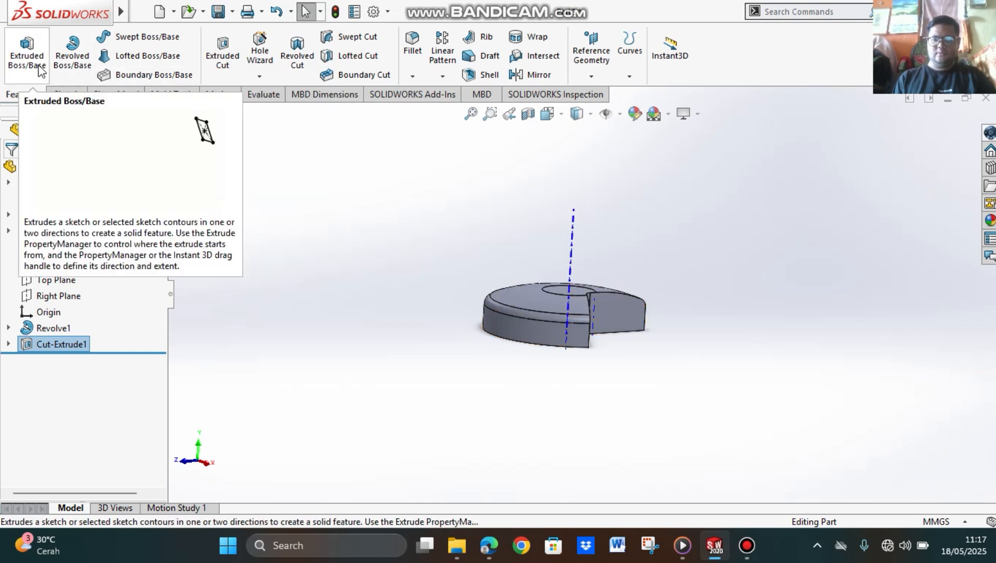
pyautogui.click(68, 61)
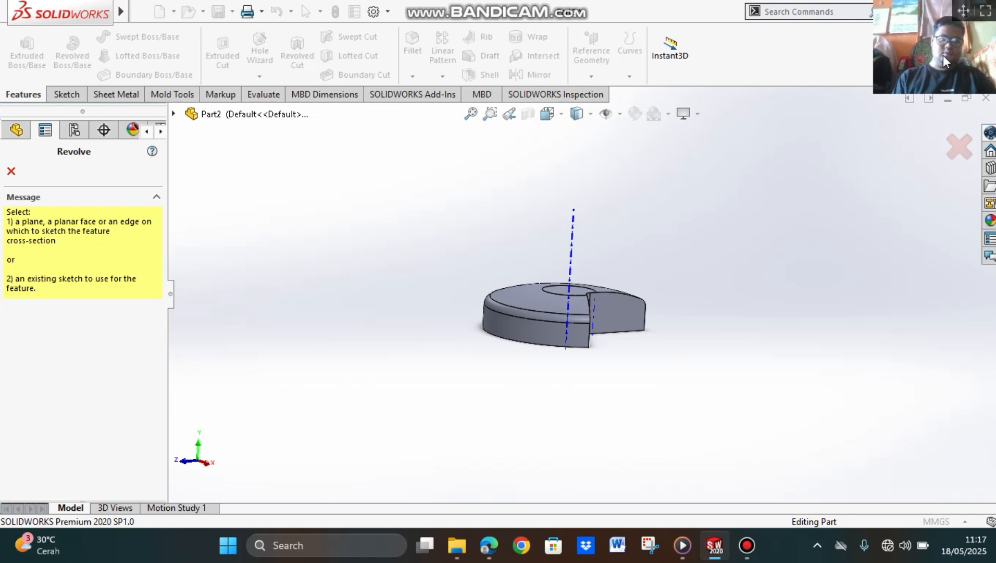
pyautogui.click(747, 545)
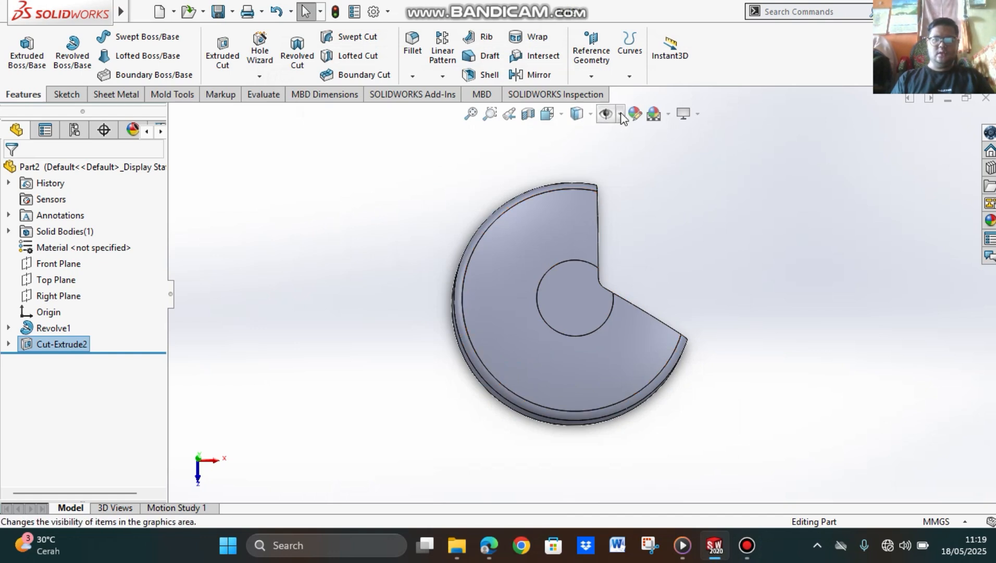
# Step: Show the temporary axes of the disc as references for a circular pattern
pyautogui.click(620, 114)
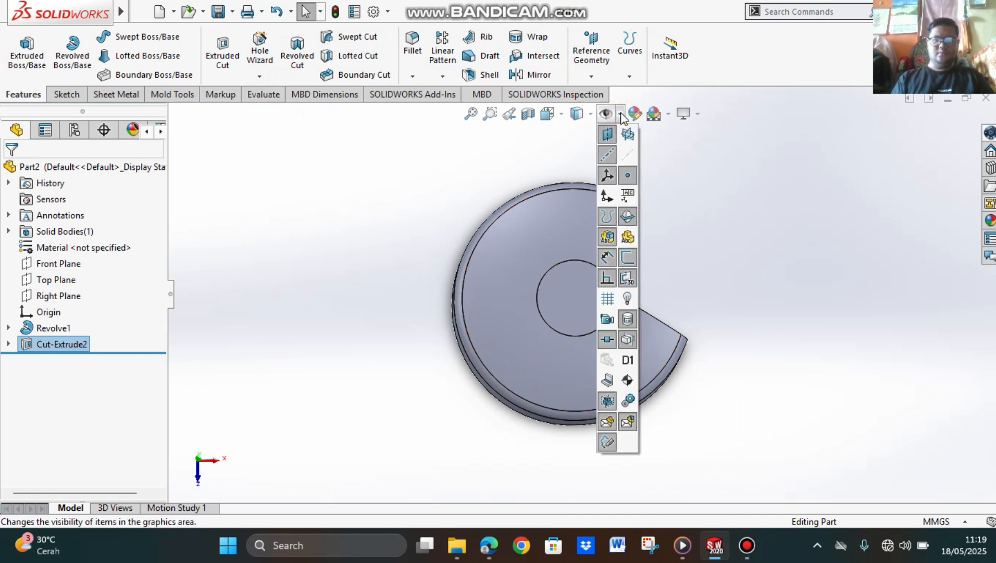
pyautogui.click(630, 153)
pyautogui.click(743, 194)
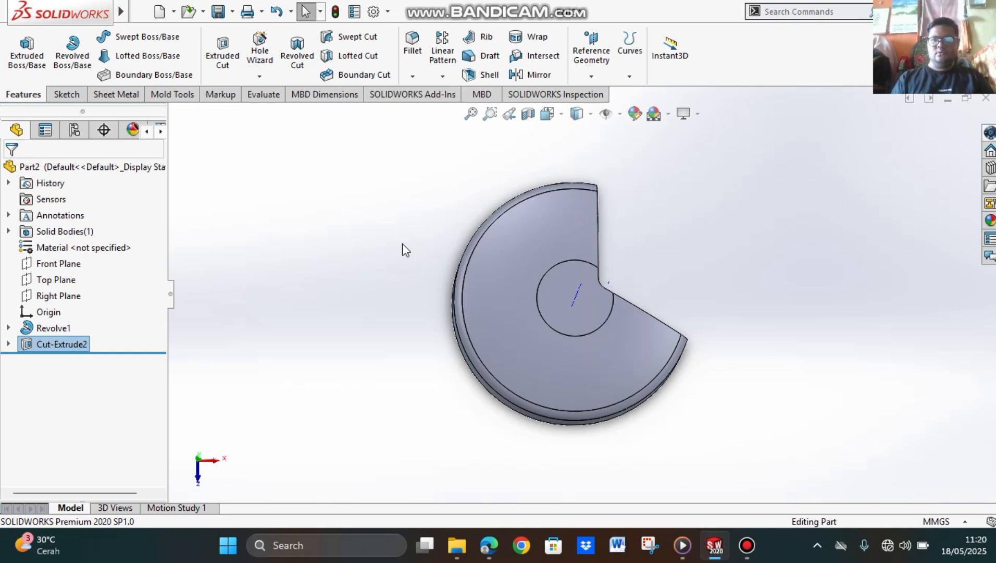
# Step: Create a circular pattern of Cut-Extrude2 around the disc's central temporary axis, with 3 equally spaced instances over 360 degrees
pyautogui.click(443, 76)
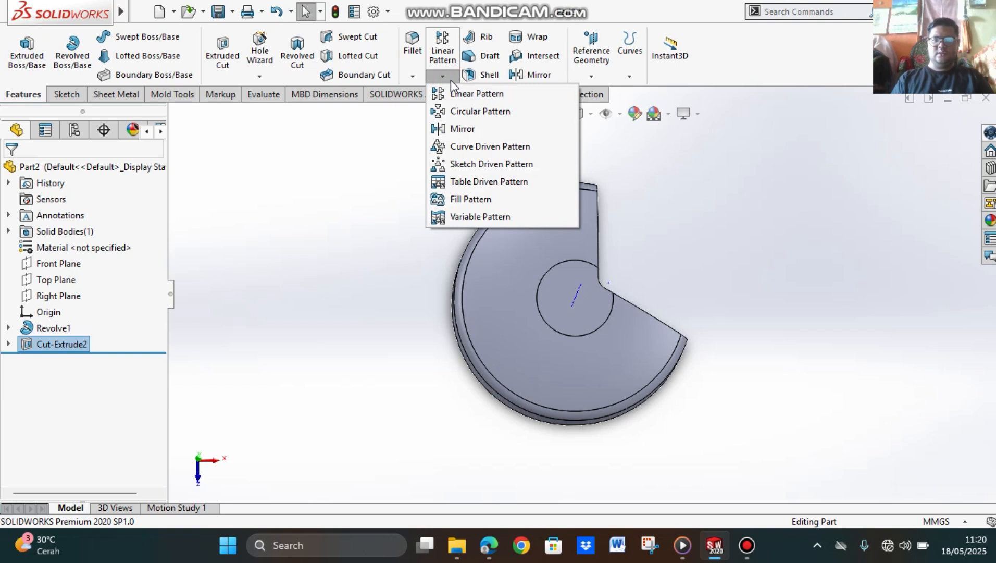
pyautogui.click(487, 115)
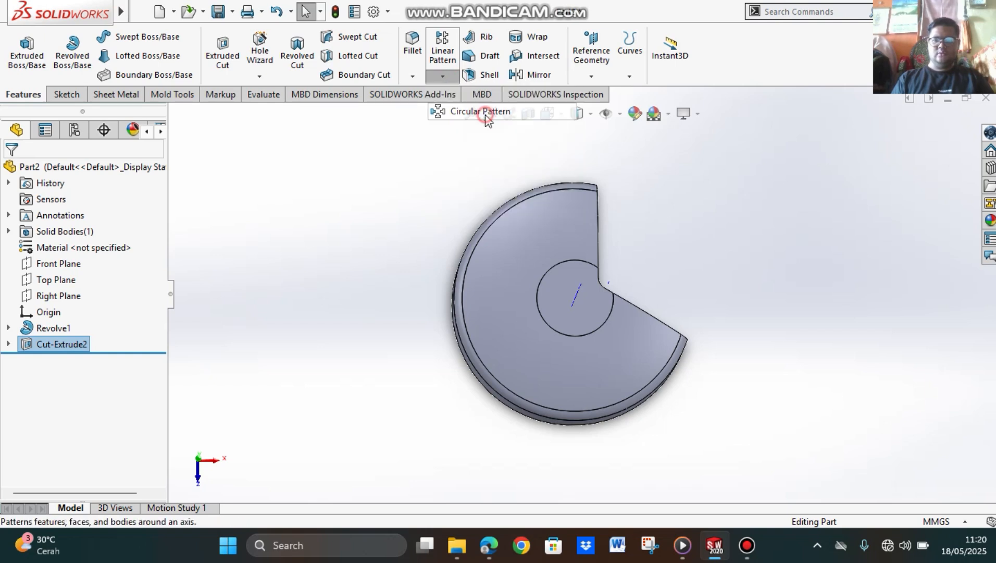
pyautogui.moveTo(710, 367); pyautogui.dragTo(703, 194, button='middle')
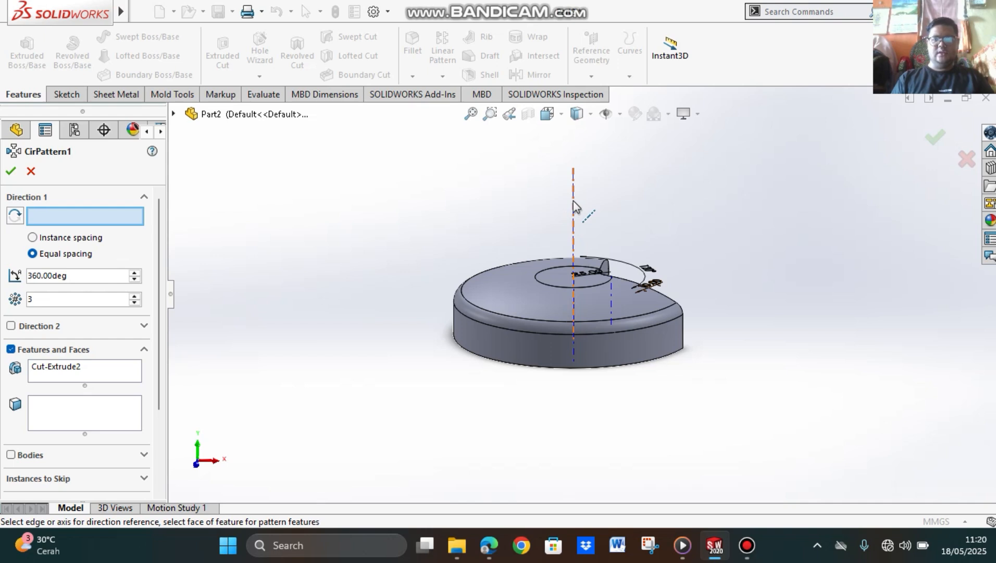
pyautogui.click(574, 204)
pyautogui.moveTo(684, 244); pyautogui.dragTo(645, 320, button='middle')
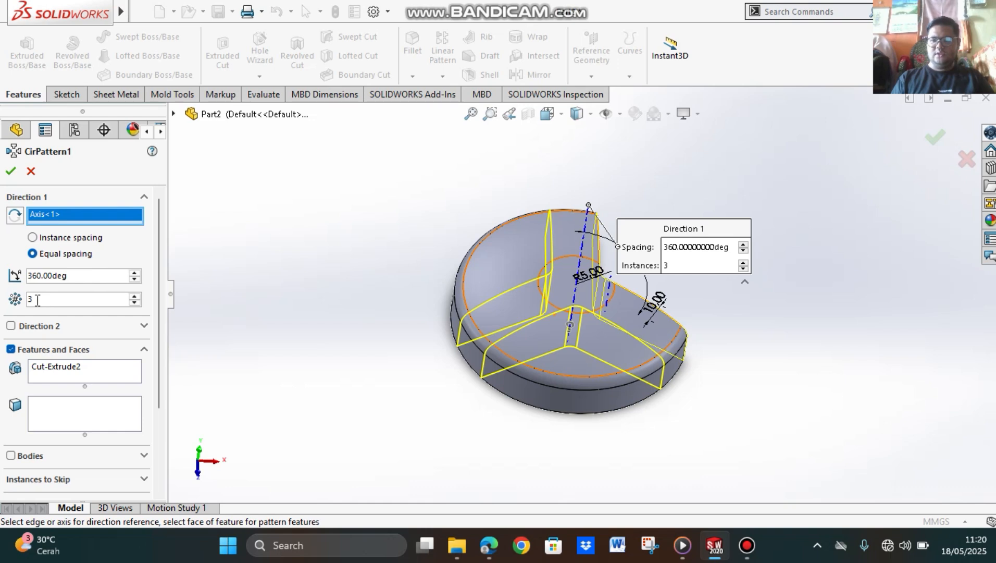
pyautogui.moveTo(37, 301); pyautogui.dragTo(20, 305)
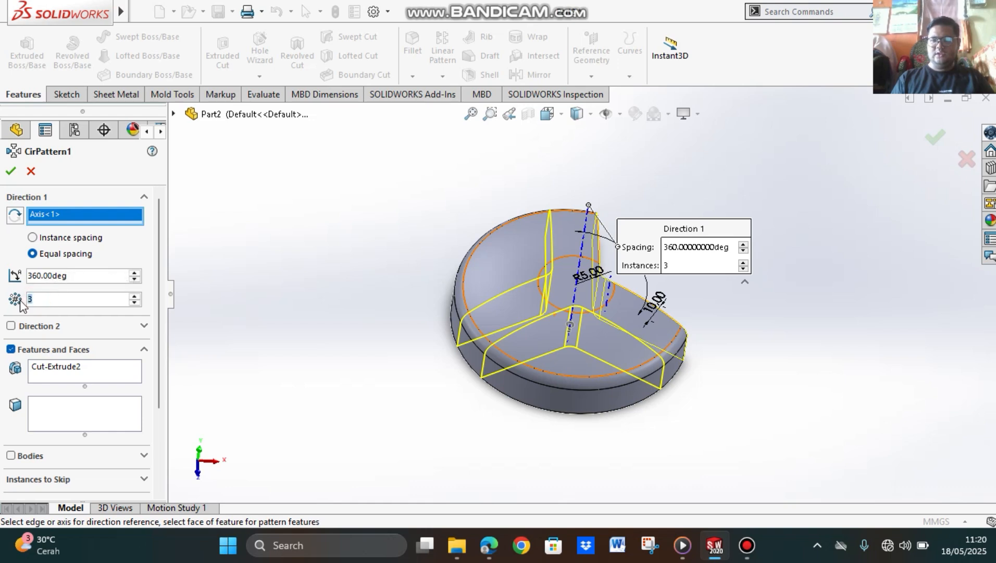
pyautogui.click(11, 176)
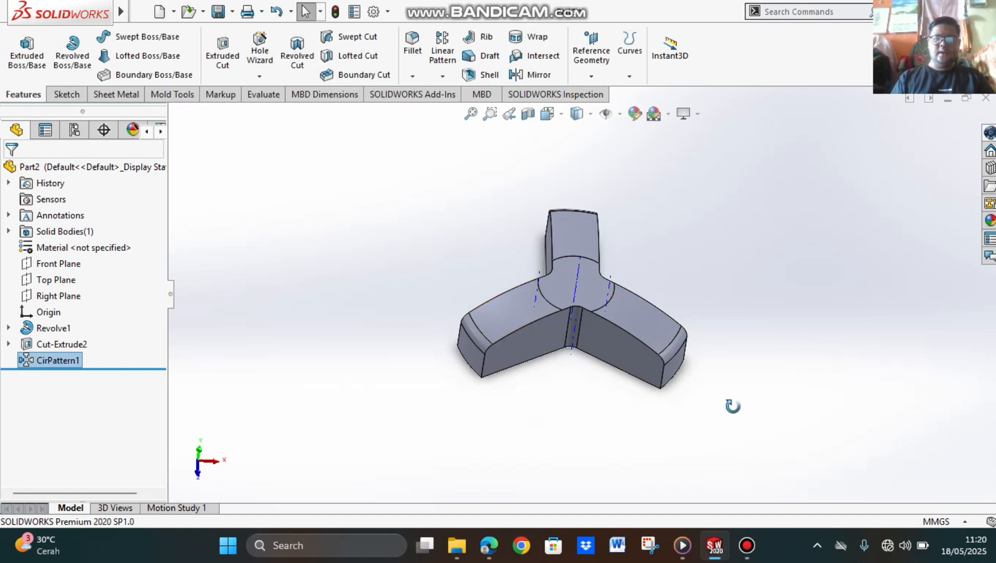
pyautogui.moveTo(732, 405); pyautogui.dragTo(672, 386, button='middle')
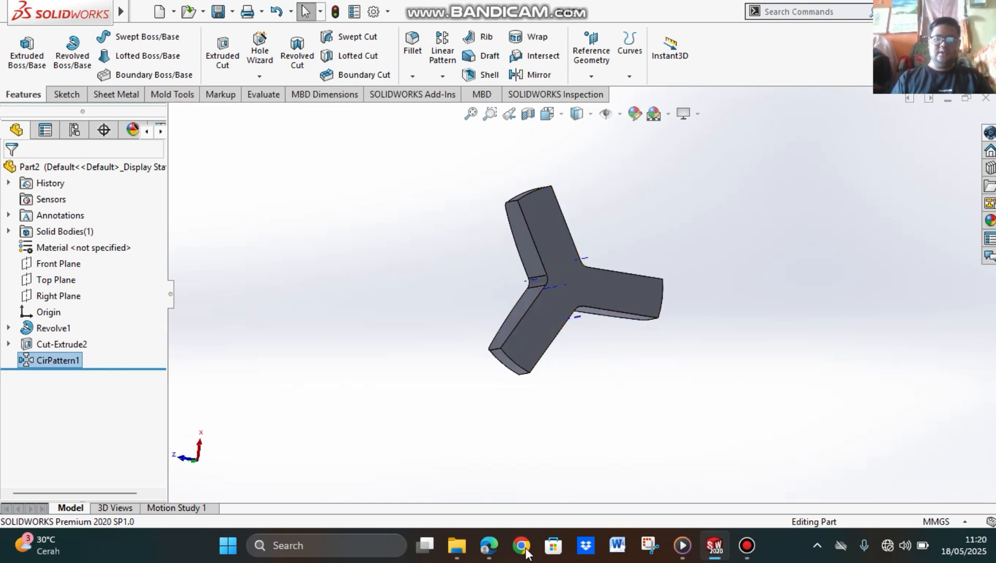
# Step: Check steps 20 to 22 of the PDF tutorial for the slot sketch and its dimensions, and return to Part2 in SOLIDWORKS
pyautogui.click(489, 545)
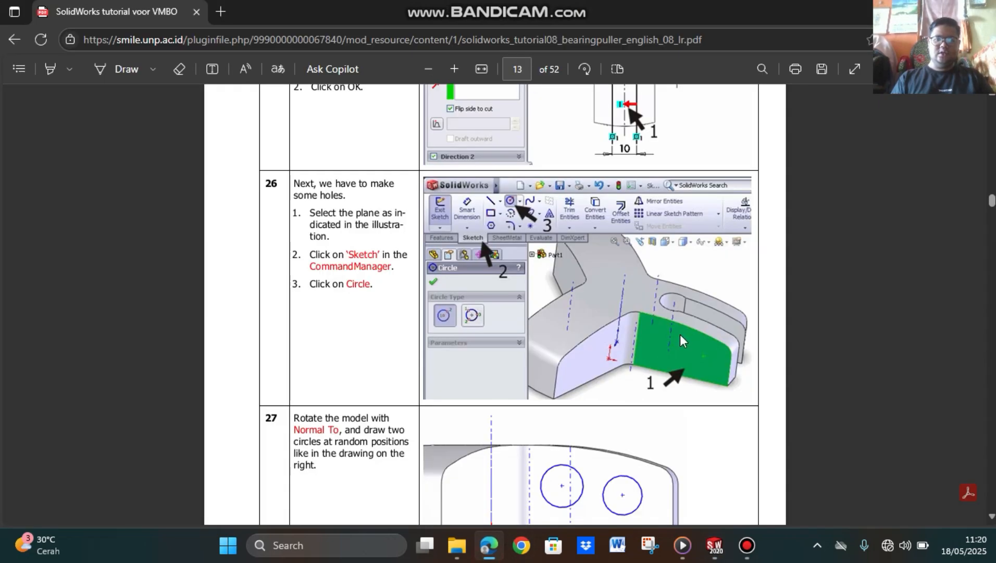
pyautogui.scroll(20, 700, 330)
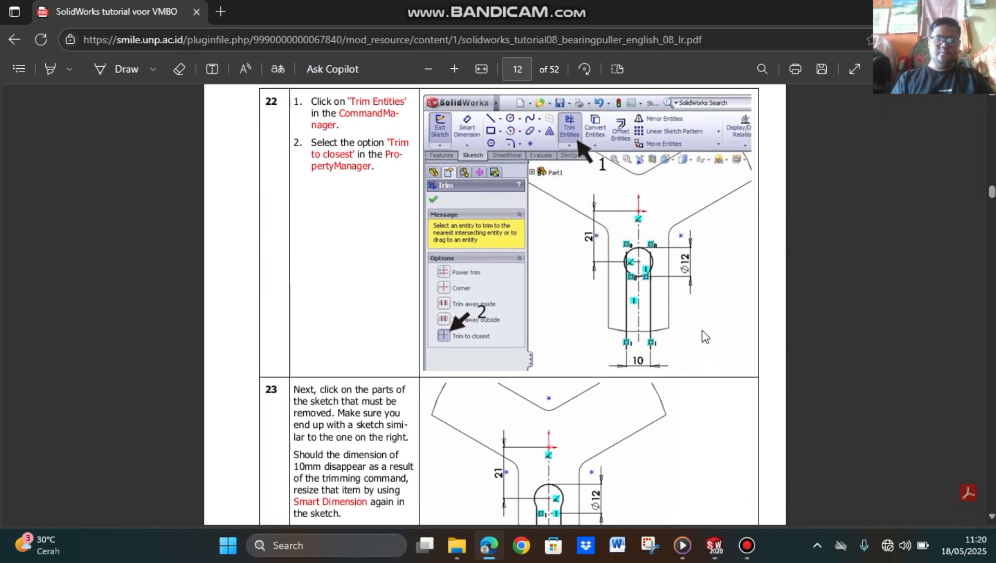
pyautogui.scroll(7, 704, 336)
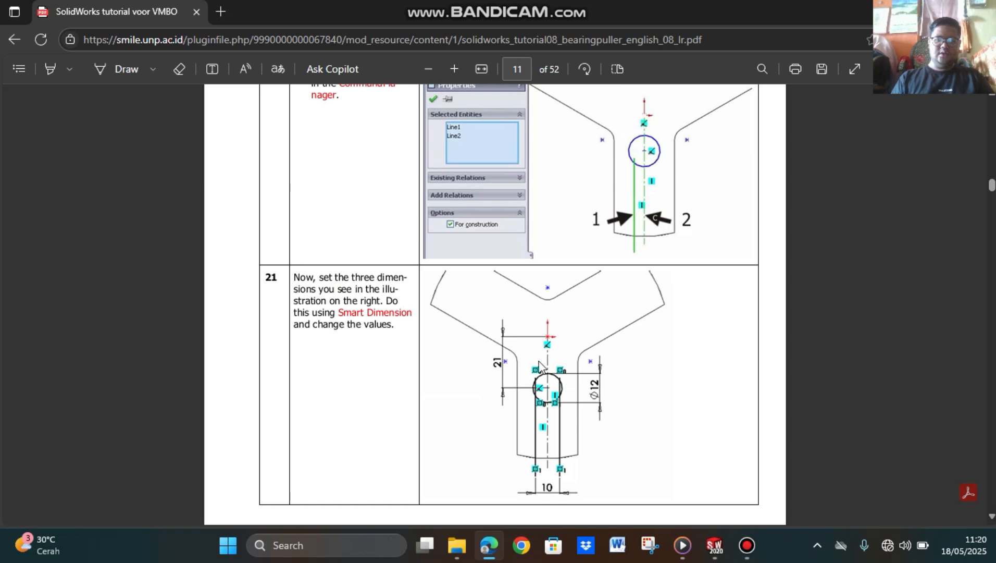
pyautogui.scroll(10, 681, 284)
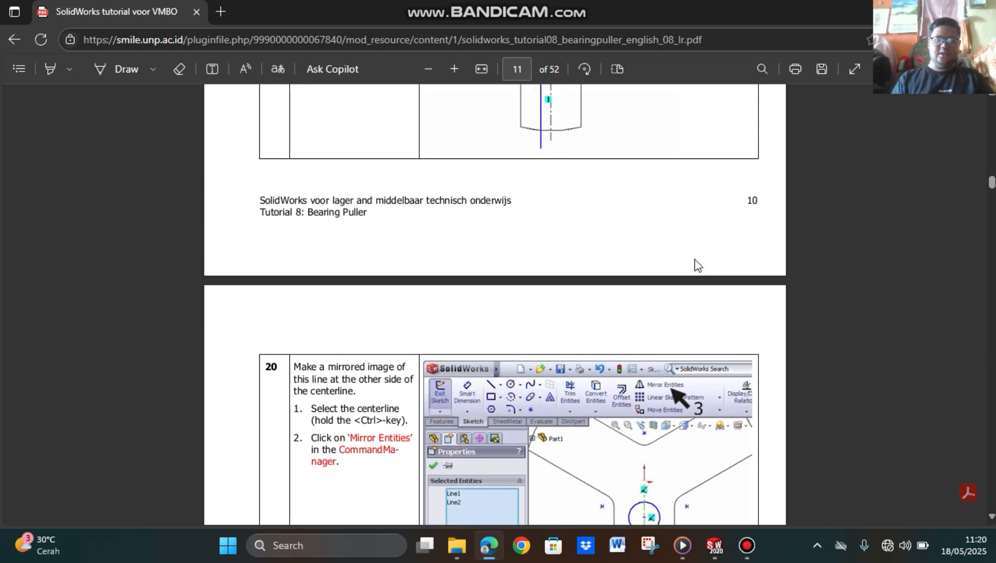
pyautogui.scroll(-10, 696, 282)
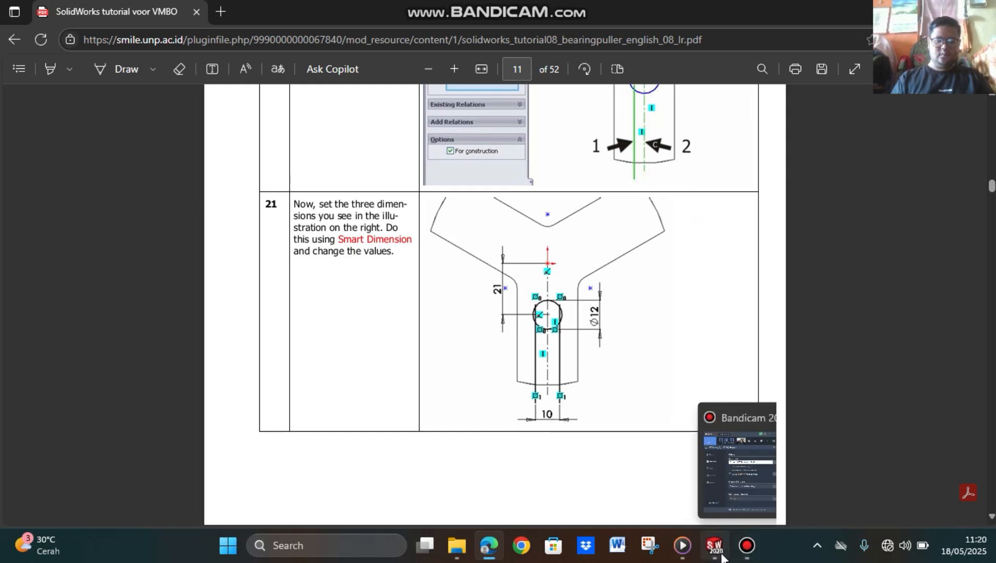
pyautogui.moveTo(721, 555)
pyautogui.click(729, 505)
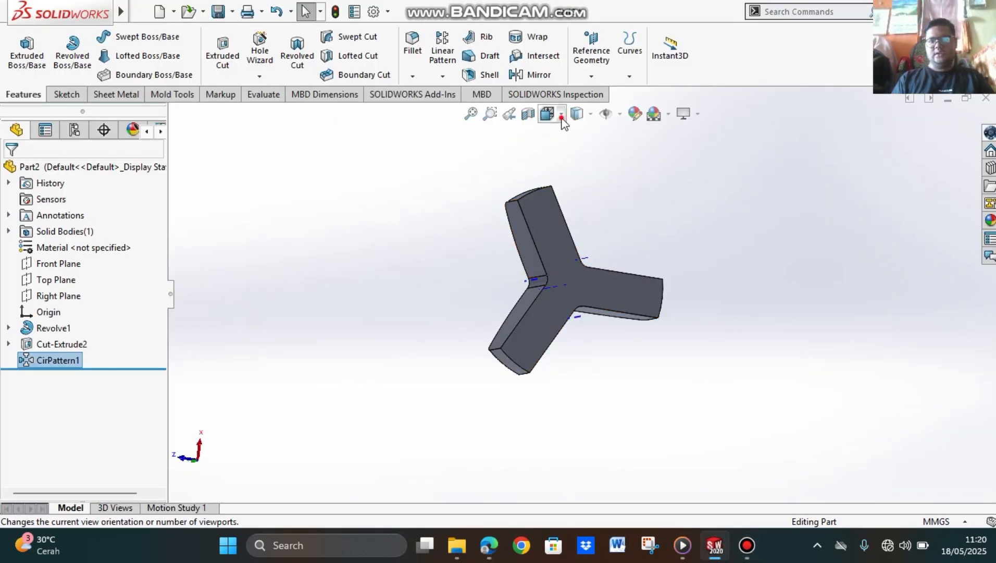
# Step: Sketch a circle of about 12 mm diameter on the bottom face of the Y-shaped body, near the base of the vertical arm
pyautogui.click(548, 113)
pyautogui.click(570, 196)
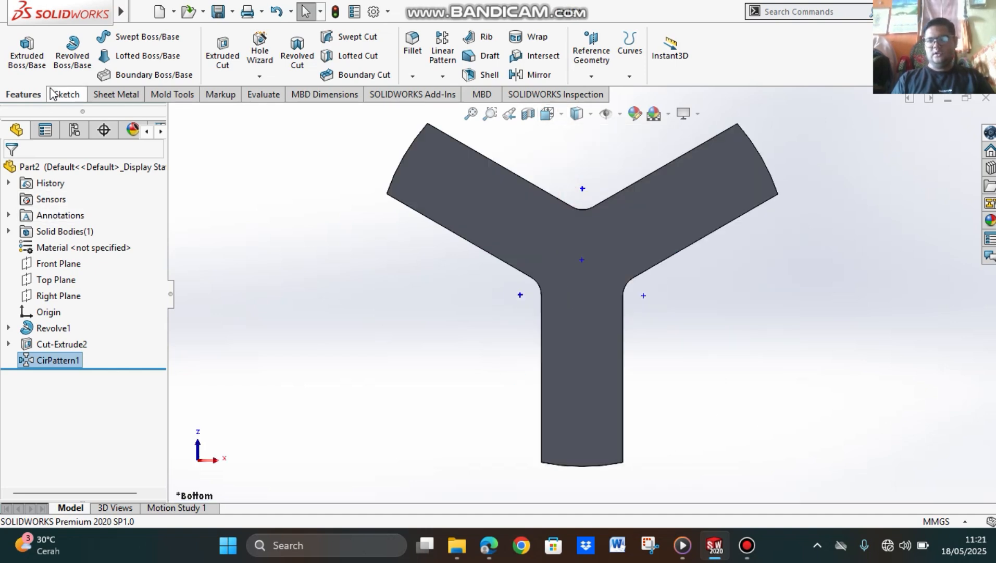
pyautogui.click(65, 95)
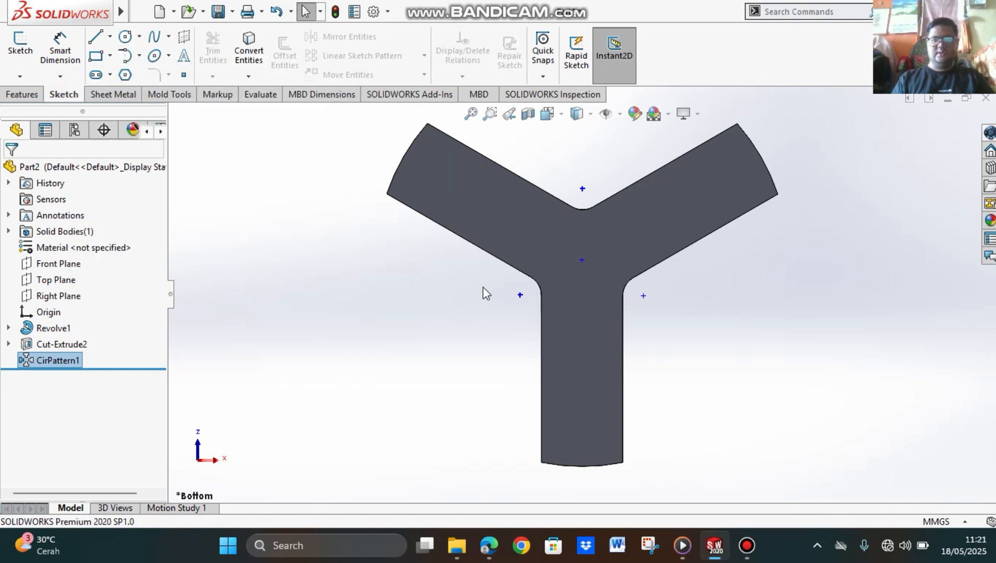
pyautogui.click(582, 316)
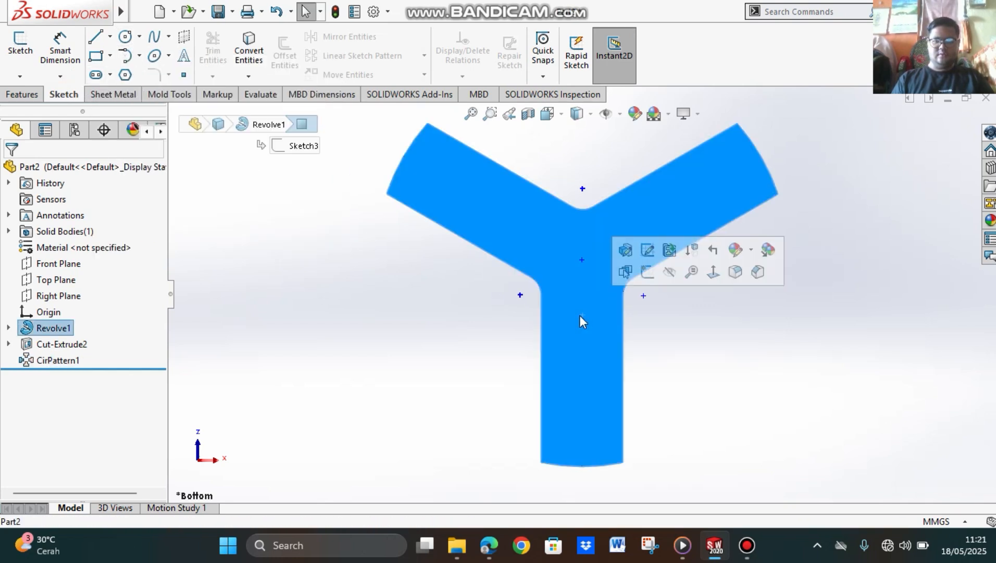
pyautogui.click(125, 37)
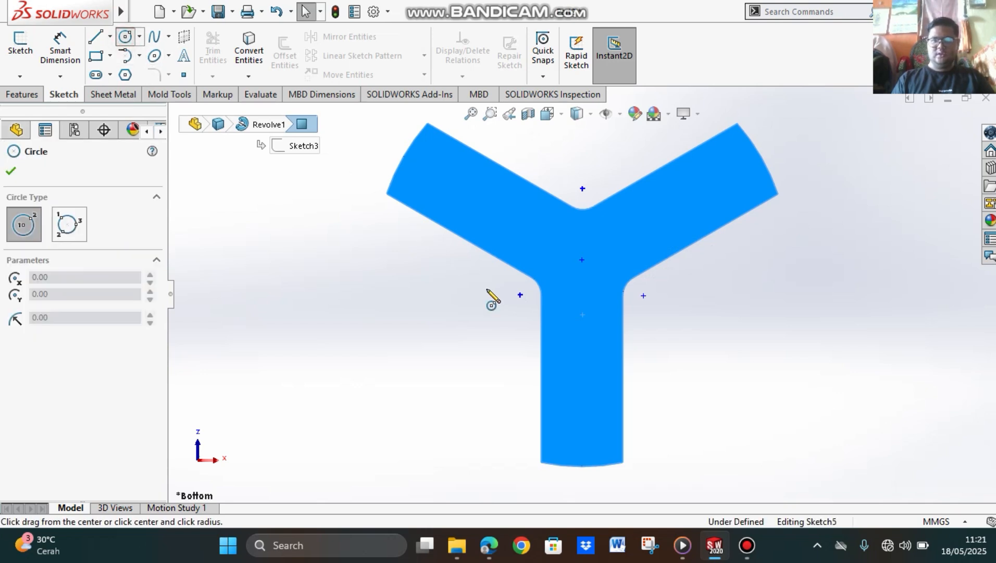
pyautogui.click(583, 315)
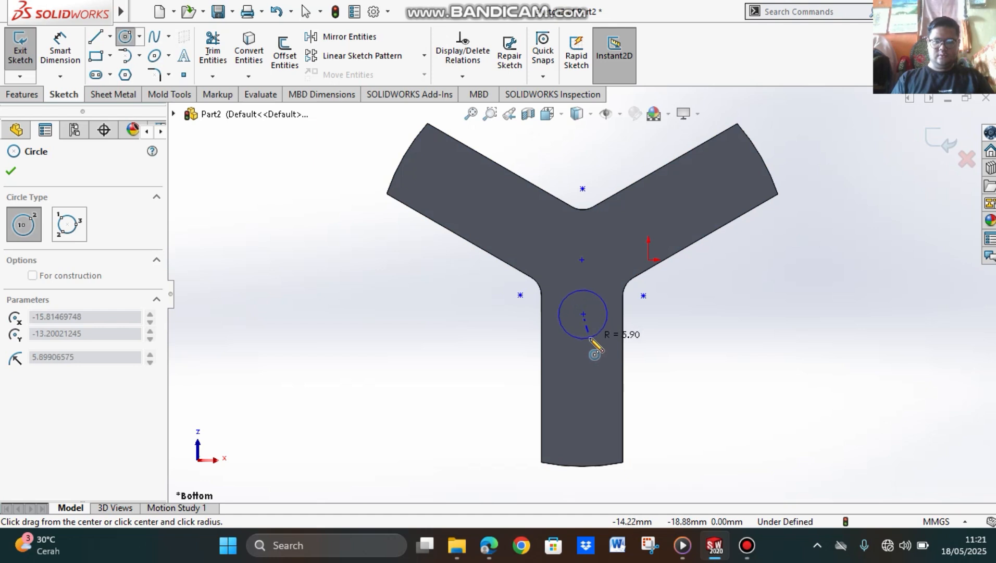
pyautogui.click(591, 341)
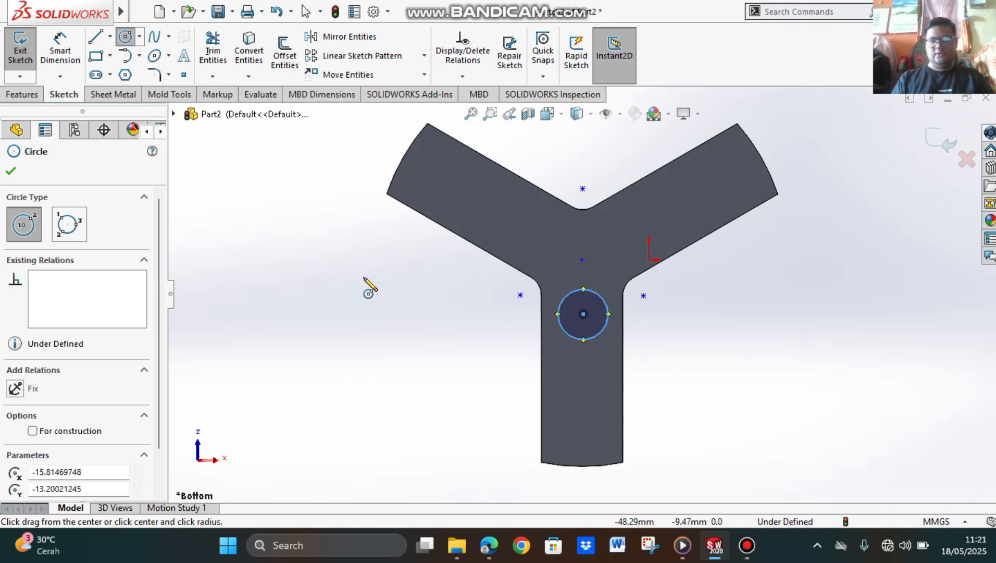
# Step: Draw a vertical line about 56 mm long from the body's centre point down the middle of the vertical arm, past its end
pyautogui.click(96, 38)
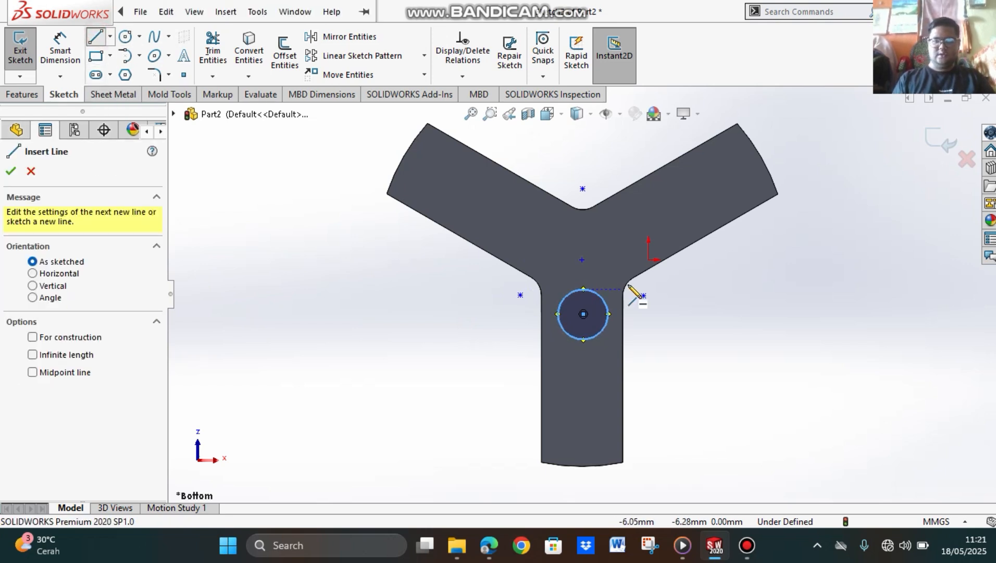
pyautogui.click(582, 259)
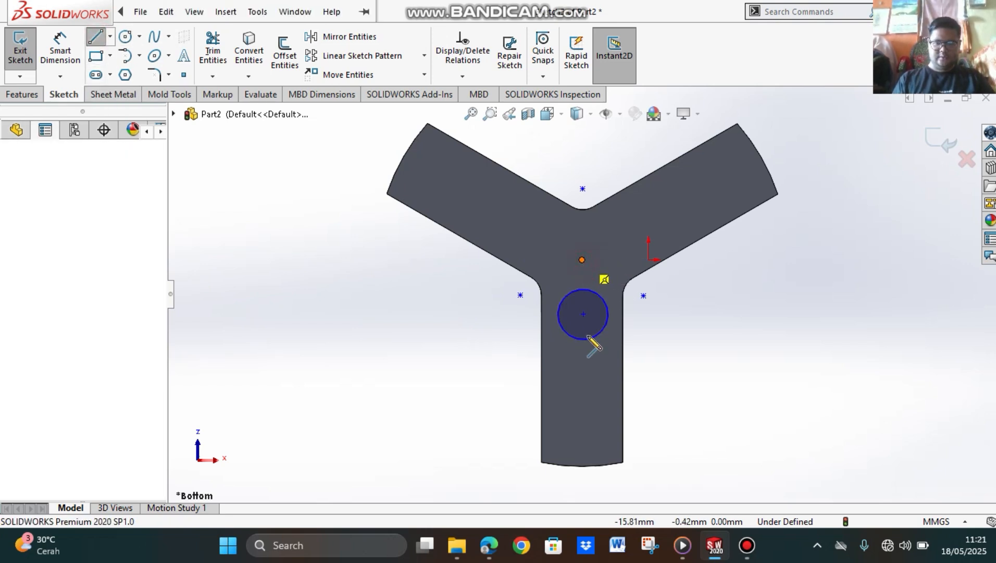
pyautogui.click(582, 491)
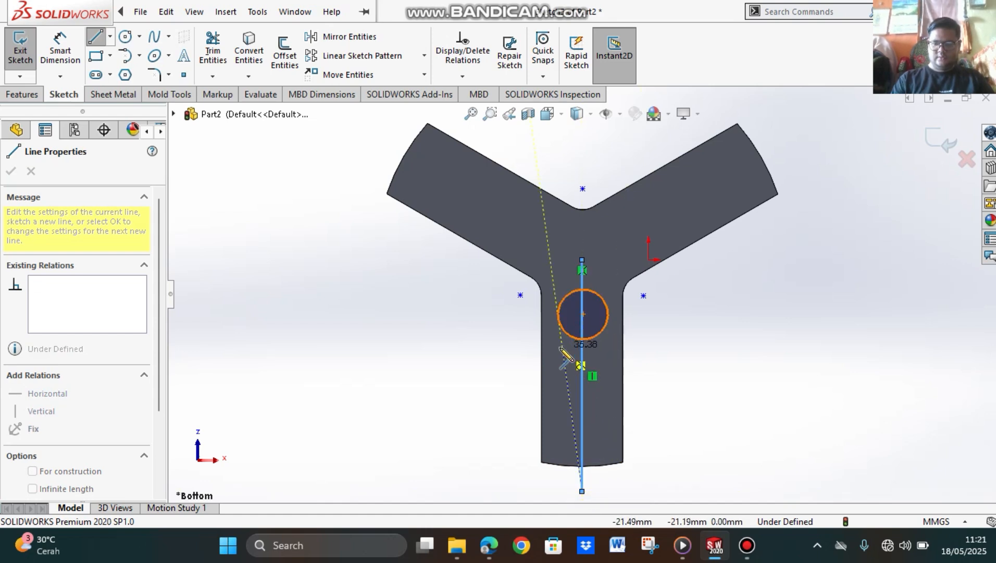
pyautogui.press('Escape')
# Step: Draw a vertical line about 42 mm long from inside the circle past the arm's end, just left of the middle line
pyautogui.click(95, 35)
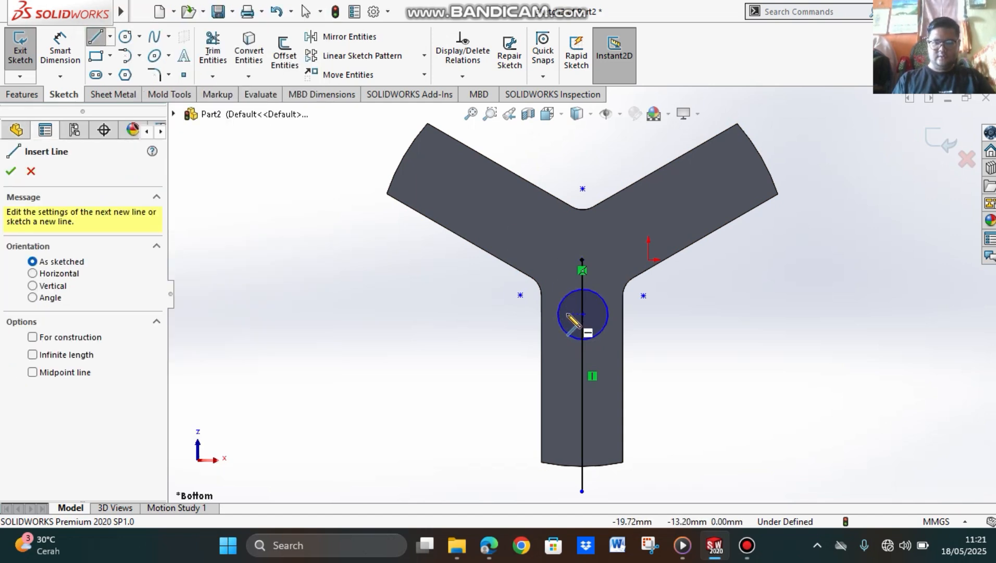
pyautogui.click(567, 315)
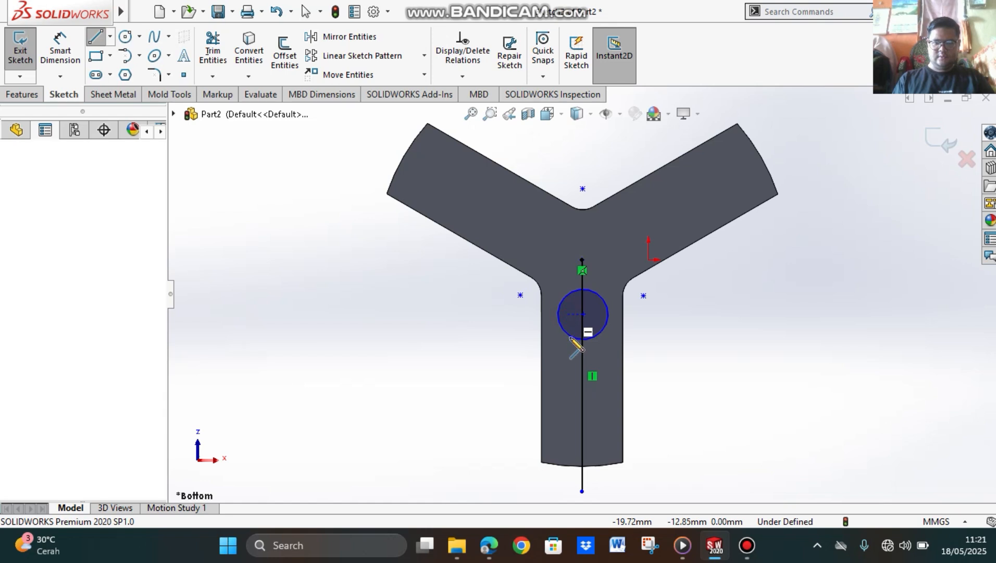
pyautogui.click(567, 487)
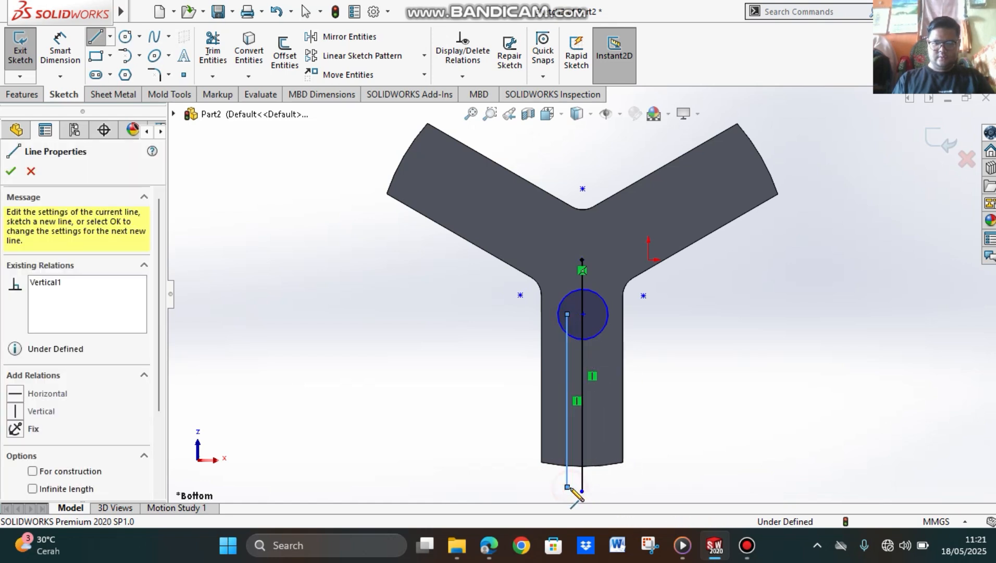
pyautogui.press('Escape')
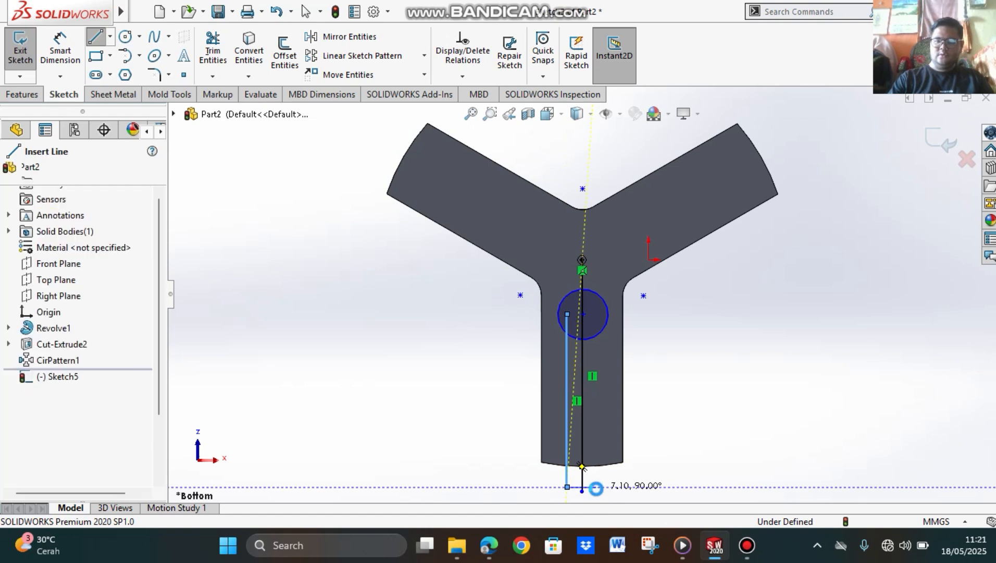
# Step: Mirror the offset vertical line about the middle line, keeping the original as a copy
pyautogui.scroll(-1, 607, 334)
pyautogui.scroll(4, 642, 383)
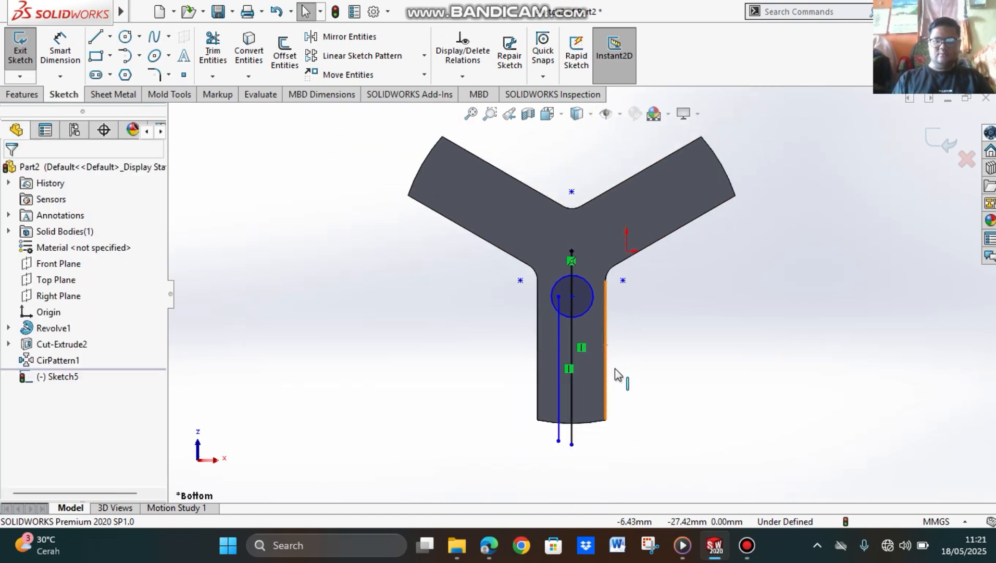
pyautogui.scroll(-2, 584, 429)
pyautogui.scroll(-1, 578, 383)
pyautogui.scroll(1, 581, 274)
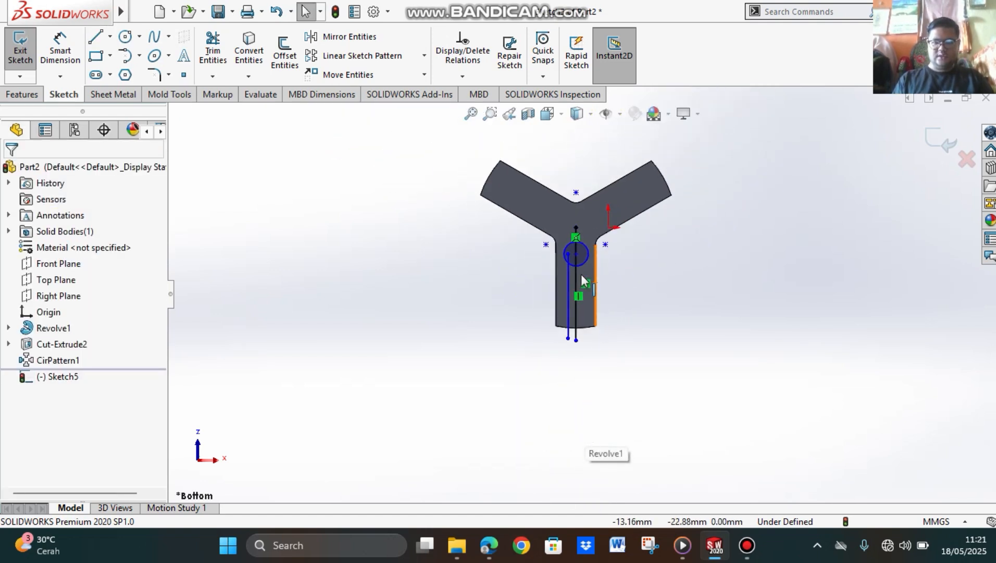
pyautogui.scroll(-1, 581, 275)
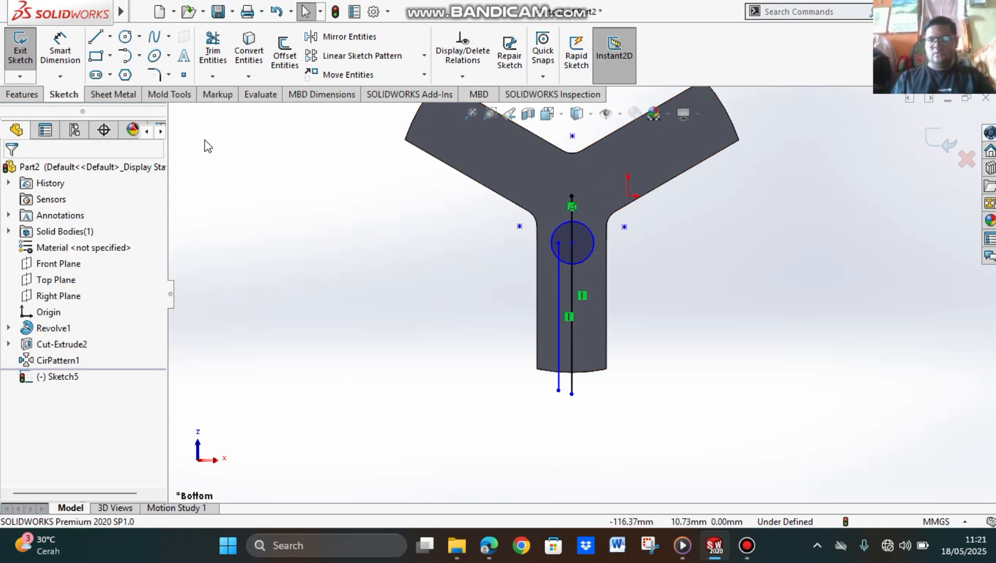
pyautogui.click(324, 38)
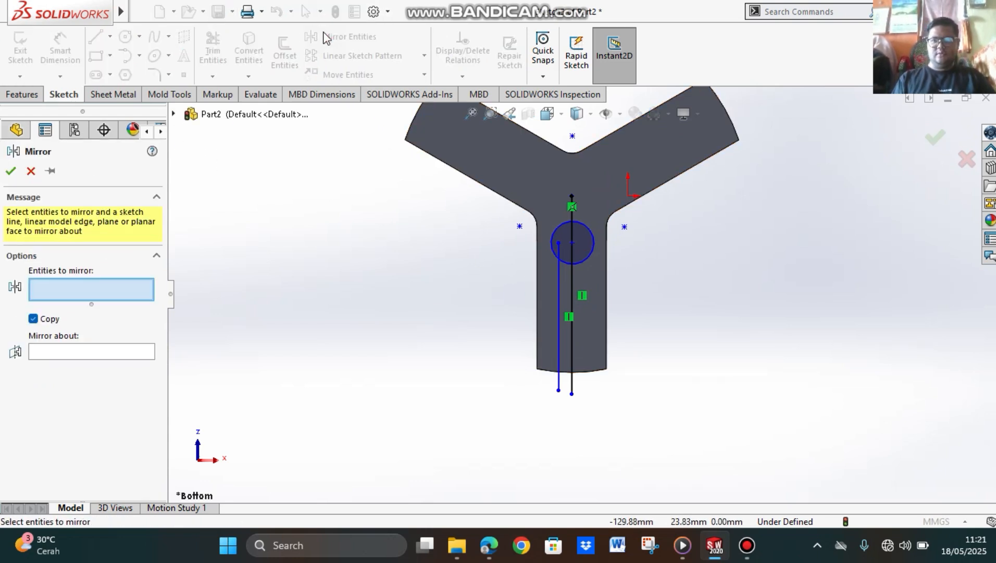
pyautogui.click(558, 292)
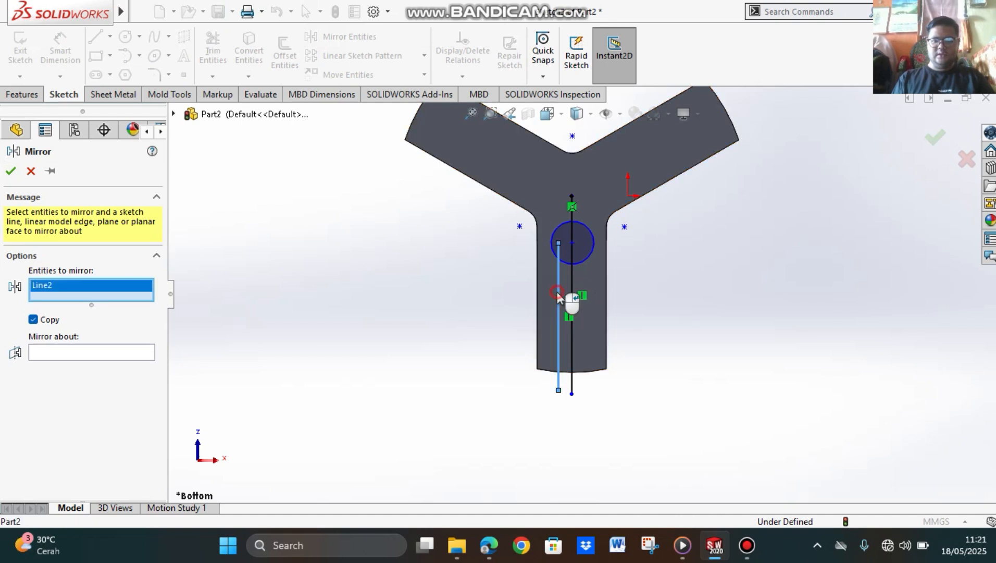
pyautogui.click(57, 353)
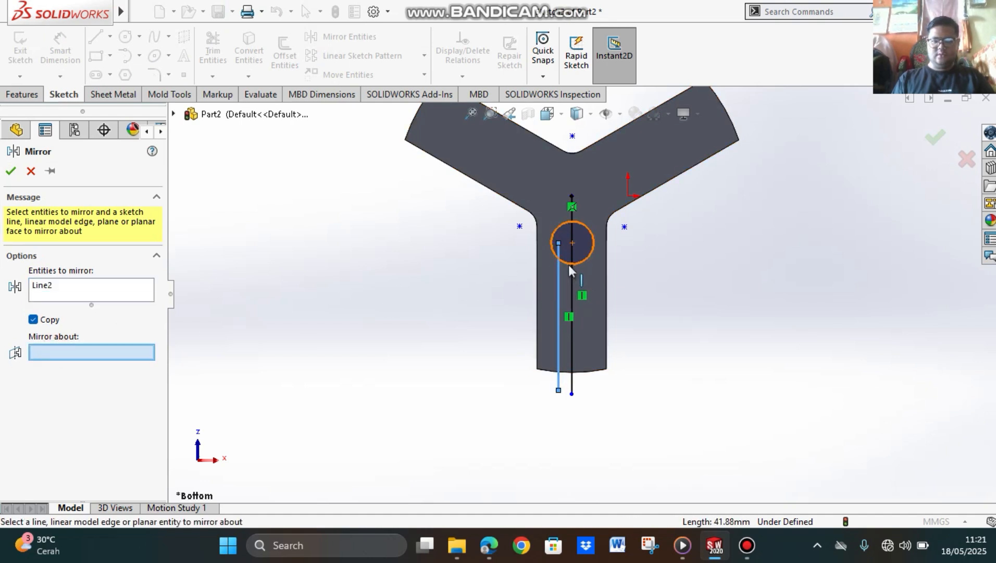
pyautogui.click(572, 287)
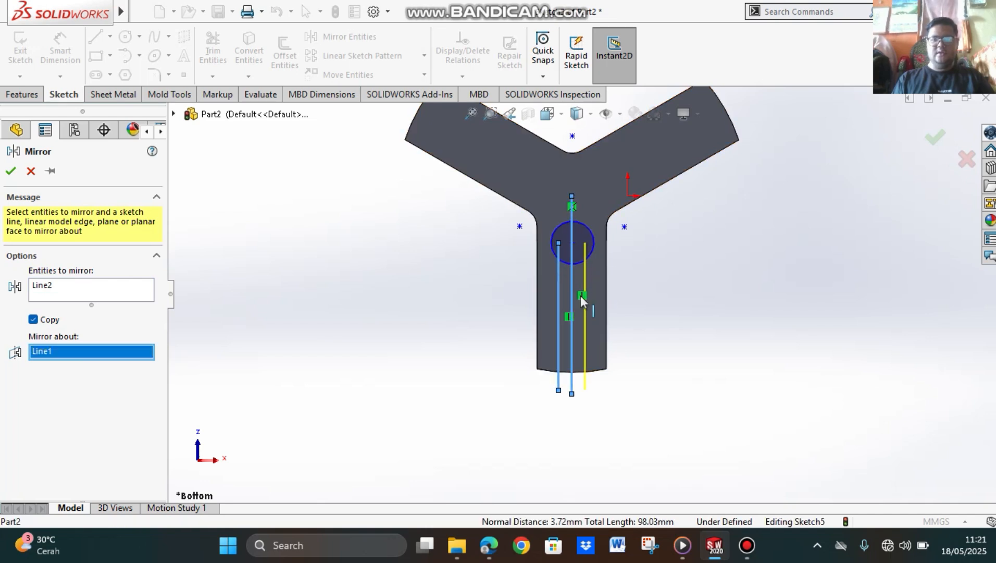
pyautogui.click(13, 171)
# Step: Check the step 21 dimensions in the PDF tutorial, return to SOLIDWORKS, and dimension the circle's diameter as 12 mm
pyautogui.scroll(2, 609, 271)
pyautogui.scroll(-5, 599, 266)
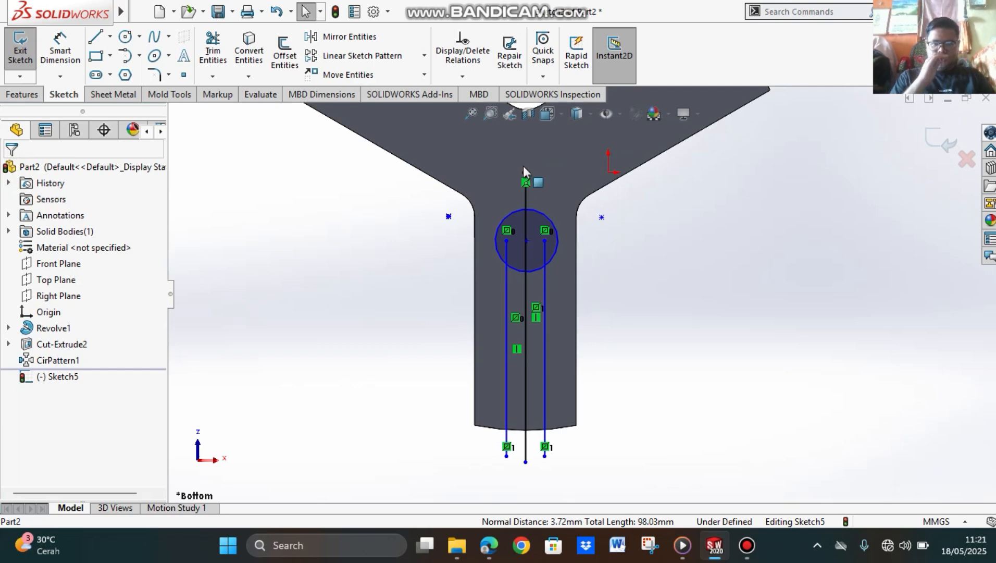
pyautogui.scroll(-2, 523, 166)
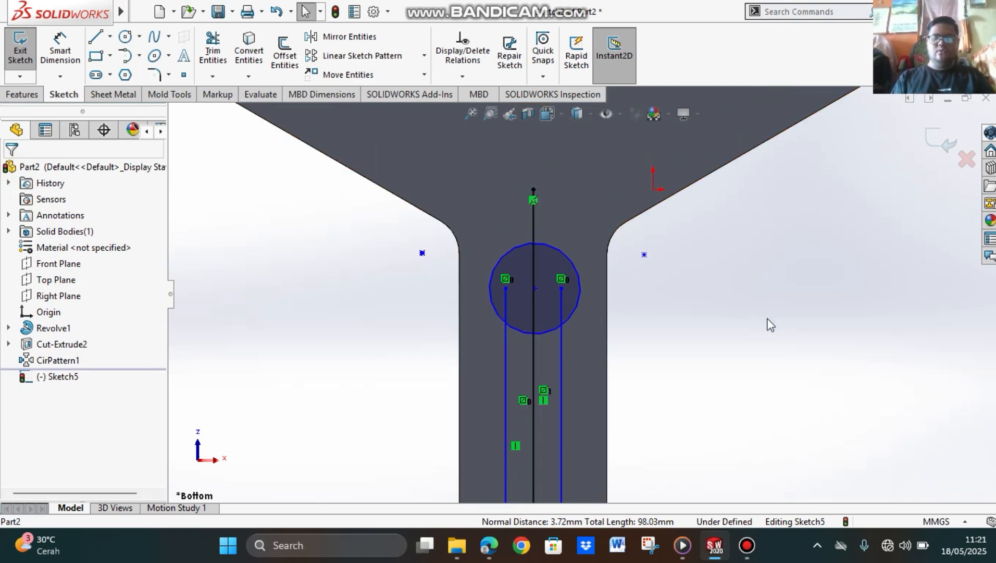
pyautogui.click(488, 545)
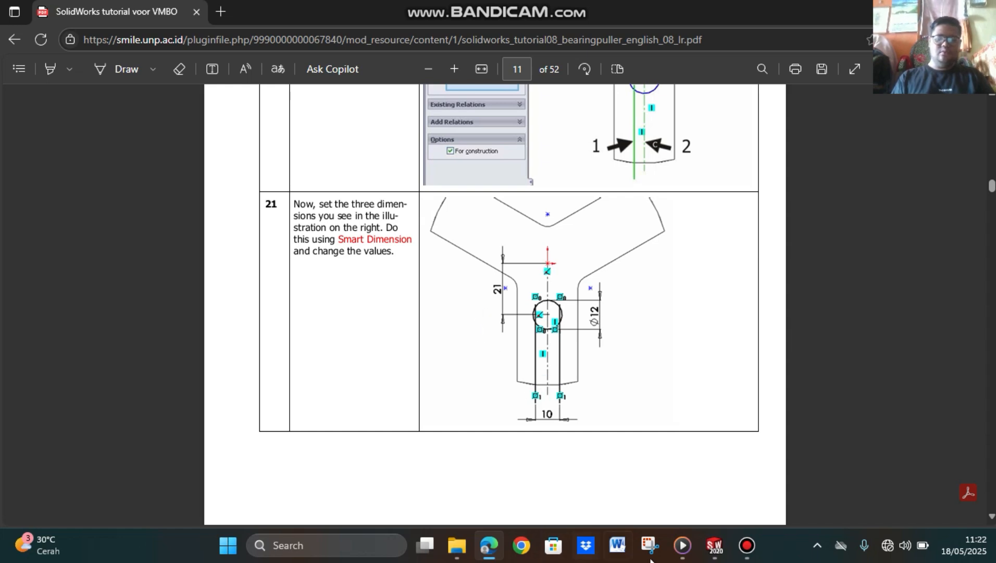
pyautogui.click(714, 546)
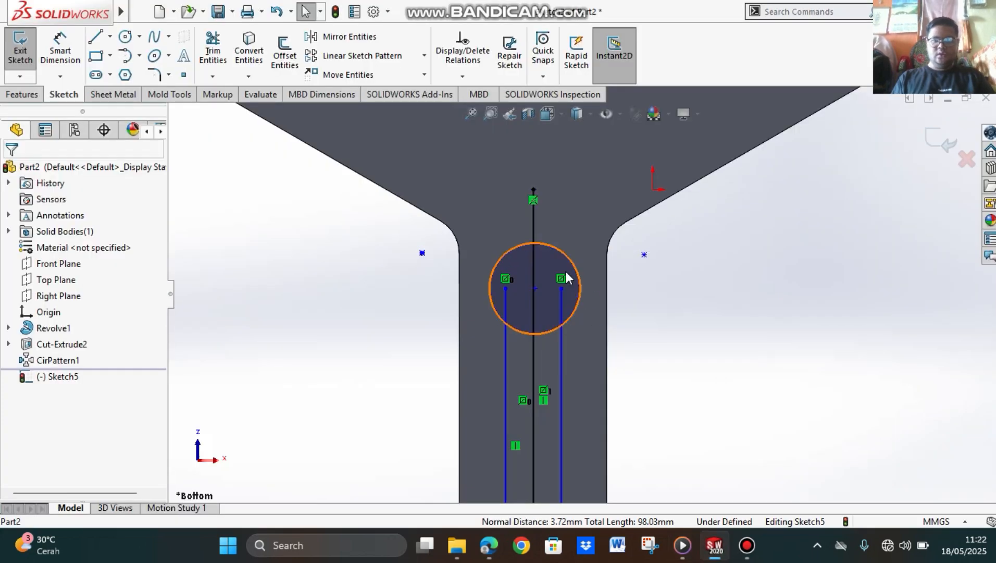
pyautogui.click(61, 57)
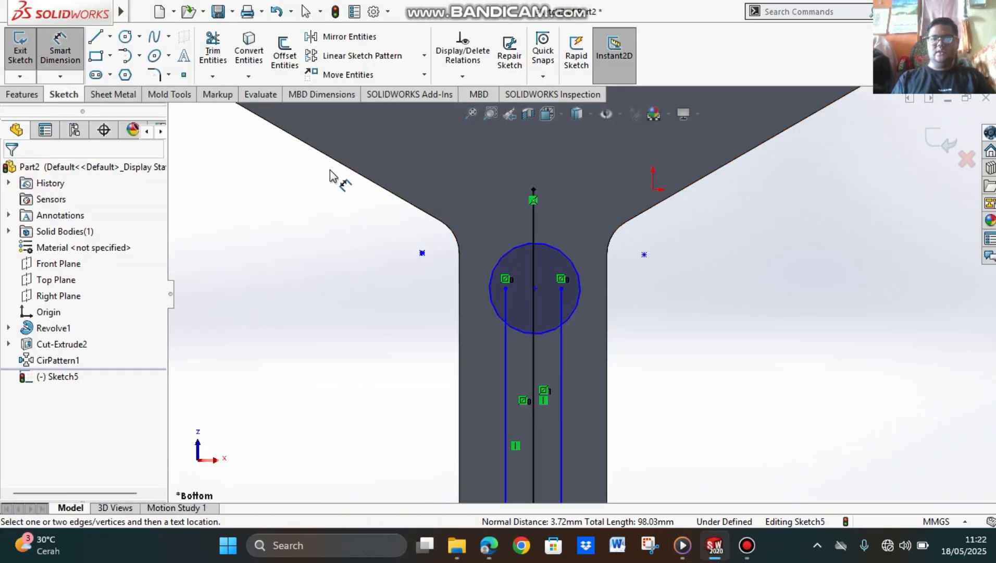
pyautogui.click(577, 269)
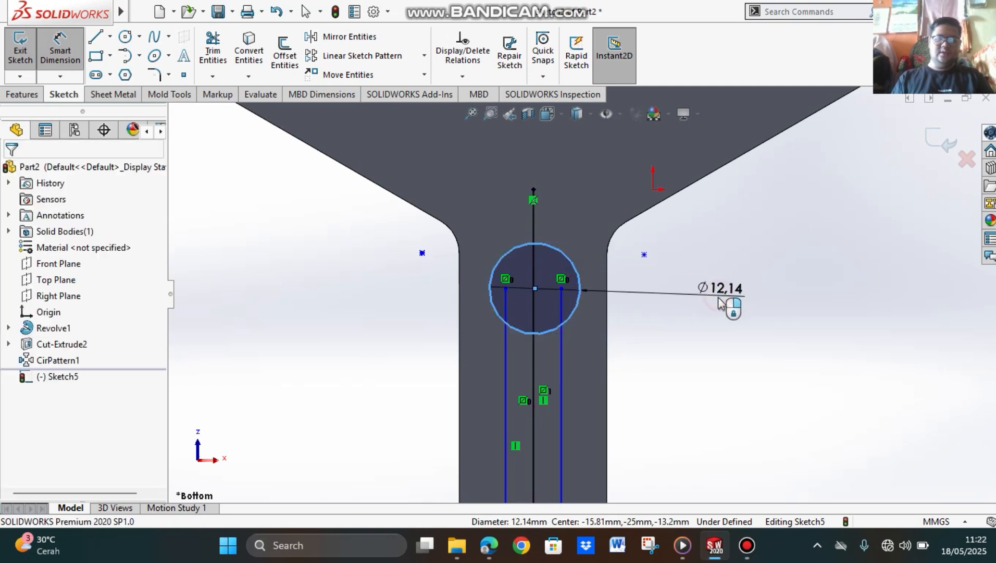
pyautogui.click(721, 301)
pyautogui.write('12')
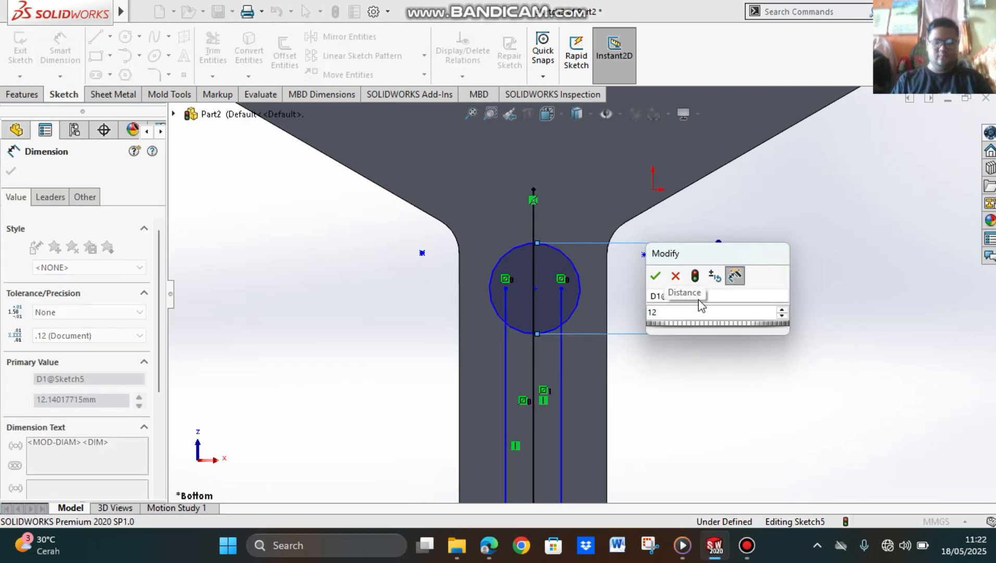
pyautogui.press('Return')
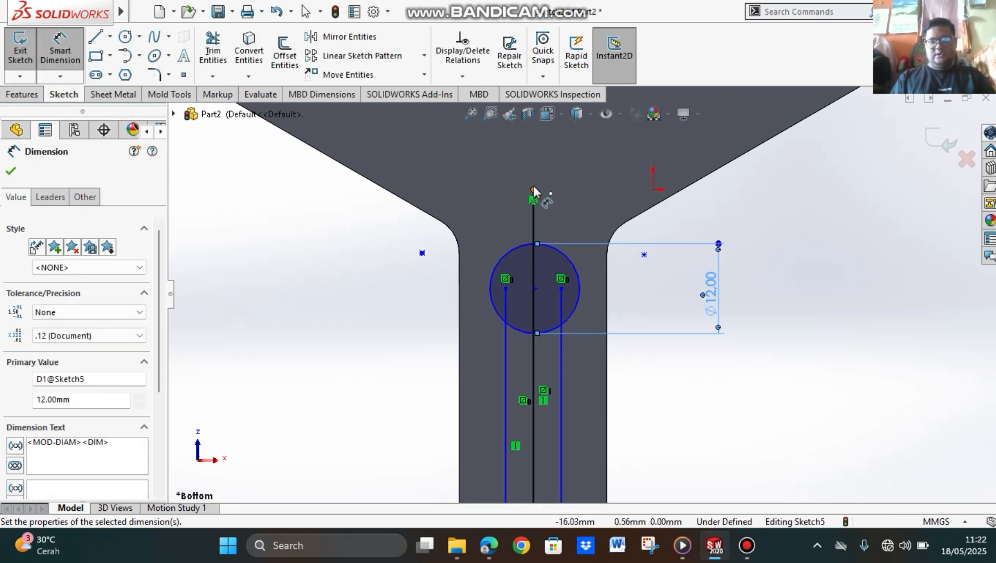
# Step: Dimension the distance from the circle's centre to the upper endpoint of the middle line as 21 mm
pyautogui.click(535, 286)
pyautogui.click(534, 190)
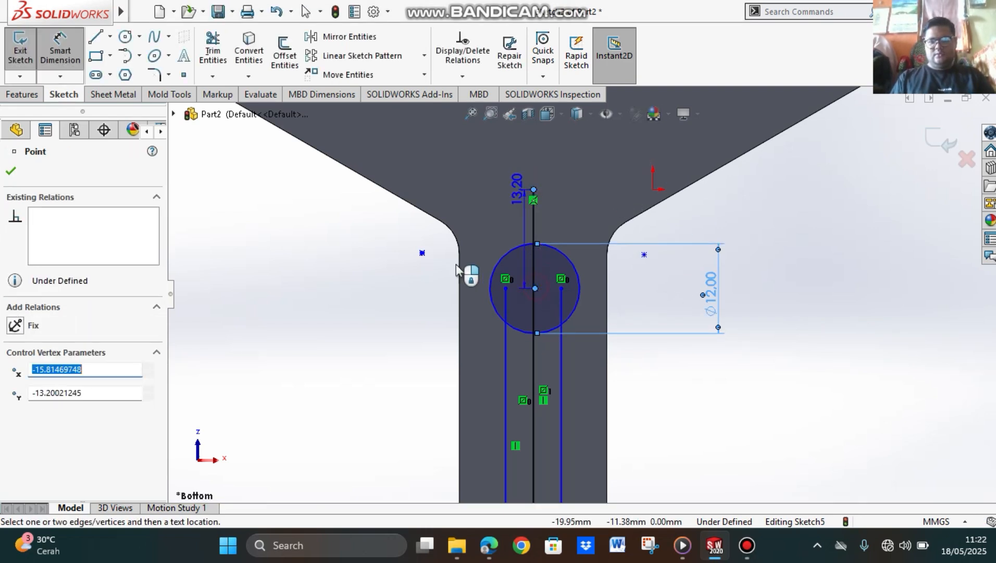
pyautogui.click(344, 256)
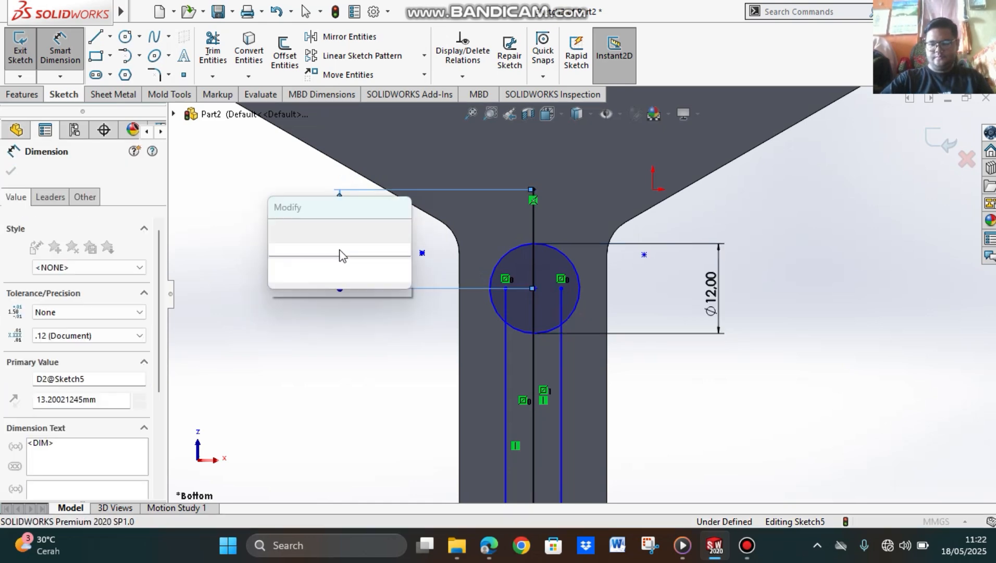
pyautogui.write('21')
pyautogui.press('Return')
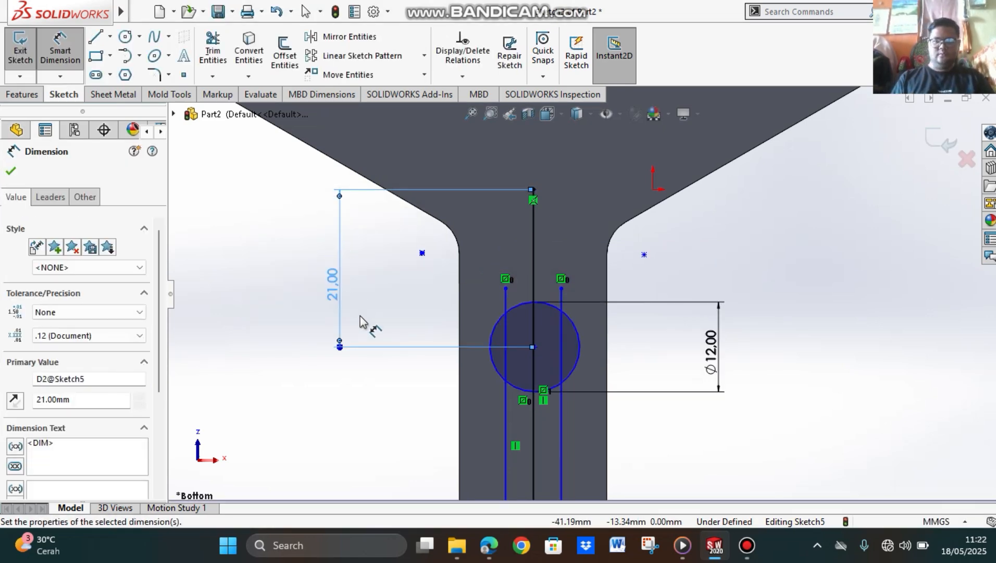
# Step: Dimension the distance between the two outer vertical lines below the arm's end as 10 mm
pyautogui.scroll(-3, 468, 368)
pyautogui.scroll(4, 638, 425)
pyautogui.scroll(5, 637, 426)
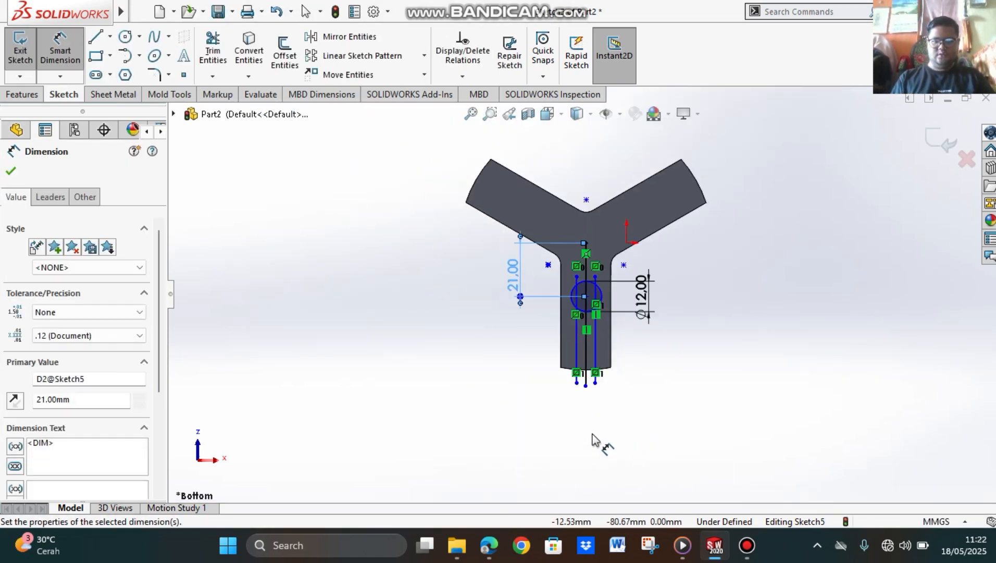
pyautogui.scroll(-6, 582, 411)
pyautogui.scroll(5, 582, 360)
pyautogui.scroll(-4, 582, 349)
pyautogui.scroll(6, 588, 302)
pyautogui.scroll(-3, 590, 286)
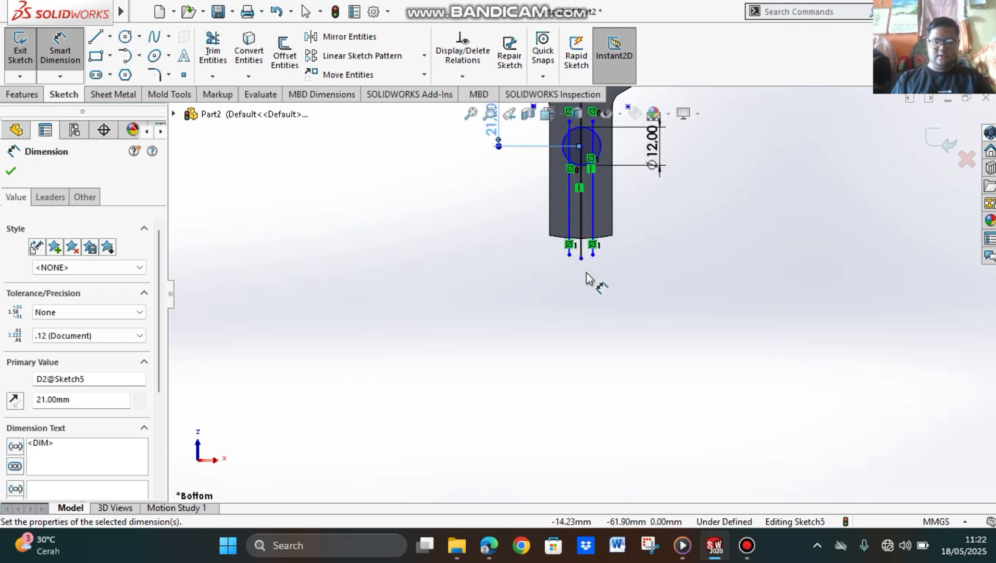
pyautogui.scroll(3, 584, 281)
pyautogui.scroll(-5, 574, 334)
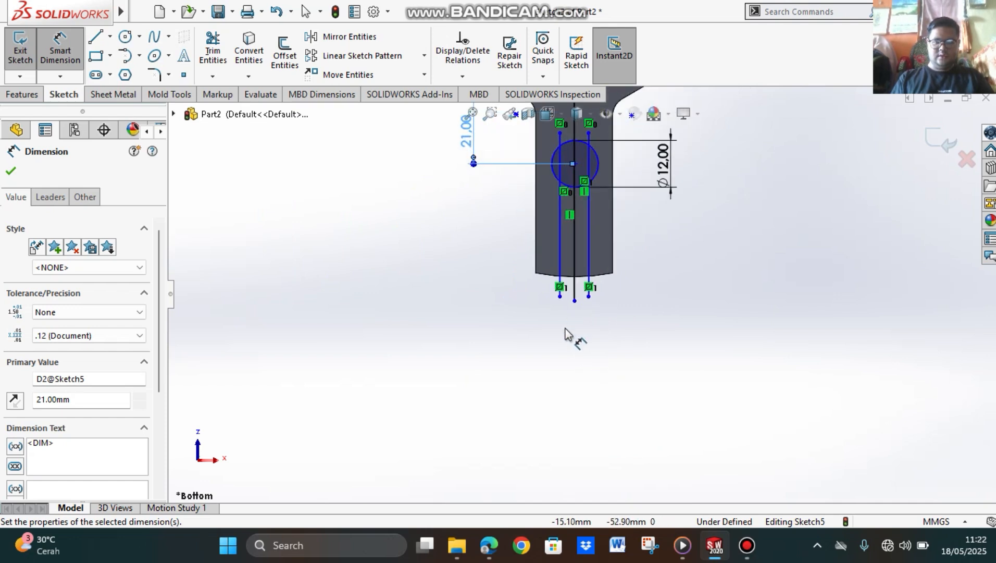
pyautogui.click(561, 256)
pyautogui.click(603, 255)
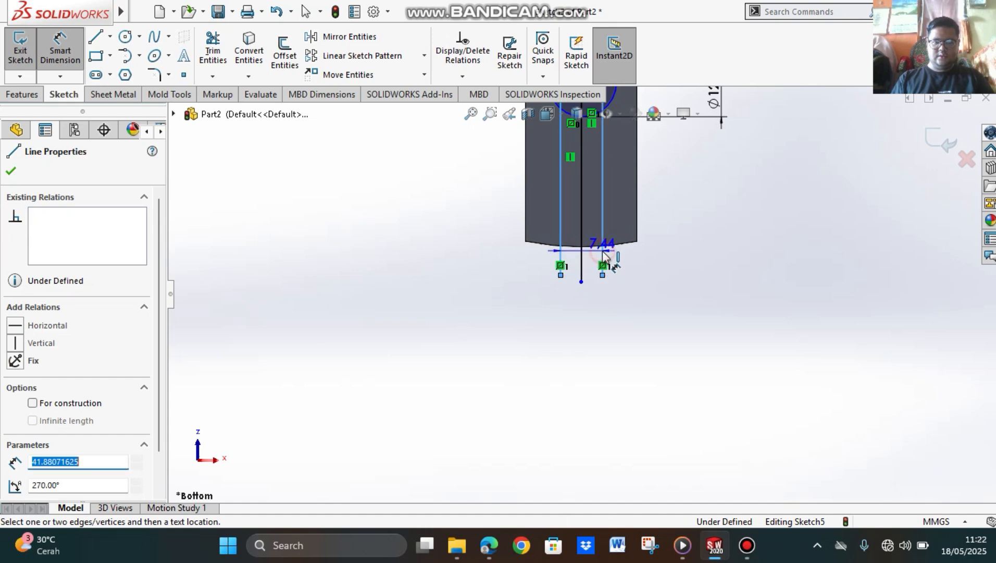
pyautogui.click(581, 384)
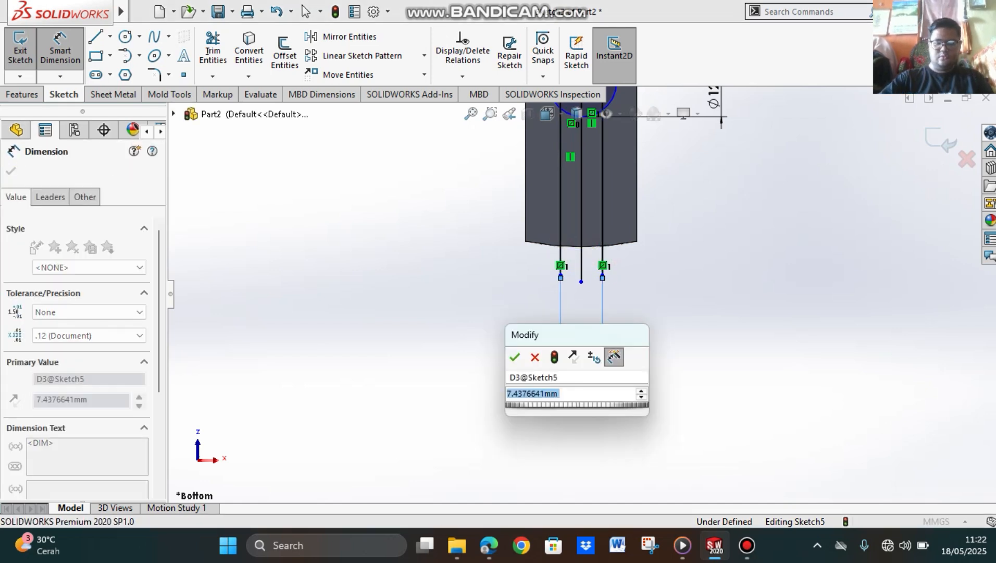
pyautogui.write('10')
pyautogui.press('Return')
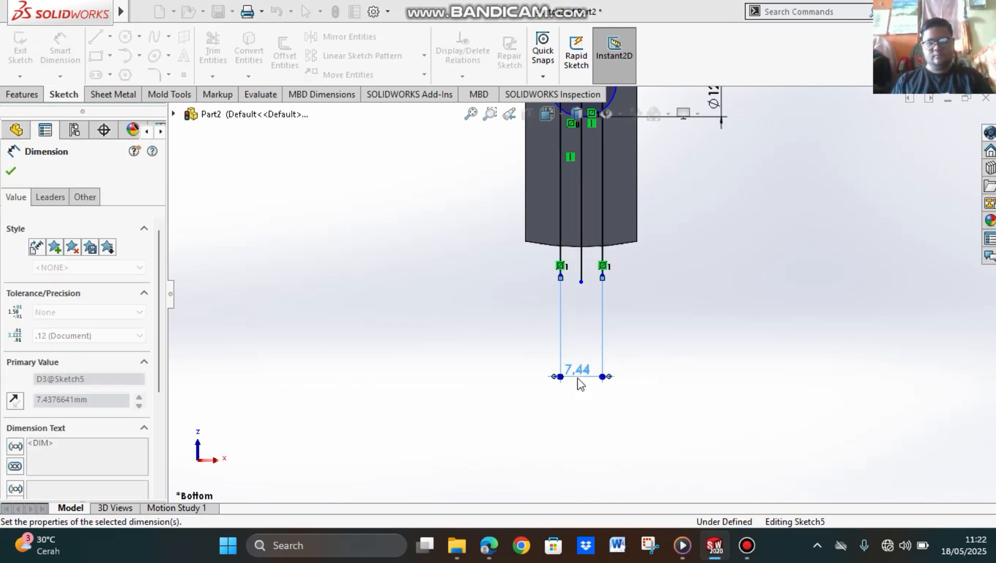
# Step: Trim away the circle's lower arc between the two outer vertical lines, using Trim to closest
pyautogui.scroll(2, 603, 285)
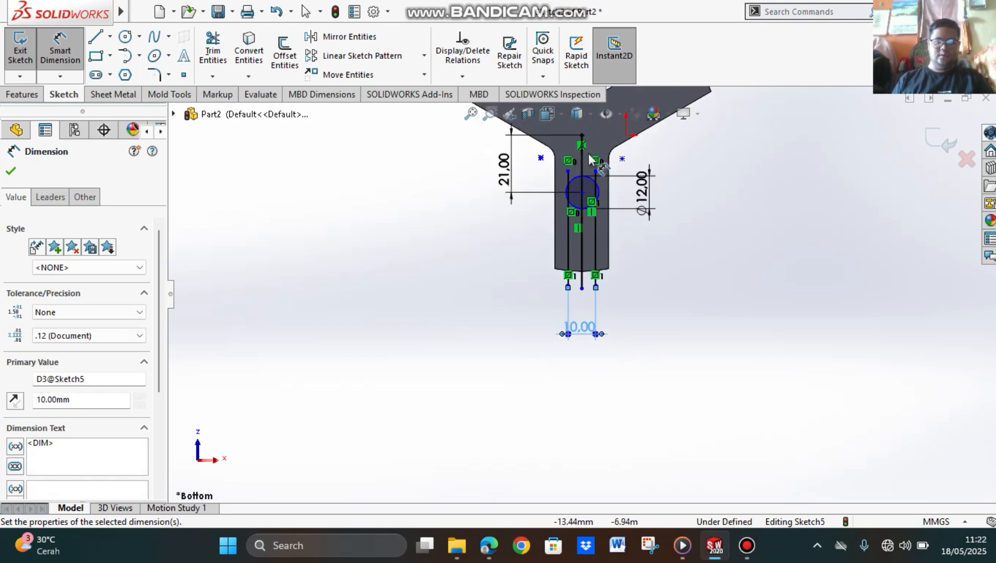
pyautogui.scroll(-2, 607, 286)
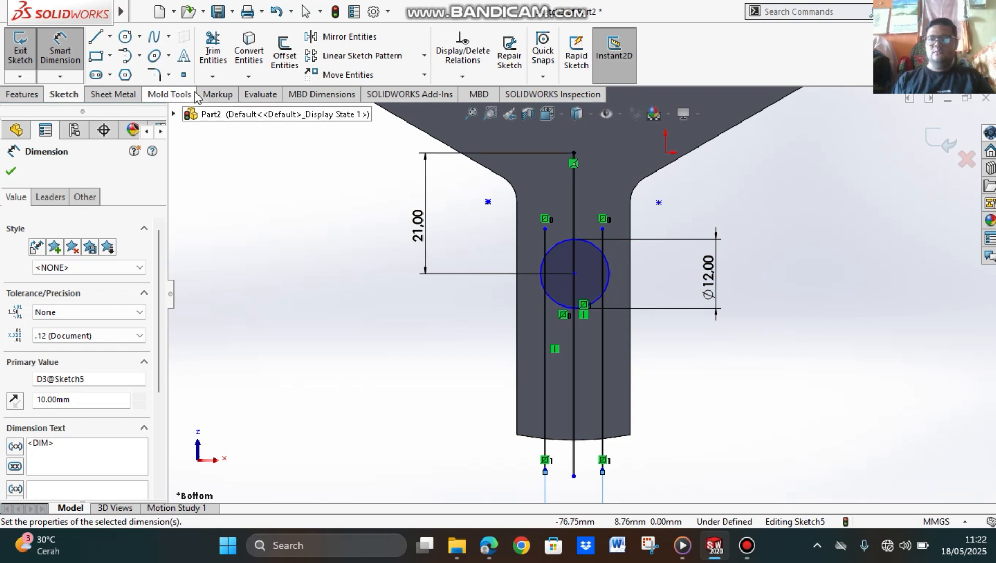
pyautogui.click(221, 63)
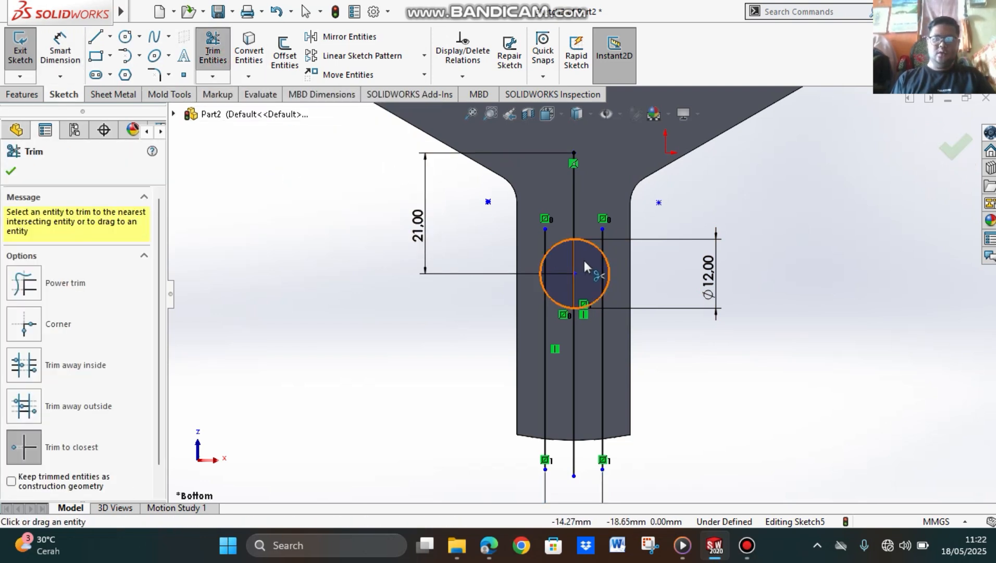
pyautogui.scroll(-3, 584, 258)
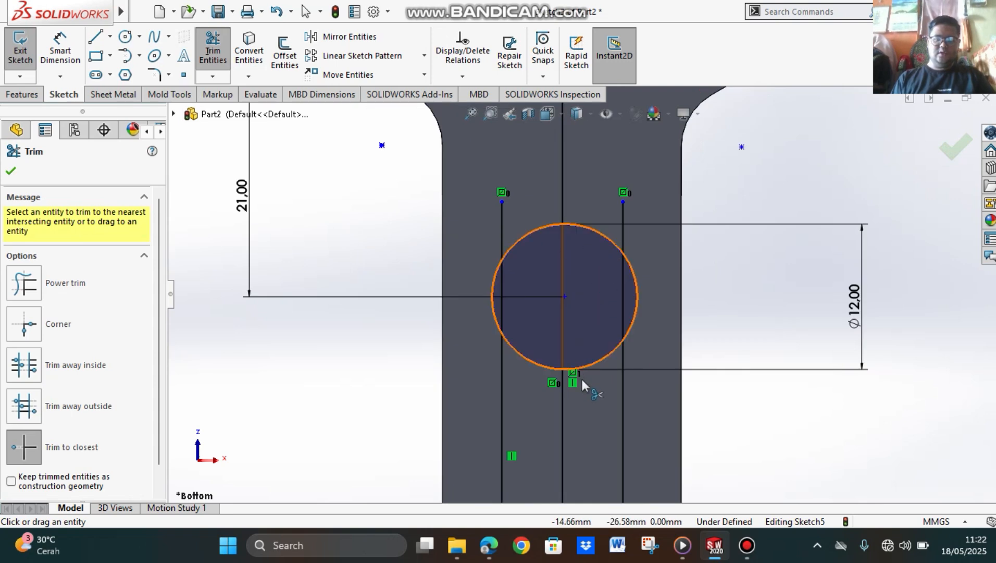
pyautogui.click(598, 361)
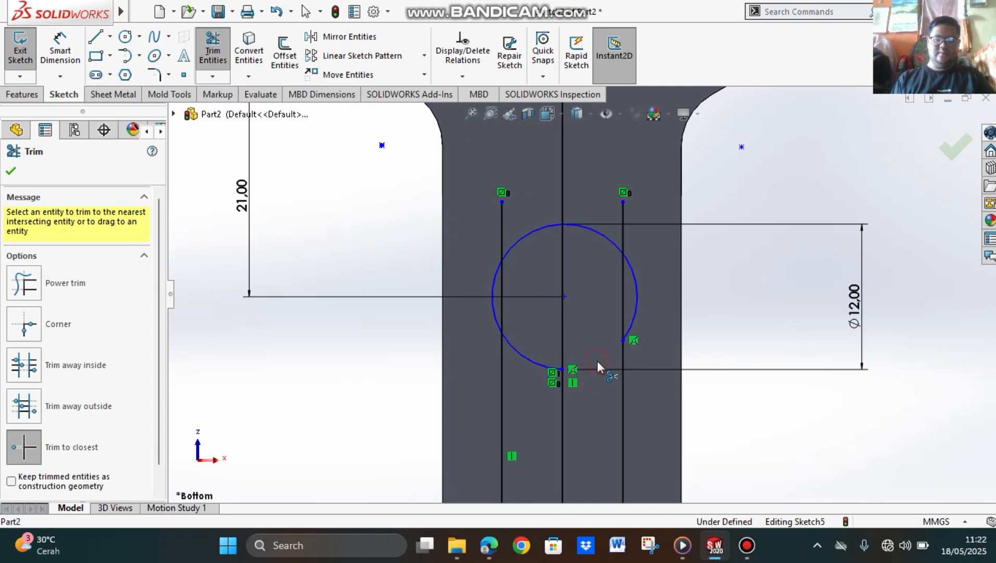
pyautogui.click(519, 350)
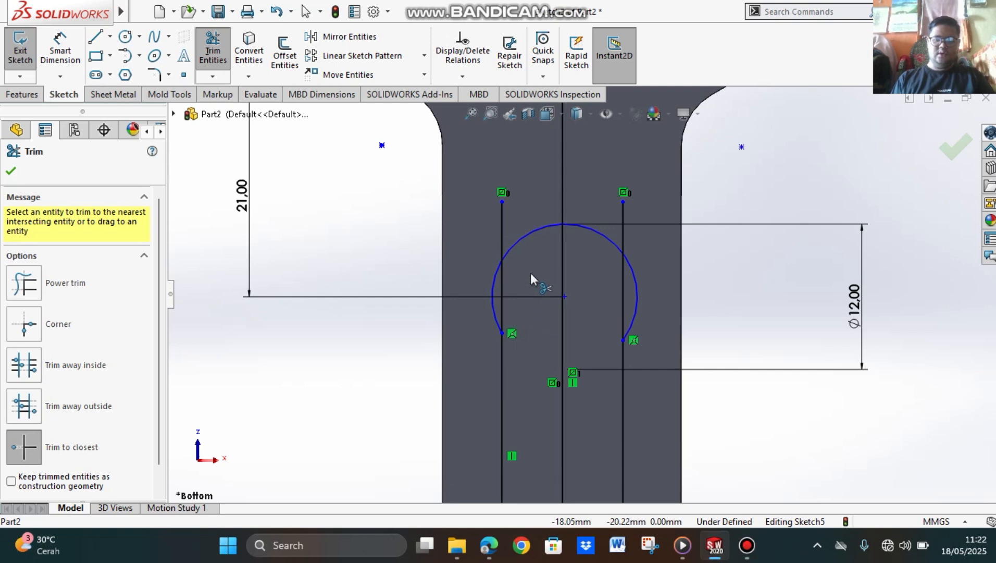
# Step: Trim the parts of the two outer vertical lines that lie above and inside the circle
pyautogui.click(500, 231)
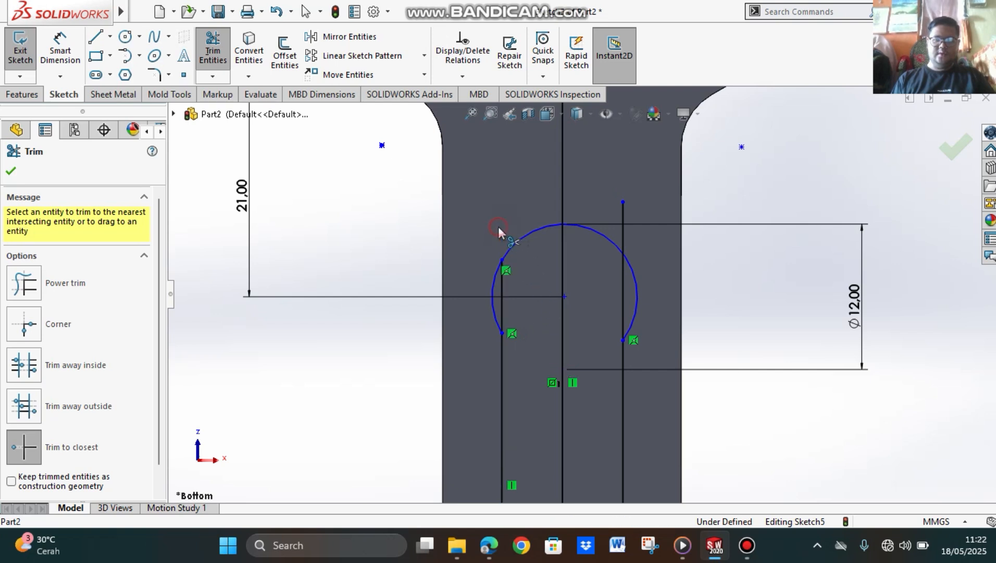
pyautogui.click(624, 229)
pyautogui.click(622, 300)
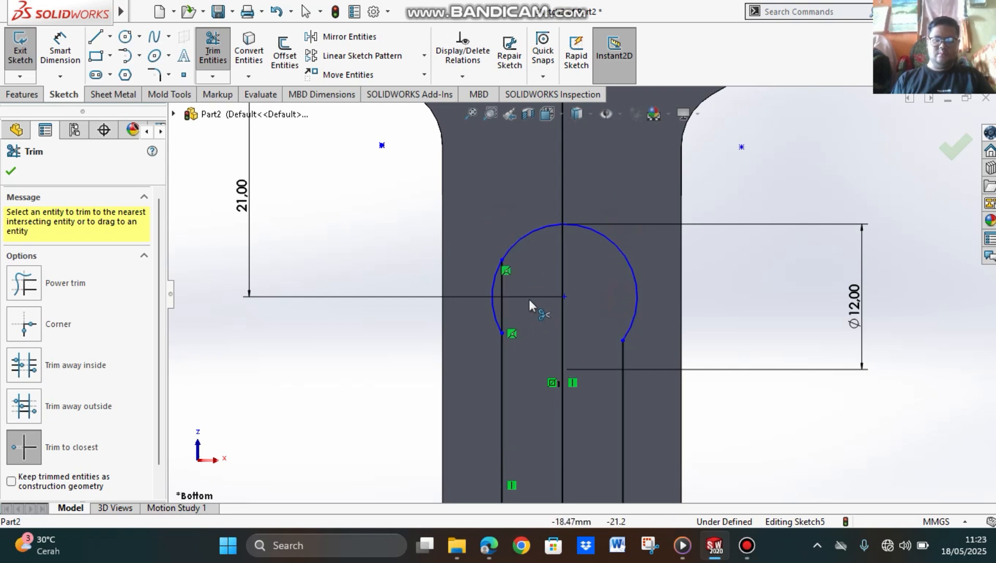
pyautogui.click(504, 289)
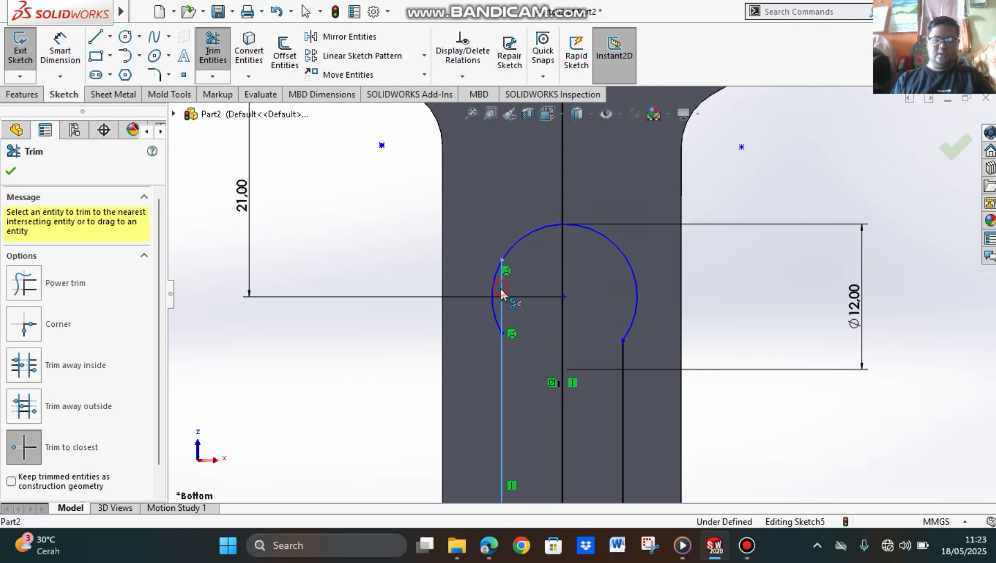
# Step: Trim away the whole middle line, leaving the open keyhole-shaped slot profile, and finish trimming
pyautogui.click(560, 192)
pyautogui.click(547, 281)
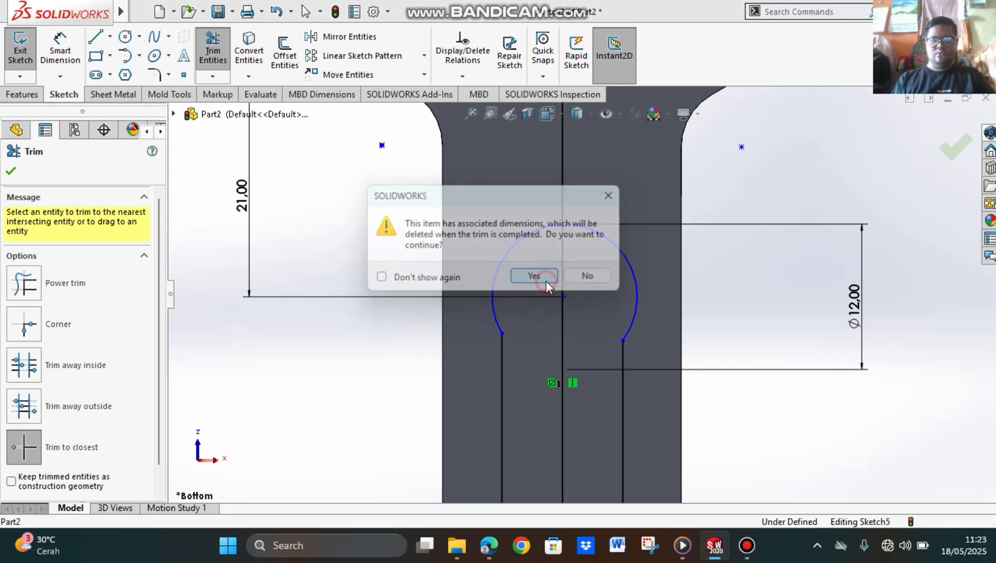
pyautogui.click(562, 317)
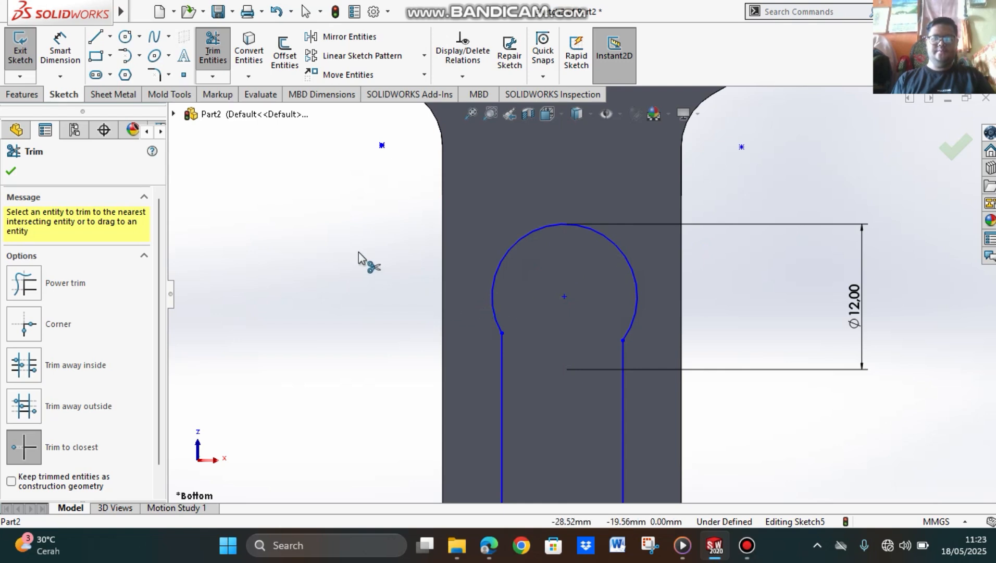
pyautogui.click(12, 172)
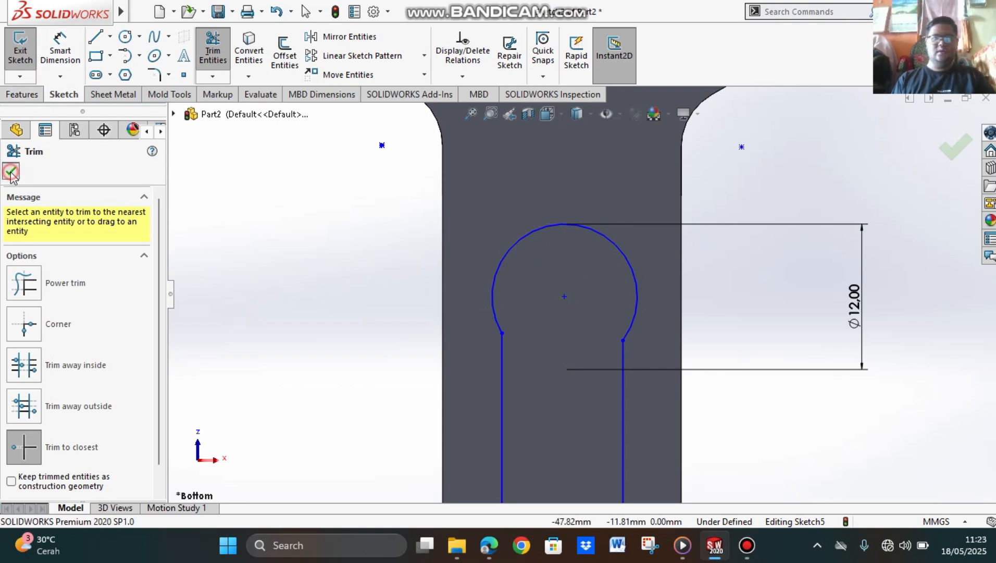
# Step: Cut-extrude the slot profile with Through All - Both and Flip side to cut enabled
pyautogui.scroll(-1, 874, 218)
pyautogui.scroll(2, 872, 224)
pyautogui.scroll(3, 710, 329)
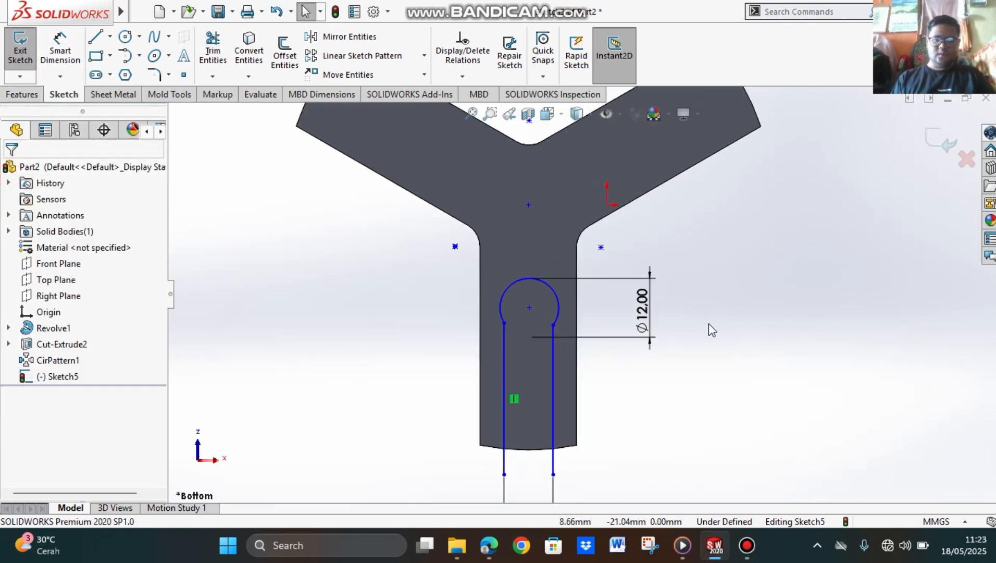
pyautogui.scroll(3, 608, 388)
pyautogui.scroll(-5, 574, 352)
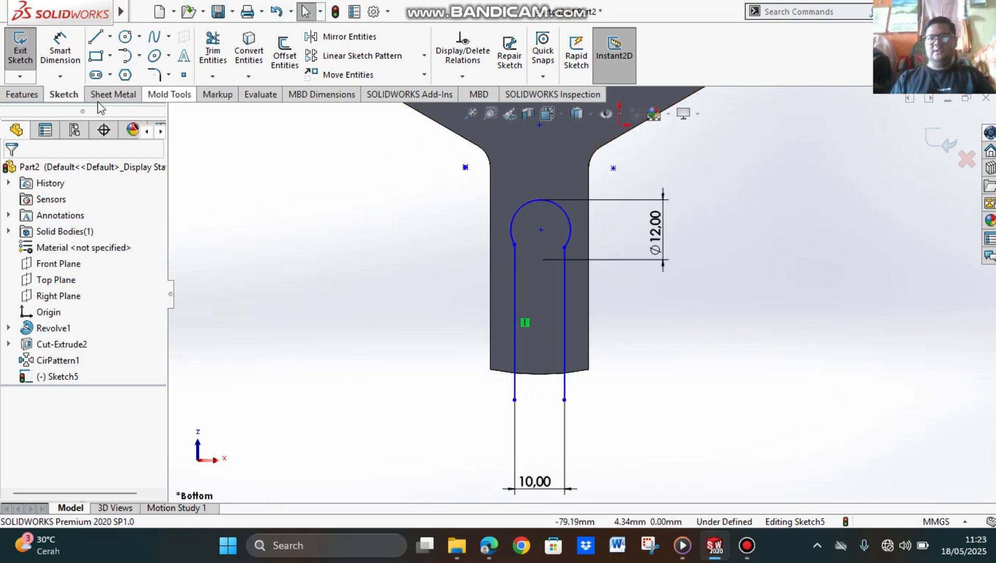
pyautogui.click(36, 95)
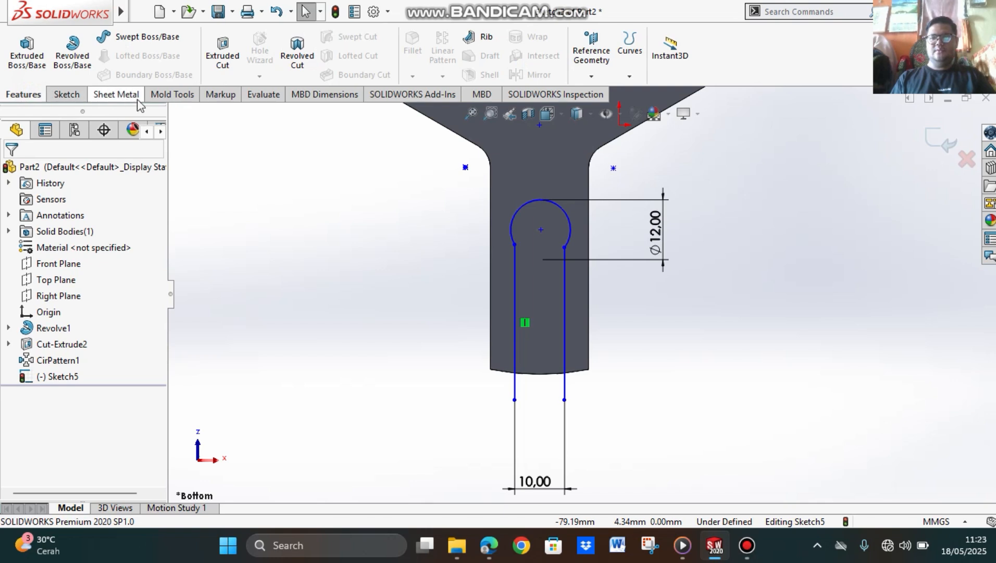
pyautogui.click(222, 55)
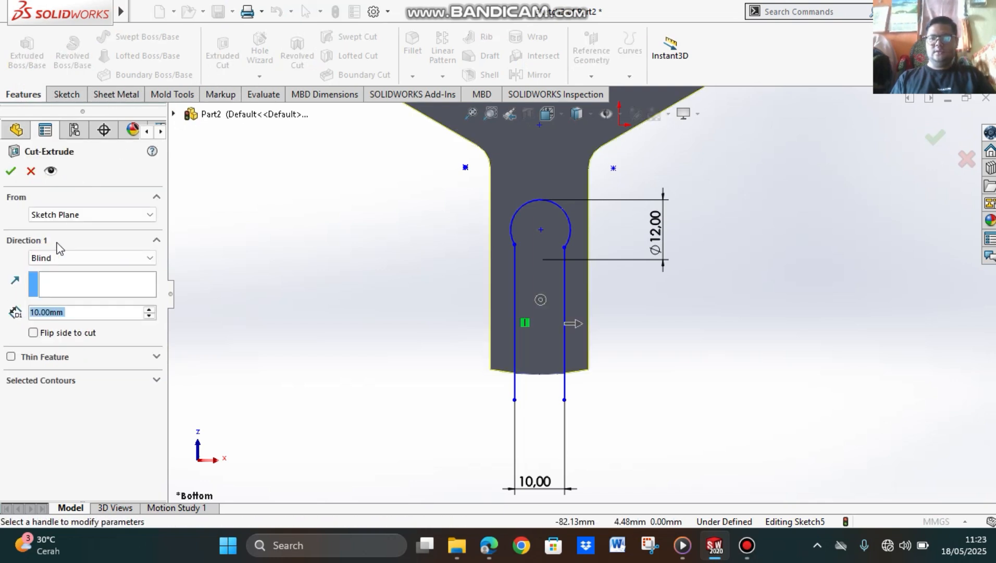
pyautogui.click(67, 258)
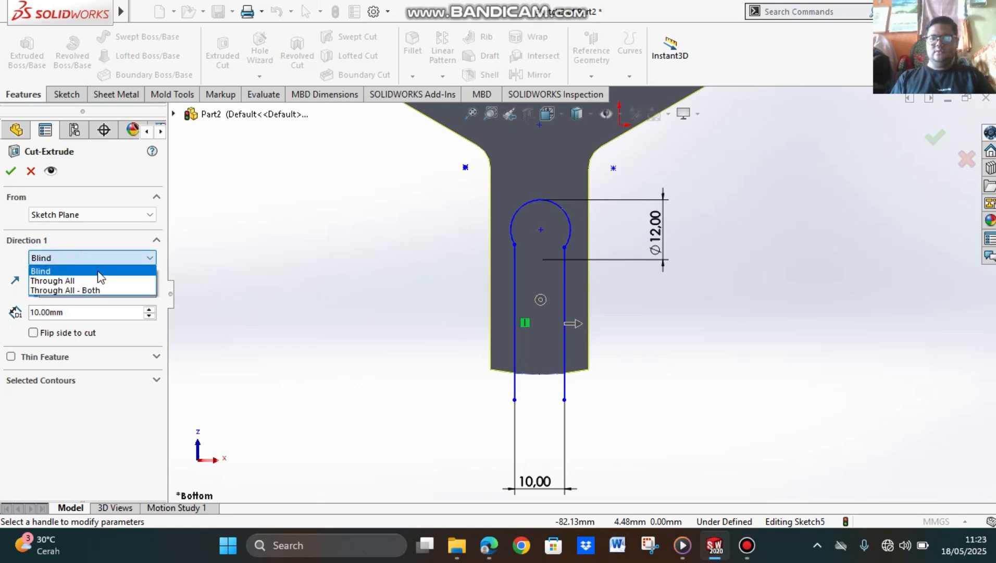
pyautogui.click(73, 290)
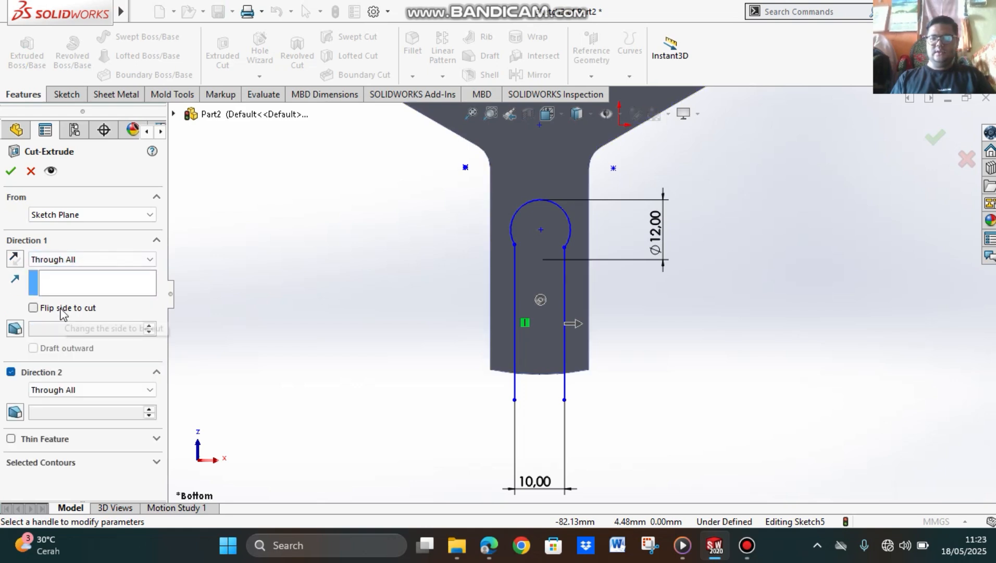
pyautogui.click(61, 308)
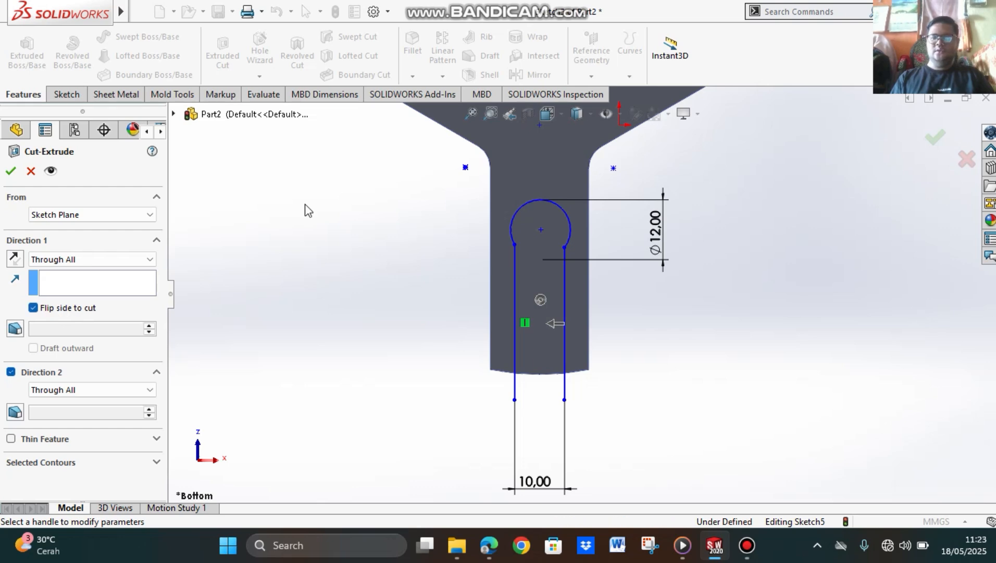
pyautogui.click(8, 176)
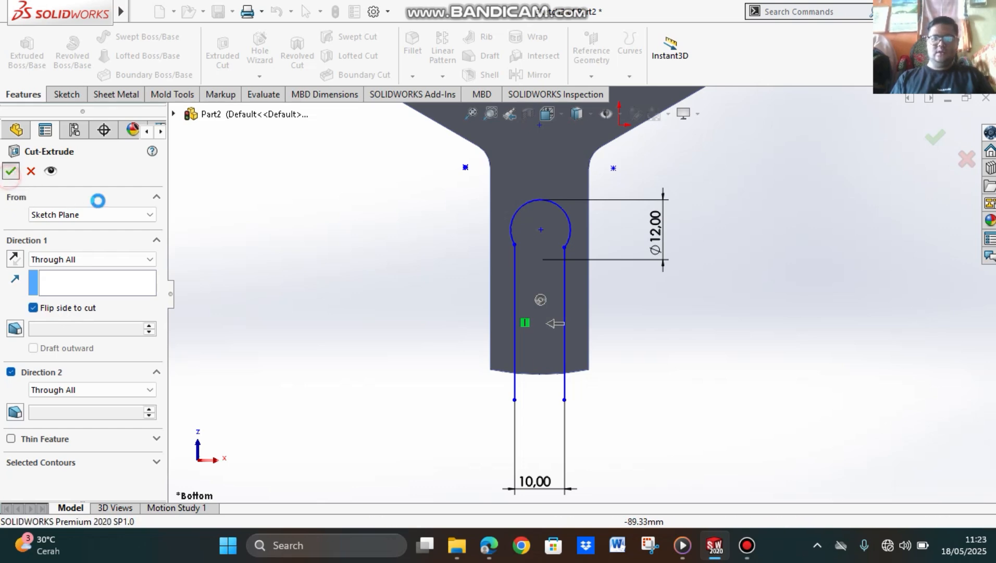
# Step: Examine the slotted arm and the bridge's overall shape from the bottom, from the front and at oblique angles
pyautogui.moveTo(788, 332); pyautogui.dragTo(625, 99, button='middle')
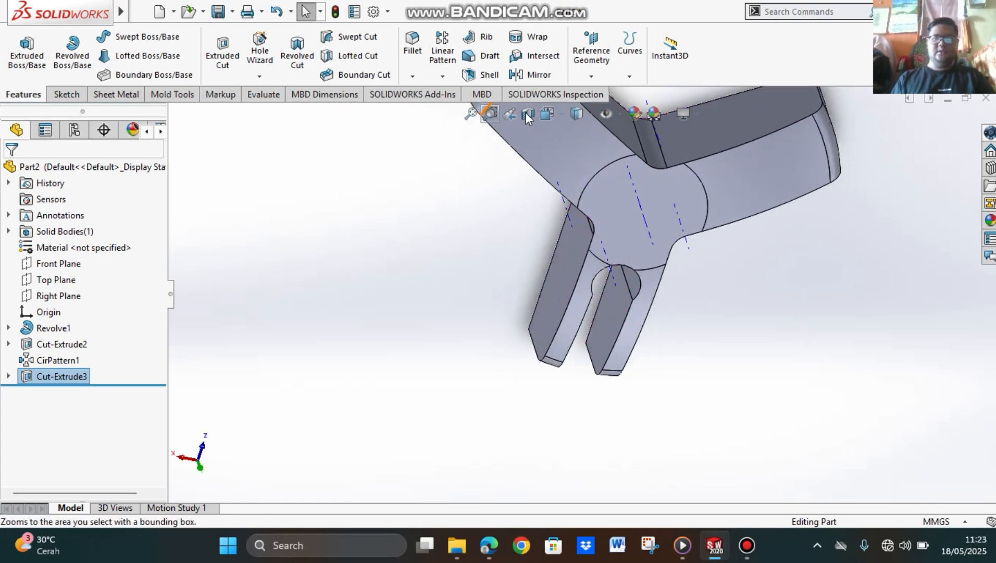
pyautogui.click(548, 113)
pyautogui.click(630, 198)
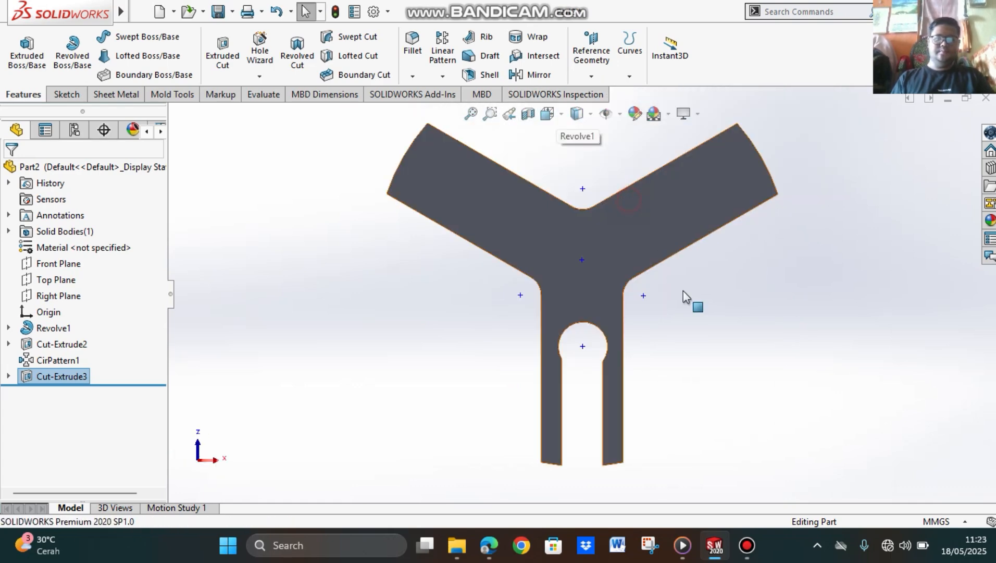
pyautogui.click(577, 114)
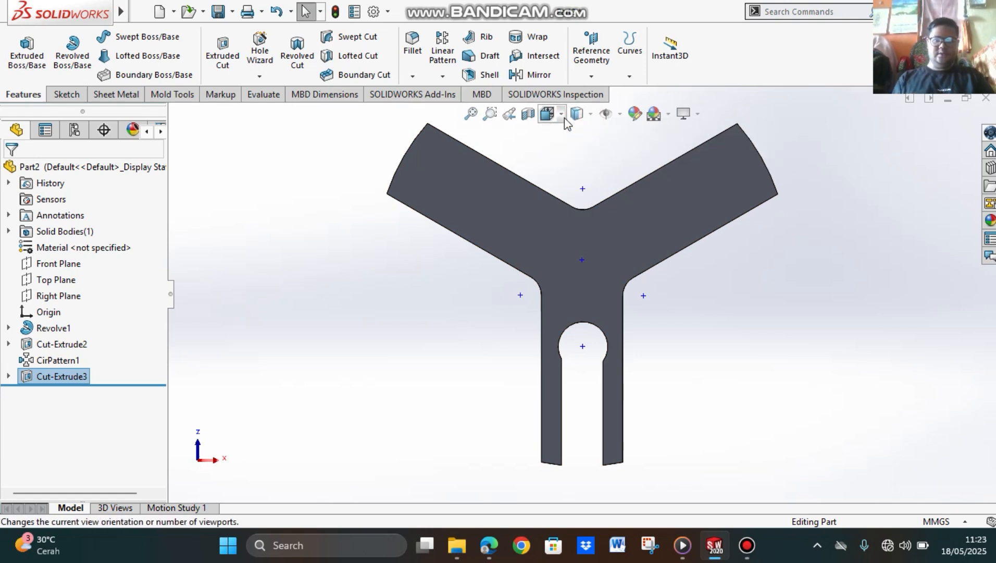
pyautogui.click(547, 114)
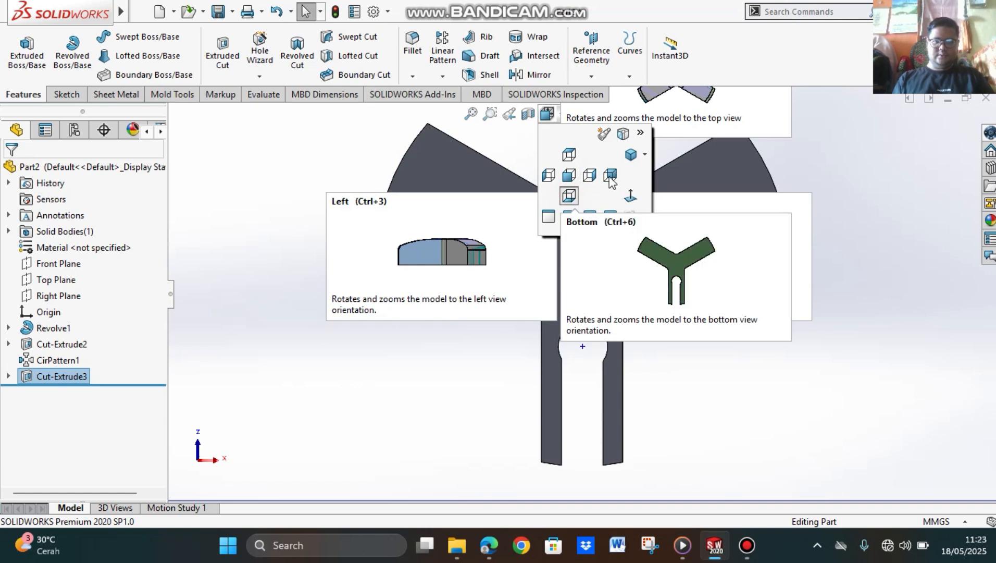
pyautogui.click(570, 178)
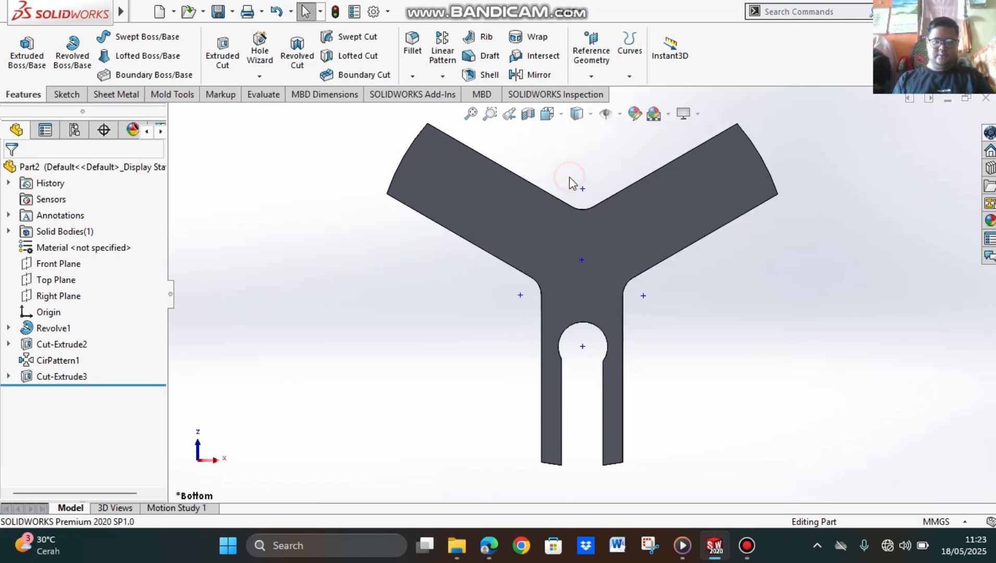
pyautogui.click(560, 115)
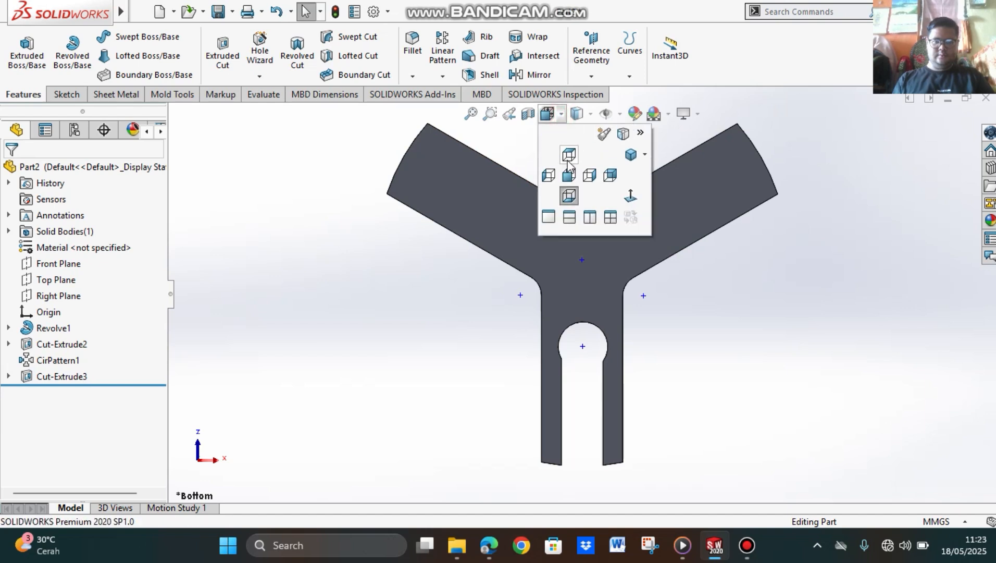
pyautogui.click(570, 178)
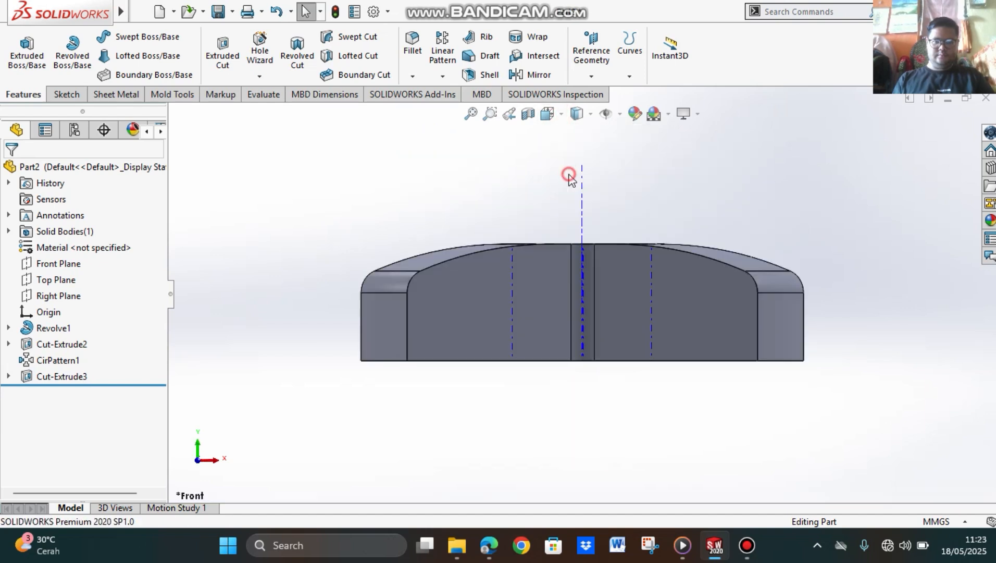
pyautogui.moveTo(589, 206); pyautogui.dragTo(588, 348, button='middle')
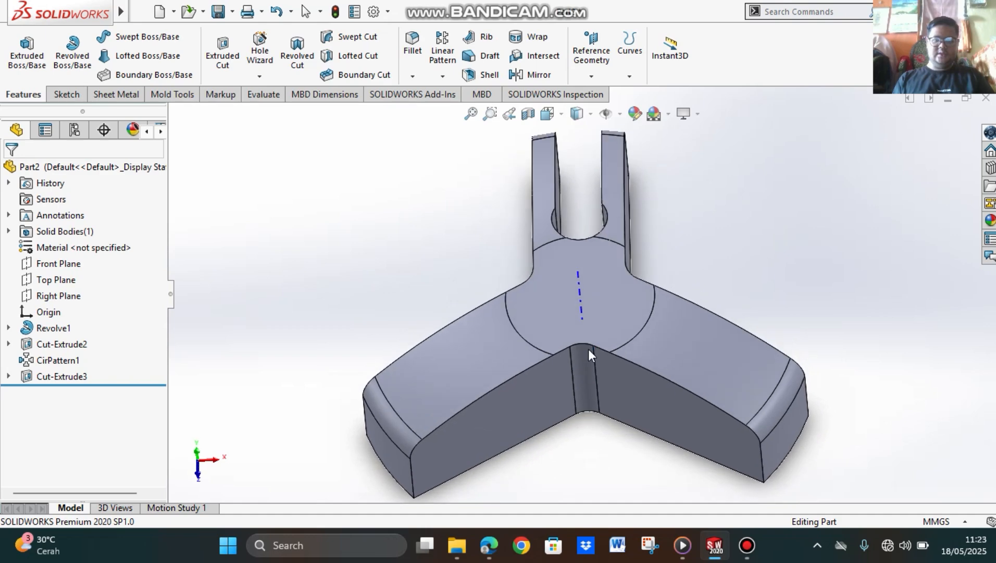
pyautogui.moveTo(755, 298); pyautogui.dragTo(779, 296, button='middle')
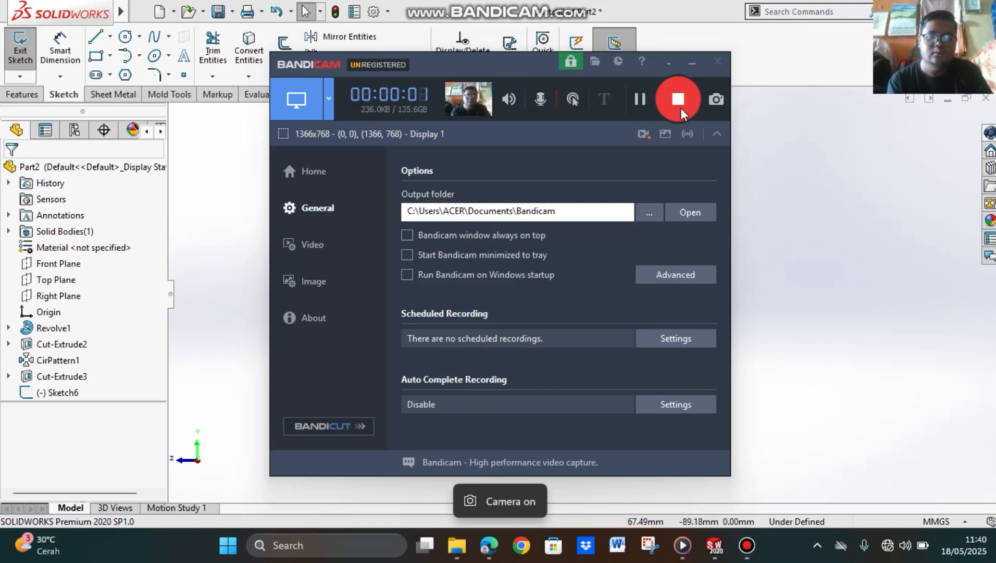
pyautogui.click(696, 64)
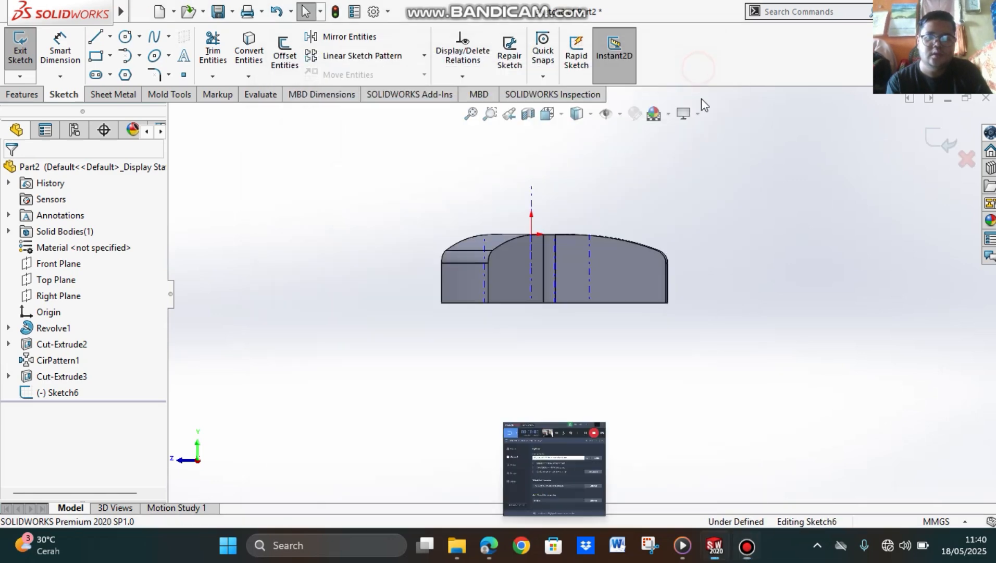
pyautogui.moveTo(694, 306); pyautogui.dragTo(661, 273, button='middle')
pyautogui.press('Escape')
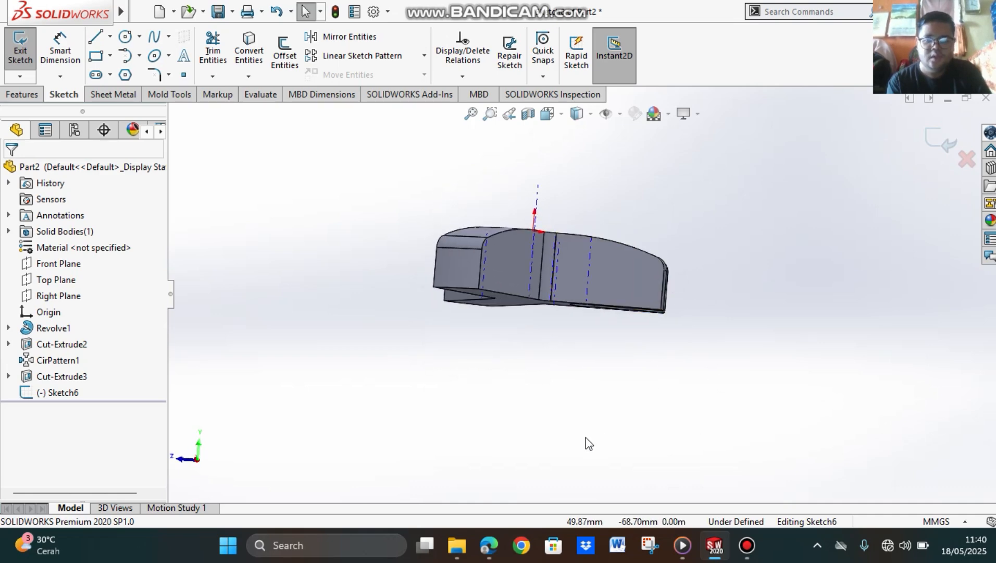
# Step: Switch to the PDF tutorial in the browser and review the instructions for the arm holes, their circular pattern and the M12 tapped hole
pyautogui.click(489, 546)
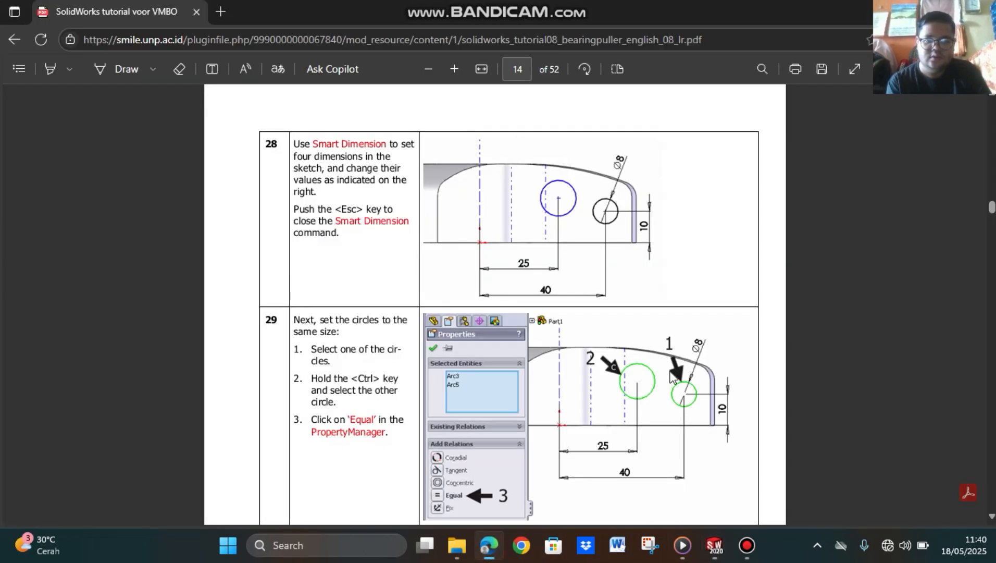
pyautogui.scroll(3, 714, 330)
pyautogui.scroll(7, 716, 329)
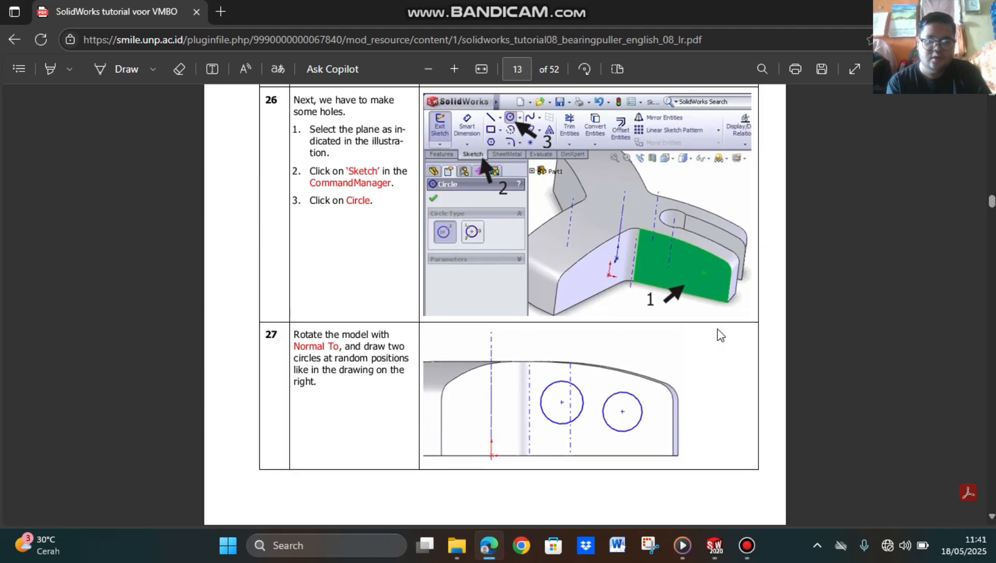
pyautogui.scroll(-1, 645, 387)
pyautogui.scroll(-8, 646, 387)
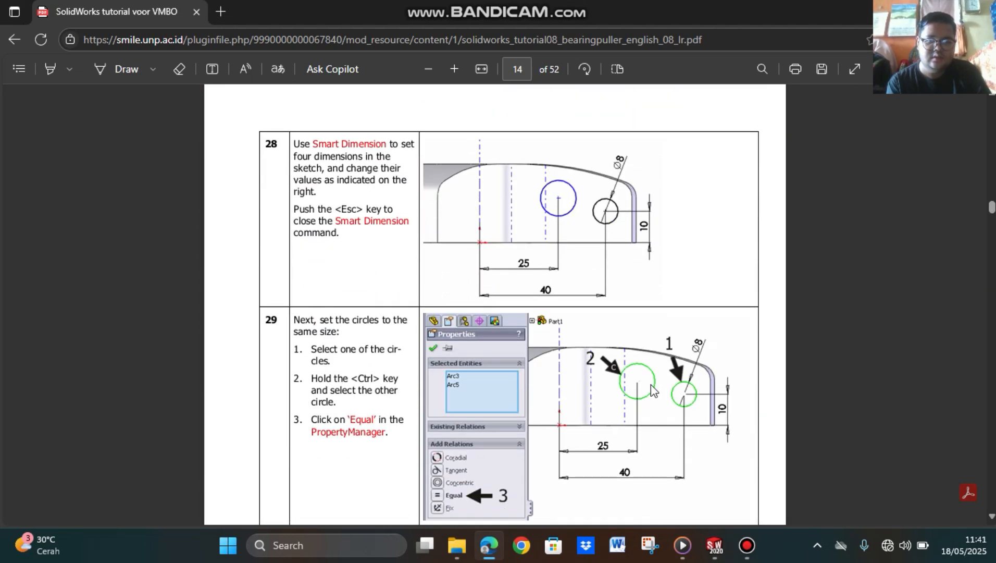
pyautogui.scroll(-10, 699, 385)
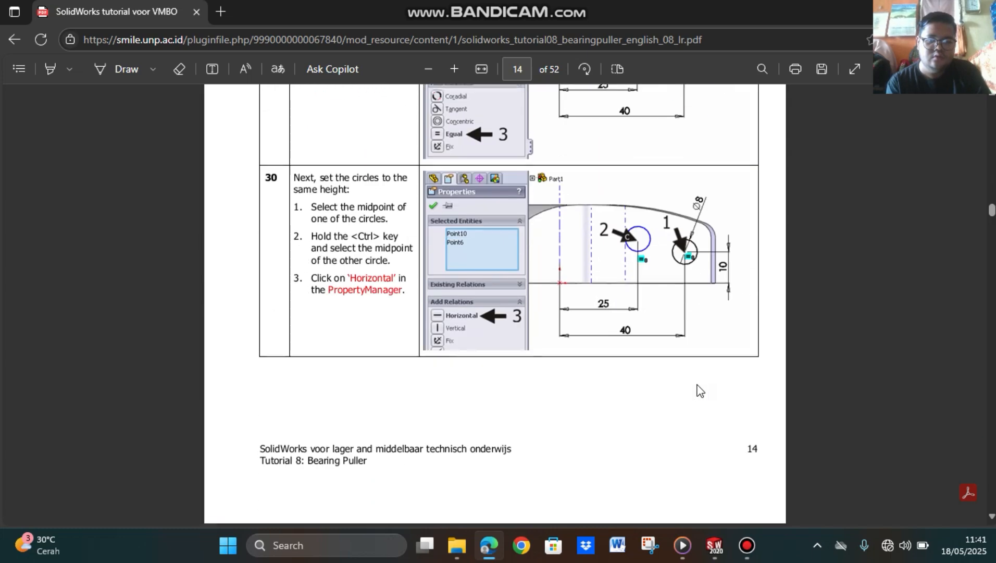
pyautogui.scroll(-7, 699, 392)
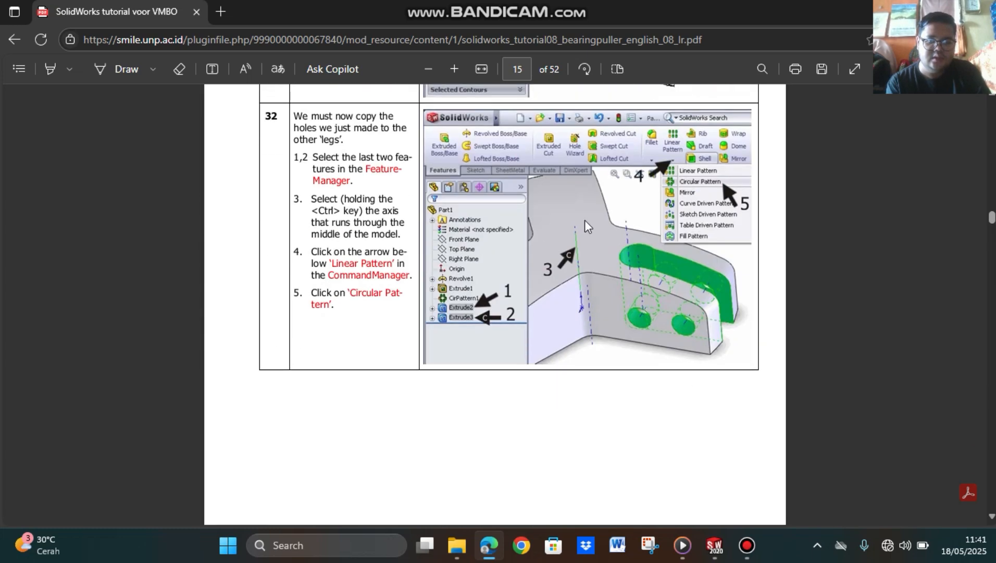
pyautogui.scroll(-18, 705, 386)
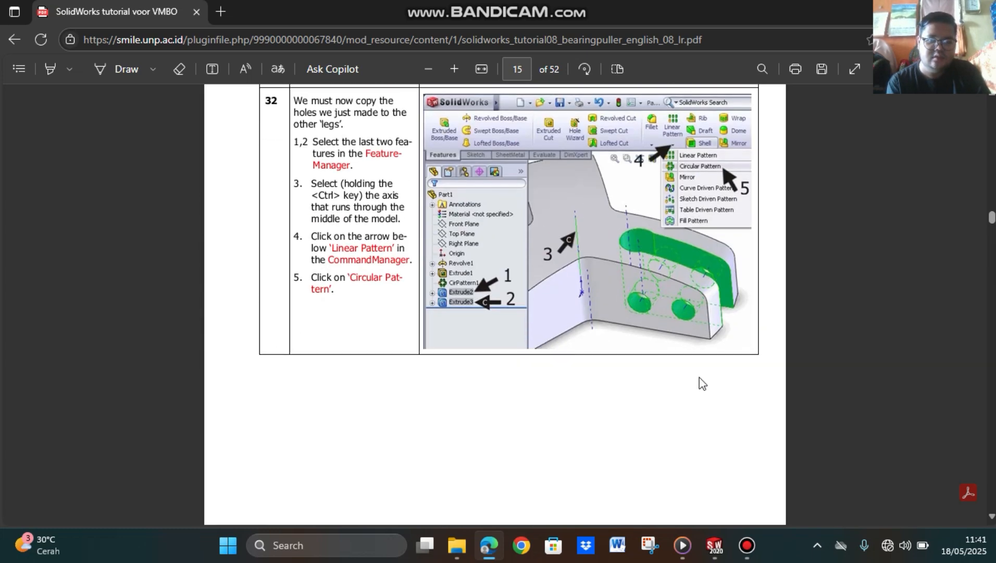
pyautogui.scroll(-4, 706, 387)
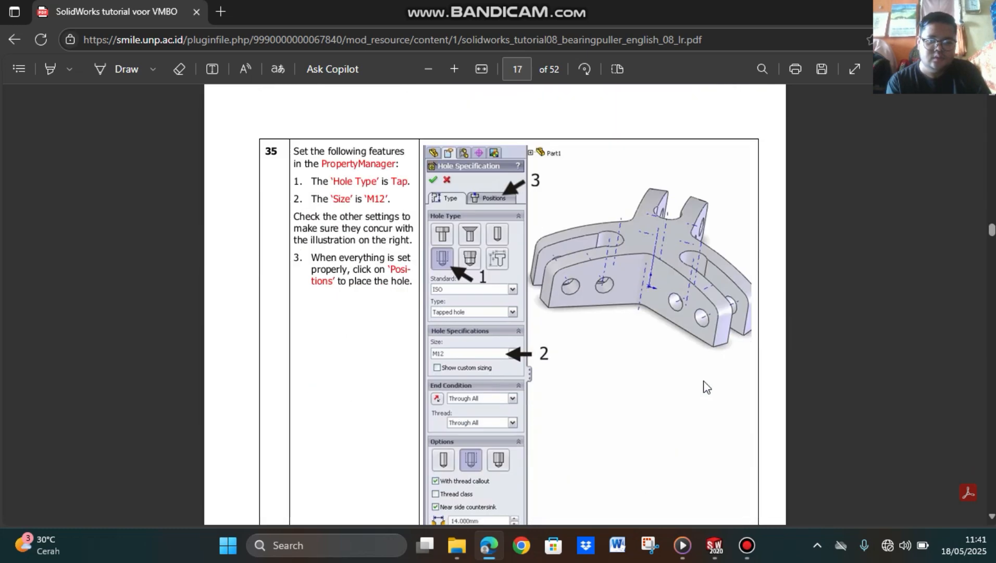
pyautogui.scroll(-15, 705, 385)
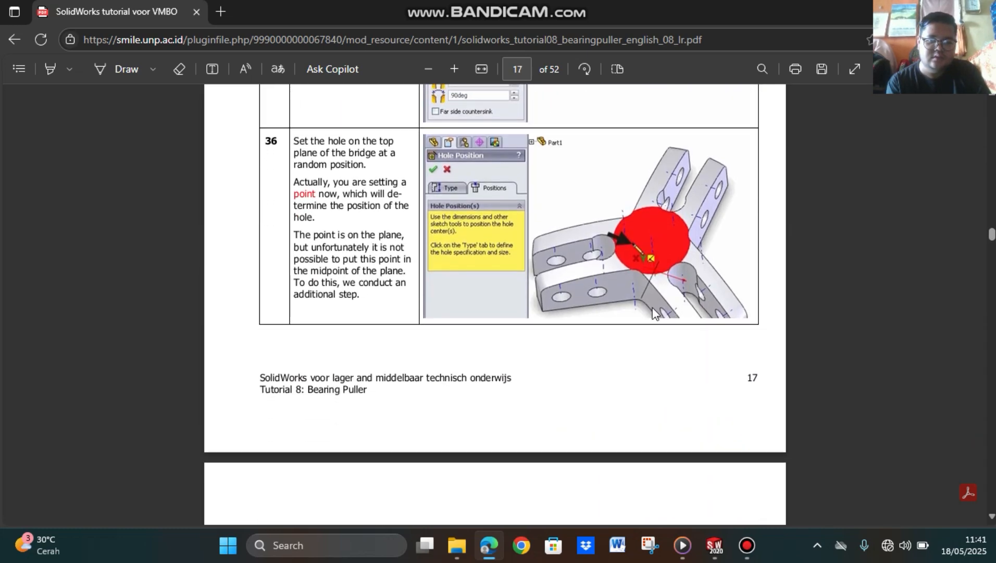
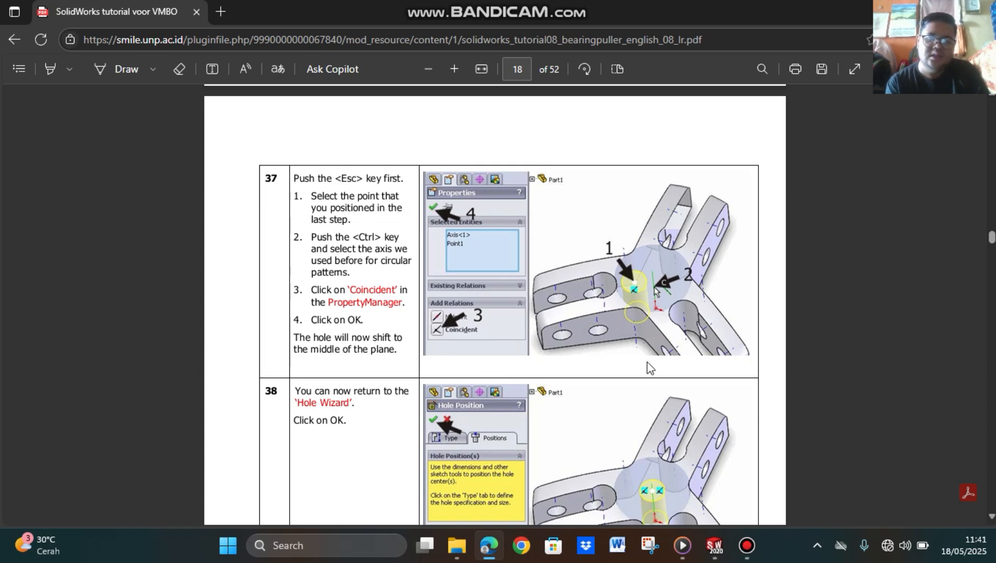
# Step: Review the PDF tutorial's instructions from the Hole Wizard positioning back to the arm-hole circles' dimensions and horizontal relation
pyautogui.scroll(2, 651, 334)
pyautogui.scroll(-5, 660, 352)
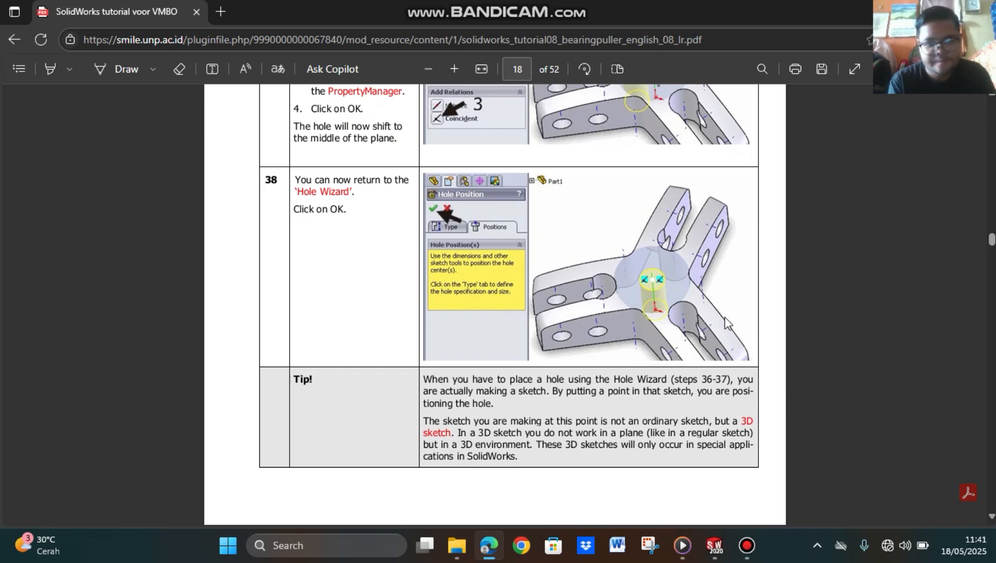
pyautogui.scroll(20, 725, 317)
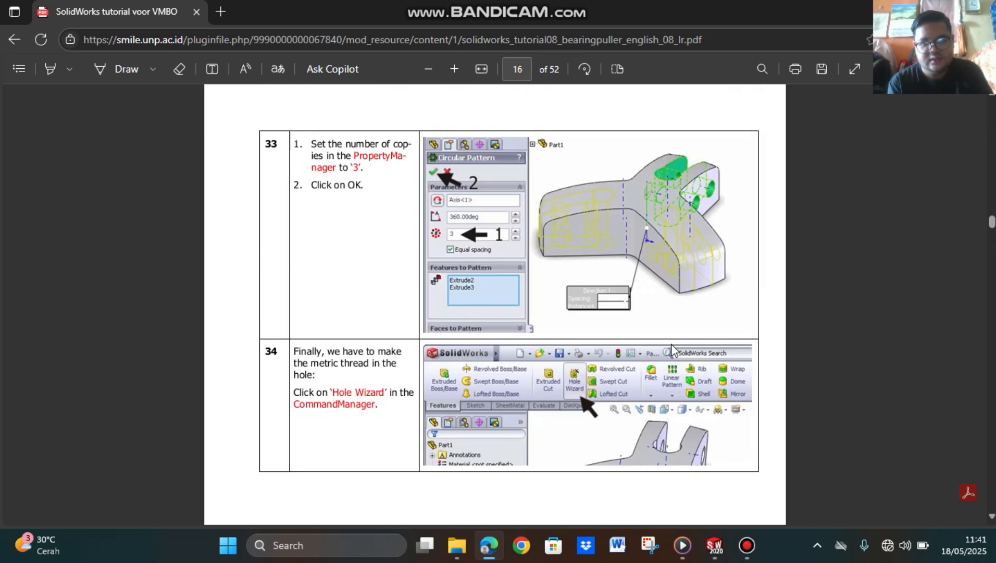
pyautogui.scroll(20, 672, 347)
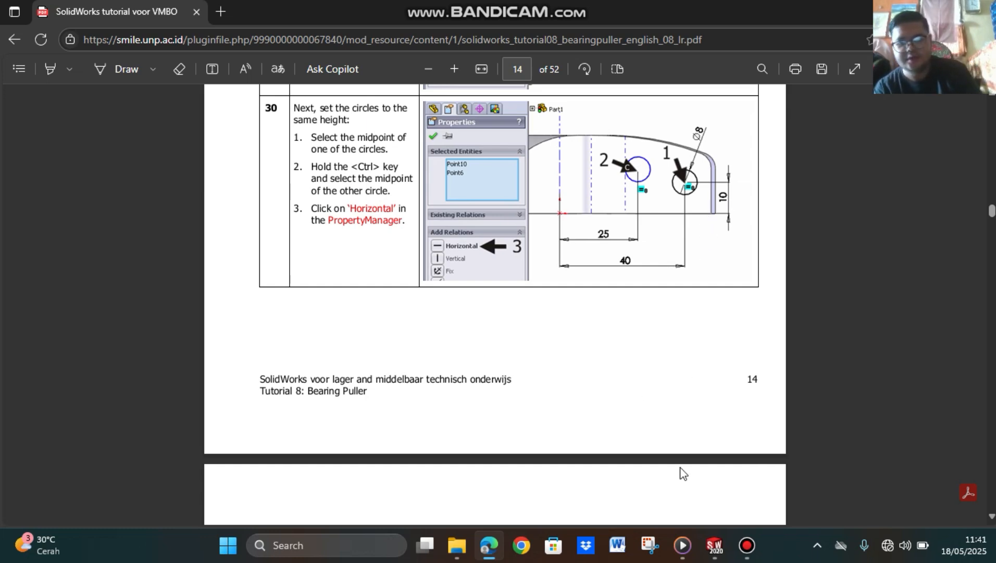
# Step: Switch to SOLIDWORKS and sketch two circles on the arm's side, about 12.3 mm in diameter near the outer end and 11.2 mm closer in
pyautogui.click(716, 545)
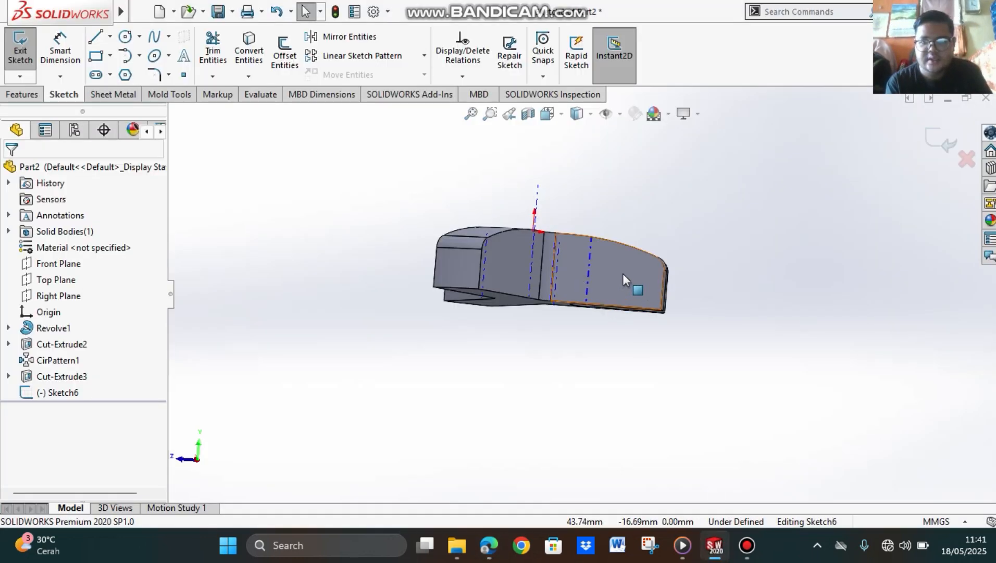
pyautogui.click(561, 114)
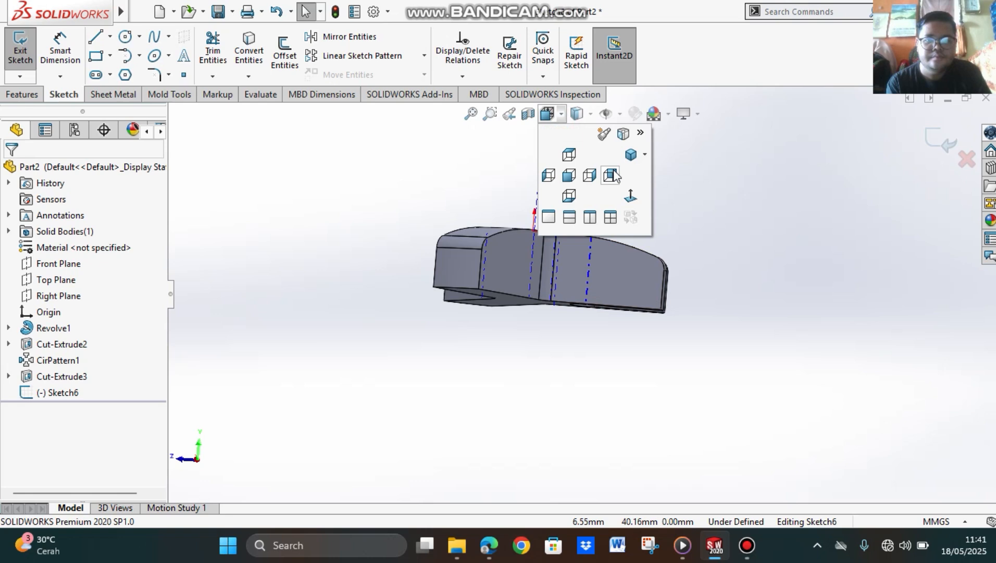
pyautogui.click(637, 201)
pyautogui.scroll(-2, 666, 277)
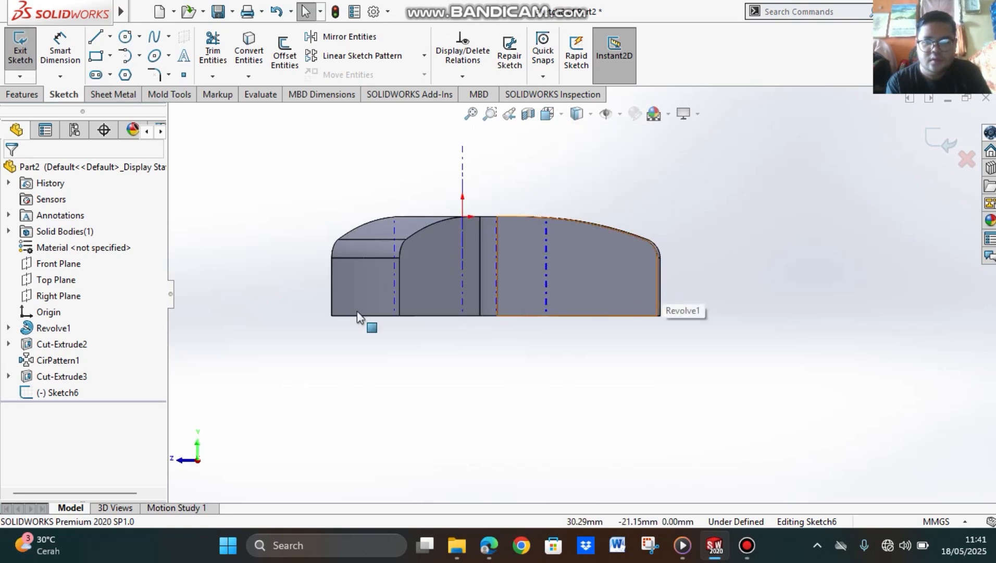
pyautogui.click(139, 37)
pyautogui.click(143, 54)
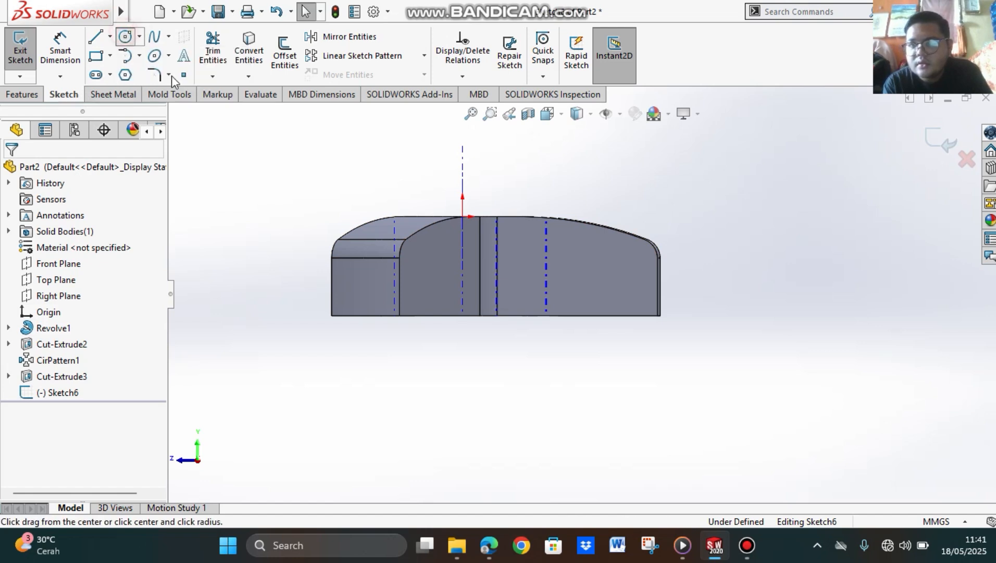
pyautogui.click(607, 265)
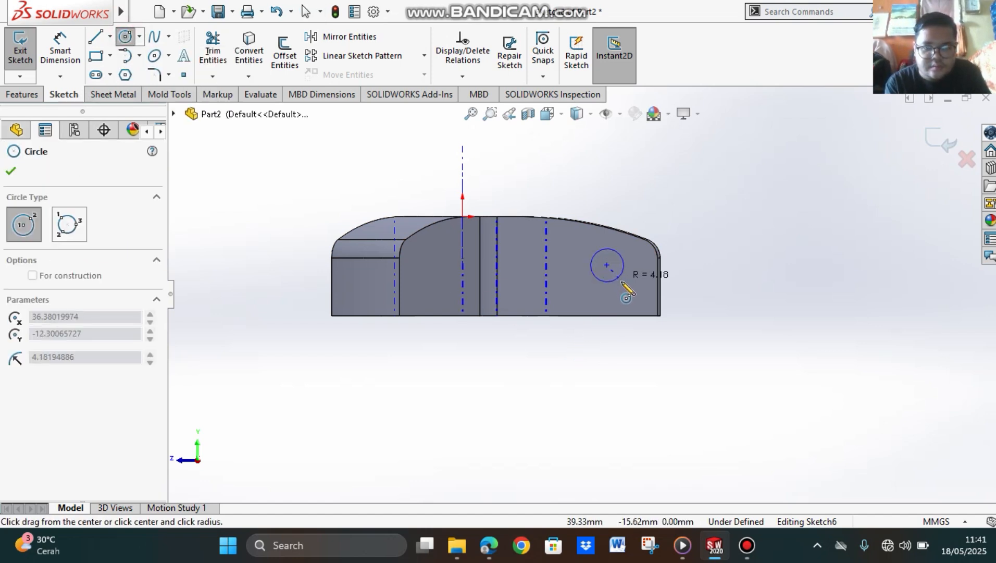
pyautogui.click(625, 285)
pyautogui.click(509, 247)
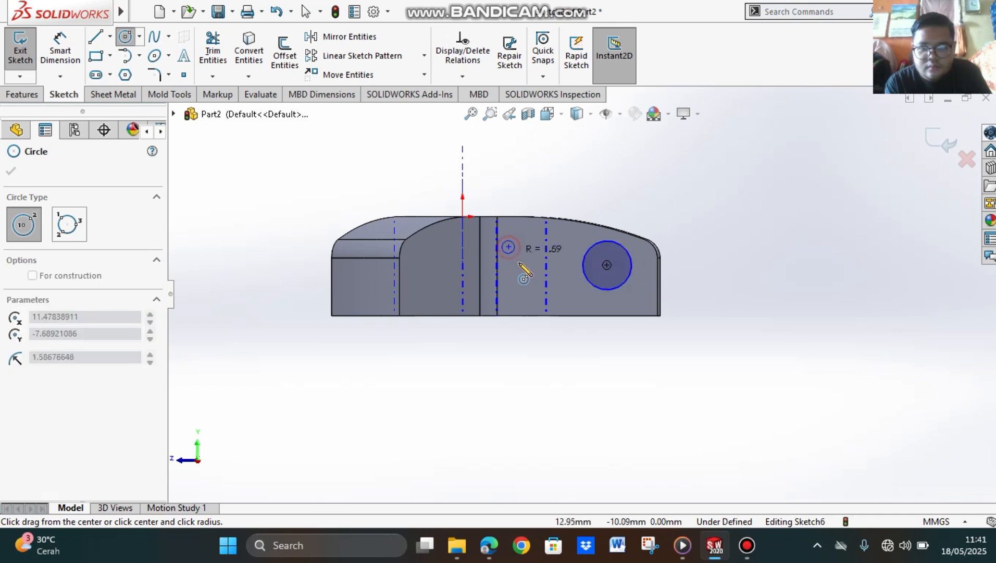
pyautogui.click(524, 263)
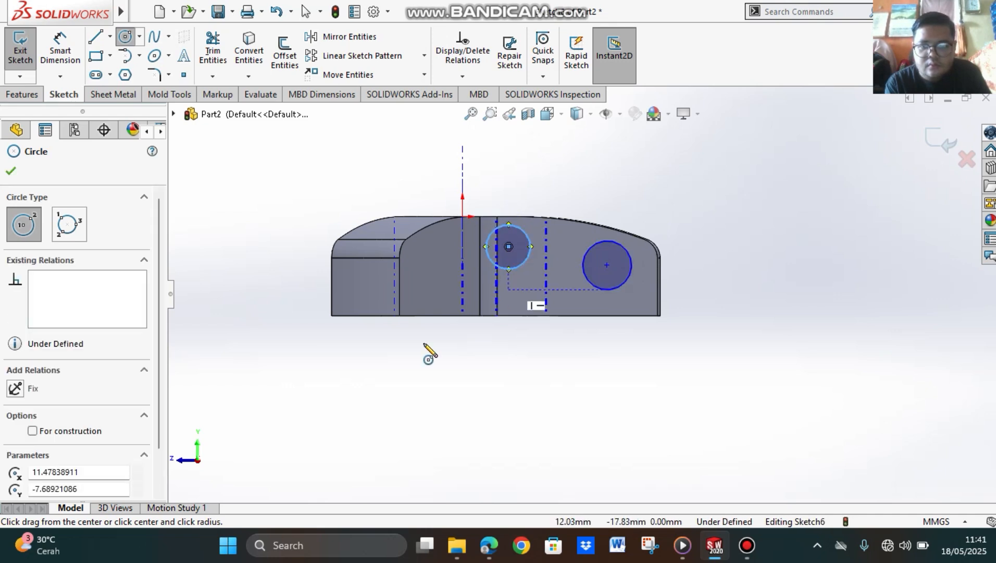
pyautogui.click(12, 172)
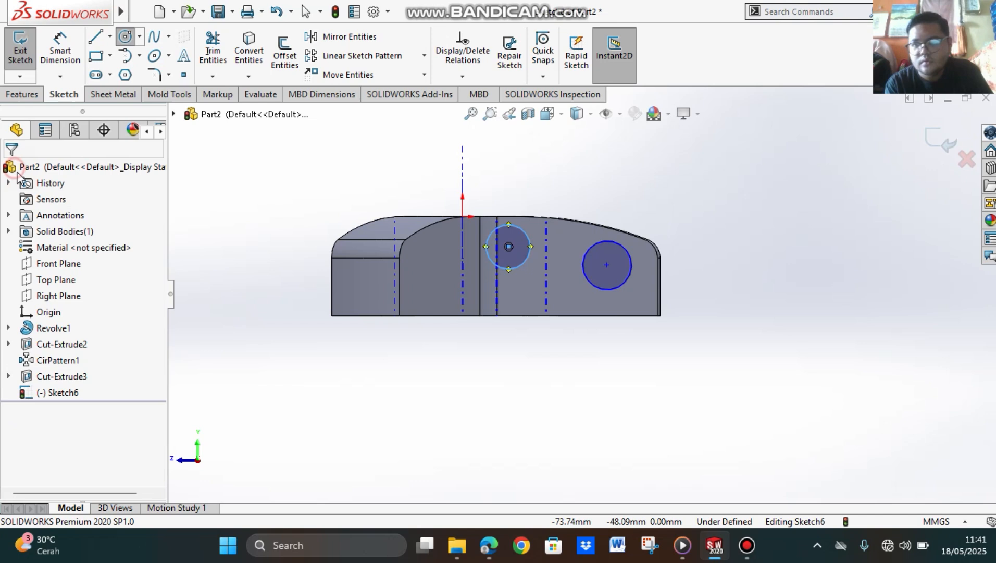
# Step: Dimension the outer circle's diameter and set it to 8 mm
pyautogui.click(523, 260)
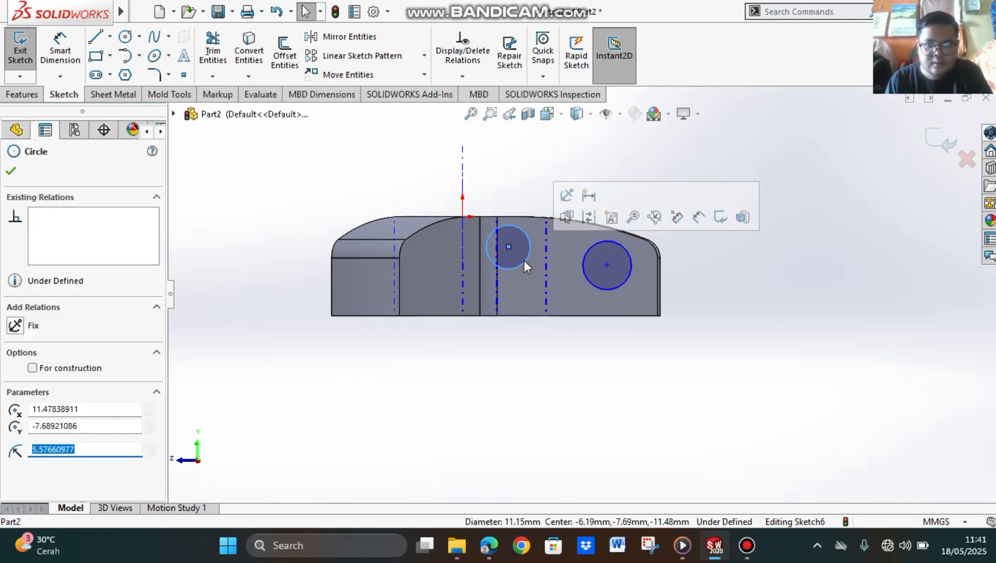
pyautogui.click(630, 256)
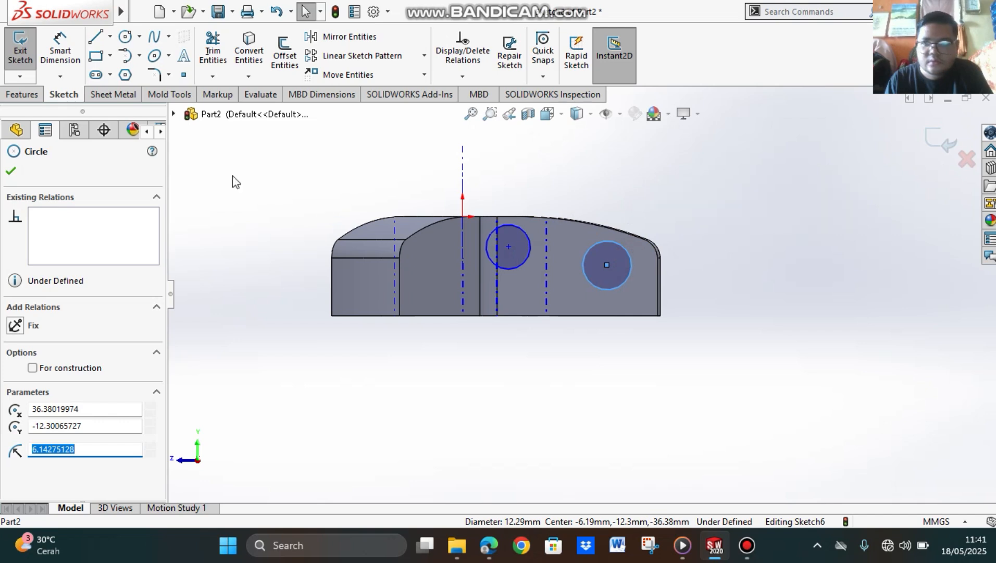
pyautogui.click(58, 50)
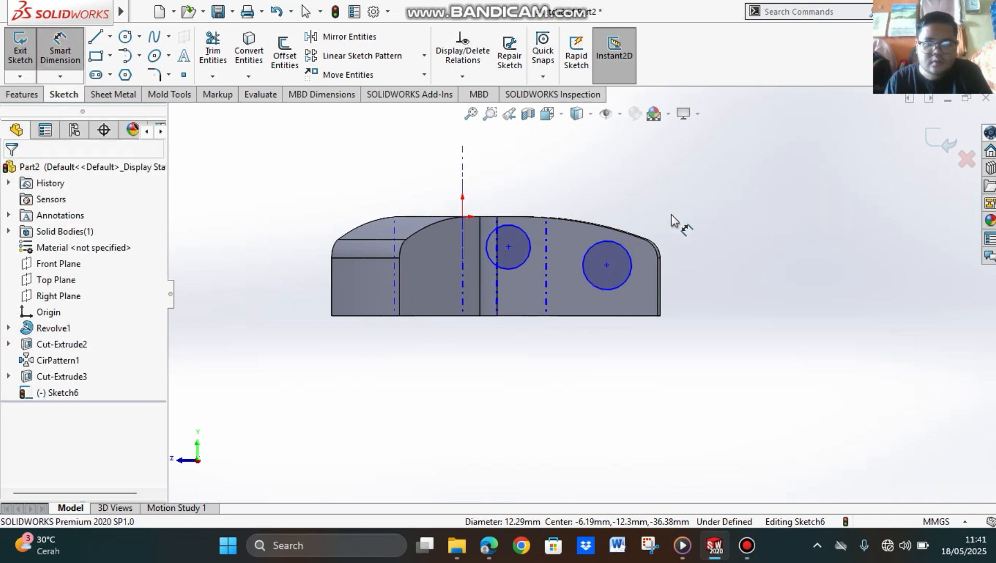
pyautogui.click(630, 259)
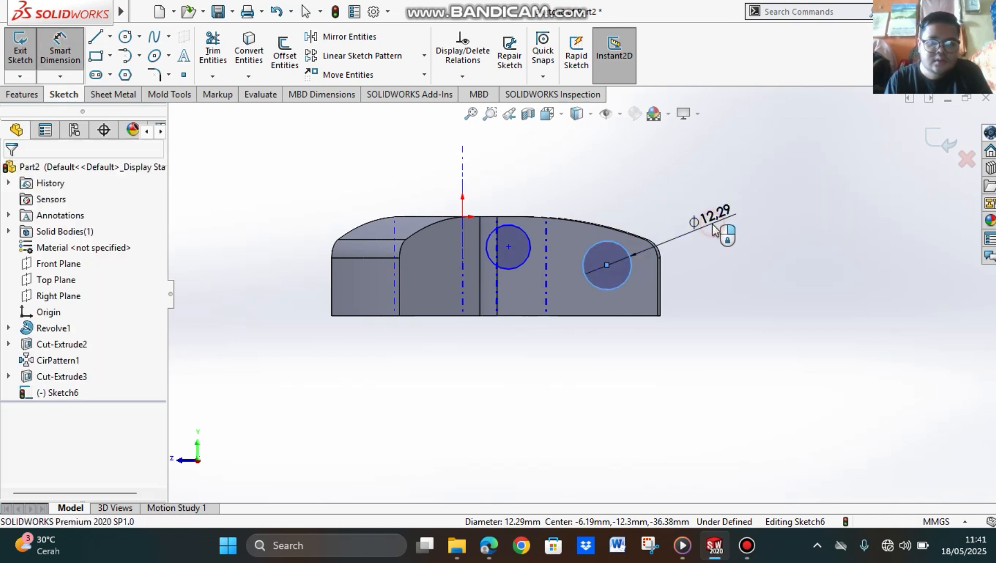
pyautogui.click(714, 229)
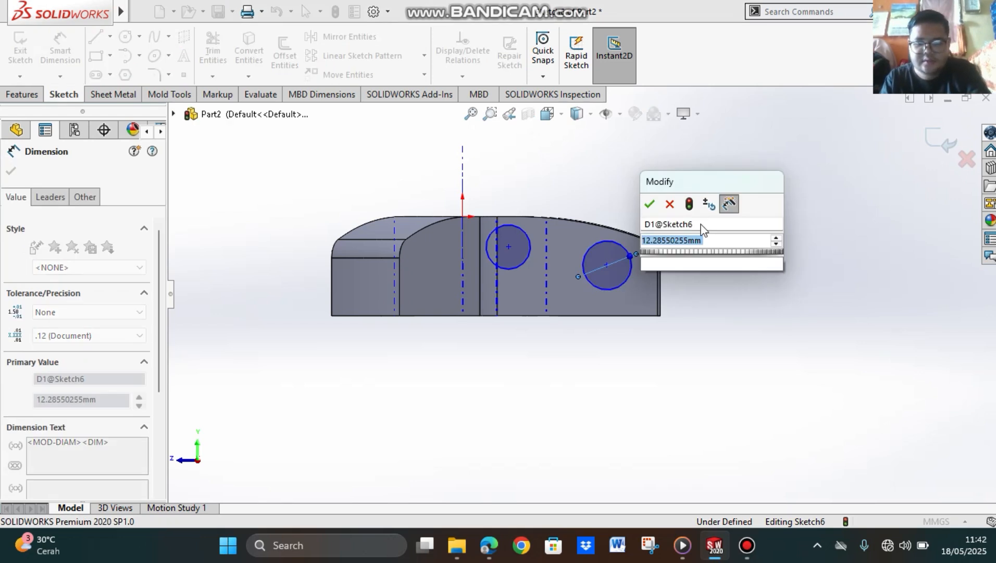
pyautogui.press('Return')
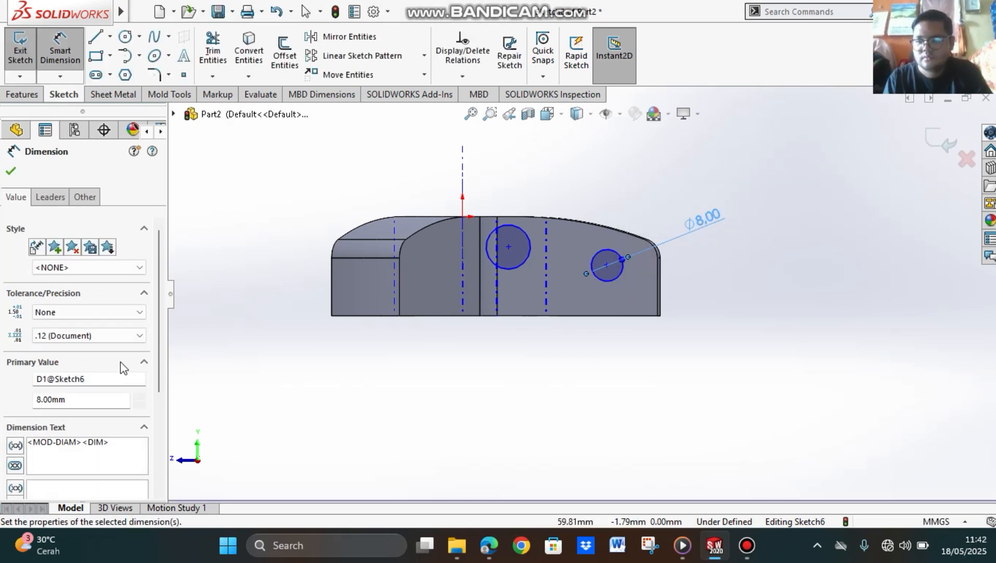
pyautogui.click(11, 170)
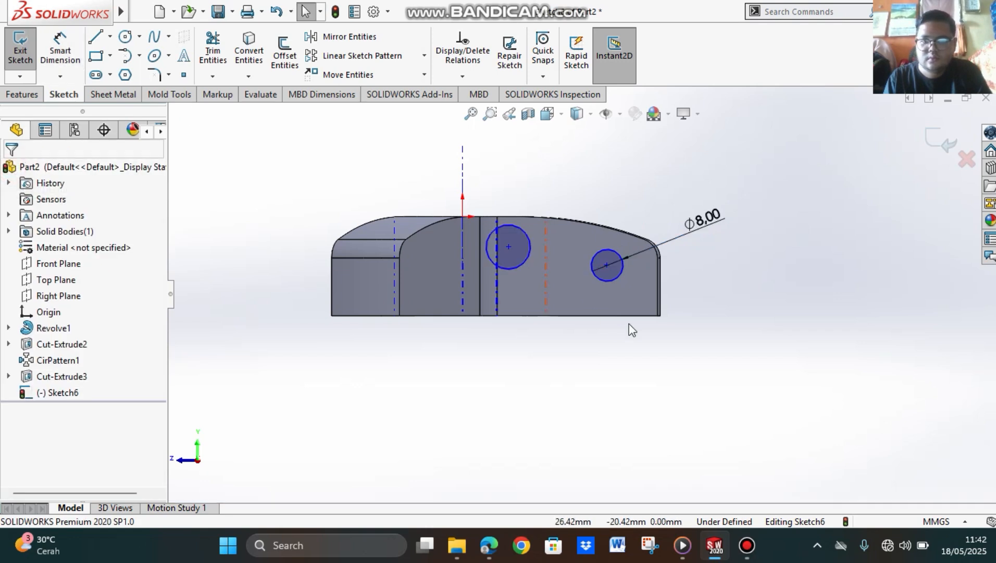
# Step: Add an Equal relation between the outer and inner circles
pyautogui.click(615, 279)
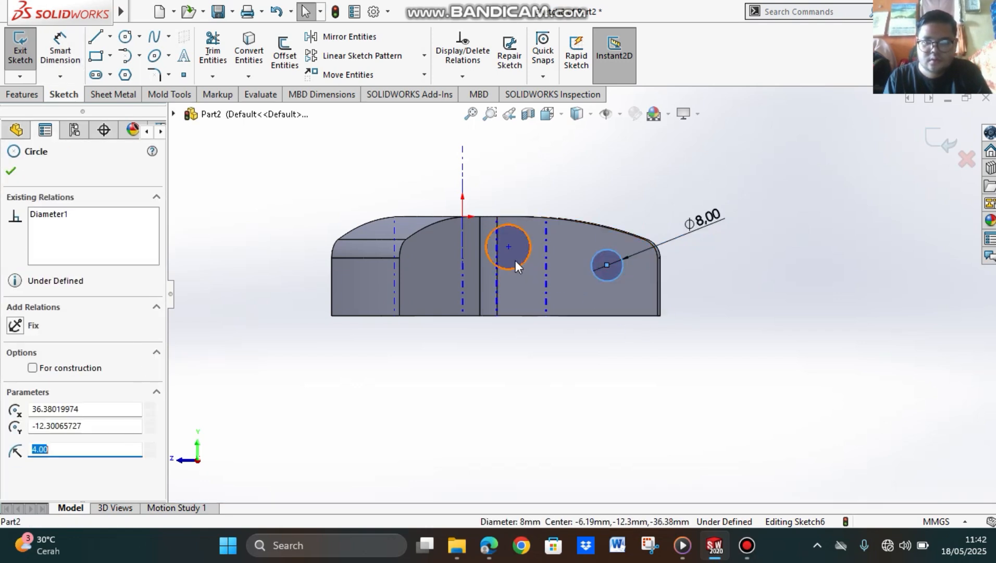
pyautogui.keyDown('ctrl'); pyautogui.click(521, 265); pyautogui.keyUp('ctrl')
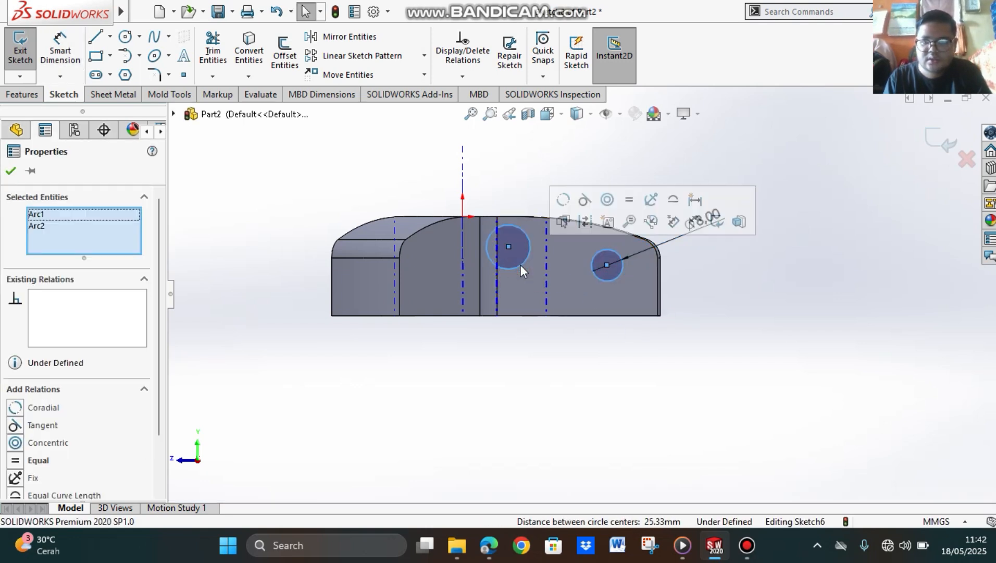
pyautogui.click(38, 460)
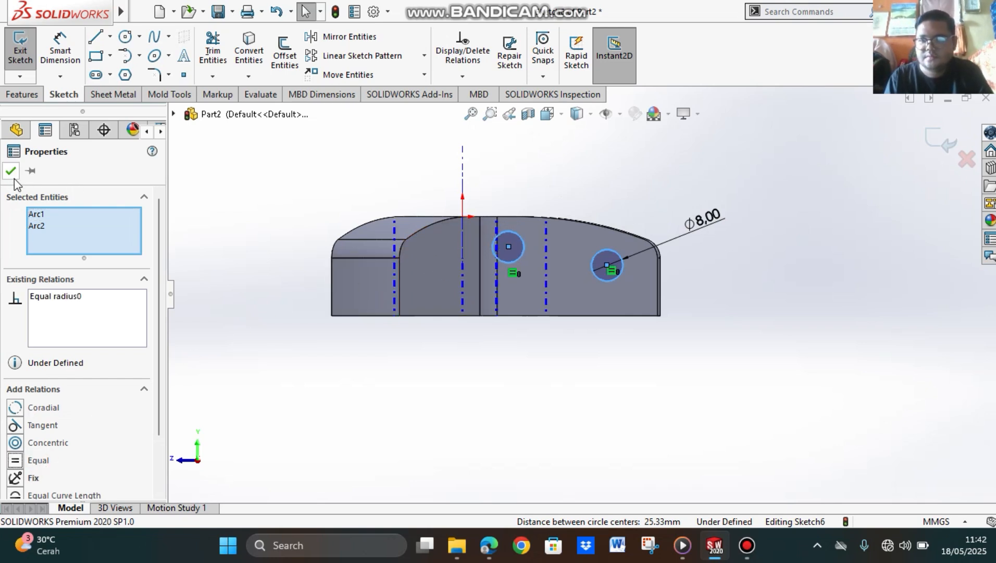
pyautogui.click(11, 171)
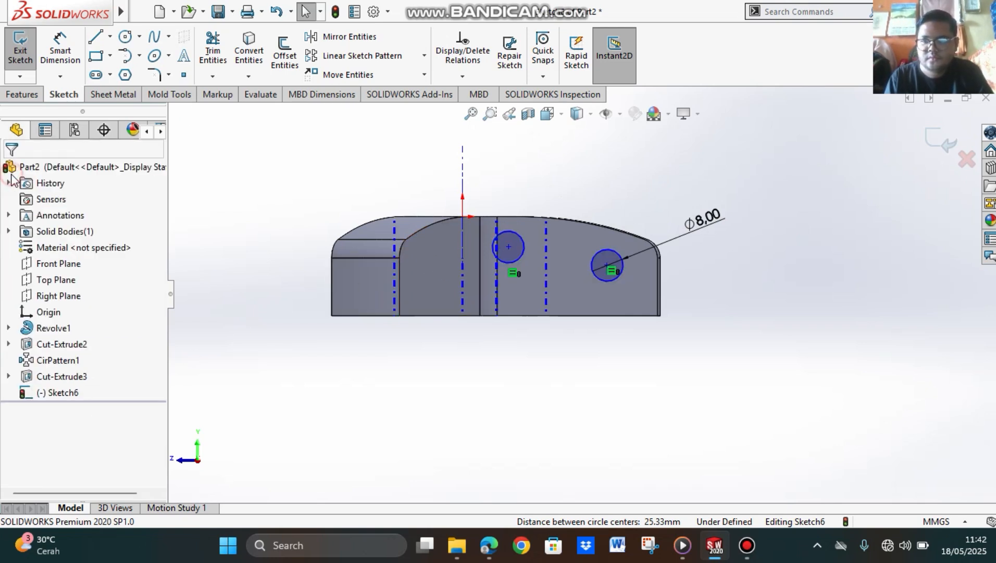
pyautogui.click(608, 261)
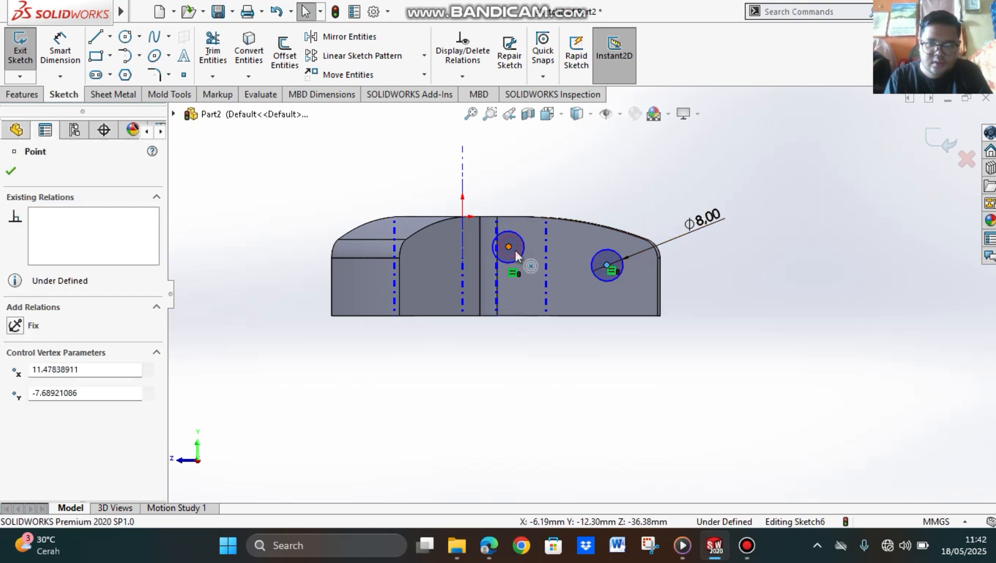
pyautogui.keyDown('ctrl'); pyautogui.click(515, 250); pyautogui.keyUp('ctrl')
pyautogui.click(609, 264)
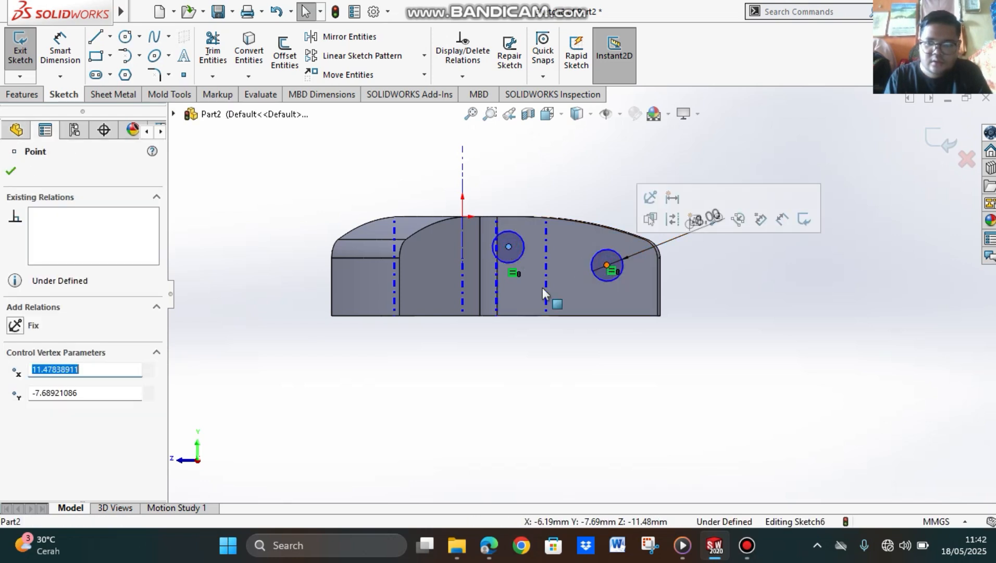
pyautogui.click(9, 174)
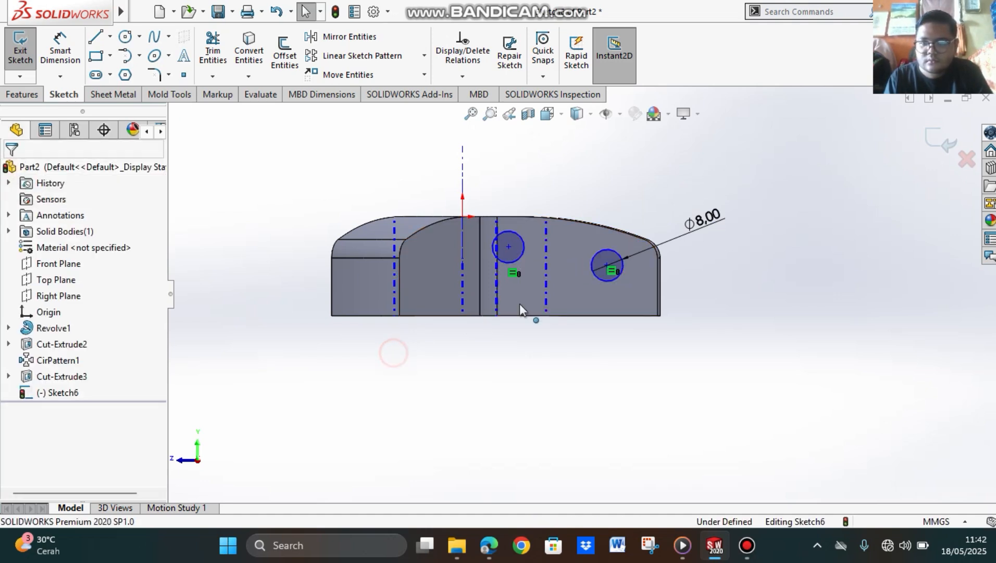
# Step: Add a Horizontal relation between the centre points of the two circles
pyautogui.click(509, 248)
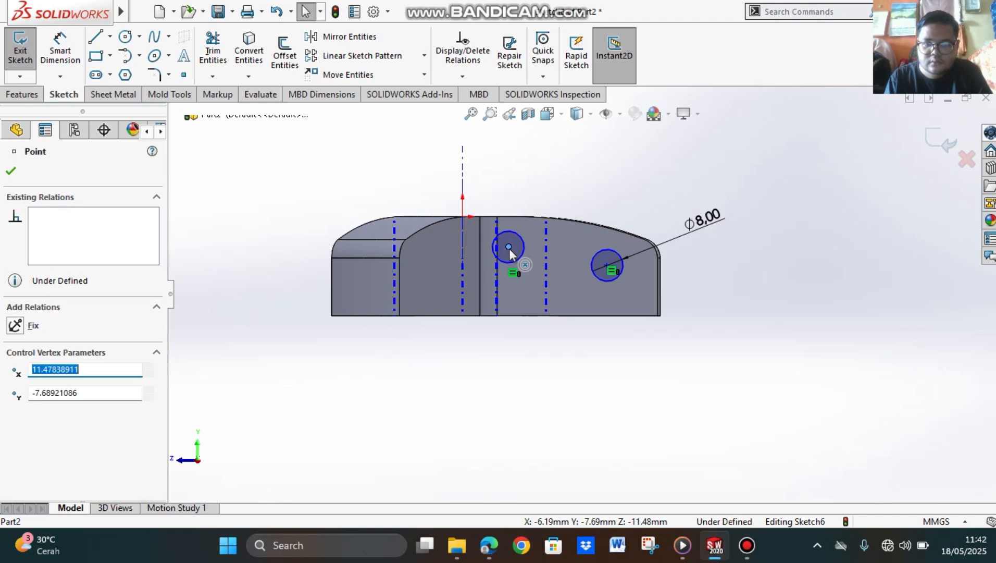
pyautogui.click(606, 265)
pyautogui.keyDown('ctrl'); pyautogui.click(607, 266); pyautogui.keyUp('ctrl')
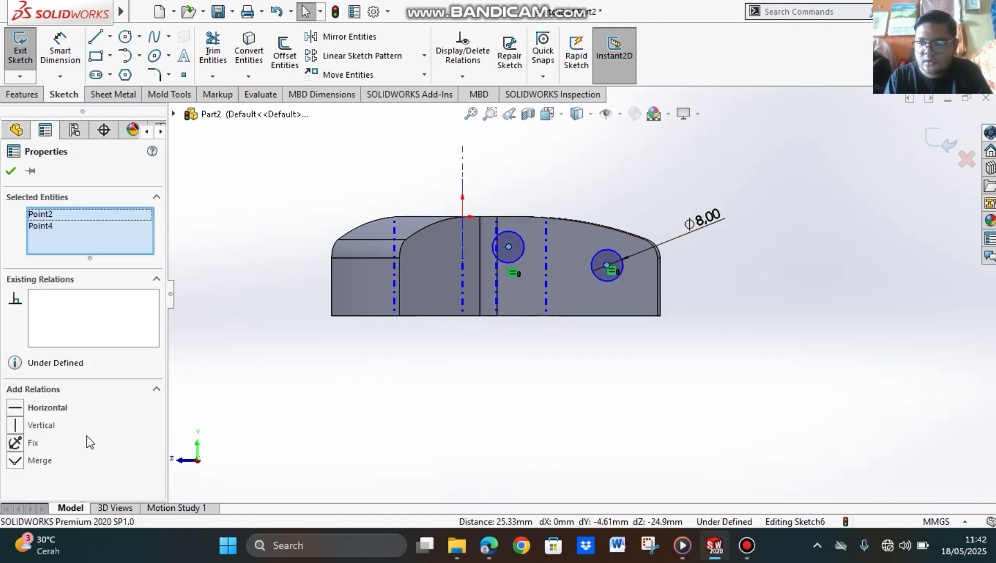
pyautogui.click(47, 409)
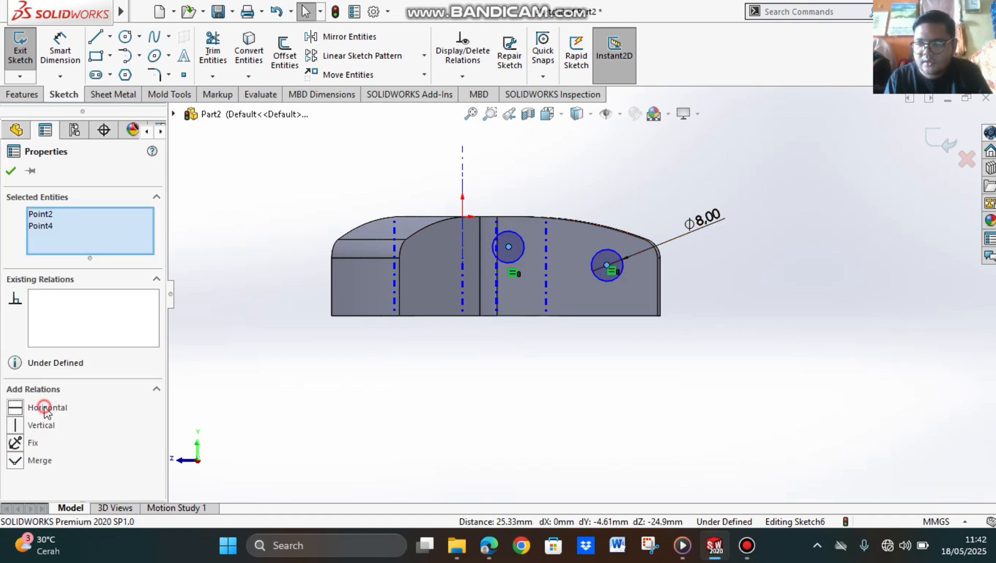
pyautogui.click(693, 394)
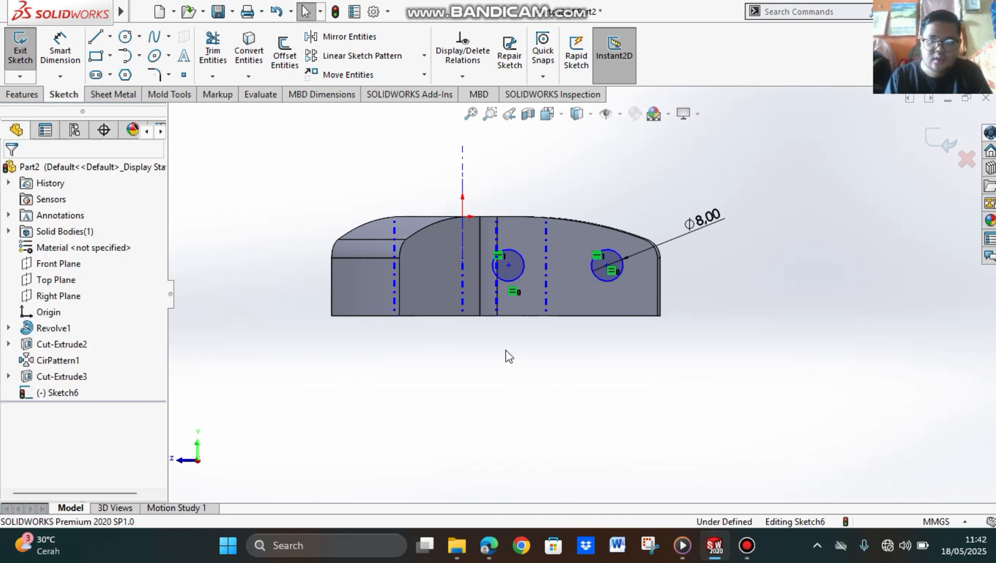
# Step: Dimension the horizontal distance from the bridge's central axis to the inner circle's centre and set it to 25 mm
pyautogui.click(140, 11)
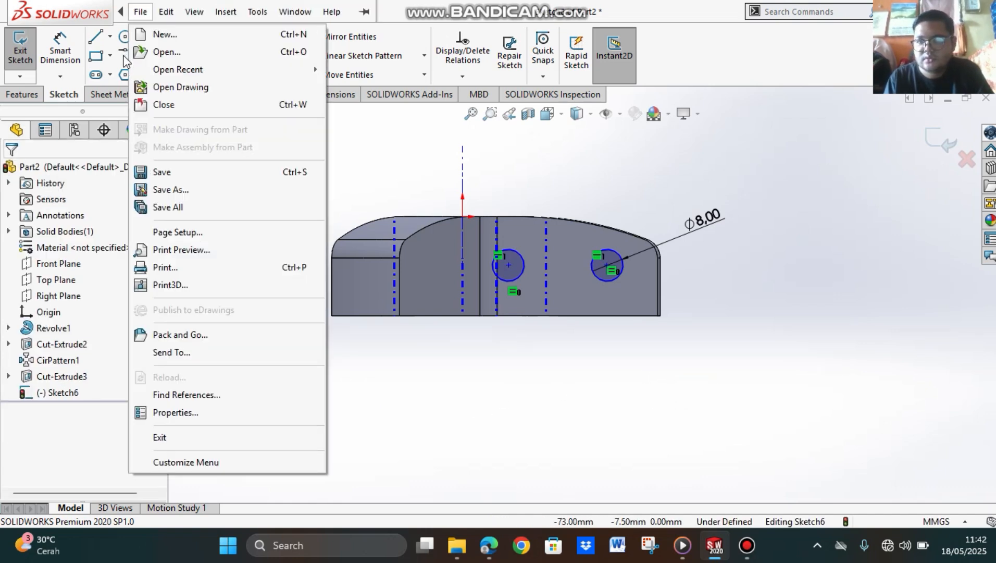
pyautogui.click(58, 51)
pyautogui.click(57, 51)
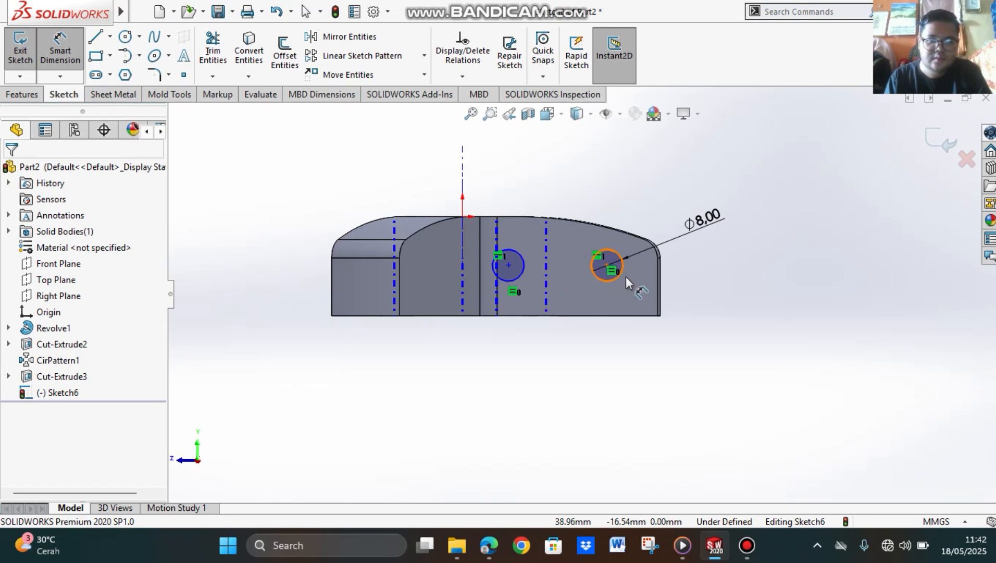
pyautogui.click(462, 312)
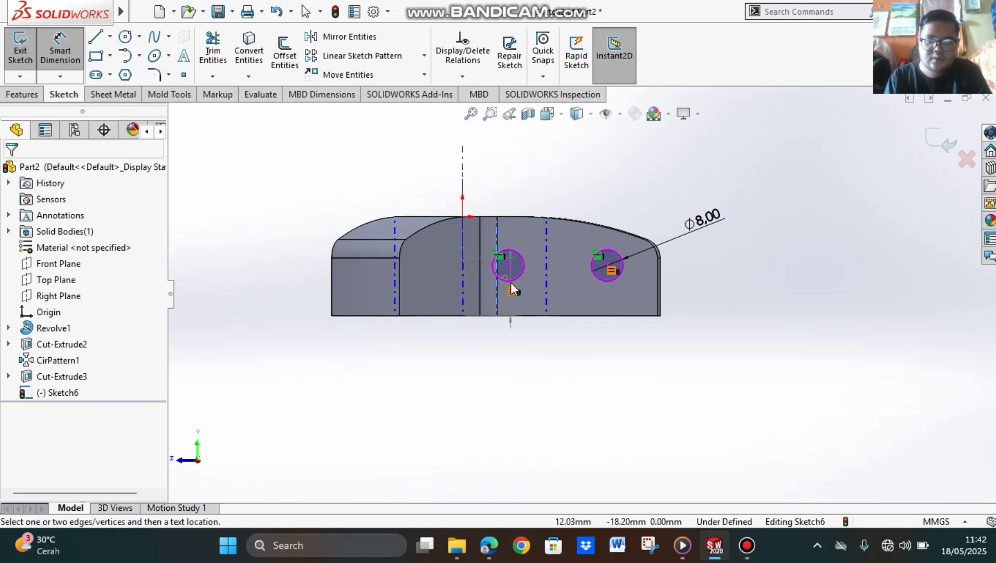
pyautogui.click(509, 265)
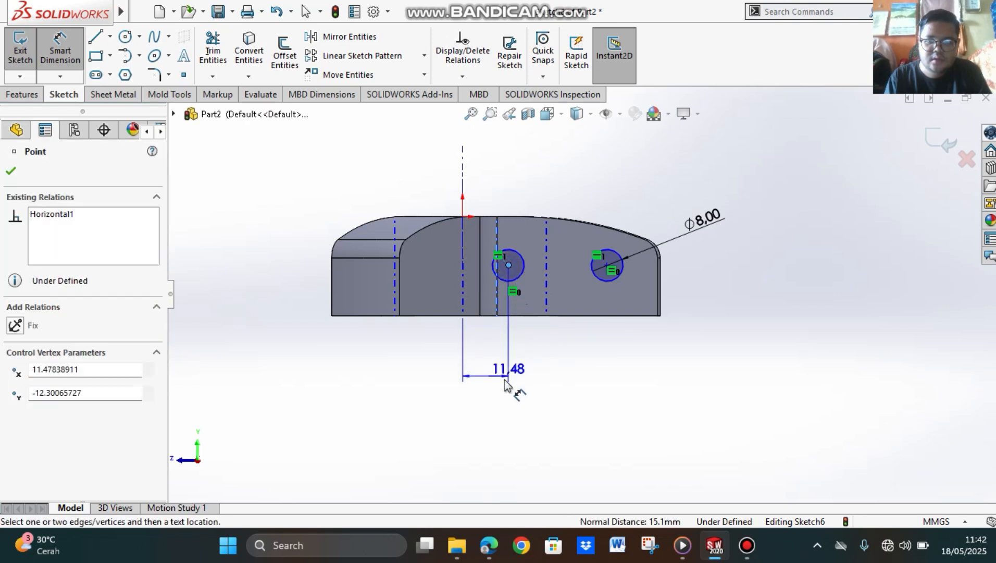
pyautogui.click(501, 385)
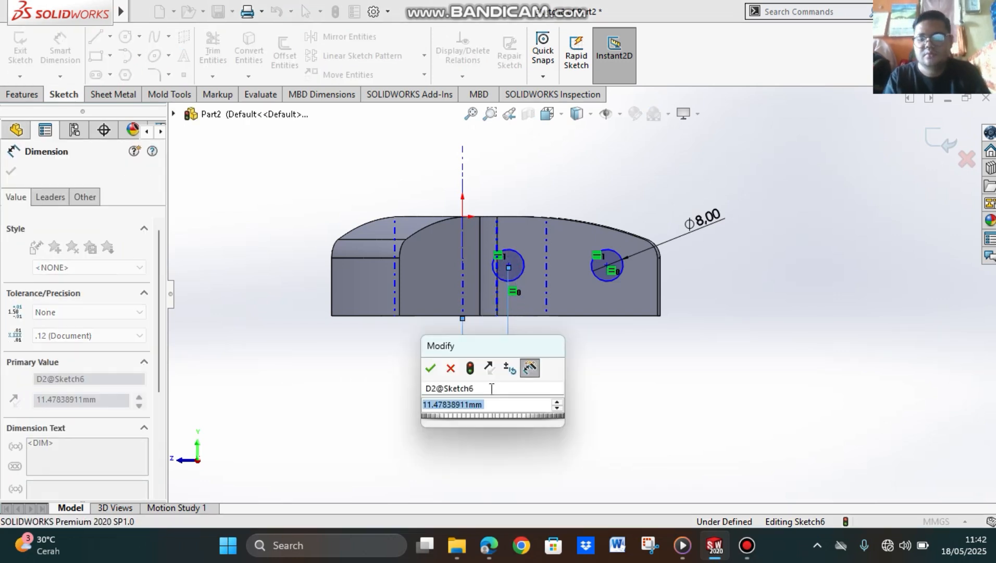
pyautogui.write('25')
pyautogui.press('Return')
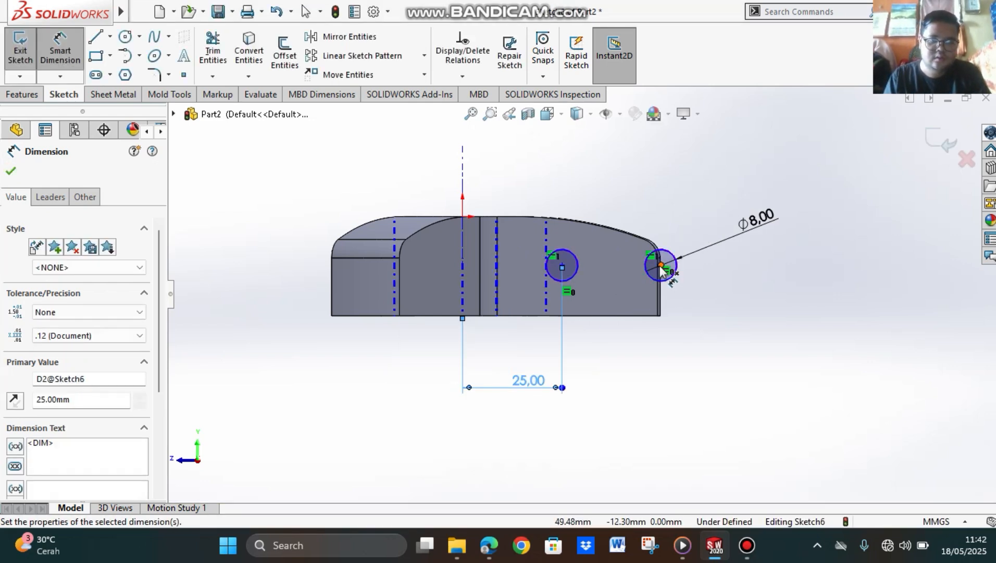
# Step: Dimension the horizontal distance from the bridge's central axis to the outer circle's centre and set it to 40 mm
pyautogui.click(662, 266)
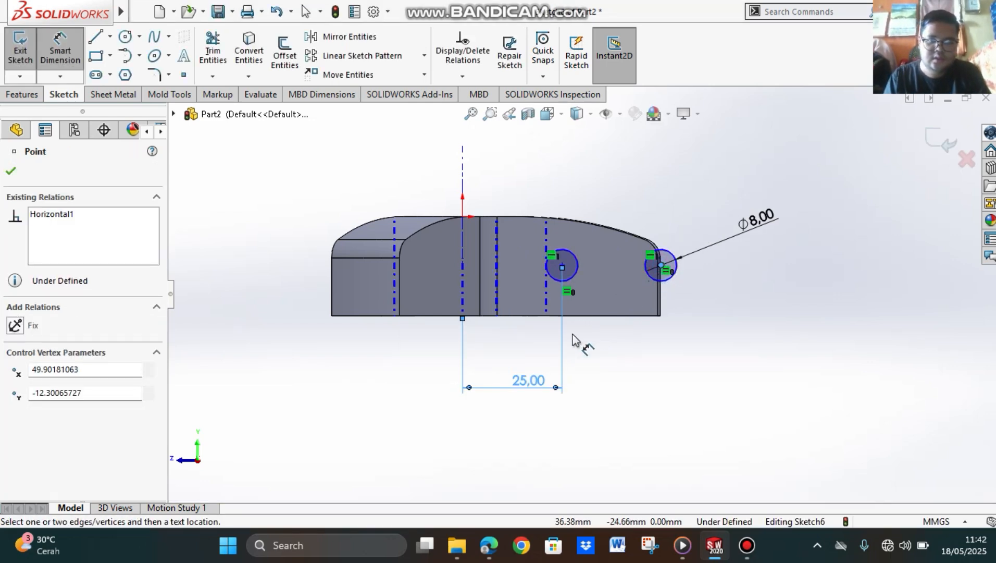
pyautogui.click(463, 304)
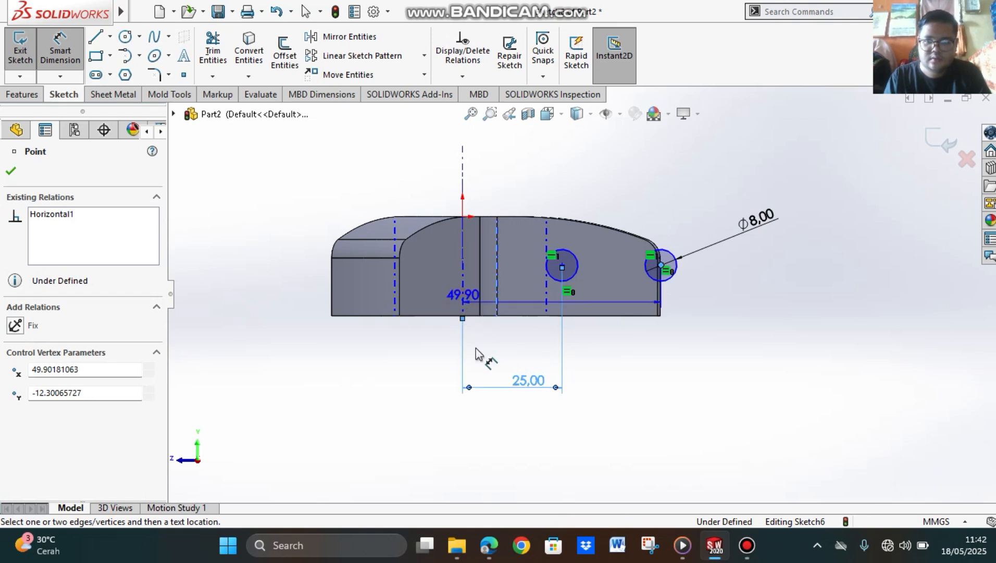
pyautogui.click(556, 457)
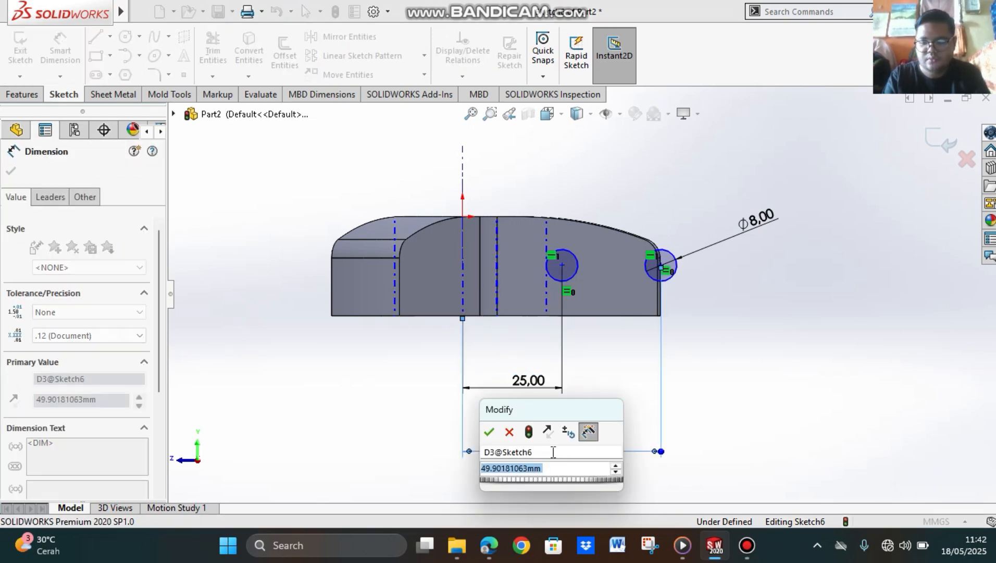
pyautogui.write('40')
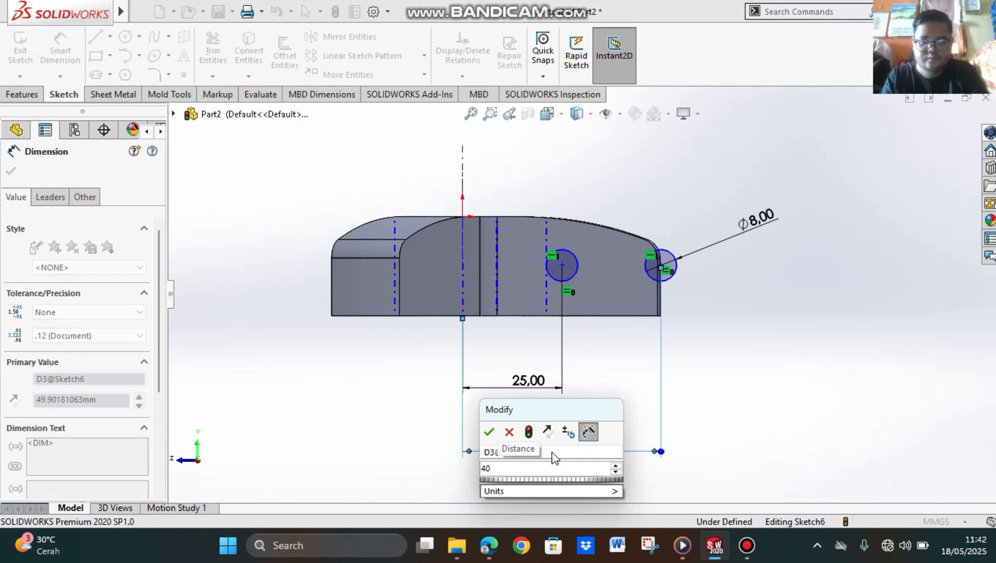
pyautogui.press('Return')
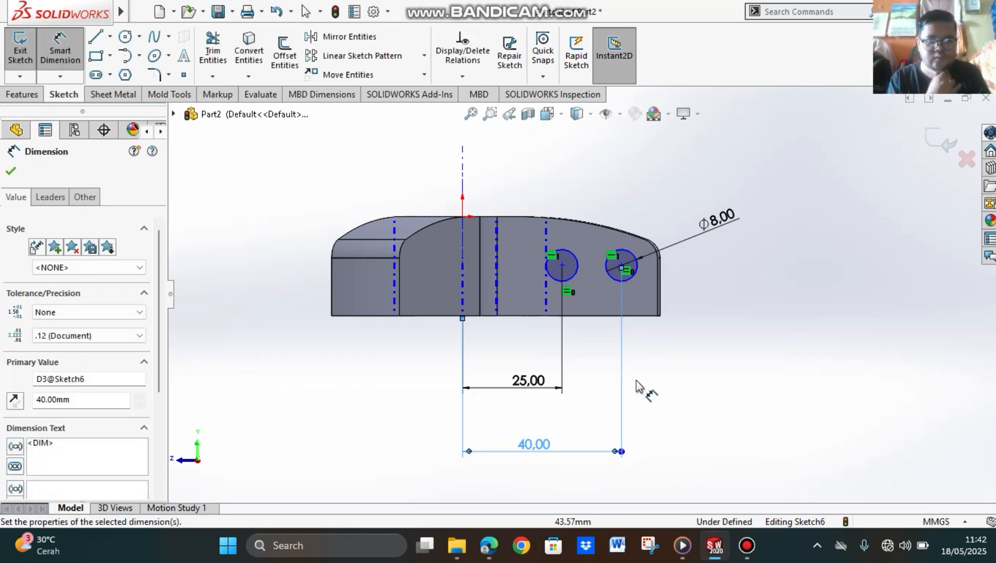
# Step: Dimension the outer circle's height above the bridge's bottom edge as 10 mm and check the sketch against the PDF tutorial
pyautogui.click(627, 279)
pyautogui.click(633, 315)
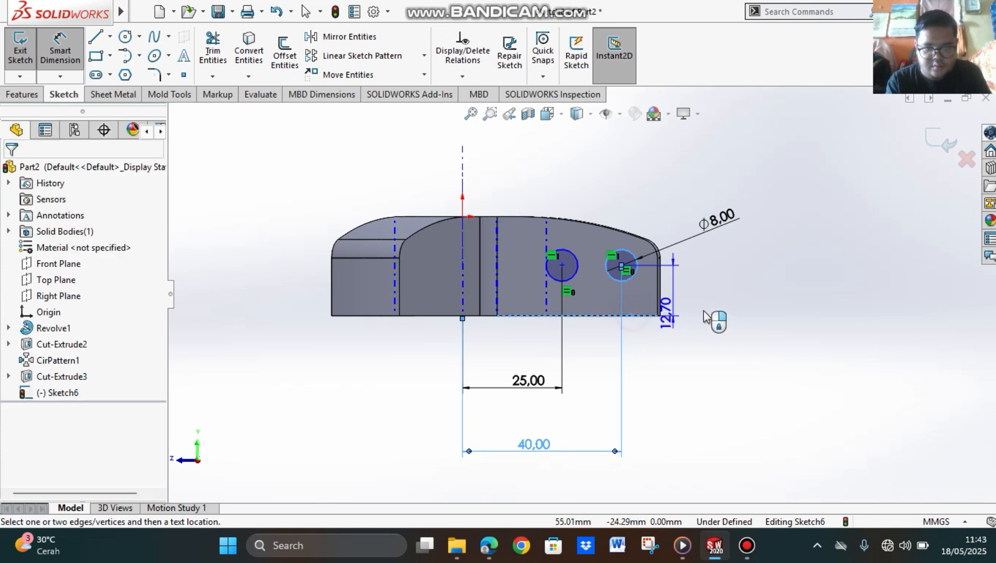
pyautogui.click(746, 305)
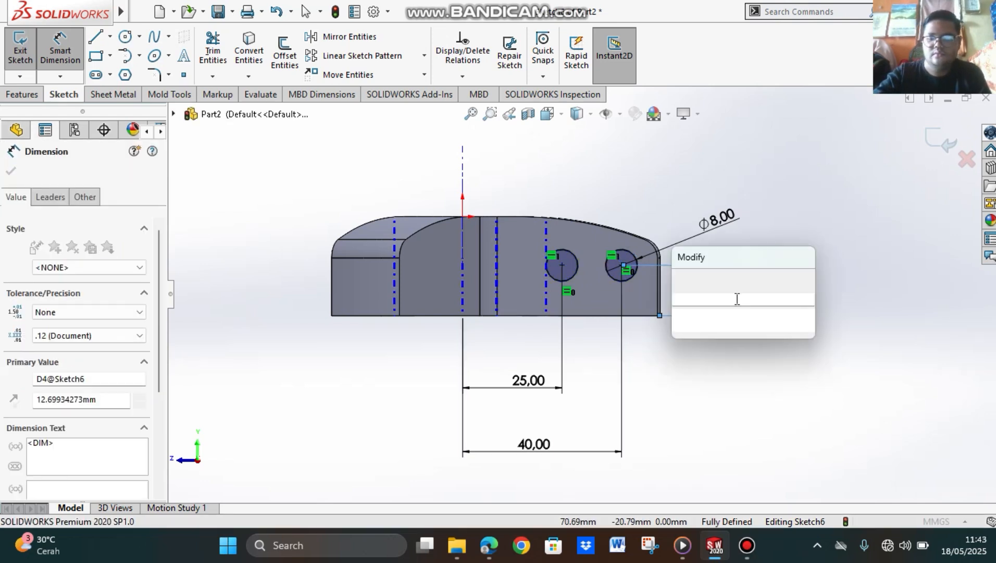
pyautogui.write('10')
pyautogui.press('Return')
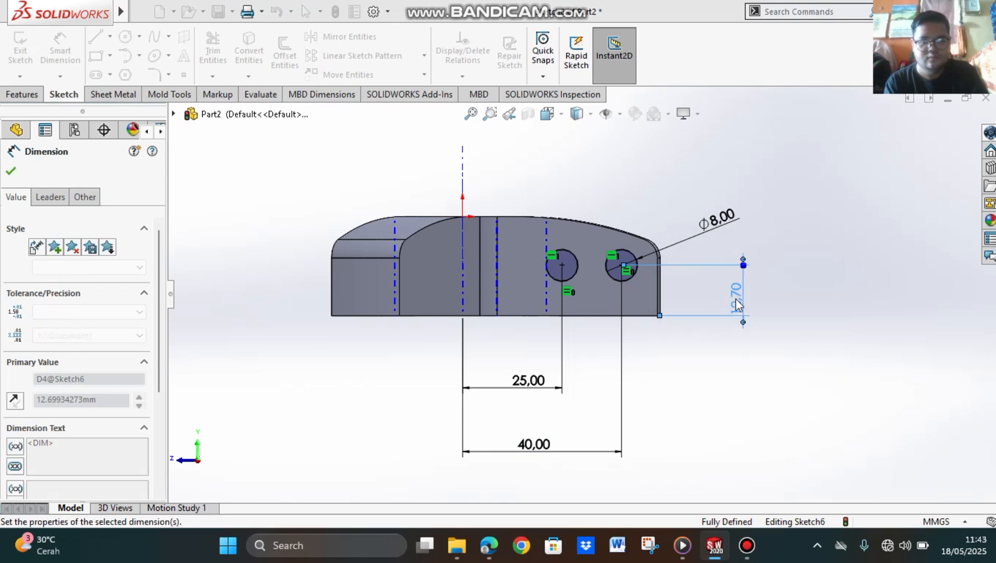
pyautogui.click(489, 545)
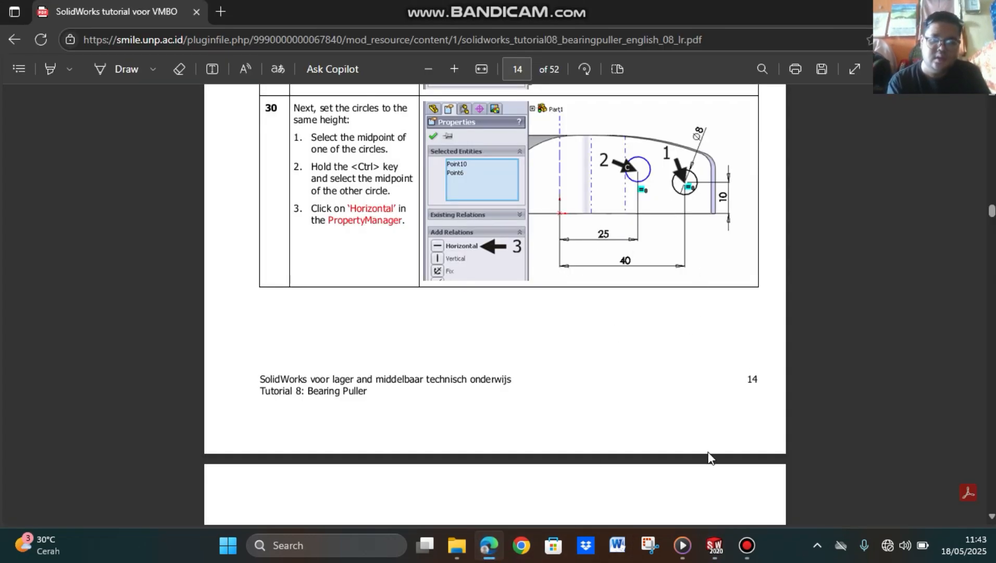
pyautogui.click(715, 545)
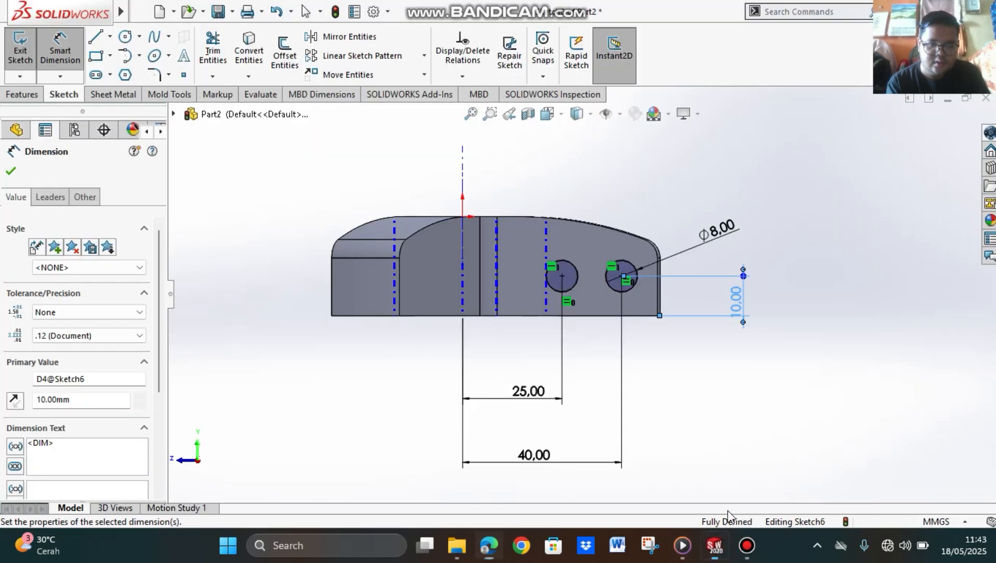
pyautogui.click(770, 401)
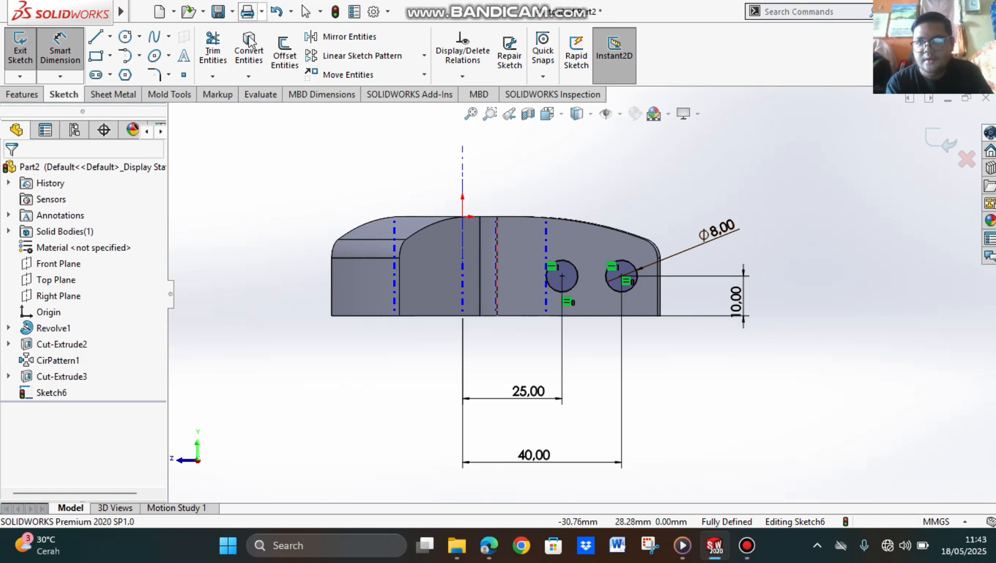
# Step: Cut-extrude the two circles Through All to make the cross holes in the slotted arm
pyautogui.click(22, 95)
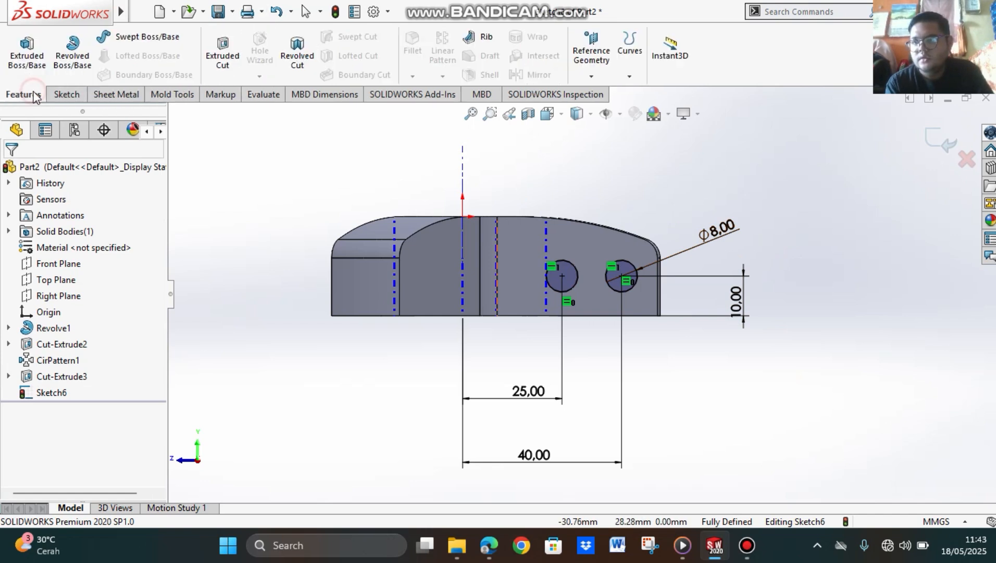
pyautogui.click(225, 58)
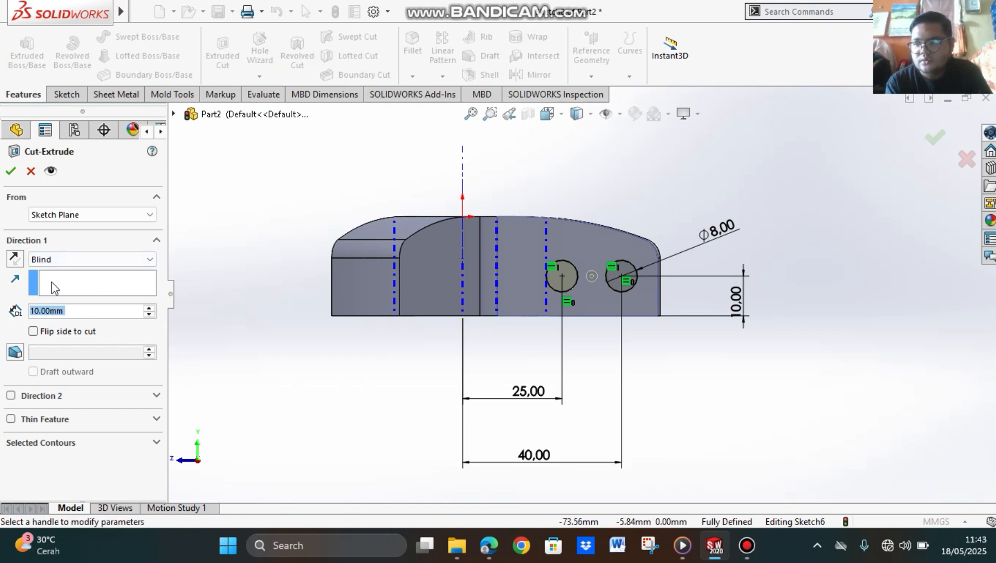
pyautogui.click(87, 260)
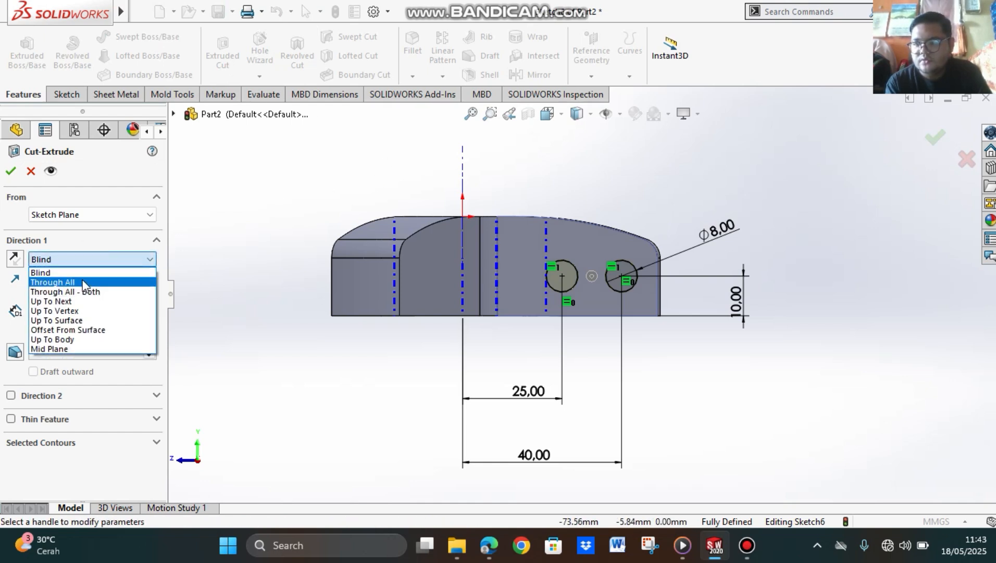
pyautogui.click(80, 282)
pyautogui.moveTo(861, 339)
pyautogui.mouseDown(button='middle')
pyautogui.moveTo(821, 343)
pyautogui.moveTo(809, 356)
pyautogui.moveTo(822, 347)
pyautogui.moveTo(782, 408)
pyautogui.moveTo(785, 451)
pyautogui.moveTo(825, 413)
pyautogui.moveTo(783, 414)
pyautogui.mouseUp(button='middle')
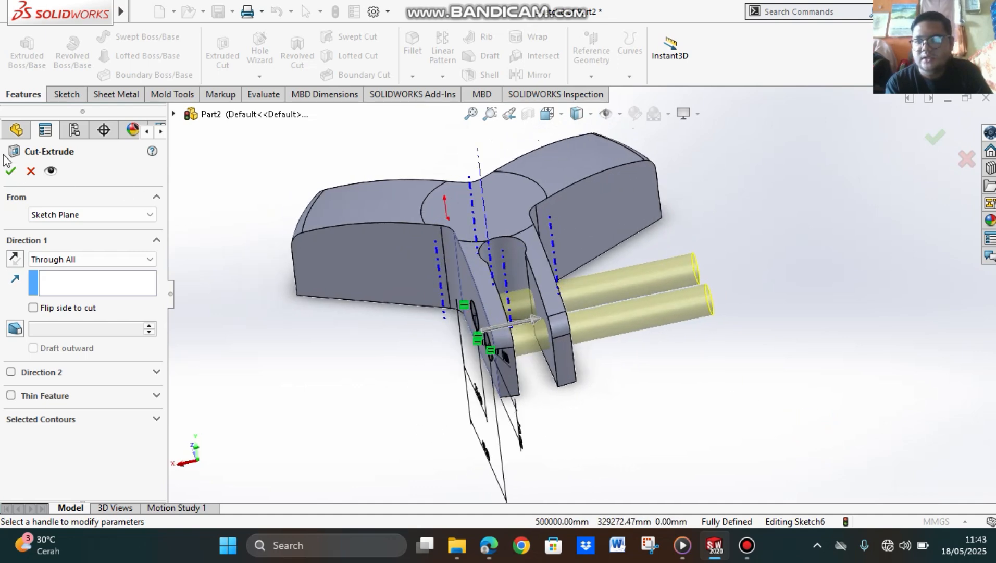
pyautogui.click(11, 172)
# Step: Circular-pattern the arm's slot cut and cross-hole cut about the bridge's central axis with 3 equally spaced instances over 360 degrees
pyautogui.moveTo(747, 383); pyautogui.dragTo(689, 302, button='middle')
pyautogui.click(577, 114)
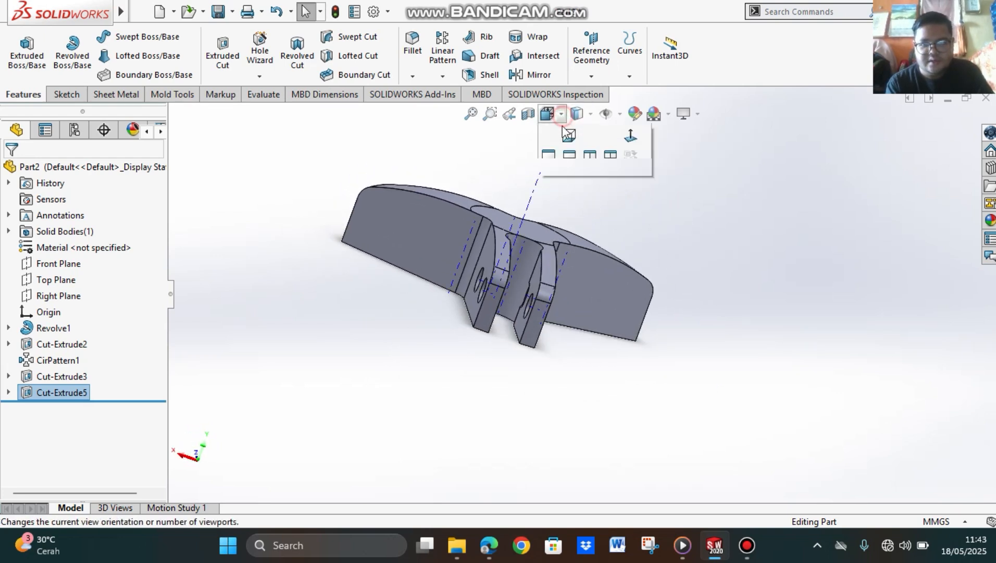
pyautogui.click(631, 201)
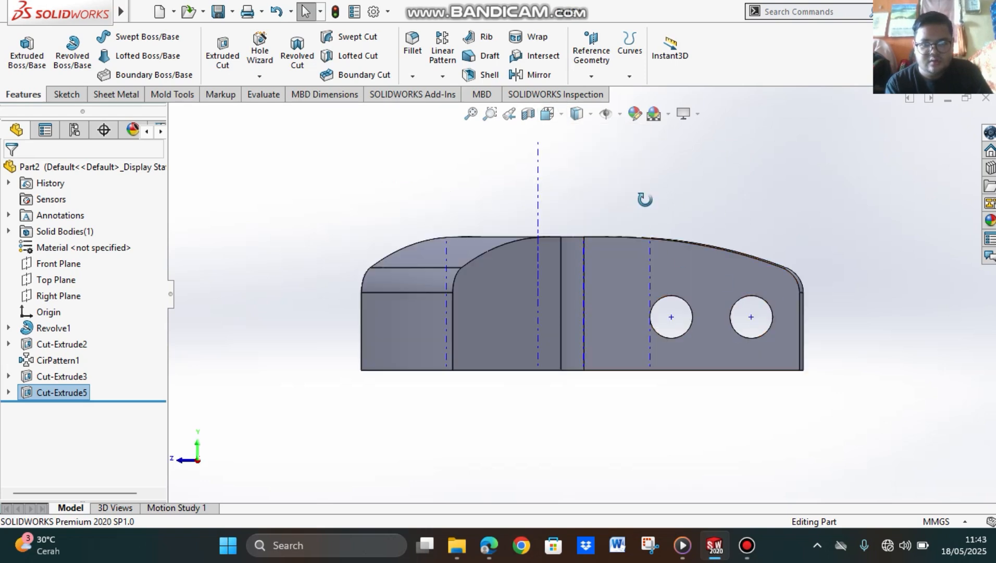
pyautogui.moveTo(645, 196); pyautogui.dragTo(731, 285, button='middle')
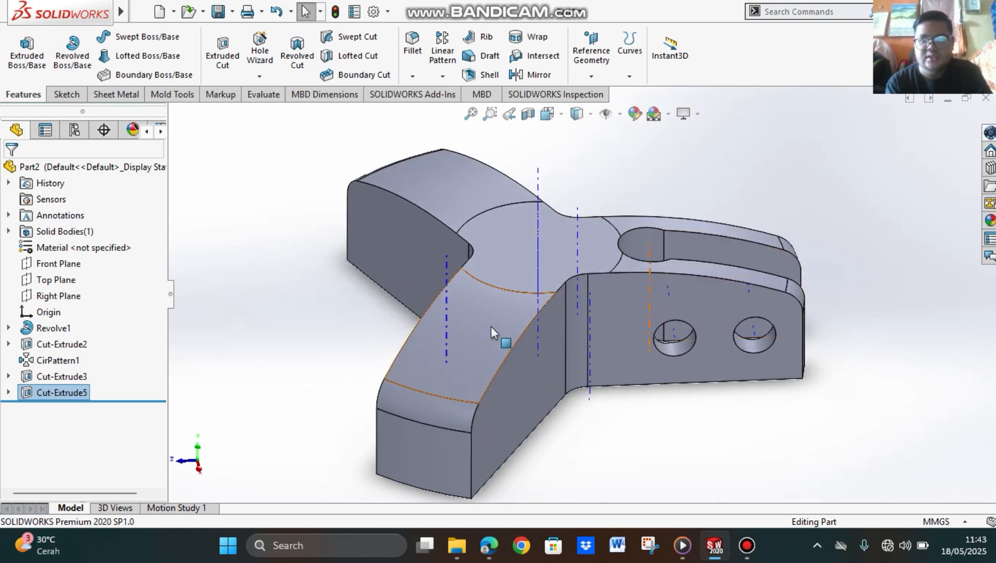
pyautogui.click(447, 77)
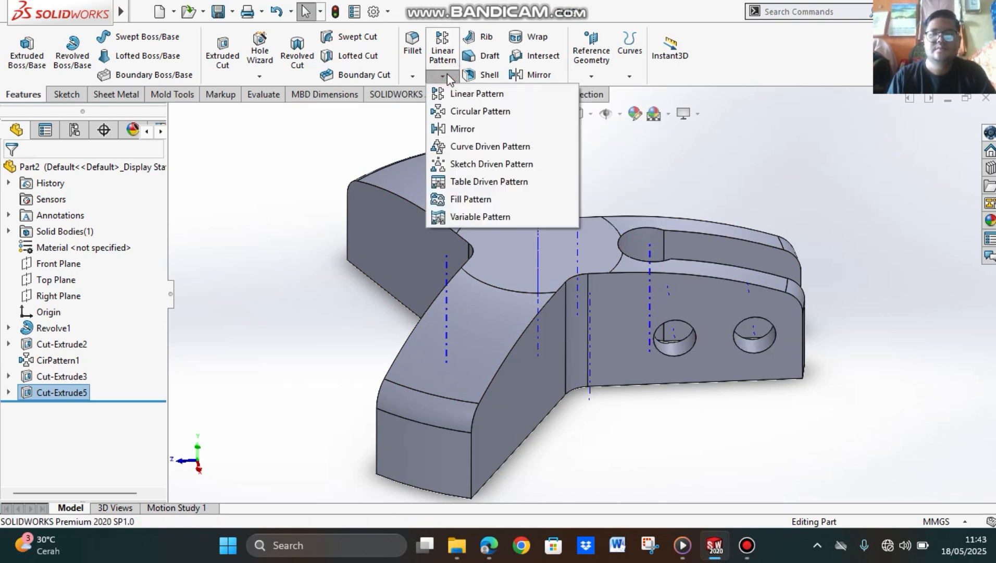
pyautogui.click(494, 118)
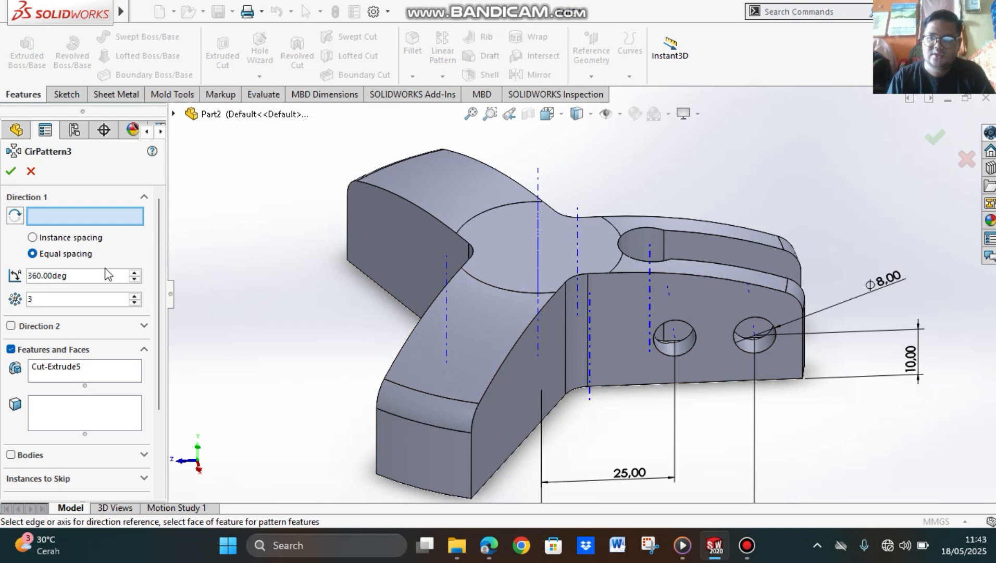
pyautogui.click(537, 180)
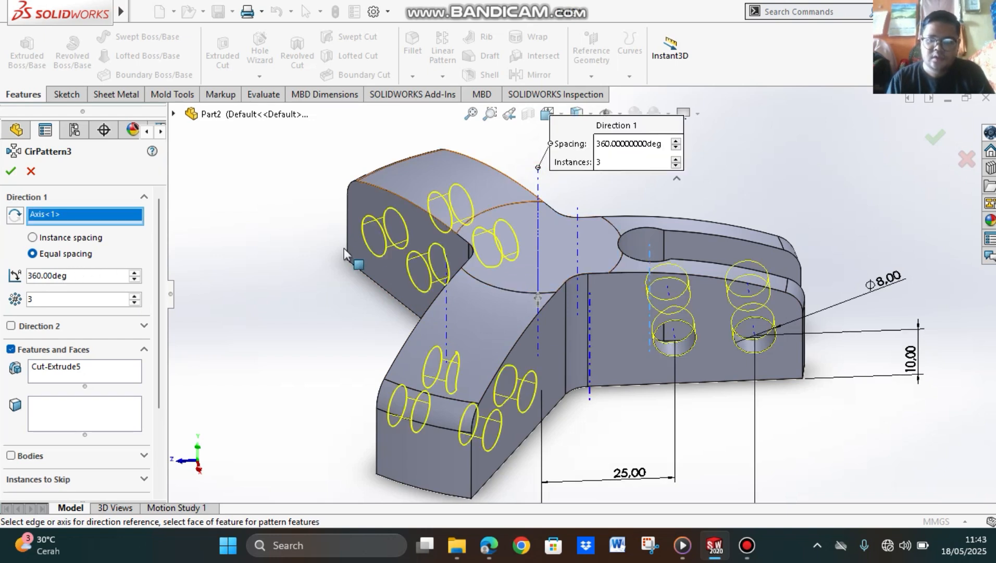
pyautogui.click(197, 116)
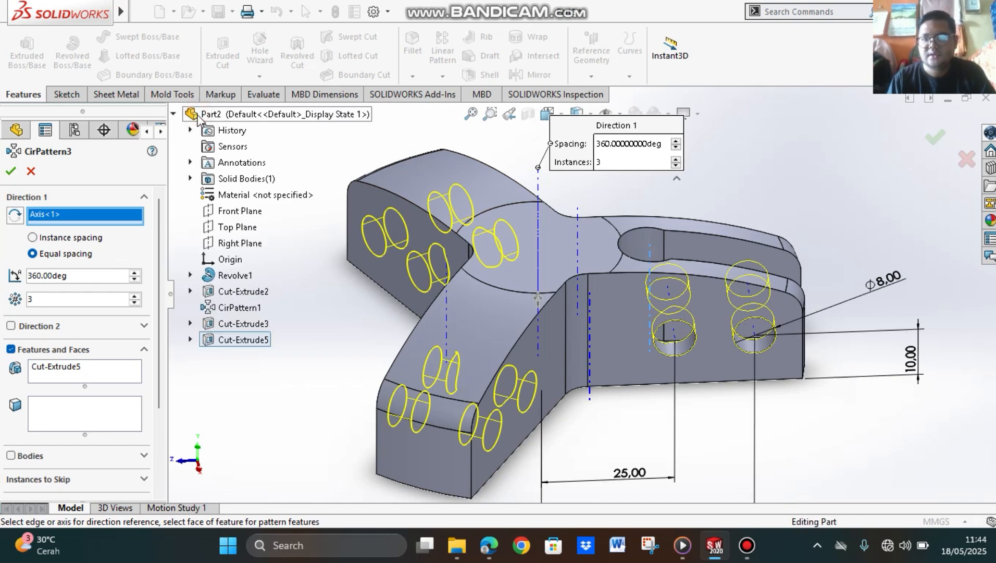
pyautogui.click(239, 326)
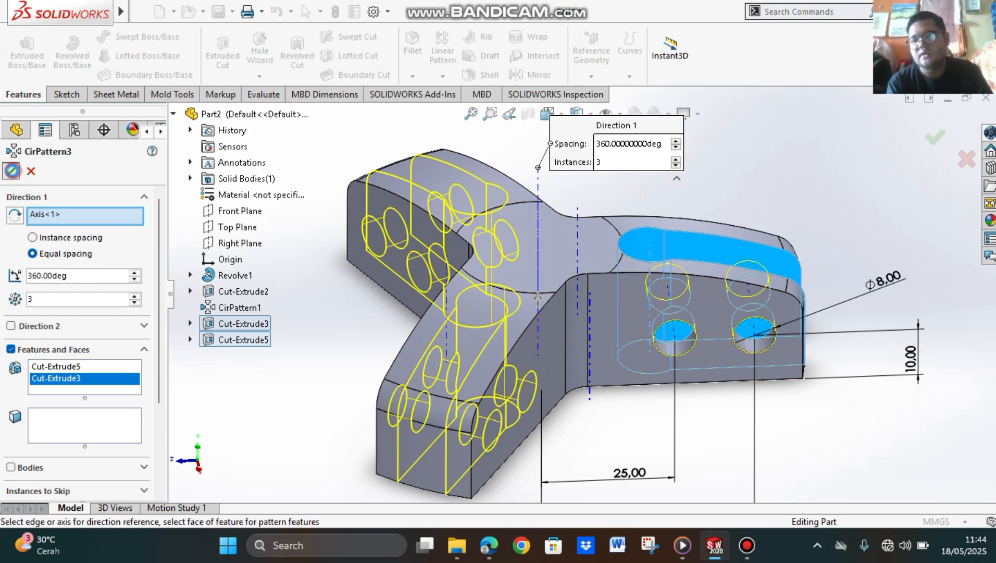
pyautogui.click(11, 171)
# Step: Examine the patterned slots and holes from below and orient the bridge to the Top view
pyautogui.moveTo(867, 369); pyautogui.dragTo(828, 307, button='middle')
pyautogui.moveTo(382, 208); pyautogui.dragTo(803, 302, button='middle')
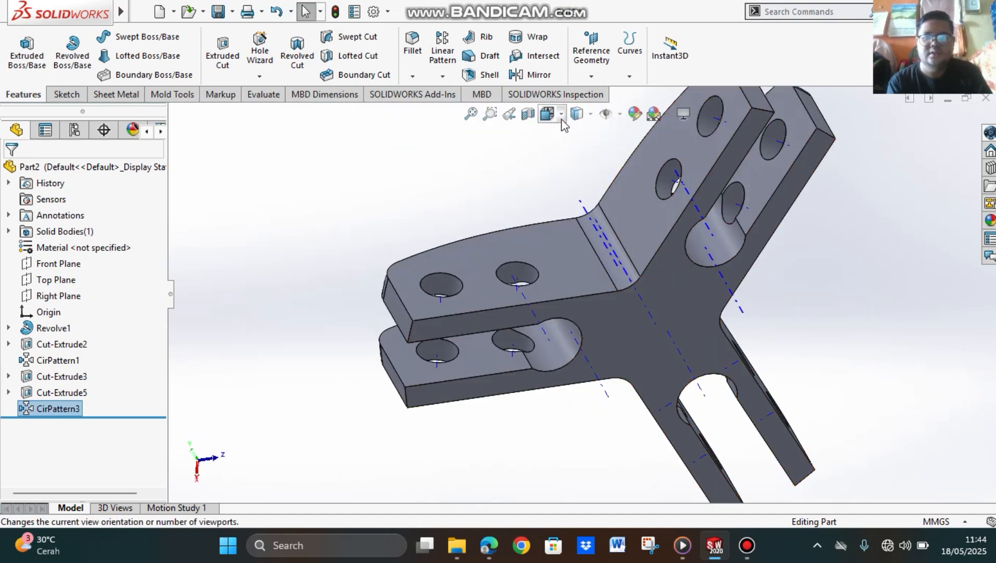
pyautogui.click(548, 114)
pyautogui.click(569, 175)
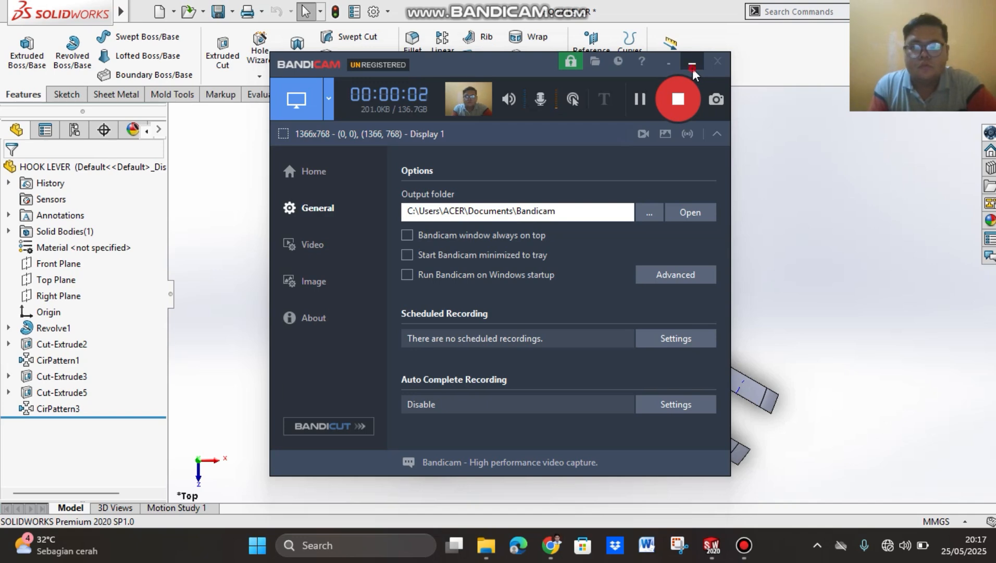
pyautogui.click(692, 63)
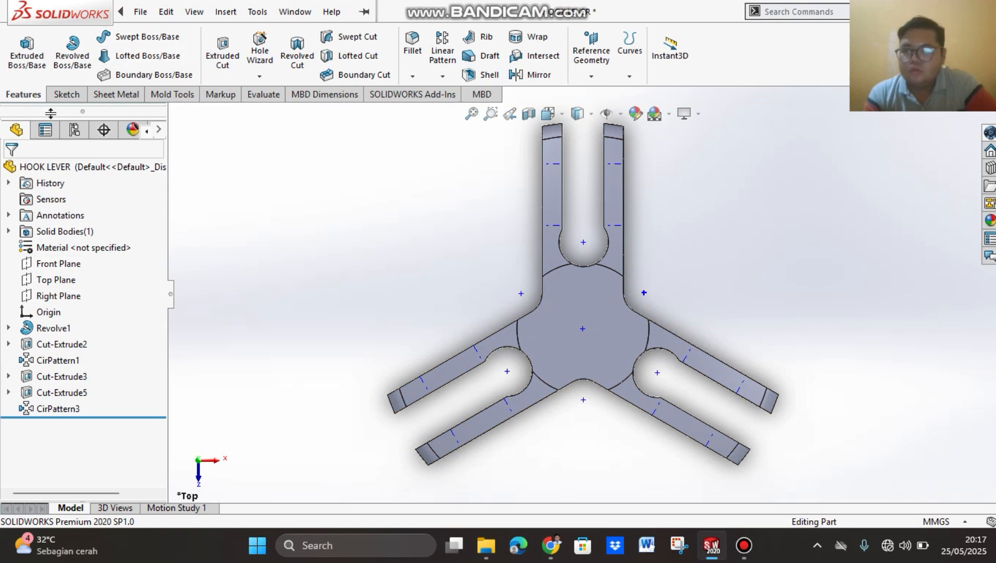
pyautogui.click(66, 94)
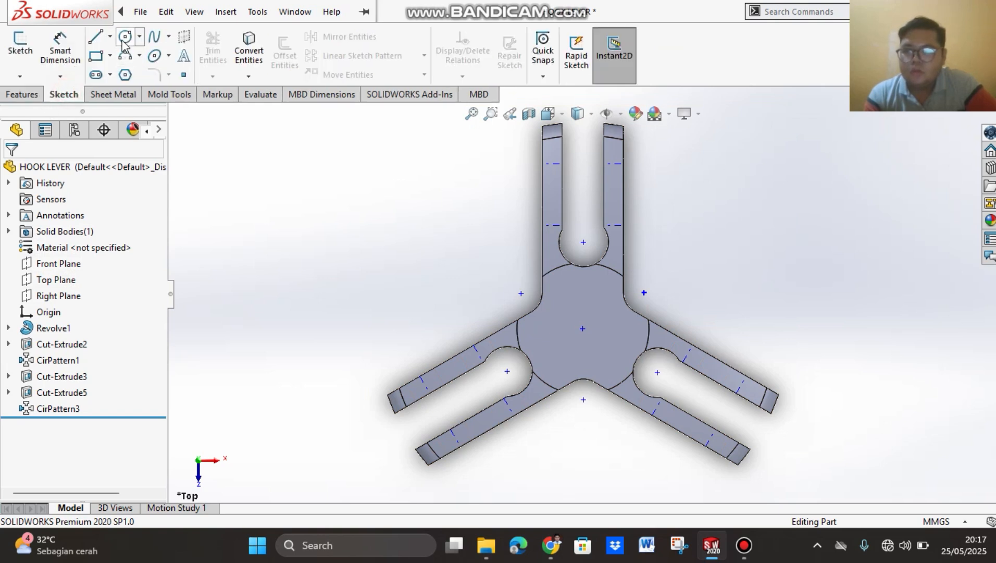
pyautogui.click(125, 36)
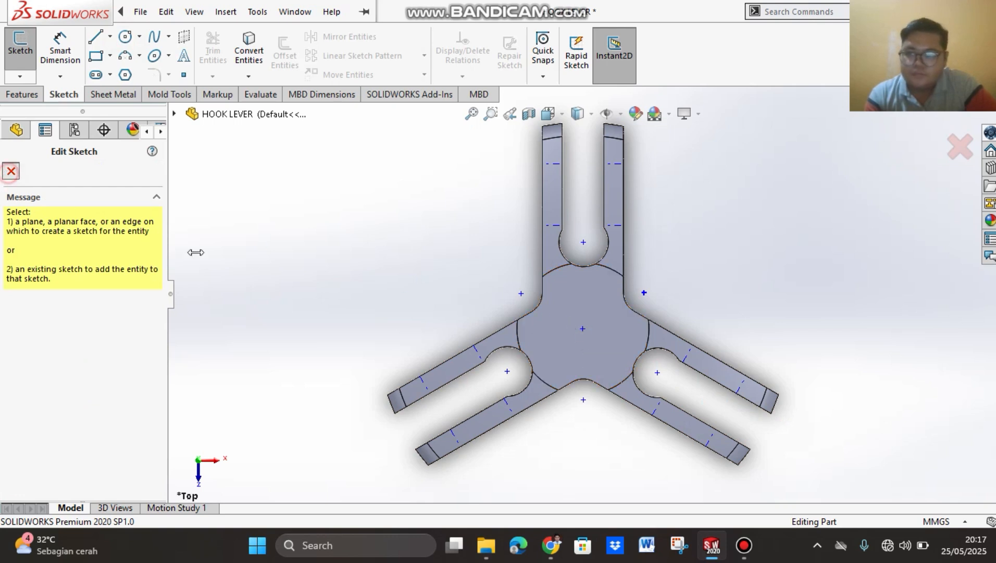
pyautogui.click(11, 171)
# Step: Sketch a circle about 17.88 mm in diameter on the bridge's flat central top face, centred on the central axis
pyautogui.click(568, 348)
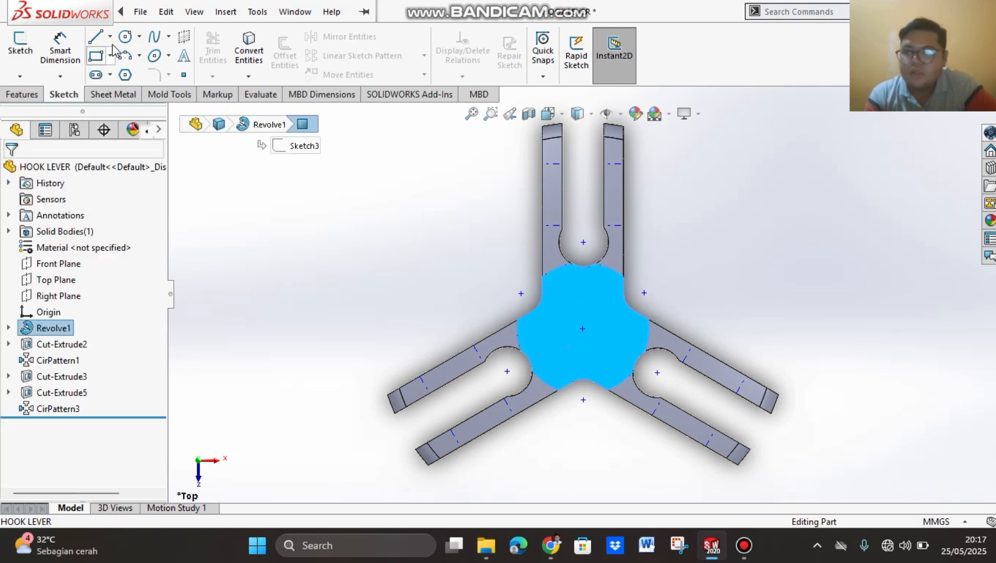
pyautogui.click(125, 37)
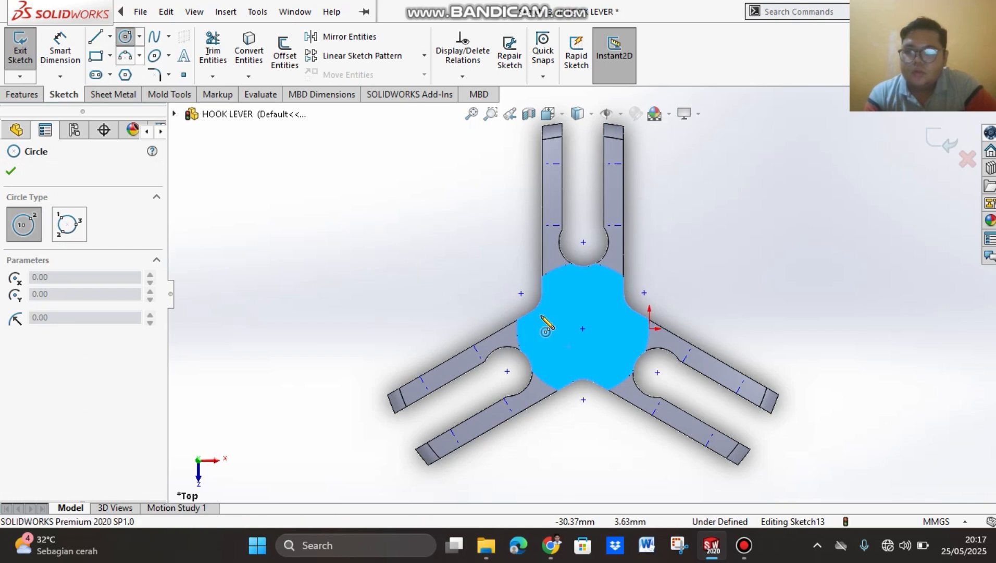
pyautogui.click(583, 329)
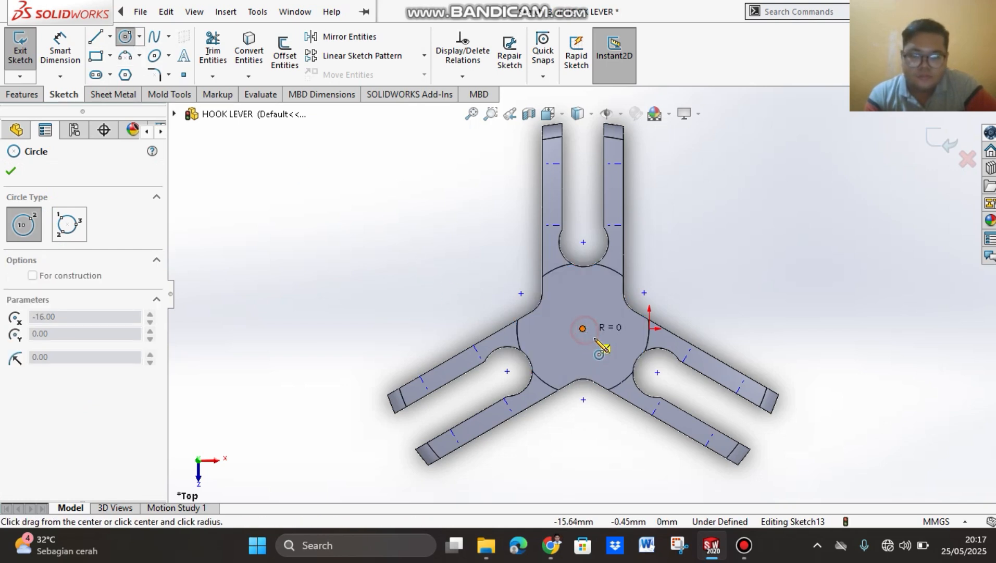
pyautogui.click(616, 345)
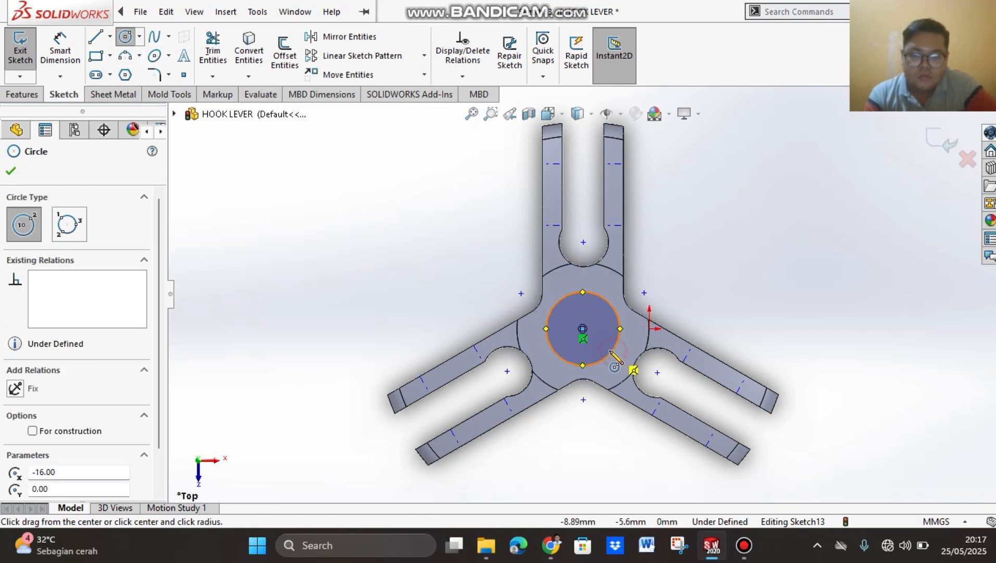
pyautogui.click(15, 173)
# Step: Dimension the central circle's diameter and set it to 10.5 mm
pyautogui.click(60, 50)
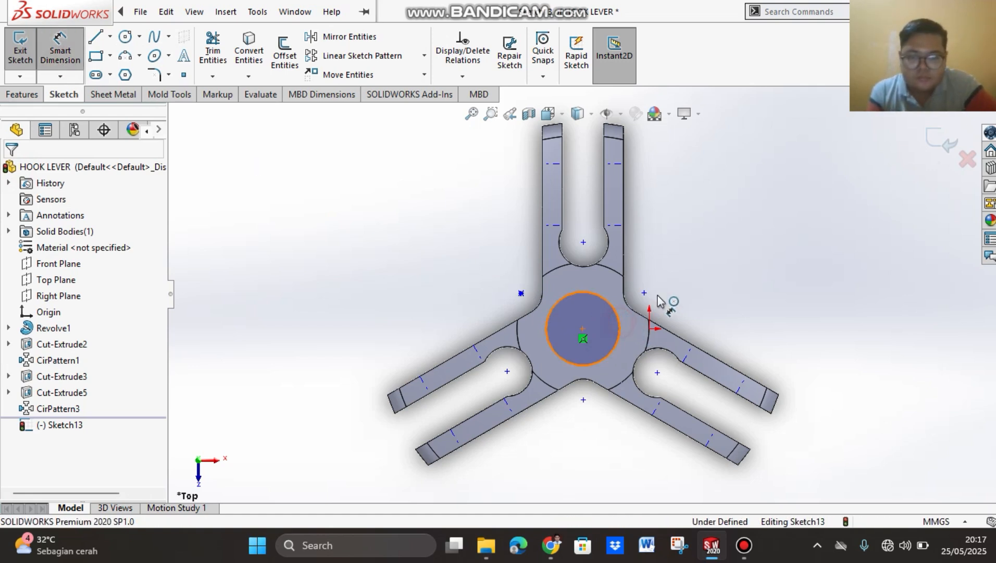
pyautogui.click(620, 327)
pyautogui.click(705, 281)
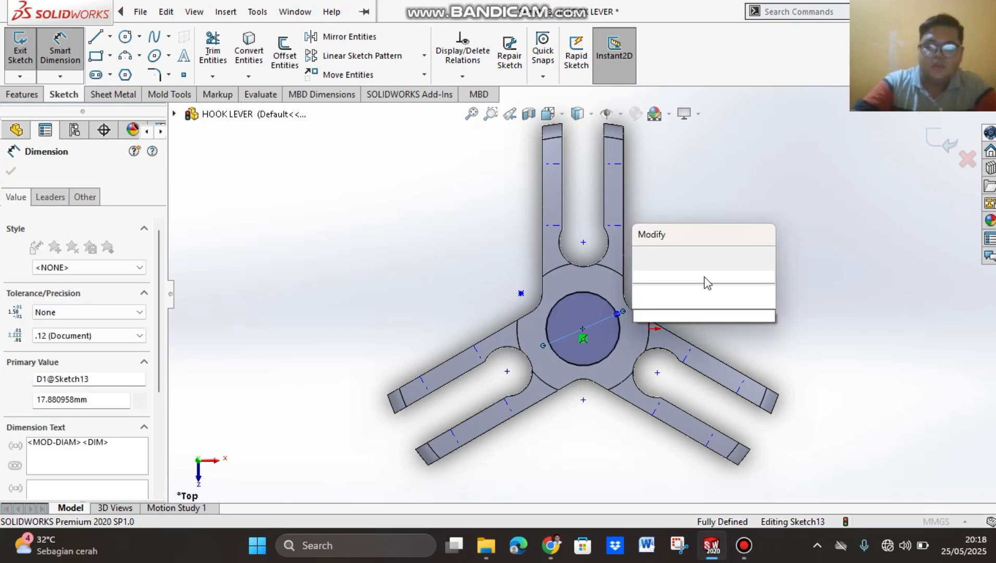
pyautogui.write('10.5')
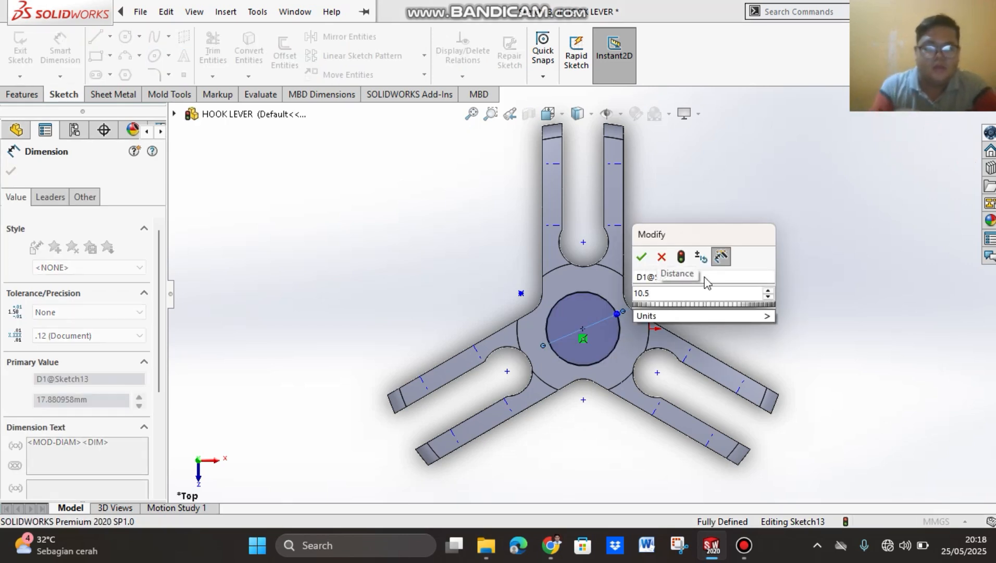
pyautogui.click(642, 258)
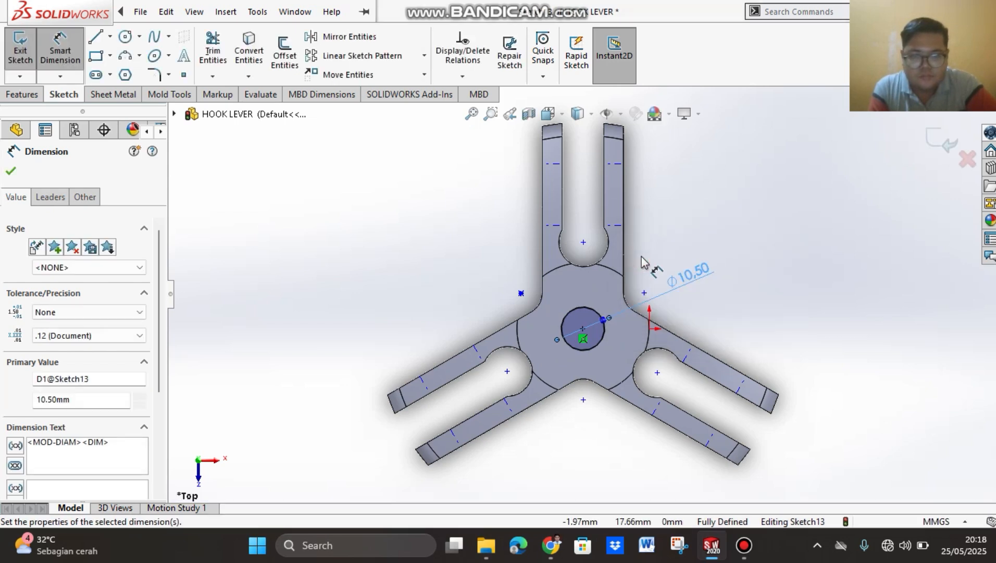
pyautogui.click(10, 170)
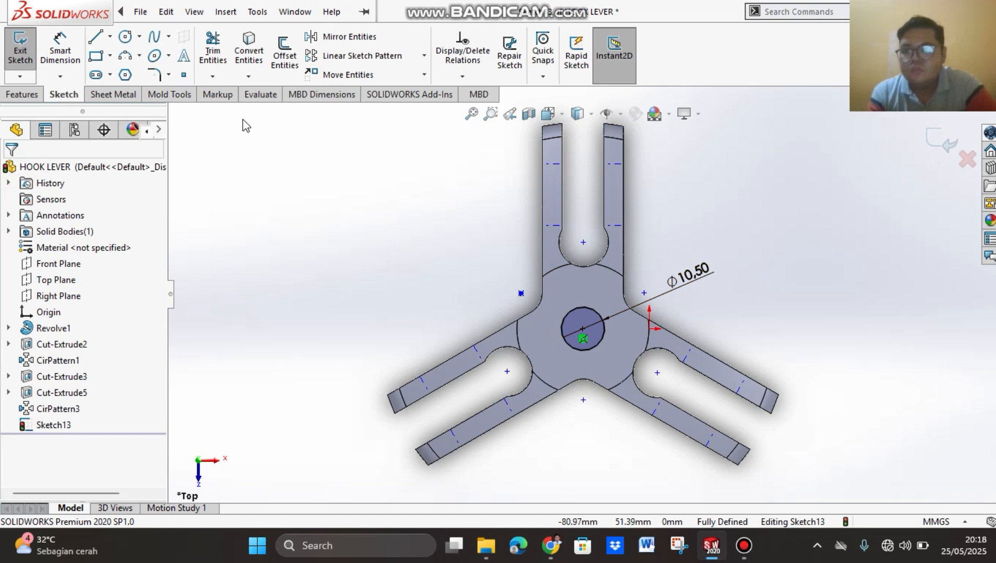
# Step: Cut-extrude the central circle to a Blind depth of 32 mm through the bridge
pyautogui.click(18, 97)
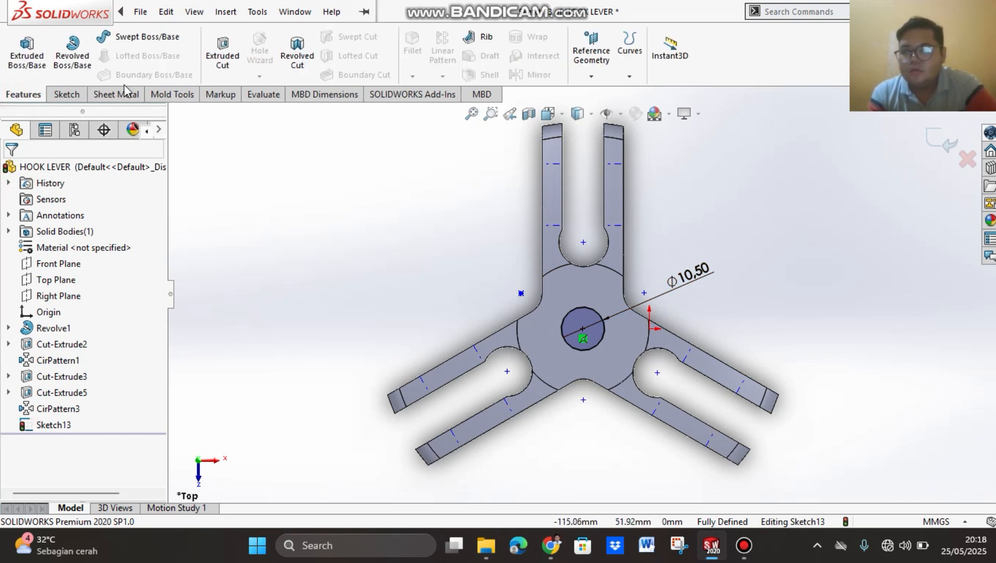
pyautogui.click(225, 62)
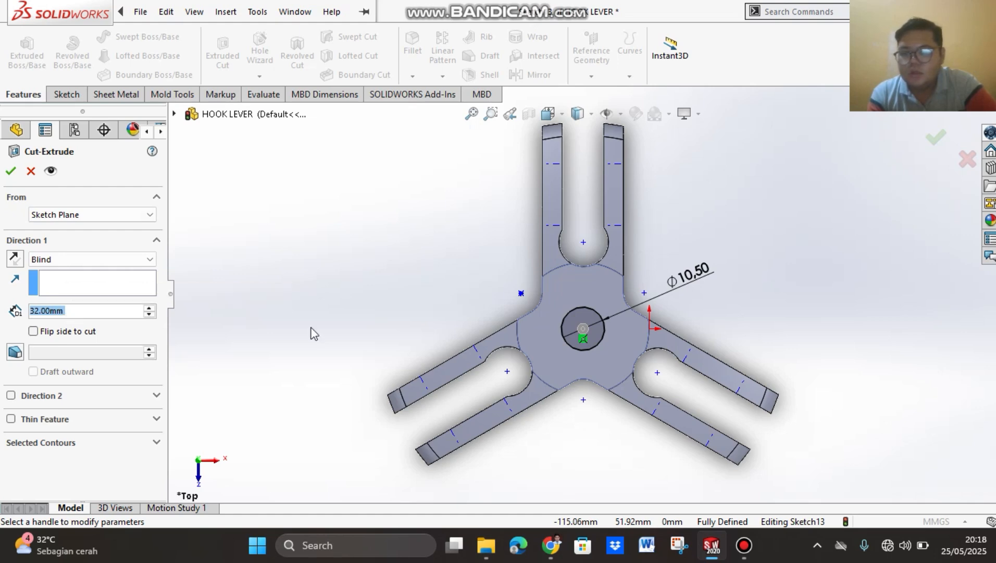
pyautogui.moveTo(782, 336); pyautogui.dragTo(584, 342, button='middle')
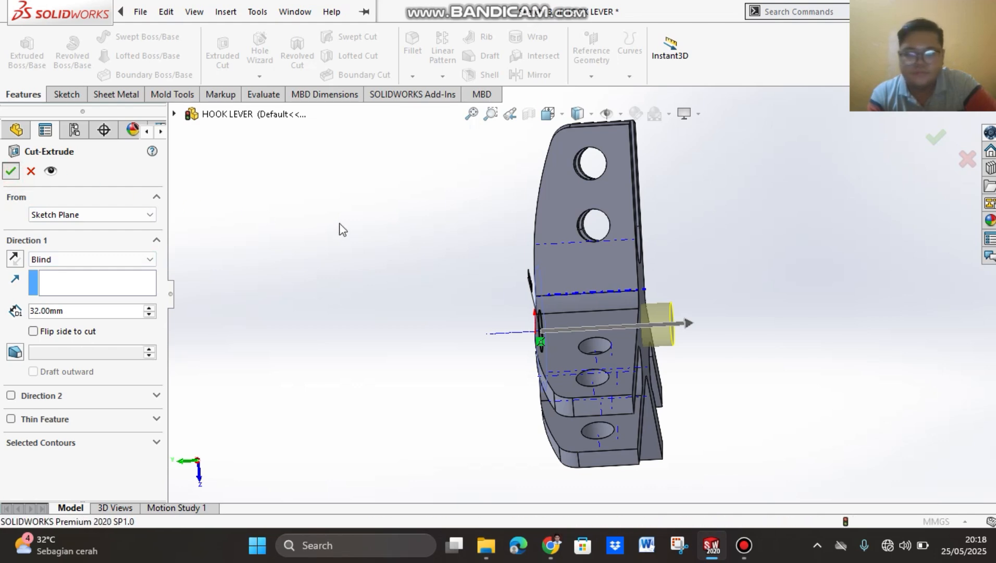
pyautogui.press('Return')
# Step: Chamfer the central hole's edge on the bridge's top face with a distance of 1.5 mm at 45 degrees
pyautogui.moveTo(347, 288); pyautogui.dragTo(469, 317, button='middle')
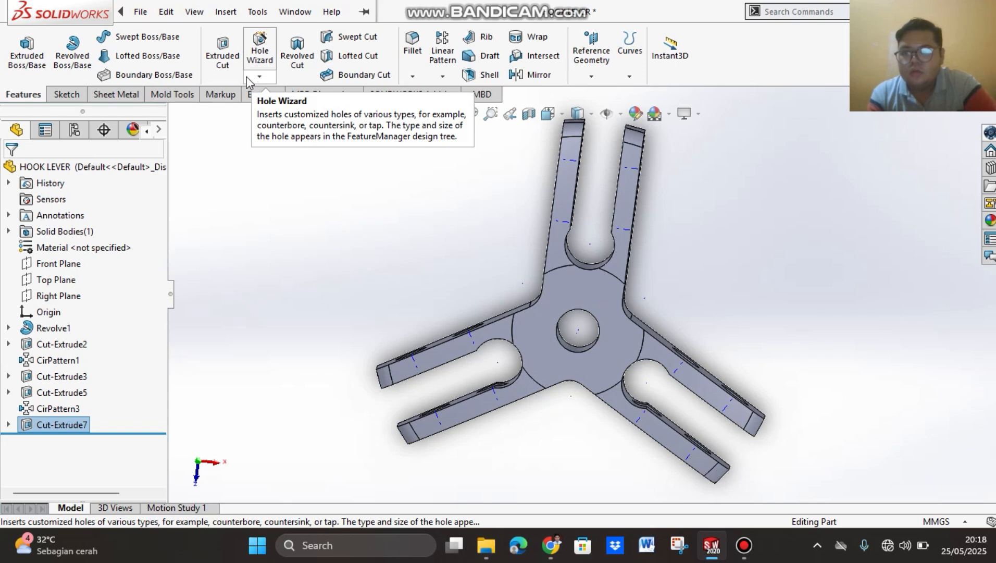
pyautogui.click(412, 76)
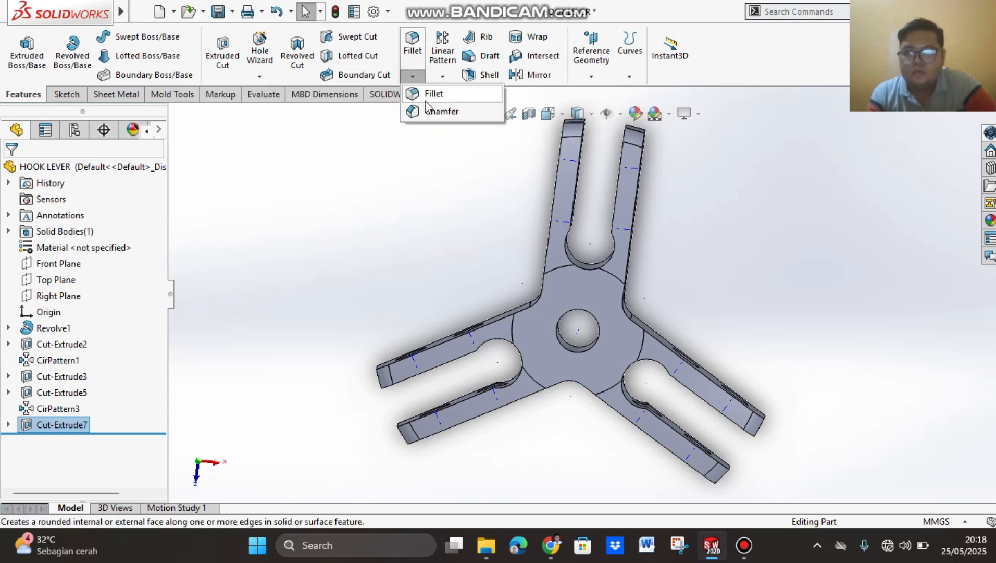
pyautogui.click(437, 112)
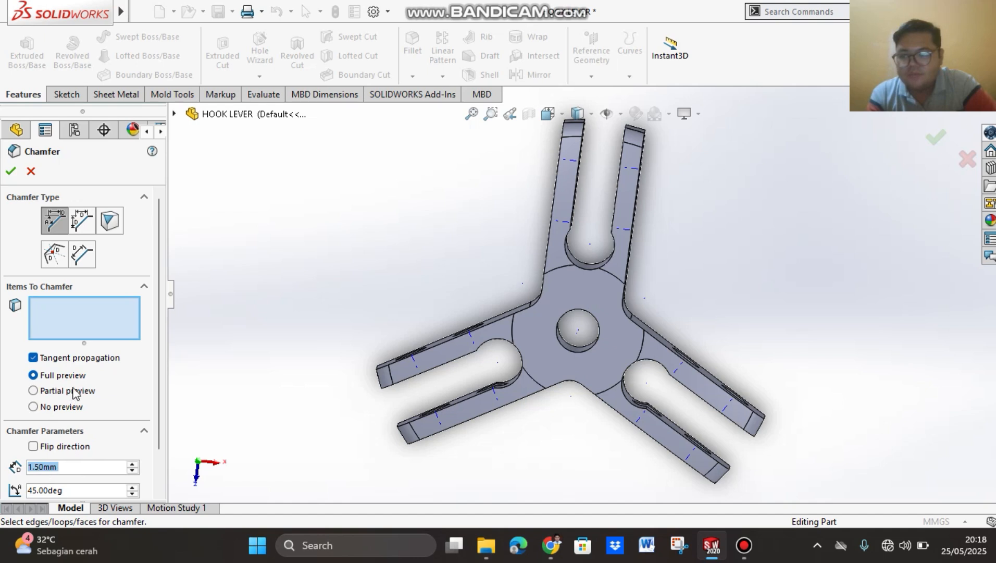
pyautogui.scroll(-2, 158, 312)
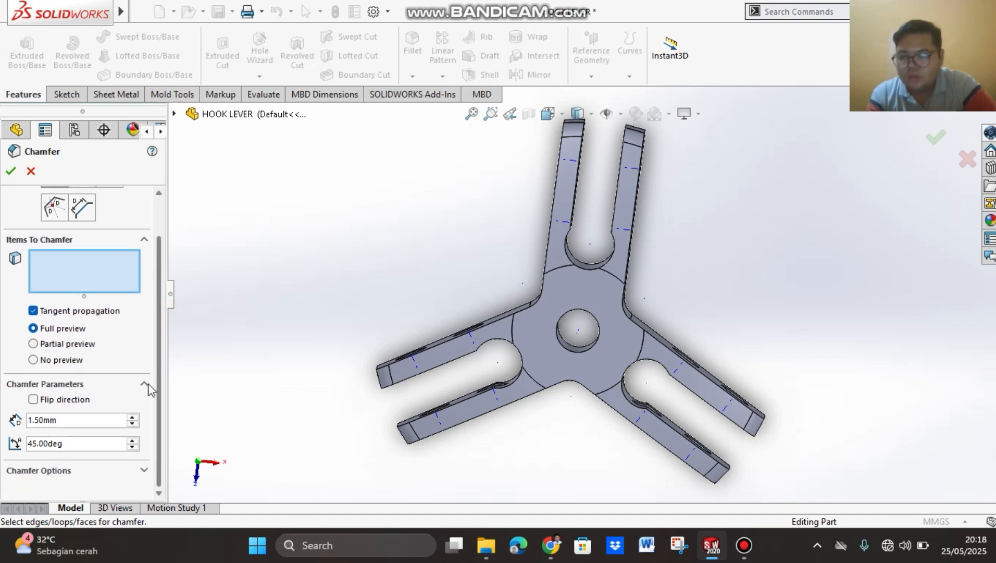
pyautogui.scroll(2, 151, 311)
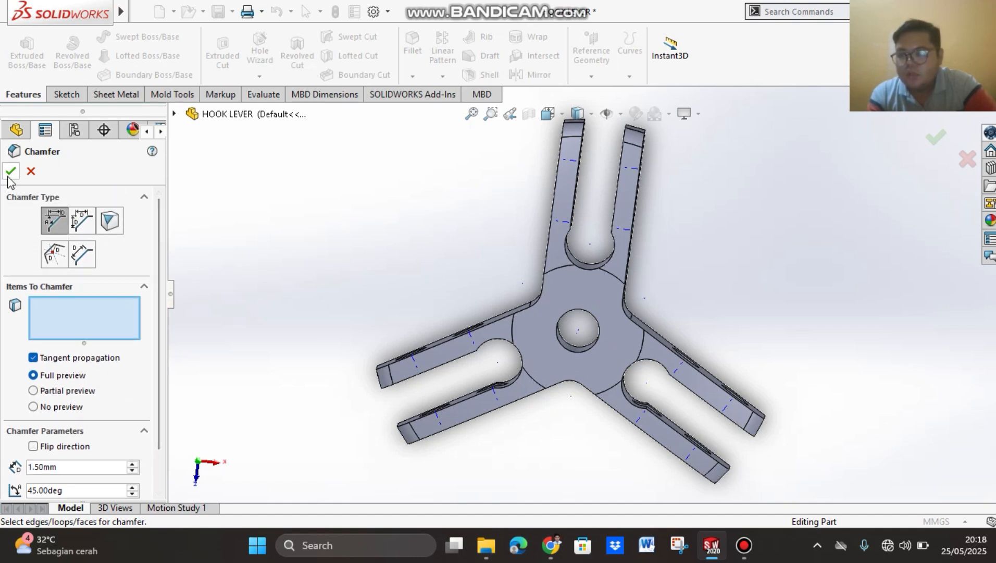
pyautogui.click(582, 351)
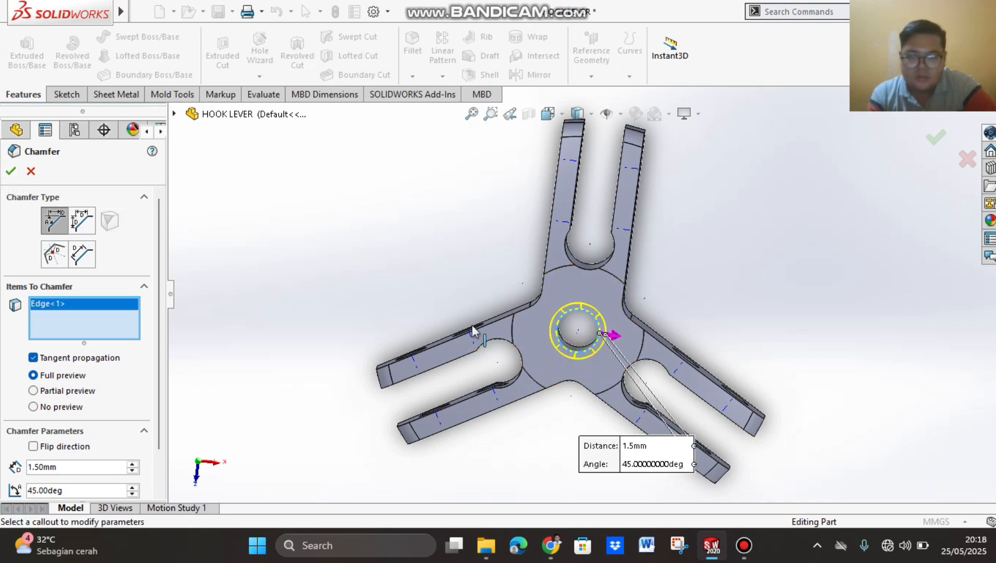
pyautogui.click(13, 172)
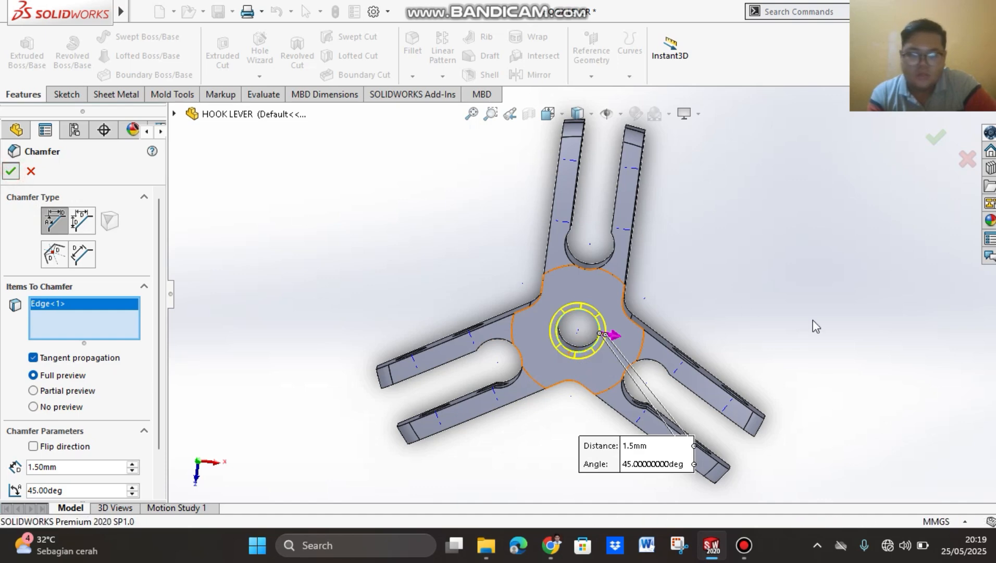
# Step: Start a Thread on the inner edge of the central hole's chamfer with a Blind depth of 26 mm
pyautogui.moveTo(756, 345); pyautogui.dragTo(566, 319, button='middle')
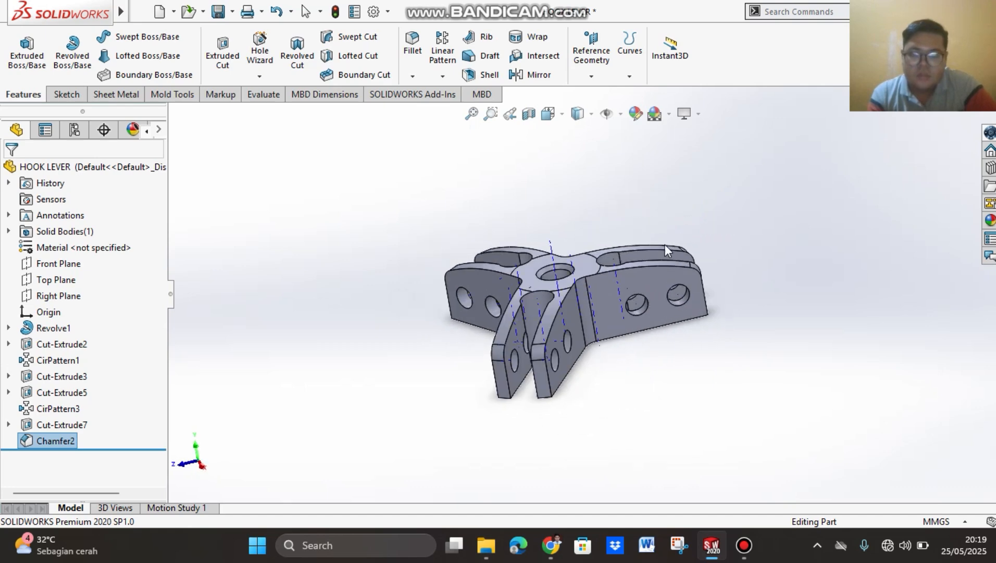
pyautogui.moveTo(407, 341); pyautogui.dragTo(443, 466, button='middle')
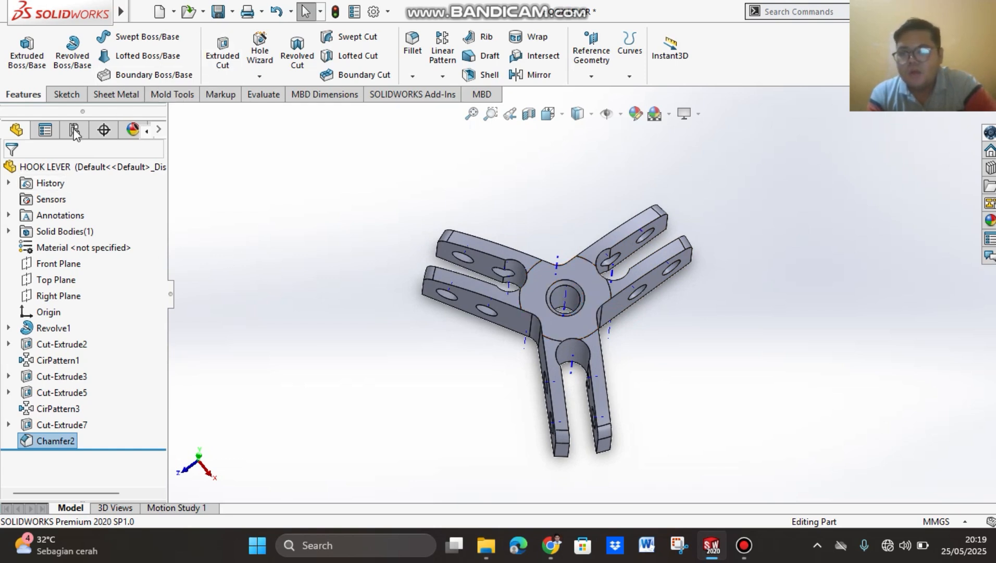
pyautogui.click(260, 78)
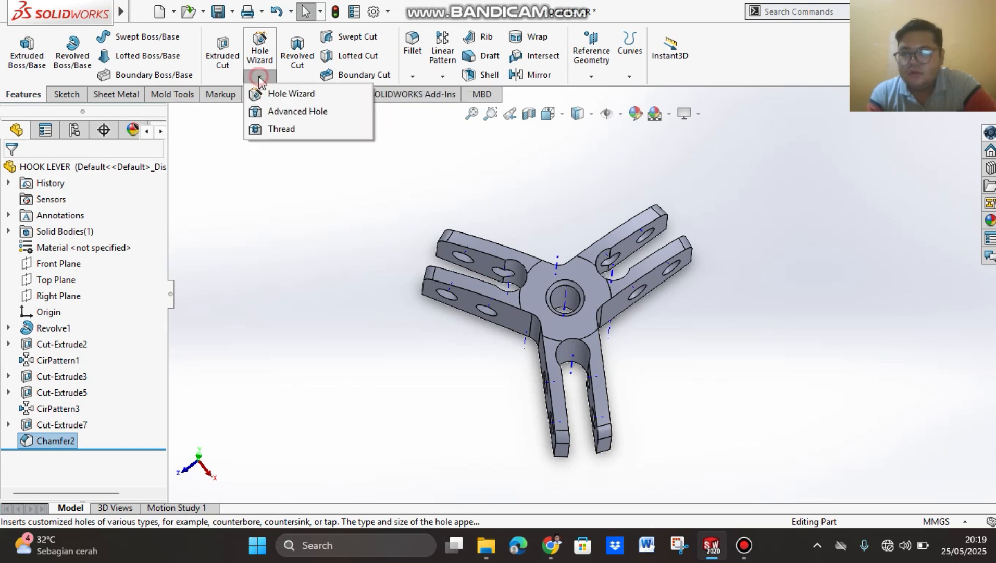
pyautogui.click(303, 132)
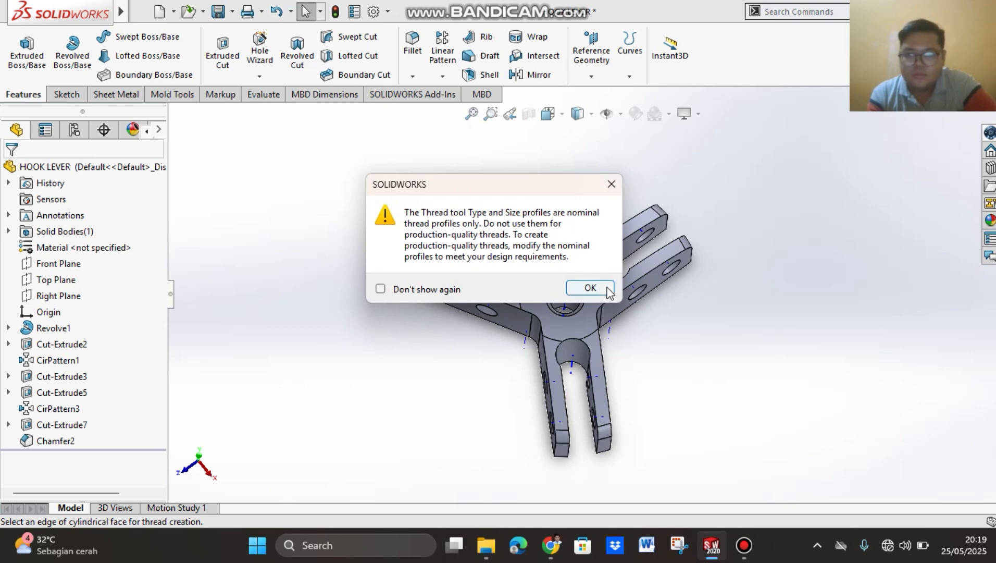
pyautogui.click(586, 288)
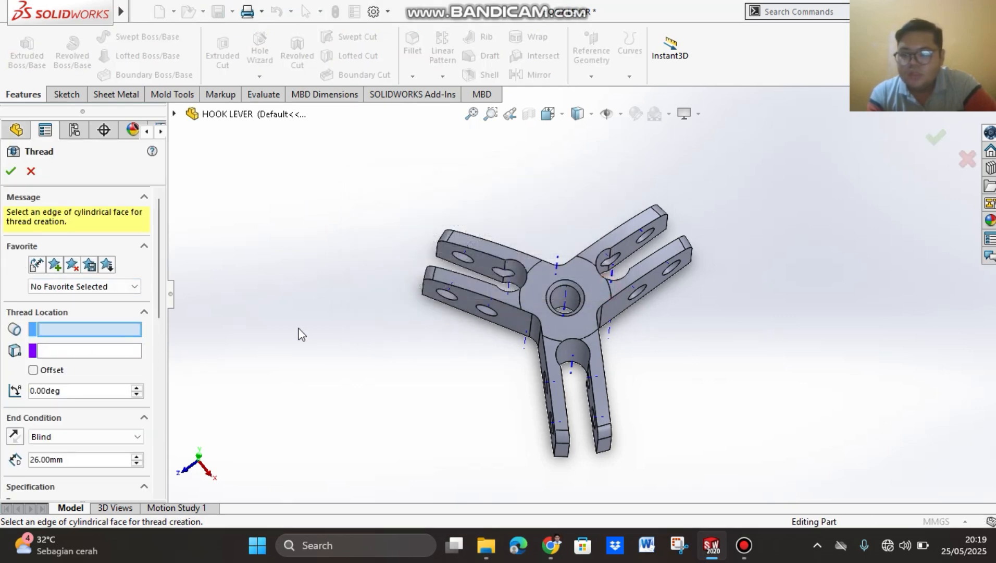
pyautogui.click(574, 292)
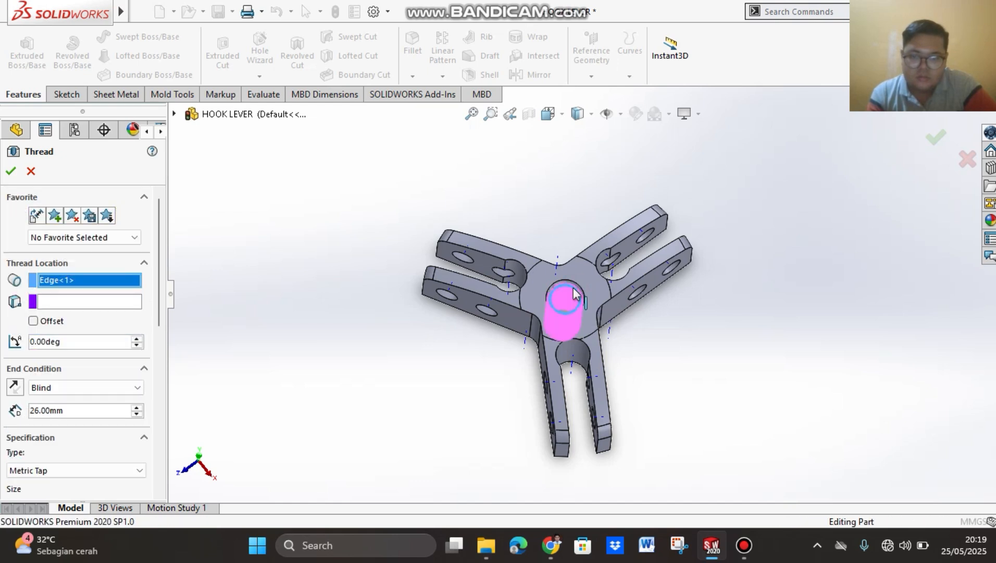
pyautogui.doubleClick(66, 409)
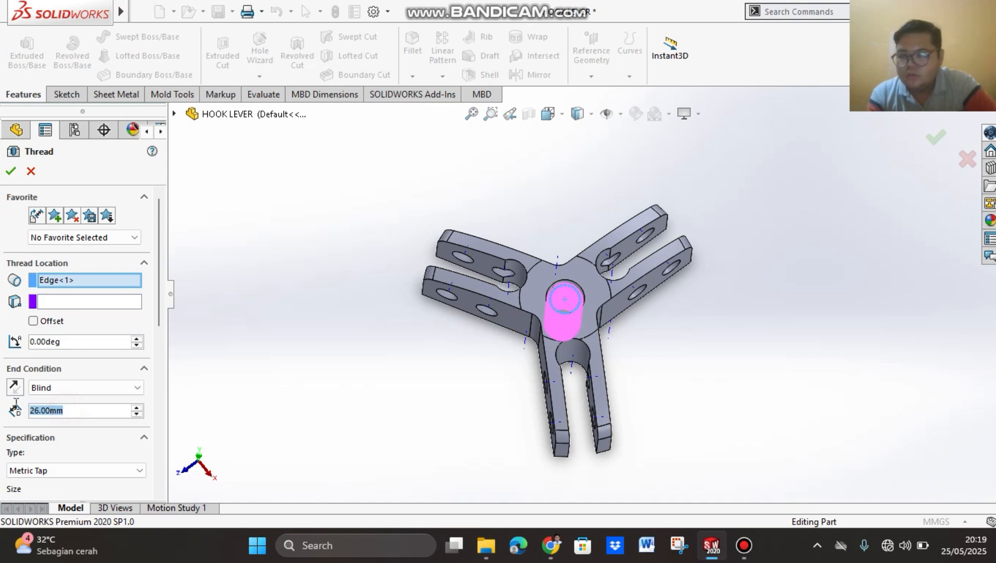
pyautogui.write('26')
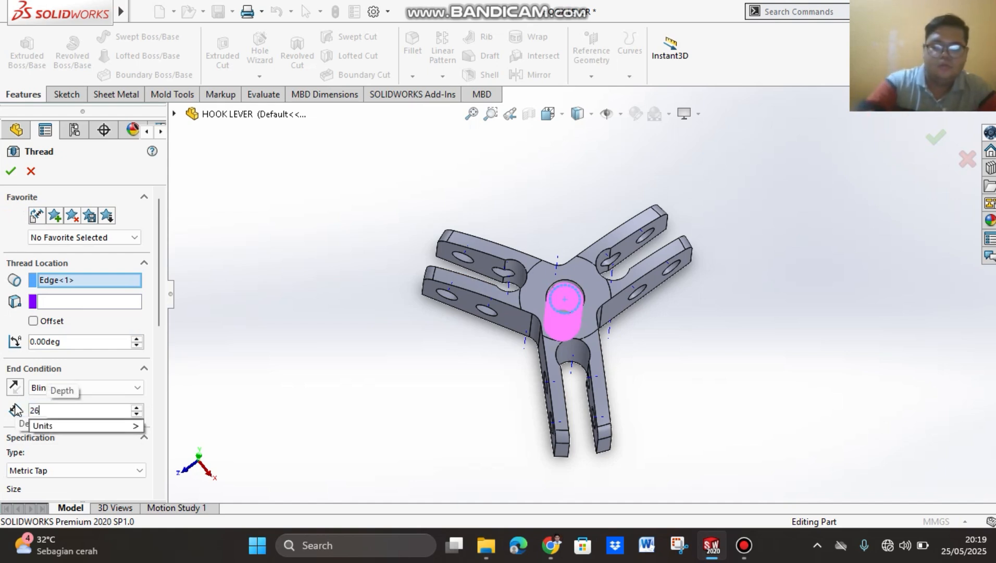
pyautogui.press('Return')
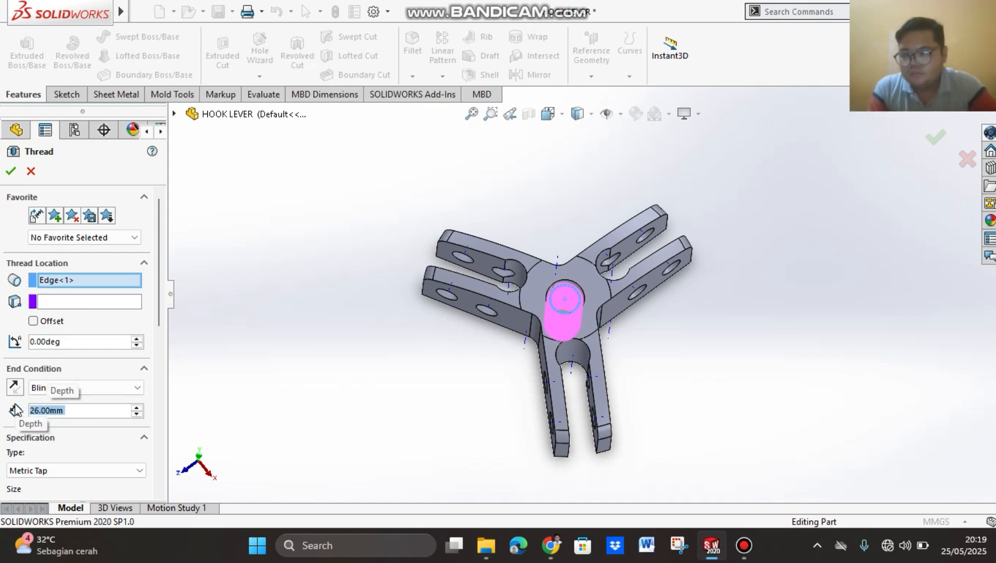
# Step: Create the central hole's thread as a right-hand Metric Tap M12x1.75 cut thread with the Blind end condition
pyautogui.click(115, 387)
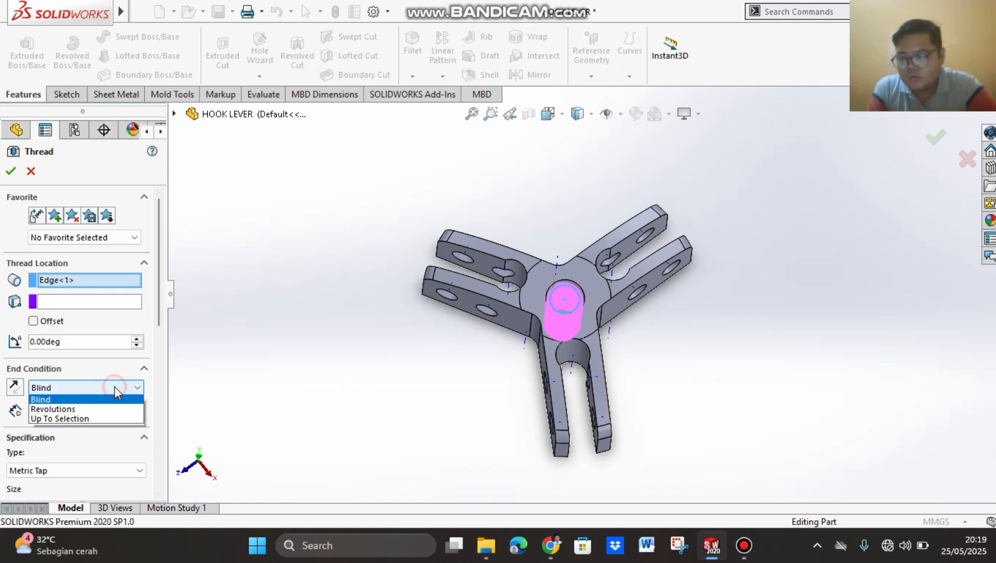
pyautogui.click(115, 389)
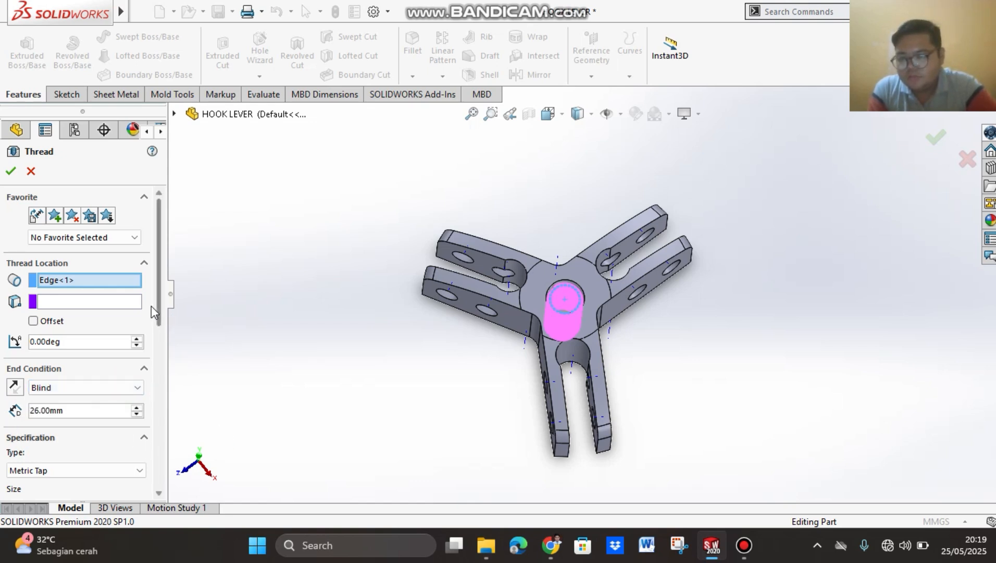
pyautogui.scroll(-3, 151, 307)
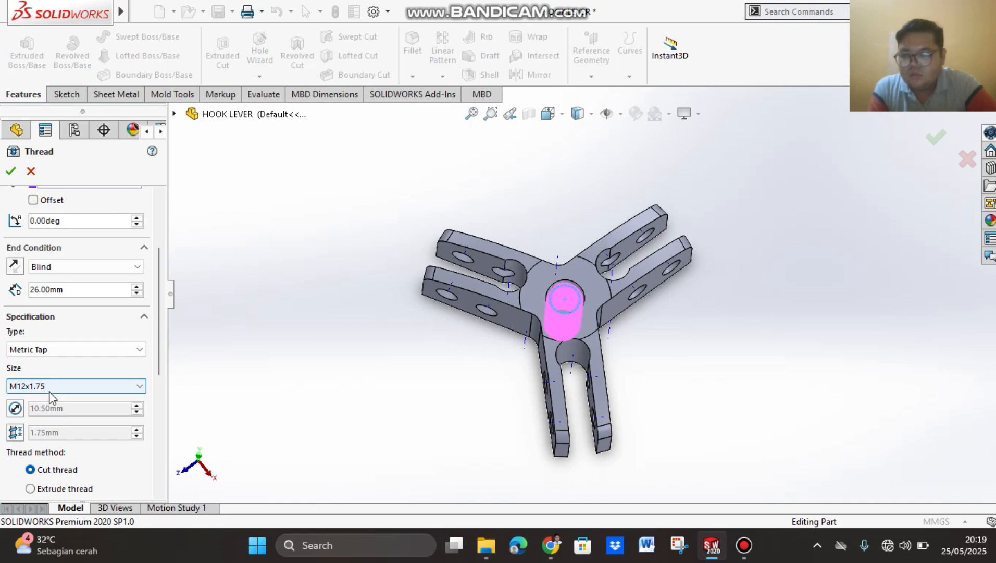
pyautogui.moveTo(160, 304); pyautogui.dragTo(148, 432)
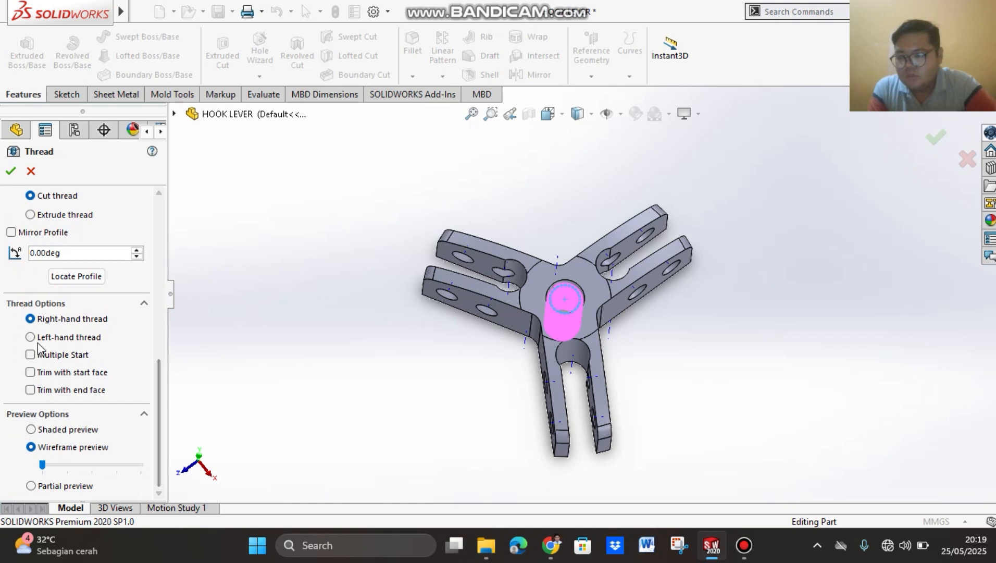
pyautogui.scroll(3, 75, 217)
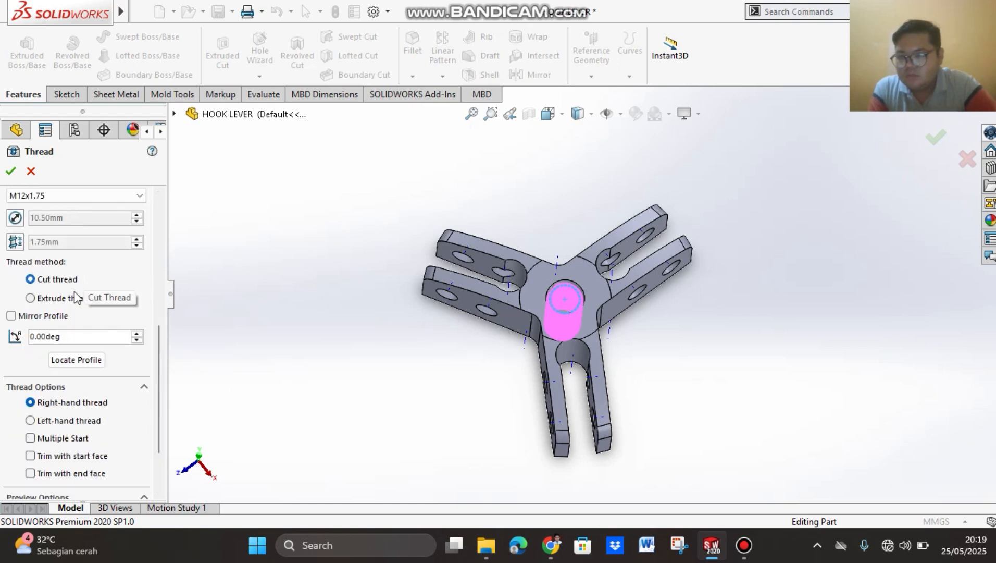
pyautogui.scroll(-2, 159, 370)
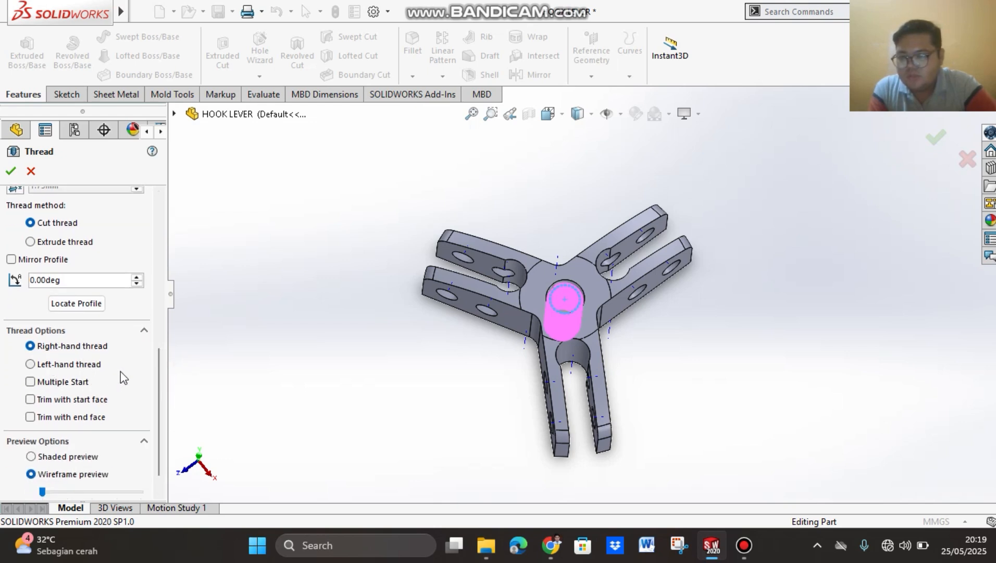
pyautogui.scroll(10, 166, 358)
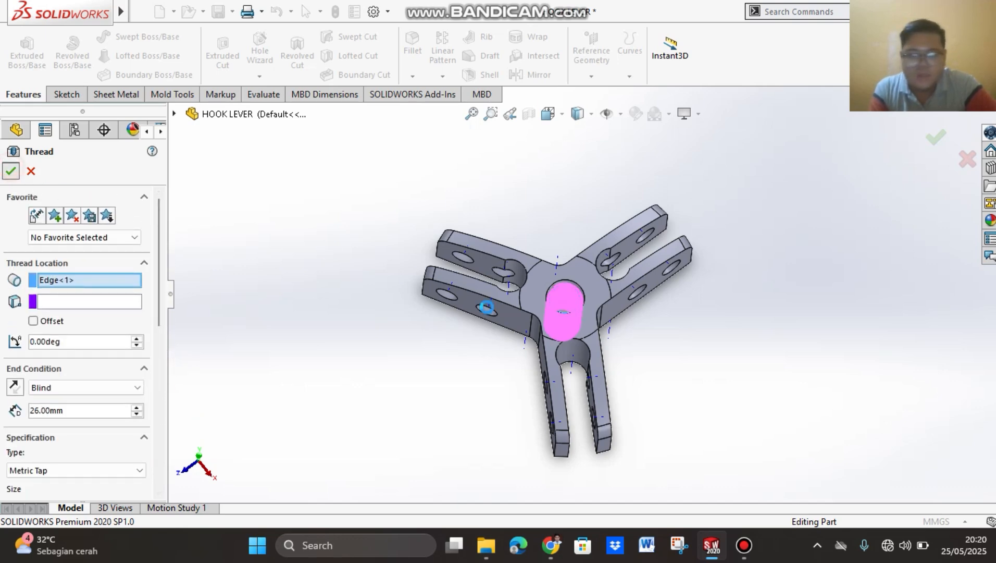
pyautogui.click(10, 171)
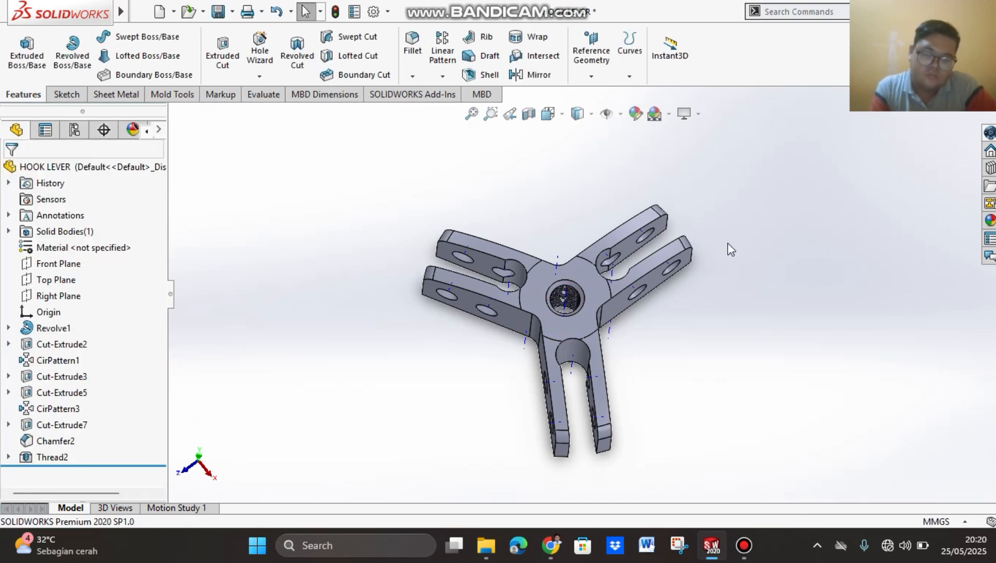
# Step: Save the finished HOOK LEVER bridge part, rebuilding the document as part of the save
pyautogui.moveTo(731, 296); pyautogui.dragTo(736, 250, button='middle')
pyautogui.scroll(-3, 605, 318)
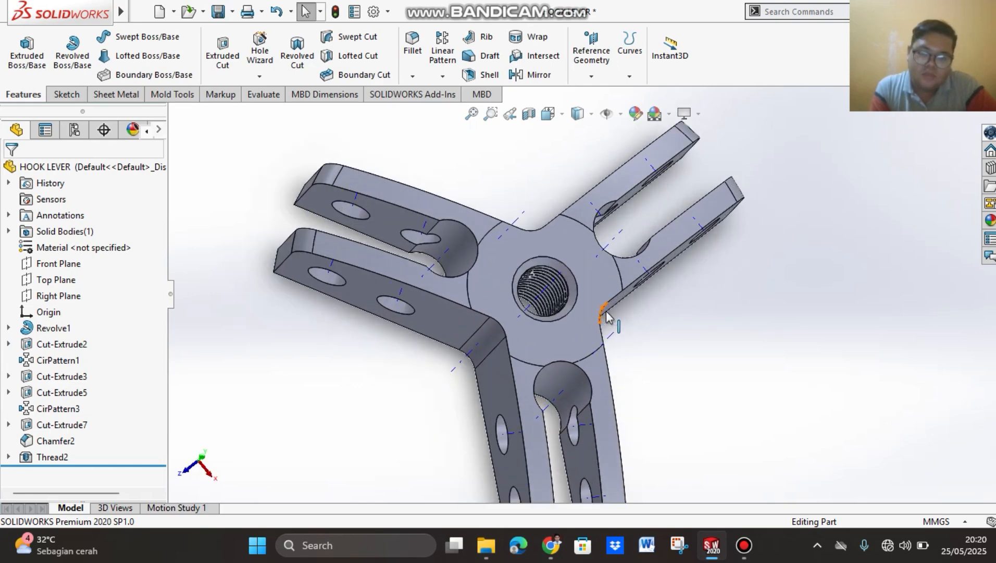
pyautogui.moveTo(746, 390); pyautogui.dragTo(720, 269, button='middle')
pyautogui.click(296, 11)
pyautogui.click(242, 30)
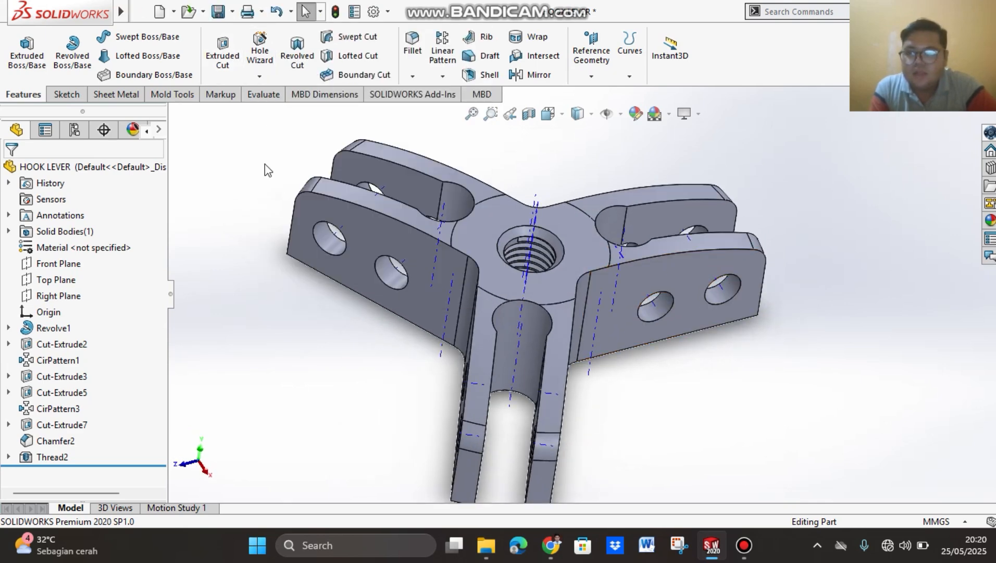
pyautogui.click(221, 18)
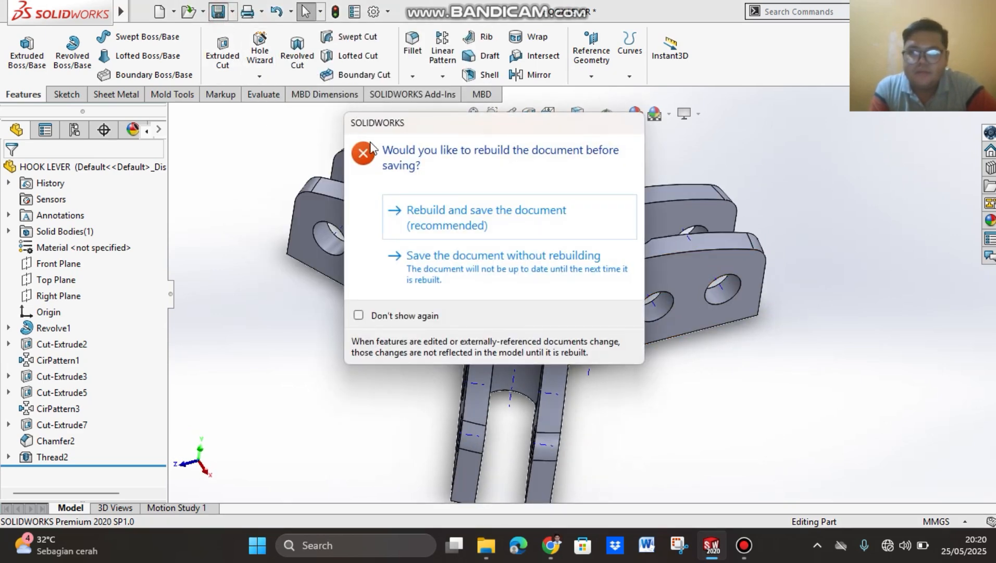
pyautogui.click(448, 215)
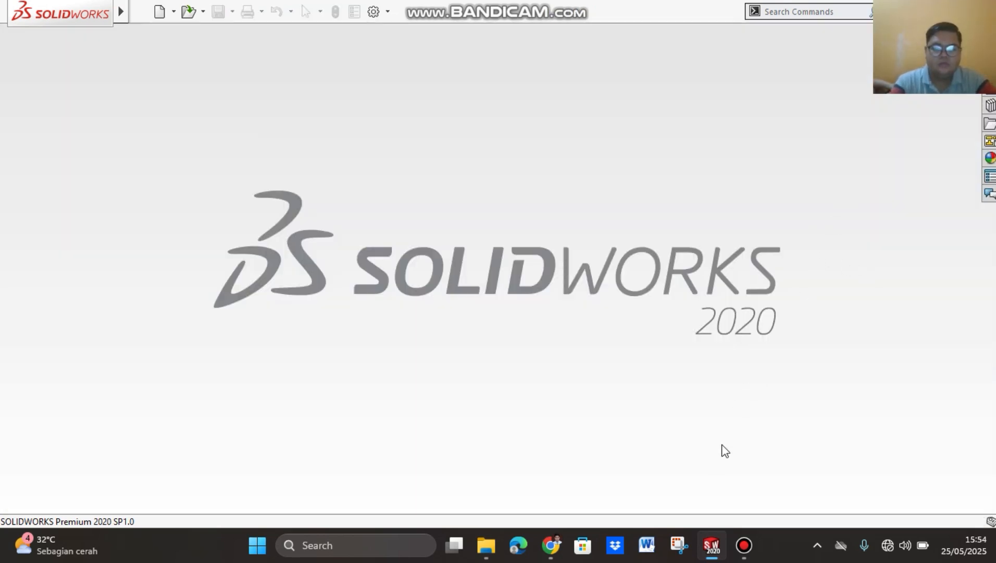
# Step: Consult the arm drawing in the PDF in Chrome, and create a new SOLIDWORKS part with MMGS units
pyautogui.click(556, 546)
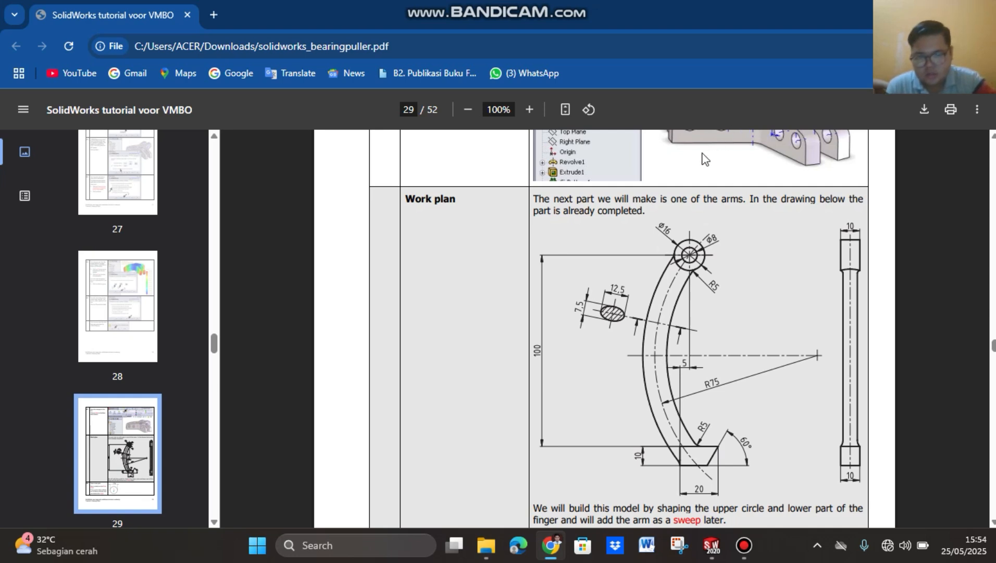
pyautogui.click(712, 546)
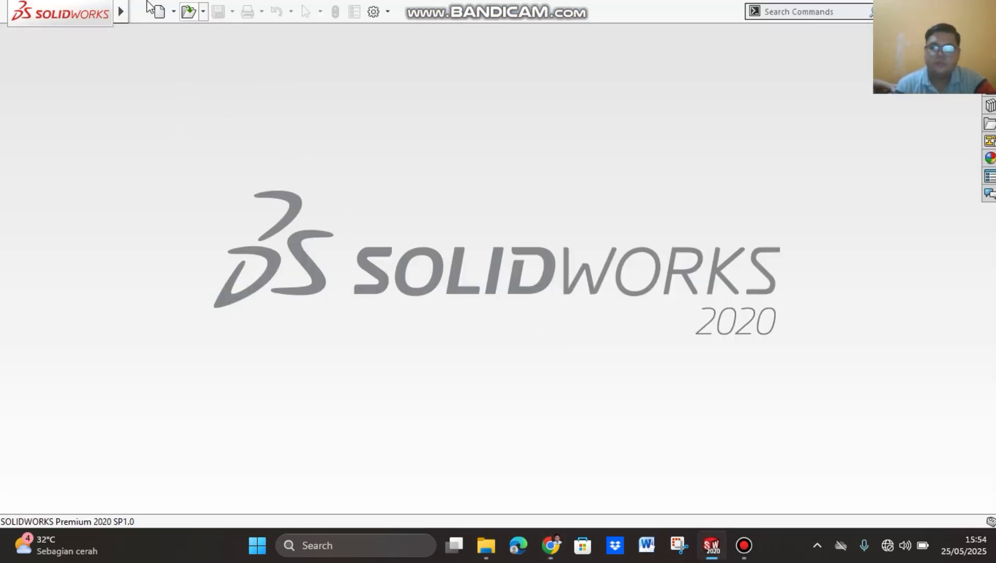
pyautogui.click(159, 11)
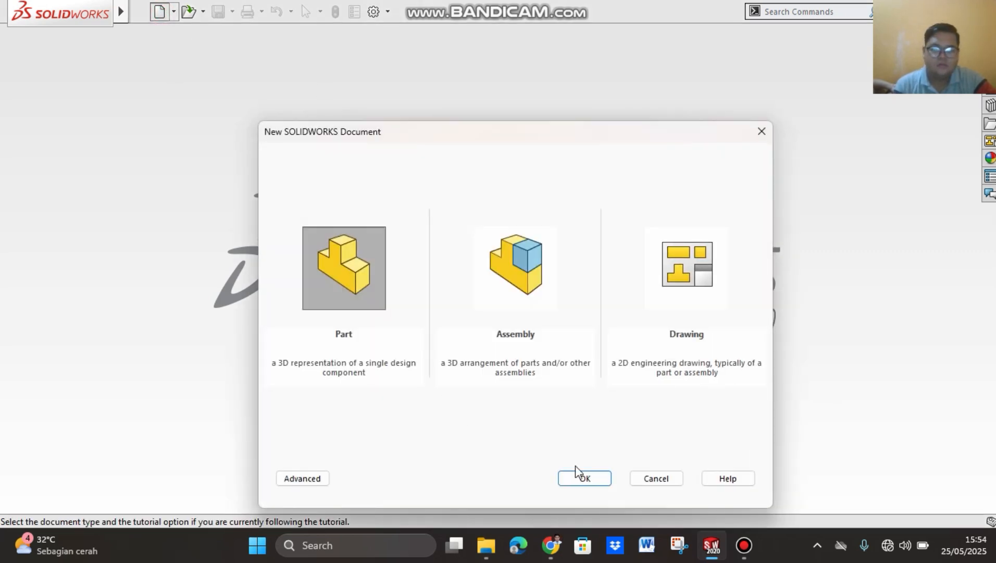
pyautogui.click(586, 480)
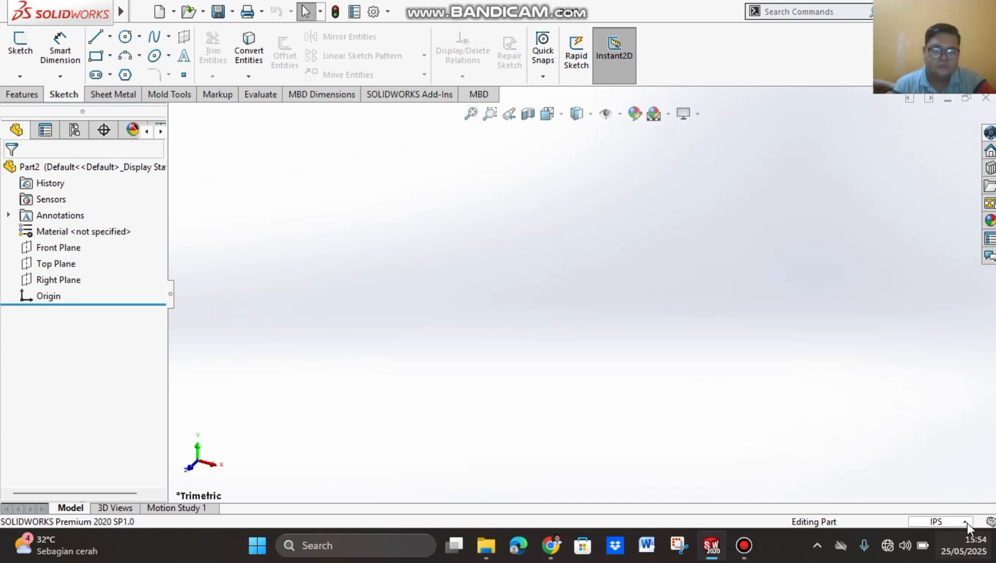
pyautogui.click(967, 522)
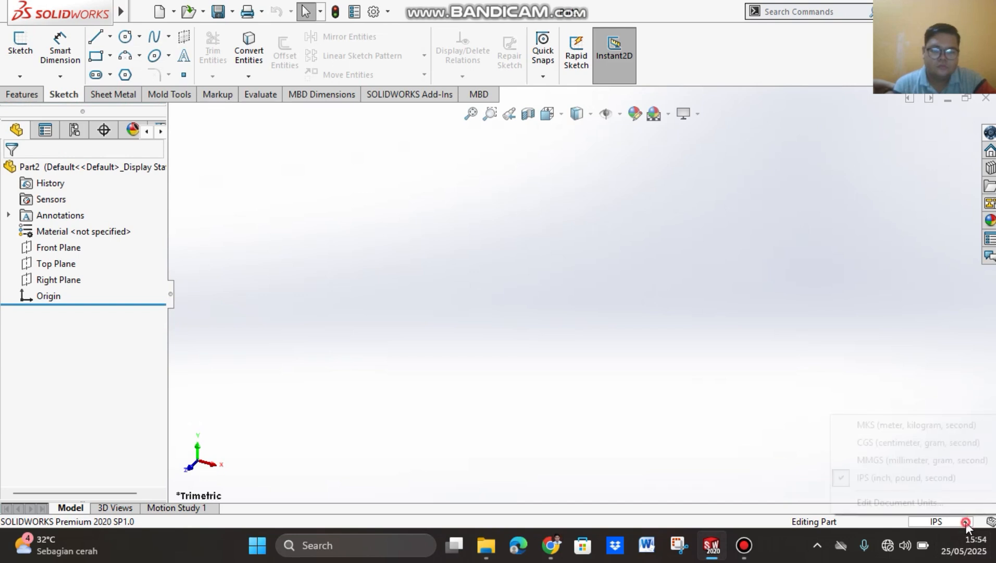
pyautogui.click(879, 458)
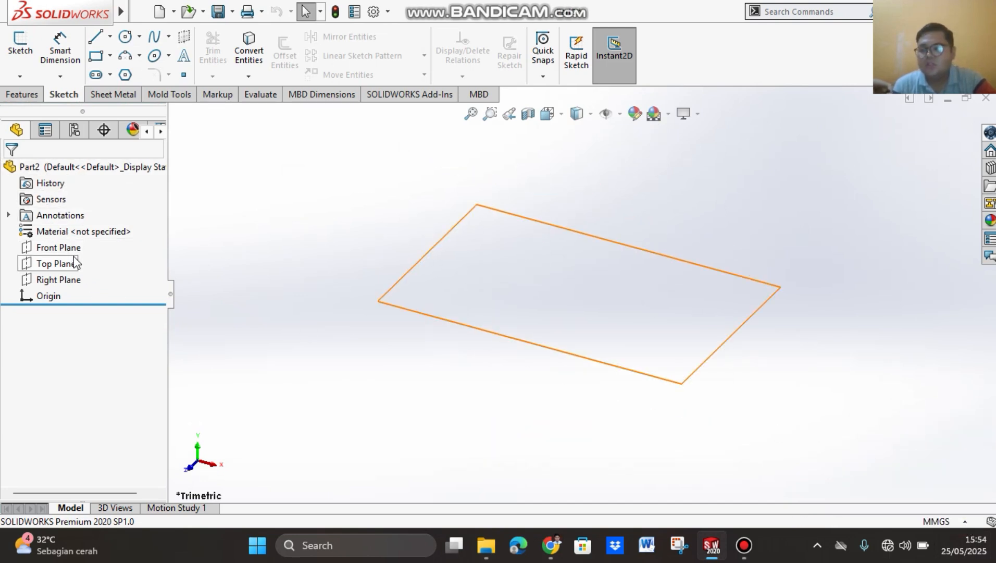
# Step: Sketch a circle about 50 mm in diameter on the Front Plane, centred on the origin
pyautogui.click(53, 251)
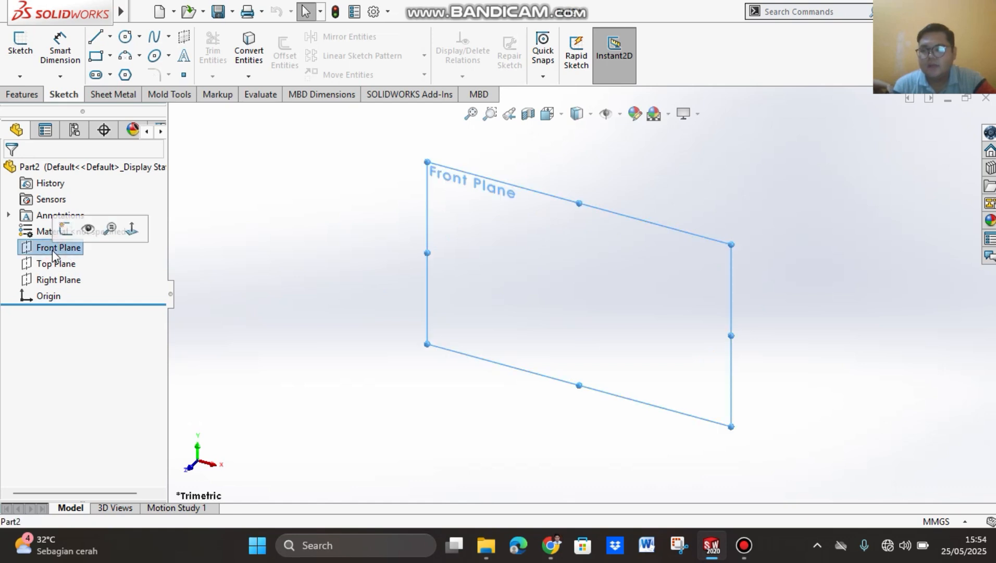
pyautogui.click(125, 37)
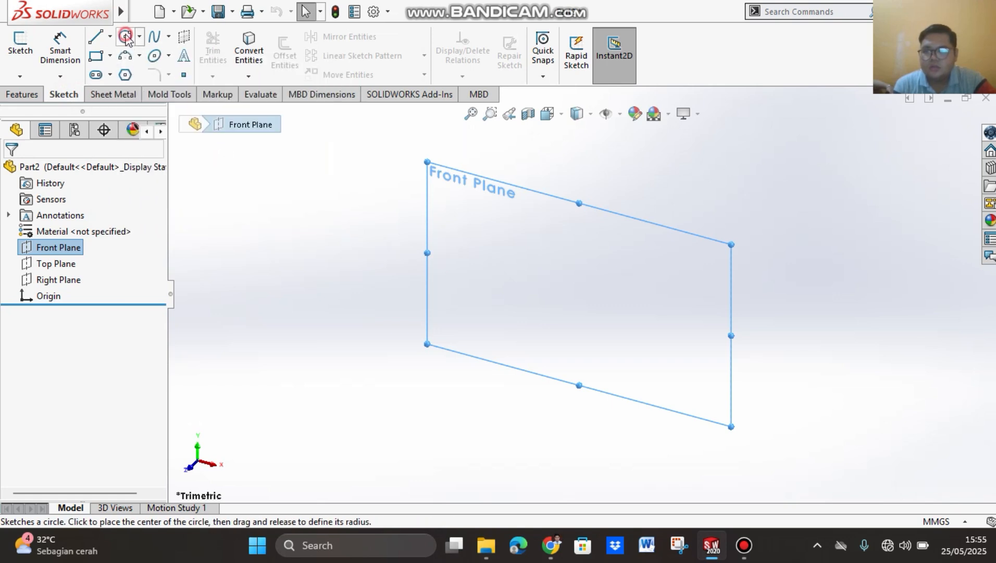
pyautogui.click(579, 294)
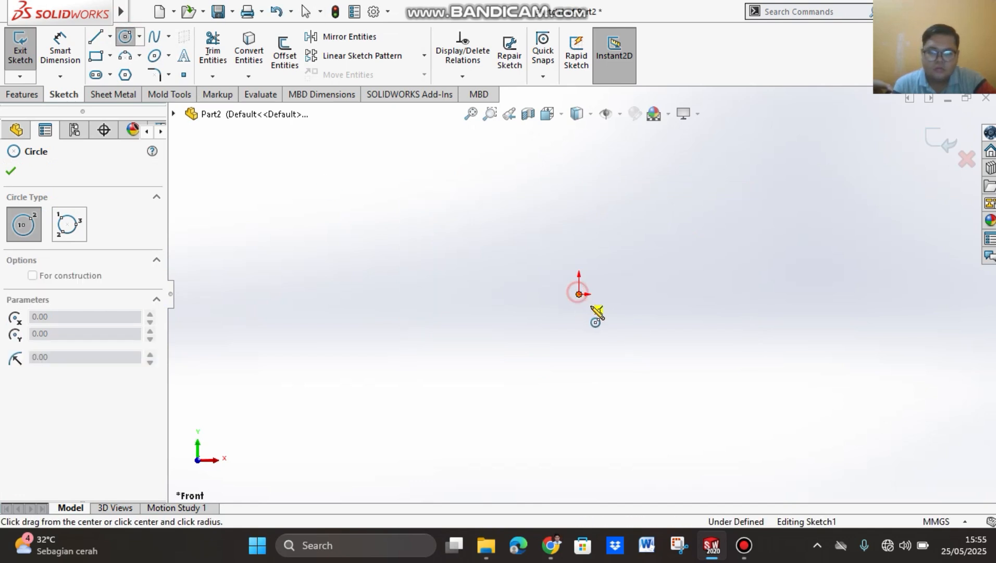
pyautogui.click(615, 327)
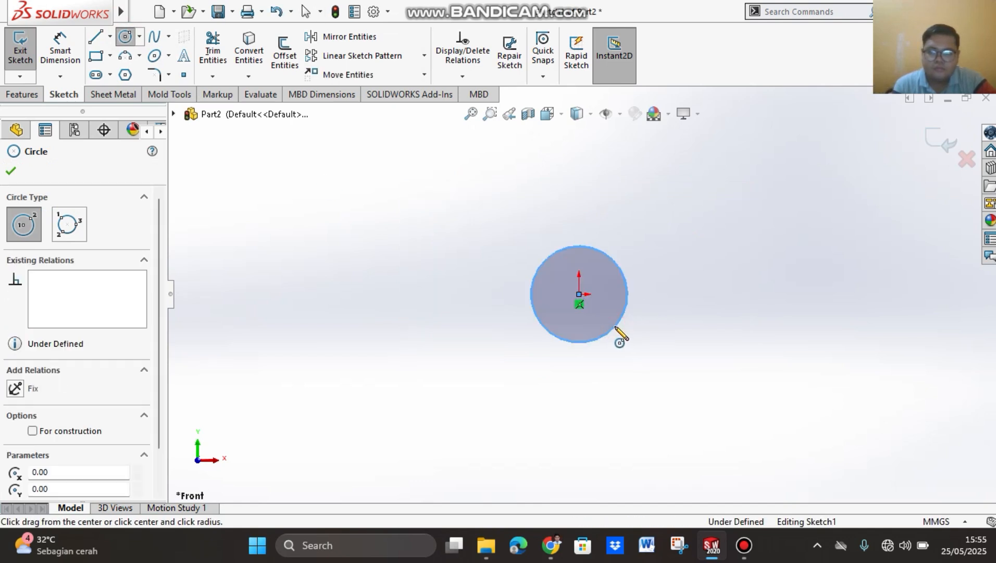
pyautogui.click(11, 171)
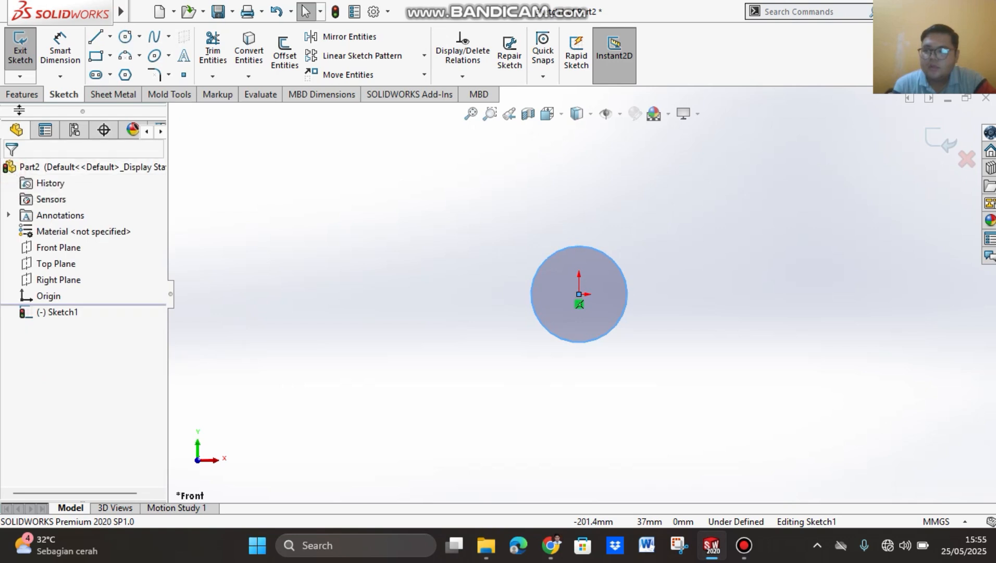
# Step: Dimension the circle's diameter and set it to 16 mm
pyautogui.click(60, 50)
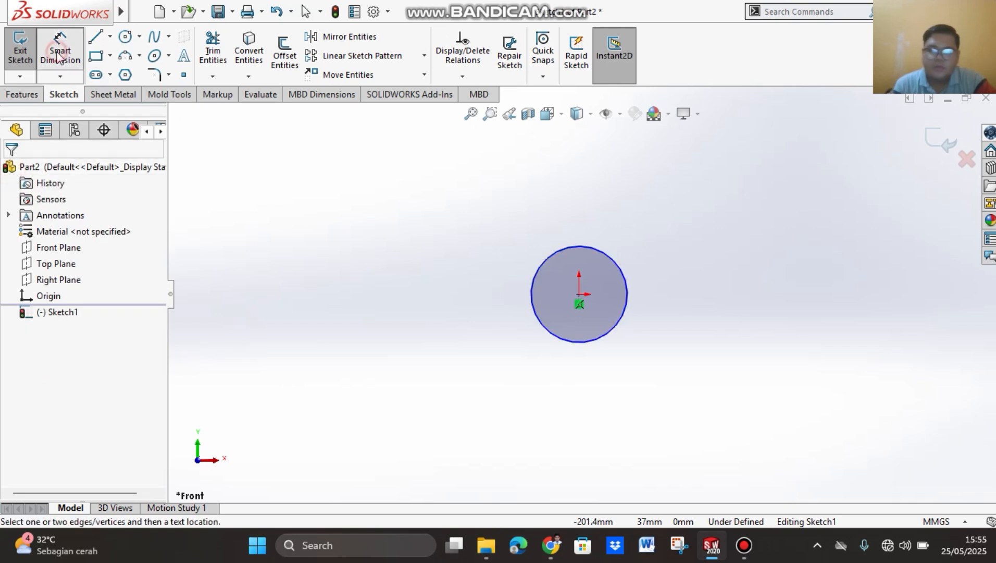
pyautogui.click(625, 275)
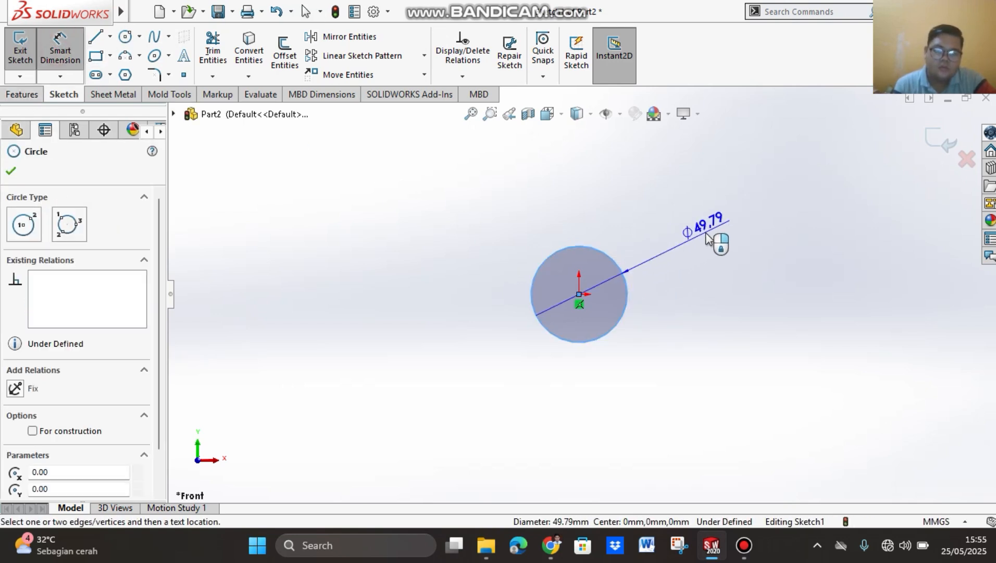
pyautogui.click(707, 238)
pyautogui.write('16')
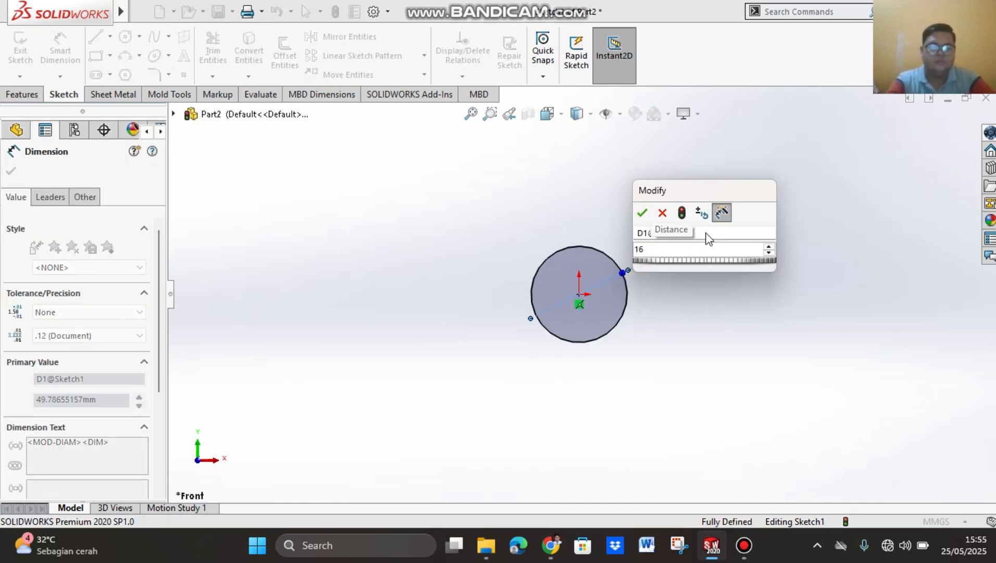
pyautogui.press('Return')
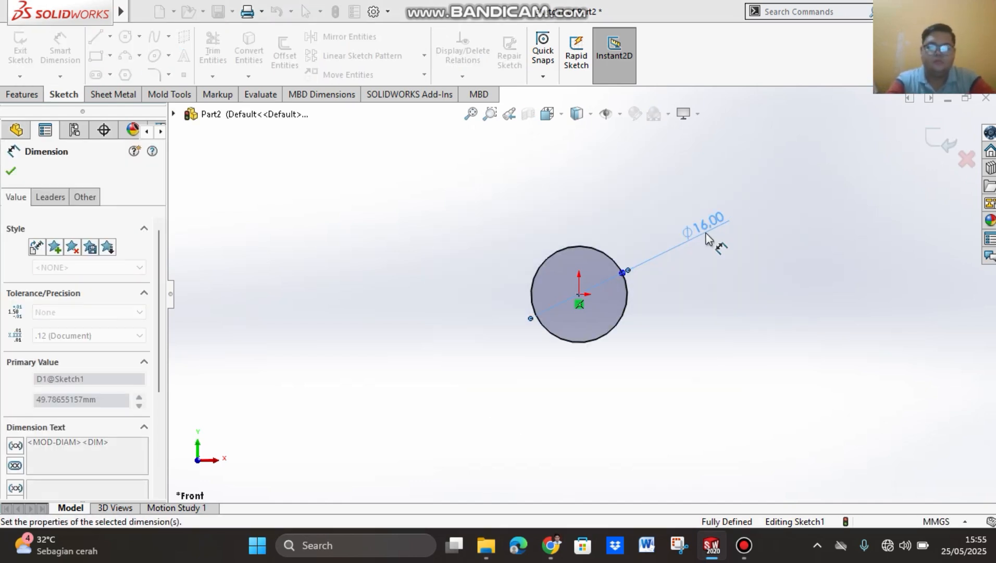
pyautogui.click(9, 174)
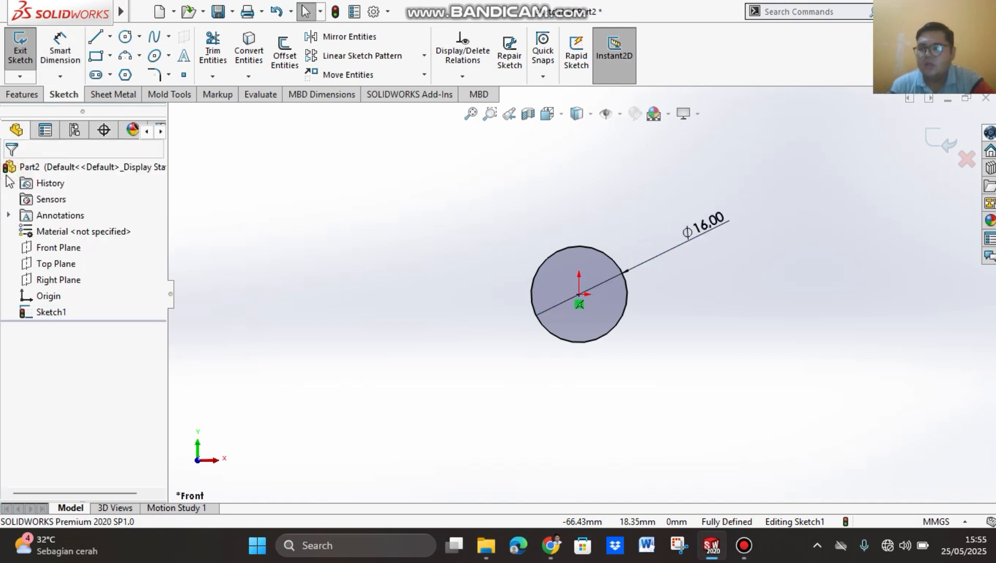
# Step: Extrude the 16 mm circle with the Mid Plane end condition to a total depth of 10 mm
pyautogui.click(26, 99)
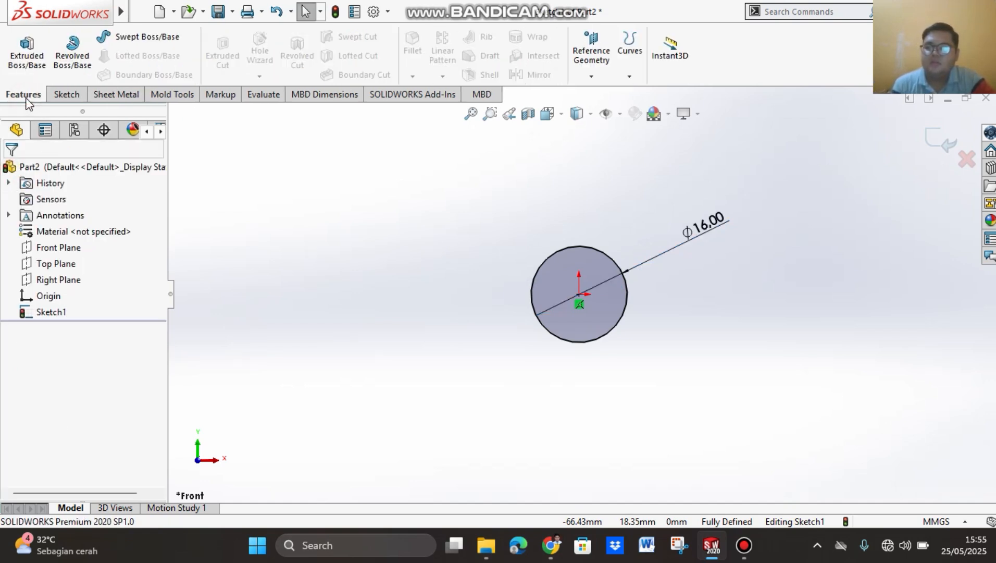
pyautogui.click(31, 62)
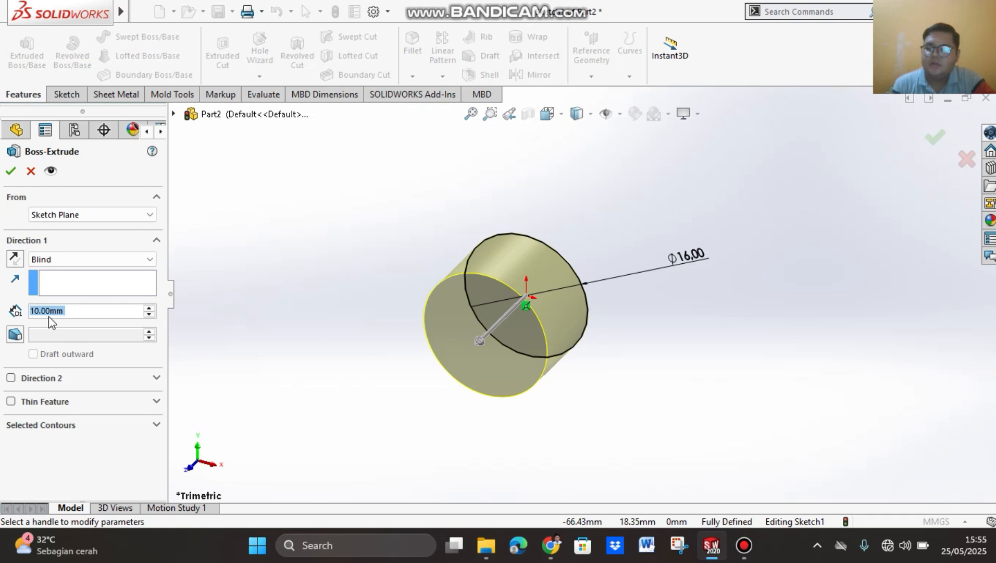
pyautogui.click(93, 264)
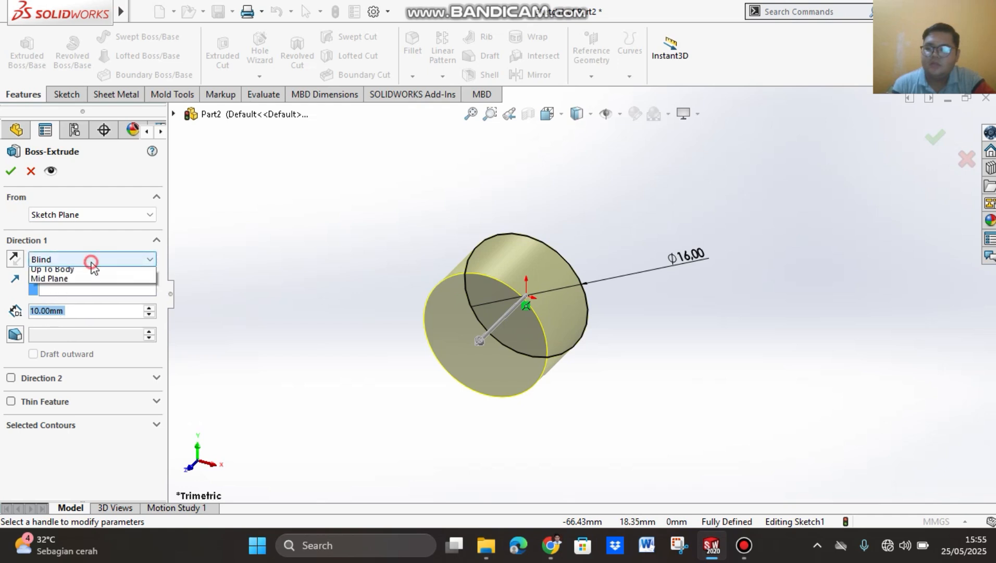
pyautogui.click(94, 321)
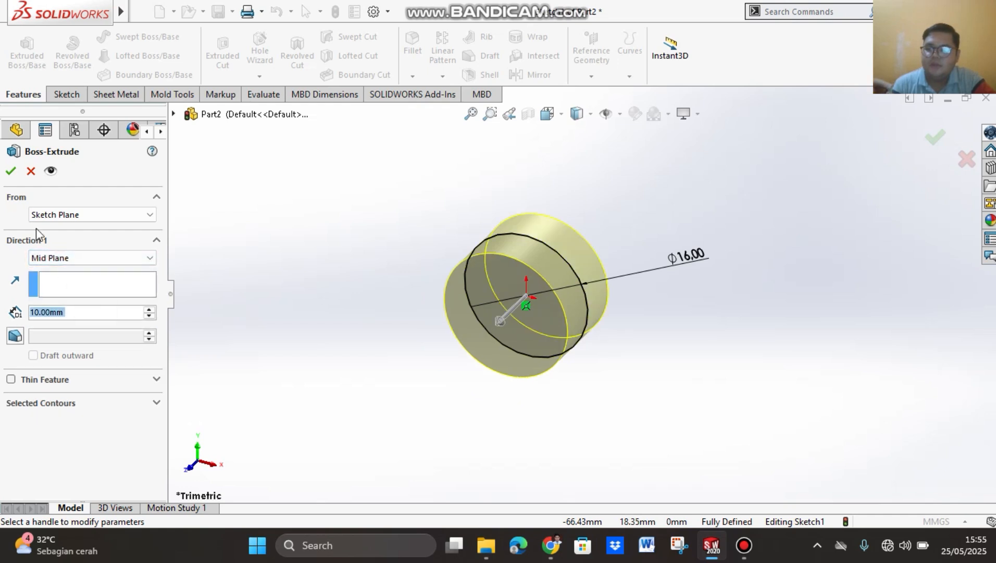
pyautogui.click(11, 171)
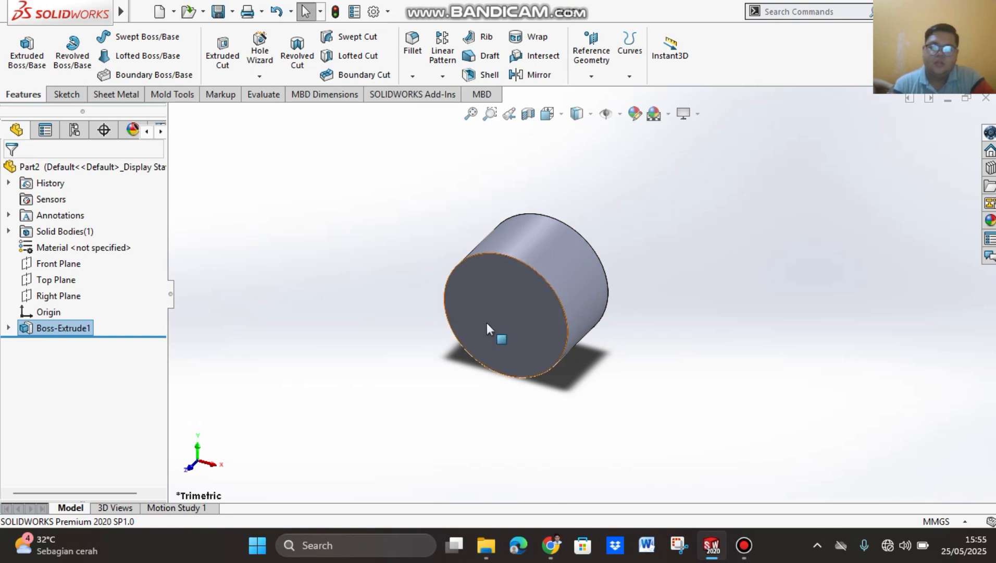
# Step: Sketch a closed four-sided hook profile on the Front Plane below the circle, about 12 mm high and 31 mm along its upper edge, with one slanted side
pyautogui.rightClick(496, 299)
pyautogui.click(596, 194)
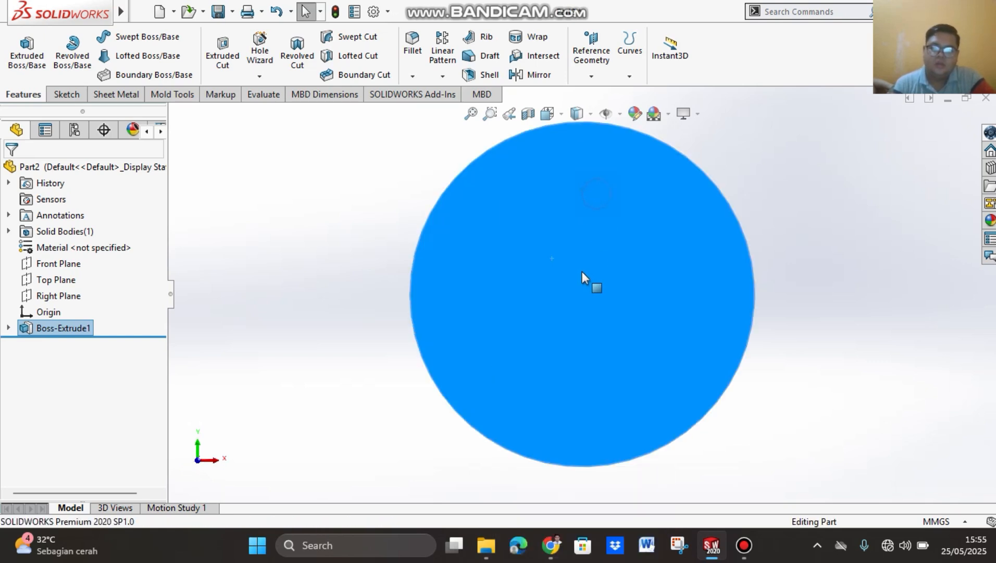
pyautogui.scroll(-2, 570, 330)
pyautogui.scroll(8, 570, 330)
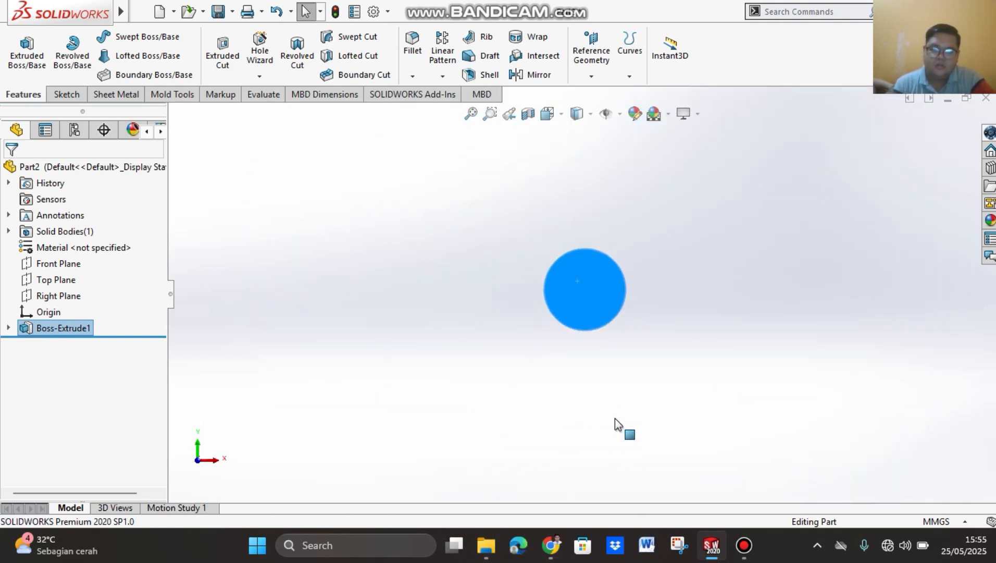
pyautogui.scroll(-2, 597, 421)
pyautogui.scroll(3, 596, 427)
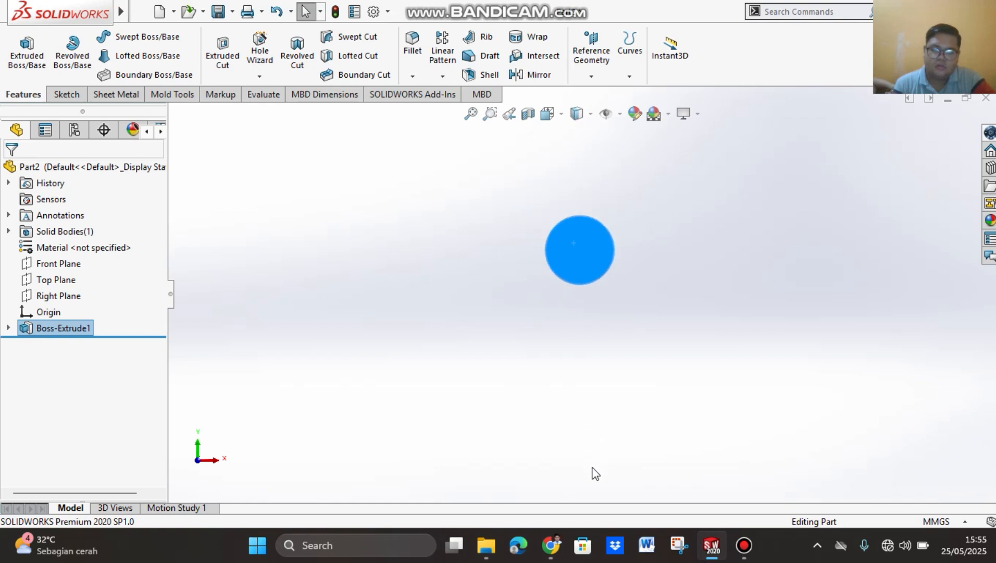
pyautogui.scroll(-1, 592, 472)
pyautogui.scroll(-1, 594, 472)
pyautogui.scroll(2, 594, 470)
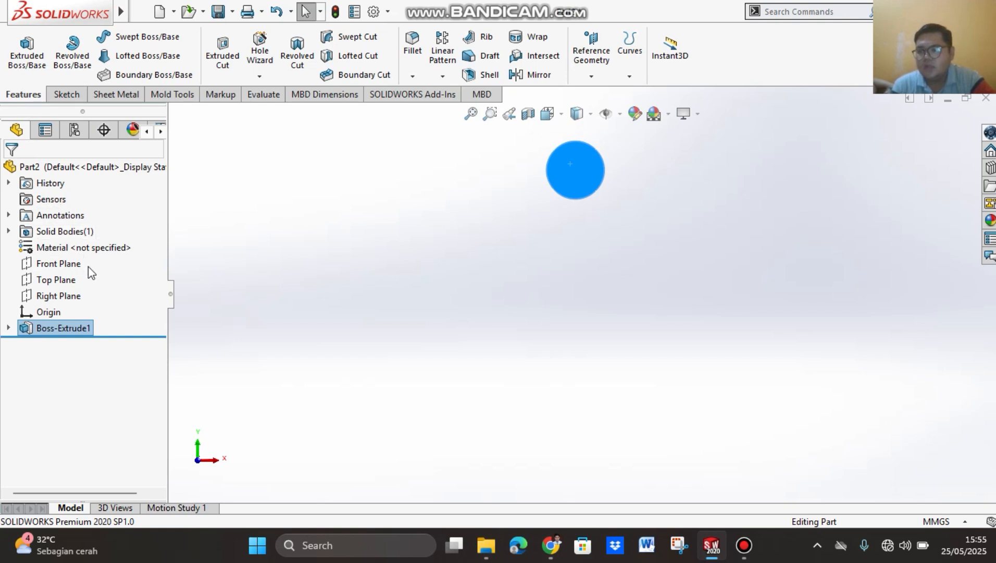
pyautogui.click(65, 265)
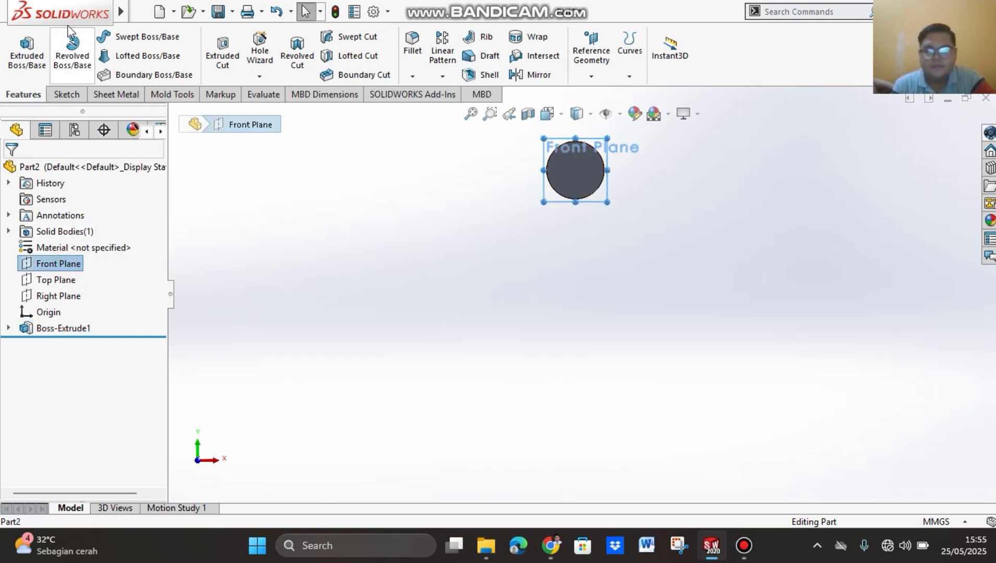
pyautogui.click(73, 94)
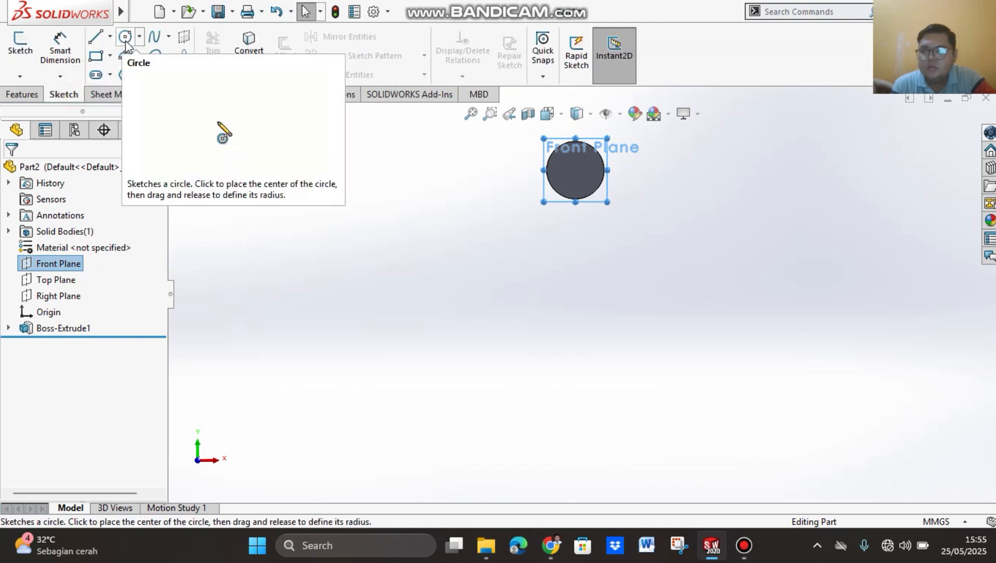
pyautogui.click(95, 42)
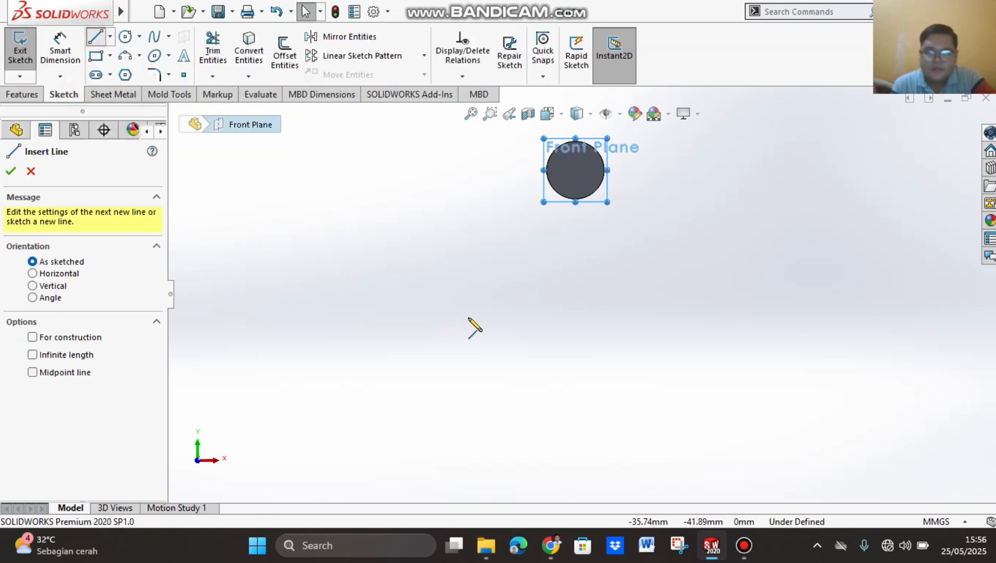
pyautogui.click(535, 397)
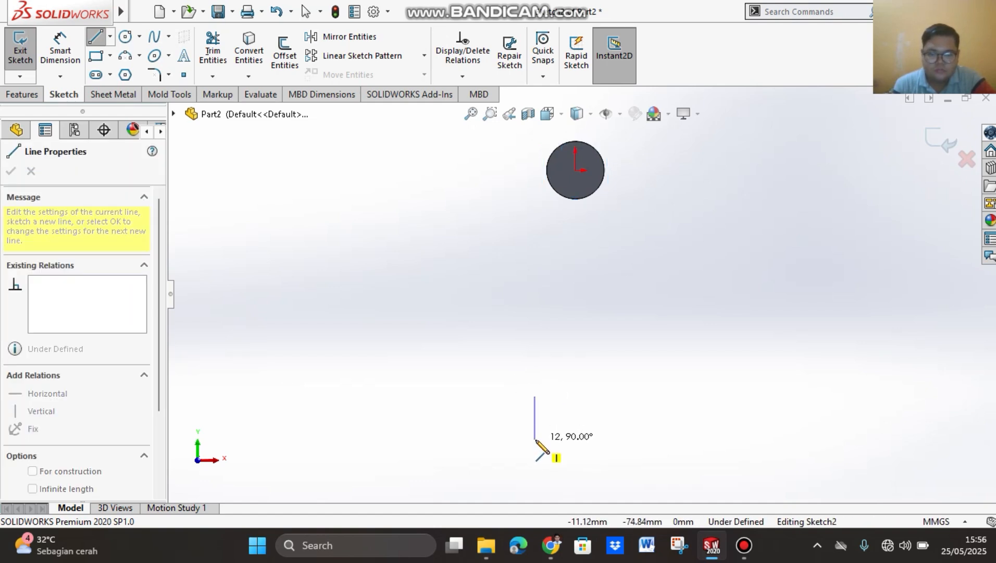
pyautogui.click(535, 440)
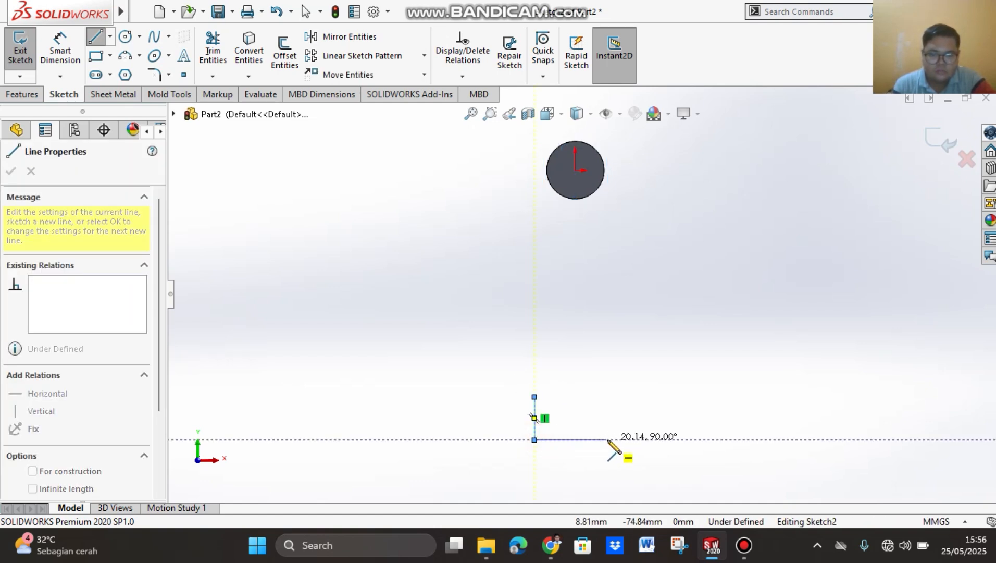
pyautogui.click(585, 440)
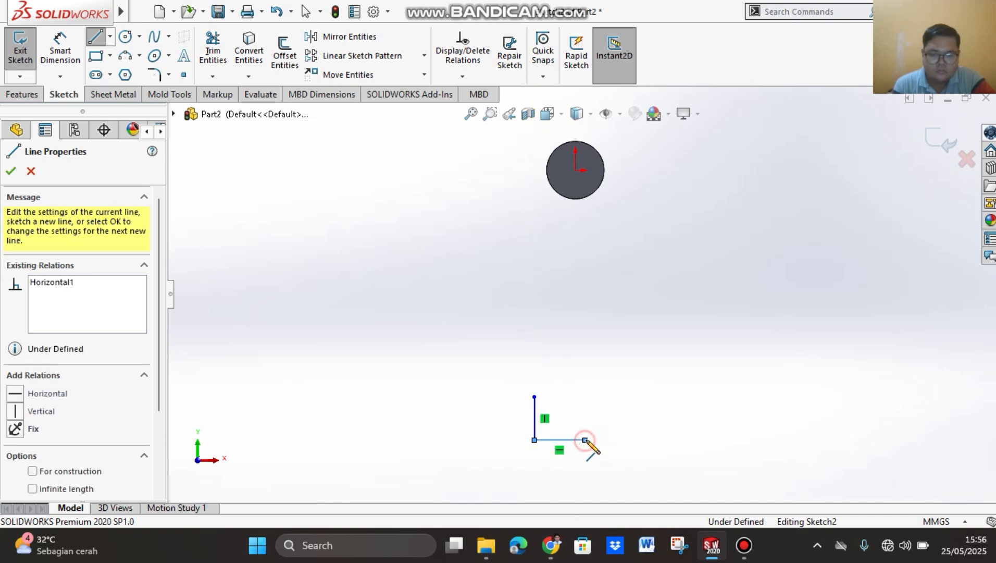
pyautogui.click(646, 397)
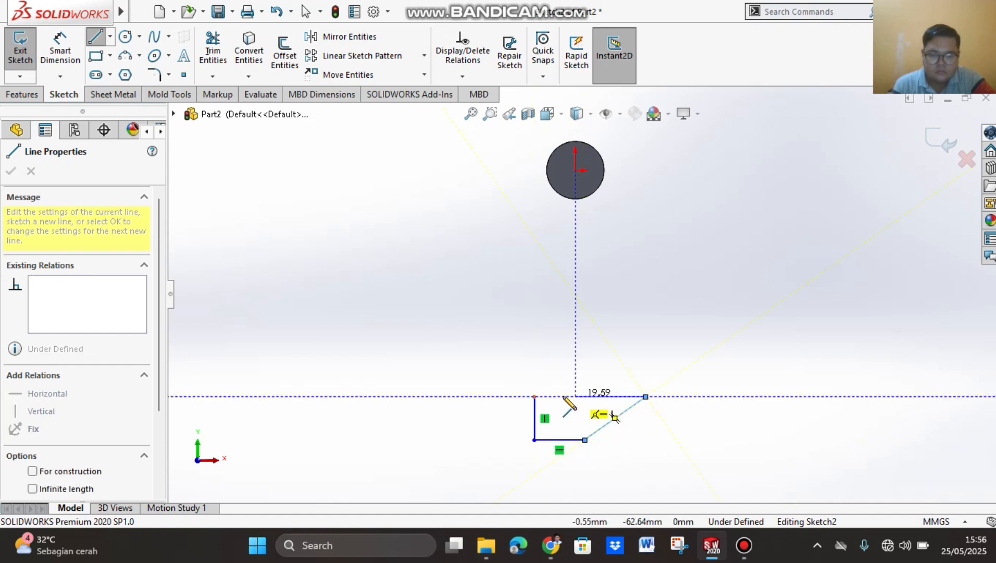
pyautogui.click(534, 396)
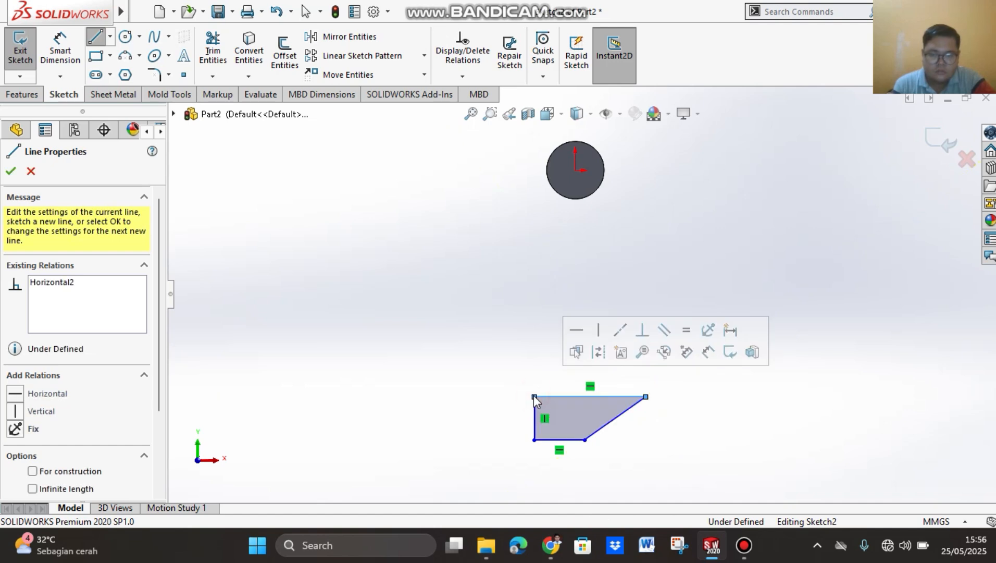
pyautogui.click(12, 169)
pyautogui.click(60, 50)
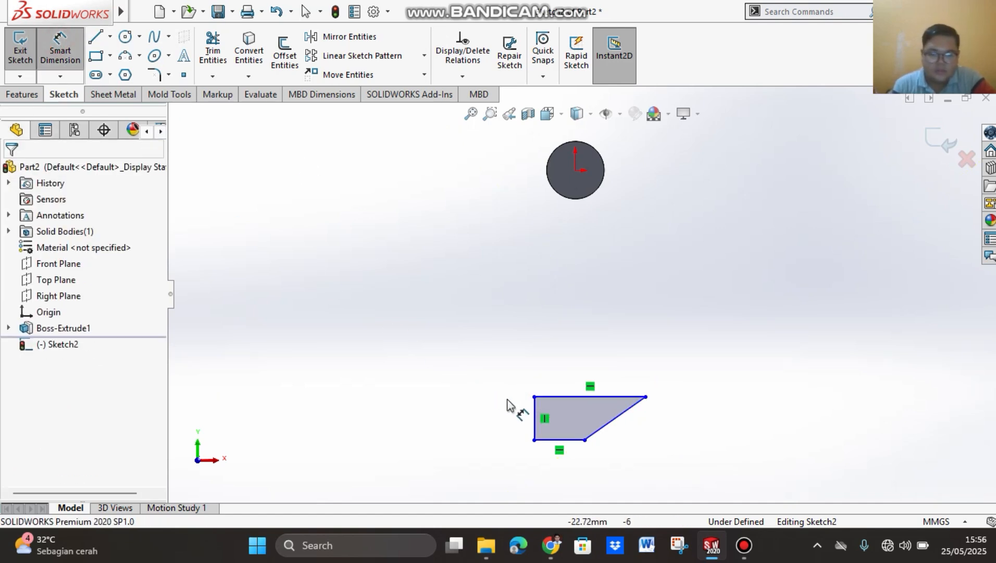
pyautogui.click(537, 420)
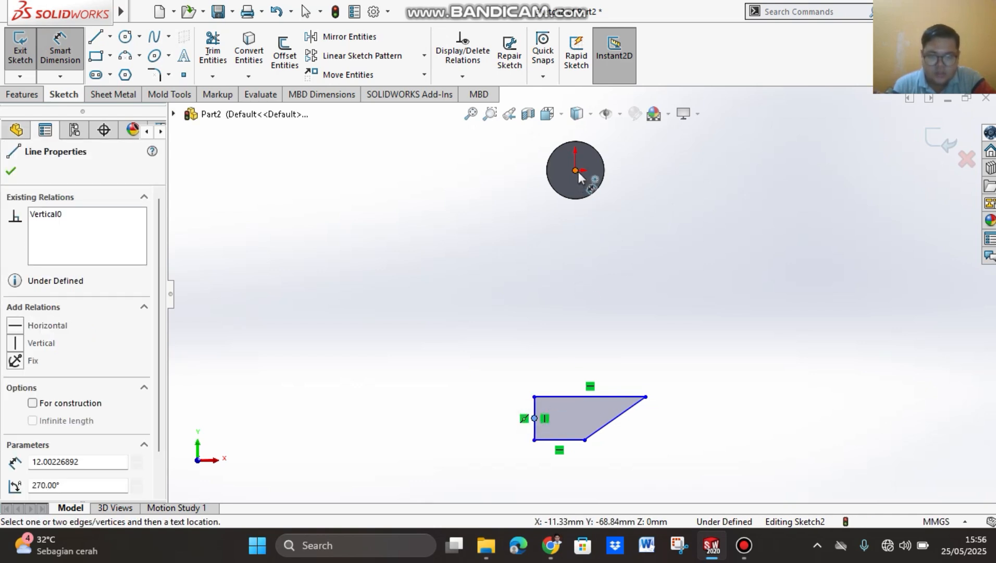
pyautogui.click(576, 171)
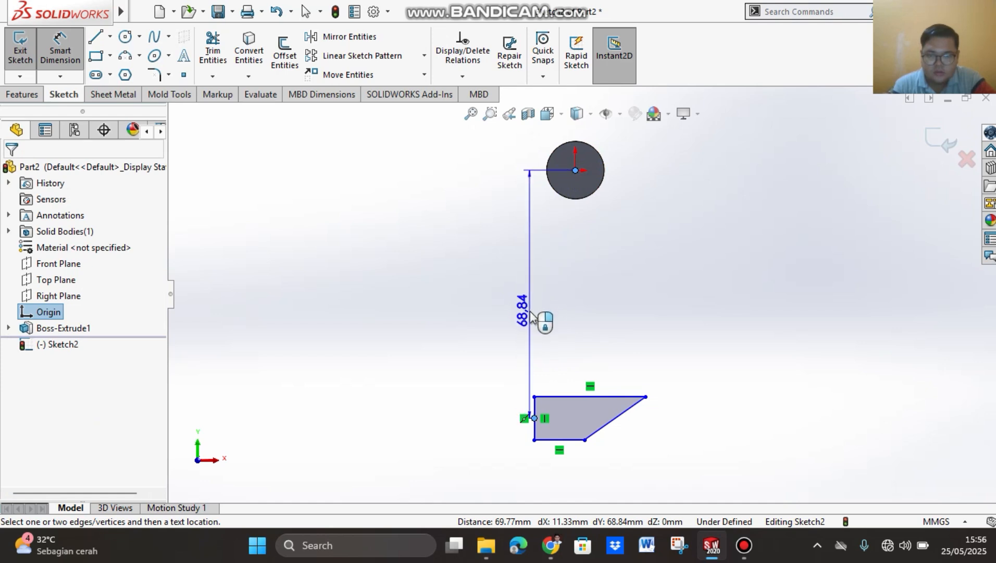
pyautogui.click(532, 314)
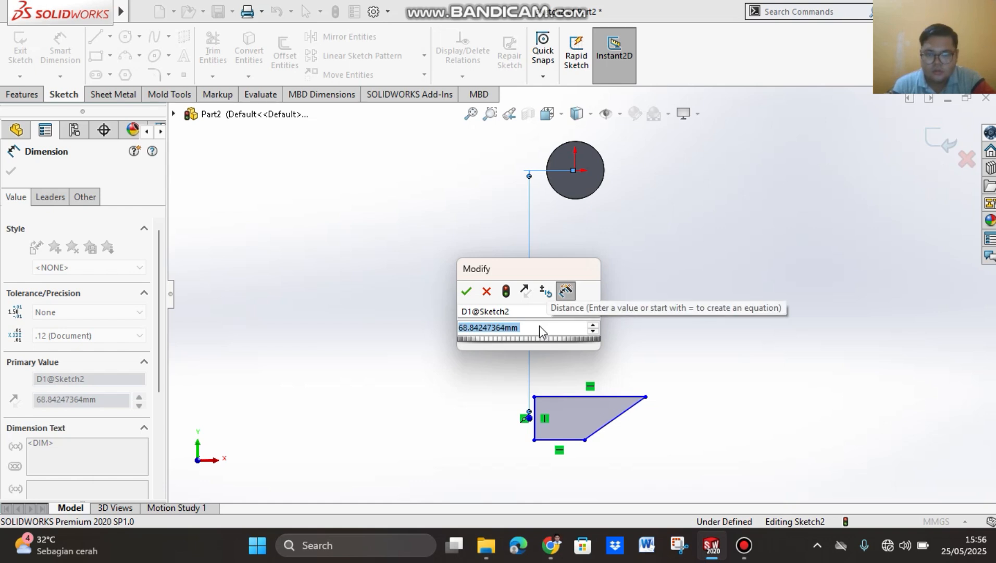
pyautogui.click(488, 292)
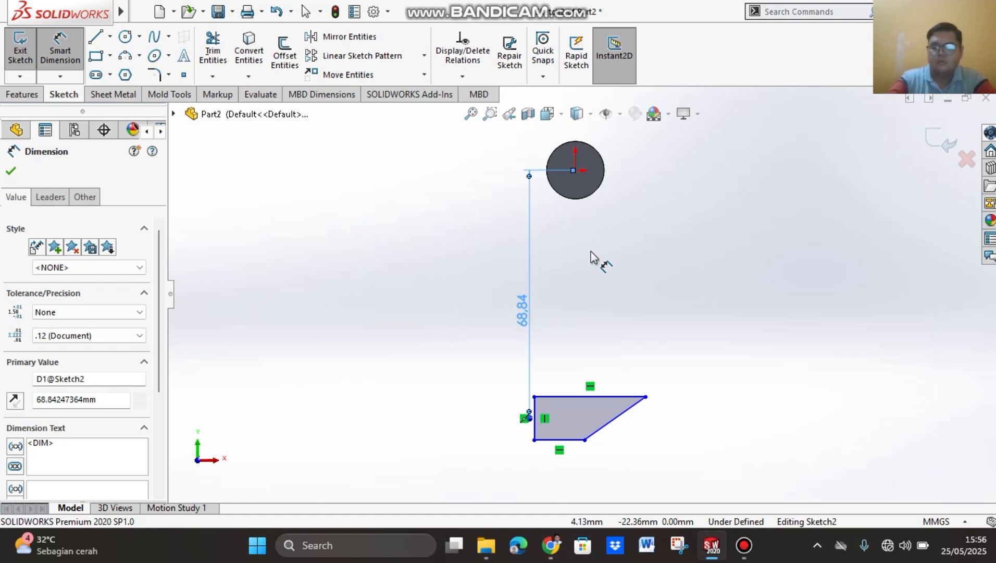
pyautogui.press('Escape')
pyautogui.hotkey('ctrl', 'z')
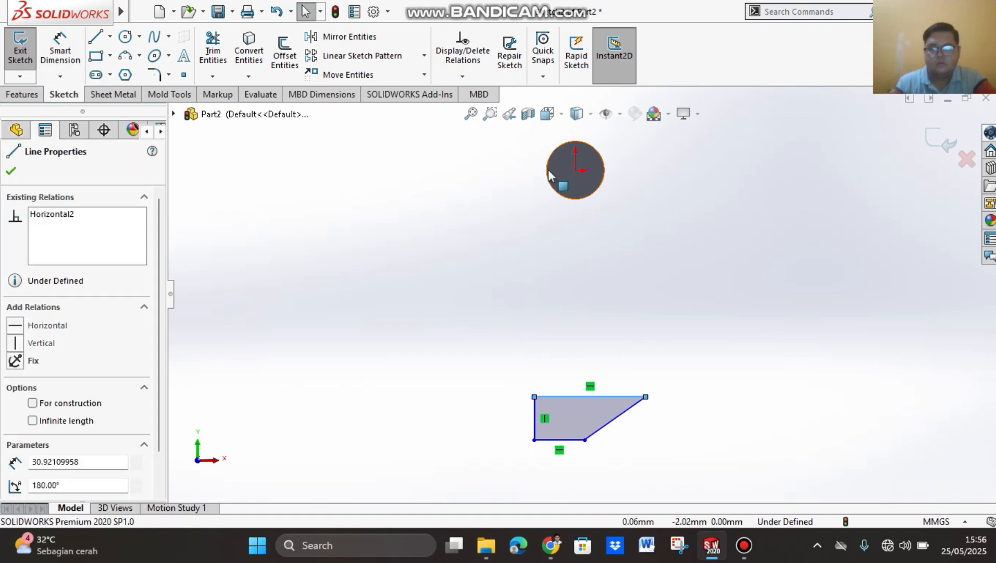
# Step: Dimension the horizontal distance between the origin and the hook profile's vertical edge as 5 mm
pyautogui.click(60, 52)
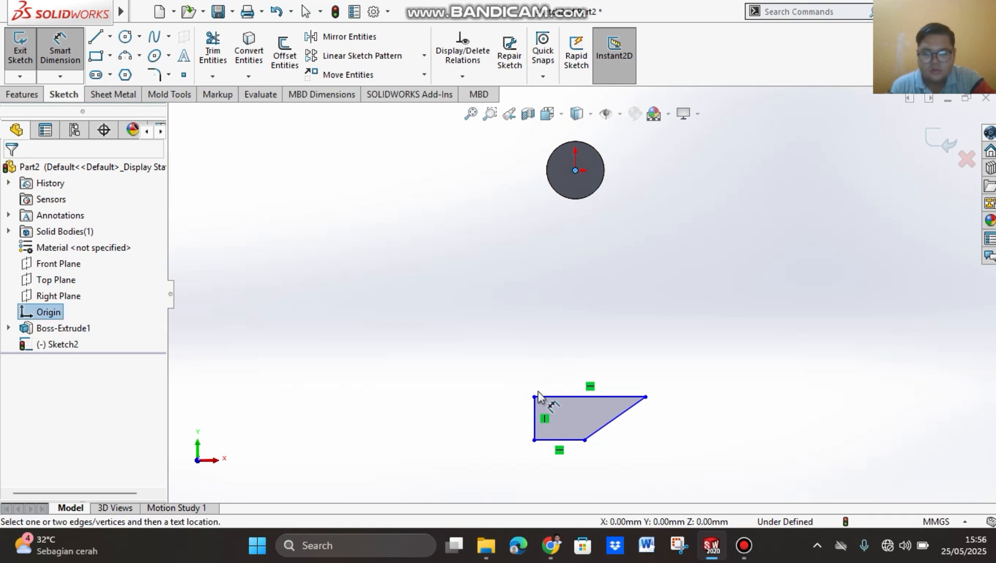
pyautogui.click(537, 417)
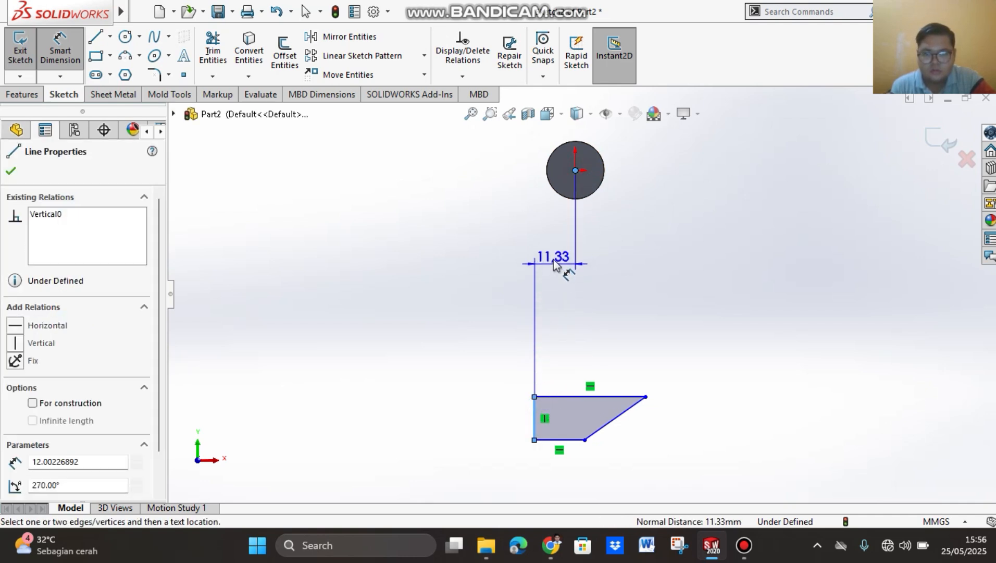
pyautogui.click(559, 289)
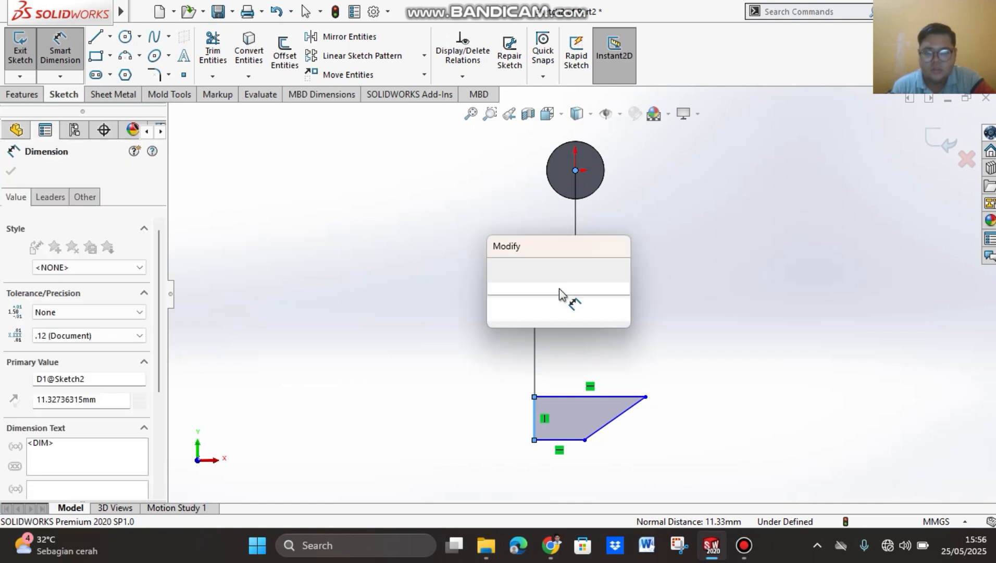
pyautogui.write('5')
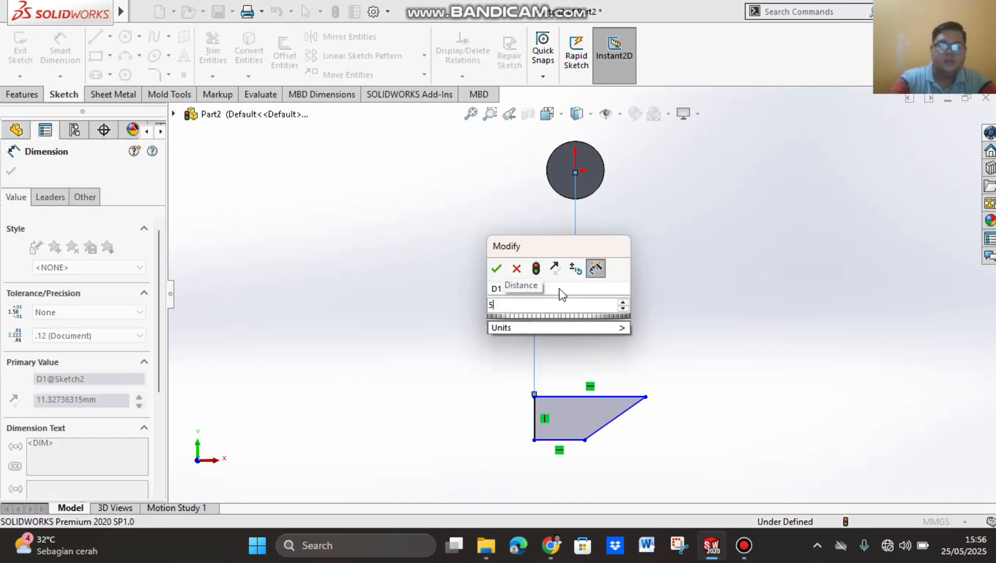
pyautogui.press('Return')
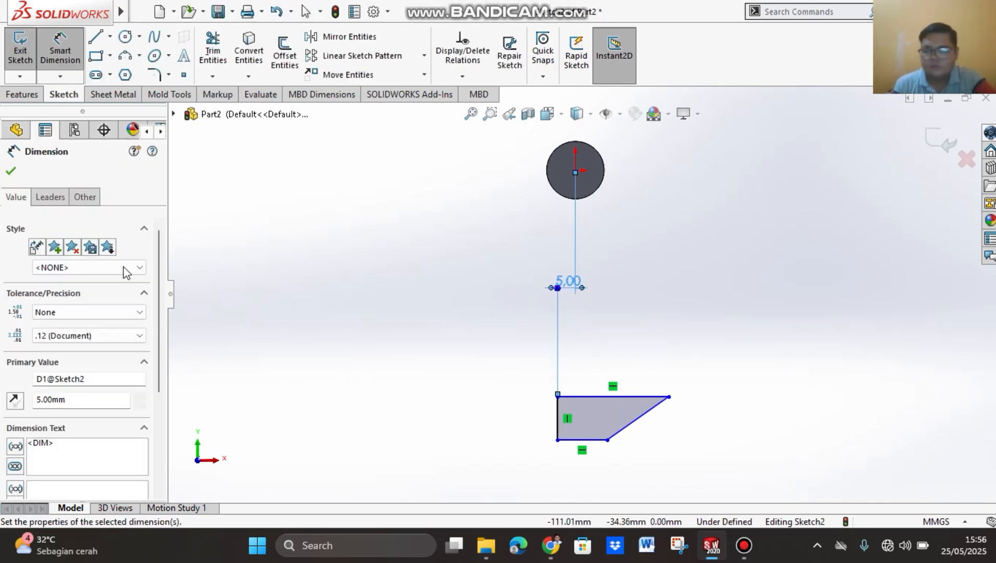
# Step: Dimension the hook profile's height between the endpoints of its vertical edge and set it to 10 mm
pyautogui.click(558, 395)
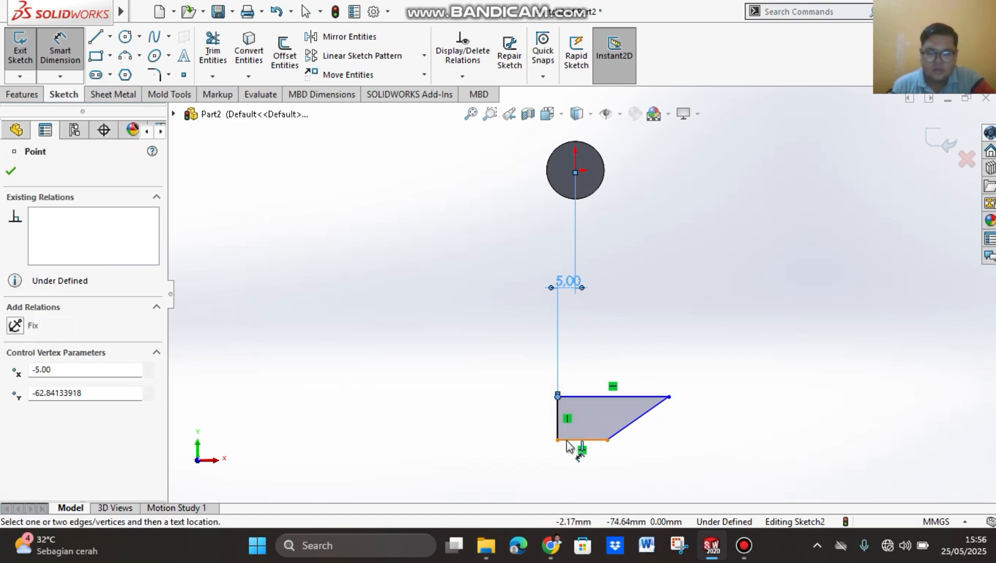
pyautogui.click(558, 441)
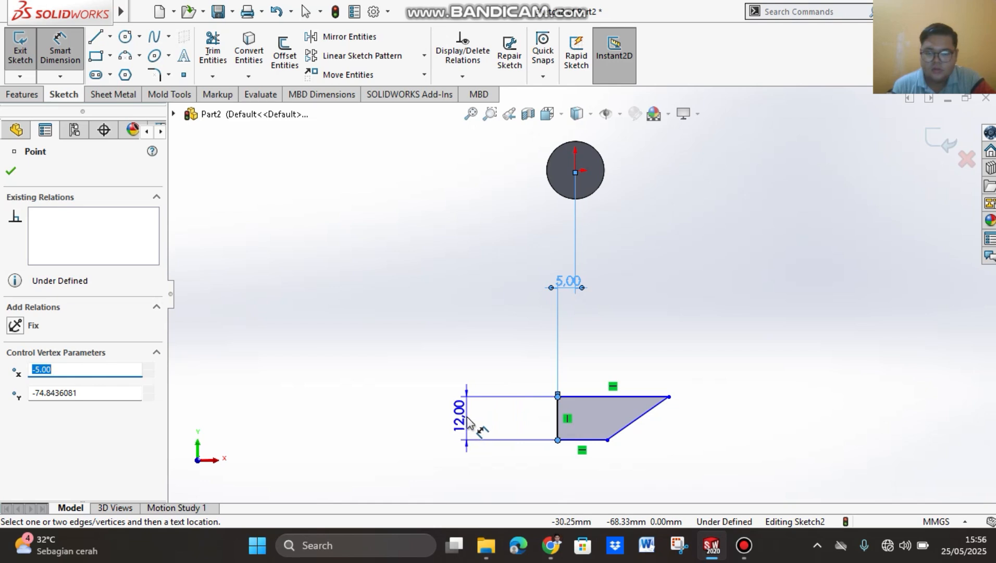
pyautogui.click(465, 421)
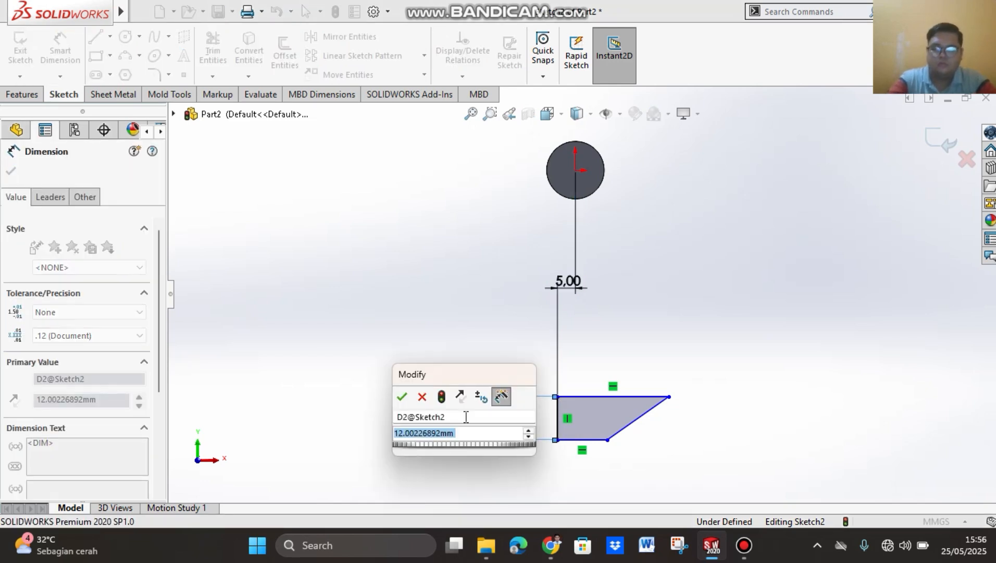
pyautogui.write('10')
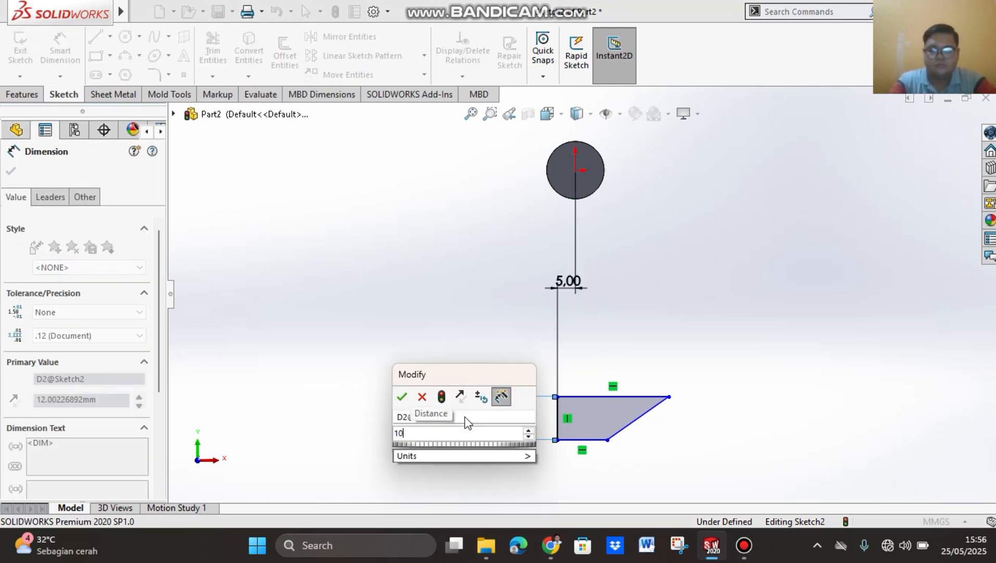
pyautogui.click(404, 398)
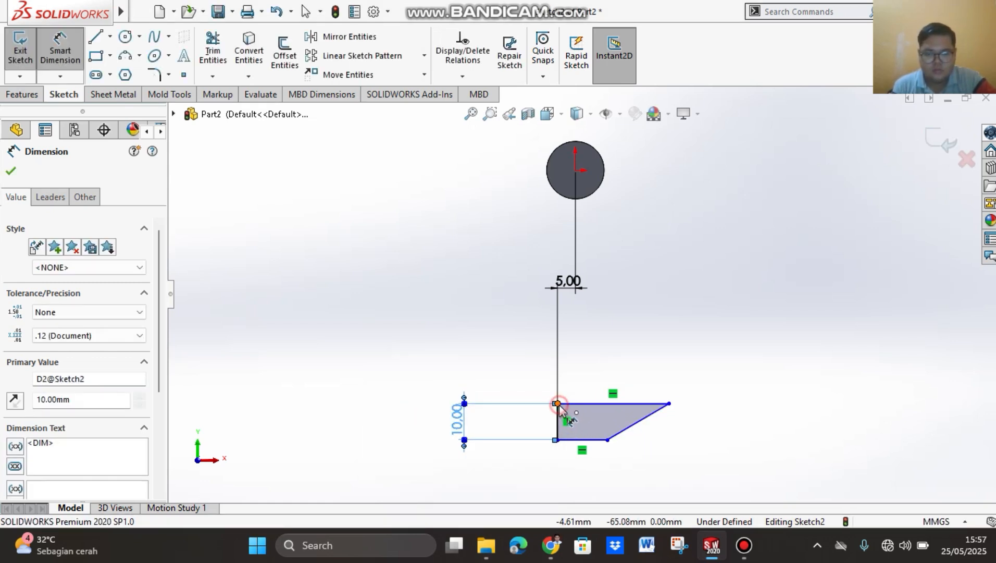
# Step: Dimension the length of the hook profile's upper edge between its endpoints and set it to 20 mm
pyautogui.click(558, 405)
pyautogui.click(668, 404)
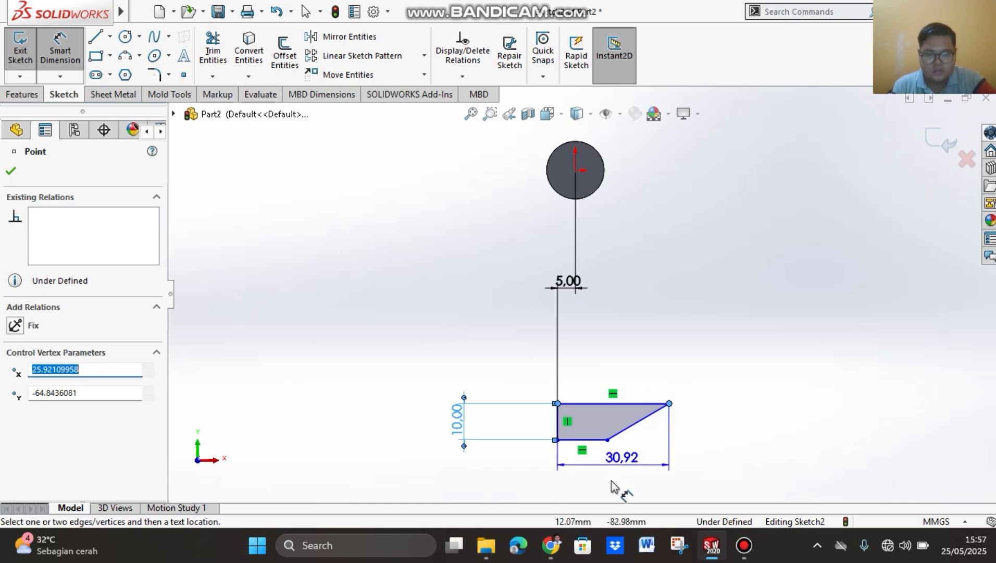
pyautogui.click(607, 492)
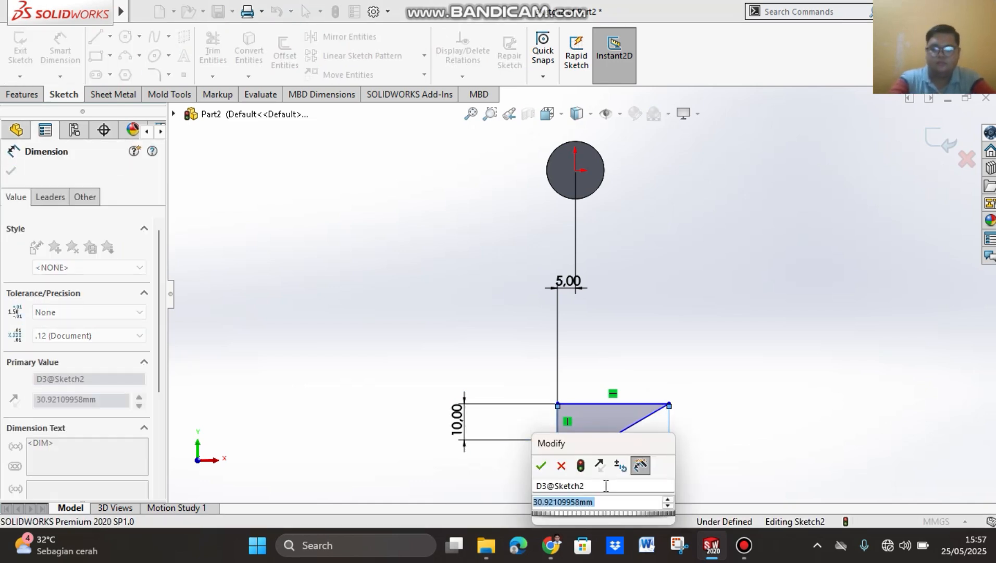
pyautogui.write('20')
pyautogui.press('Return')
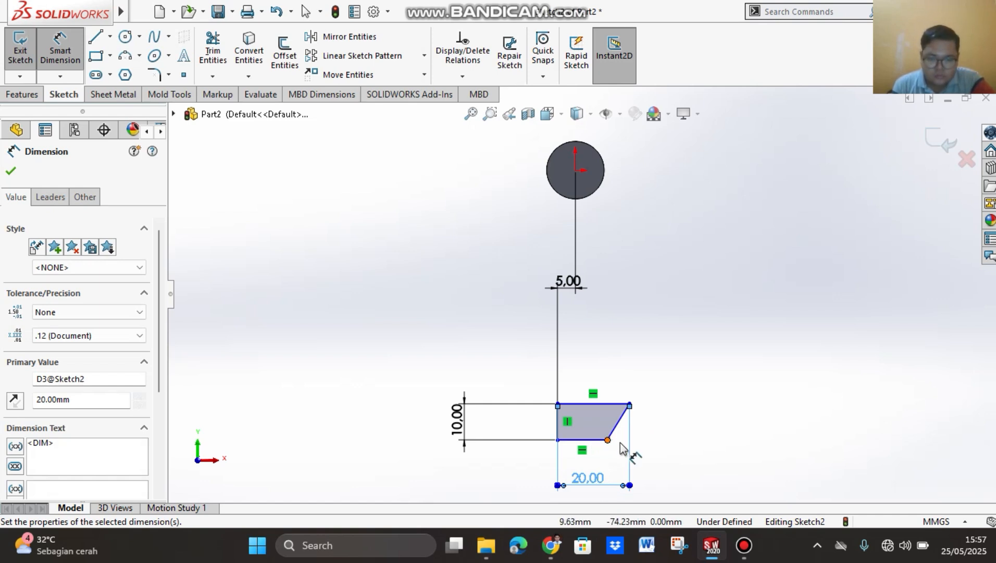
pyautogui.click(671, 423)
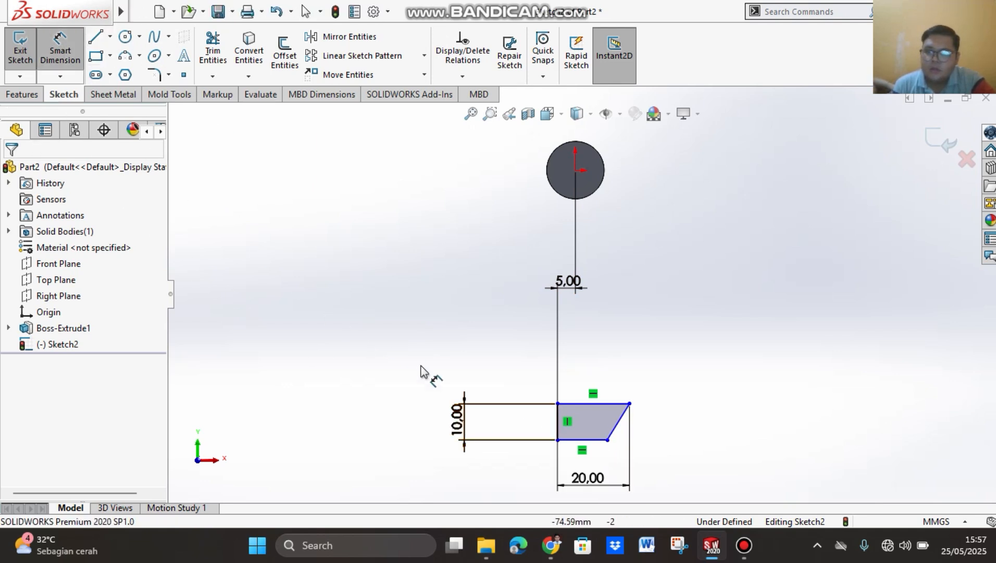
# Step: Dimension the angle between the hook profile's lower edge and its slanted side and set it to 60°
pyautogui.click(580, 440)
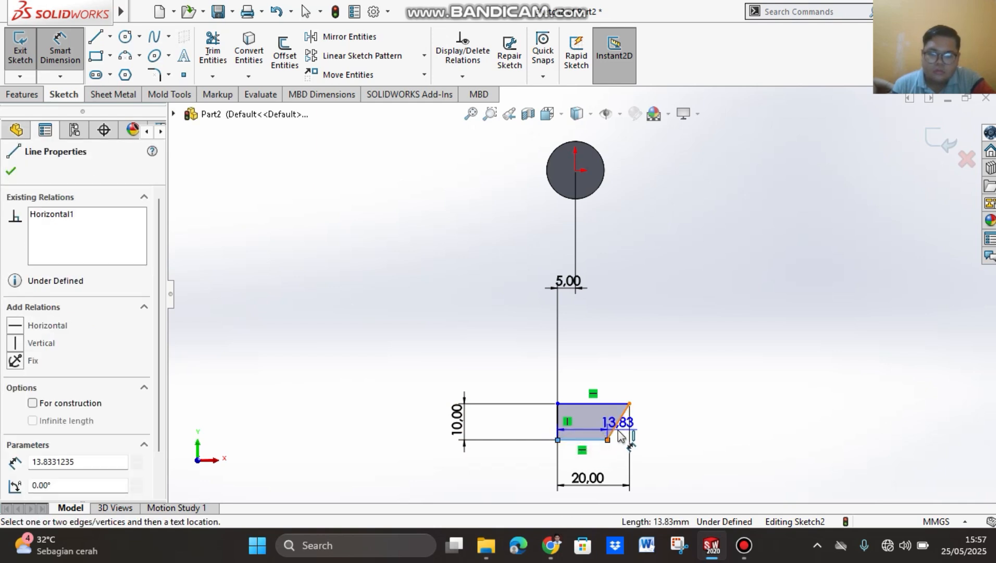
pyautogui.click(616, 423)
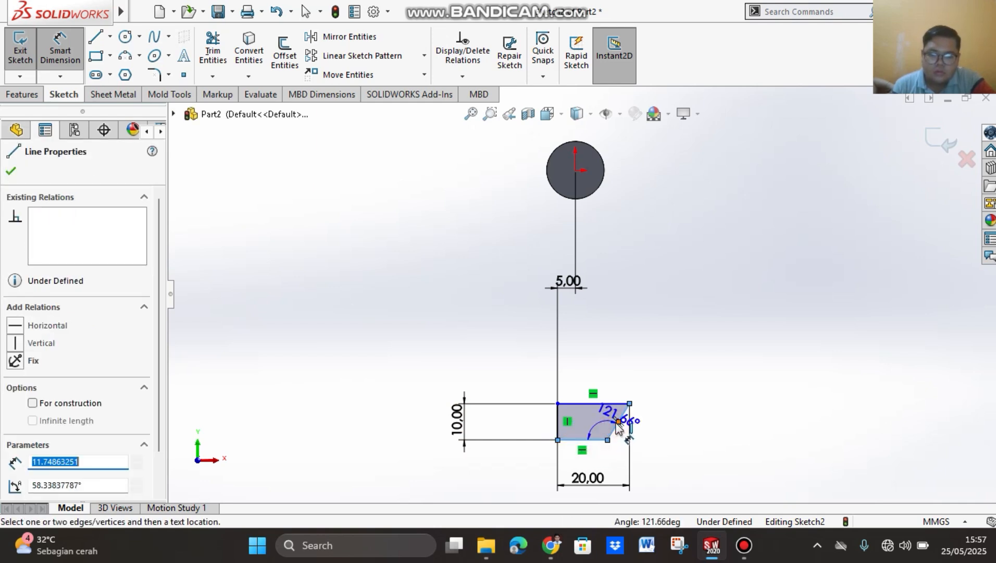
pyautogui.click(658, 426)
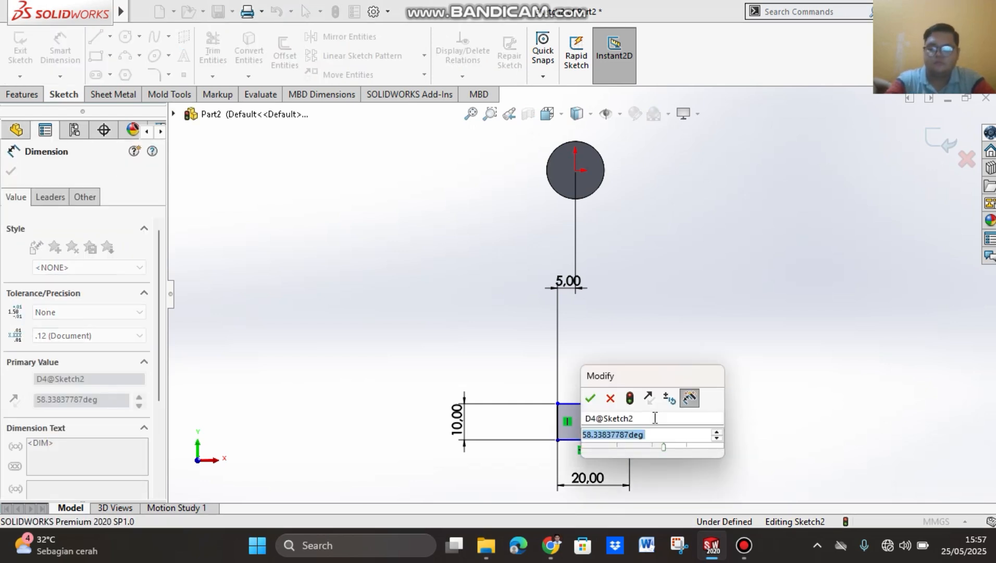
pyautogui.write('60')
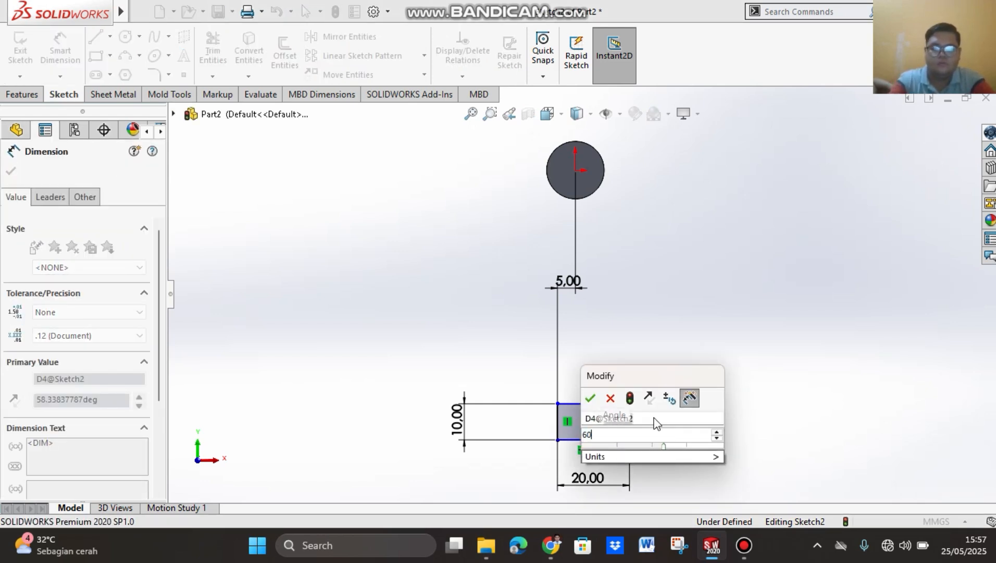
pyautogui.click(591, 399)
pyautogui.click(745, 417)
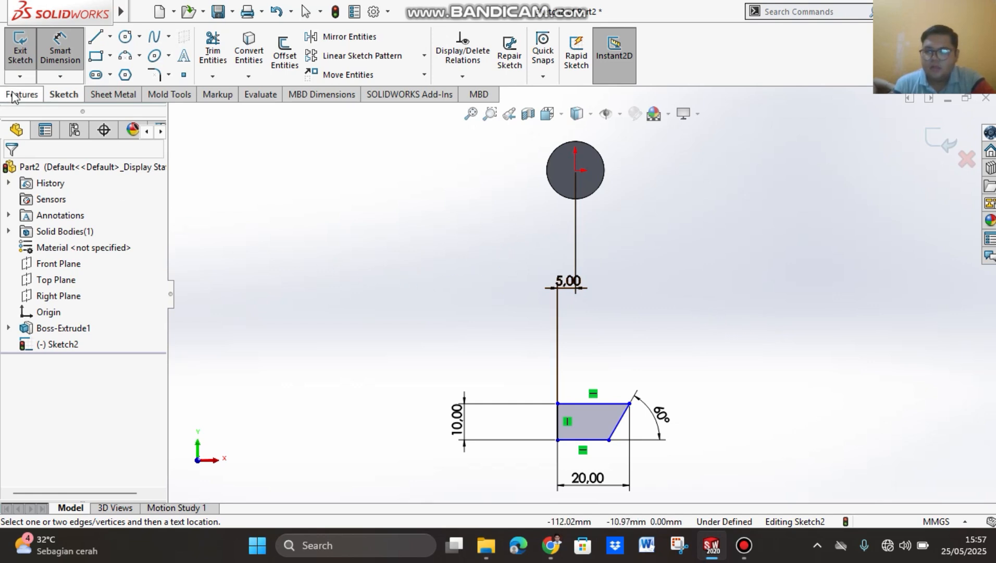
# Step: Extrude the hook profile 10 mm with the Mid Plane end condition, keeping Merge result on
pyautogui.click(27, 94)
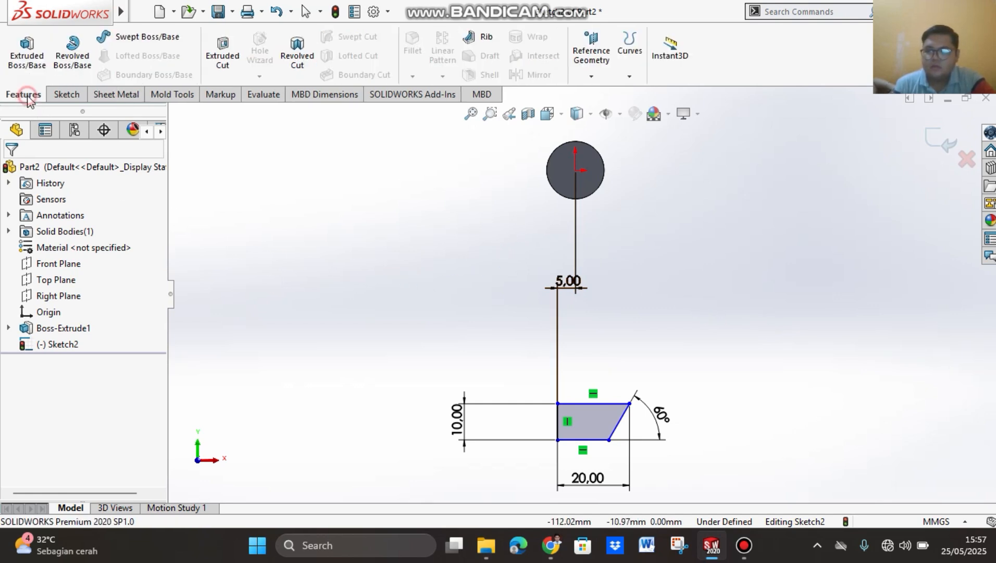
pyautogui.click(34, 59)
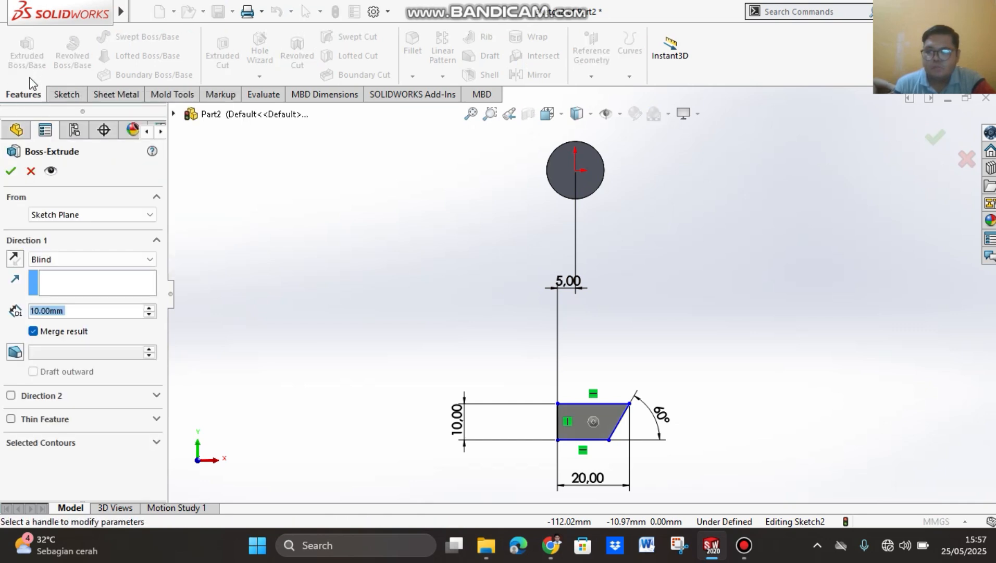
pyautogui.click(111, 262)
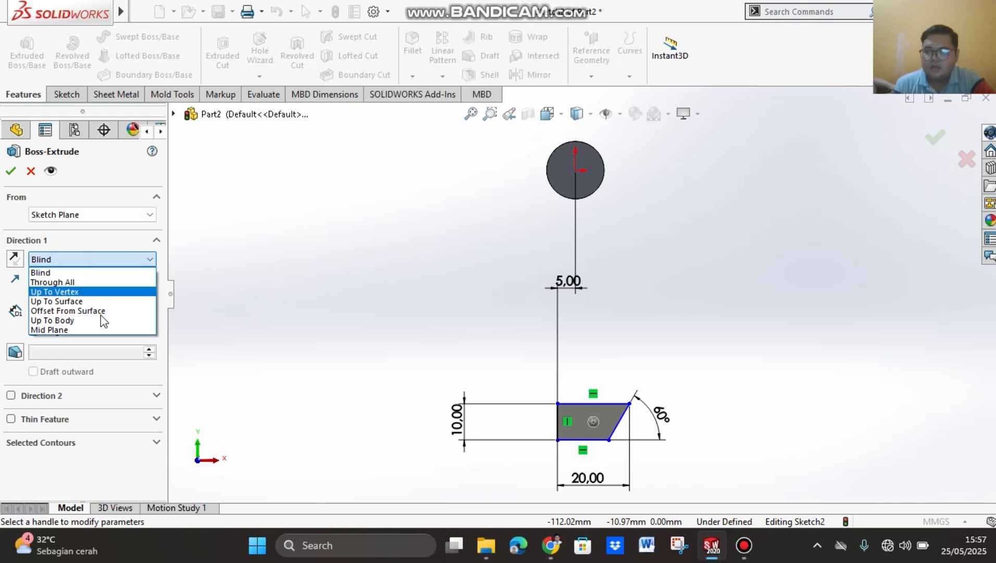
pyautogui.click(97, 328)
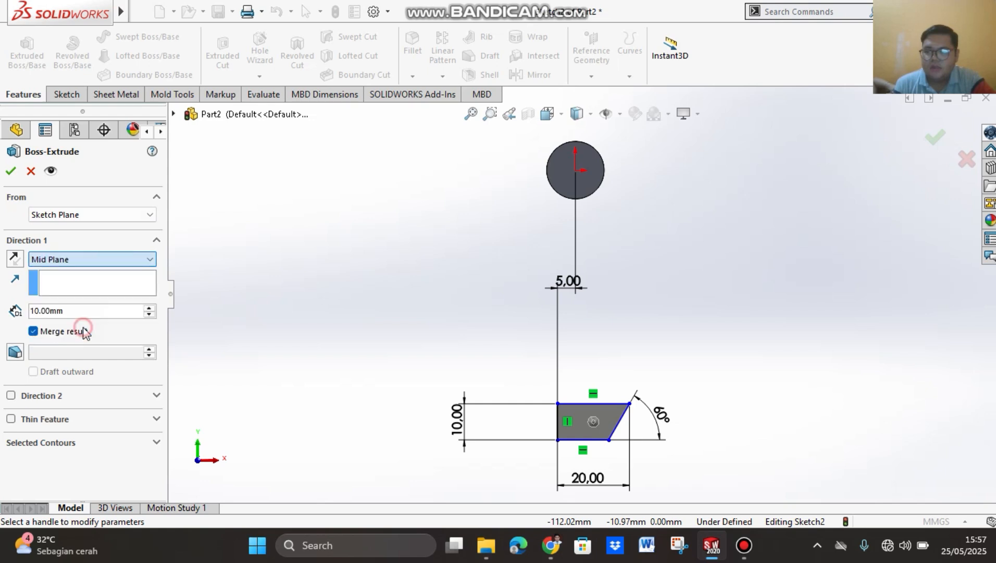
pyautogui.click(12, 171)
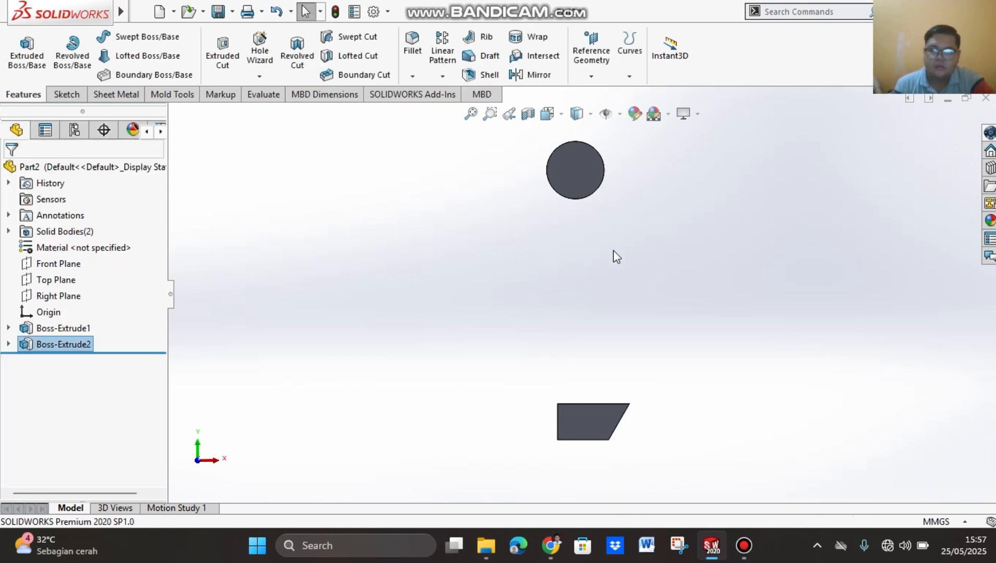
# Step: Inspect the extruded circle and hook in the isometric view
pyautogui.click(561, 115)
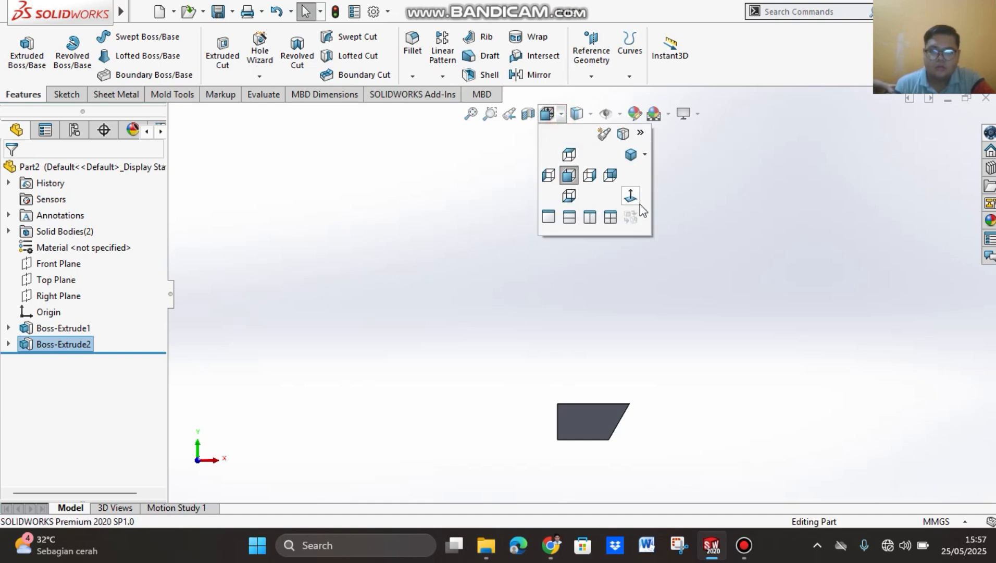
pyautogui.click(632, 155)
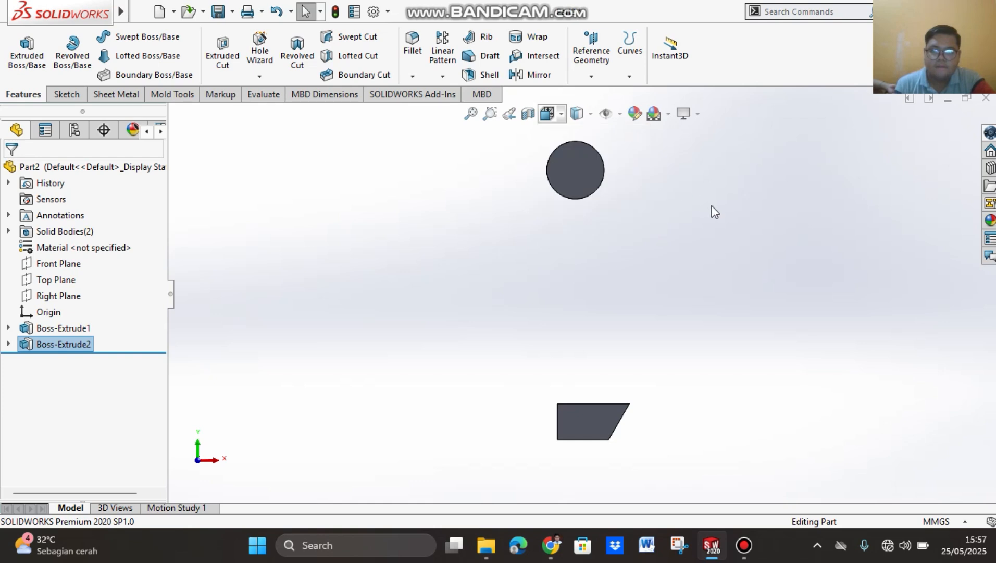
pyautogui.click(575, 131)
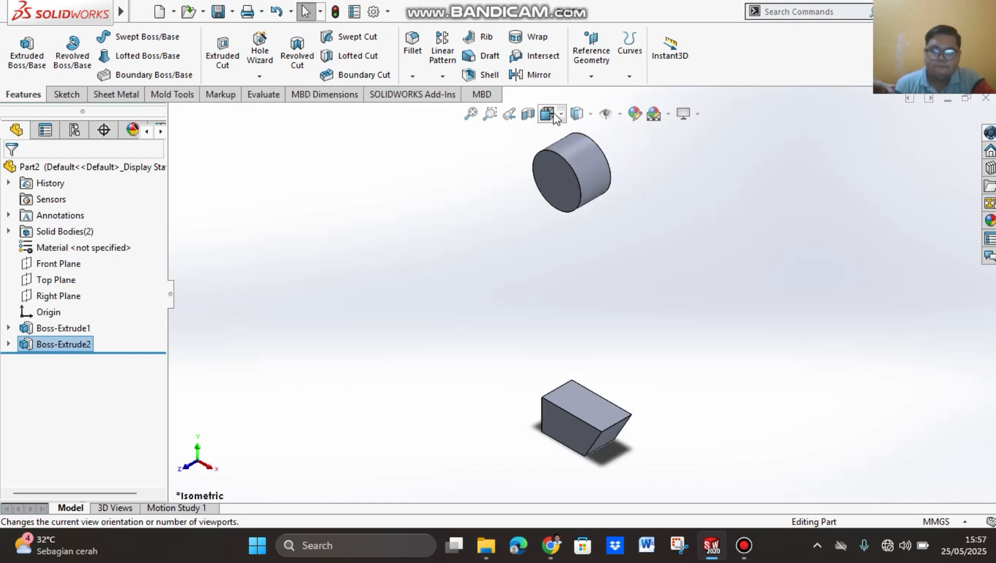
pyautogui.scroll(3, 675, 309)
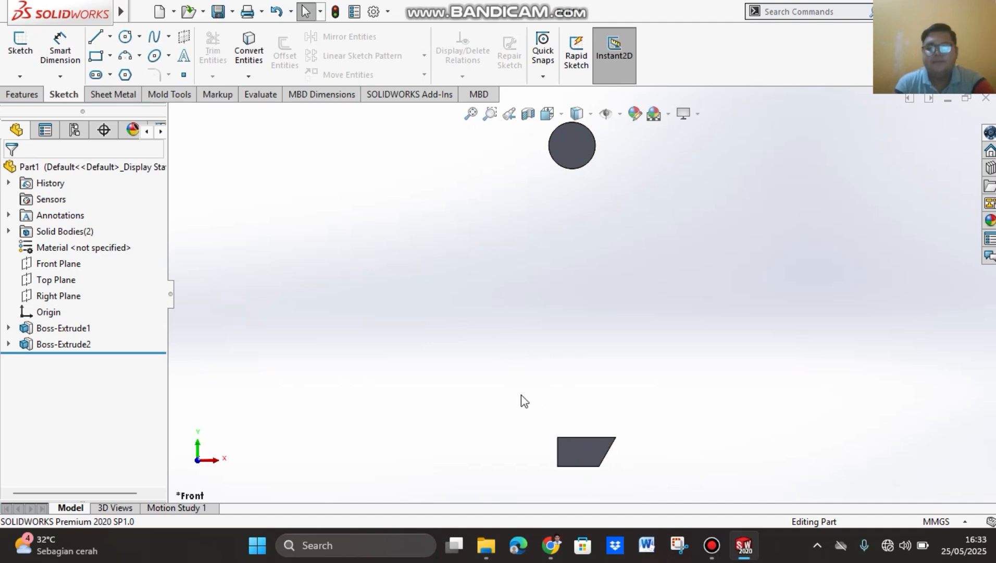
# Step: Switch to the PDF tutorial in Chrome and read steps 72 to 76 on the sweep path arc, its vertical relation and the auxiliary plane
pyautogui.click(545, 558)
pyautogui.scroll(15, 644, 274)
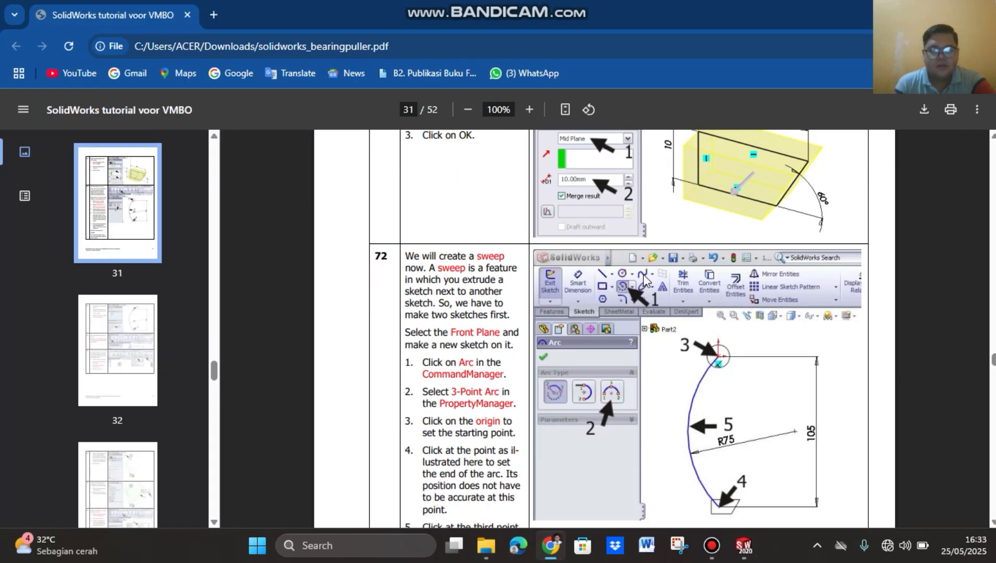
pyautogui.scroll(5, 645, 277)
pyautogui.scroll(-18, 645, 281)
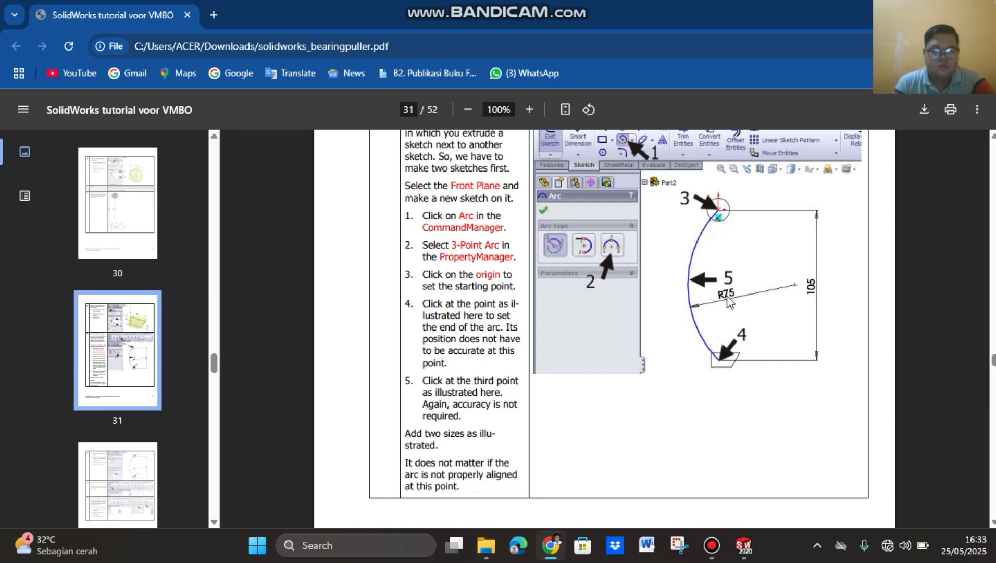
pyautogui.scroll(-8, 730, 368)
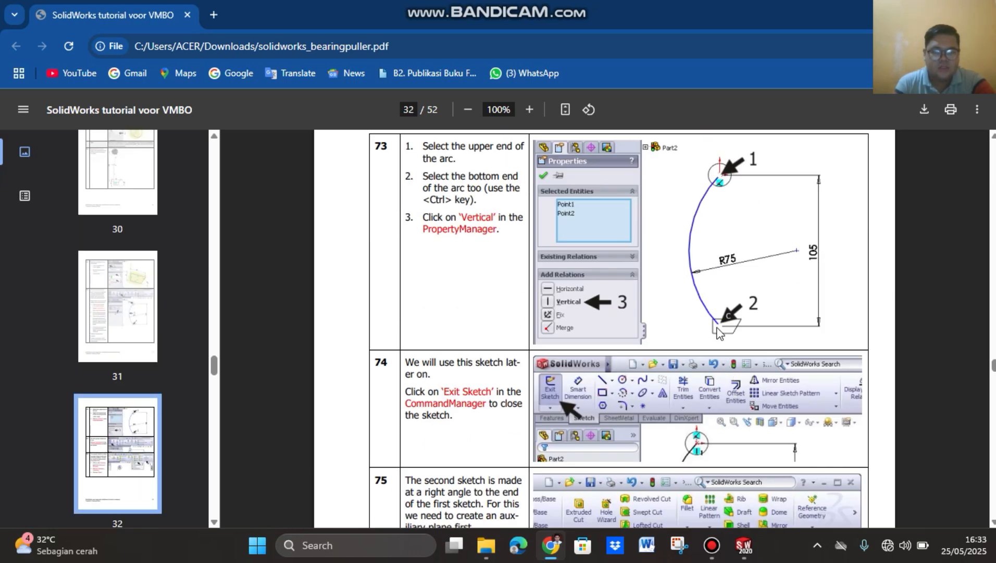
pyautogui.scroll(-9, 719, 337)
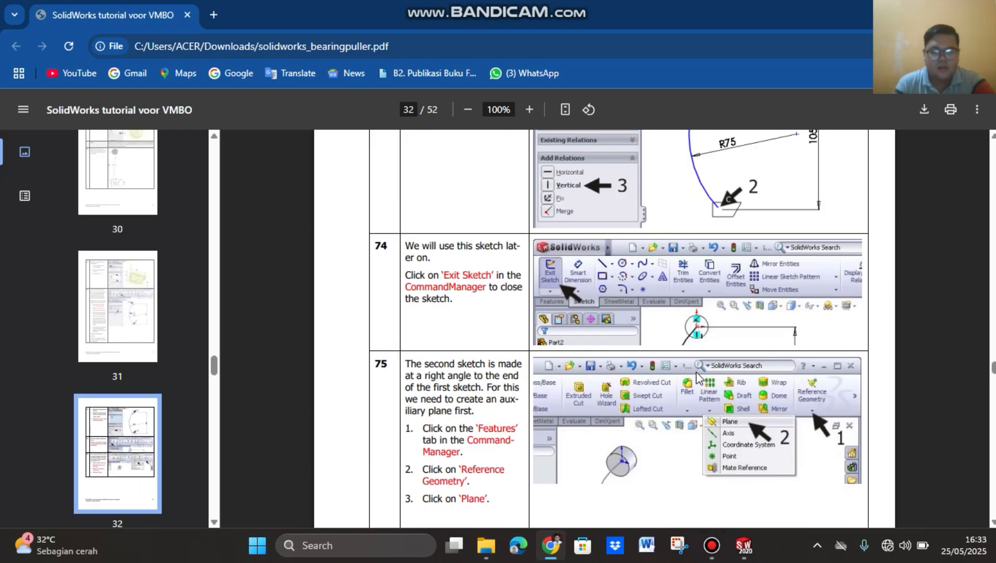
pyautogui.scroll(-5, 704, 374)
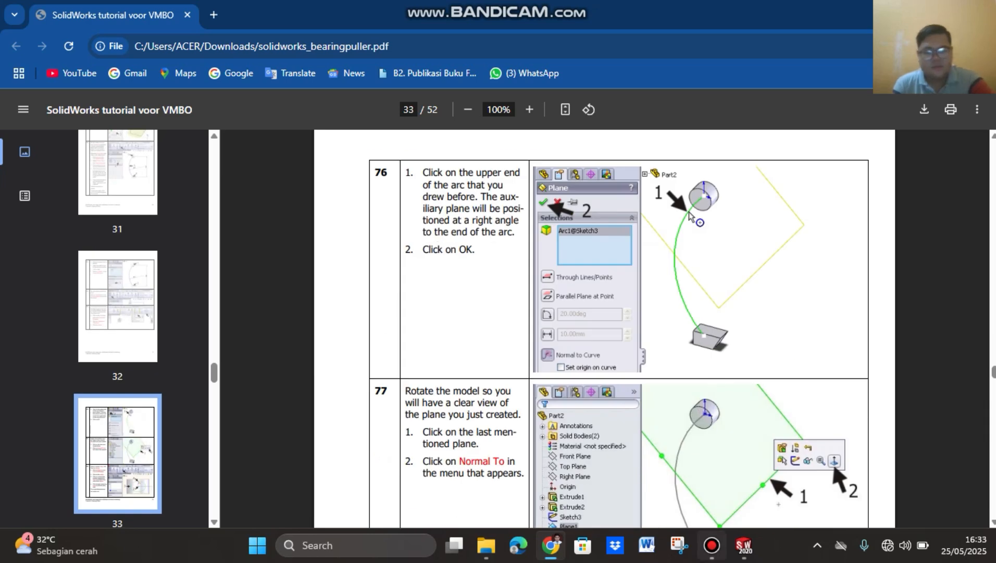
# Step: Back in SOLIDWORKS, sketch a 3 Point Arc on the Front Plane from the origin into the hook, bulging left, with a radius of about 75 mm
pyautogui.click(744, 545)
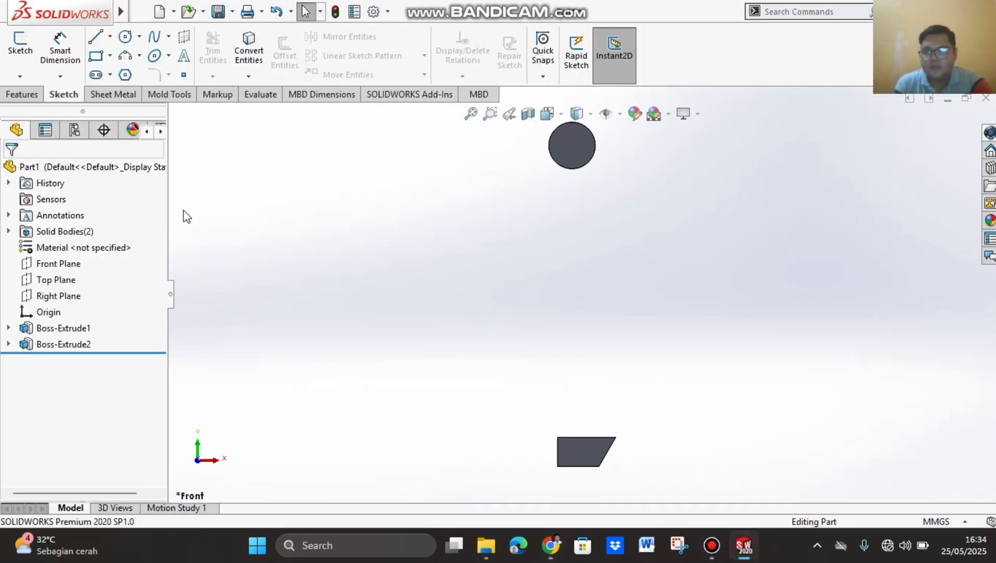
pyautogui.click(64, 266)
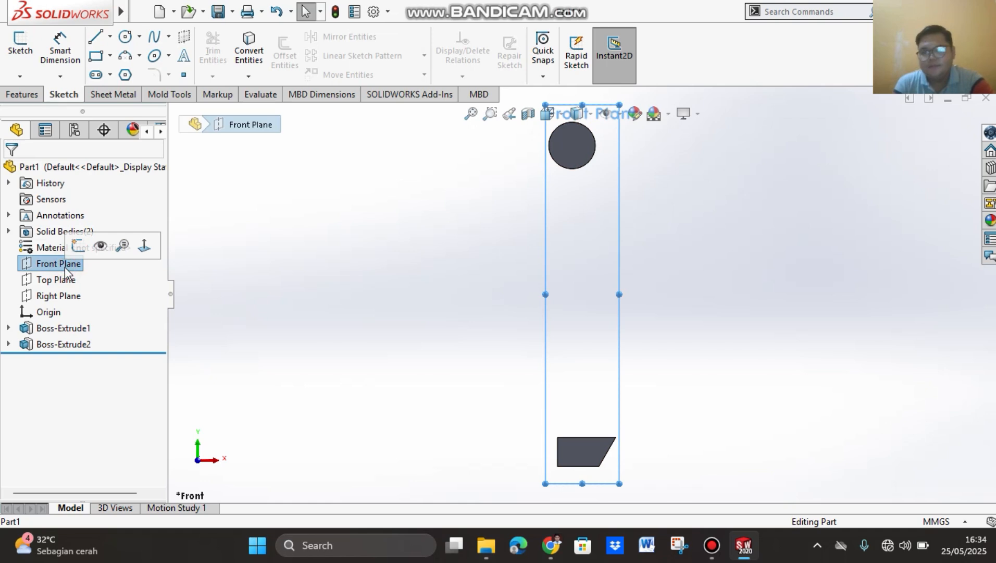
pyautogui.click(137, 58)
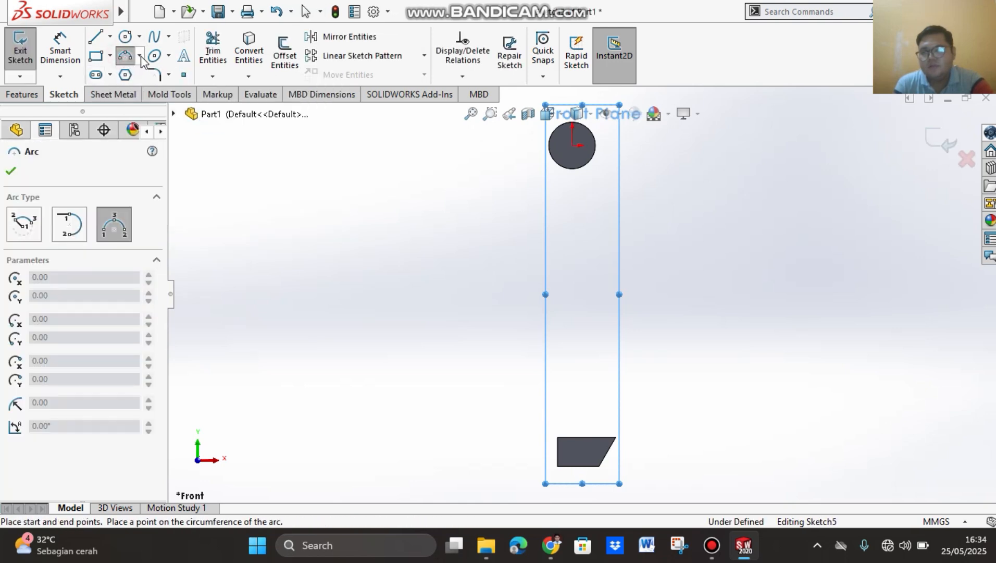
pyautogui.click(141, 58)
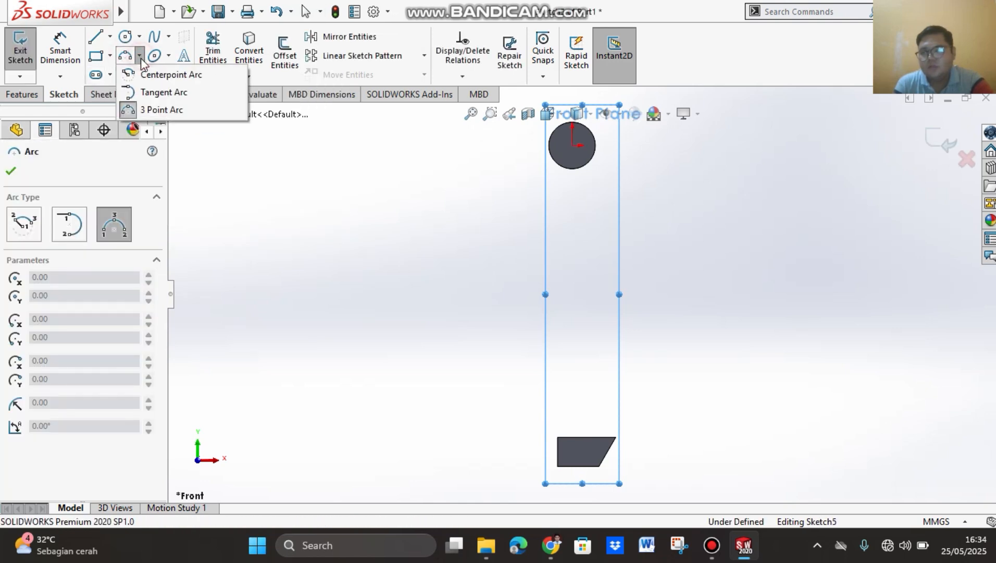
pyautogui.click(179, 110)
pyautogui.press('Escape')
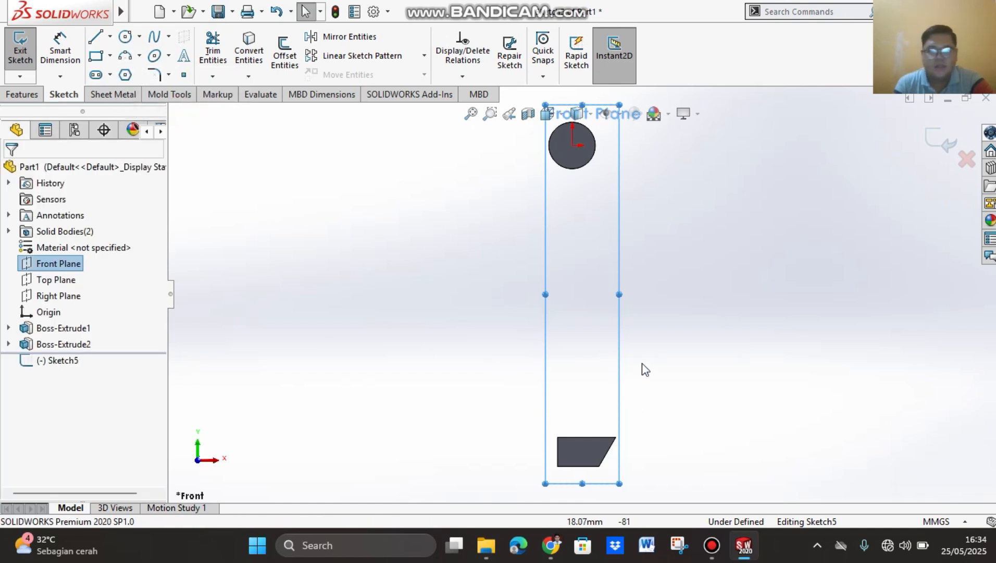
pyautogui.click(573, 146)
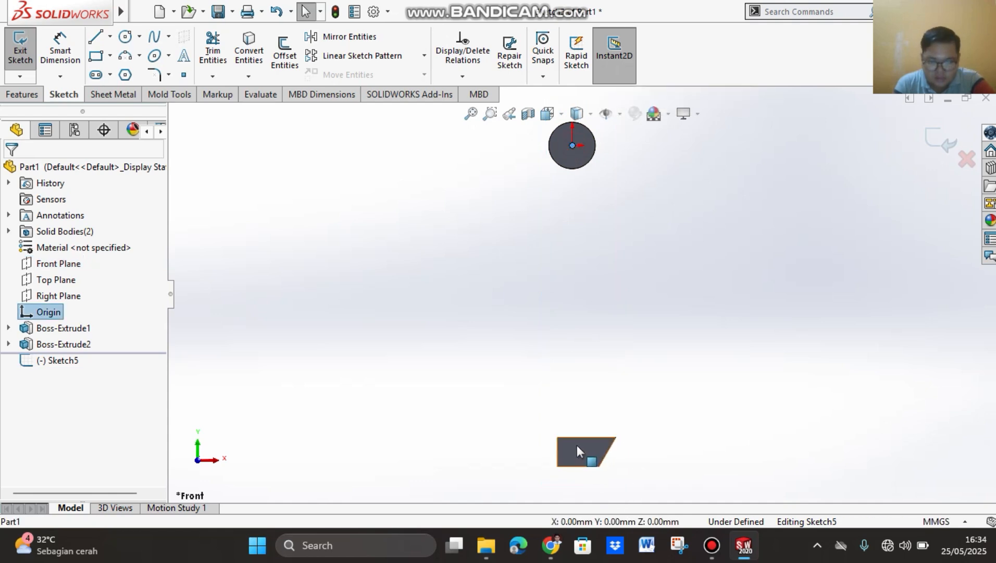
pyautogui.click(127, 57)
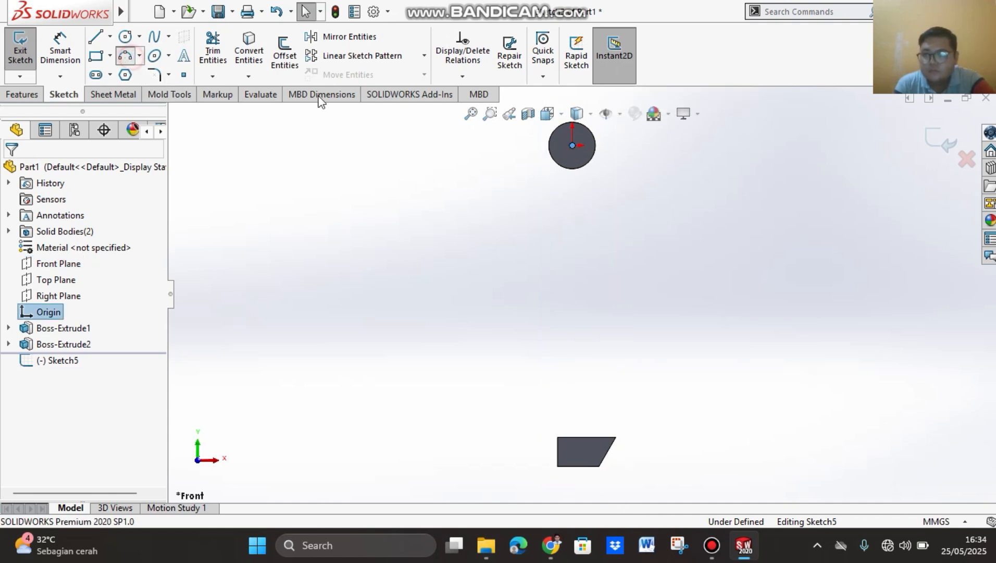
pyautogui.click(573, 145)
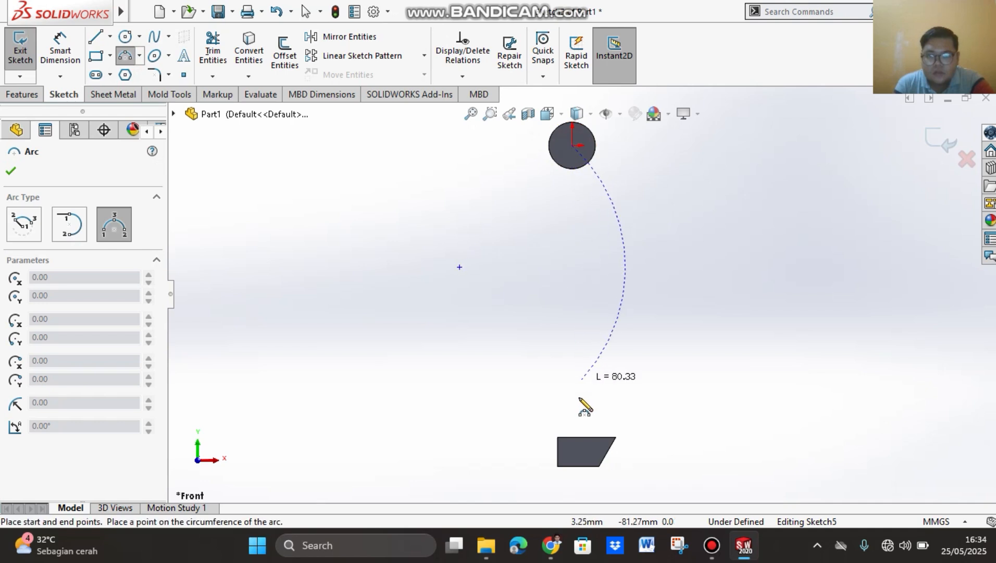
pyautogui.click(571, 453)
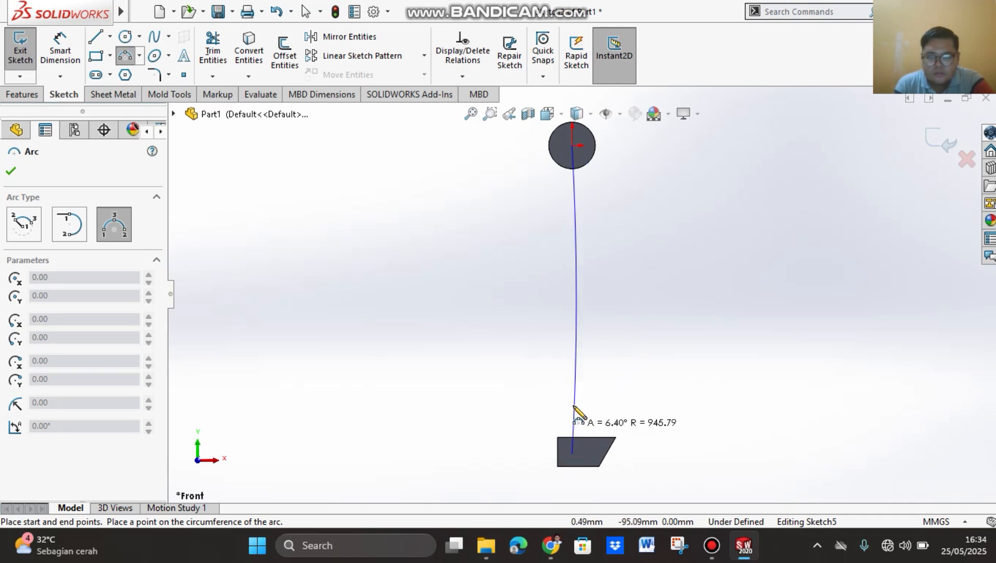
pyautogui.click(512, 304)
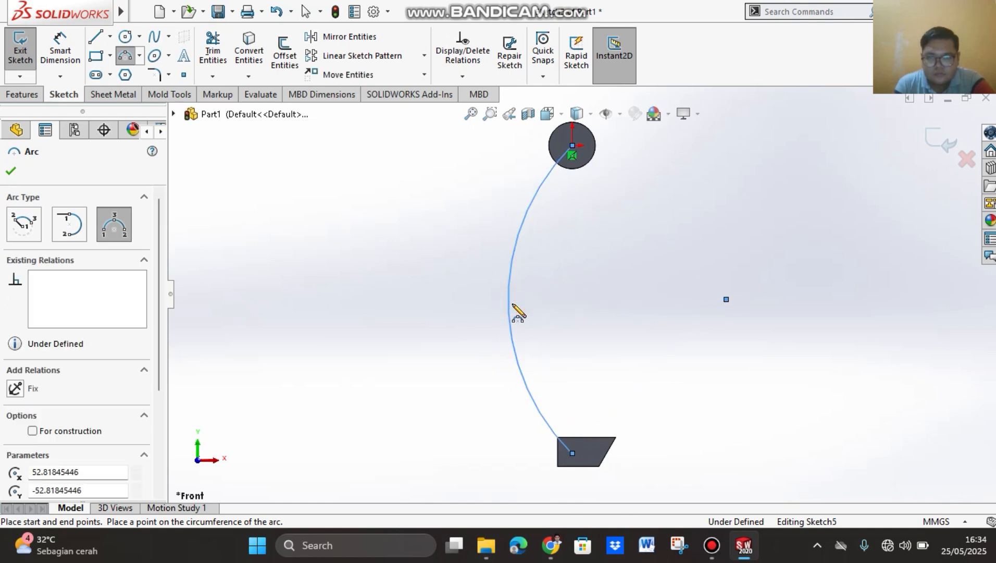
pyautogui.click(11, 171)
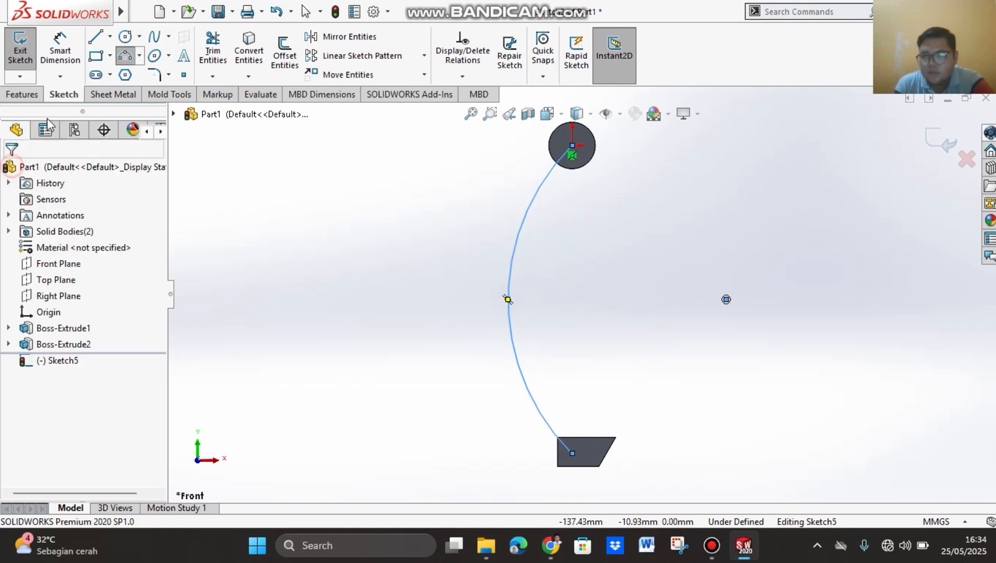
# Step: Dimension the radius of the arc joining the circle and the hook and set it to 75 mm
pyautogui.click(73, 53)
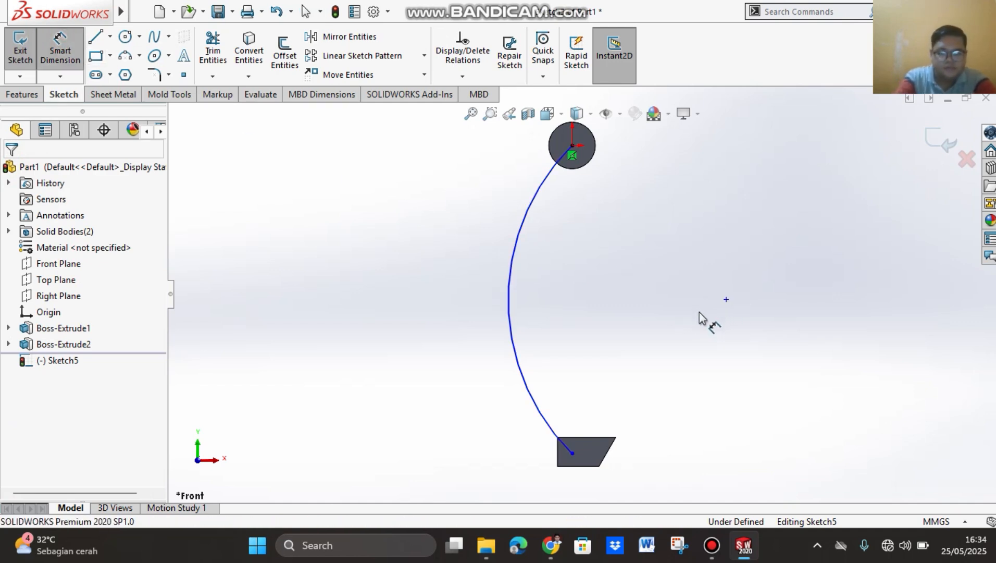
pyautogui.click(511, 295)
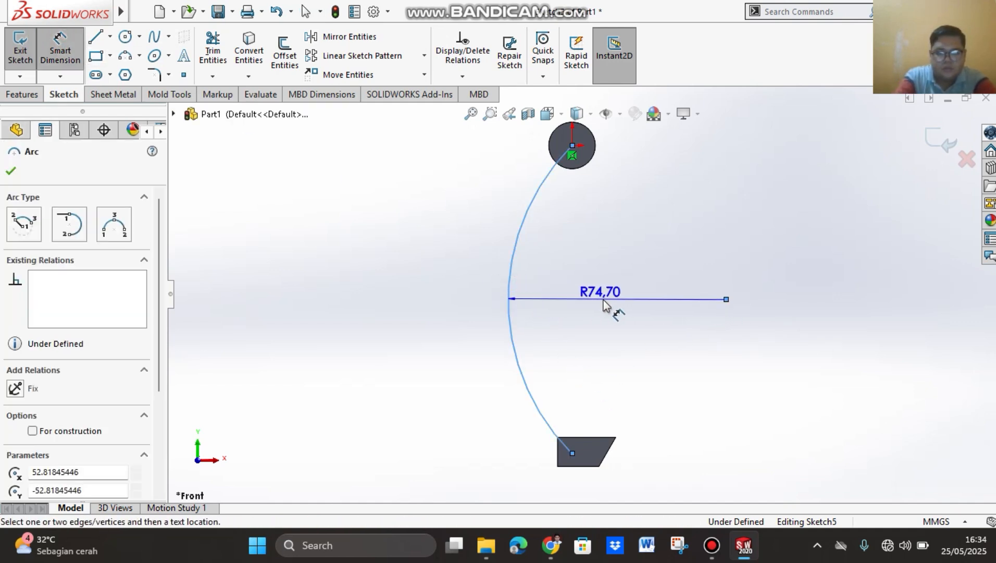
pyautogui.click(605, 306)
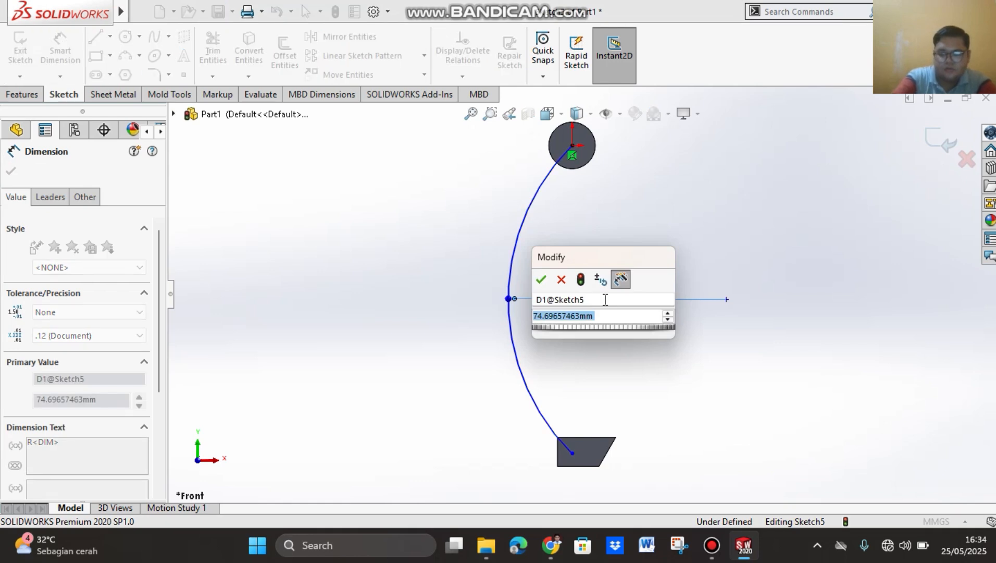
pyautogui.write('75')
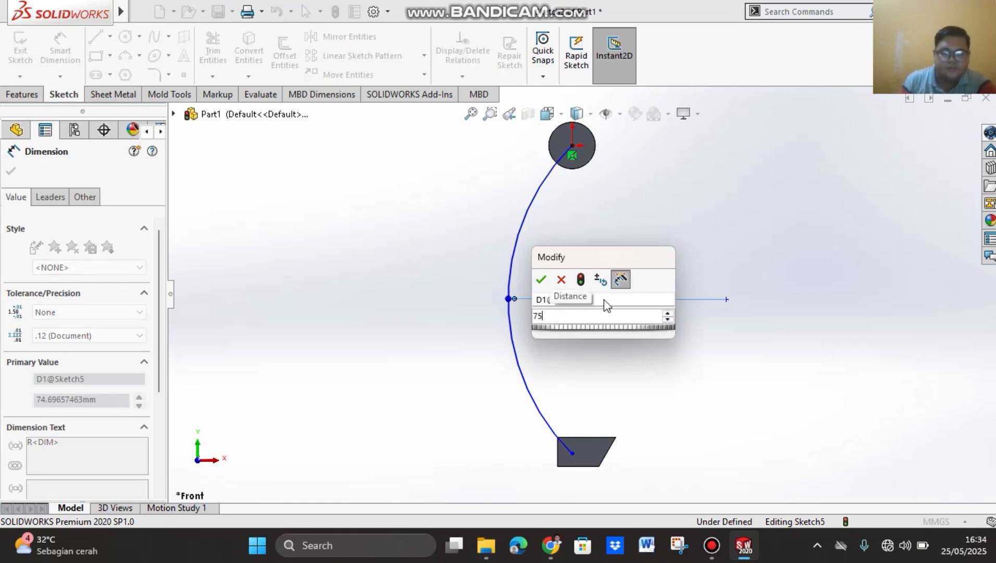
pyautogui.press('Return')
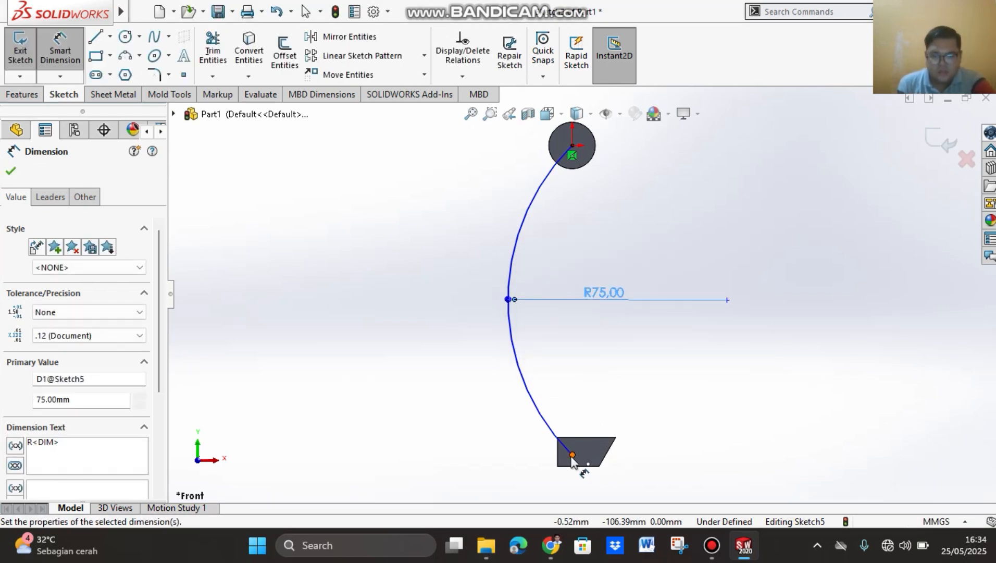
# Step: Dimension the distance from the arc's lower endpoint to the hook's bottom edge and set it to 5 mm
pyautogui.click(573, 455)
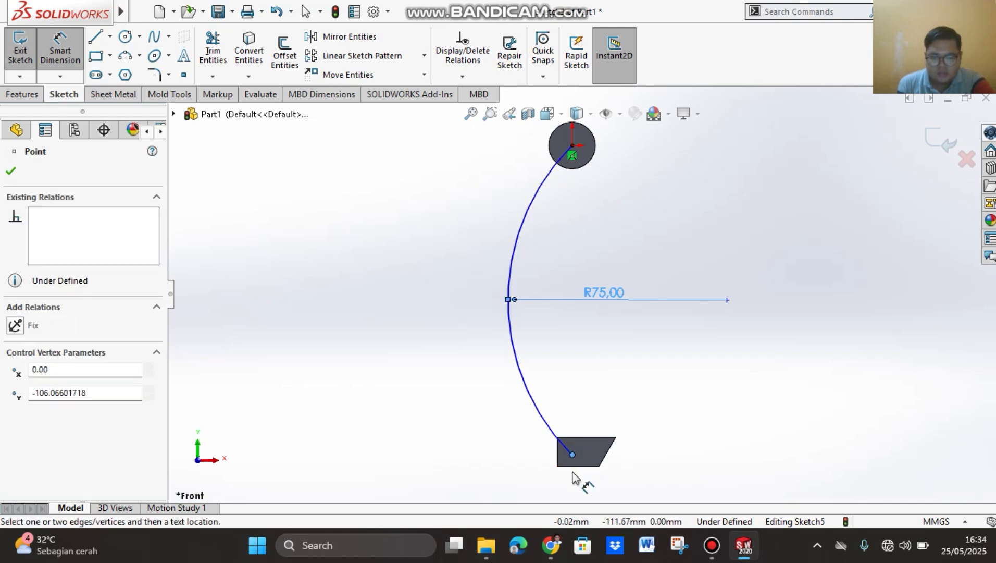
pyautogui.click(573, 467)
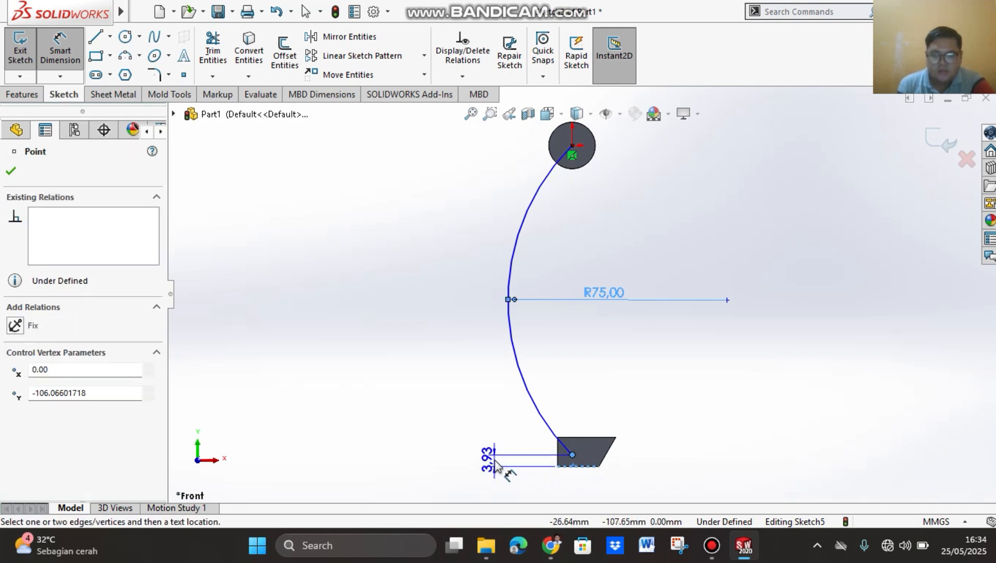
pyautogui.click(495, 464)
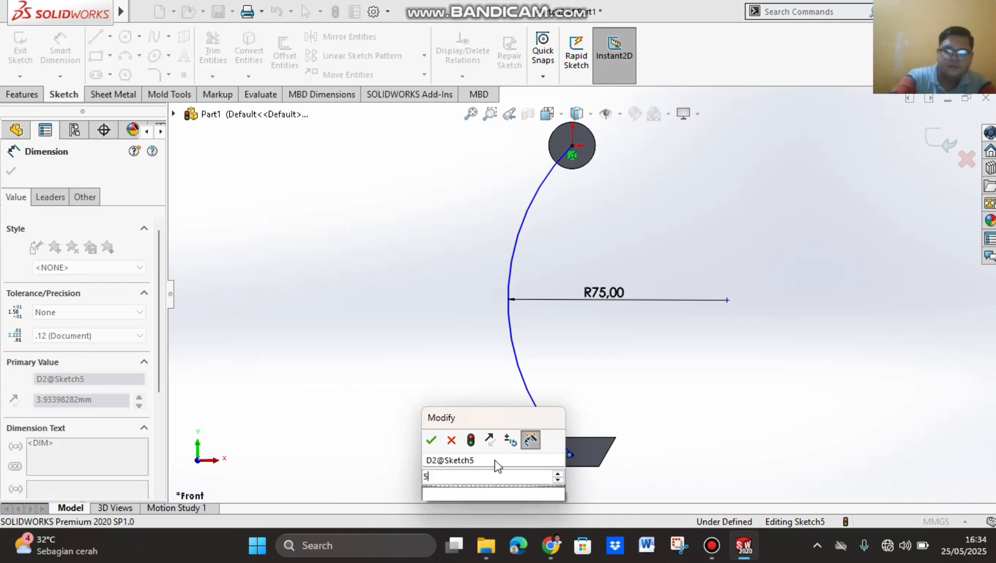
pyautogui.write('5')
pyautogui.press('Return')
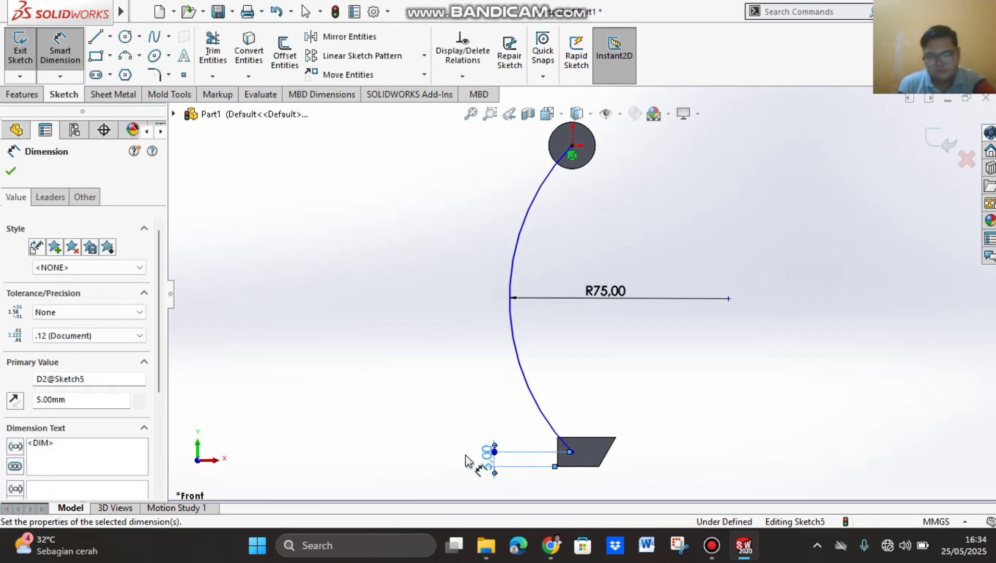
pyautogui.click(12, 173)
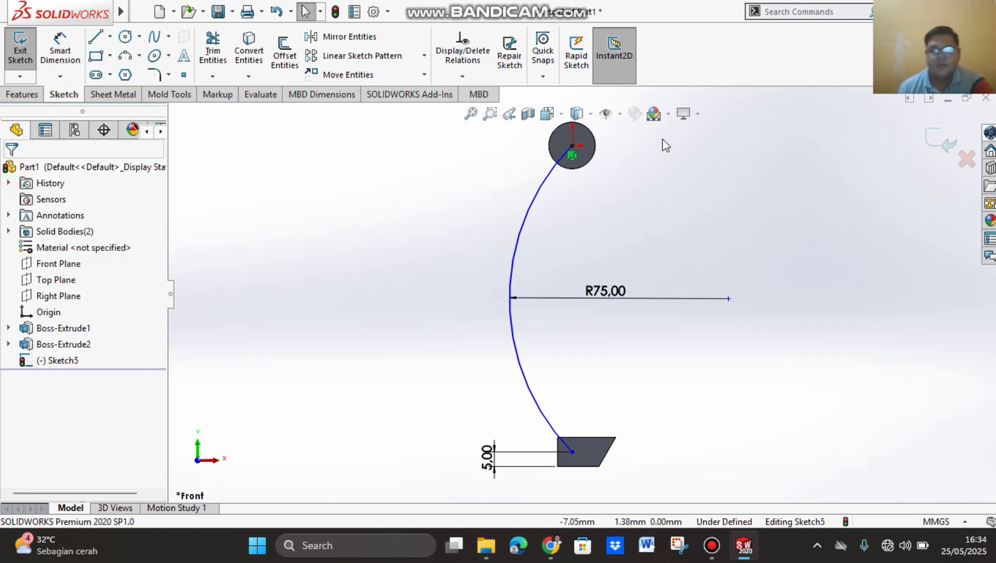
# Step: Add a Vertical relation between the arc's two endpoints and exit the sketch
pyautogui.click(573, 147)
pyautogui.keyDown('ctrl'); pyautogui.click(571, 453); pyautogui.keyUp('ctrl')
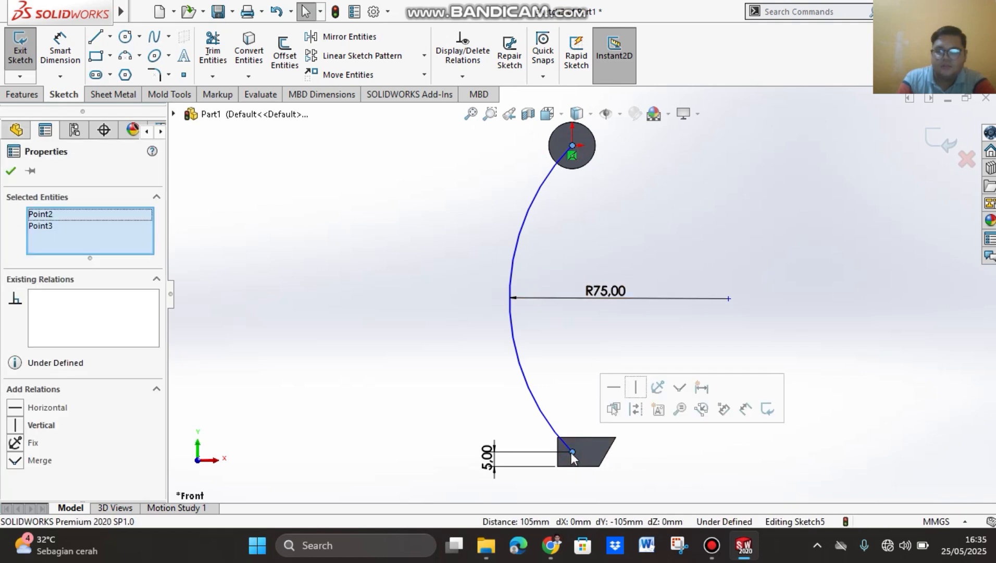
pyautogui.click(42, 427)
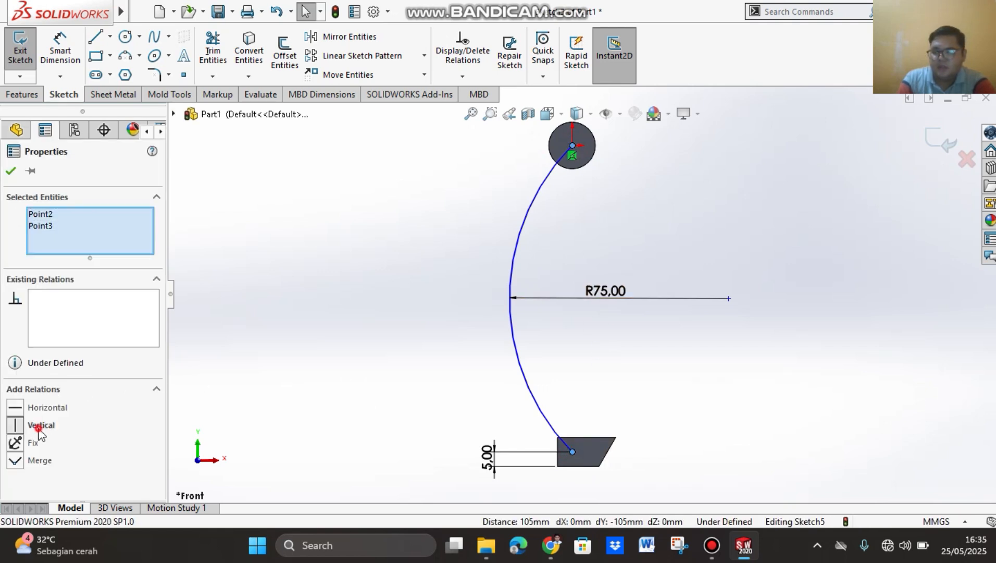
pyautogui.click(11, 172)
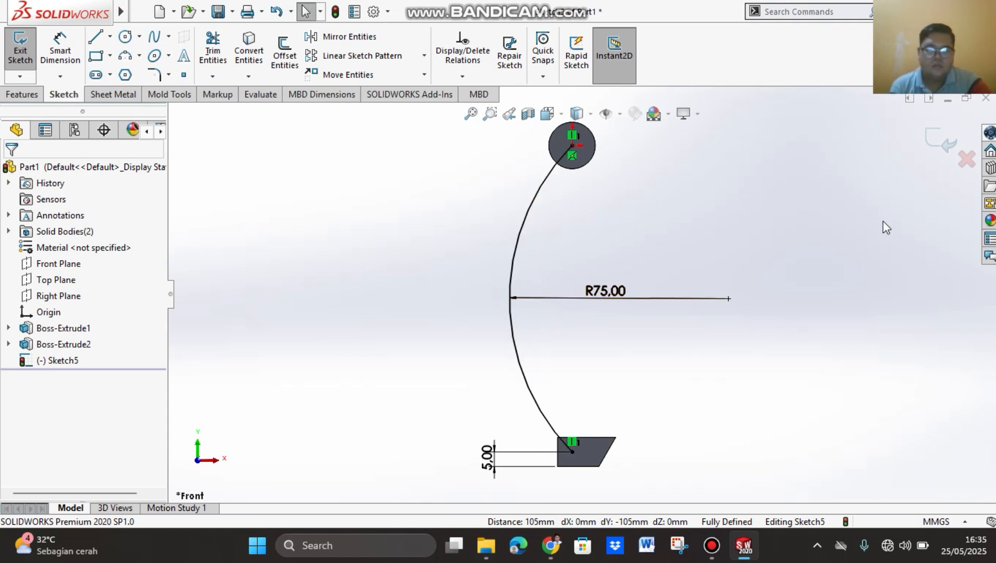
pyautogui.click(941, 143)
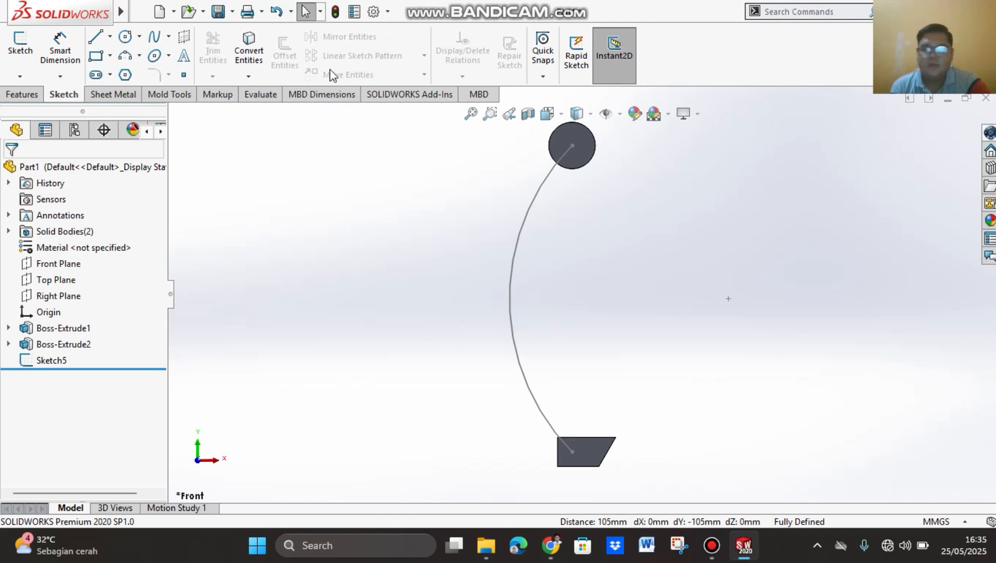
# Step: Add the Analysis Preparation tool set to the CommandManager and show its commands
pyautogui.rightClick(713, 59)
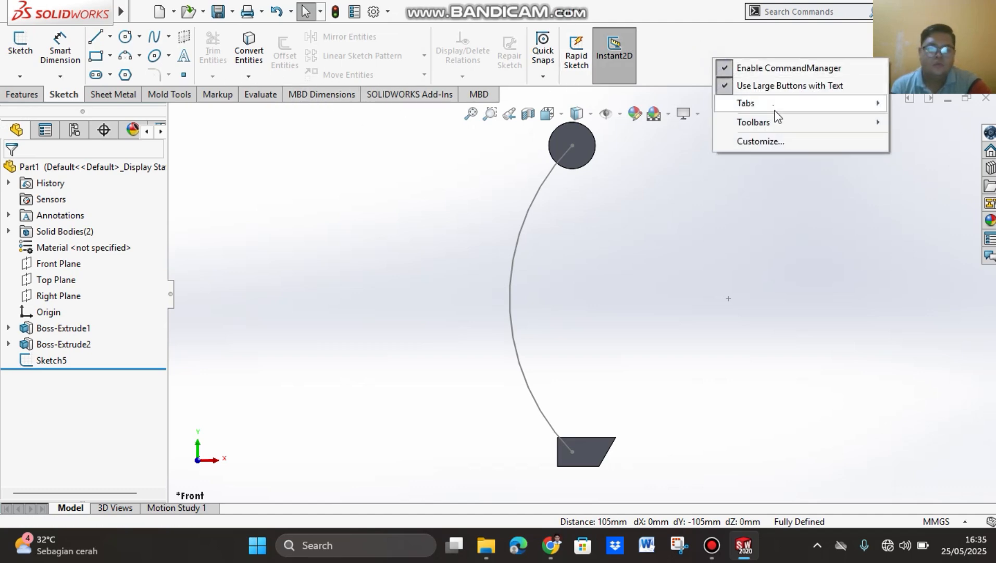
pyautogui.moveTo(776, 122)
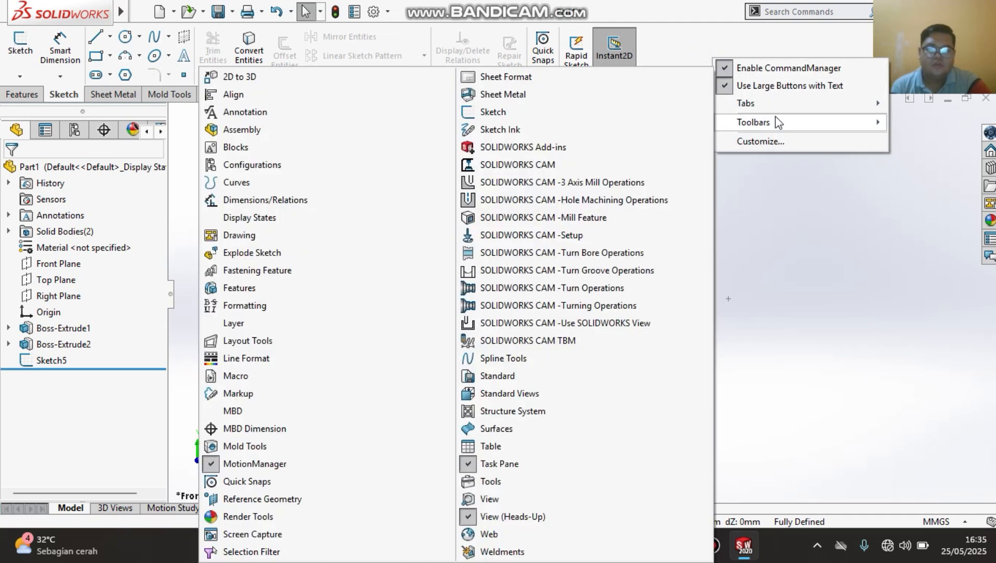
pyautogui.moveTo(770, 104)
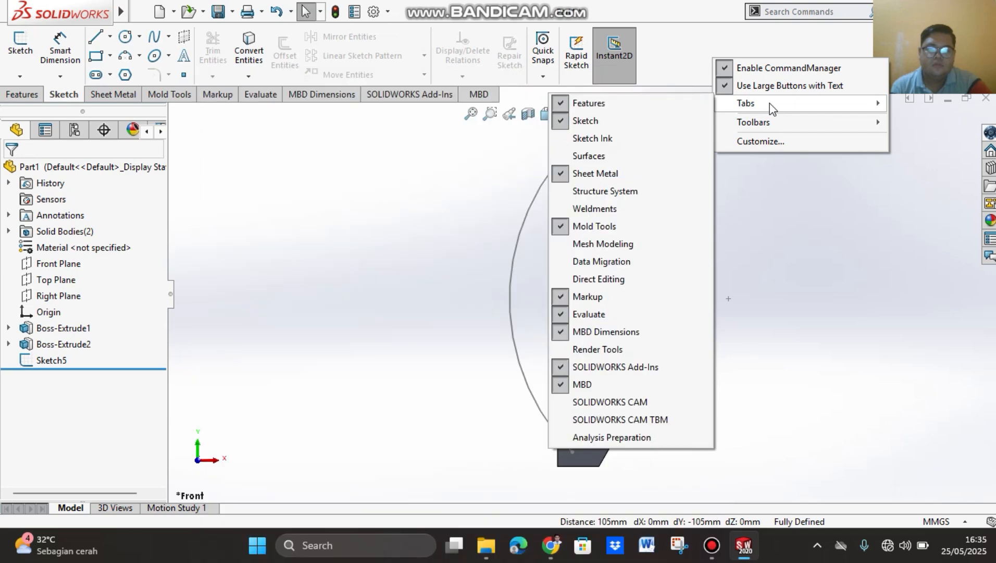
pyautogui.click(612, 438)
pyautogui.click(552, 96)
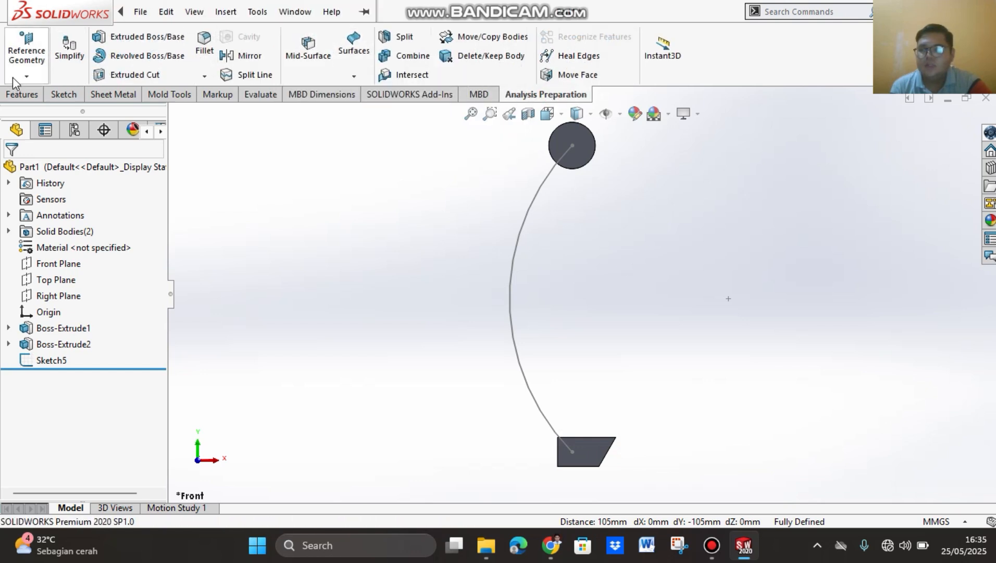
# Step: Create a reference plane perpendicular to the arc and coincident with its upper endpoint in the circle
pyautogui.click(28, 76)
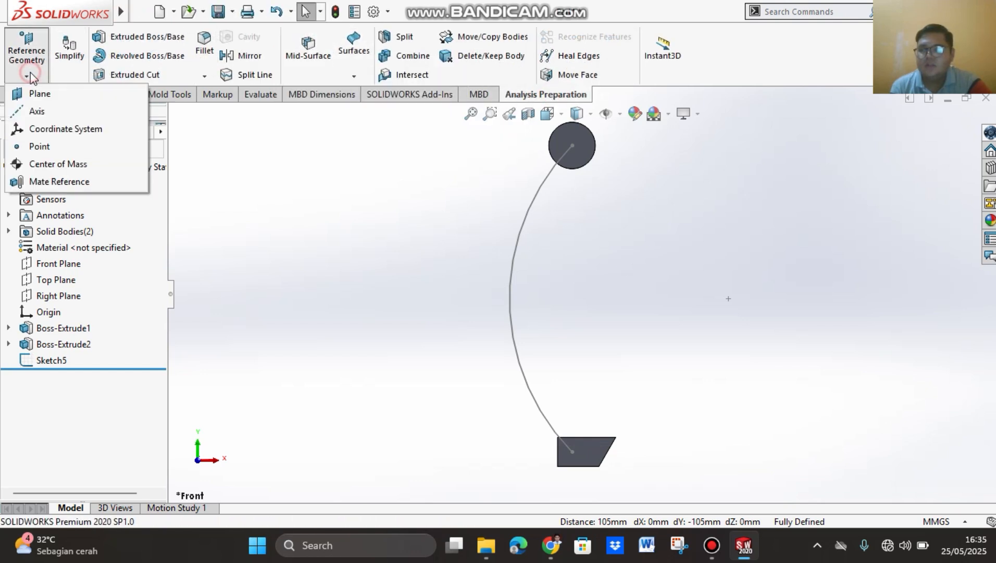
pyautogui.click(55, 100)
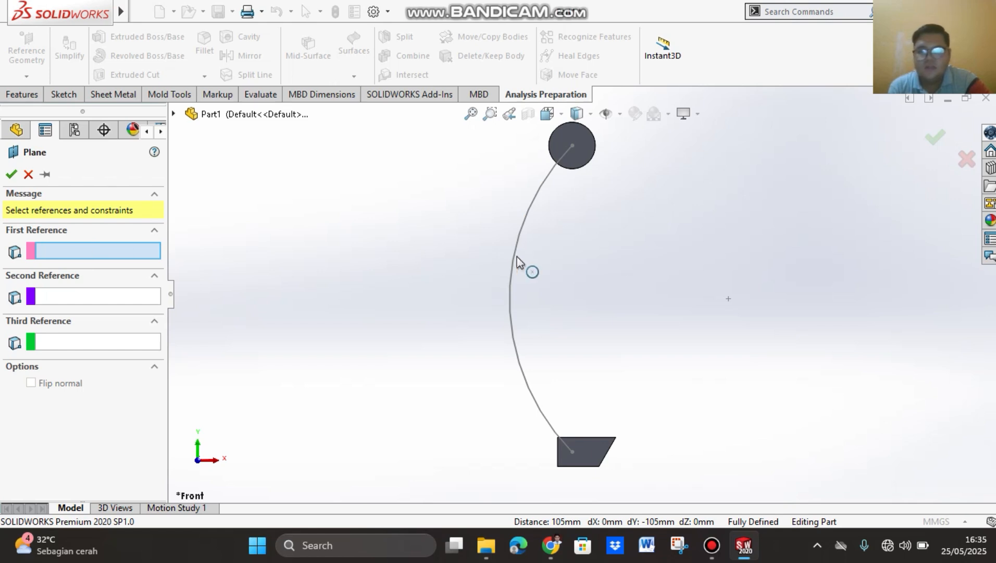
pyautogui.click(512, 282)
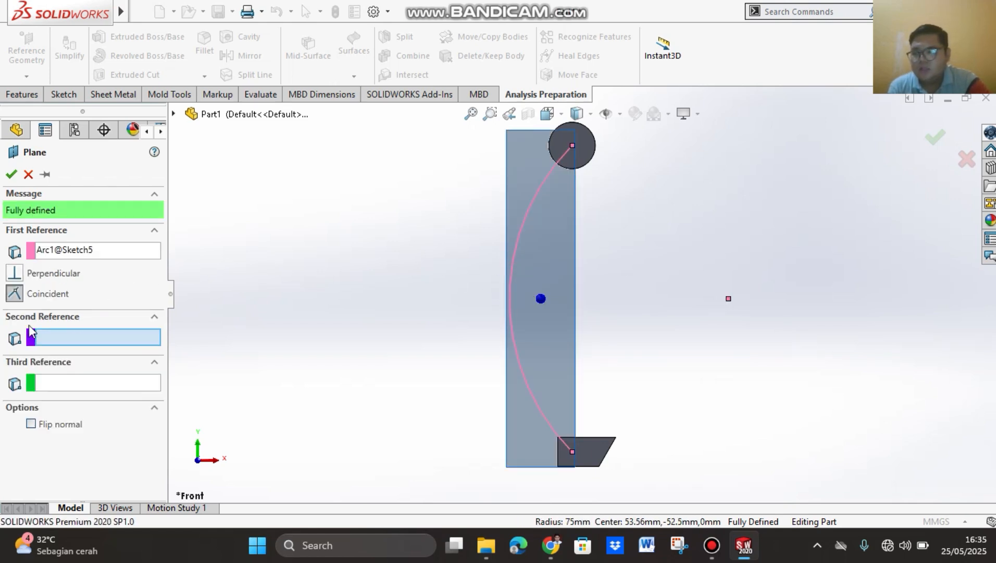
pyautogui.click(572, 146)
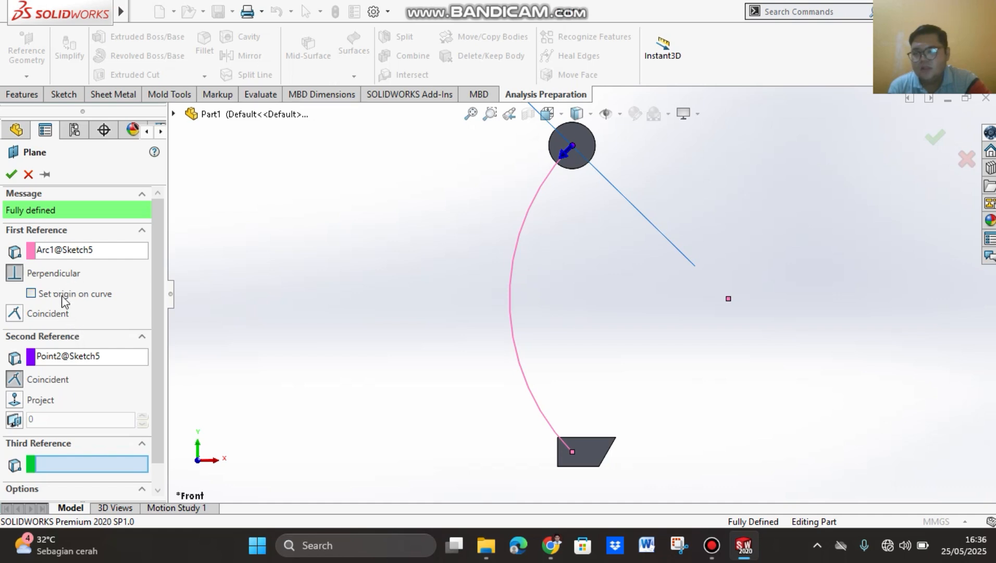
pyautogui.click(12, 175)
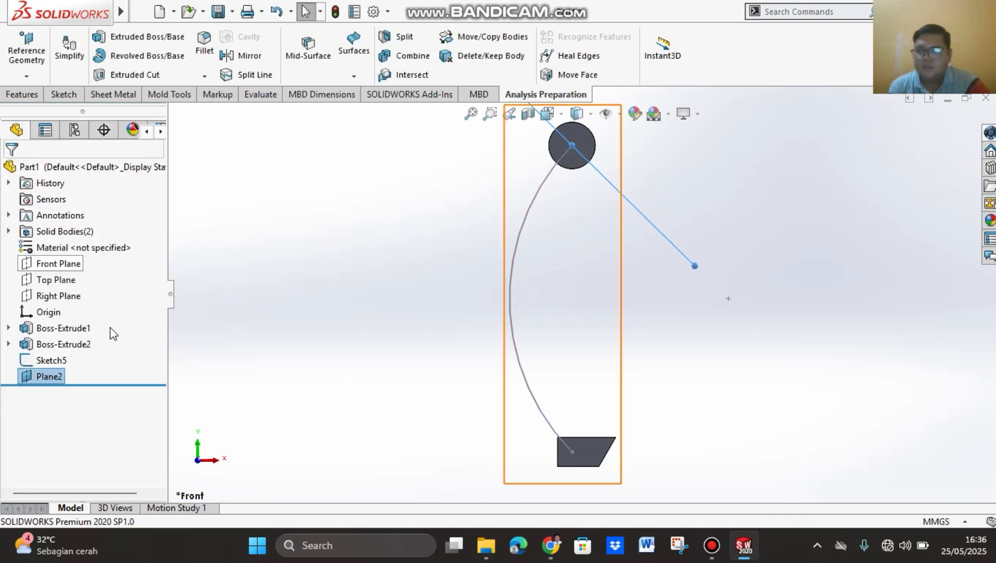
# Step: Sketch an ellipse on the new plane, centred on the origin, with a horizontal radius of about 4 mm and a vertical radius of about 2.5 mm
pyautogui.rightClick(49, 381)
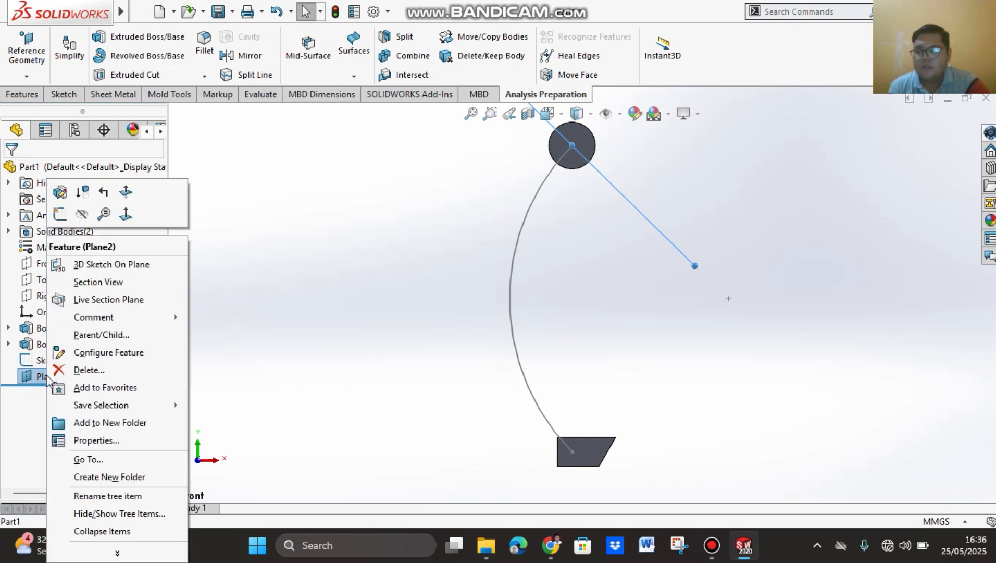
pyautogui.click(126, 213)
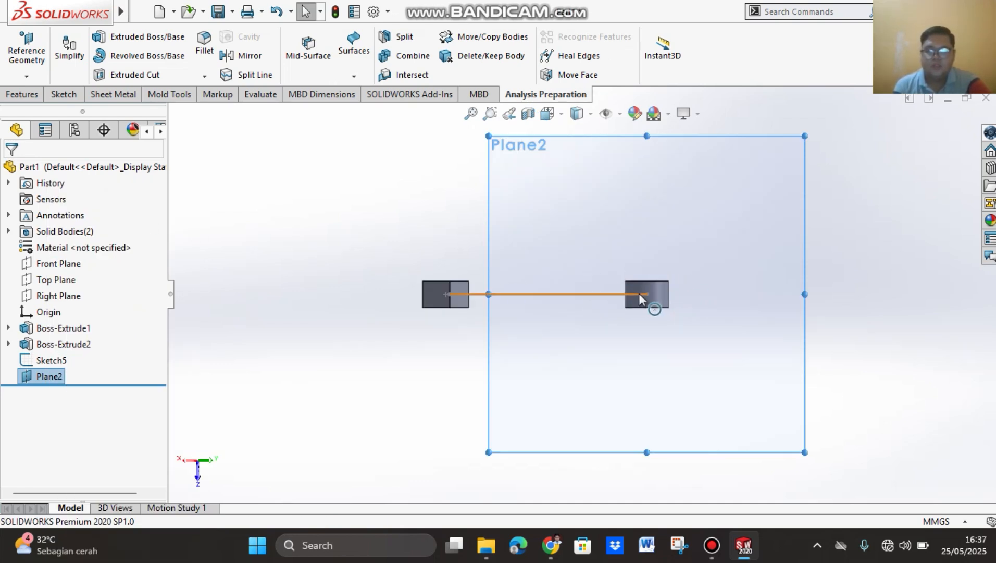
pyautogui.scroll(1, 639, 293)
pyautogui.scroll(-5, 660, 287)
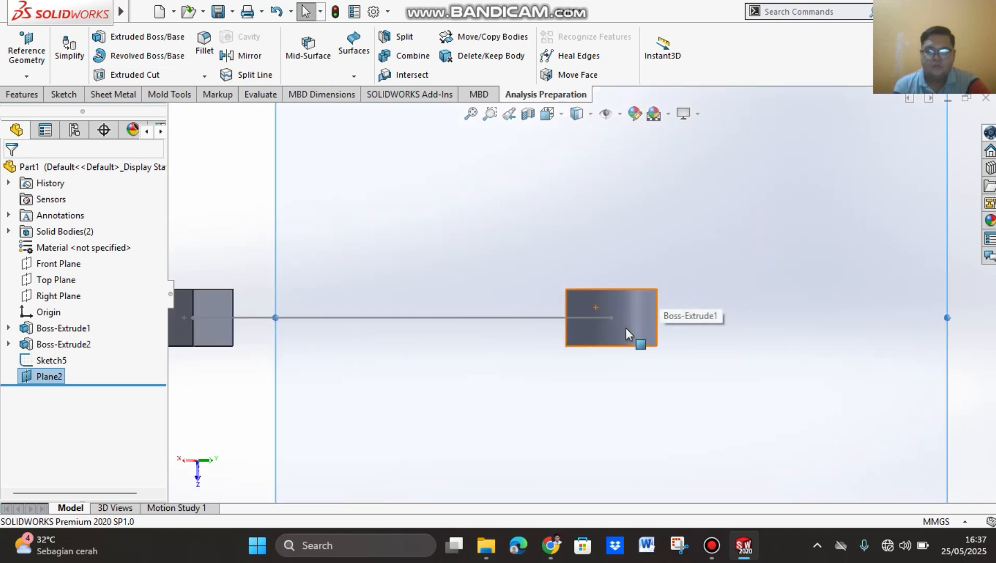
pyautogui.scroll(-2, 659, 283)
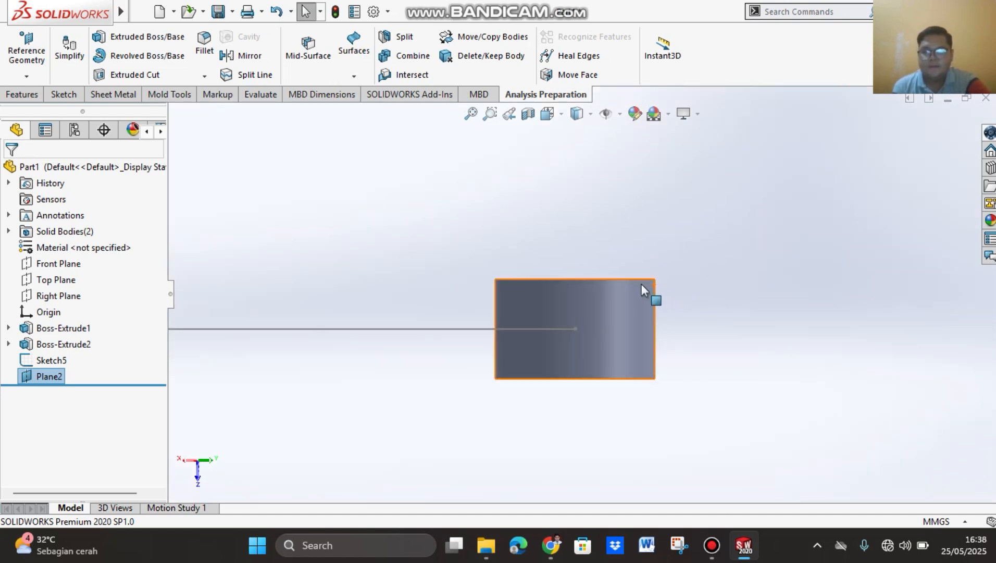
pyautogui.click(64, 95)
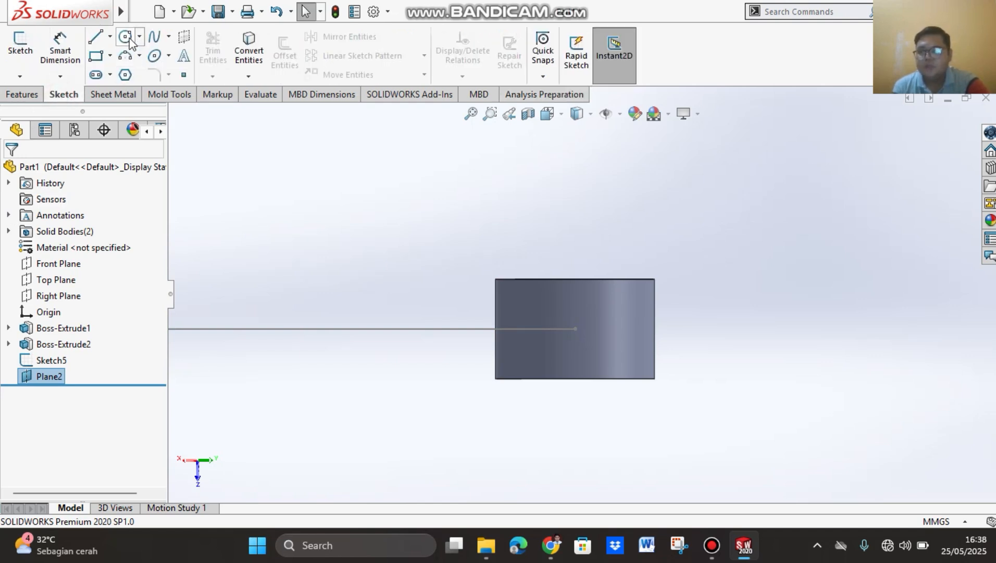
pyautogui.click(153, 56)
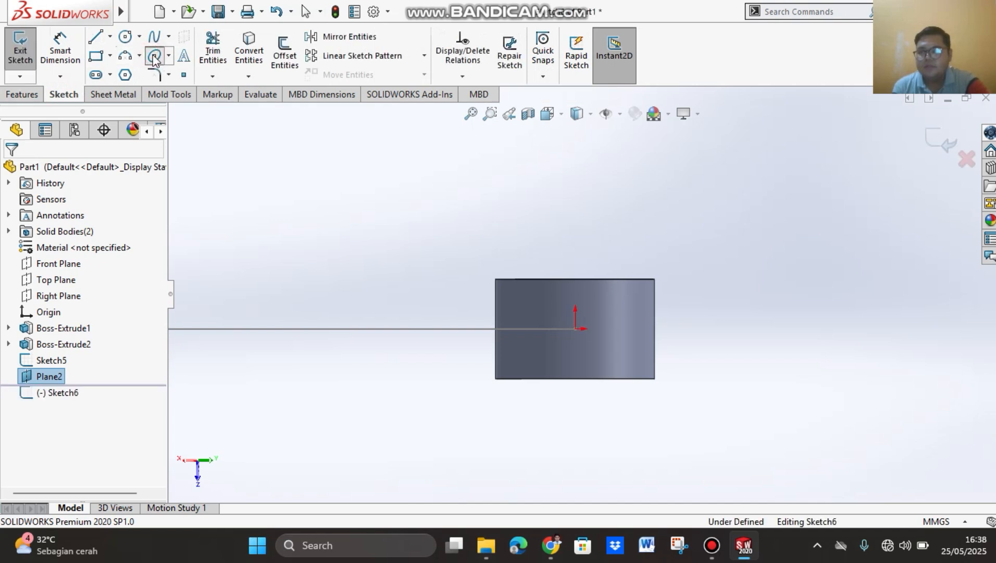
pyautogui.click(575, 328)
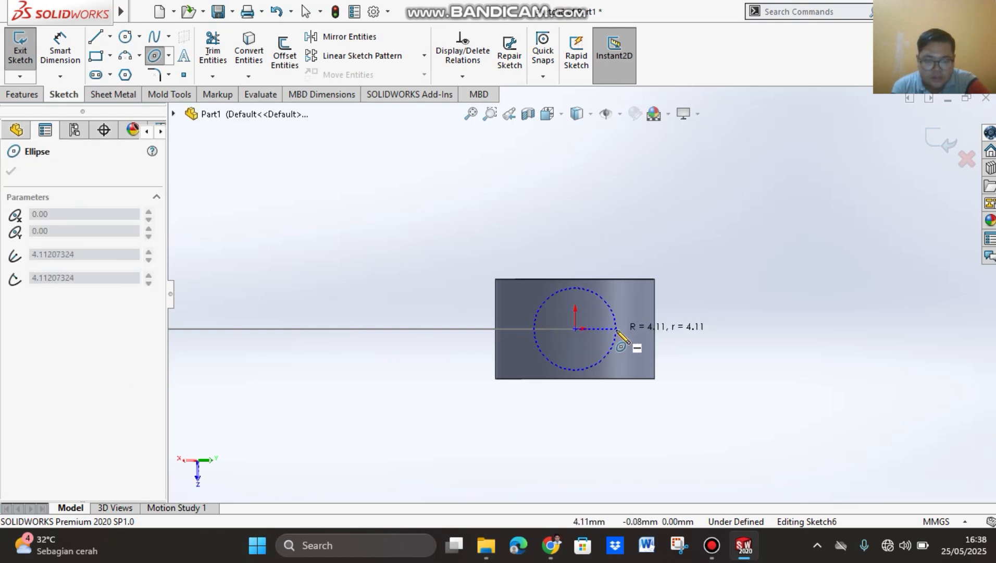
pyautogui.click(616, 328)
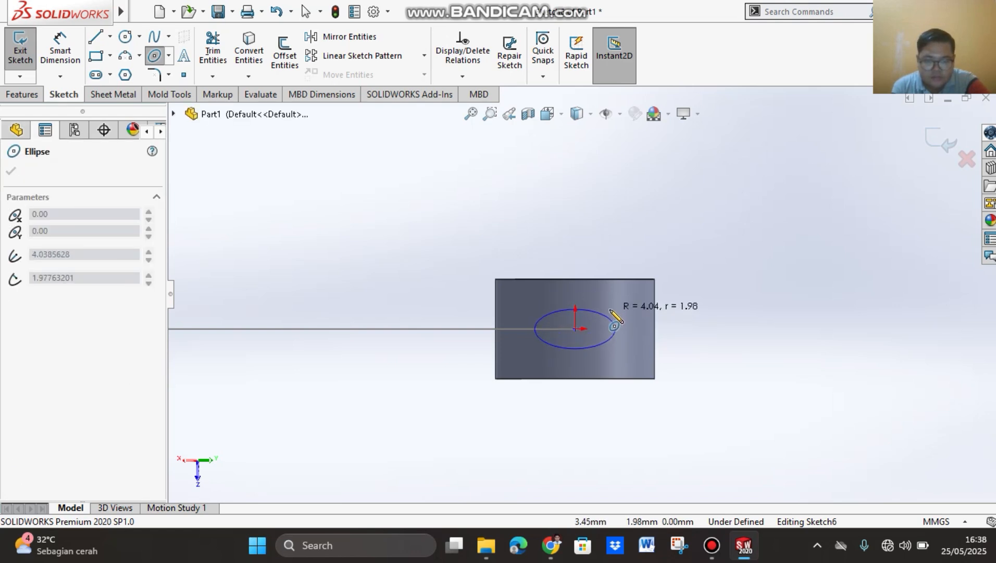
pyautogui.click(615, 304)
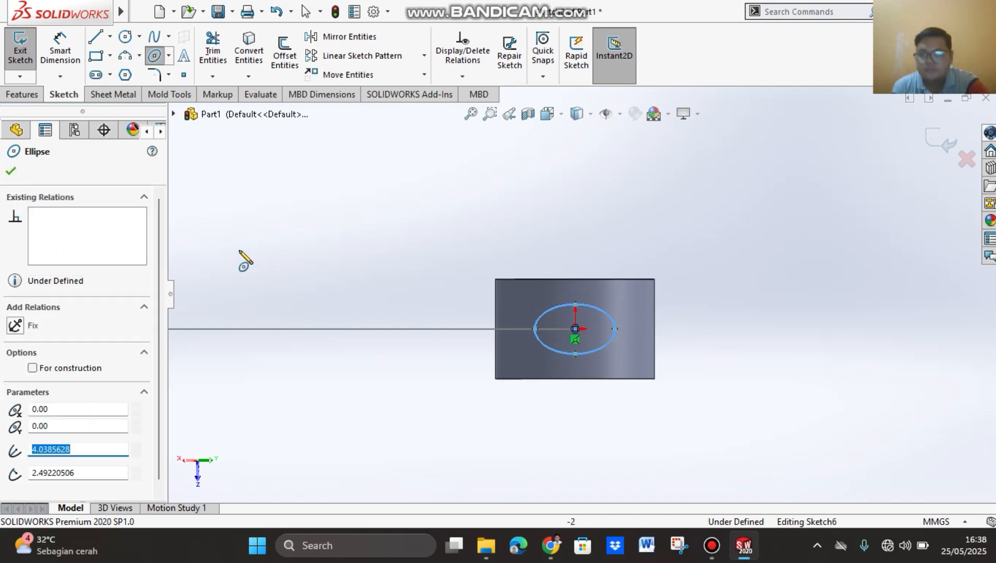
pyautogui.click(11, 173)
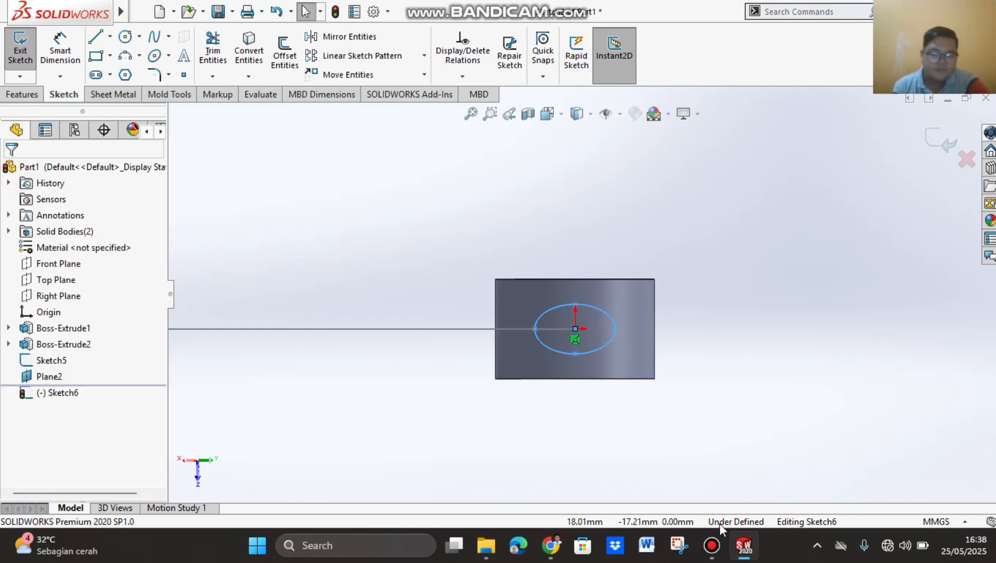
# Step: Switch to the PDF tutorial in Chrome and read step 79 on dimensioning the ellipse's two axes
pyautogui.click(552, 545)
pyautogui.scroll(-12, 756, 432)
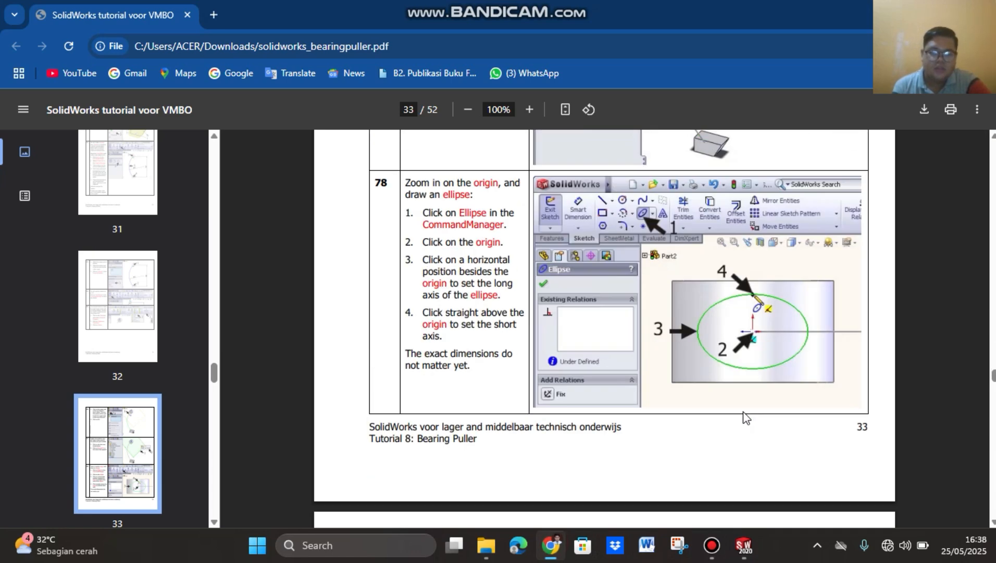
pyautogui.scroll(3, 757, 417)
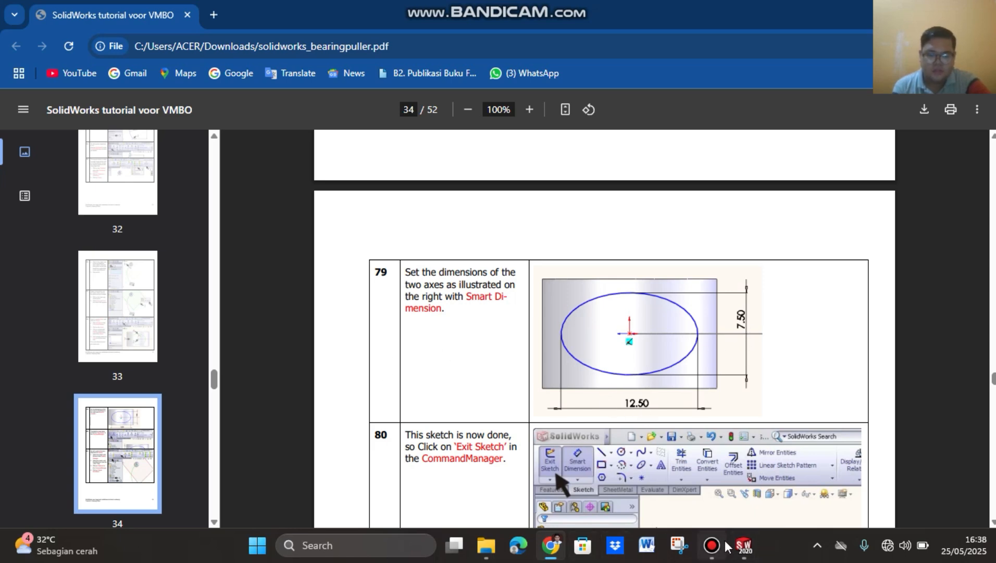
# Step: Back in SOLIDWORKS, dimension the ellipse's short vertical axis and set it to 7.5 mm
pyautogui.click(745, 546)
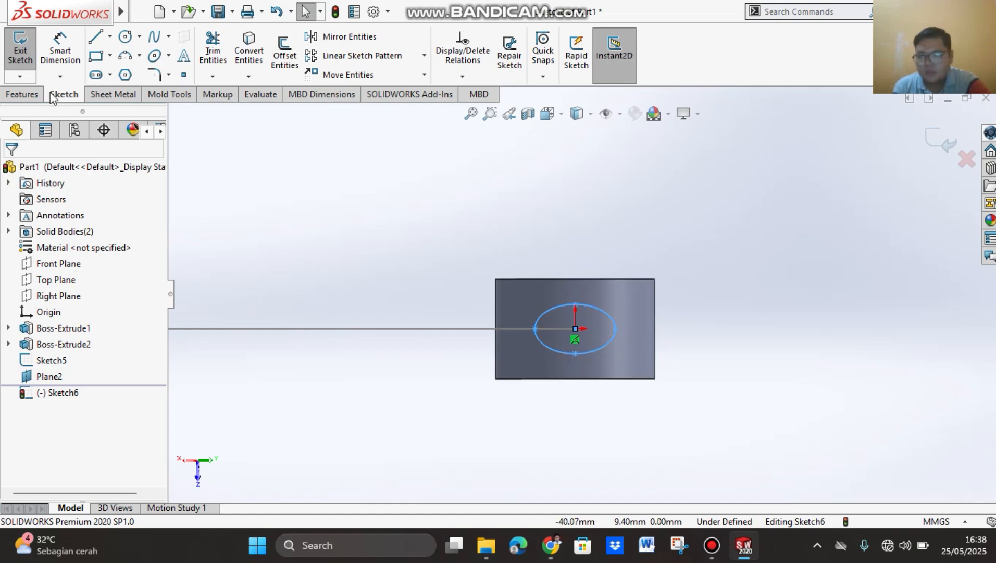
pyautogui.click(60, 50)
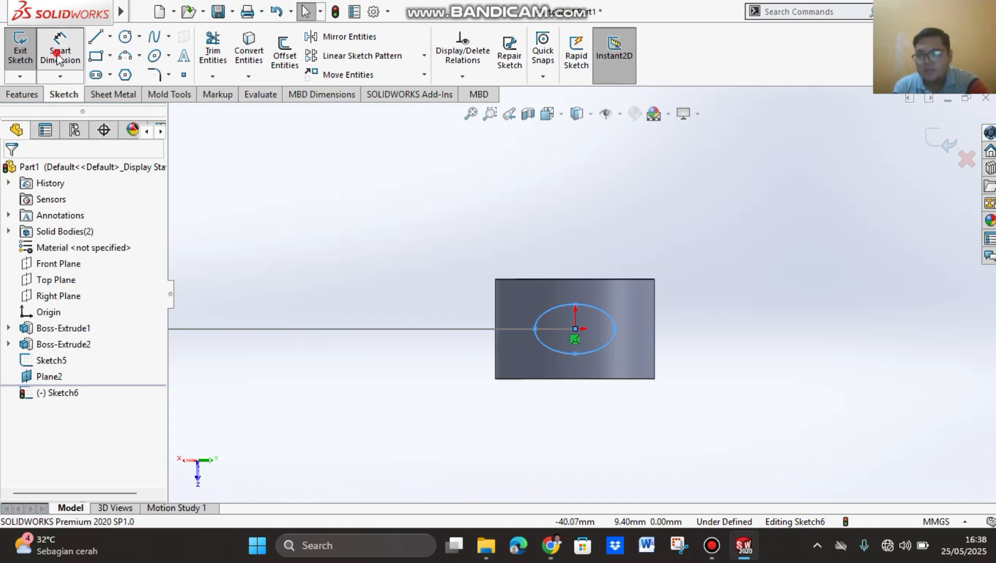
pyautogui.click(574, 354)
pyautogui.click(575, 305)
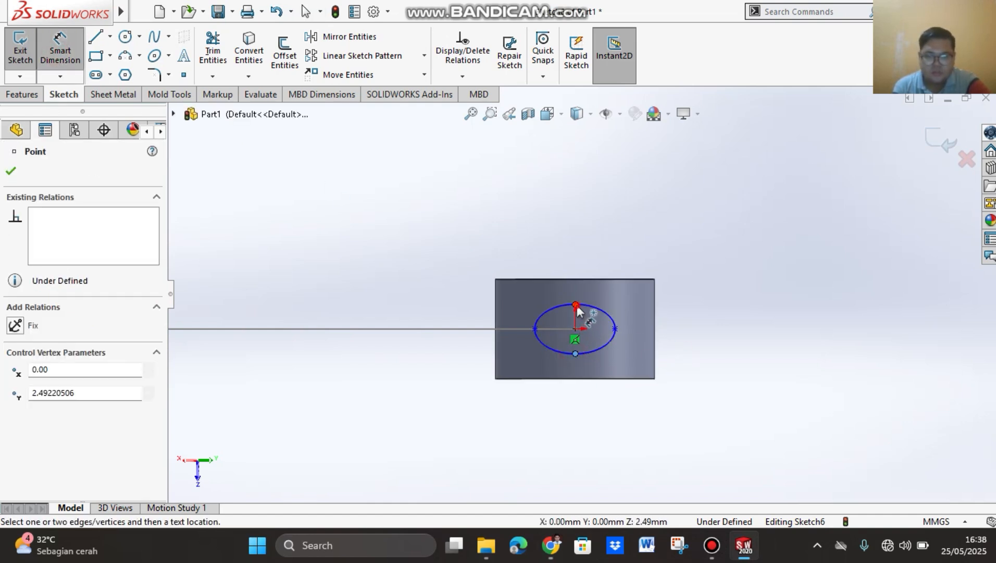
pyautogui.click(723, 338)
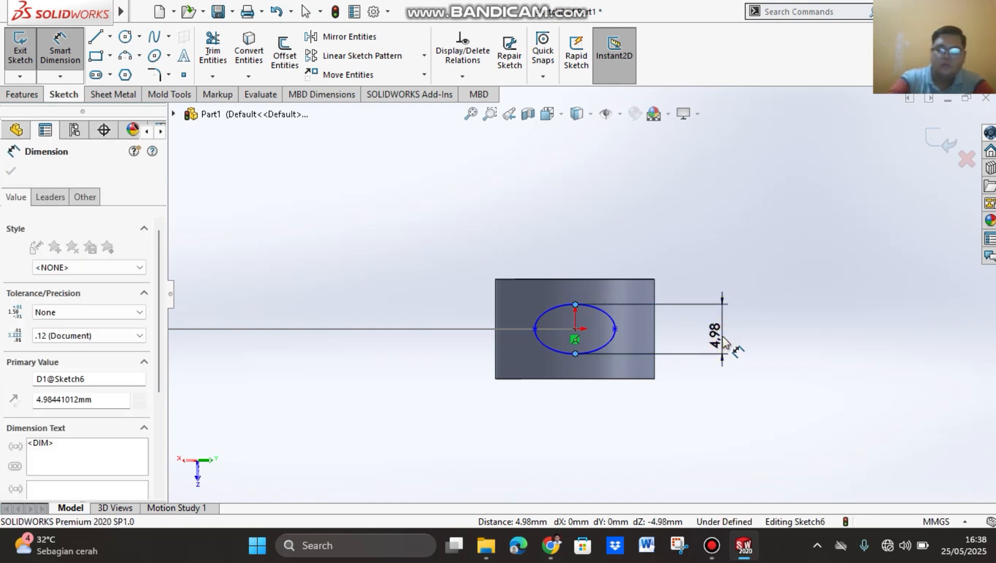
pyautogui.write('7')
pyautogui.write(',5')
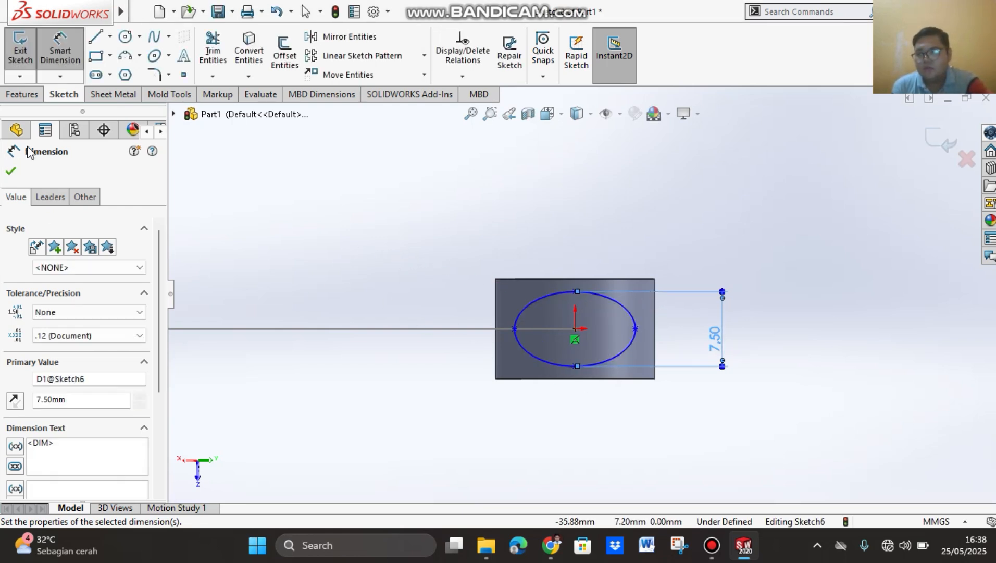
# Step: Dimension the ellipse's long horizontal axis, set it to 12.5 mm, and close the sketch in isometric view
pyautogui.click(515, 330)
pyautogui.click(636, 331)
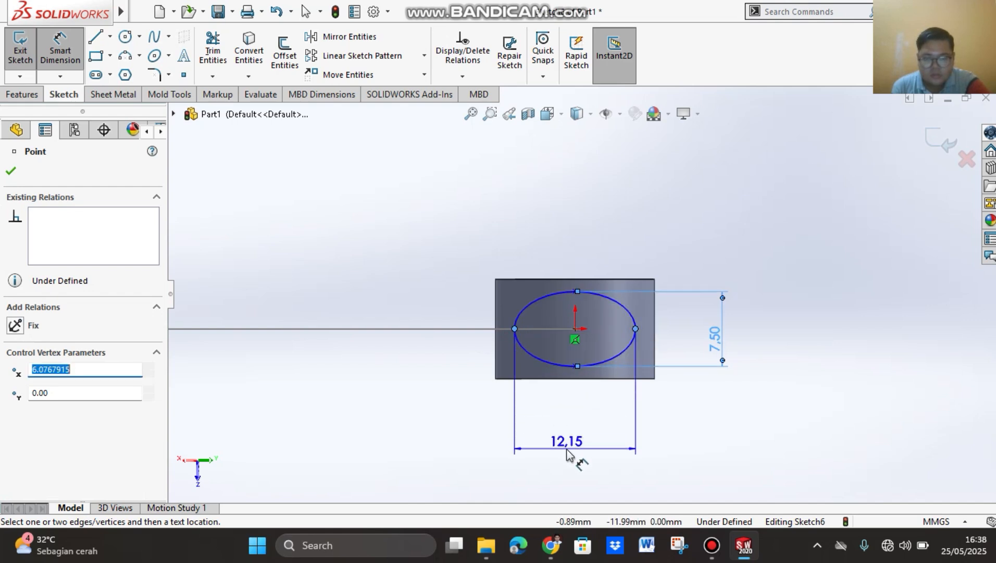
pyautogui.click(577, 454)
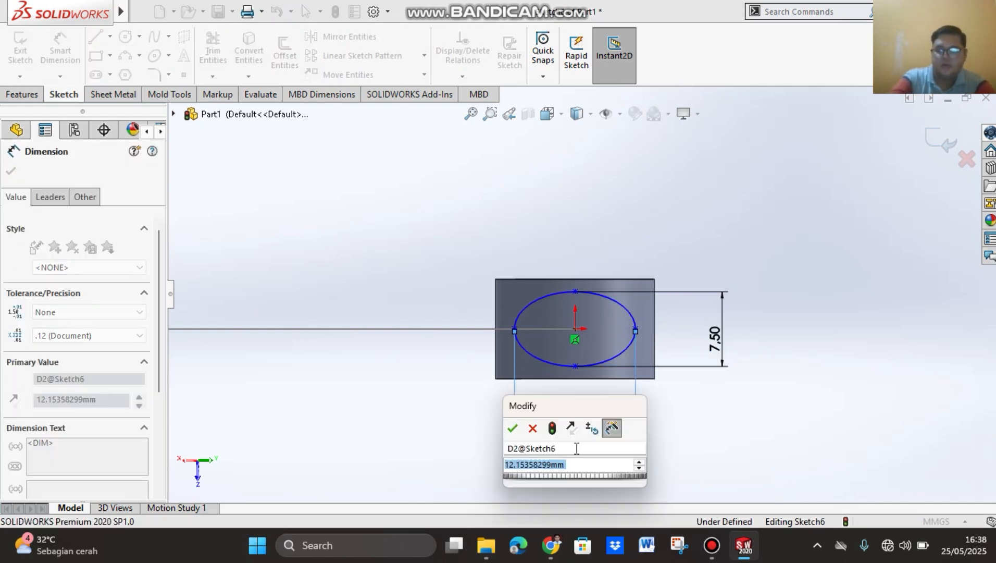
pyautogui.write('12,5')
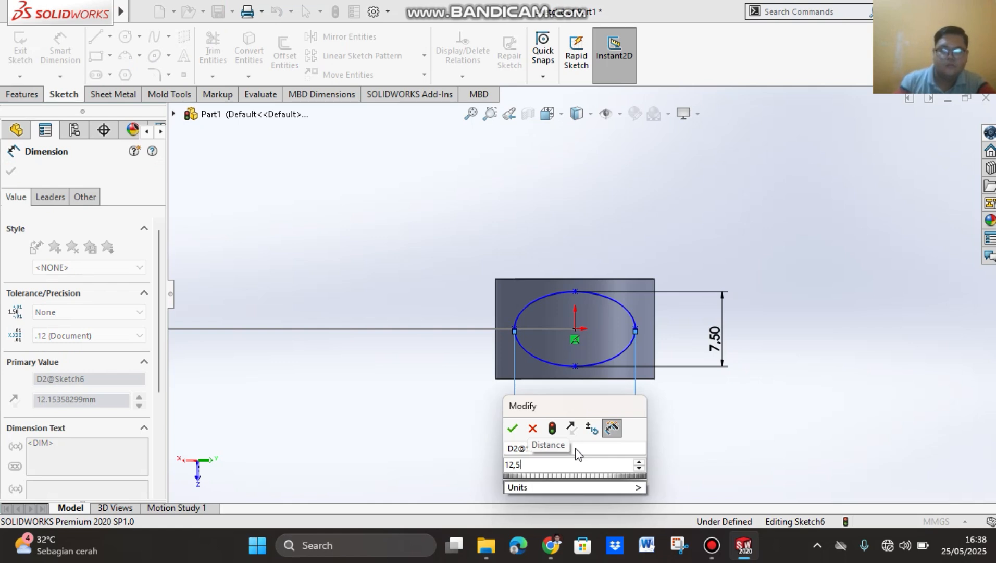
pyautogui.press('Return')
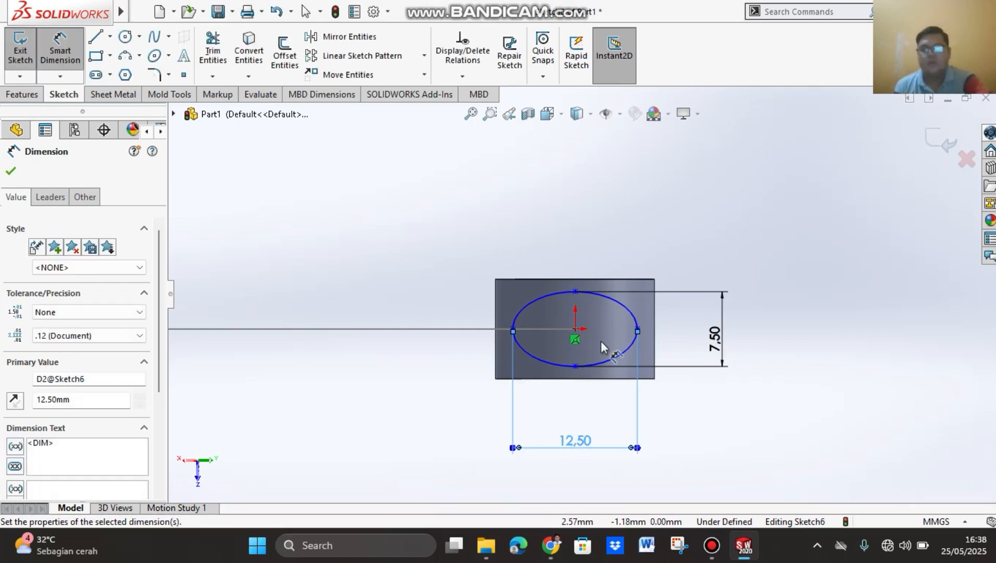
pyautogui.click(10, 171)
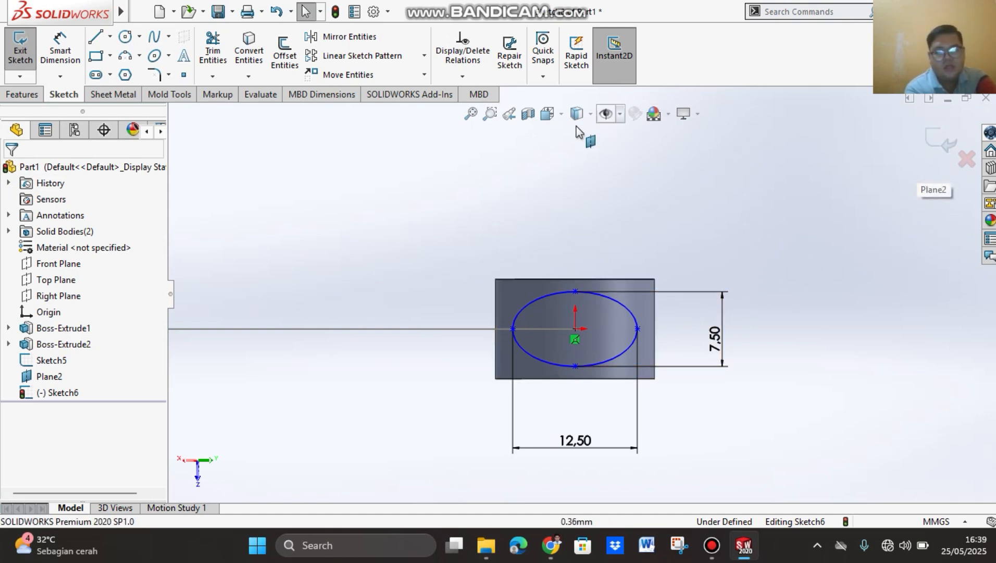
pyautogui.click(556, 116)
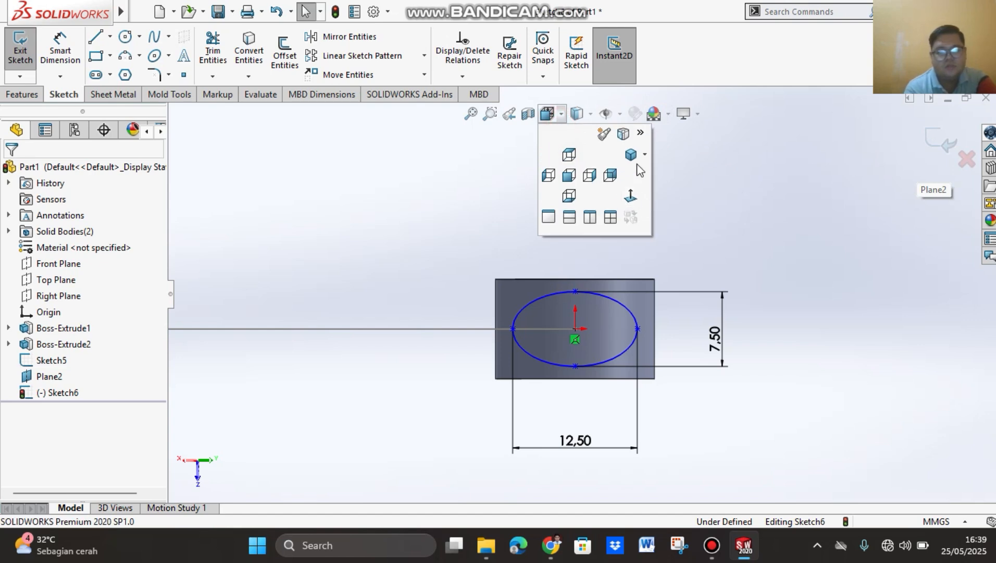
pyautogui.click(632, 152)
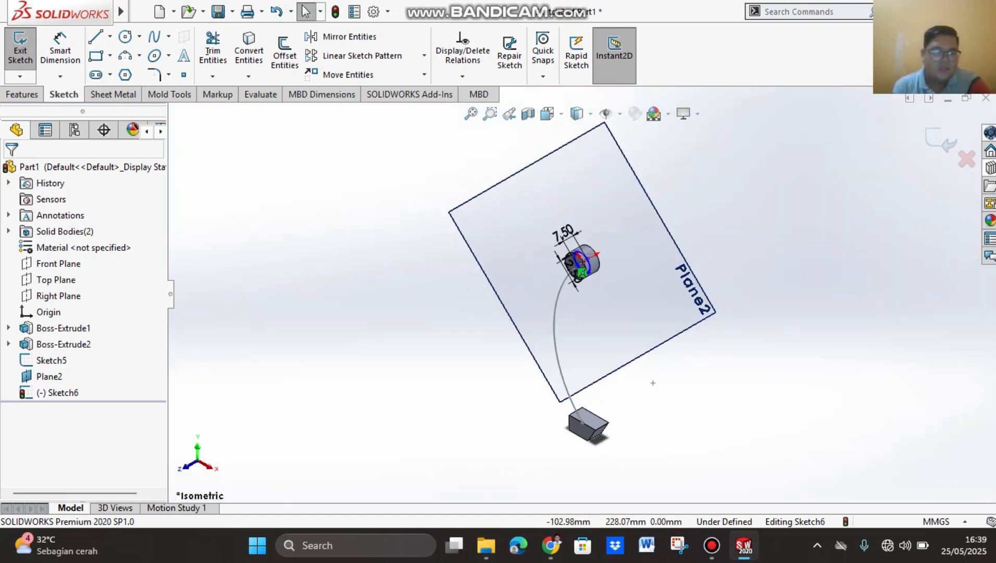
pyautogui.click(937, 140)
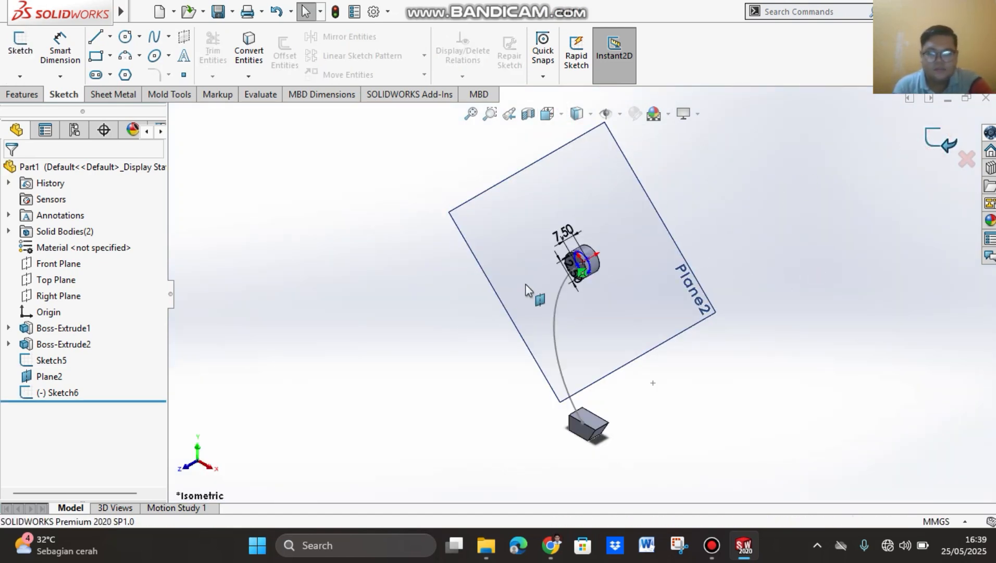
# Step: Create a Swept Boss/Base using the ellipse sketch as profile and the arc sketch as path, joining the circle to the hook
pyautogui.scroll(-5, 586, 251)
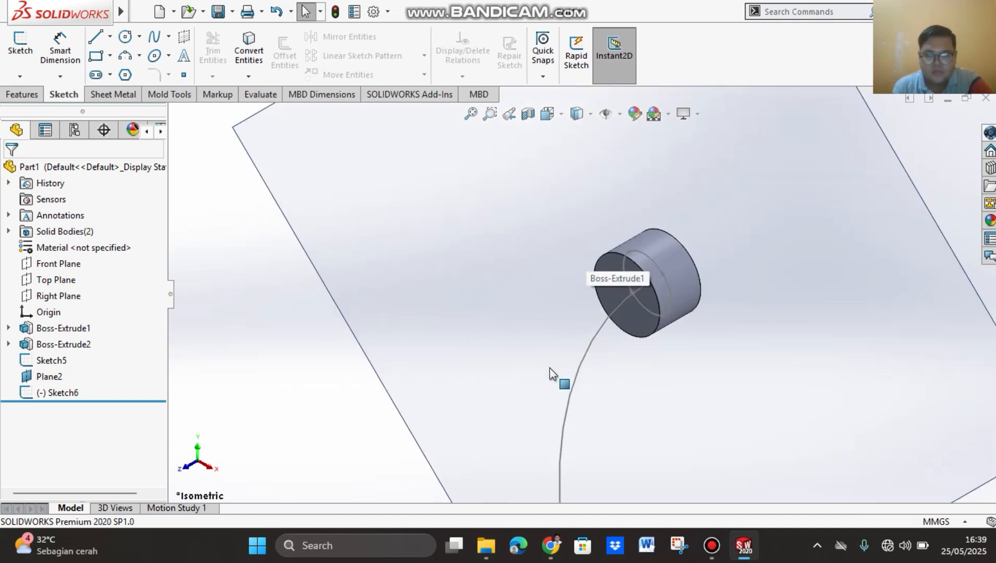
pyautogui.scroll(5, 769, 230)
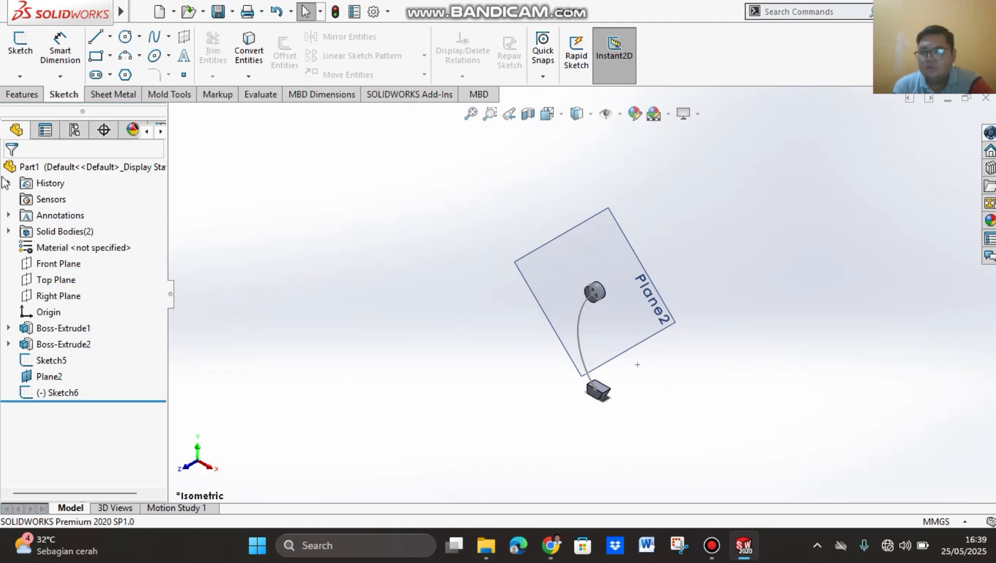
pyautogui.click(19, 95)
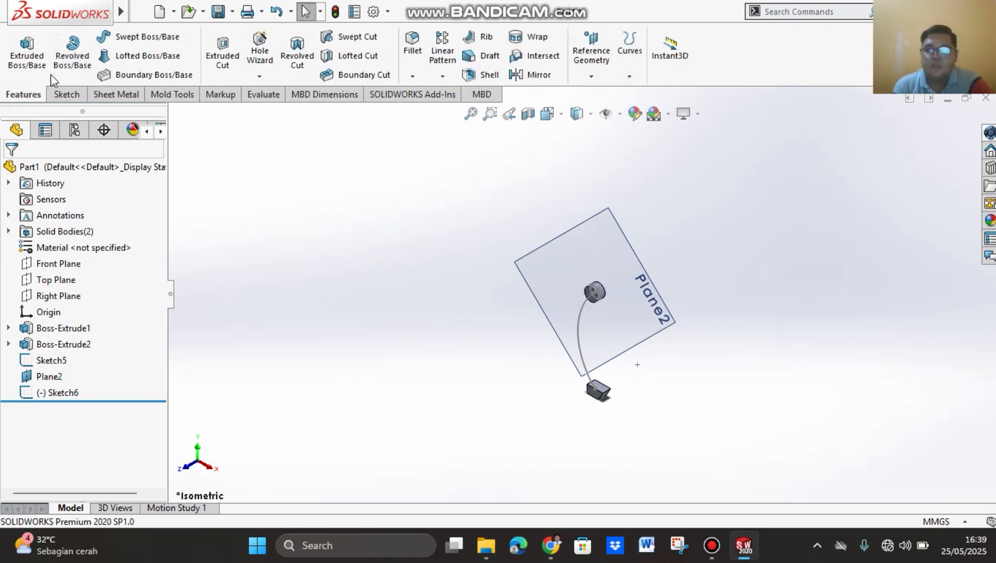
pyautogui.click(170, 42)
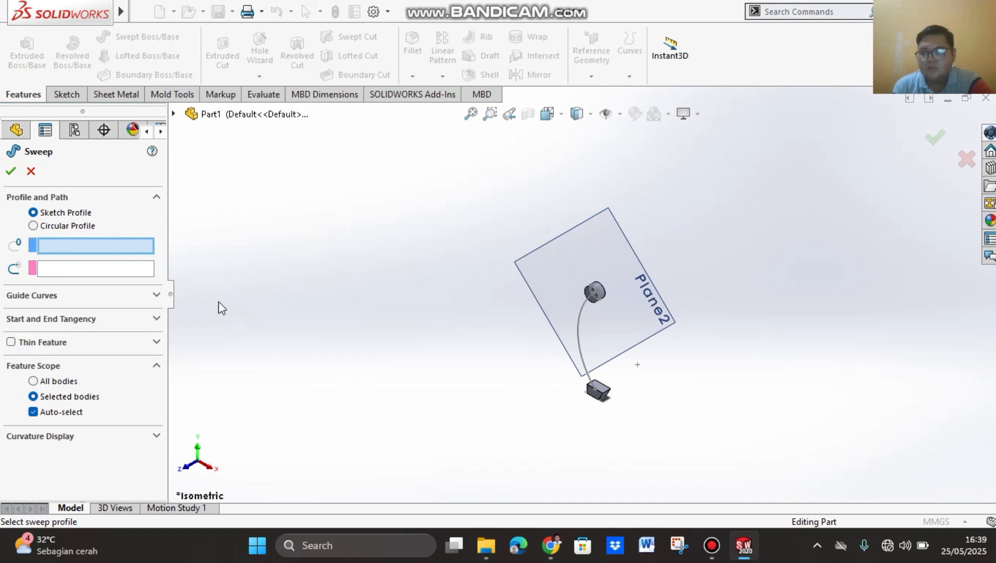
pyautogui.scroll(-5, 581, 292)
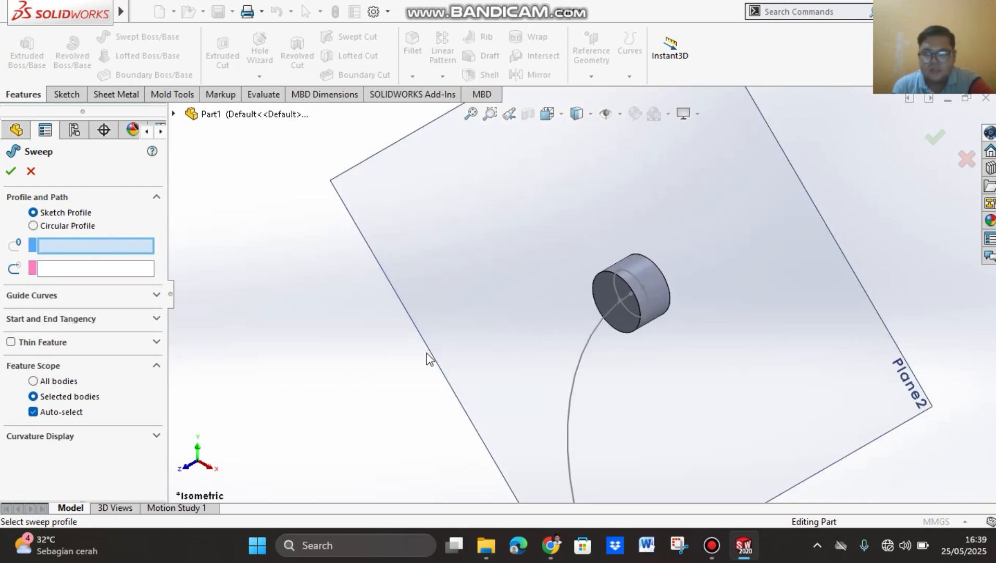
pyautogui.moveTo(259, 374); pyautogui.dragTo(365, 338, button='middle')
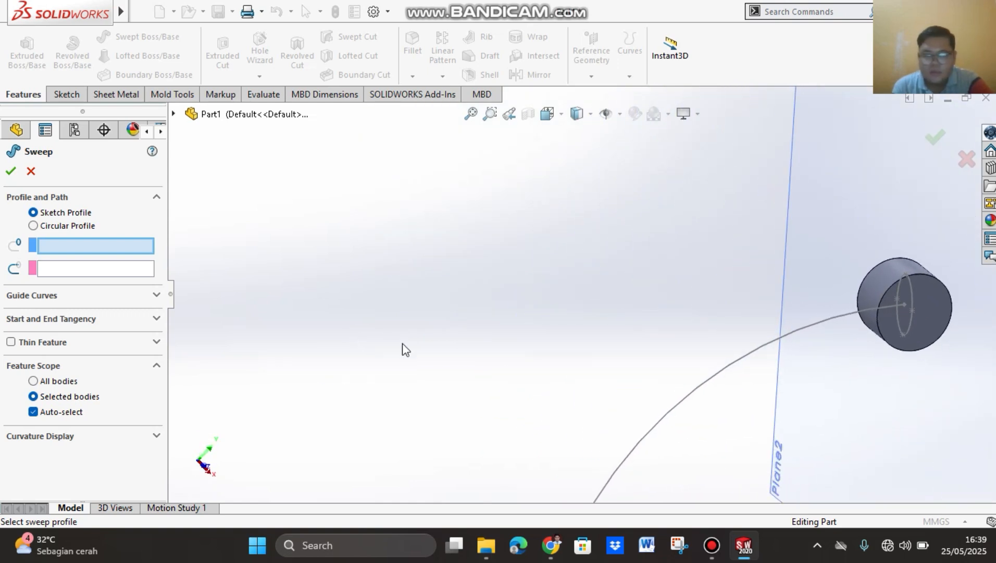
pyautogui.click(913, 288)
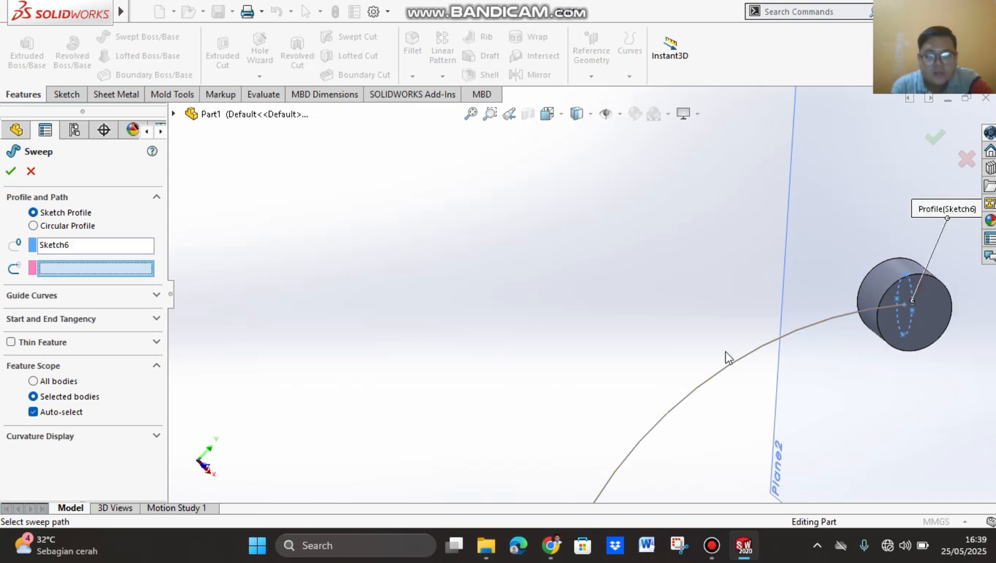
pyautogui.click(713, 378)
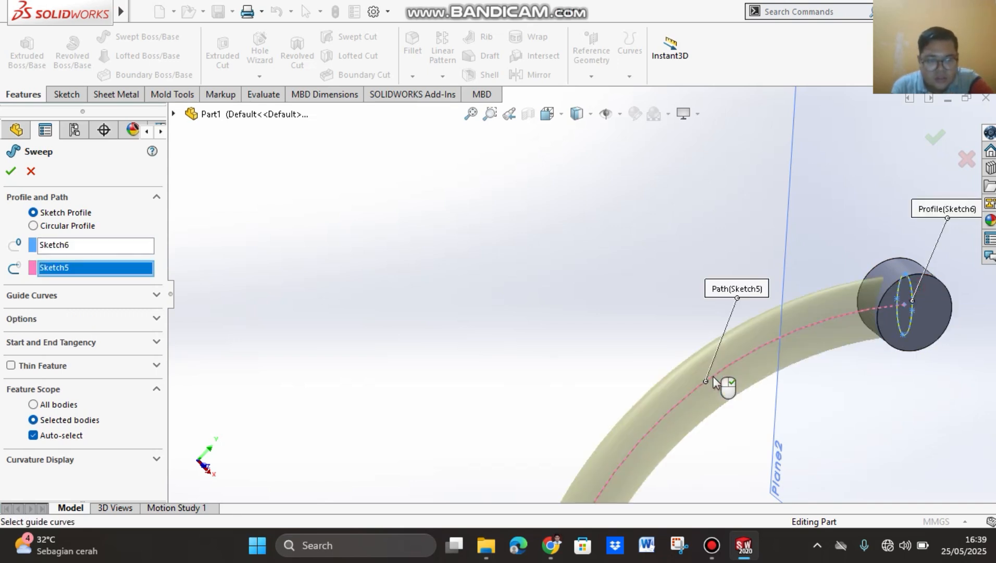
pyautogui.scroll(-2, 636, 365)
pyautogui.scroll(5, 638, 363)
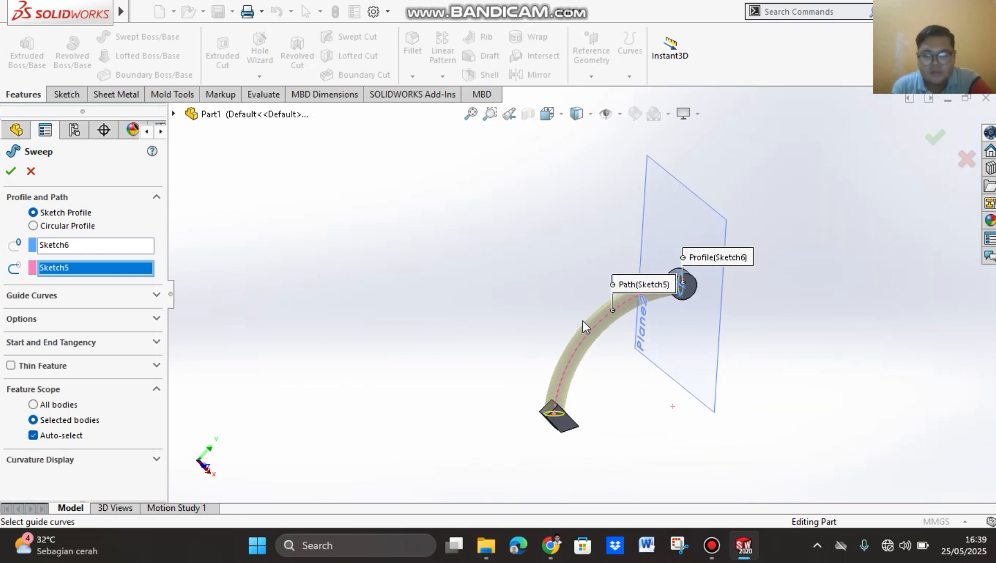
pyautogui.moveTo(544, 343); pyautogui.dragTo(596, 352, button='middle')
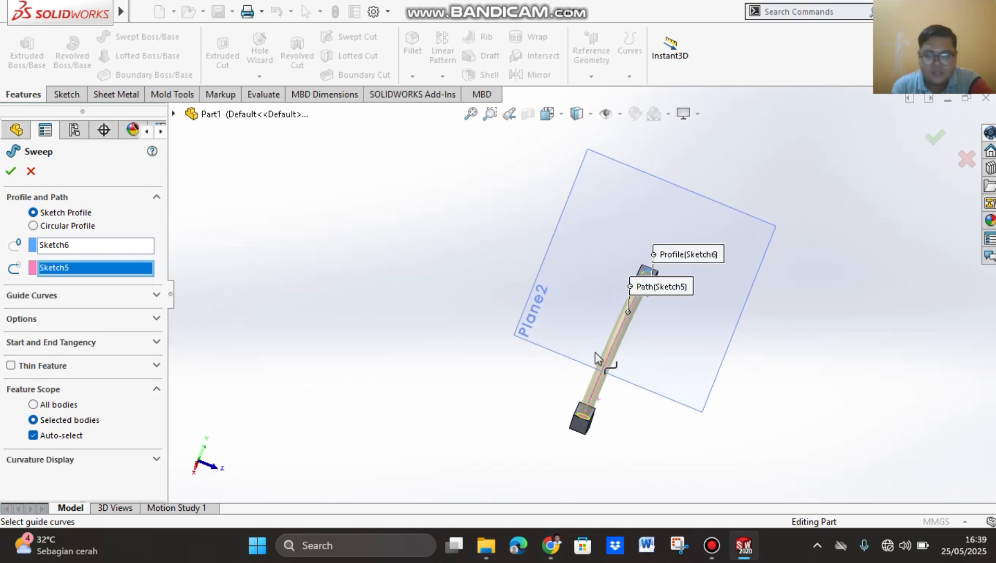
pyautogui.click(11, 171)
# Step: Examine the swept arm from the front and from an angle, including where it meets the hook block
pyautogui.moveTo(775, 364); pyautogui.dragTo(729, 313, button='middle')
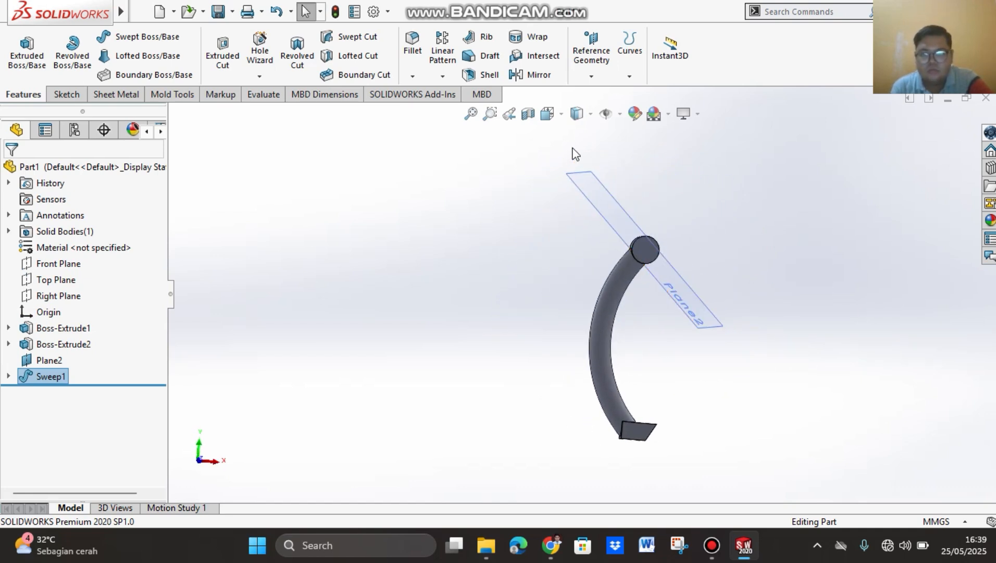
pyautogui.click(563, 114)
pyautogui.click(635, 214)
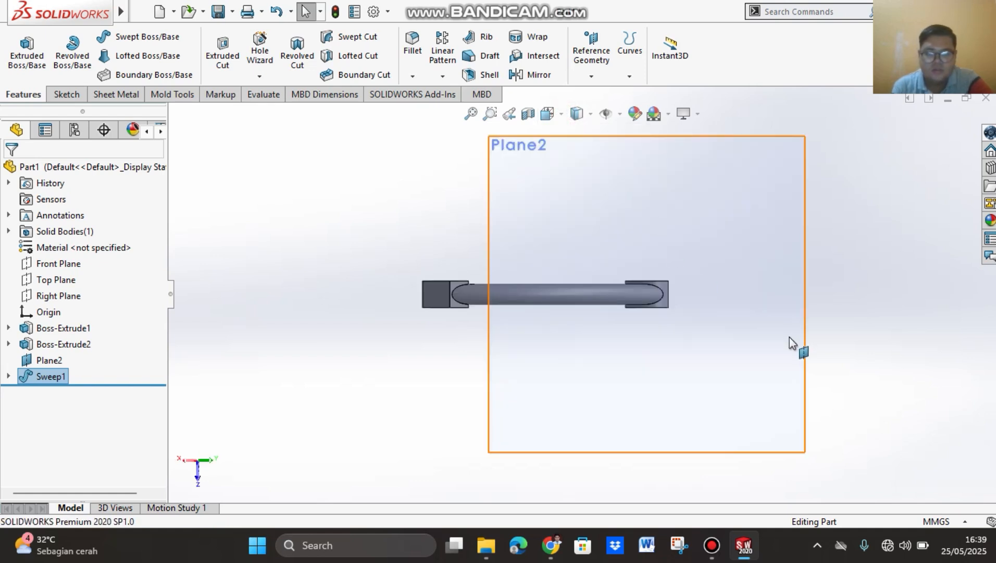
pyautogui.click(562, 116)
pyautogui.click(570, 155)
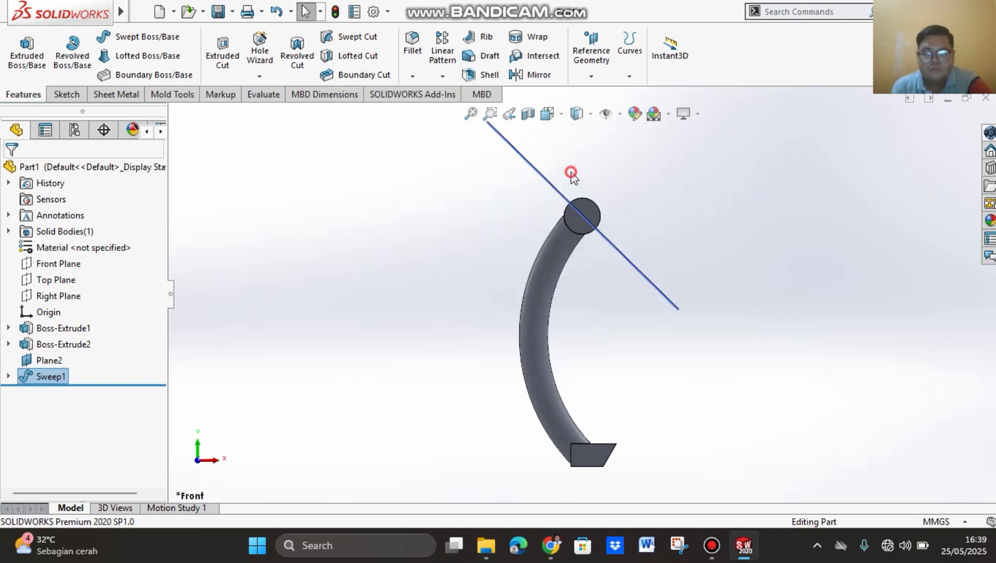
pyautogui.moveTo(630, 250); pyautogui.dragTo(710, 287, button='middle')
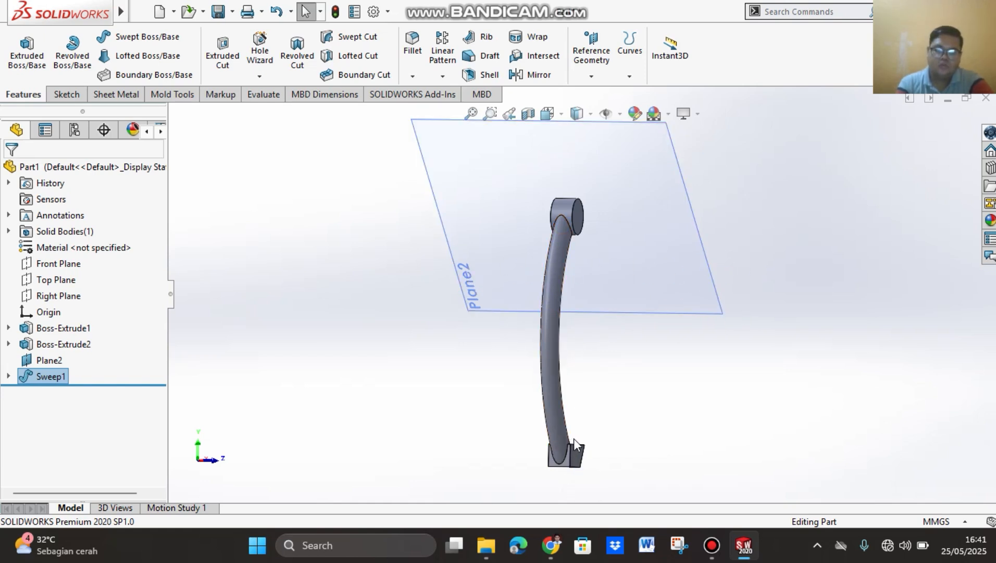
pyautogui.moveTo(574, 438); pyautogui.dragTo(616, 413, button='middle')
pyautogui.click(657, 389)
pyautogui.scroll(-6, 587, 397)
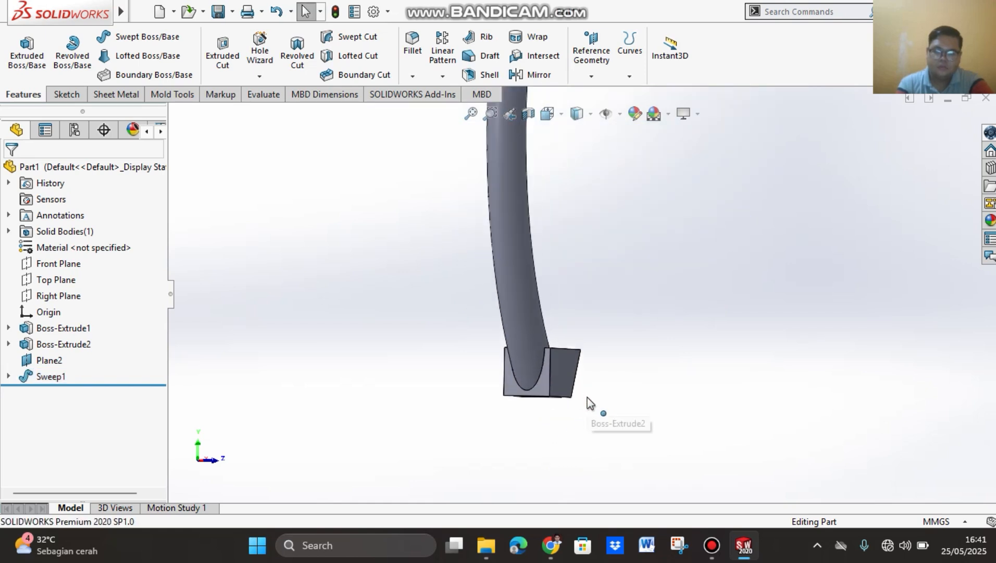
pyautogui.scroll(8, 579, 332)
pyautogui.scroll(-3, 644, 183)
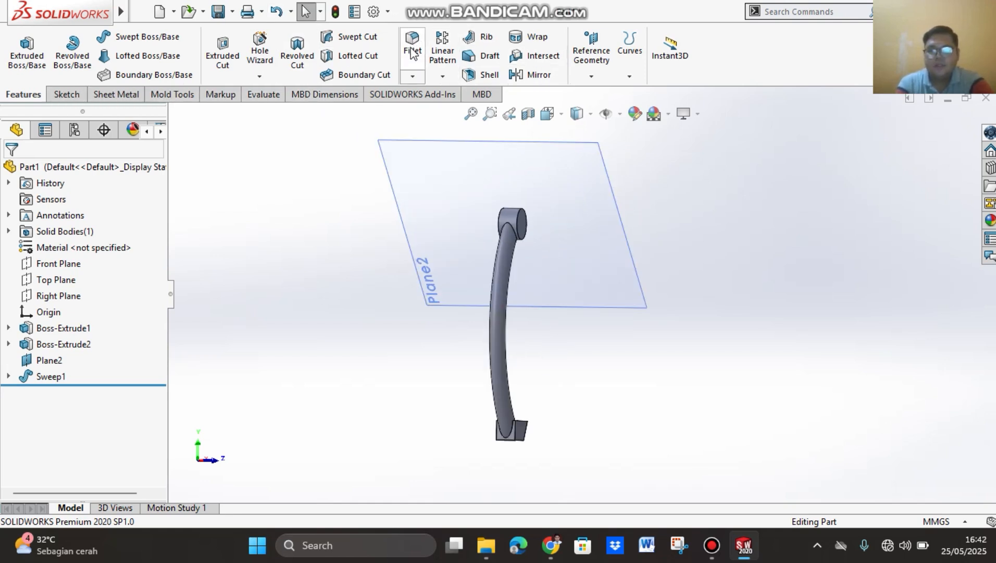
# Step: Start a symmetric fillet with a 5 mm radius and select the edge where the swept arm meets the circular boss
pyautogui.click(413, 80)
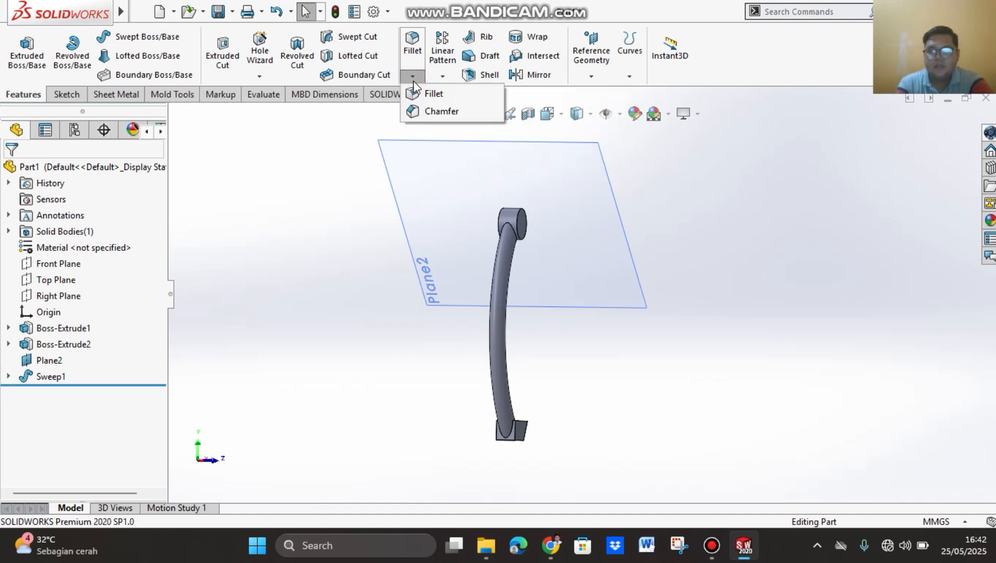
pyautogui.click(428, 95)
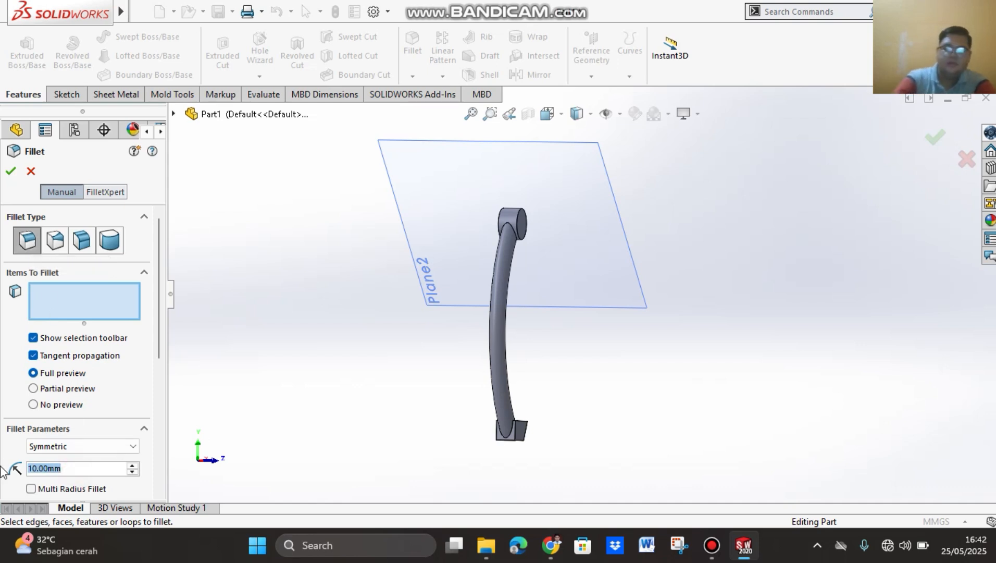
pyautogui.write('5')
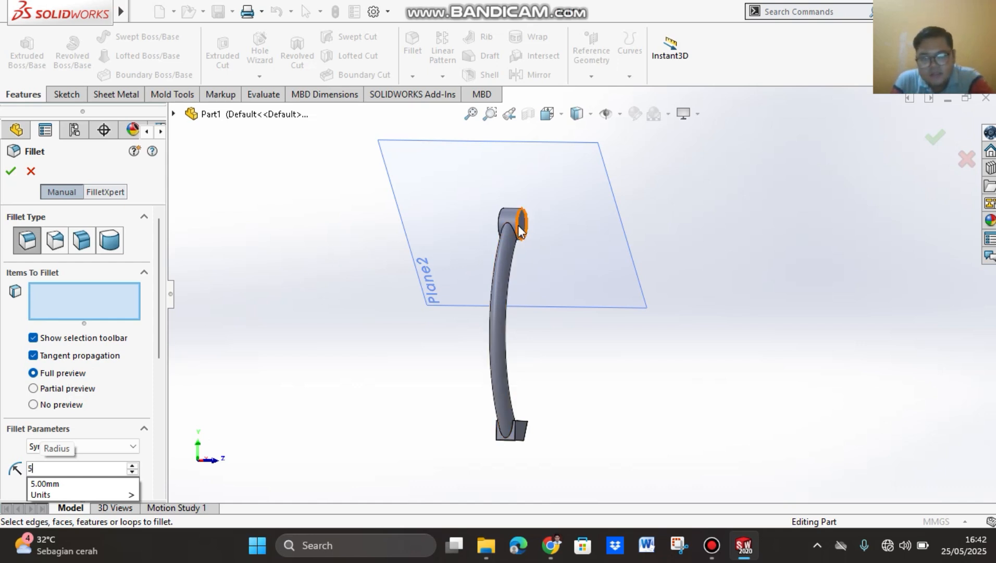
pyautogui.scroll(-5, 520, 230)
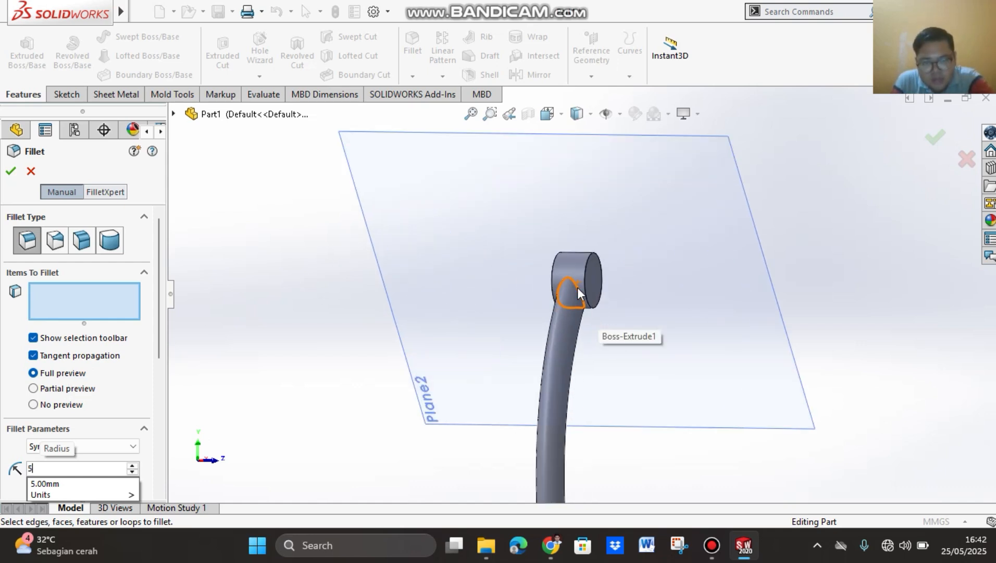
pyautogui.click(578, 287)
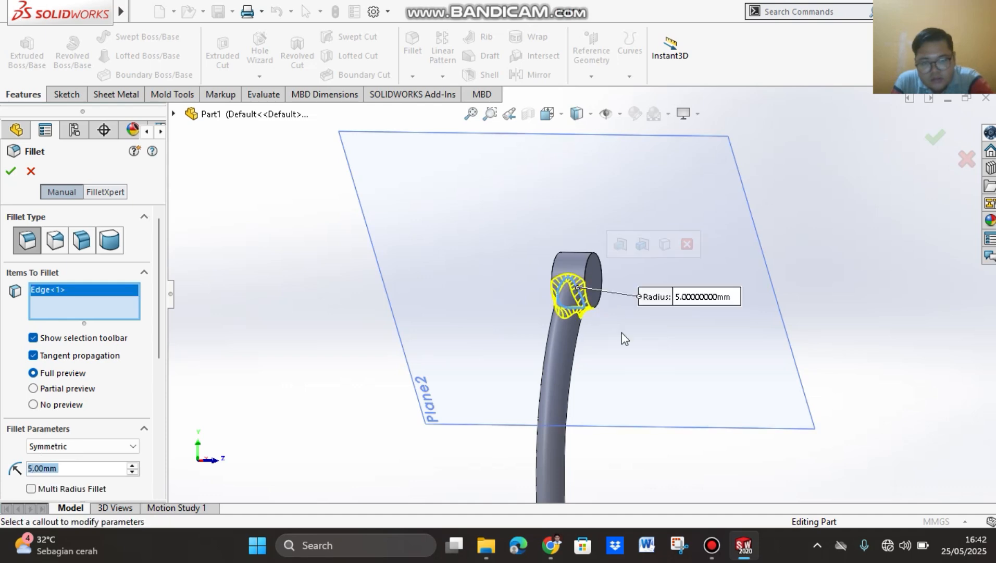
# Step: Add the two edges where the arm meets the hook block's side and upper faces to the 5 mm fillet and apply it
pyautogui.scroll(-4, 617, 340)
pyautogui.scroll(8, 617, 339)
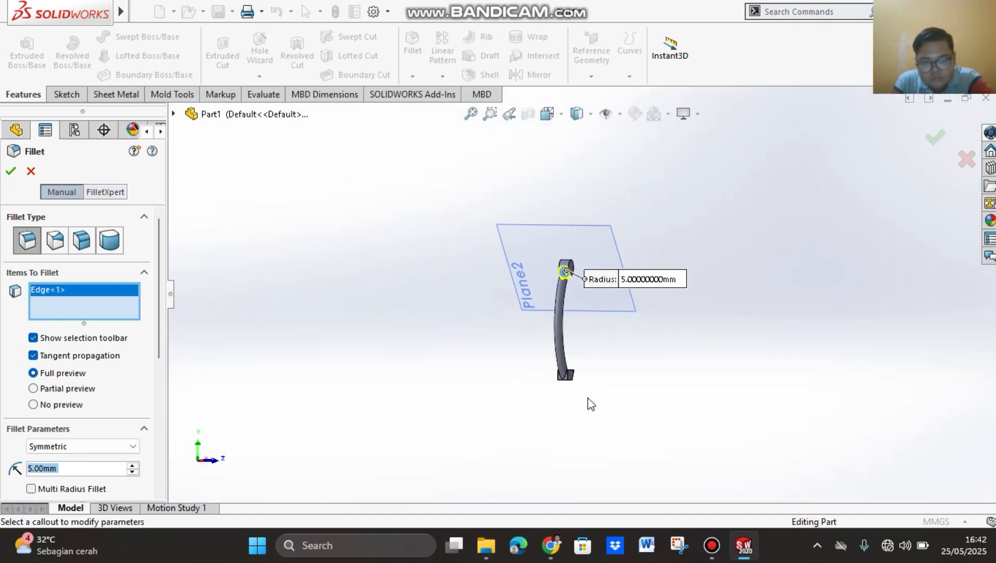
pyautogui.scroll(-6, 566, 383)
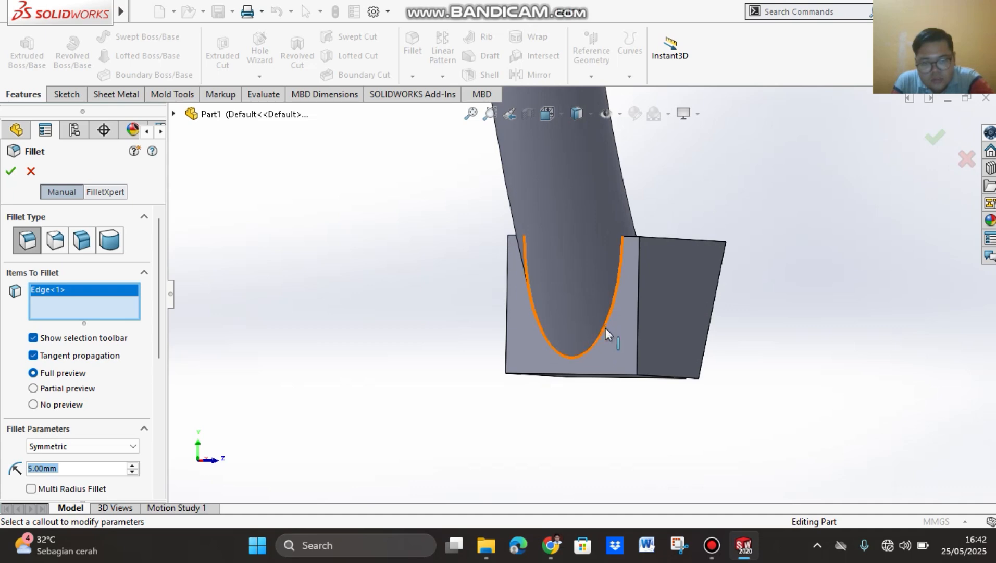
pyautogui.click(606, 324)
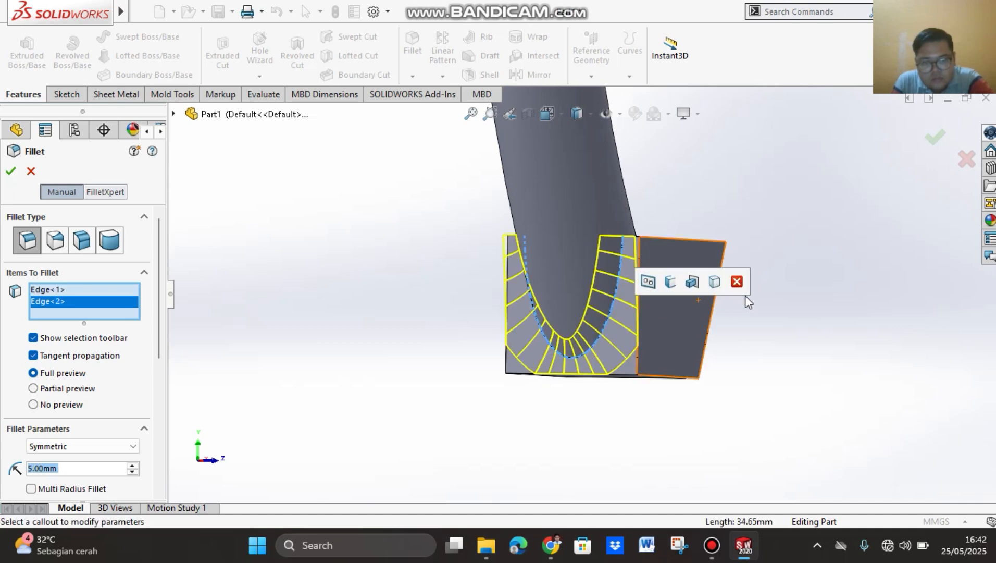
pyautogui.moveTo(752, 301); pyautogui.dragTo(679, 442, button='middle')
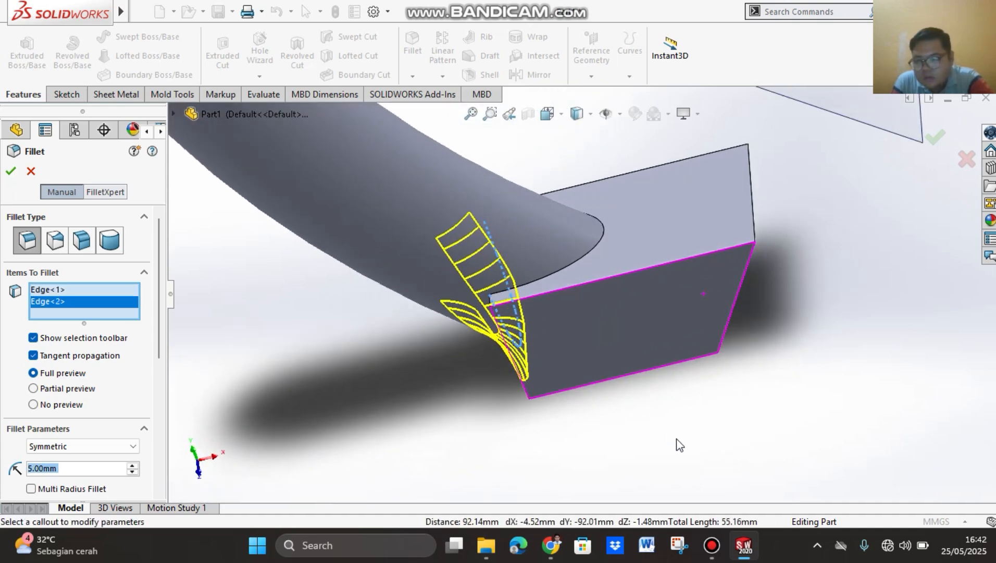
pyautogui.click(581, 258)
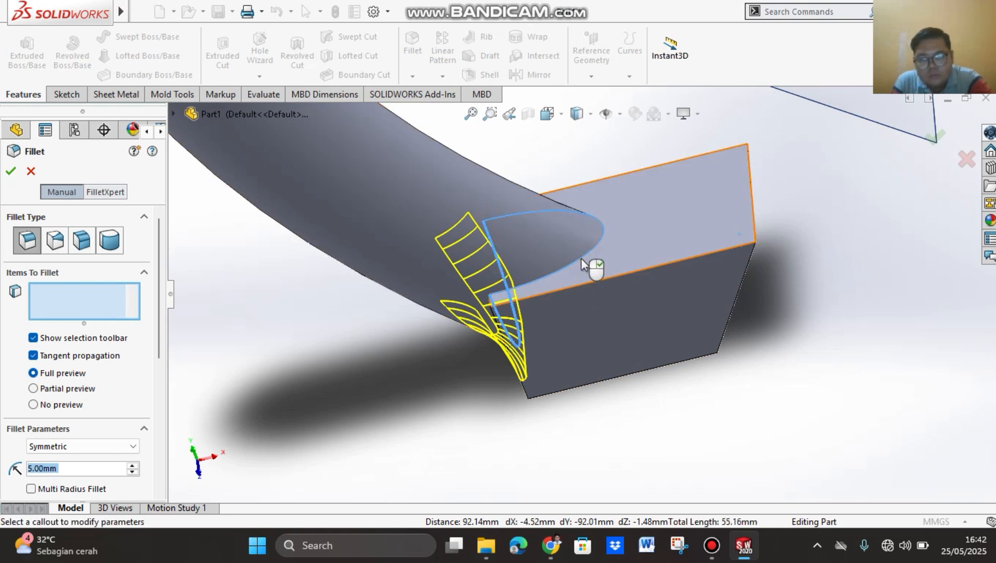
pyautogui.click(10, 172)
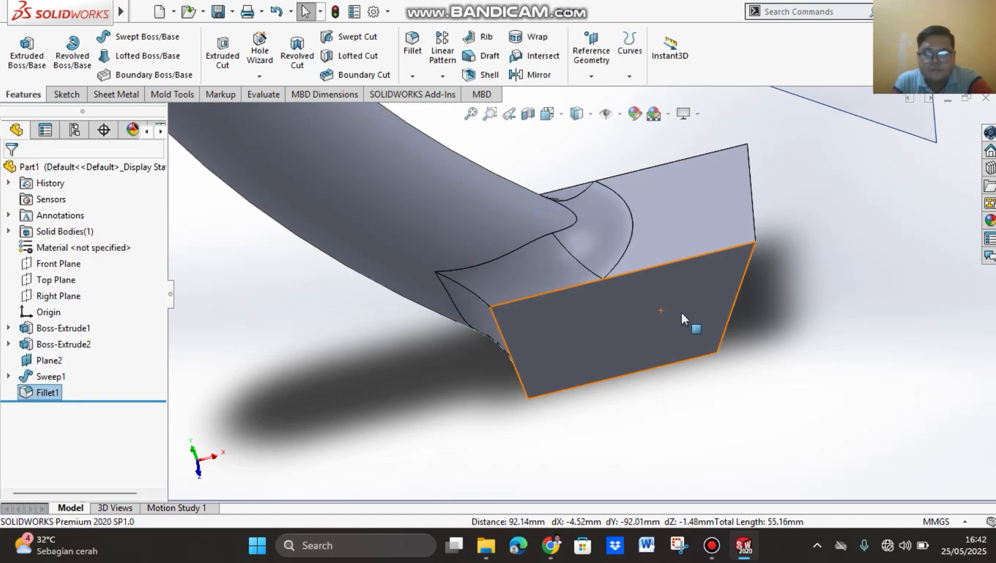
# Step: Examine the filleted joint at the hook block, ending with the whole arm in isometric view
pyautogui.moveTo(816, 360); pyautogui.dragTo(911, 269, button='middle')
pyautogui.scroll(8, 831, 282)
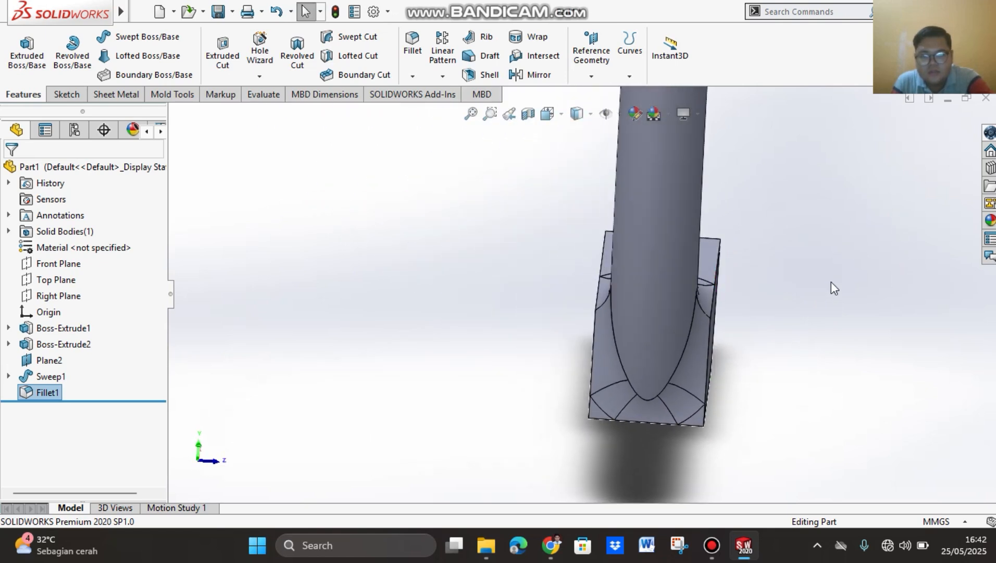
pyautogui.scroll(3, 682, 254)
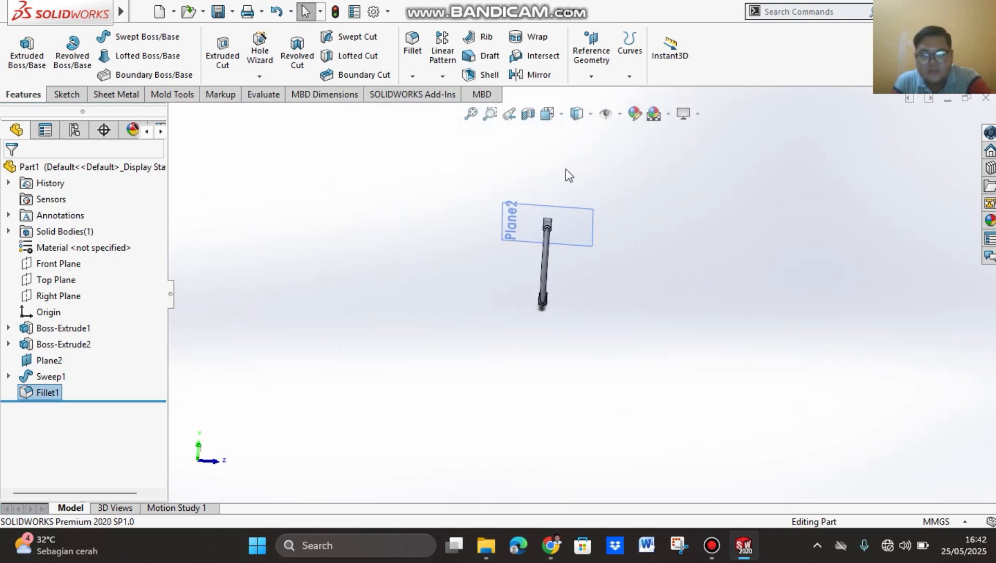
pyautogui.click(561, 115)
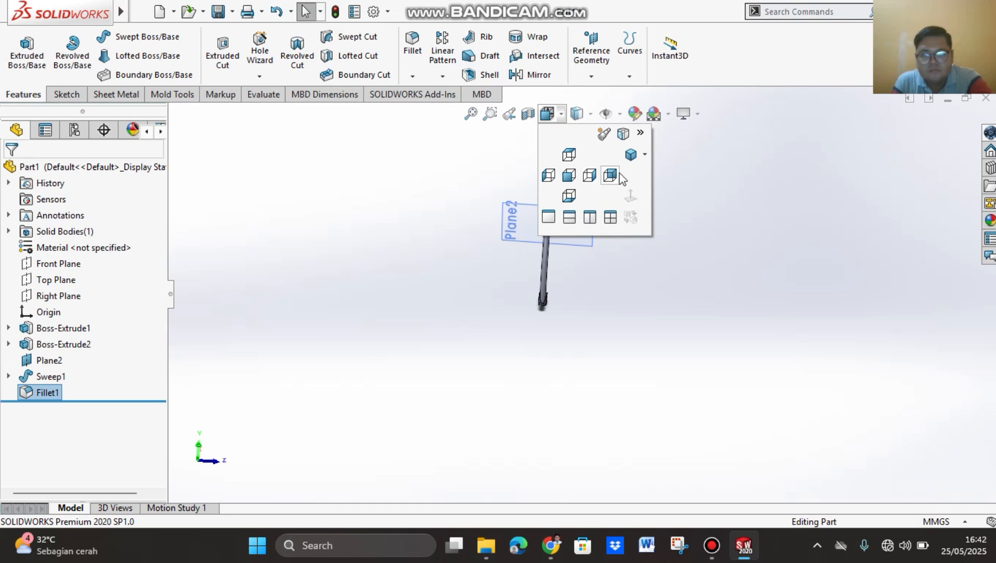
pyautogui.click(629, 156)
pyautogui.click(720, 383)
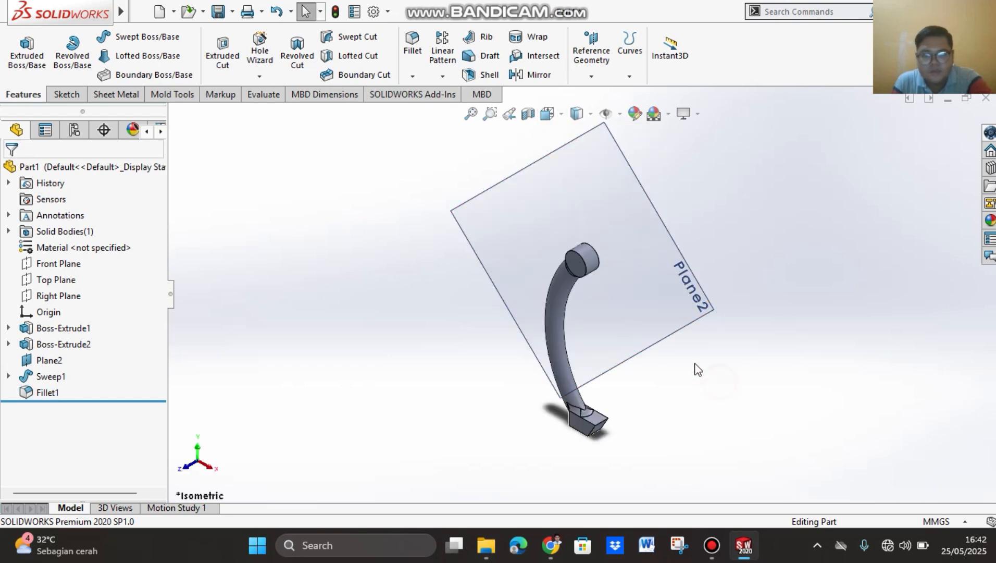
# Step: Sketch a circle about 7.8 mm in diameter on the circular boss's front face, centred on the origin
pyautogui.rightClick(574, 265)
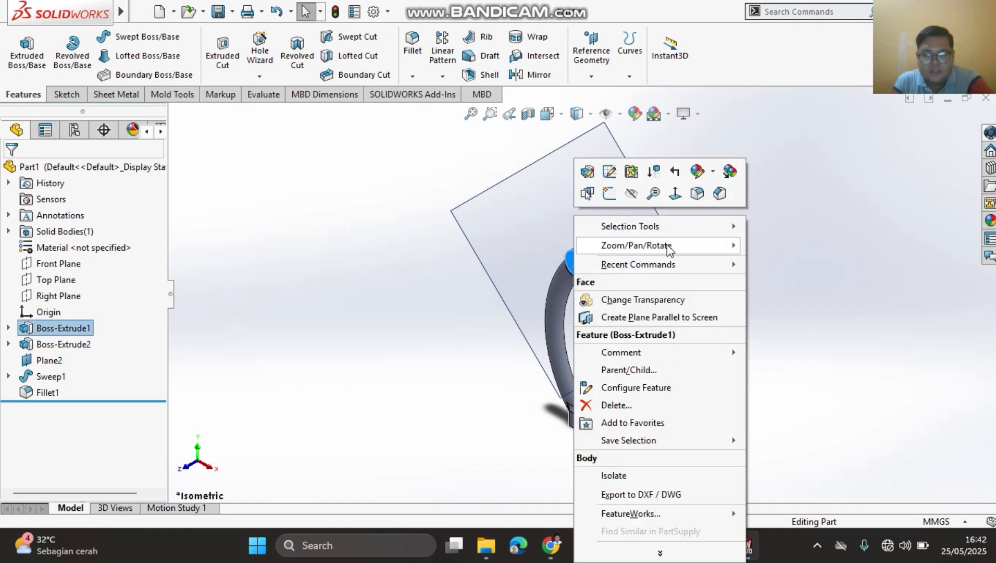
pyautogui.click(676, 194)
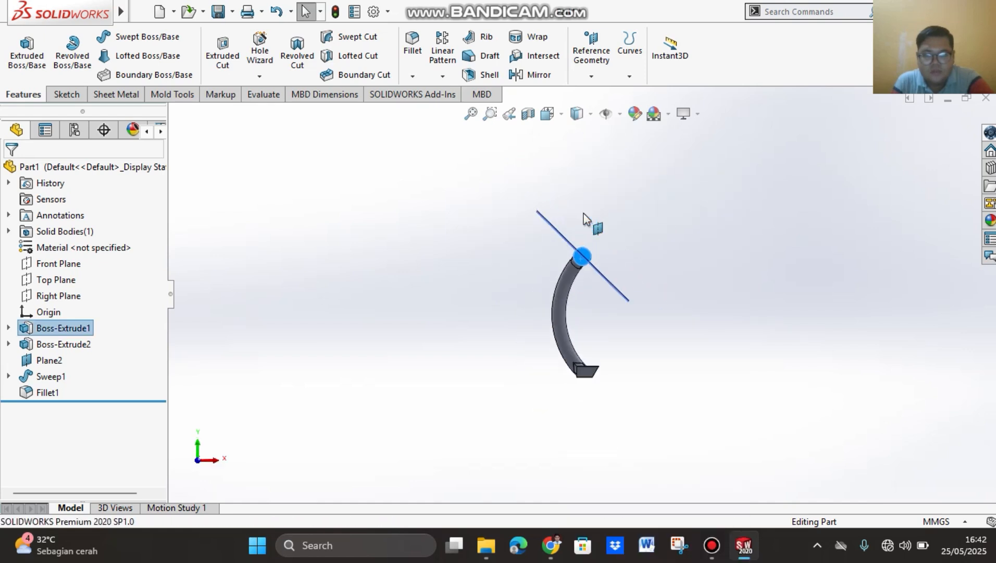
pyautogui.scroll(-2, 587, 255)
pyautogui.scroll(-3, 582, 331)
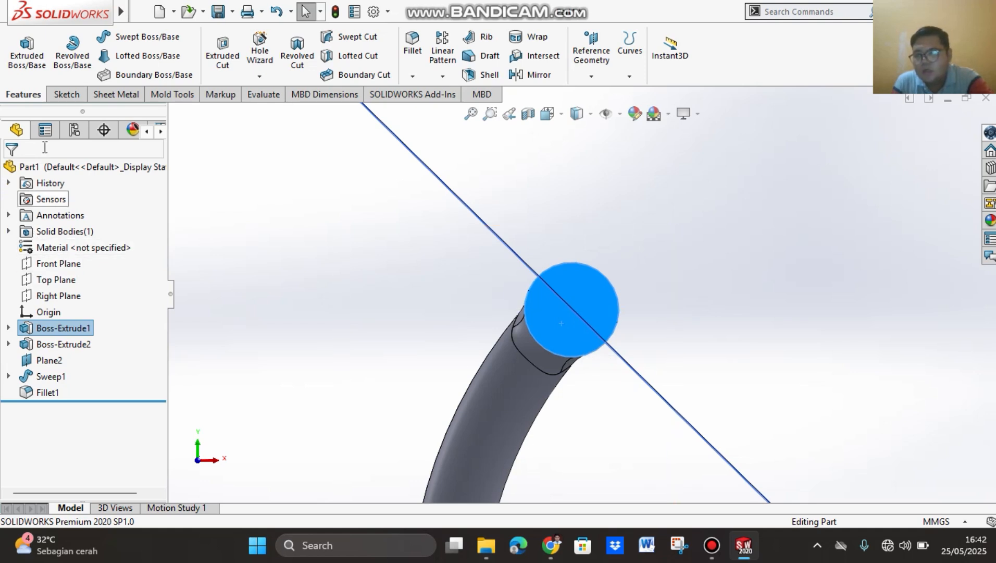
pyautogui.click(74, 94)
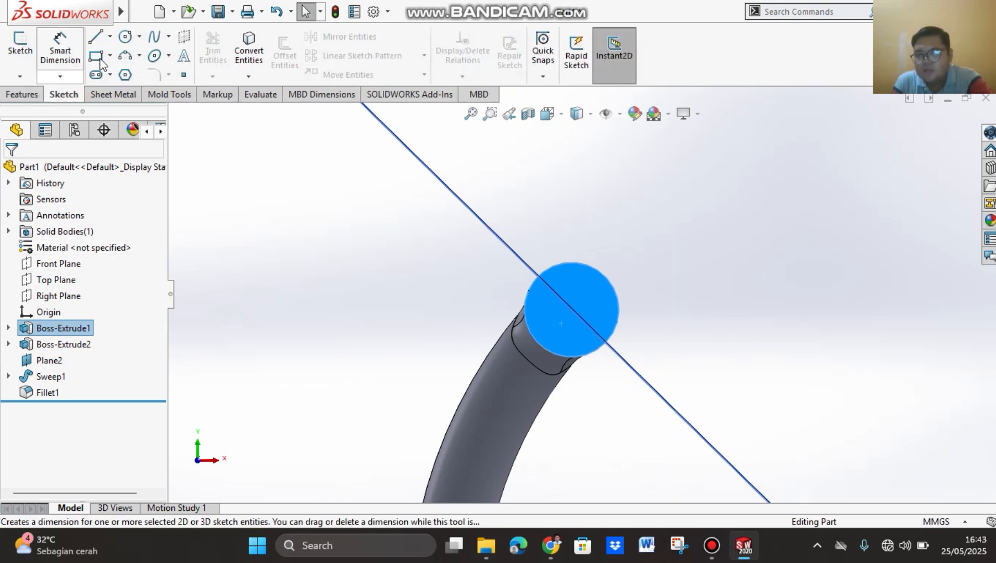
pyautogui.click(125, 38)
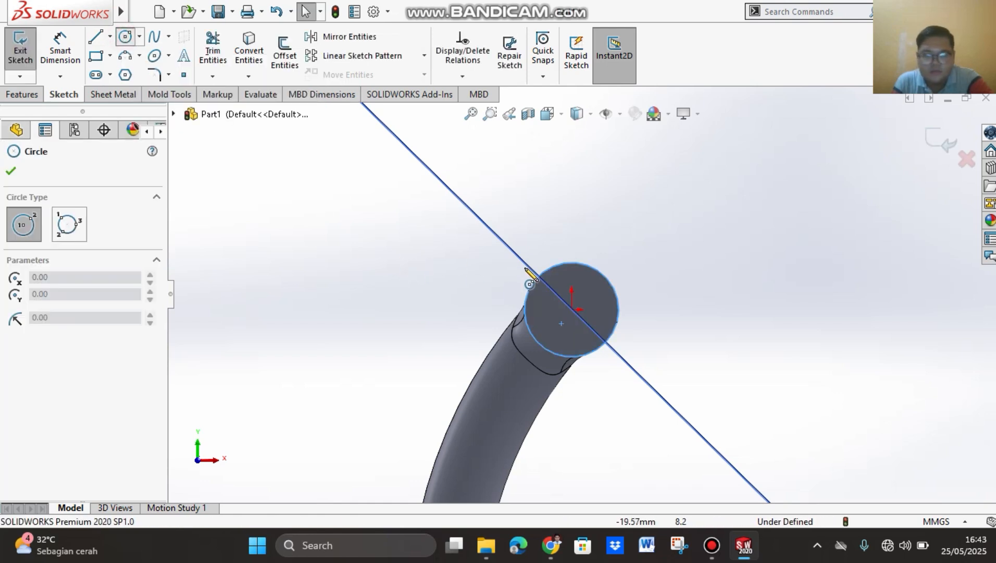
pyautogui.click(572, 309)
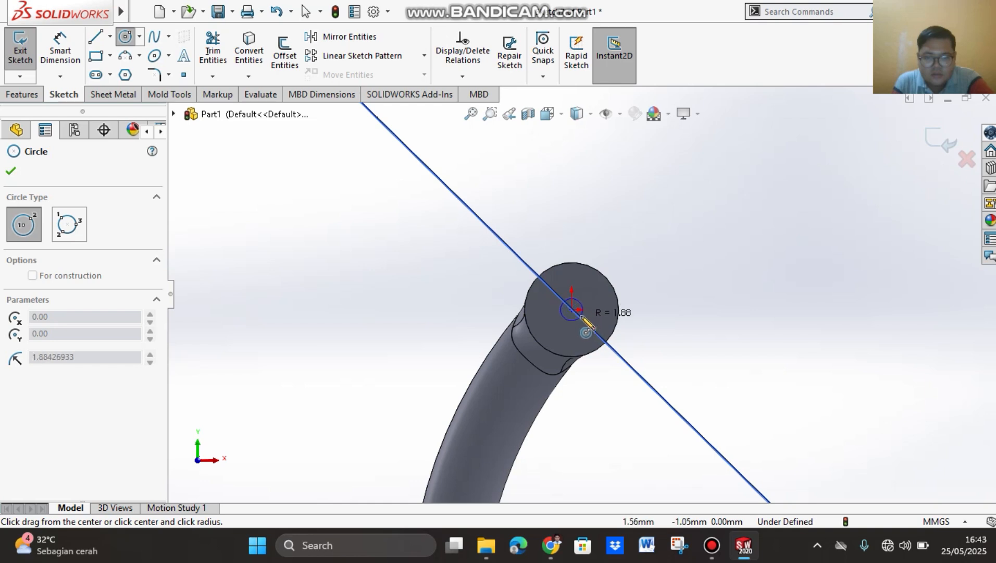
pyautogui.click(588, 325)
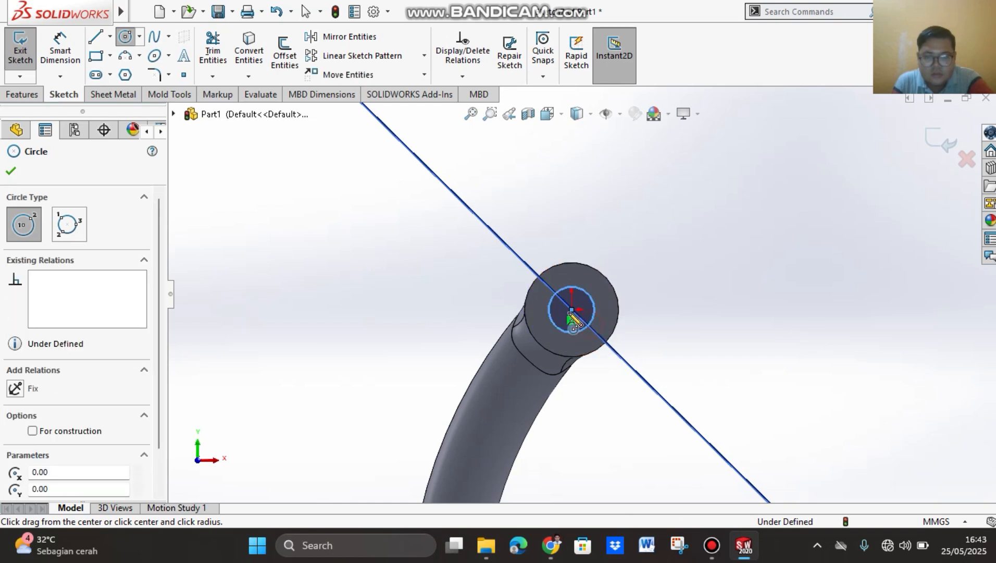
pyautogui.click(10, 172)
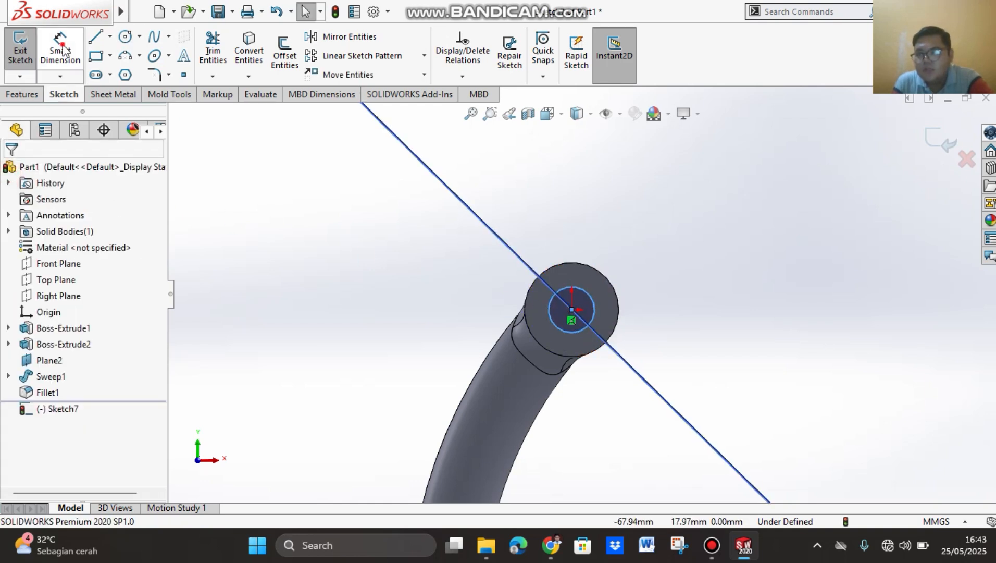
# Step: Dimension the sketched circle on the boss face with a diameter of 8 mm
pyautogui.click(60, 49)
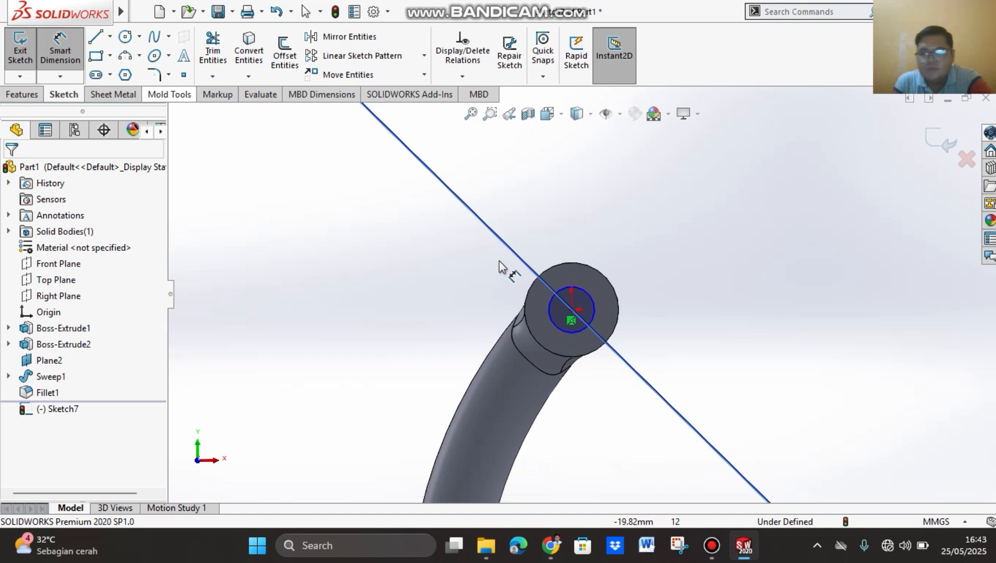
pyautogui.click(591, 297)
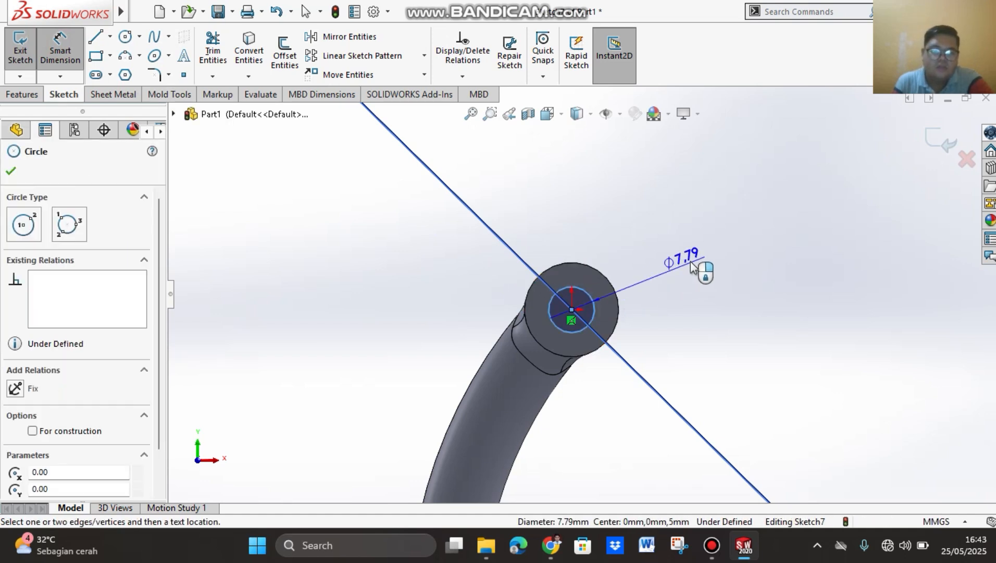
pyautogui.click(702, 254)
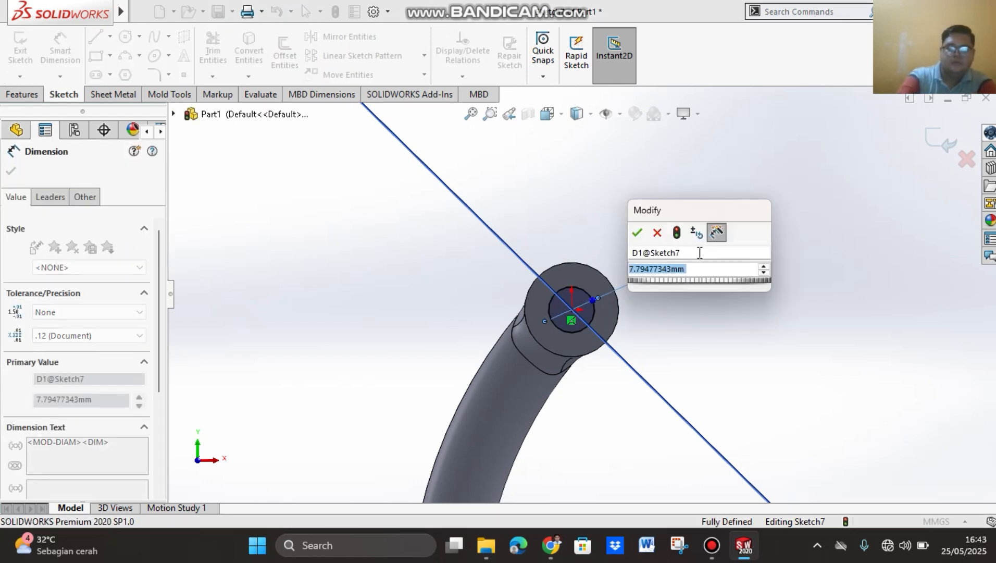
pyautogui.write('8')
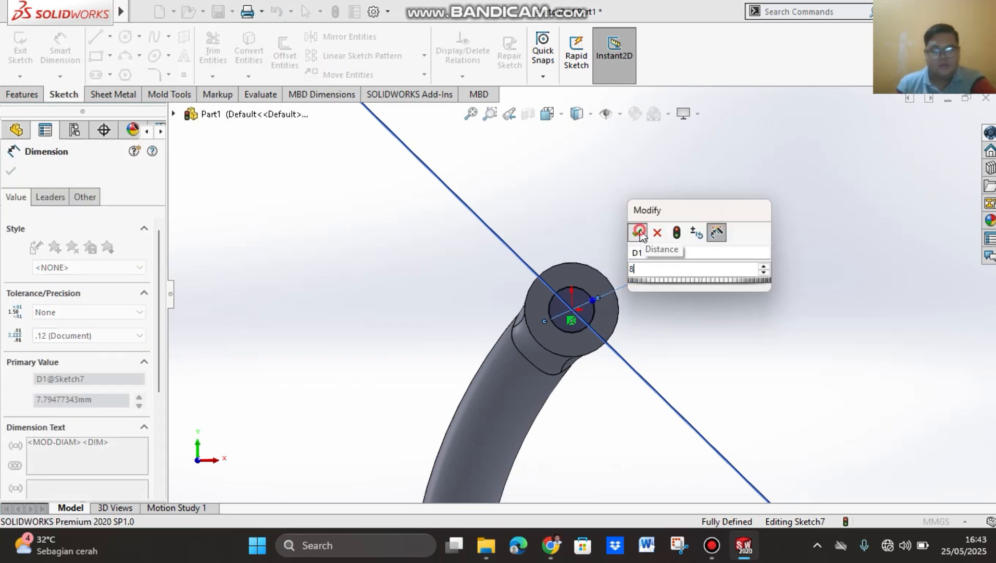
pyautogui.click(637, 235)
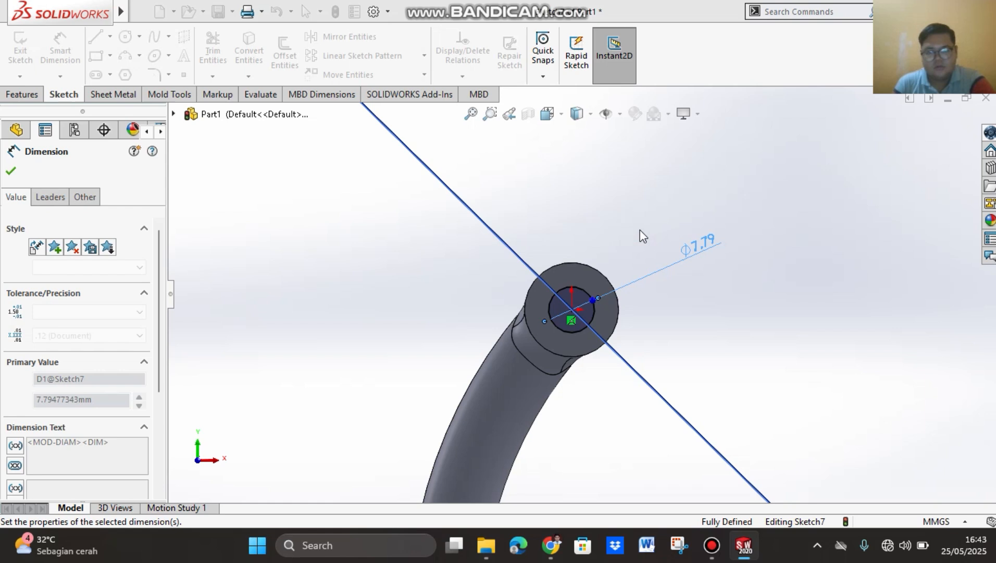
pyautogui.click(9, 172)
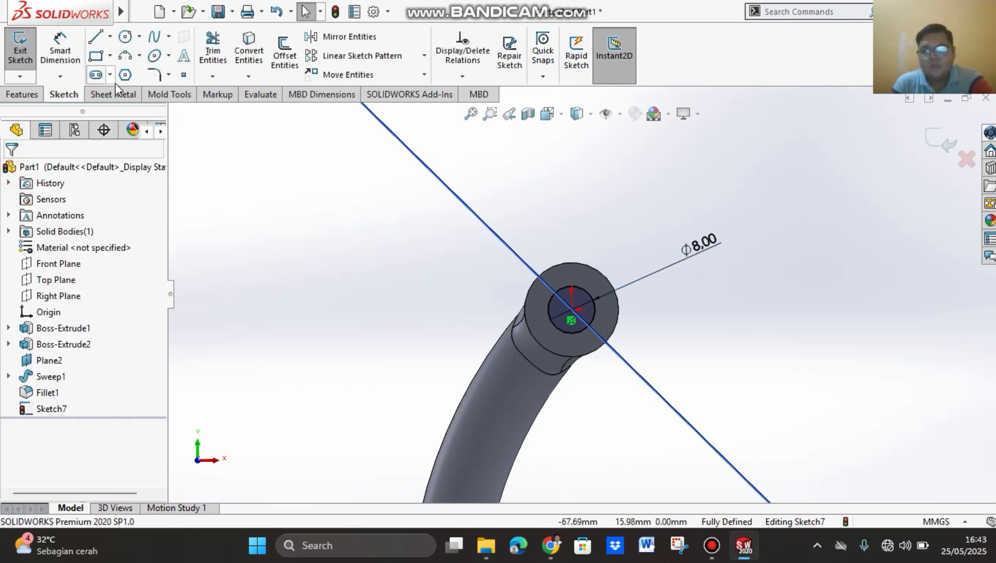
# Step: Create an Extruded Cut from the circle with the Through All end condition to make the boss's pin hole
pyautogui.click(24, 95)
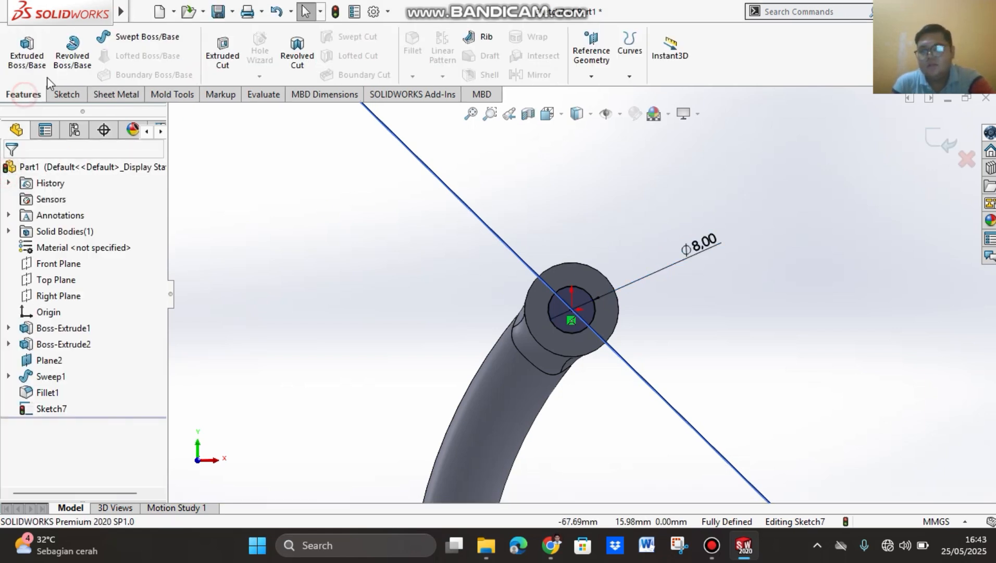
pyautogui.click(224, 66)
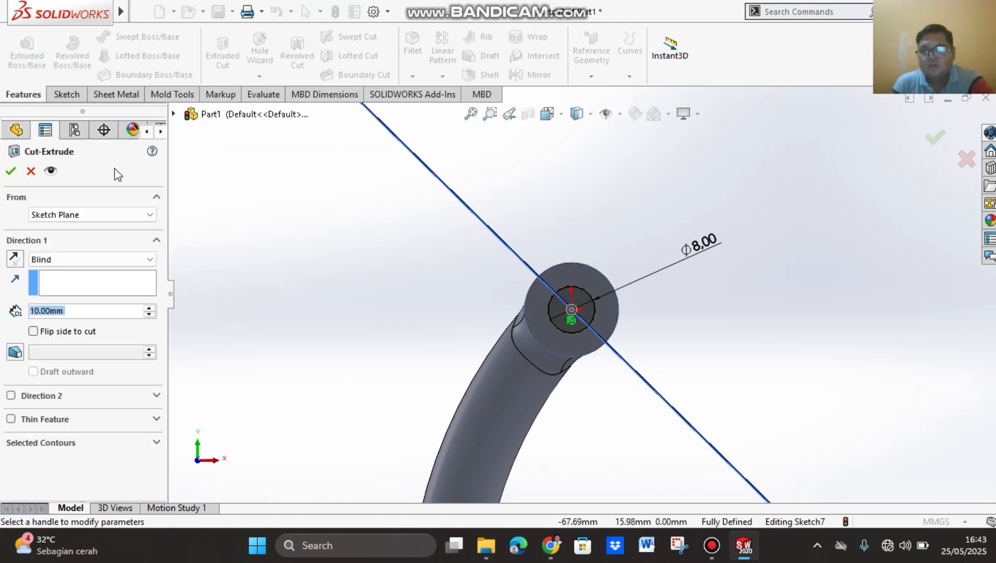
pyautogui.click(95, 259)
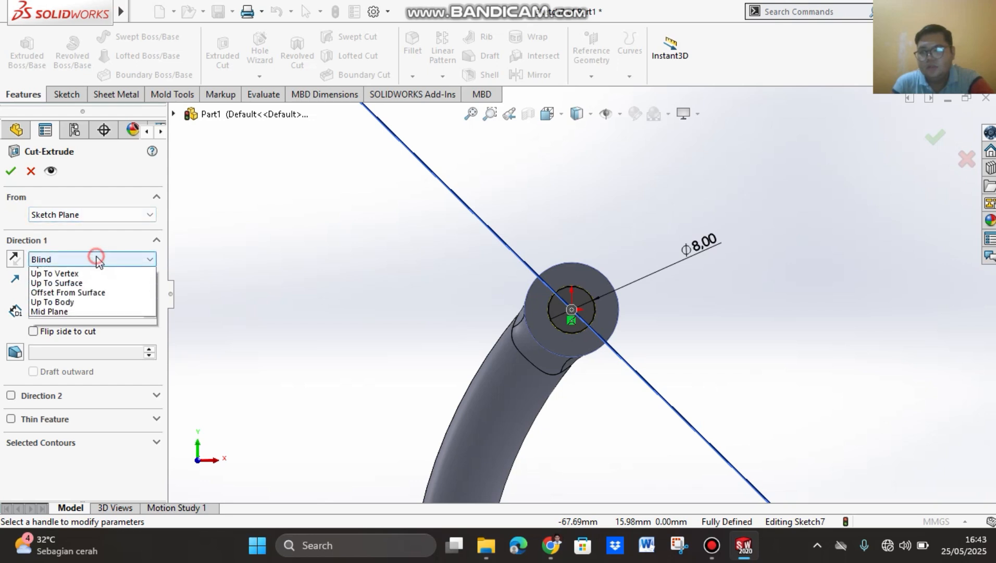
pyautogui.click(107, 279)
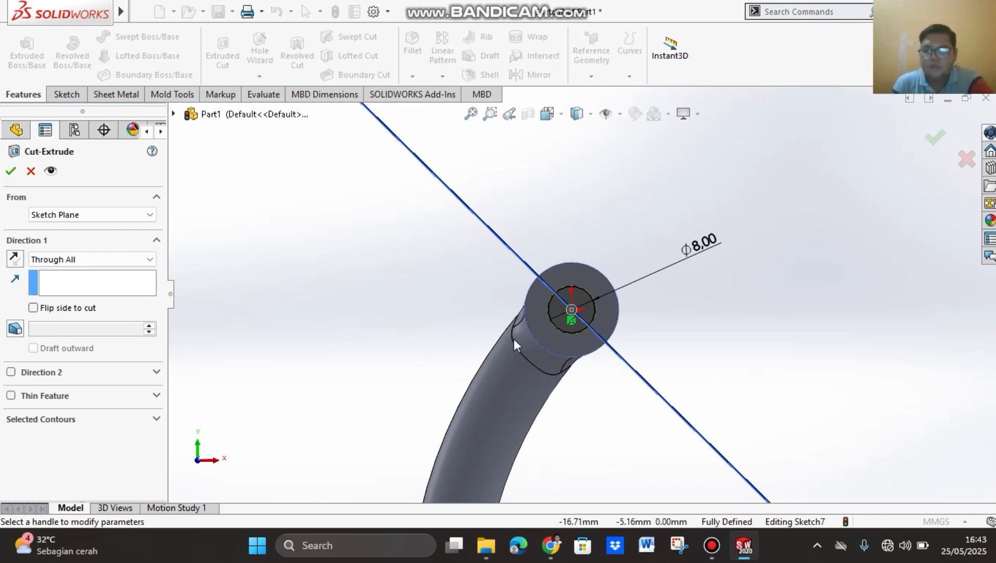
pyautogui.moveTo(641, 326); pyautogui.dragTo(595, 317, button='middle')
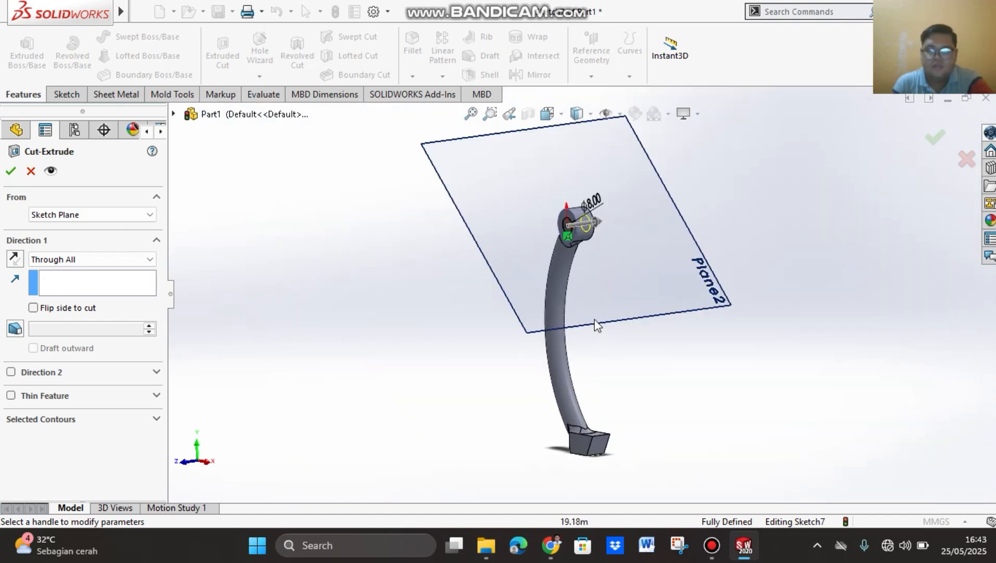
pyautogui.scroll(4, 601, 218)
pyautogui.scroll(-10, 606, 253)
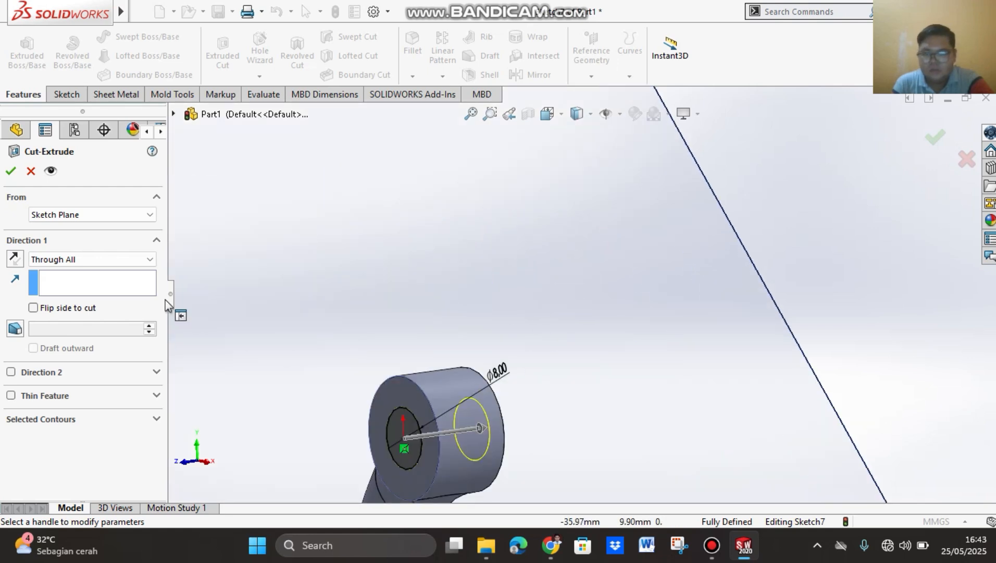
pyautogui.click(11, 171)
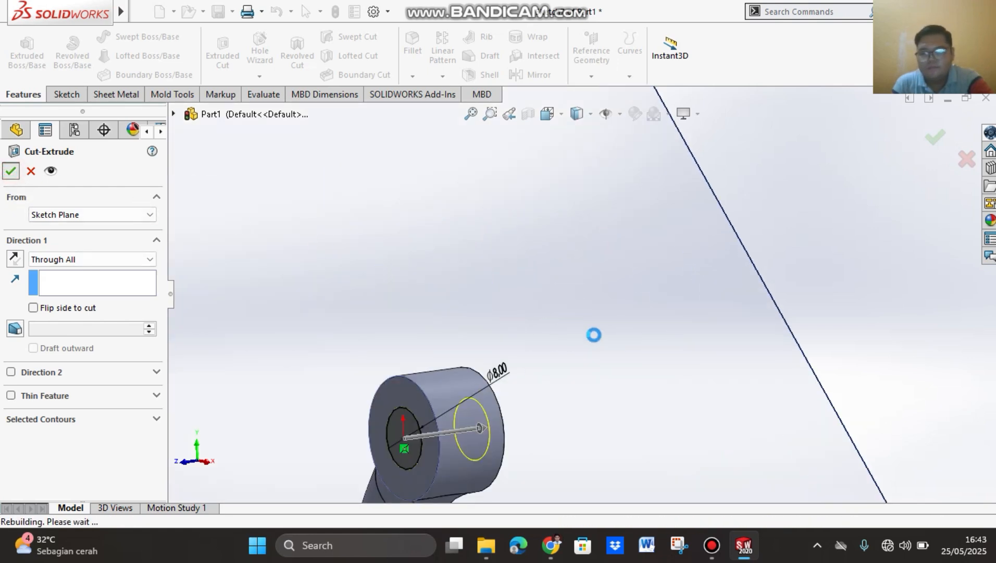
# Step: Examine the hole through the circular boss and the complete arm from several angles
pyautogui.moveTo(604, 334); pyautogui.dragTo(487, 349, button='middle')
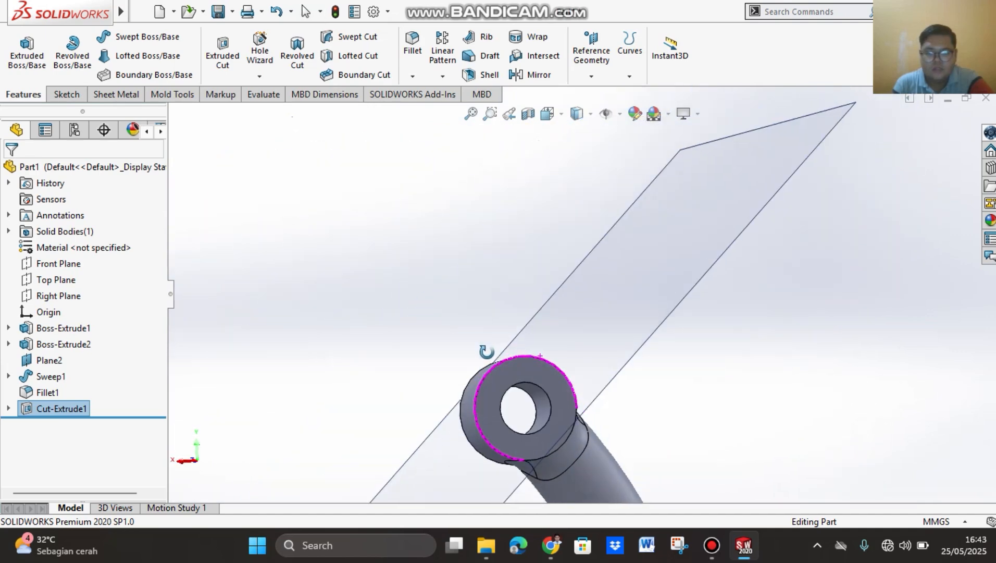
pyautogui.click(562, 114)
pyautogui.click(631, 154)
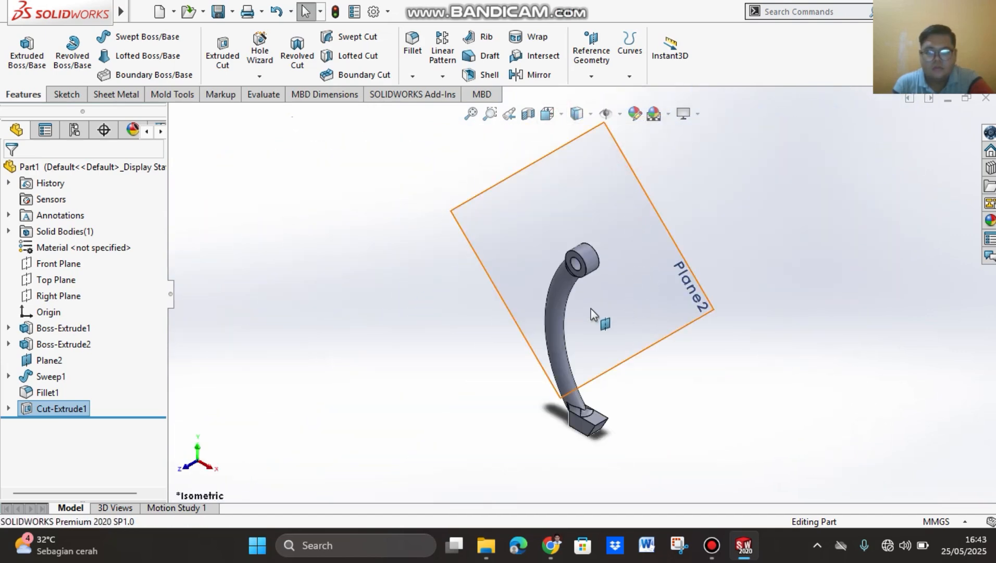
pyautogui.moveTo(438, 304); pyautogui.dragTo(664, 286, button='middle')
pyautogui.scroll(3, 633, 264)
pyautogui.scroll(-5, 561, 295)
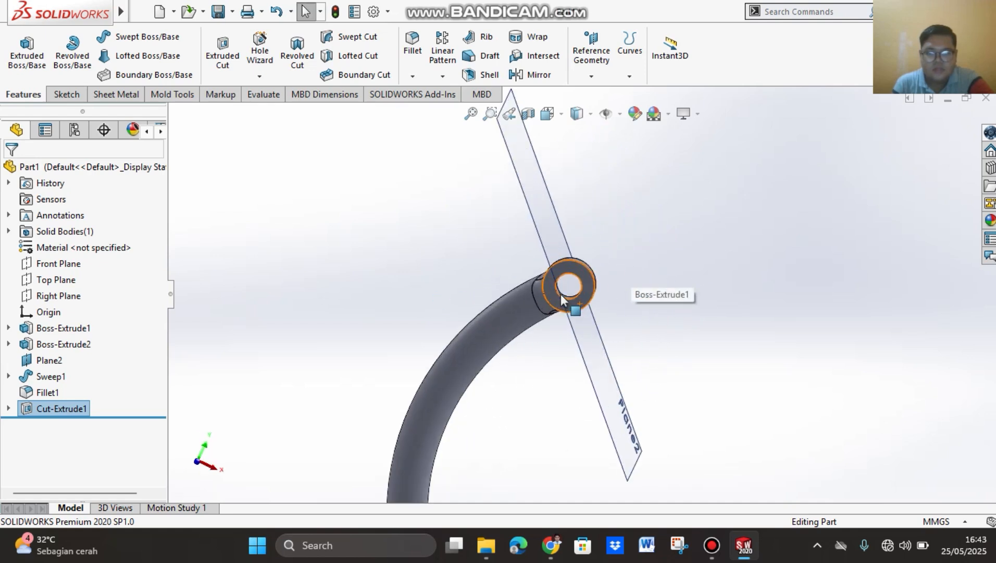
pyautogui.scroll(4, 566, 287)
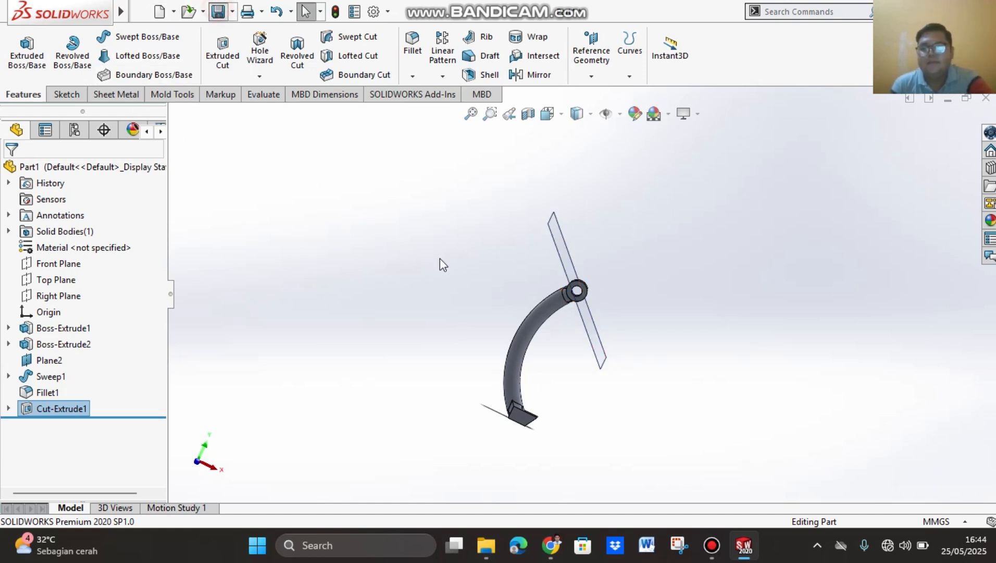
# Step: Save the part as "lengan bering puller" in SOLIDWORKS Part format in the SKO folder, replacing the existing file
pyautogui.hotkey('ctrl', 's')
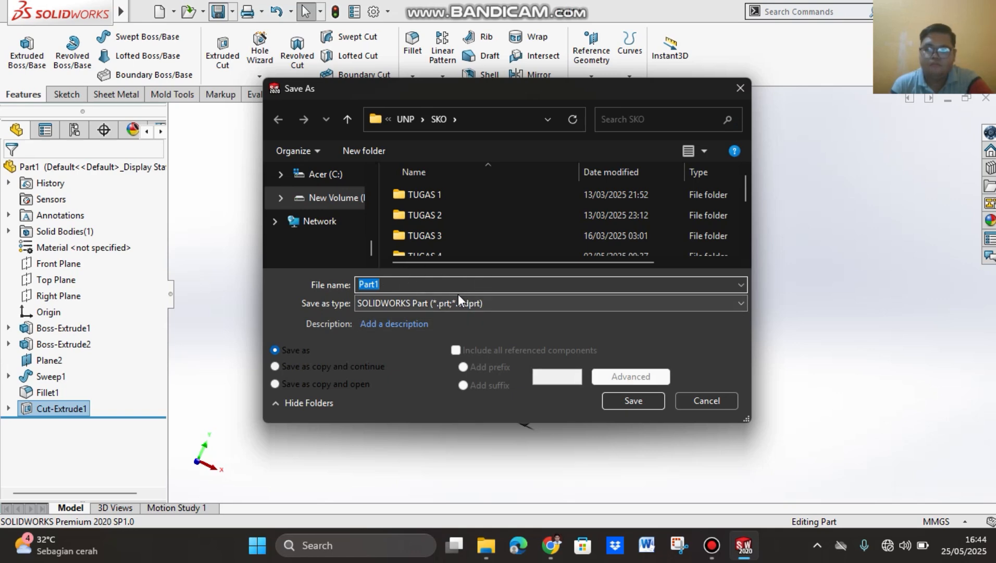
pyautogui.click(499, 301)
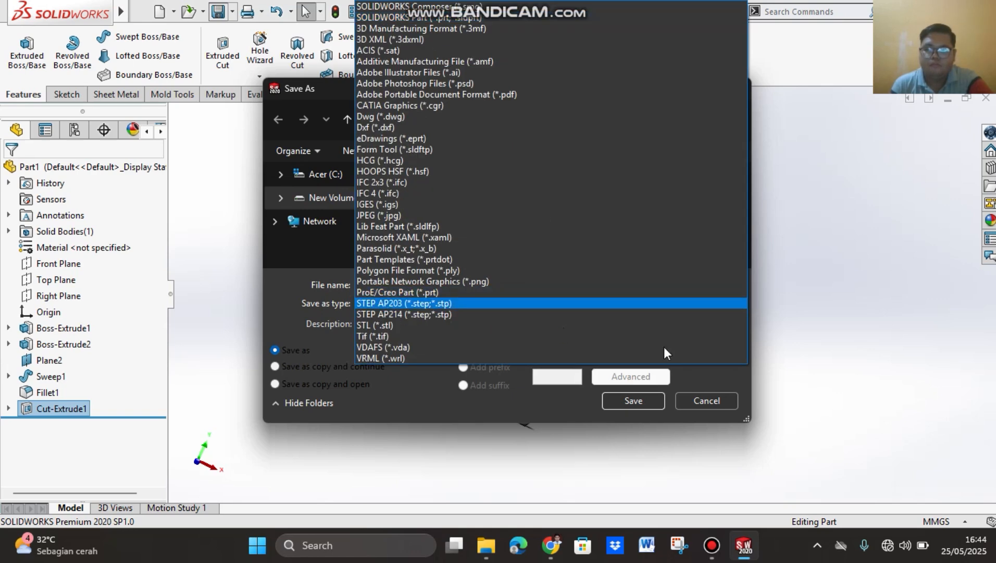
pyautogui.click(800, 339)
pyautogui.click(436, 278)
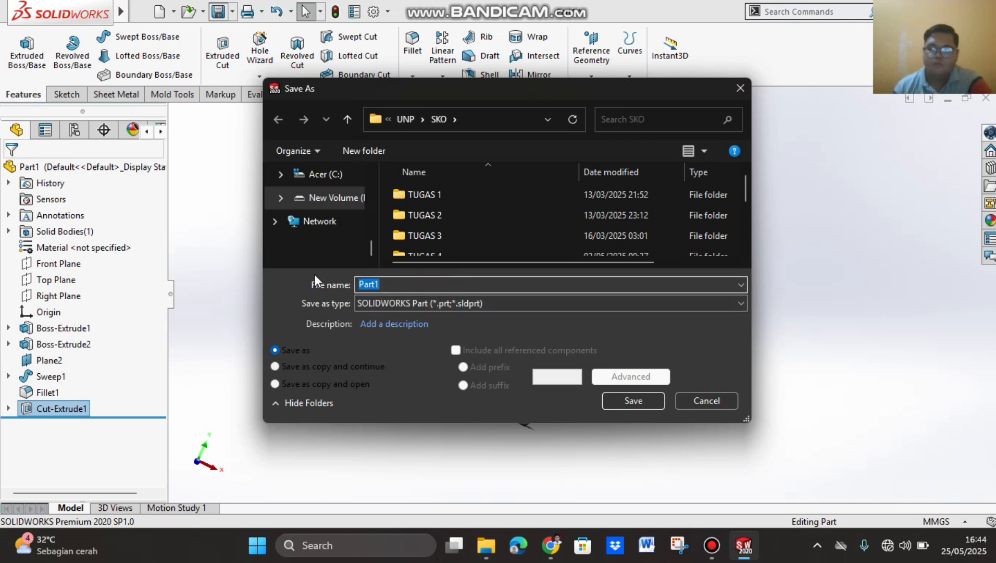
pyautogui.write('lengan bering puller')
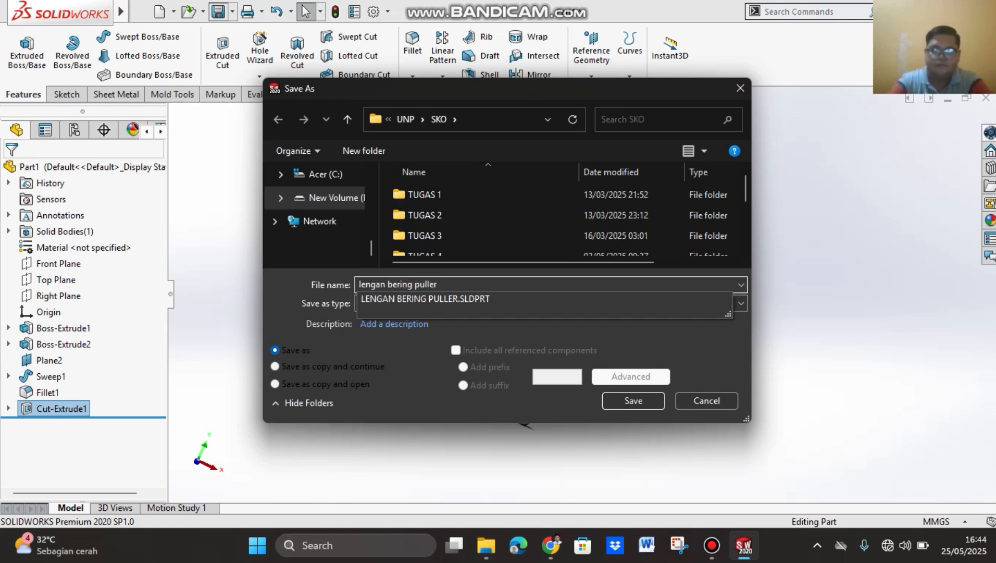
pyautogui.click(628, 399)
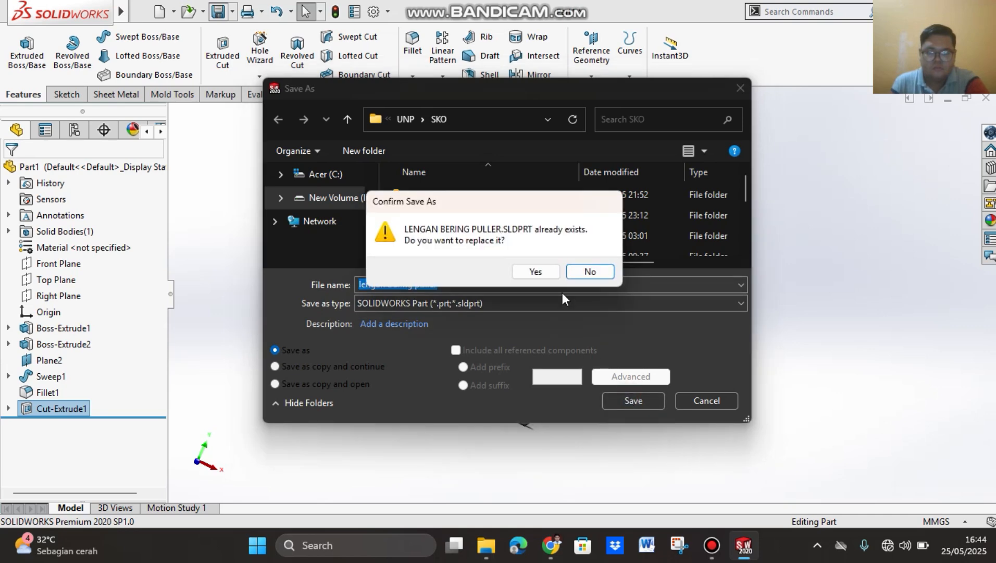
pyautogui.click(539, 272)
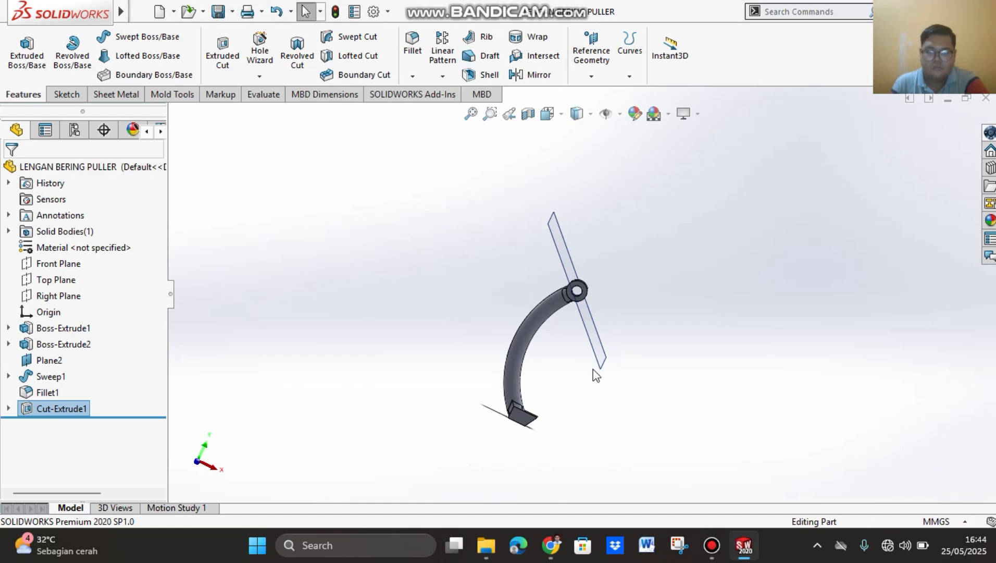
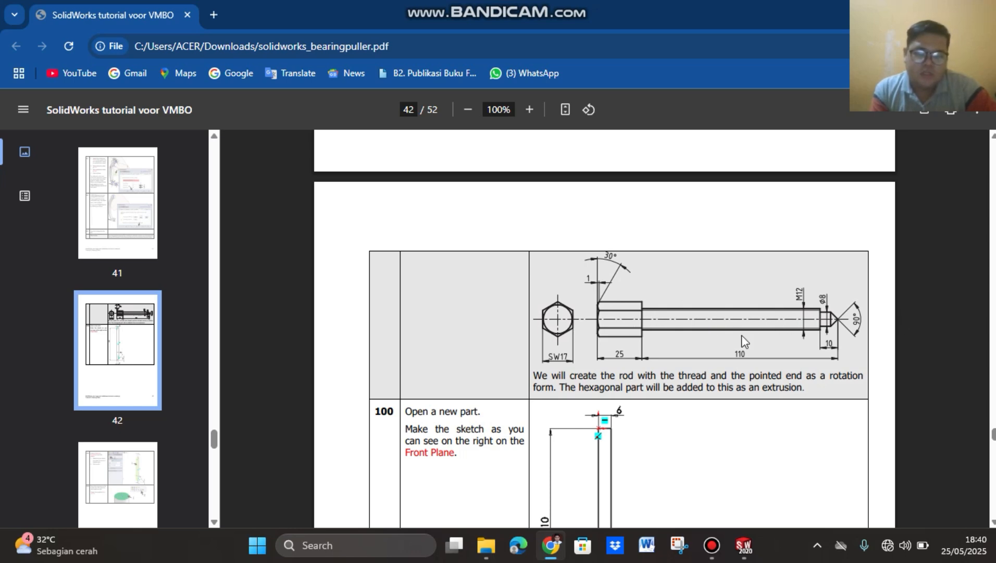
# Step: Read the PDF tutorial's instructions for the threaded rod with hexagonal head, from step 100 through step 113
pyautogui.scroll(-10, 745, 341)
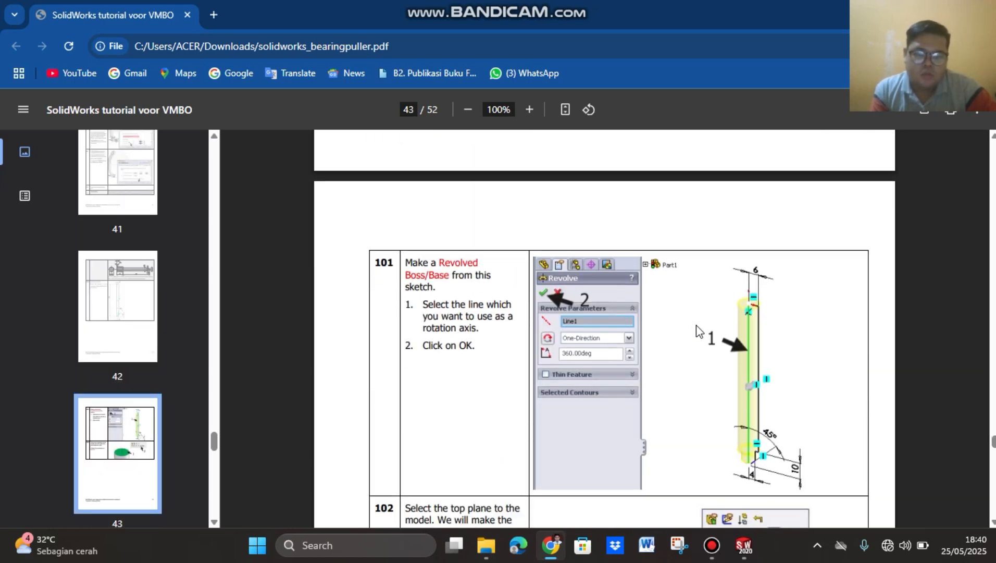
pyautogui.scroll(-2, 698, 331)
pyautogui.scroll(-10, 794, 254)
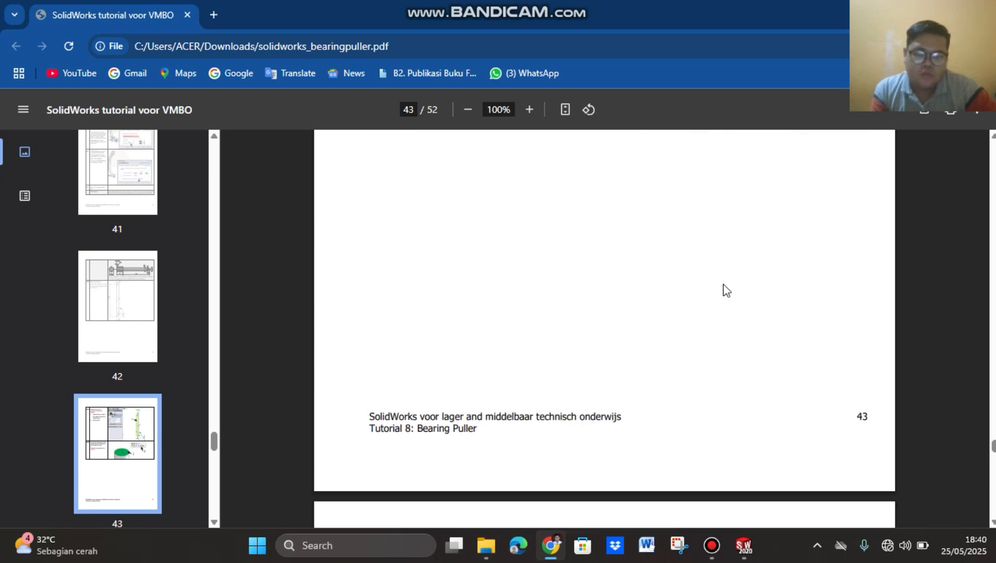
pyautogui.scroll(5, 741, 278)
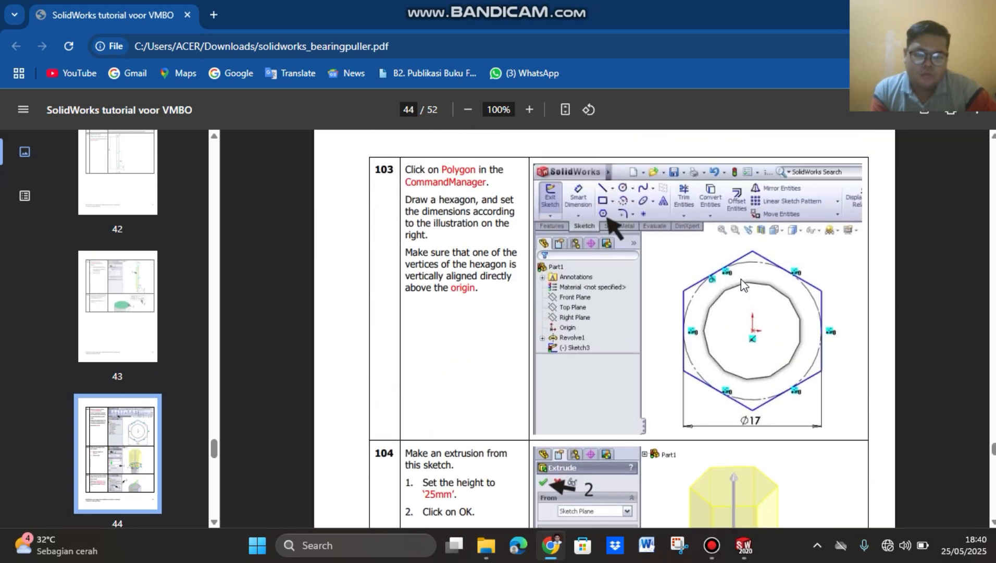
pyautogui.scroll(-7, 741, 279)
pyautogui.scroll(-10, 744, 285)
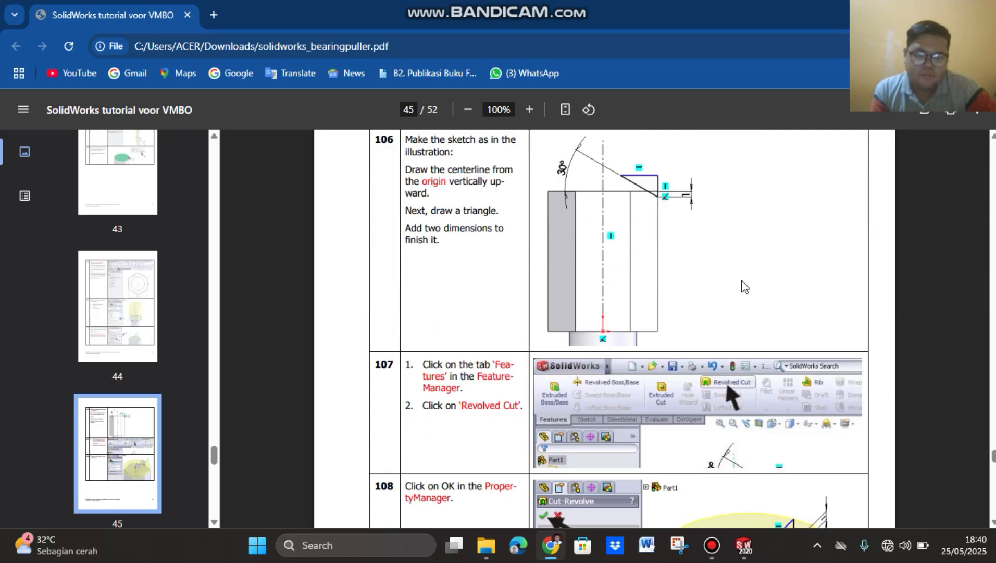
pyautogui.scroll(-15, 742, 280)
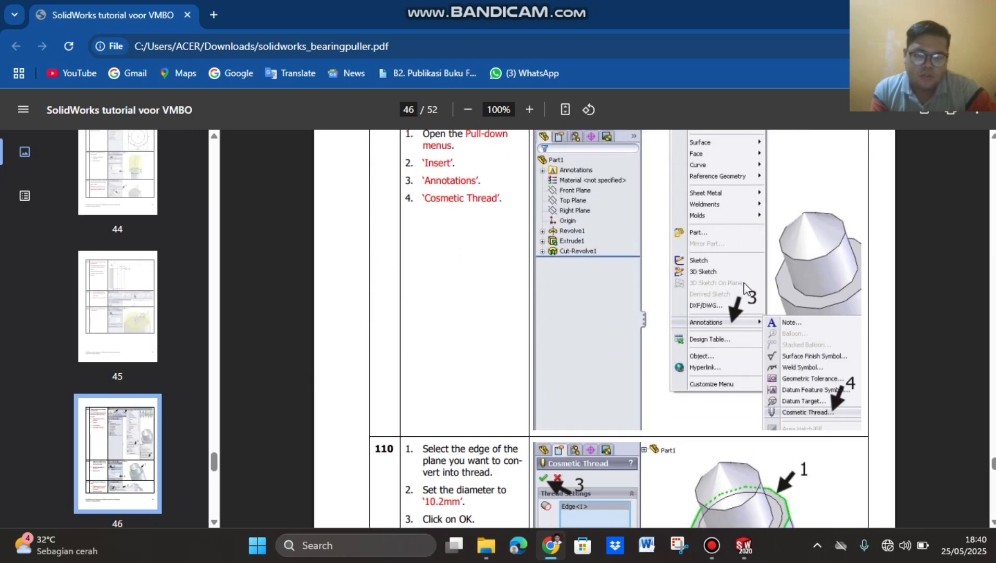
pyautogui.scroll(-7, 746, 286)
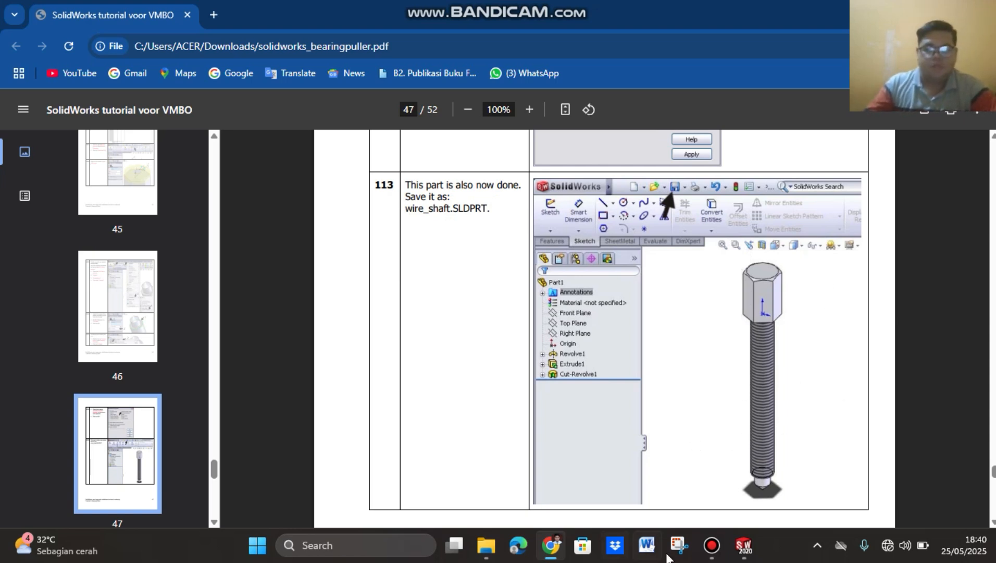
# Step: Switch to SOLIDWORKS, create a new part document and set its unit system to MMGS (millimeter, gram, second)
pyautogui.moveTo(742, 550)
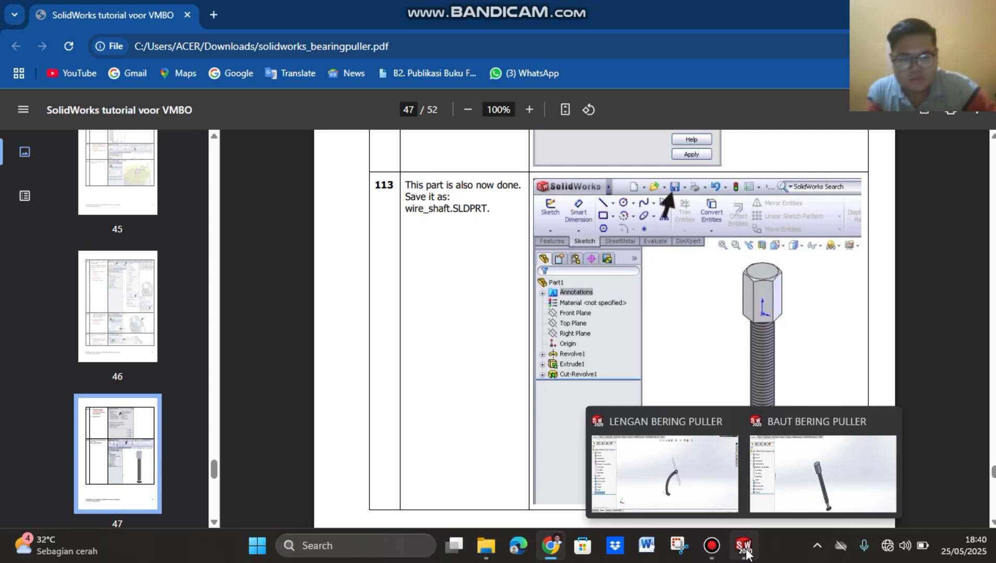
pyautogui.click(745, 547)
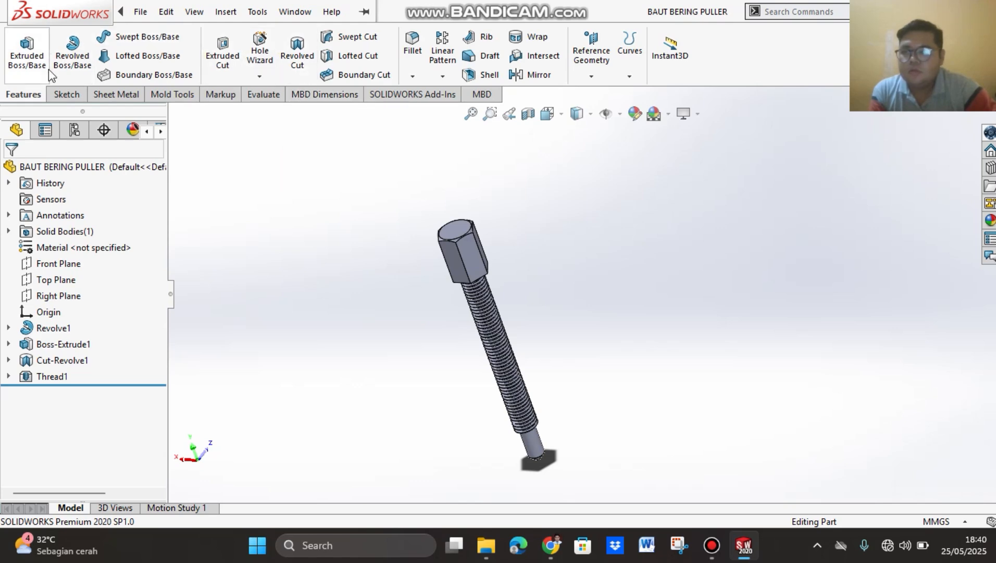
pyautogui.click(166, 12)
pyautogui.moveTo(140, 7)
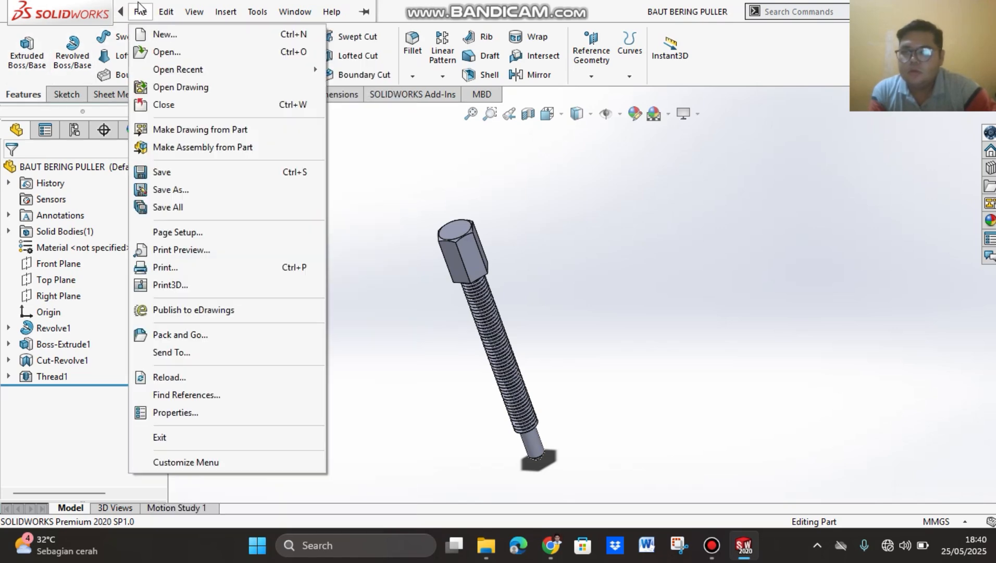
pyautogui.click(153, 23)
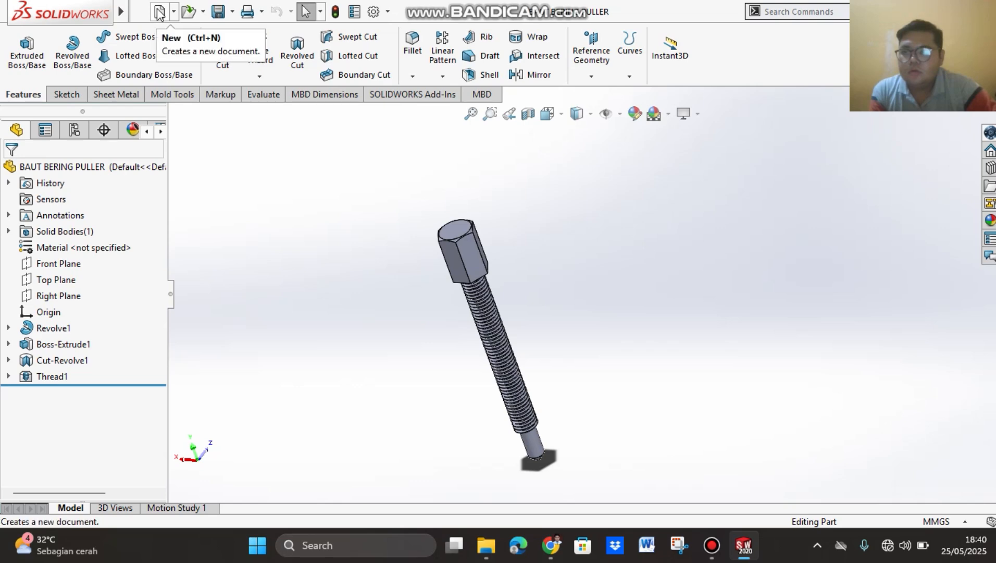
pyautogui.click(158, 11)
pyautogui.click(584, 477)
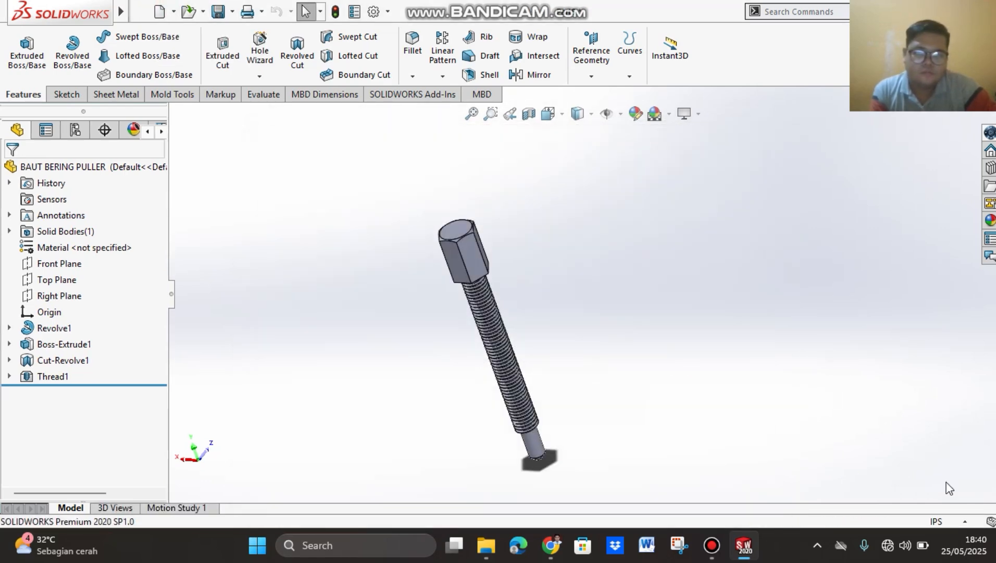
pyautogui.click(940, 522)
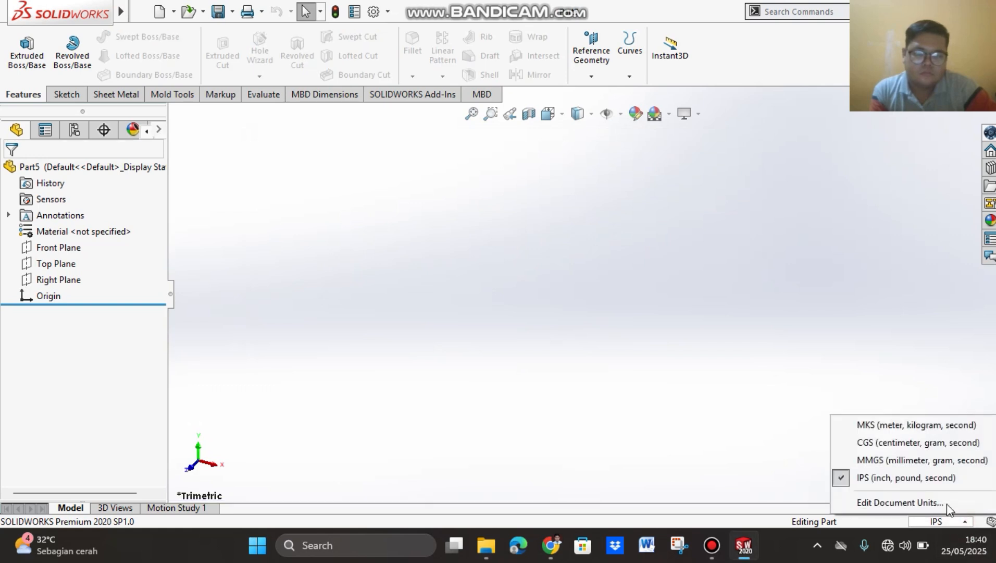
pyautogui.click(912, 461)
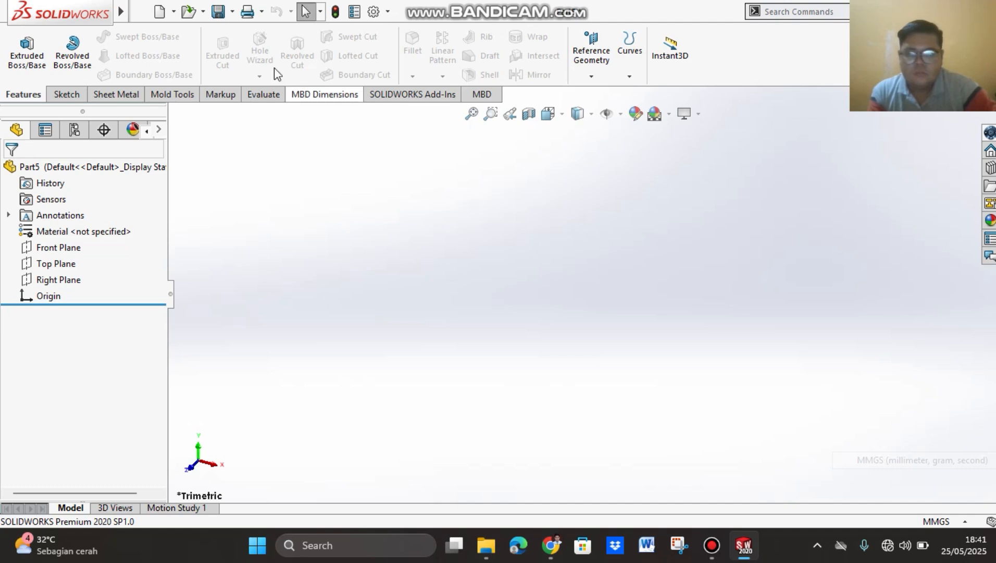
# Step: Sketch a corner rectangle on the Front Plane, about 17 mm wide and 90 mm high, extending down and left from the origin
pyautogui.click(84, 255)
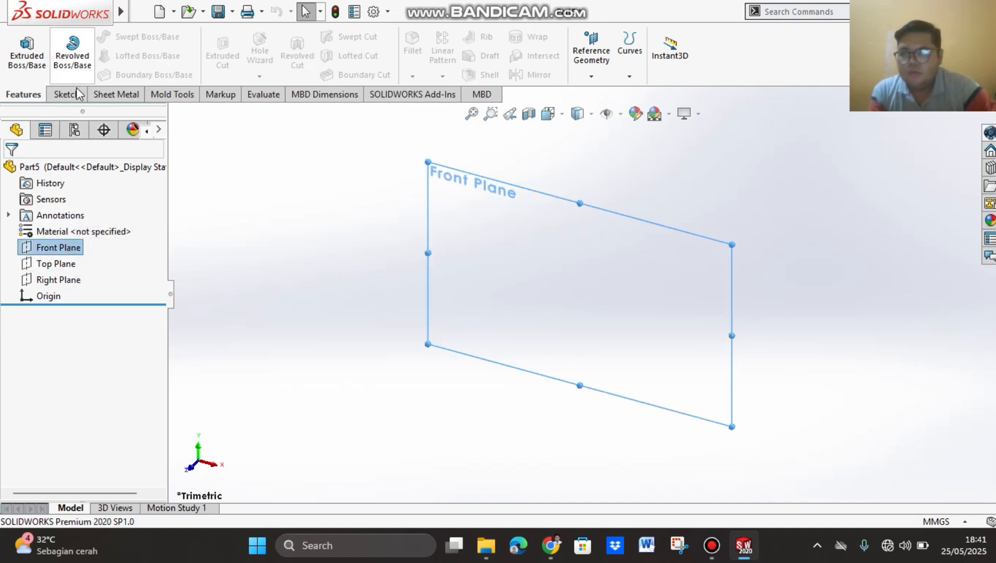
pyautogui.click(66, 94)
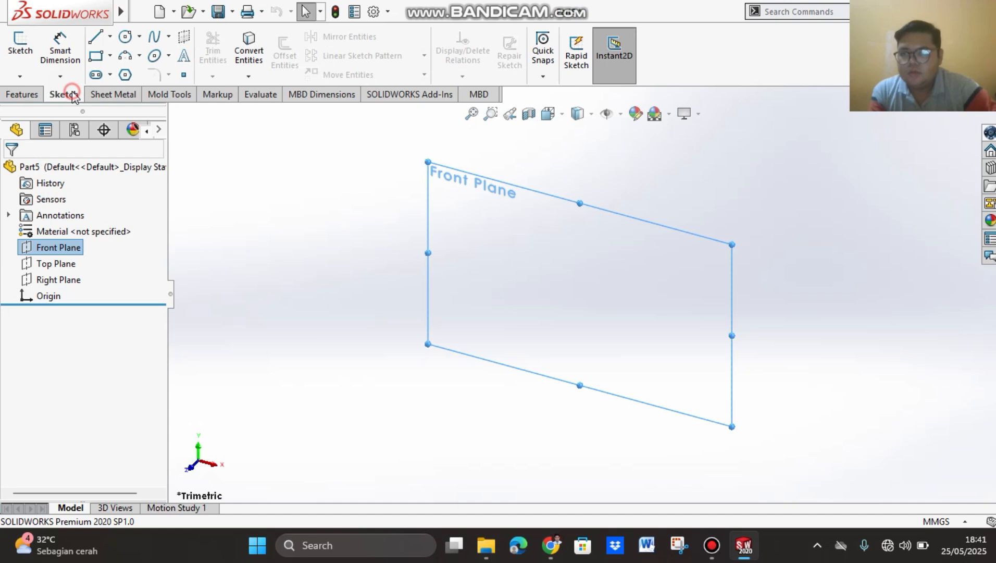
pyautogui.click(95, 59)
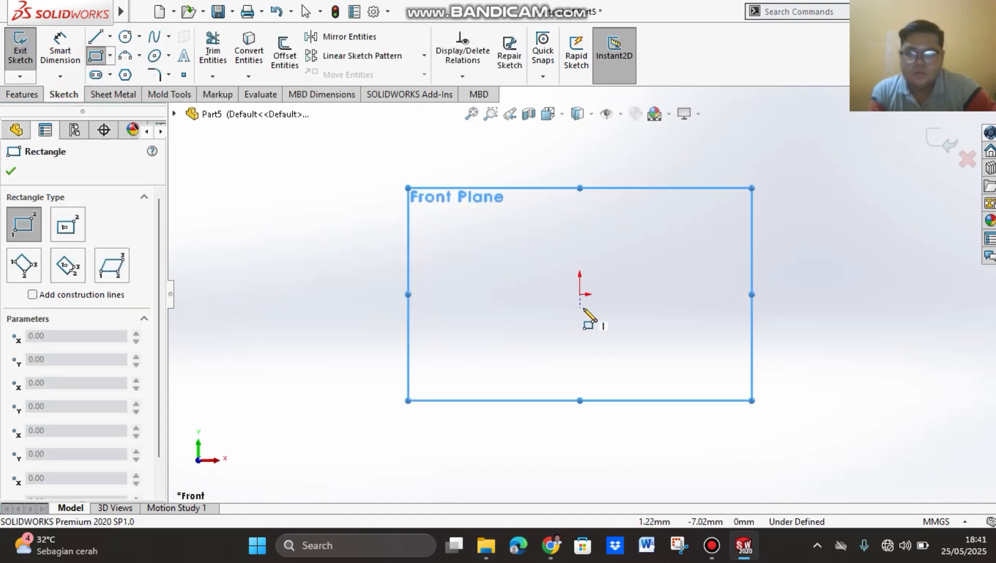
pyautogui.click(580, 294)
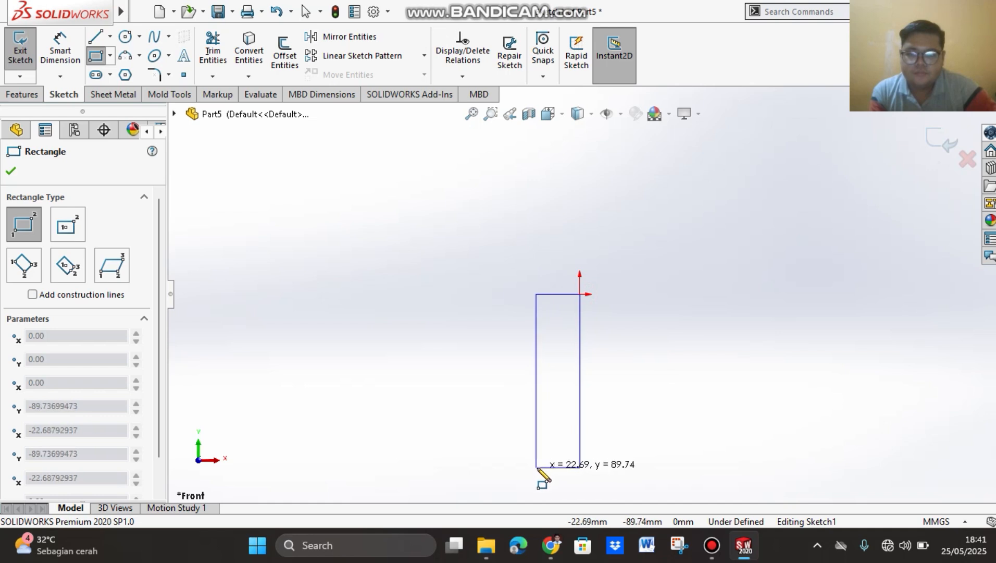
pyautogui.click(546, 469)
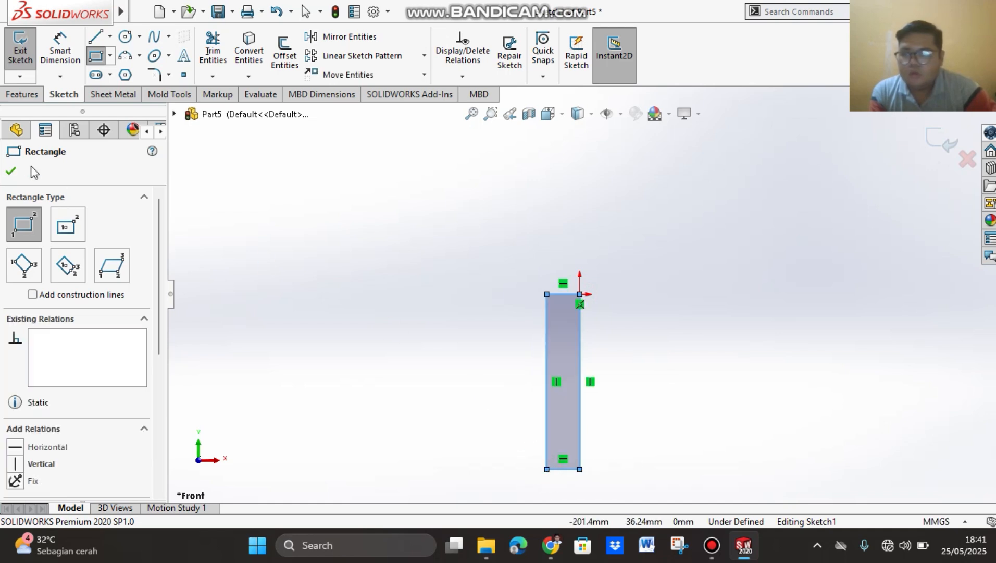
pyautogui.click(12, 171)
# Step: Dimension the rectangle's width as 6 mm between its two upper corners
pyautogui.click(60, 50)
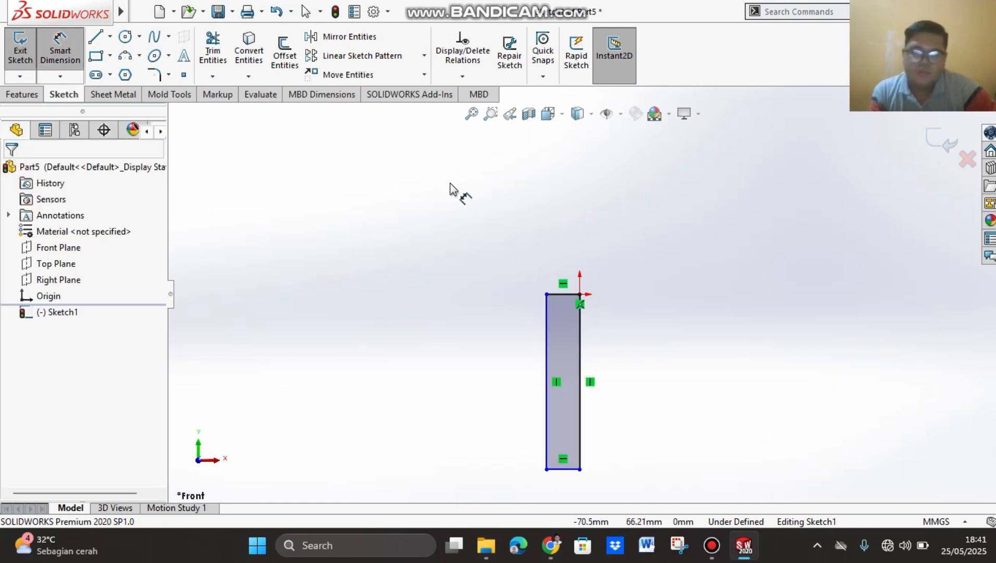
pyautogui.click(547, 294)
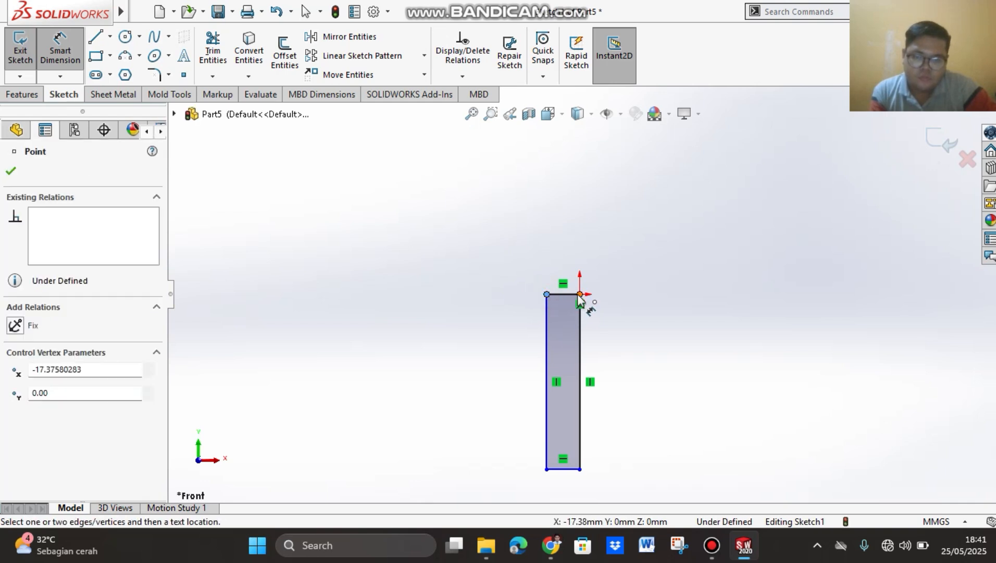
pyautogui.click(580, 294)
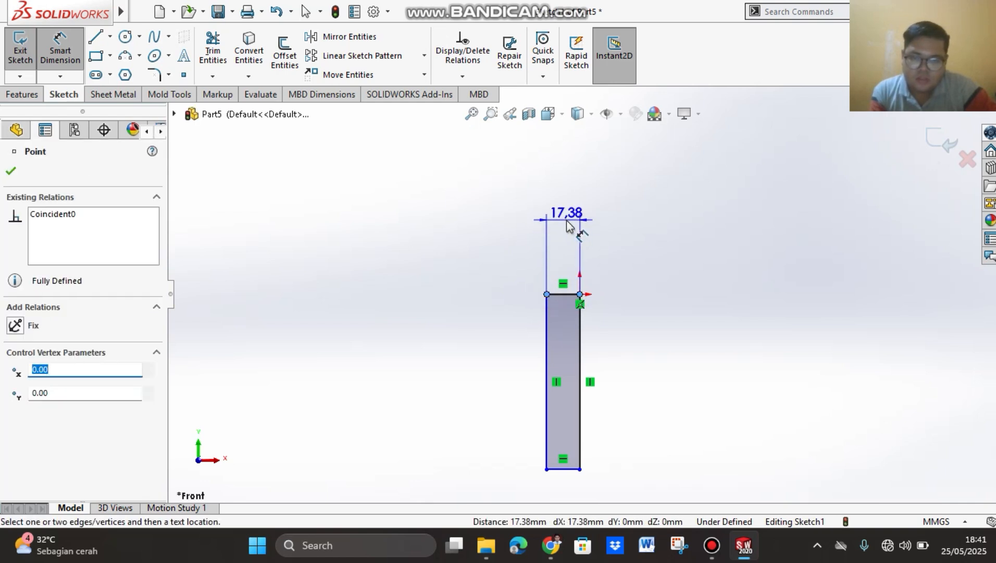
pyautogui.click(568, 221)
pyautogui.write('6')
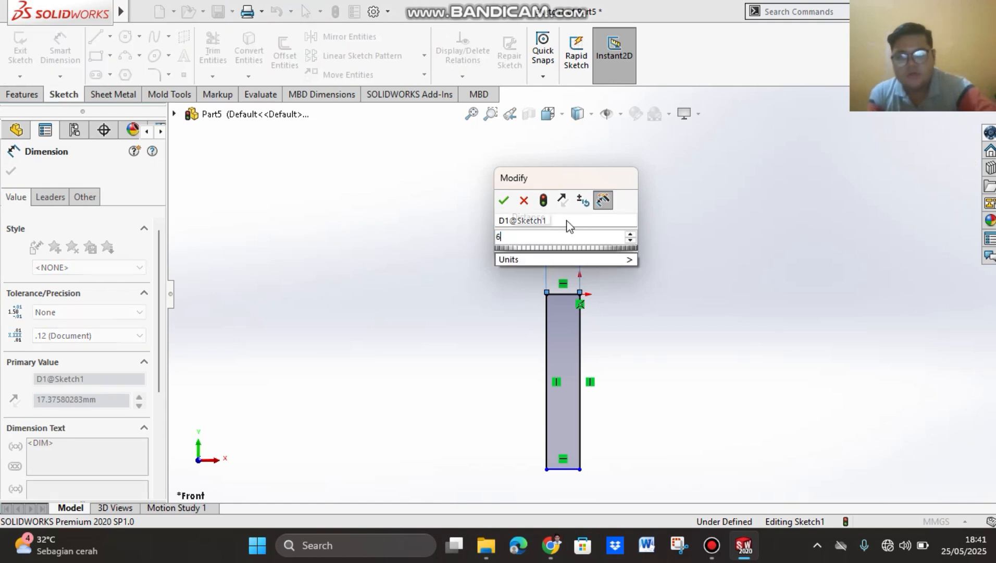
pyautogui.press('Return')
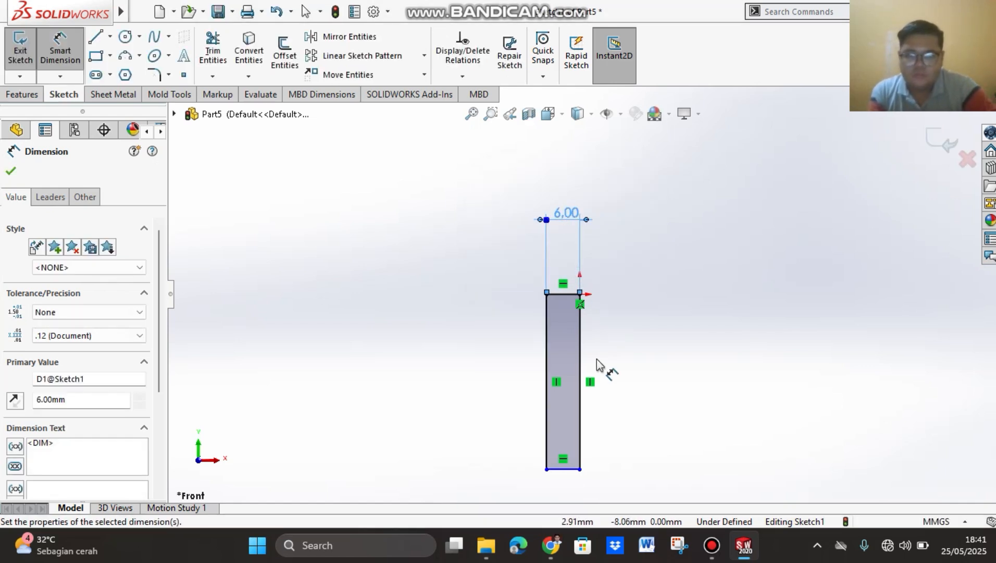
# Step: Dimension the rectangle's height as 110 mm between its upper-left and lower-left corners
pyautogui.click(546, 293)
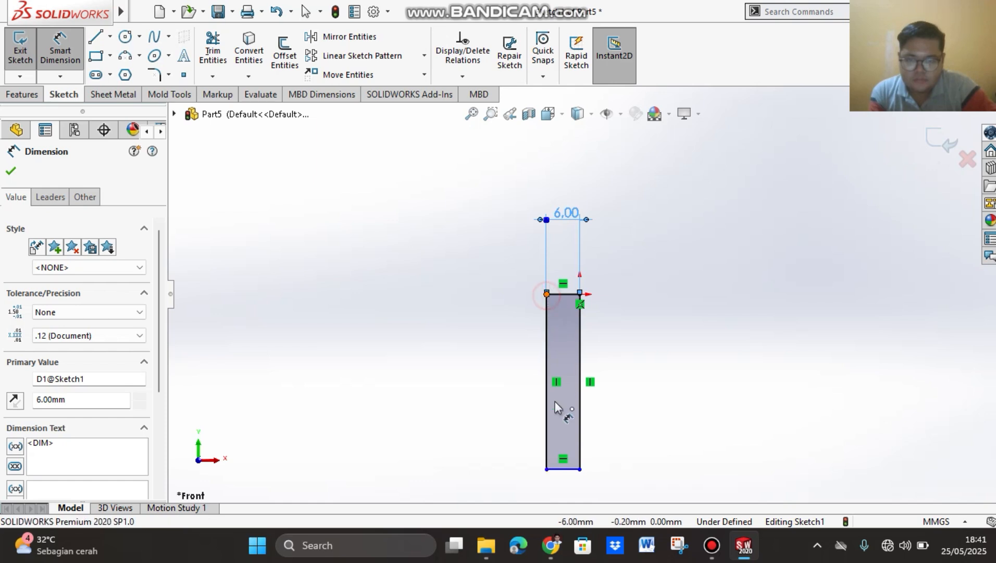
pyautogui.click(547, 469)
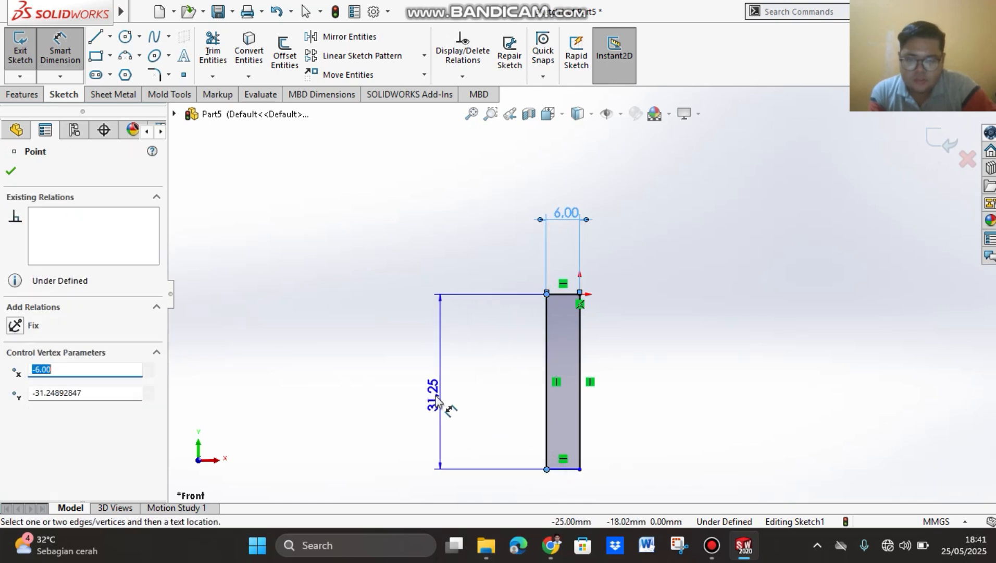
pyautogui.click(420, 401)
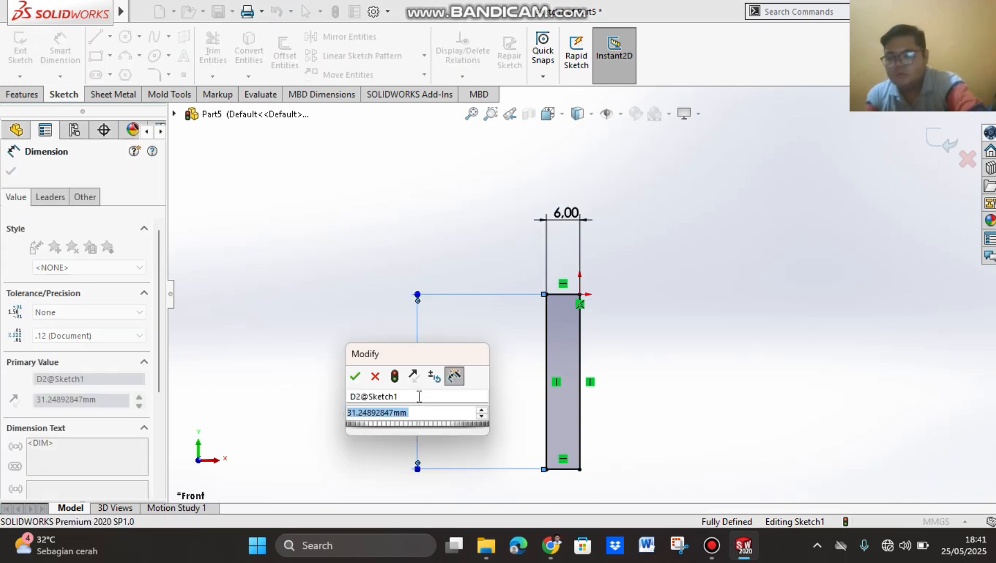
pyautogui.write('110')
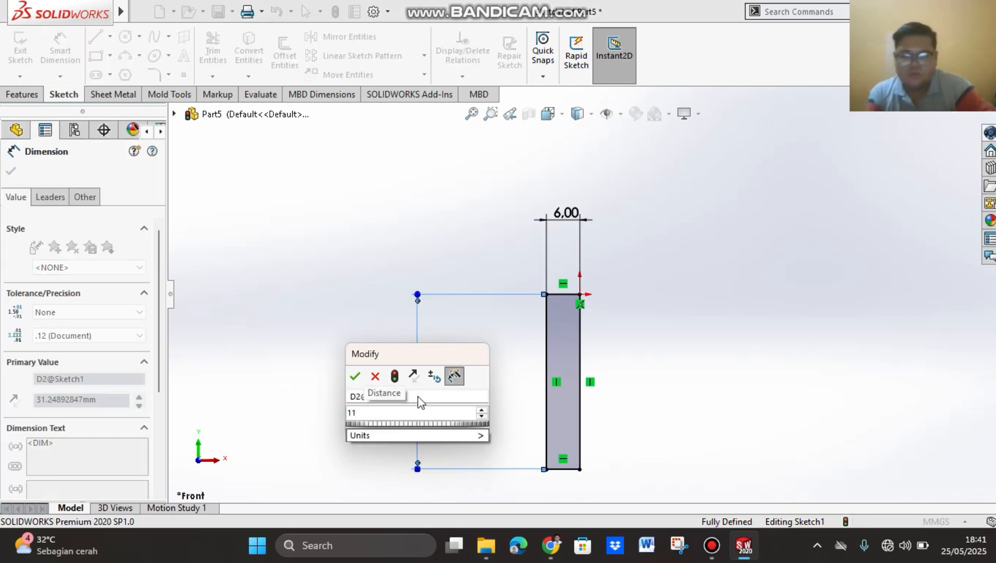
pyautogui.click(357, 378)
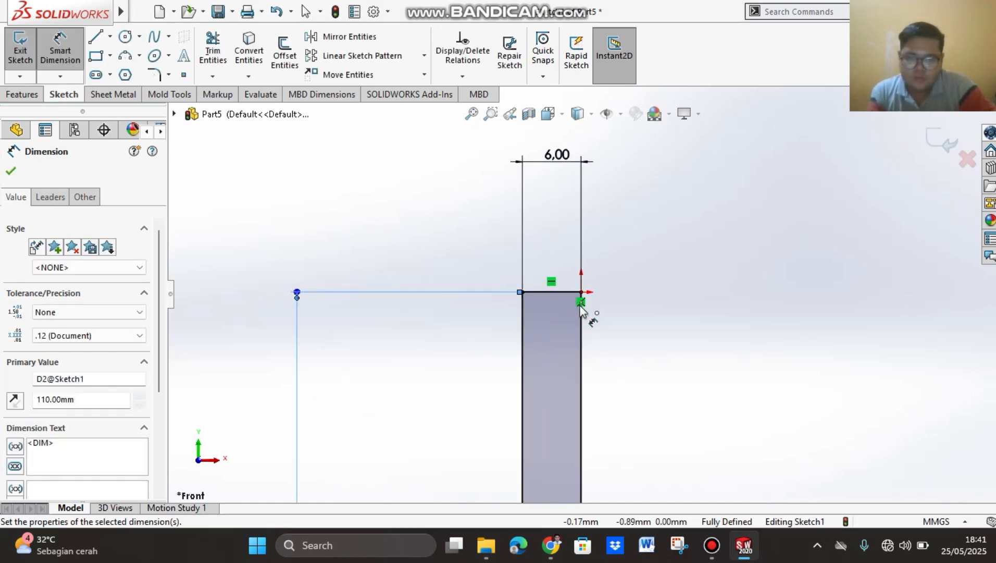
# Step: Sketch connected lines from the rectangle's lower-left corner: about 8 mm slanted, about 7 mm vertically upward, and 3 mm horizontally to its right edge
pyautogui.scroll(5, 581, 305)
pyautogui.scroll(-3, 583, 409)
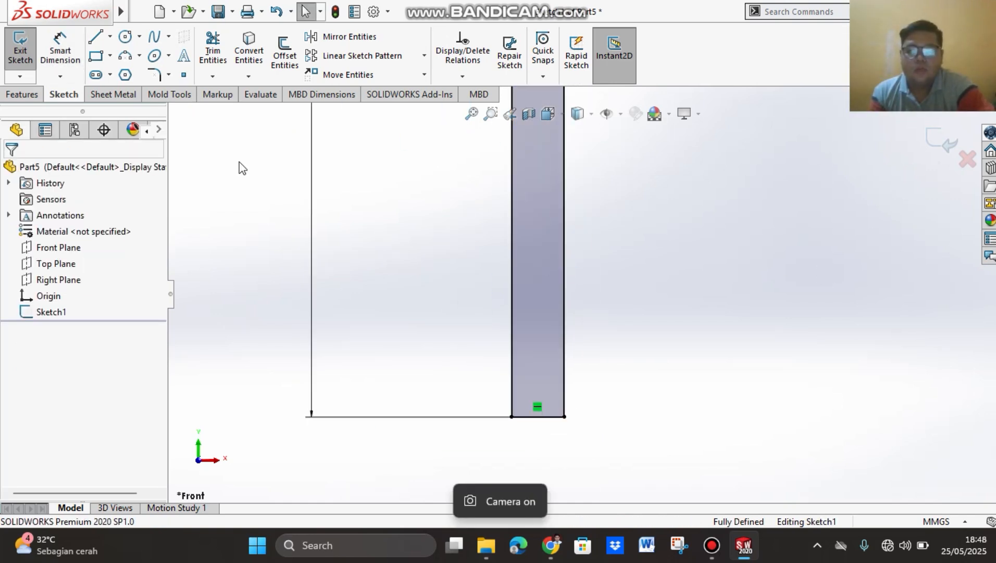
pyautogui.click(94, 45)
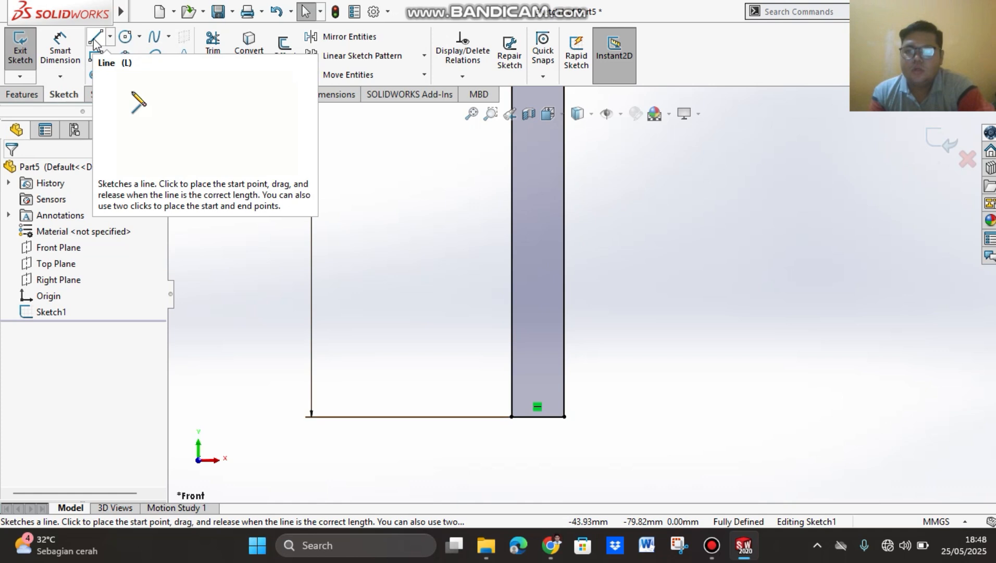
pyautogui.click(512, 416)
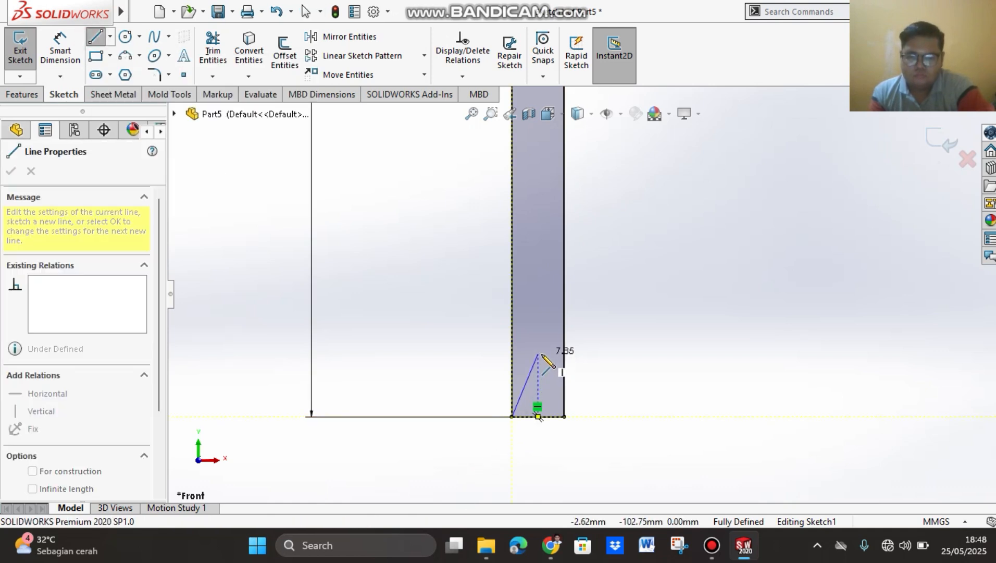
pyautogui.click(539, 353)
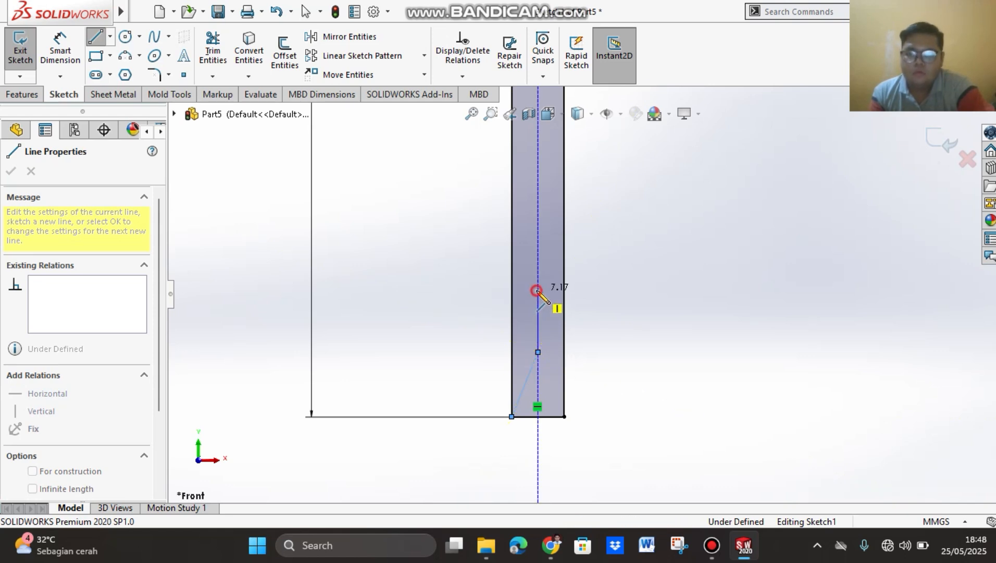
pyautogui.click(538, 290)
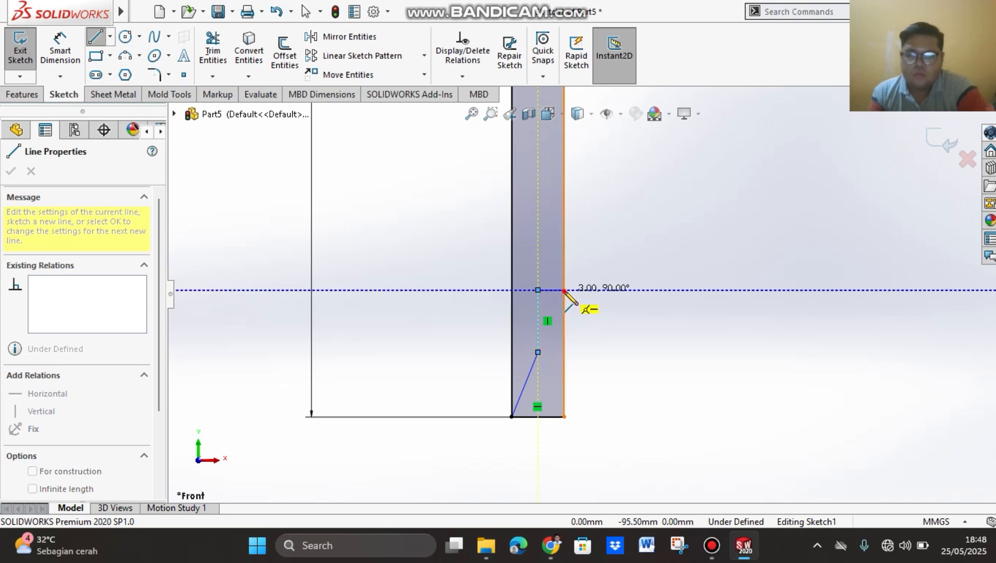
pyautogui.click(564, 290)
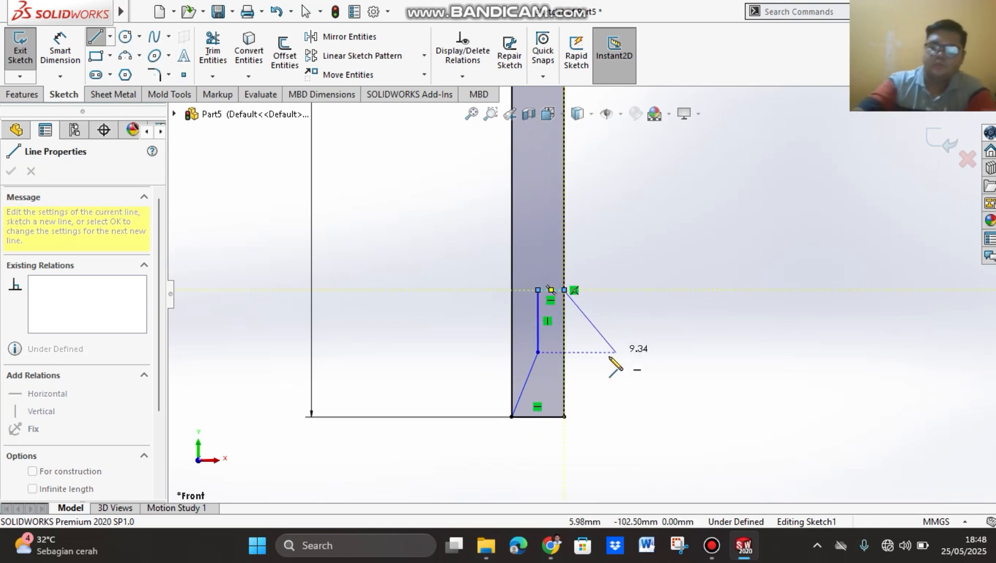
pyautogui.press('Escape')
# Step: Dimension the vertical distance between the short horizontal line and the rectangle's lower edge as 20 mm
pyautogui.click(60, 54)
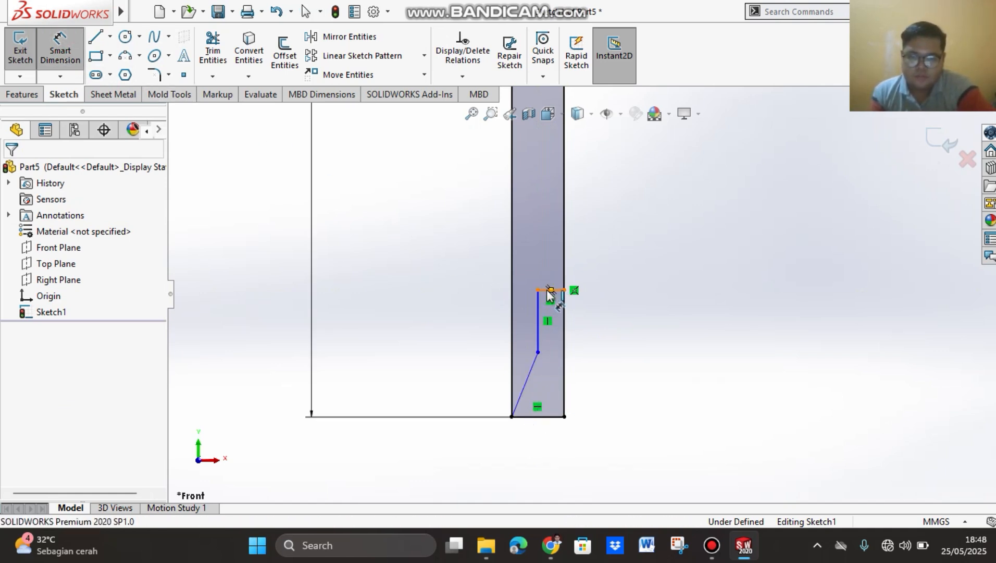
pyautogui.click(547, 290)
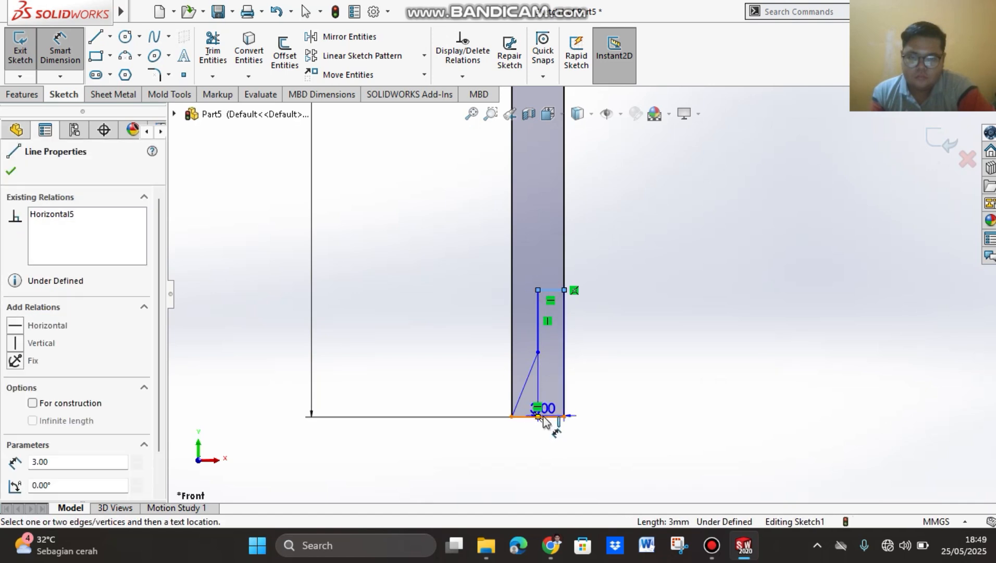
pyautogui.click(542, 417)
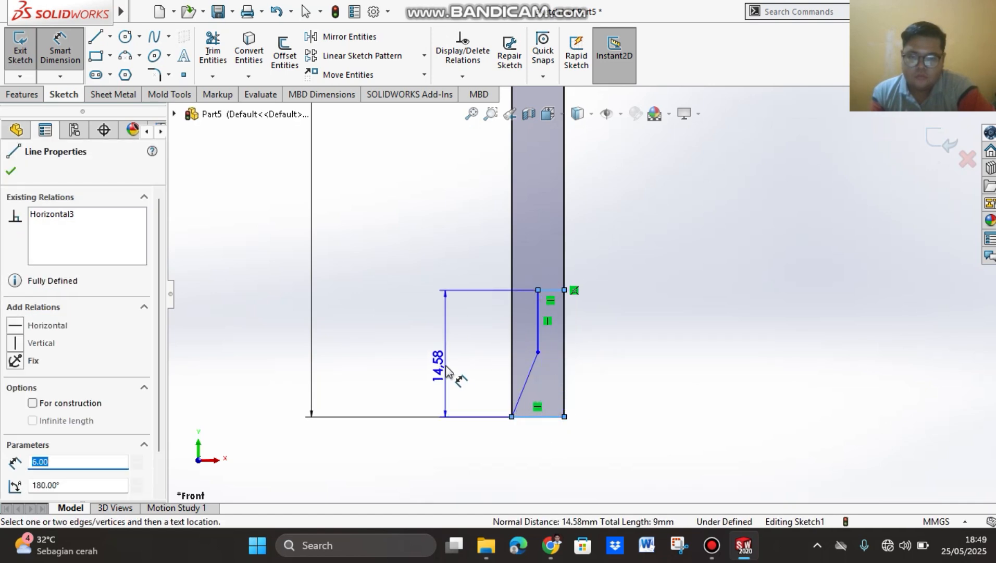
pyautogui.click(440, 359)
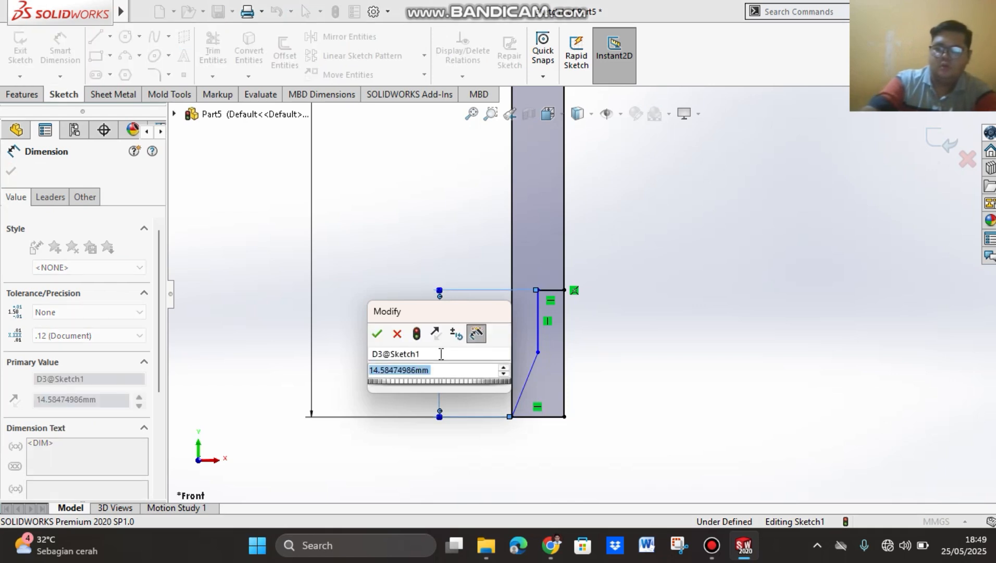
pyautogui.write('20')
pyautogui.press('Return')
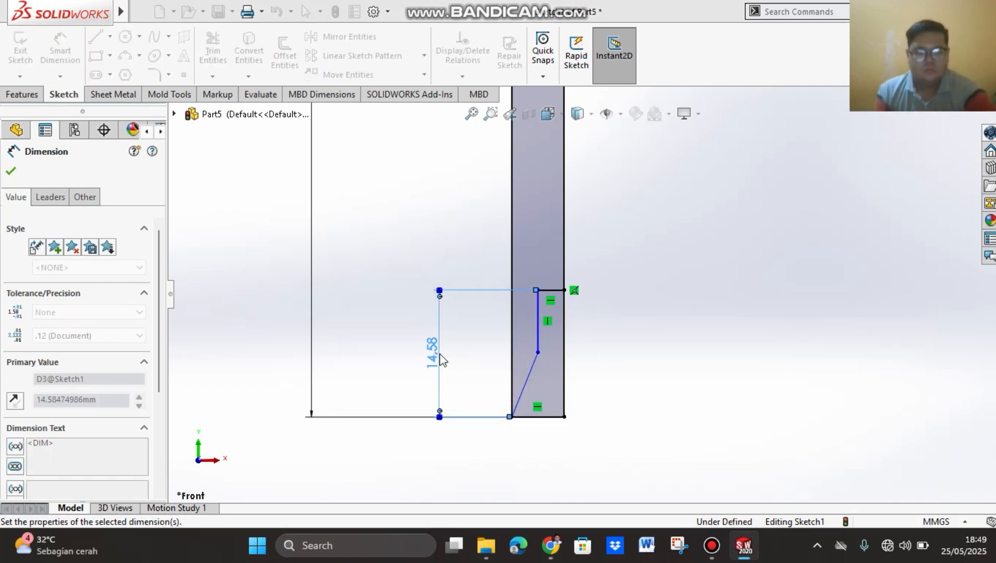
# Step: Dimension the horizontal distance between the short inner vertical line and the rectangle's long left edge as 4 mm
pyautogui.click(538, 326)
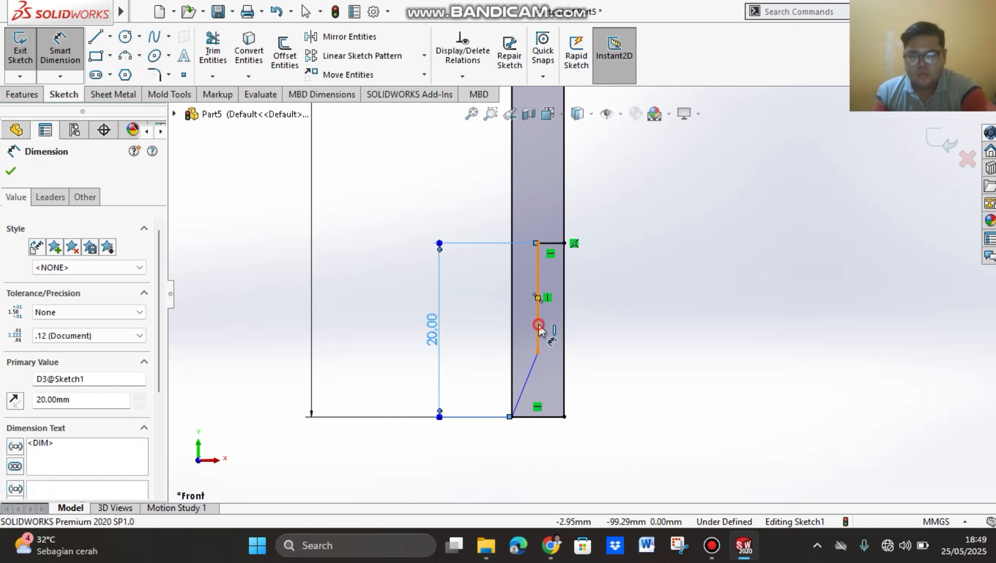
pyautogui.click(513, 340)
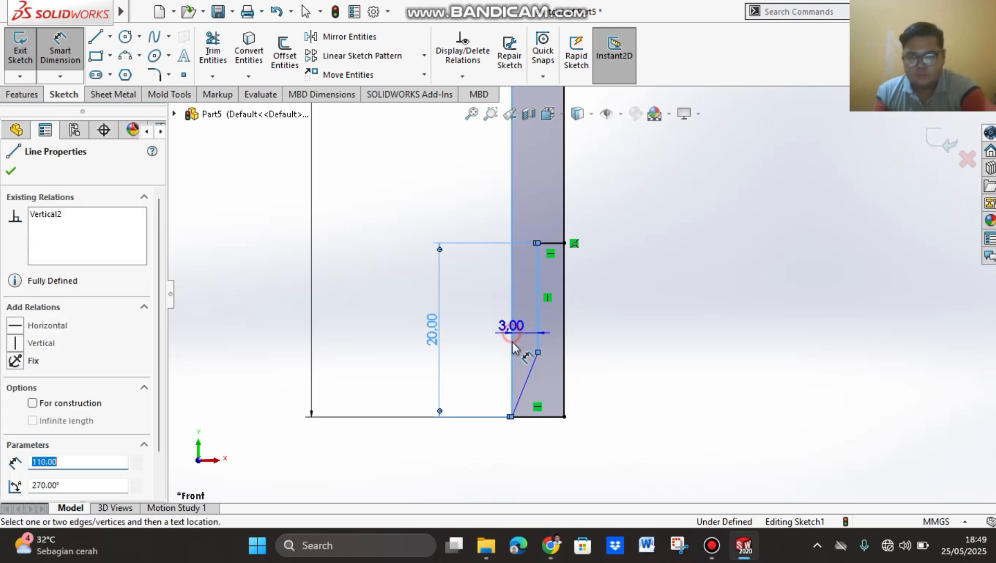
pyautogui.click(529, 460)
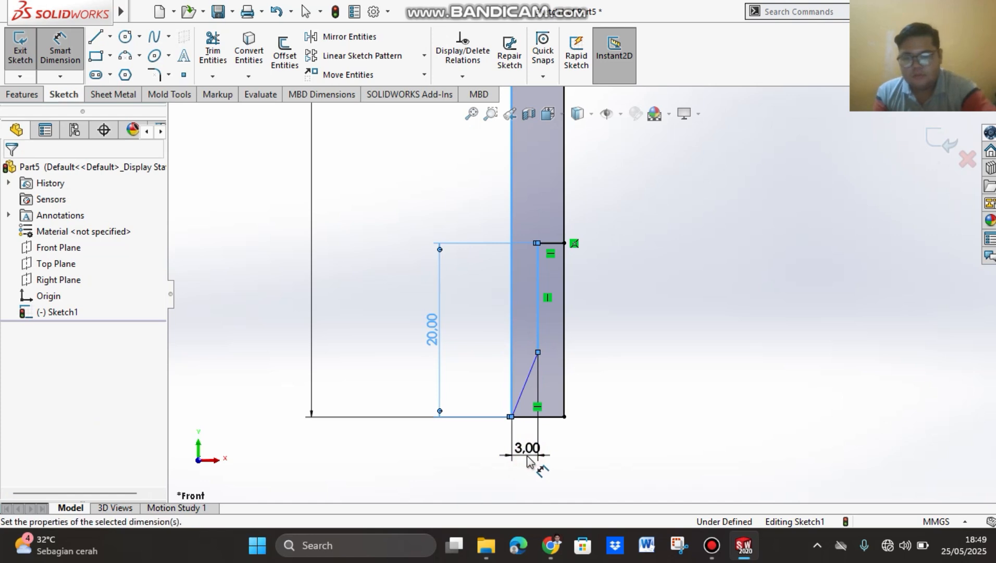
pyautogui.write('4')
pyautogui.press('Return')
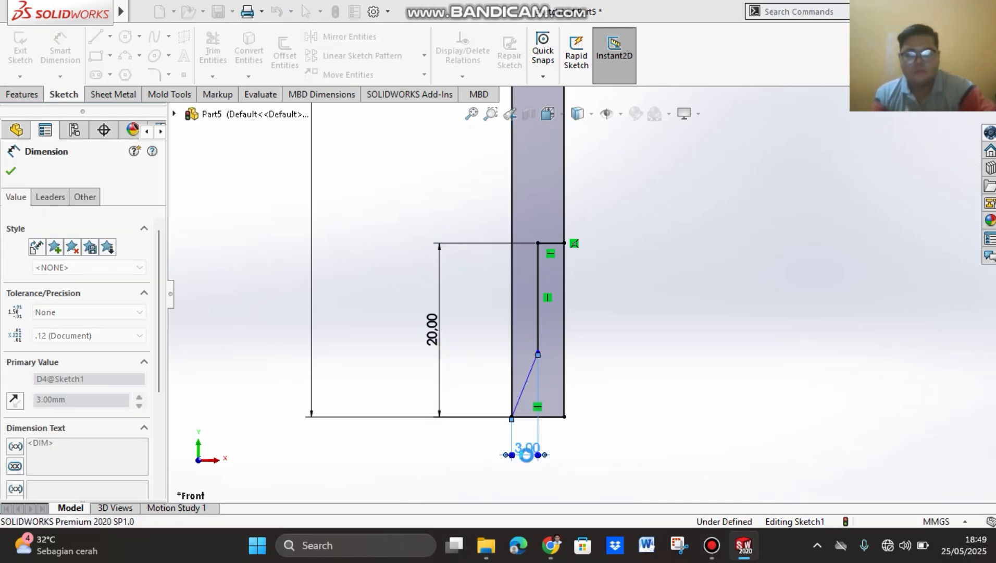
# Step: Dimension the angle between the slanted line and the rectangle's long left edge as 45 degrees
pyautogui.click(525, 381)
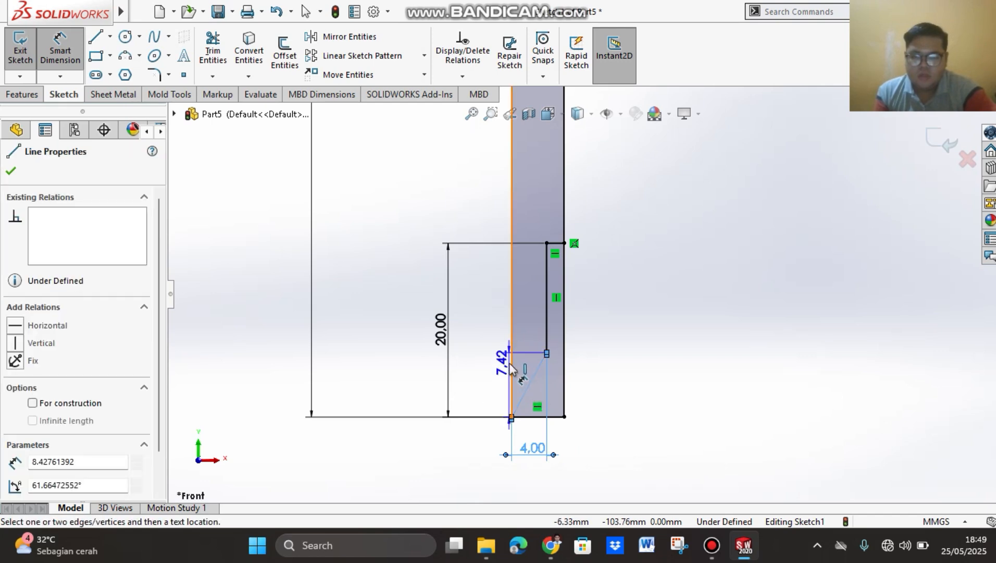
pyautogui.click(512, 365)
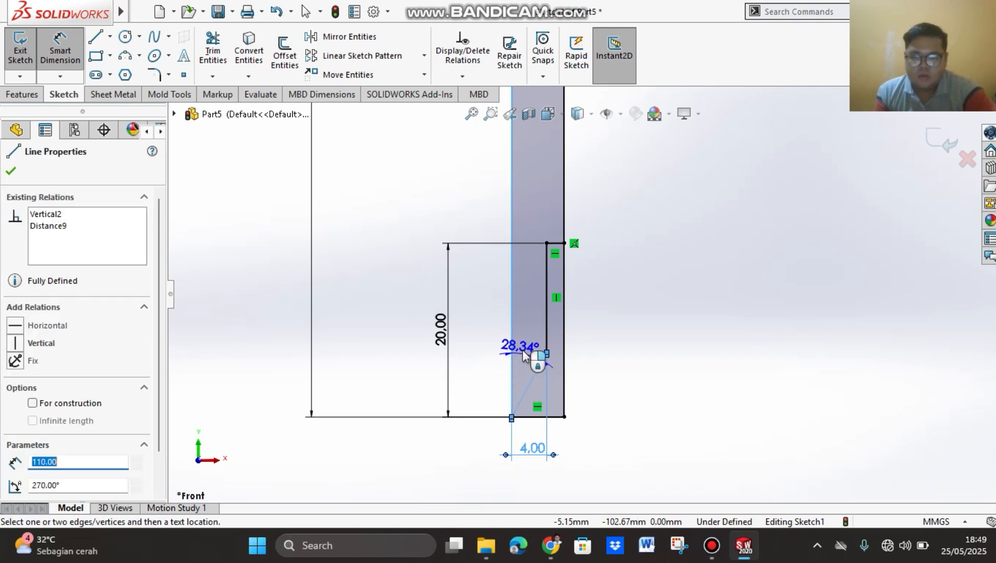
pyautogui.click(529, 347)
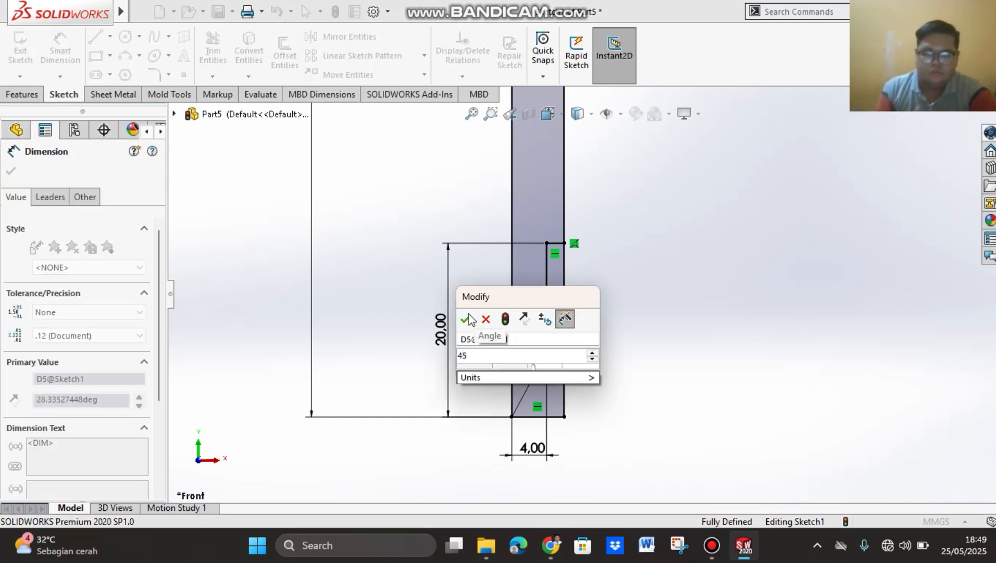
pyautogui.click(472, 318)
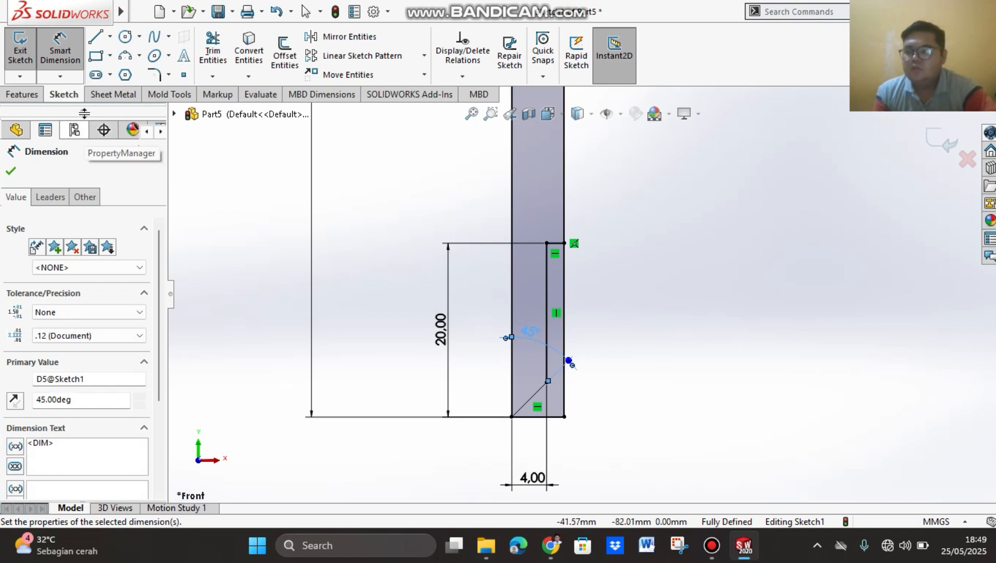
# Step: Trim away the rectangle's right edge below the short horizontal line and its lower edge, leaving the stepped, pointed profile
pyautogui.click(215, 62)
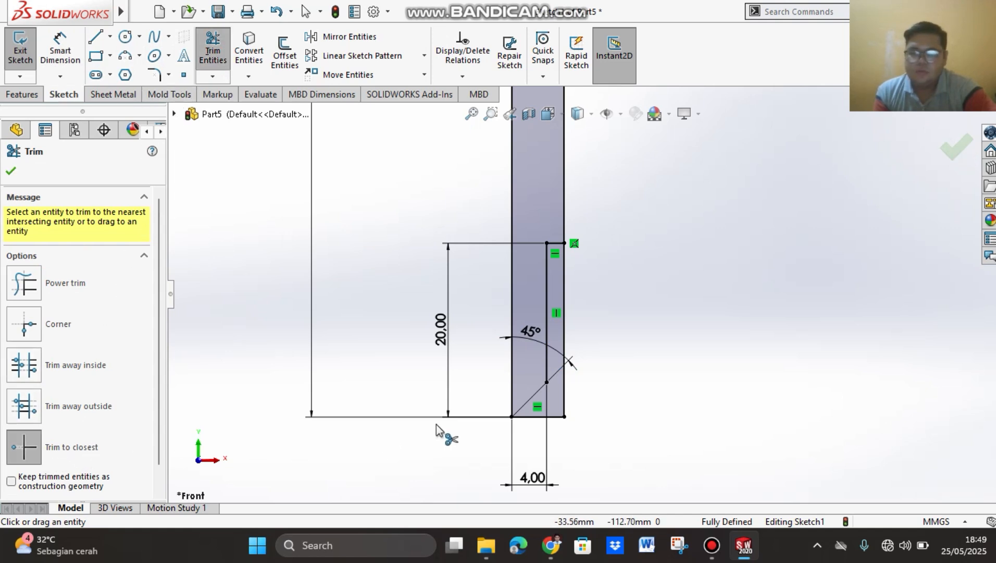
pyautogui.click(565, 284)
pyautogui.click(540, 417)
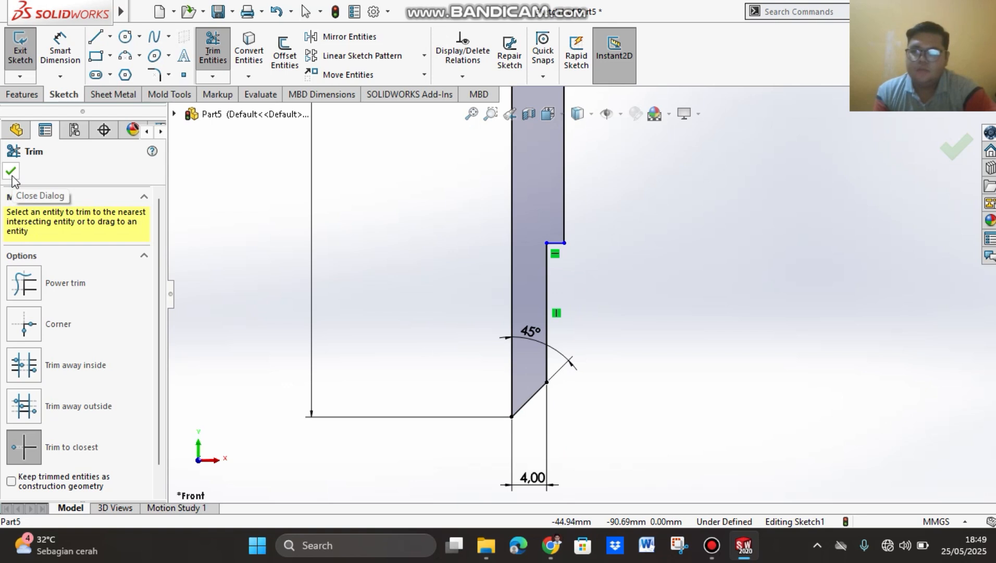
# Step: Dimension the vertical distance between the inner corner of the step and the profile's lower tip as 10 mm
pyautogui.click(58, 61)
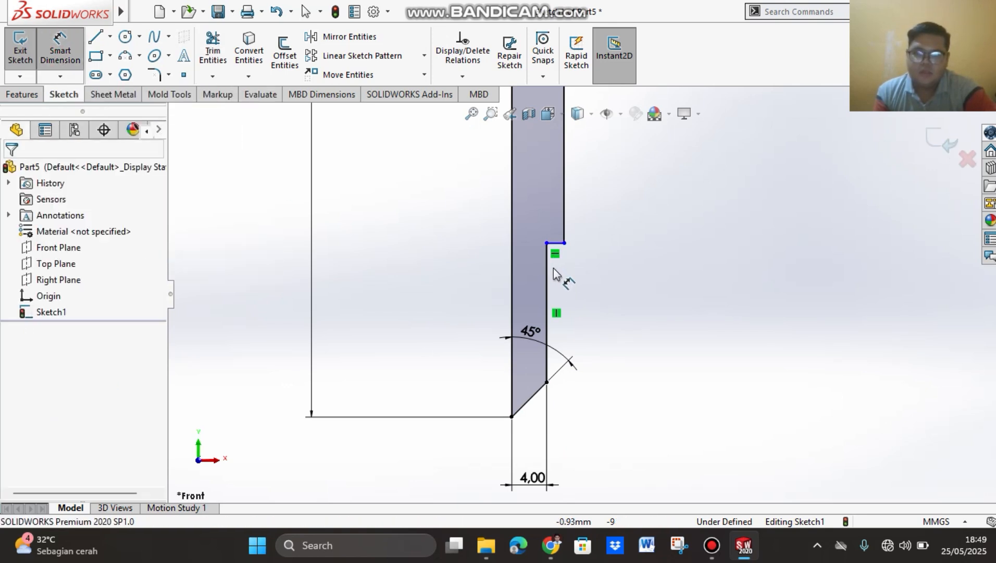
pyautogui.click(545, 254)
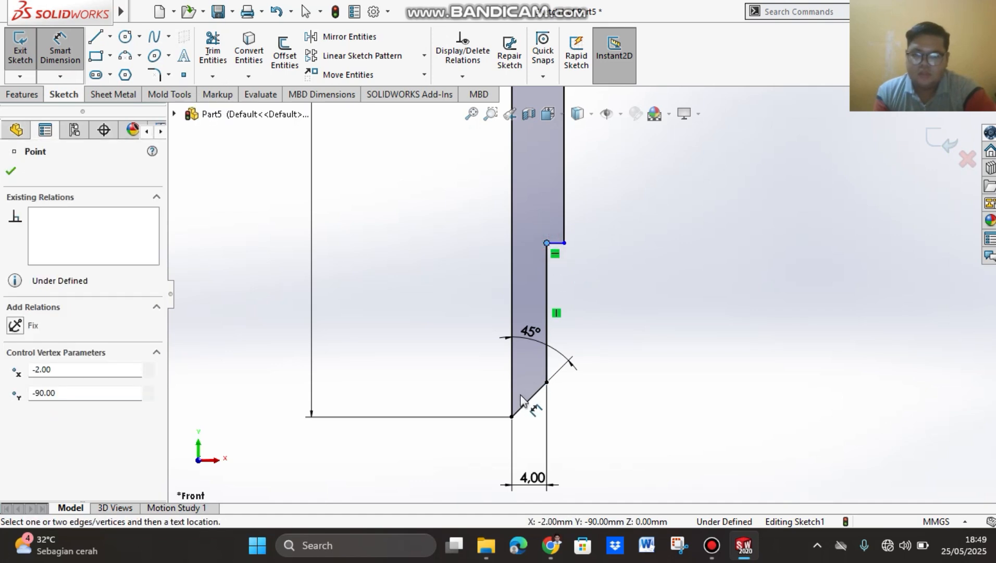
pyautogui.click(511, 415)
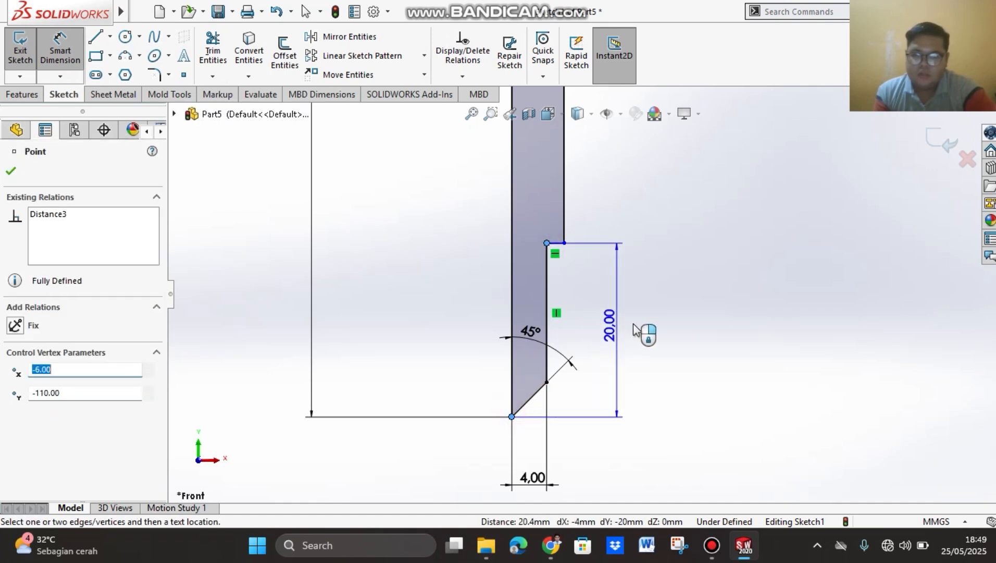
pyautogui.click(644, 351)
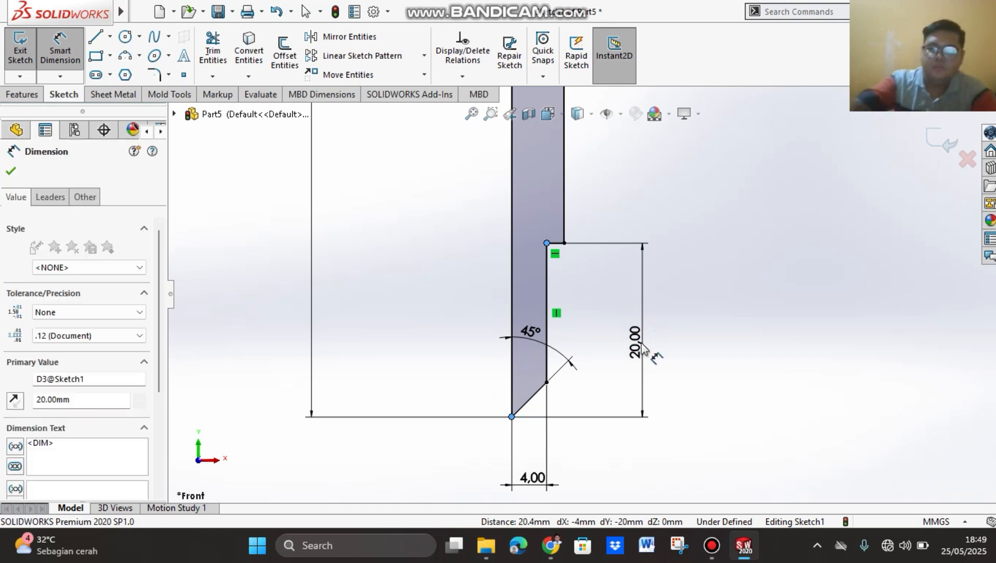
pyautogui.write('10')
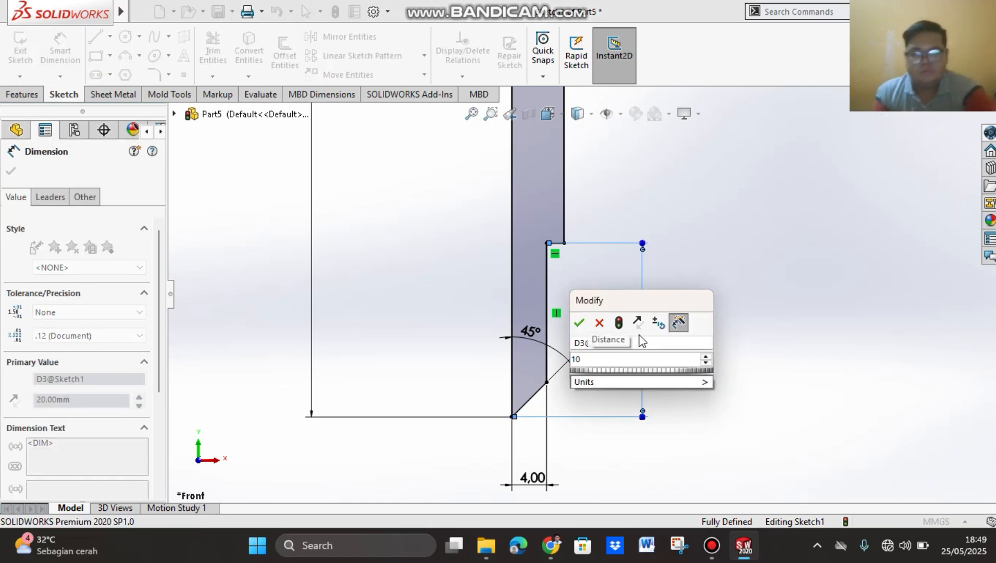
pyautogui.click(580, 324)
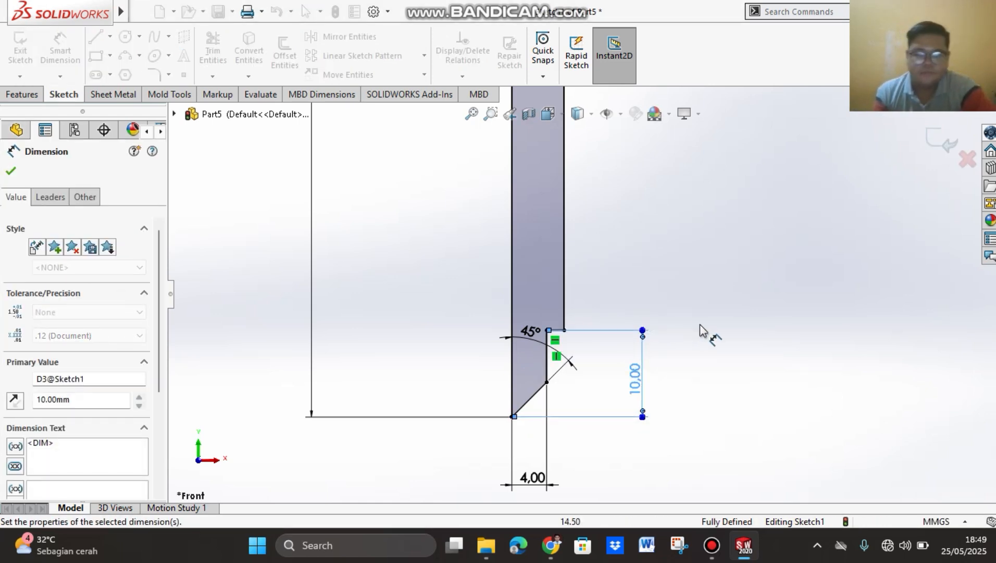
pyautogui.click(11, 171)
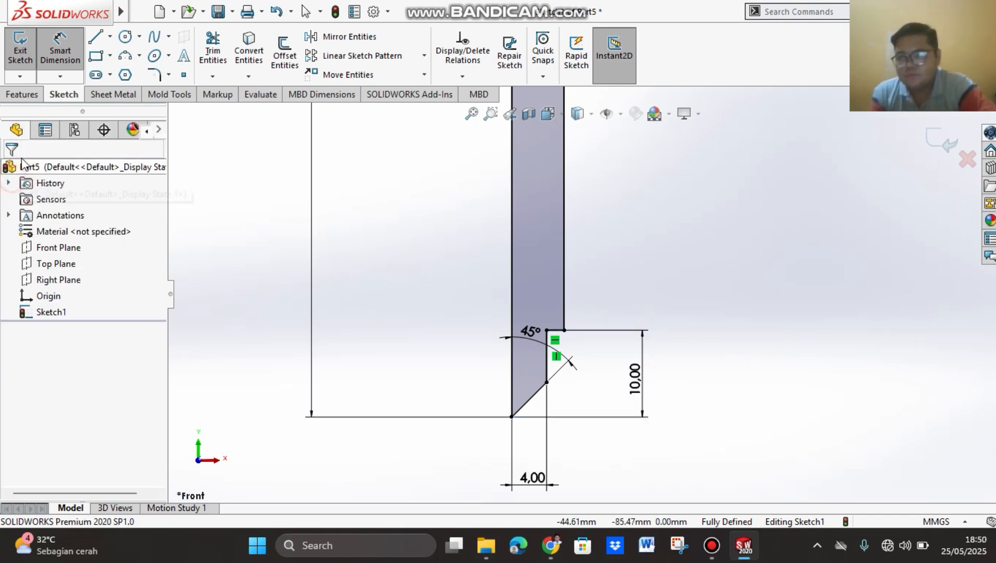
# Step: Switch to the bearing puller PDF in Chrome and review the Revolved Boss/Base instructions for the rod sketch on page 43
pyautogui.click(24, 95)
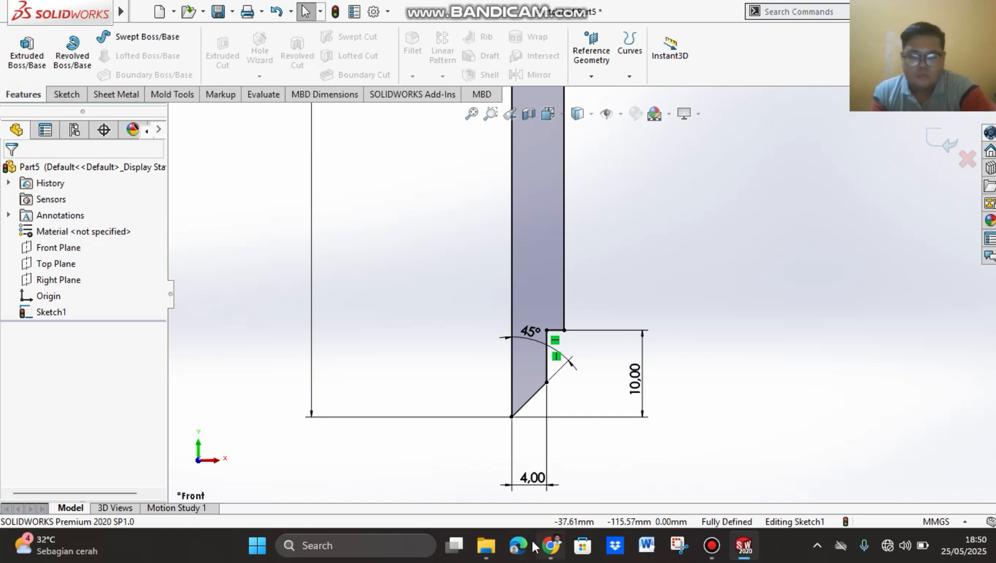
pyautogui.click(558, 554)
pyautogui.scroll(-1, 805, 330)
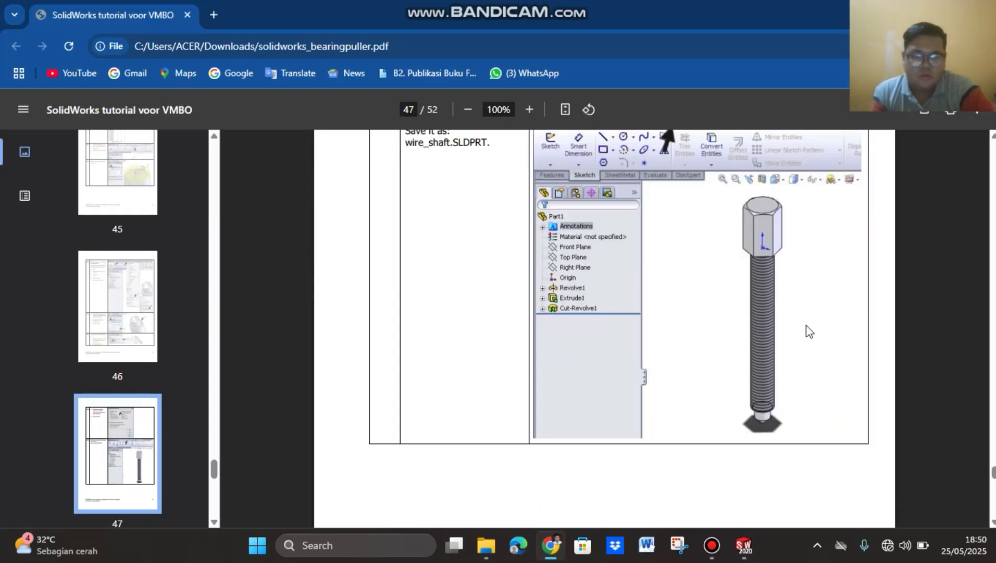
pyautogui.scroll(10, 796, 519)
pyautogui.scroll(15, 794, 519)
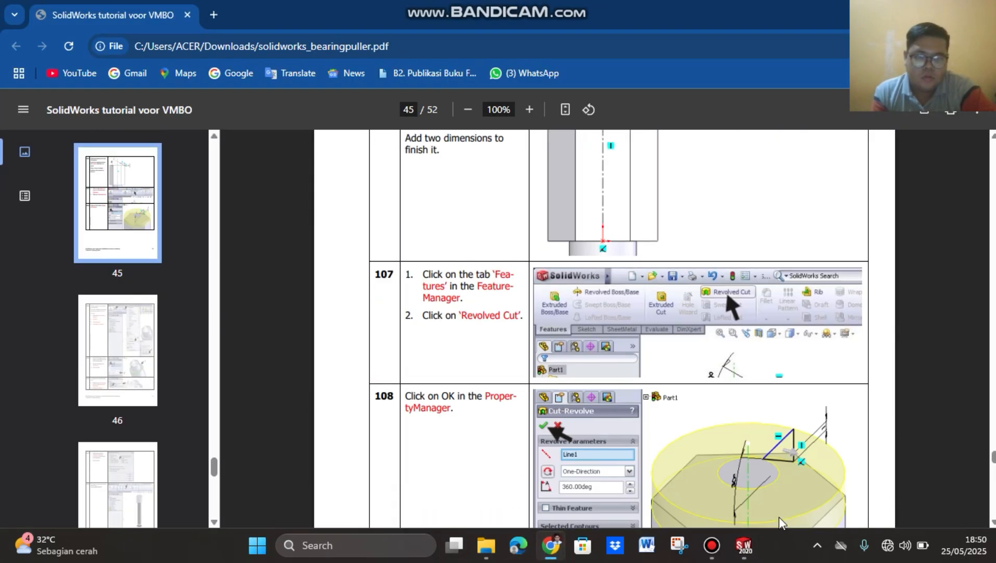
pyautogui.scroll(6, 780, 521)
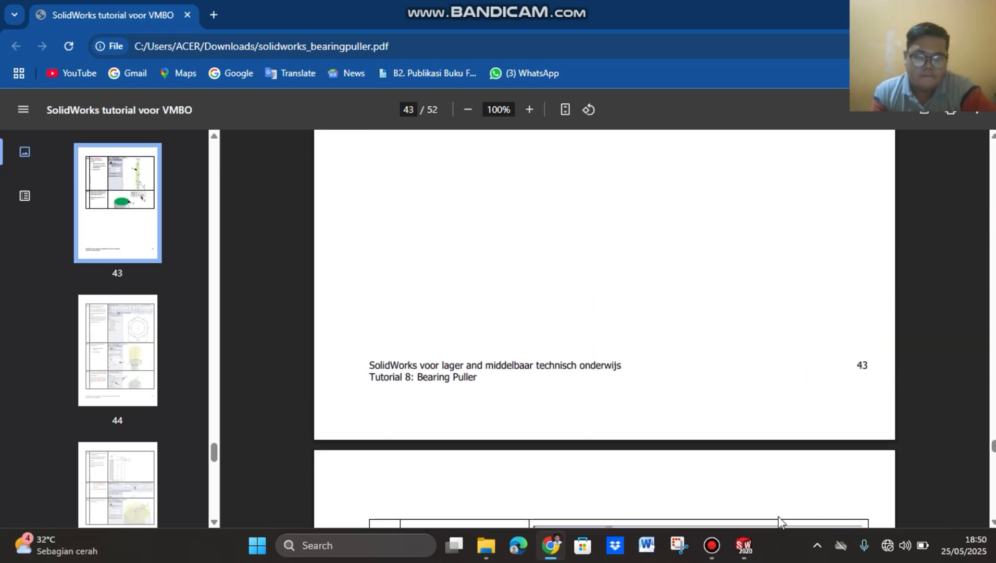
pyautogui.scroll(-12, 780, 521)
pyautogui.scroll(10, 781, 521)
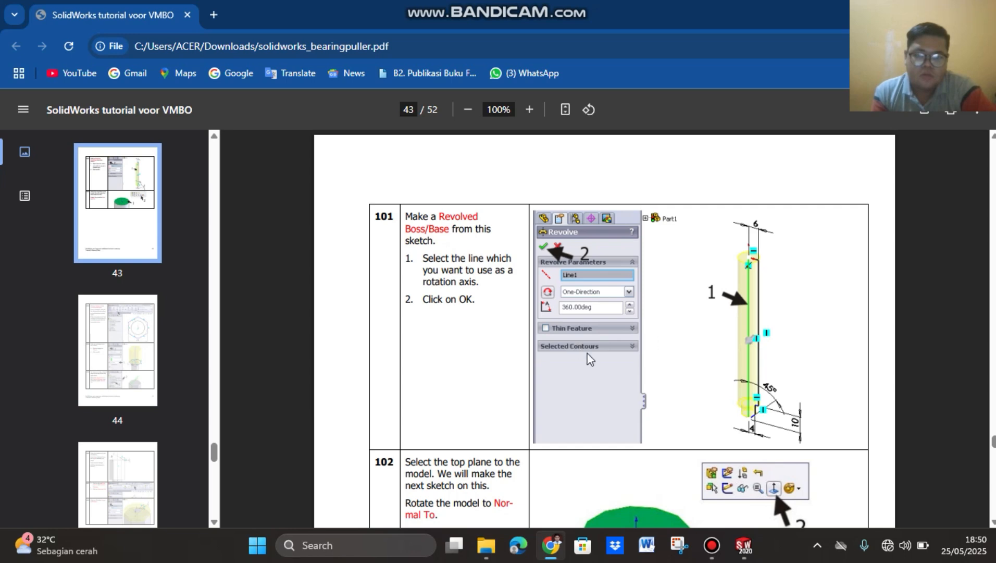
pyautogui.moveTo(721, 553)
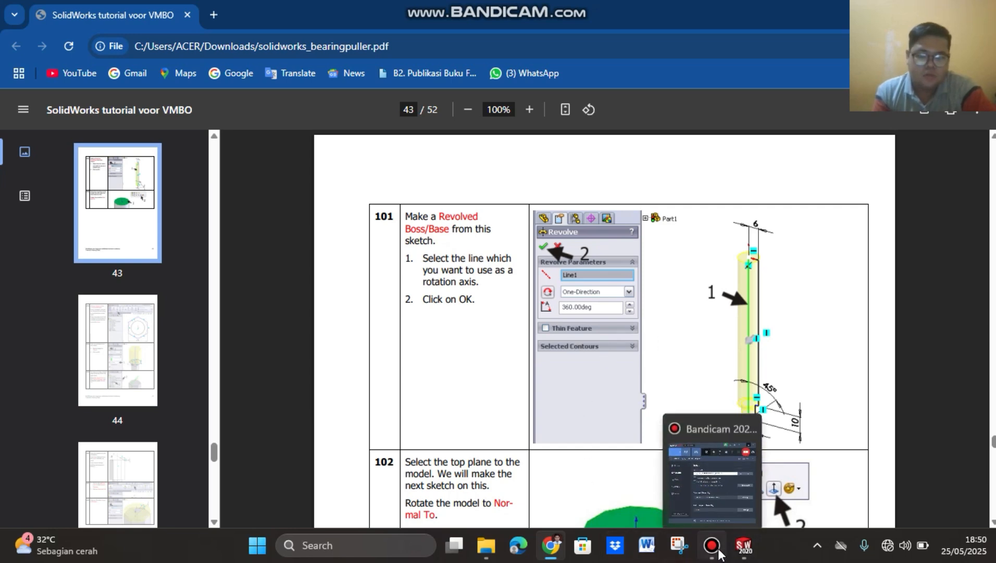
pyautogui.click(906, 474)
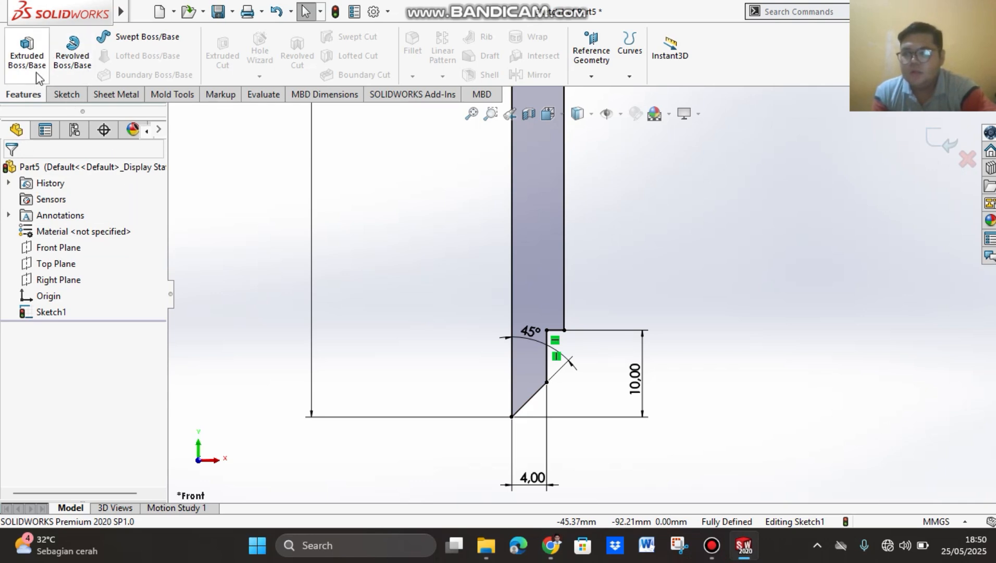
# Step: Revolve the profile 360 degrees about its 110 mm long left edge as a Revolved Boss/Base
pyautogui.click(77, 65)
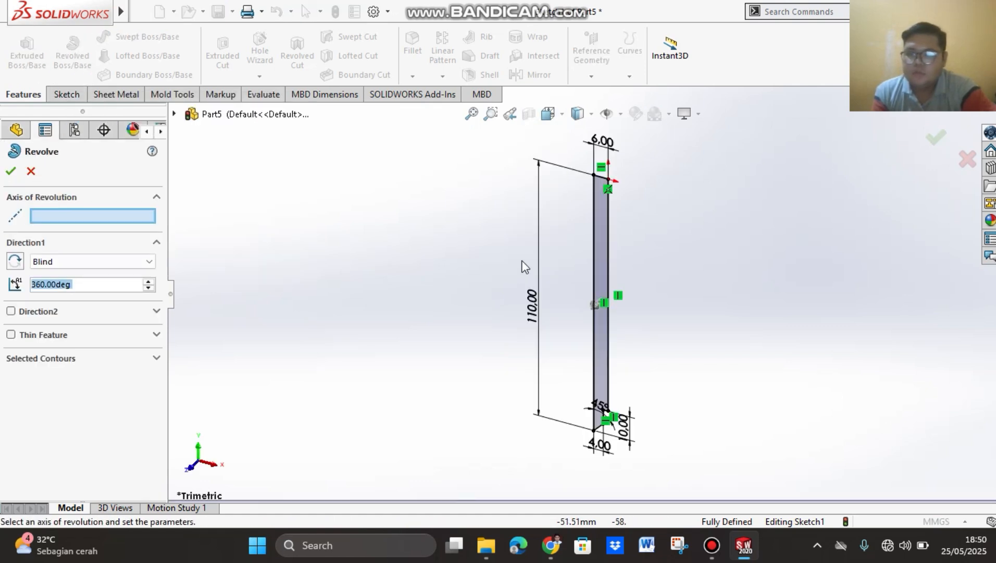
pyautogui.click(594, 238)
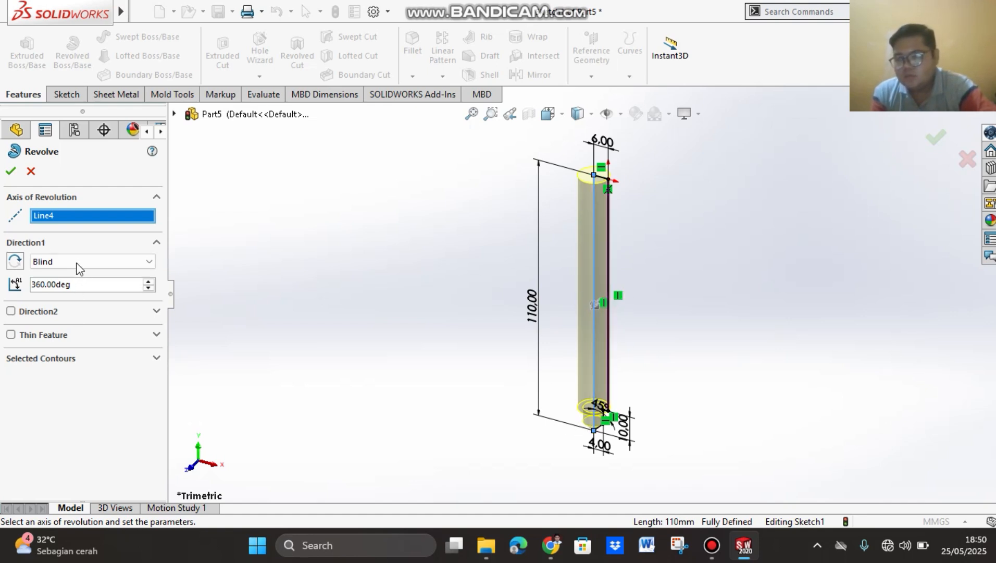
pyautogui.click(11, 172)
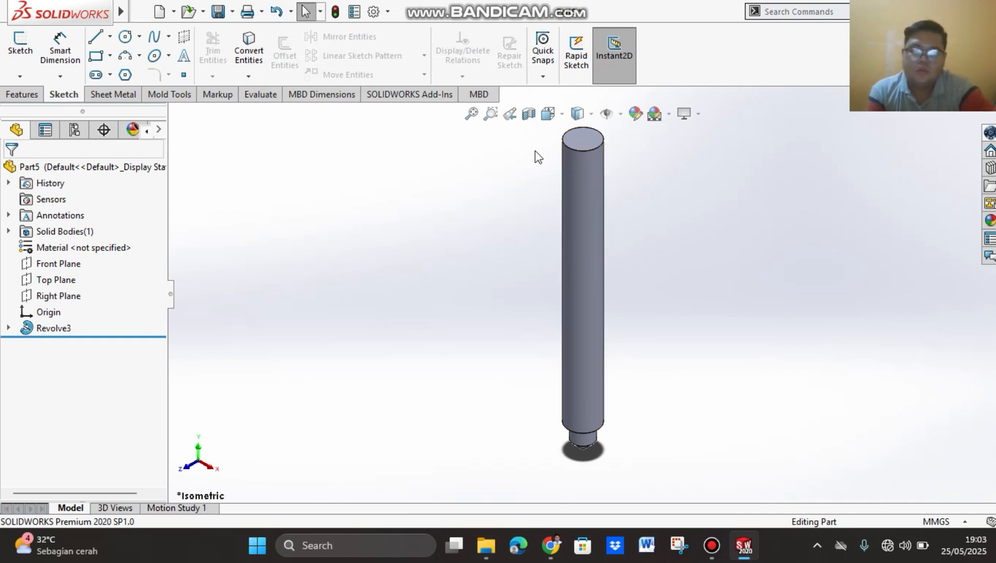
# Step: Sketch a six-sided polygon on the rod's flat top face, centred on the rod, with an inscribed circle about 12 mm in diameter
pyautogui.click(586, 137)
pyautogui.rightClick(587, 137)
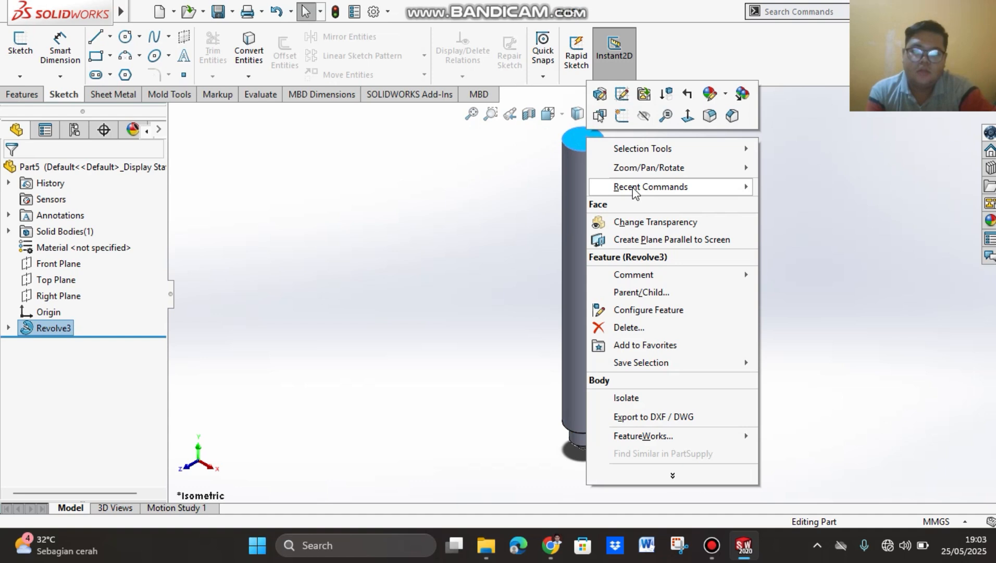
pyautogui.click(688, 116)
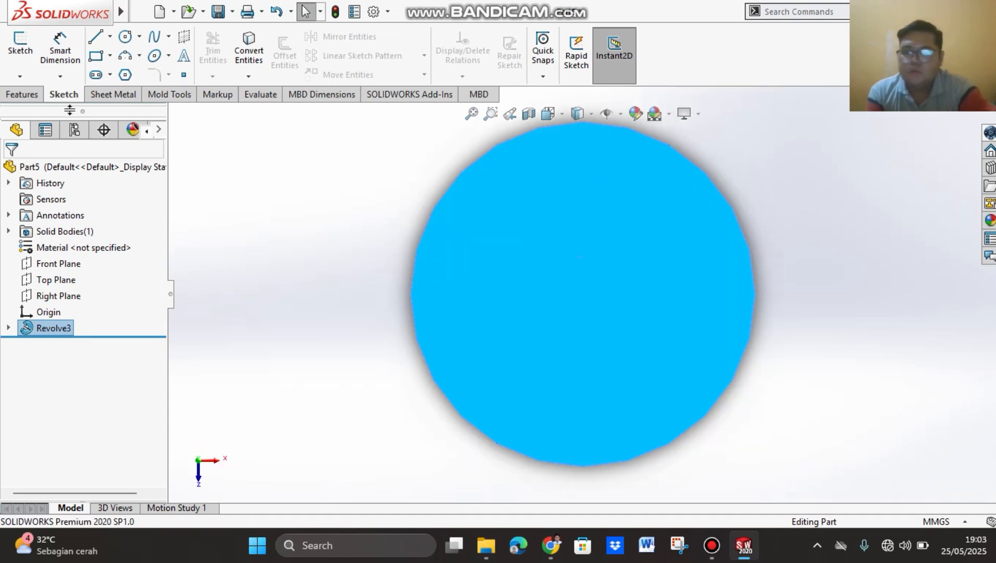
pyautogui.click(128, 75)
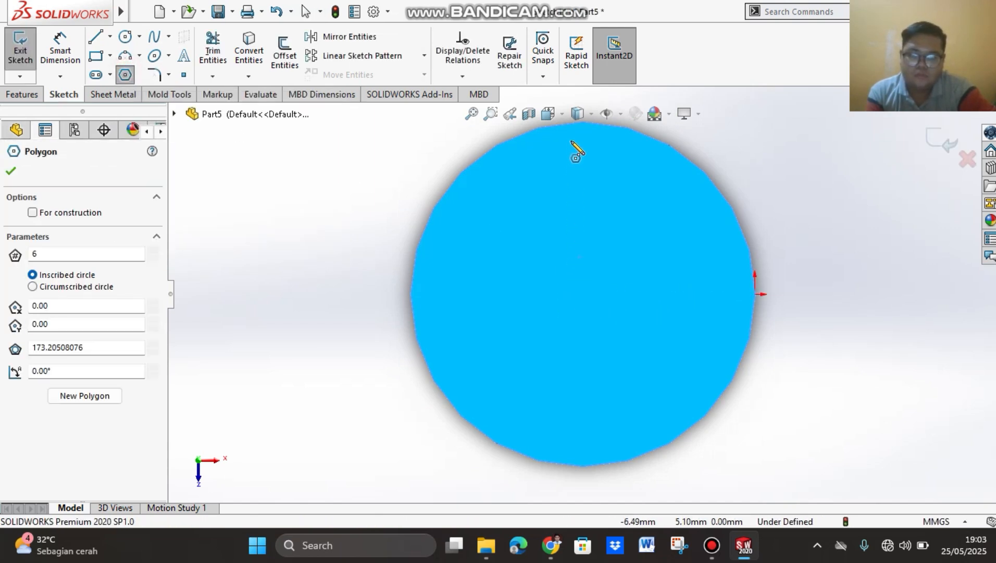
pyautogui.click(583, 294)
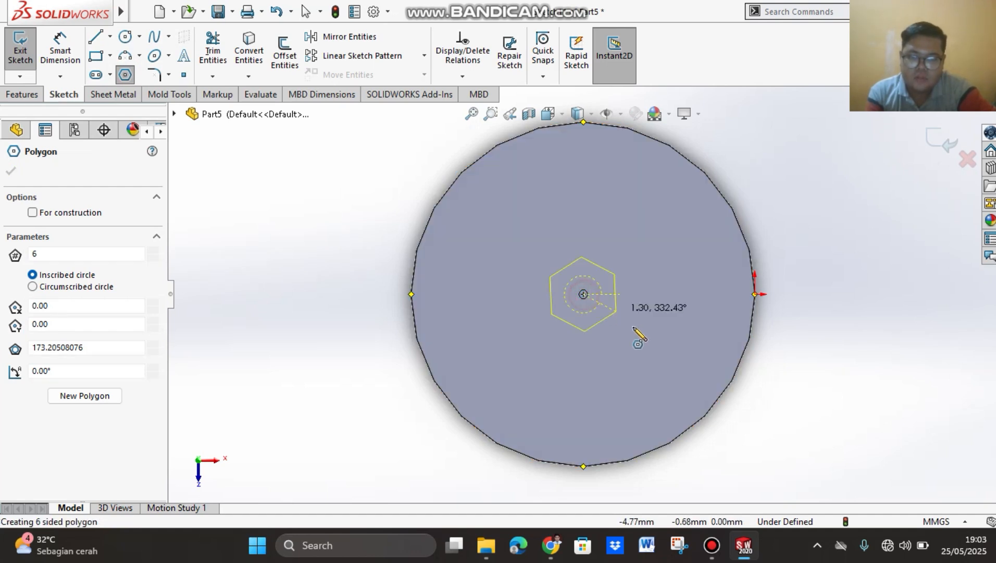
pyautogui.click(754, 396)
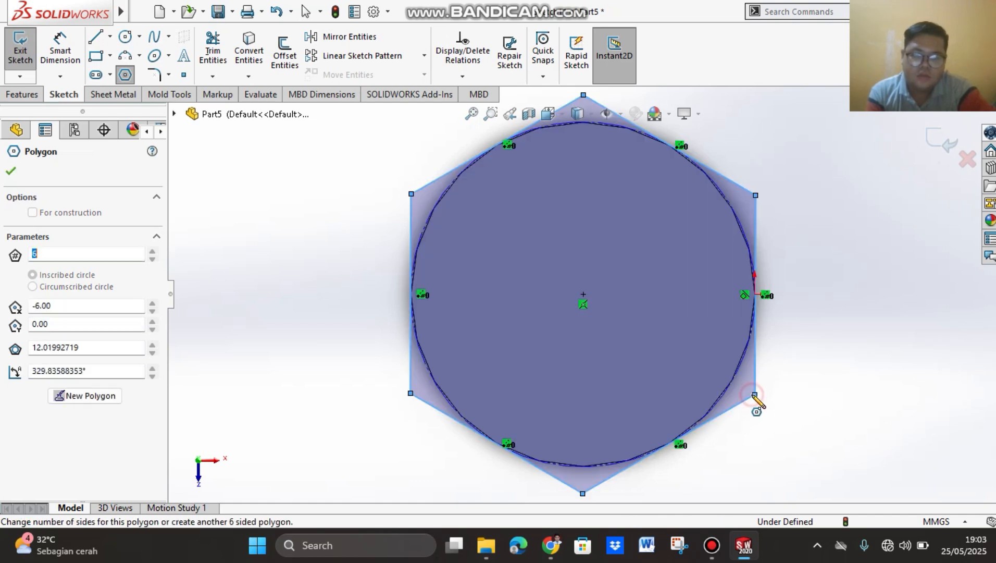
pyautogui.click(11, 171)
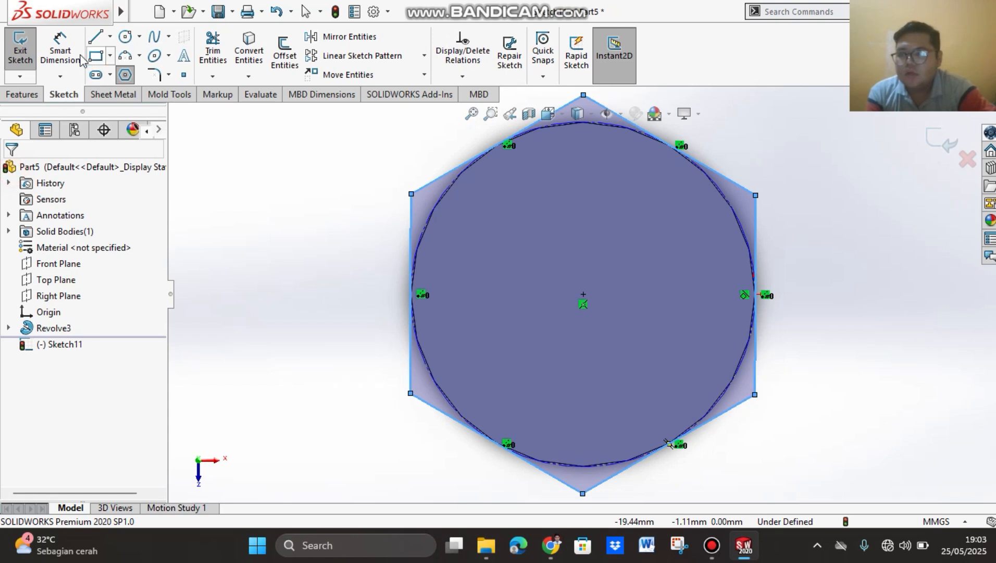
# Step: Dimension the hexagon's inscribed circle with a diameter of 17 mm
pyautogui.click(60, 52)
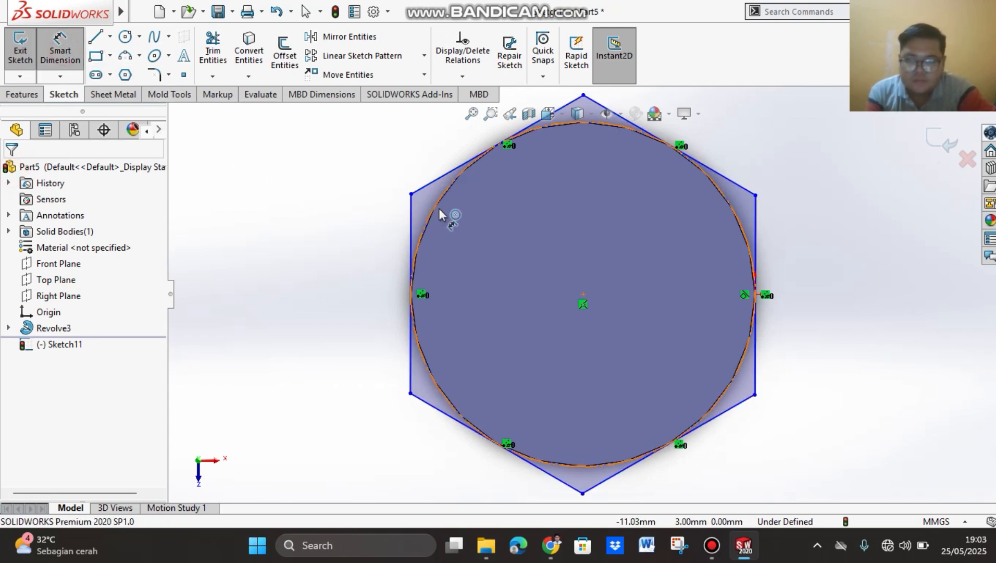
pyautogui.click(414, 233)
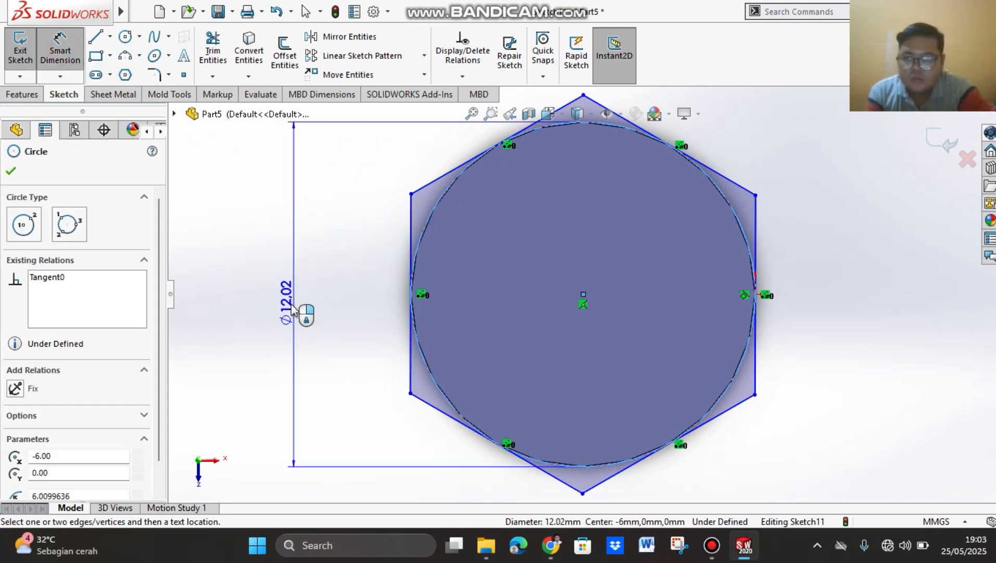
pyautogui.click(294, 313)
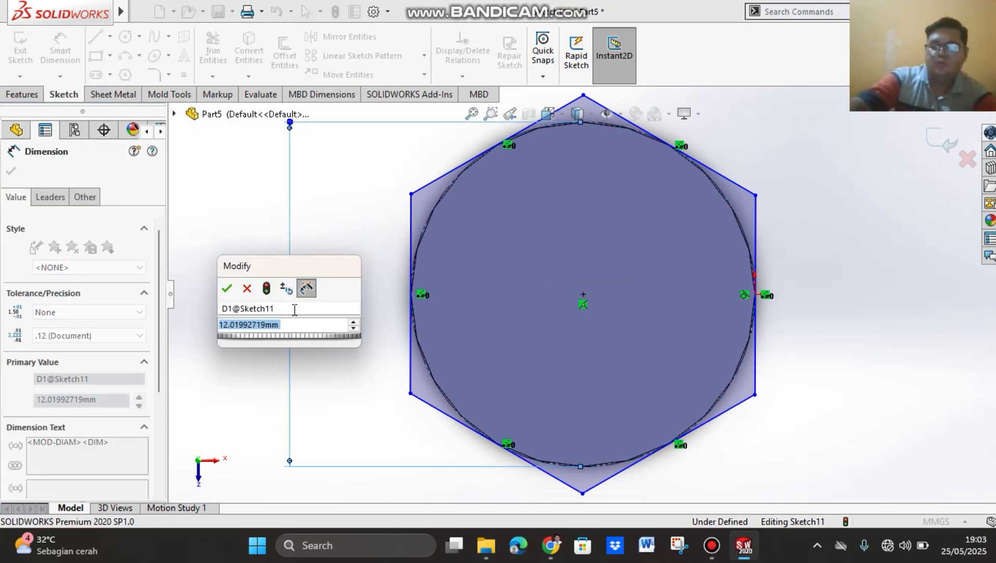
pyautogui.write('17')
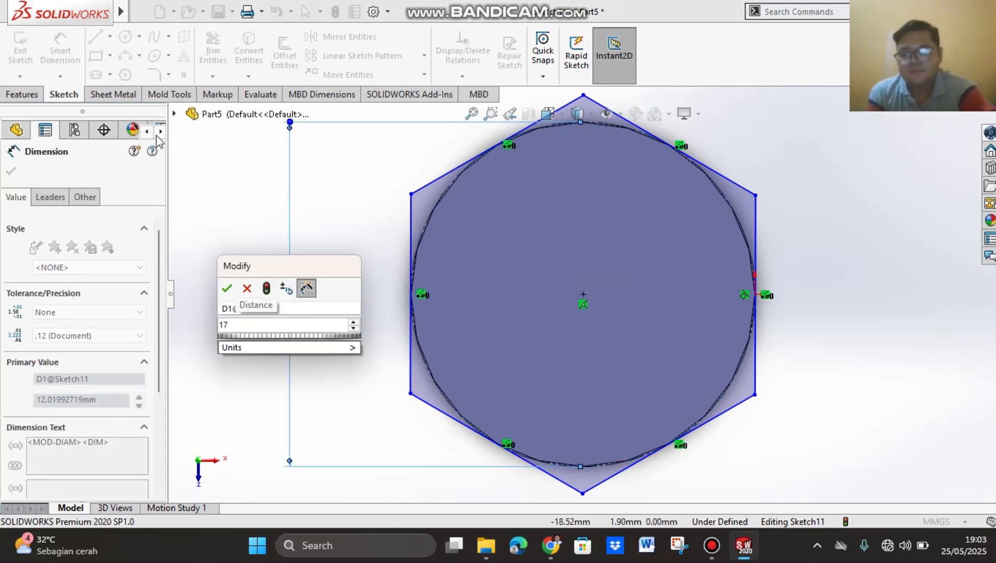
pyautogui.click(226, 289)
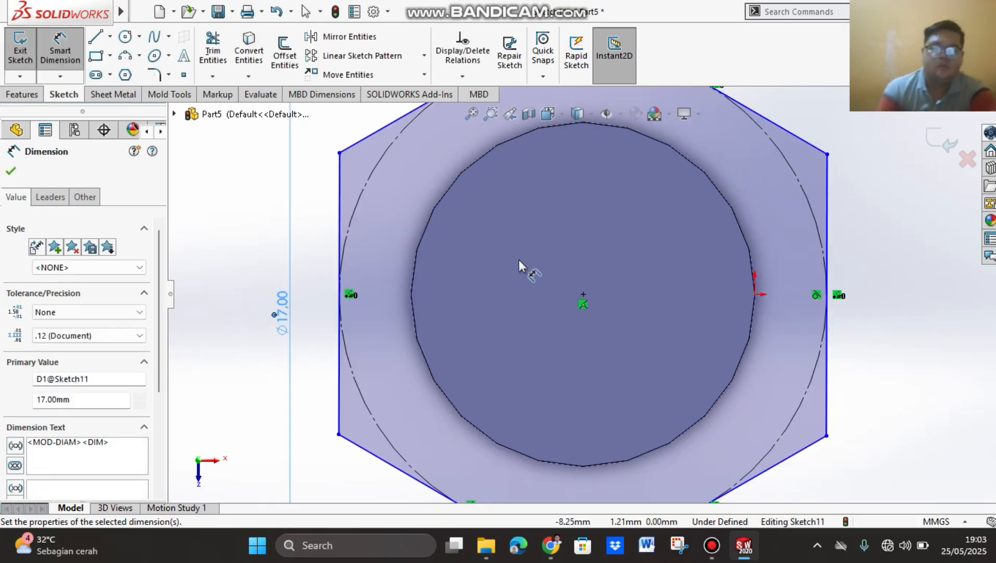
# Step: Add a Horizontal relation to the hexagon's upper left slanted edge
pyautogui.scroll(-2, 508, 260)
pyautogui.scroll(5, 509, 260)
pyautogui.scroll(-1, 485, 255)
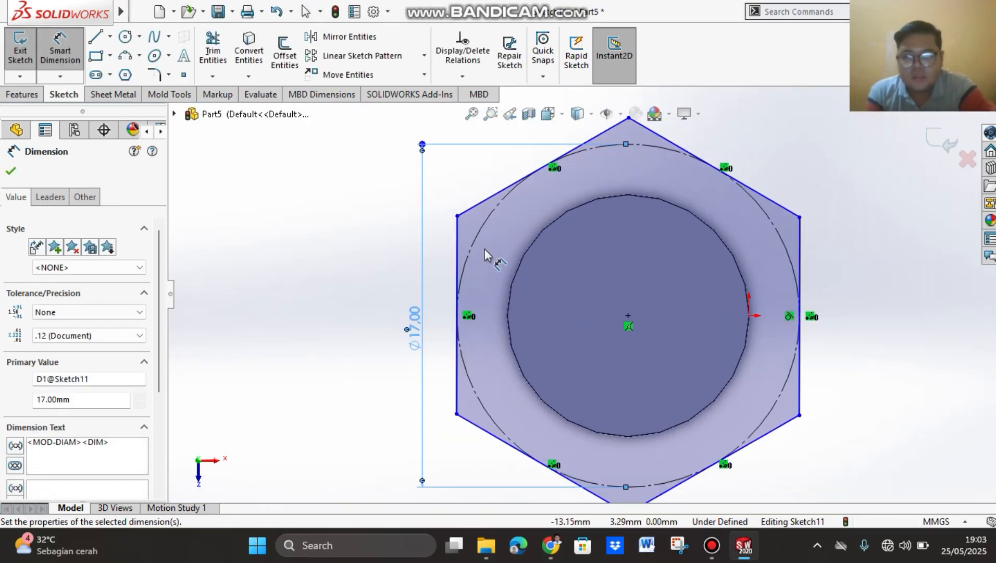
pyautogui.scroll(2, 502, 227)
pyautogui.scroll(-1, 537, 216)
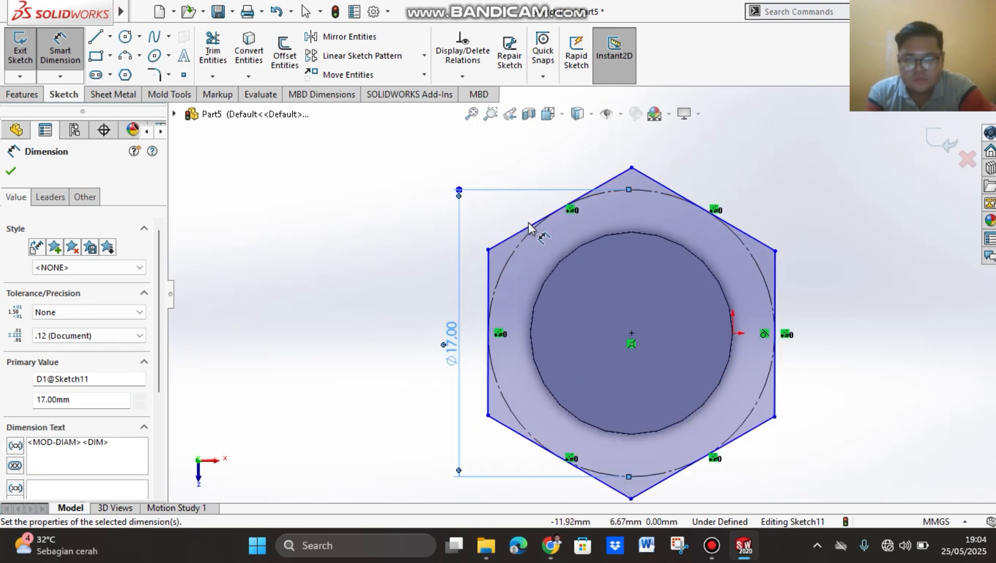
pyautogui.rightClick(511, 237)
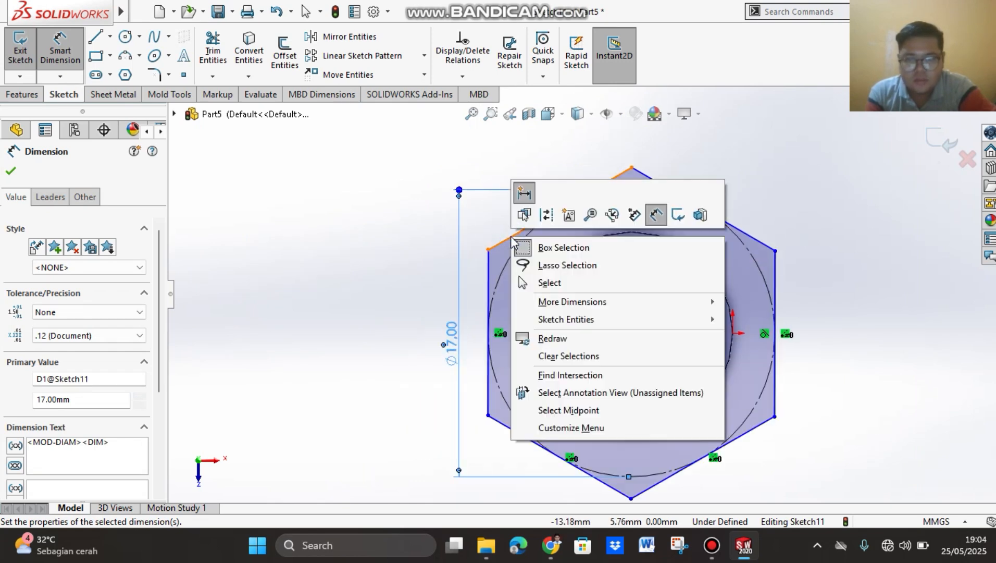
pyautogui.click(486, 210)
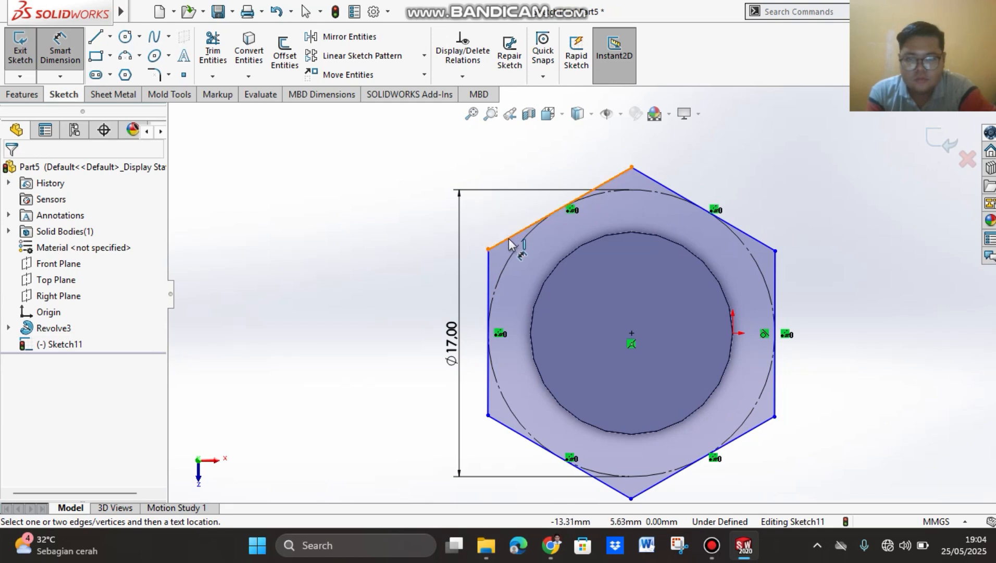
pyautogui.click(61, 48)
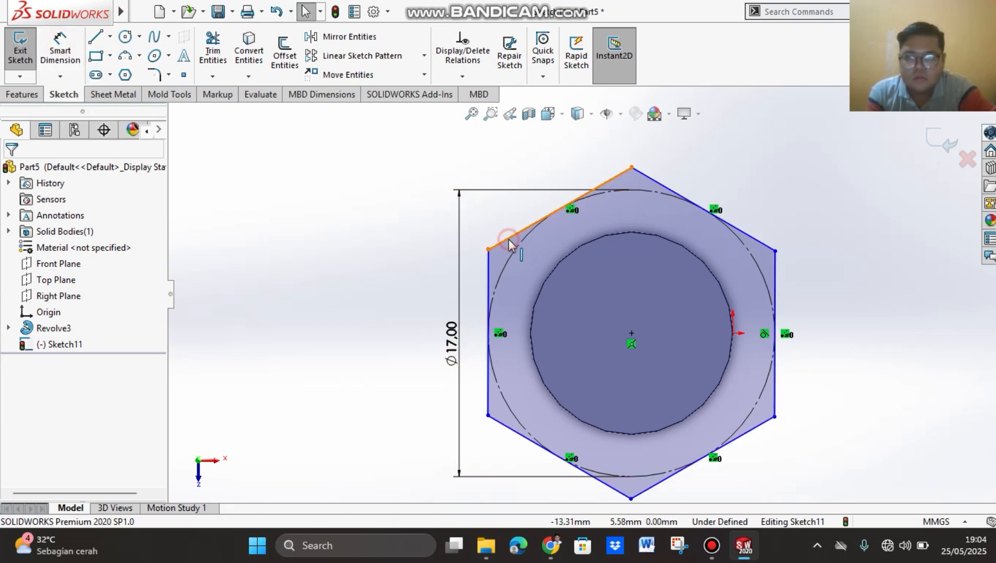
pyautogui.click(509, 240)
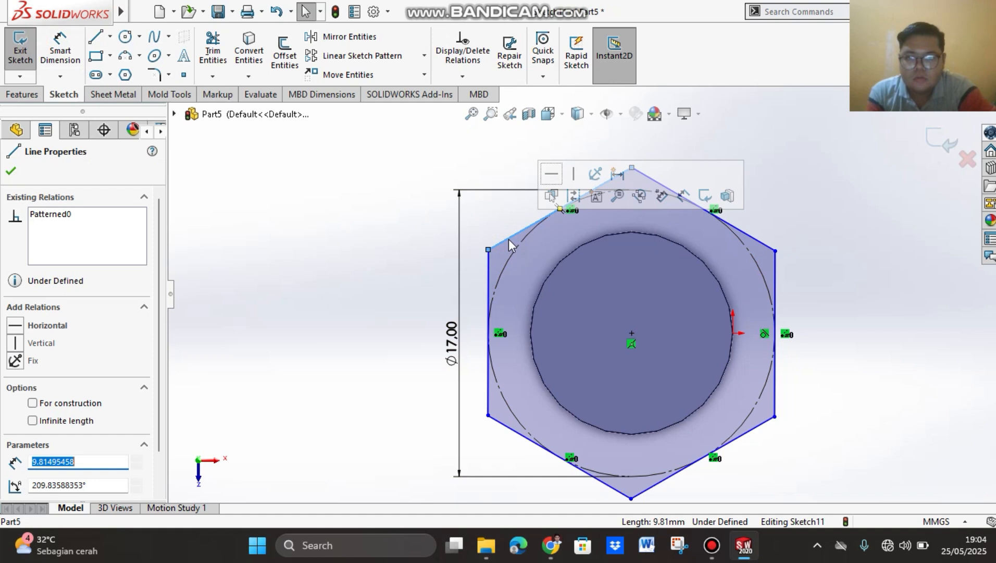
pyautogui.click(552, 177)
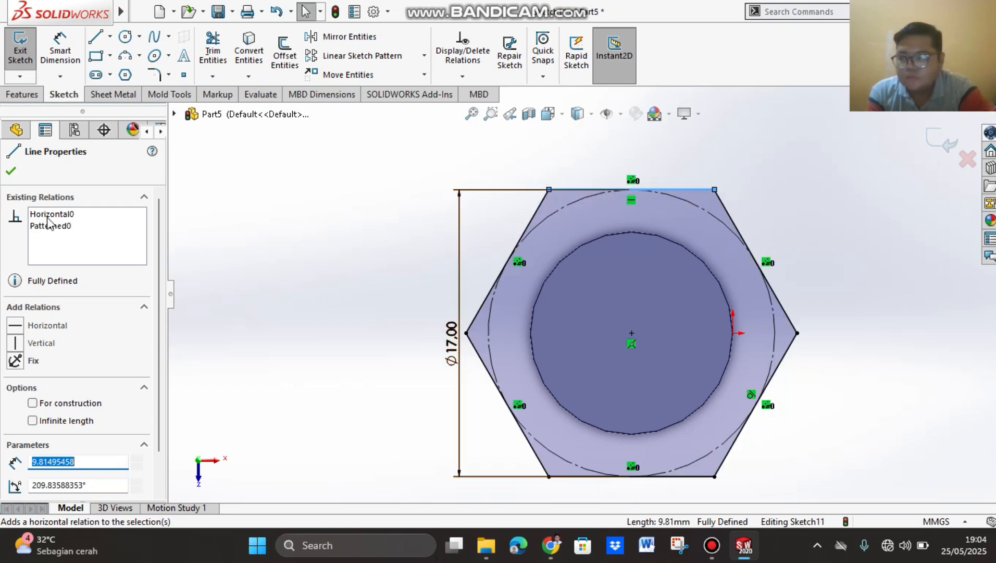
pyautogui.click(15, 172)
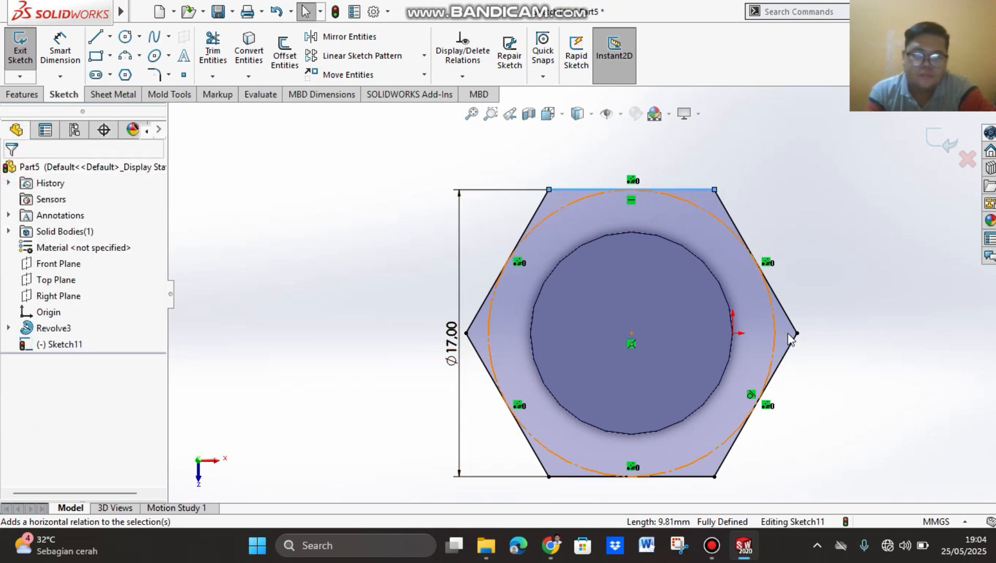
# Step: Extrude the hexagon sketch as a Blind Boss-Extrude 25 mm deep, merged with the rod, to form its head
pyautogui.click(24, 95)
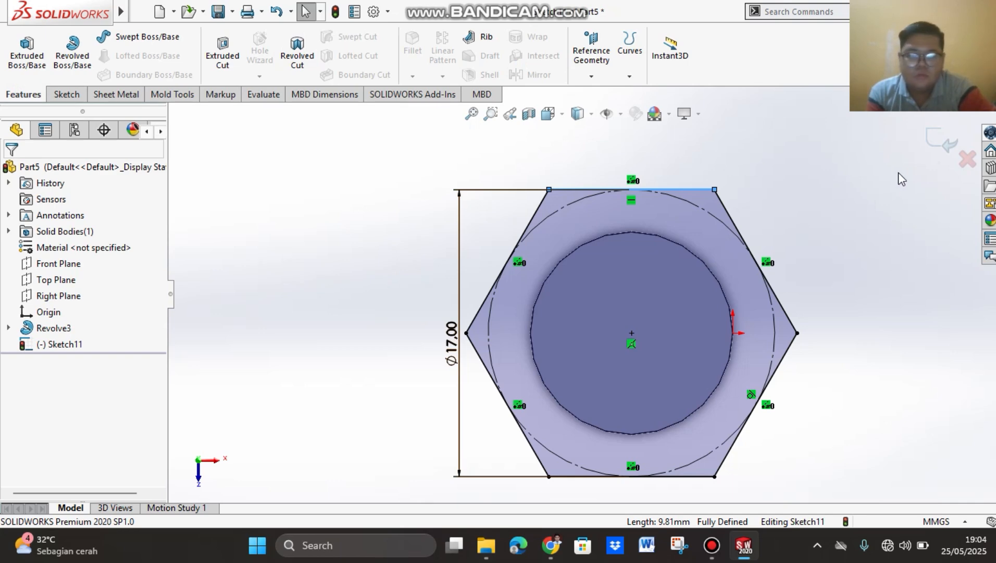
pyautogui.click(712, 546)
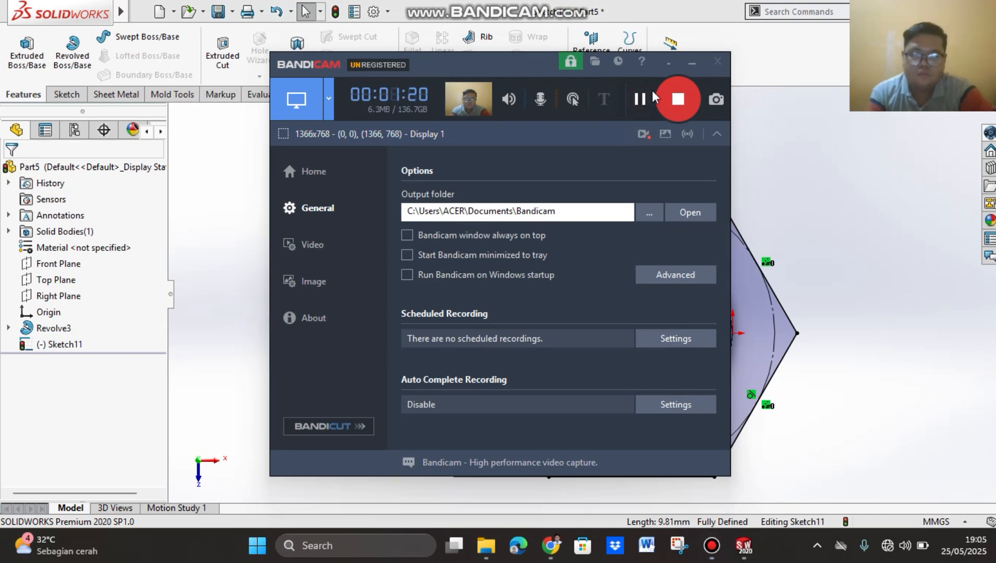
pyautogui.click(691, 64)
pyautogui.scroll(-2, 806, 357)
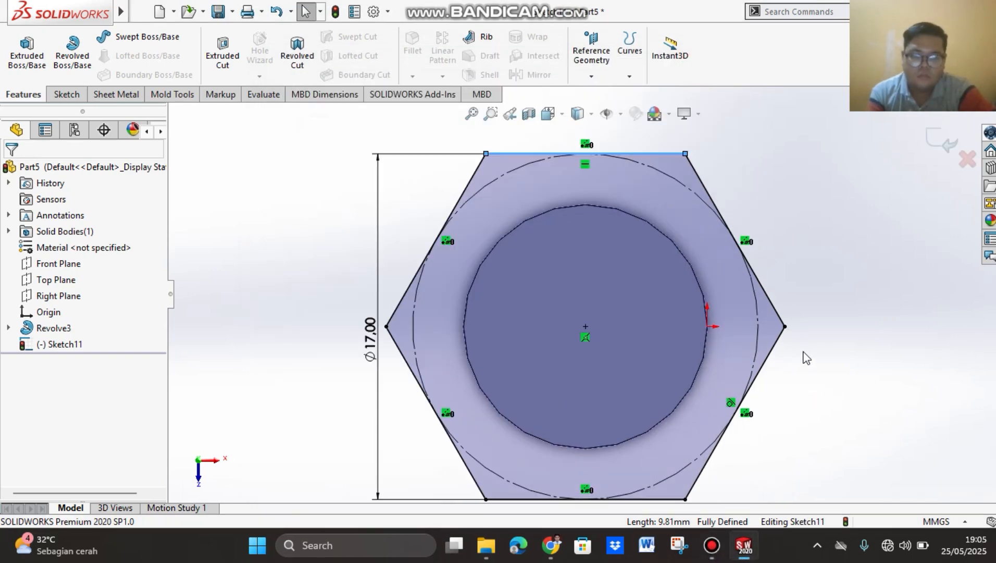
pyautogui.scroll(3, 805, 356)
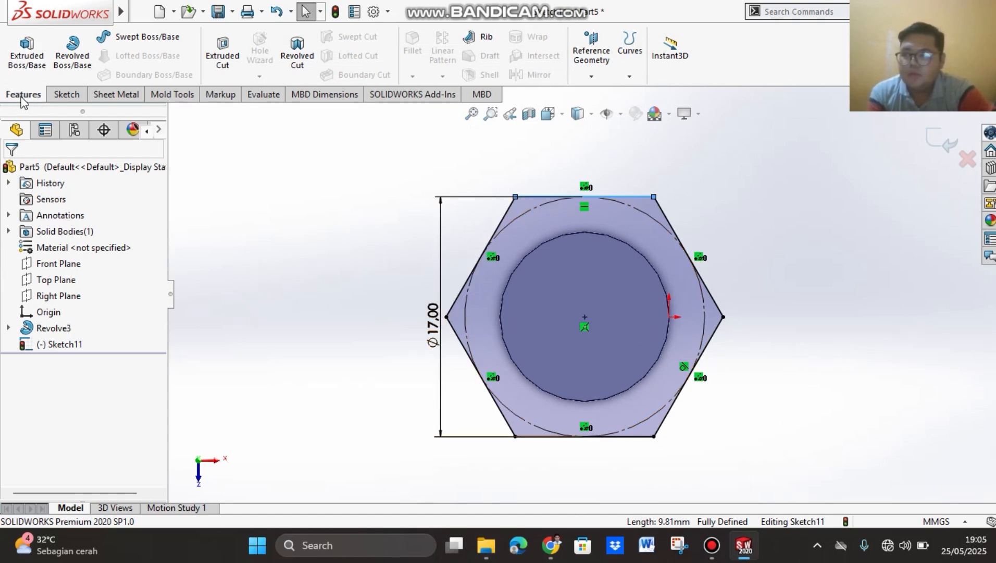
pyautogui.click(30, 65)
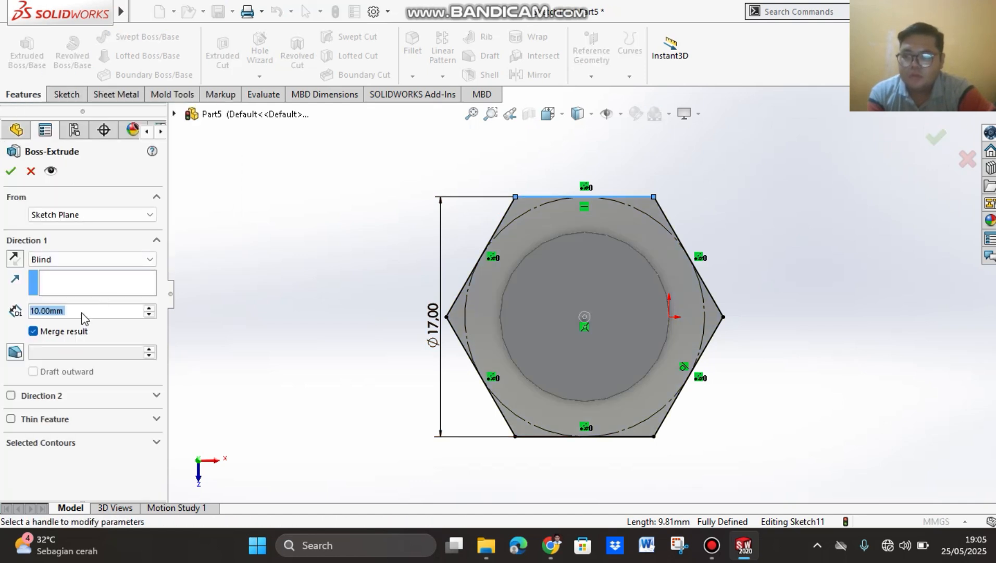
pyautogui.click(83, 311)
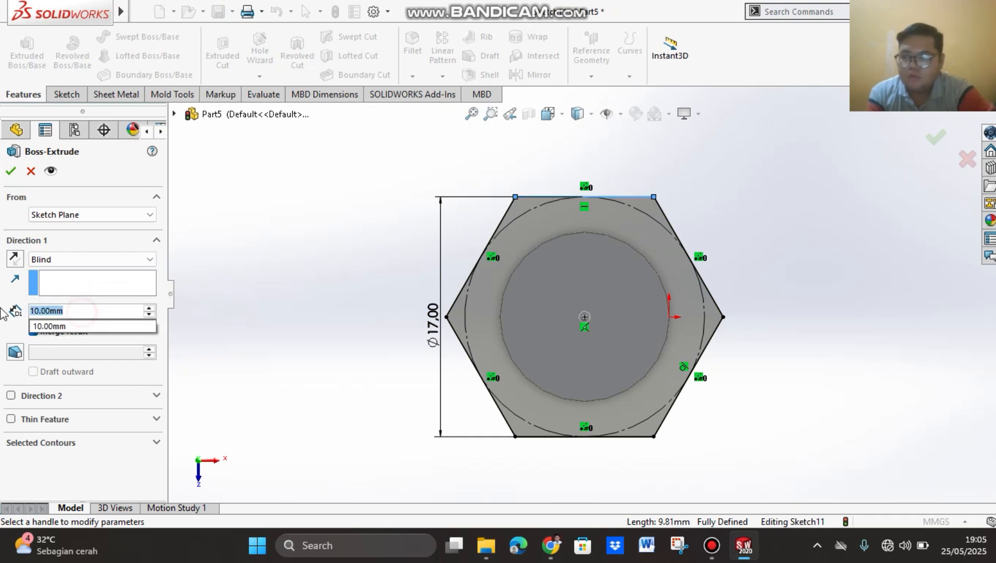
pyautogui.write('25')
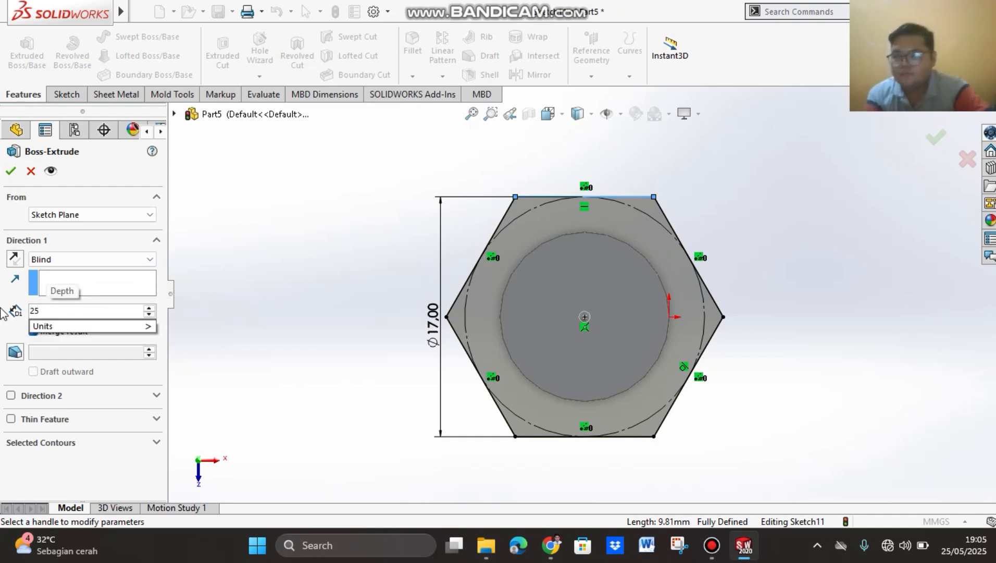
pyautogui.click(12, 171)
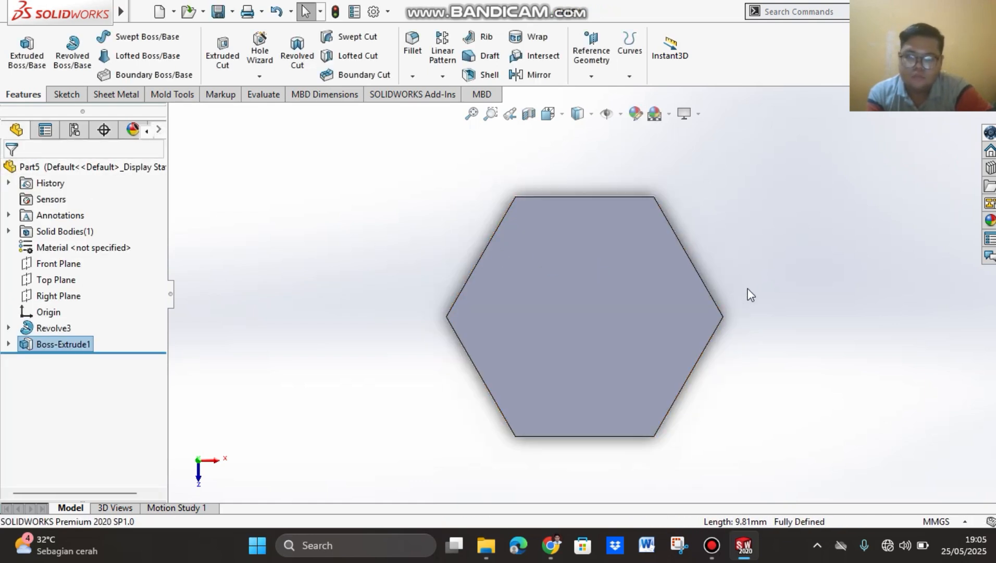
# Step: Examine the rod and its hexagonal head in the standard Back view
pyautogui.moveTo(753, 414); pyautogui.dragTo(700, 247, button='middle')
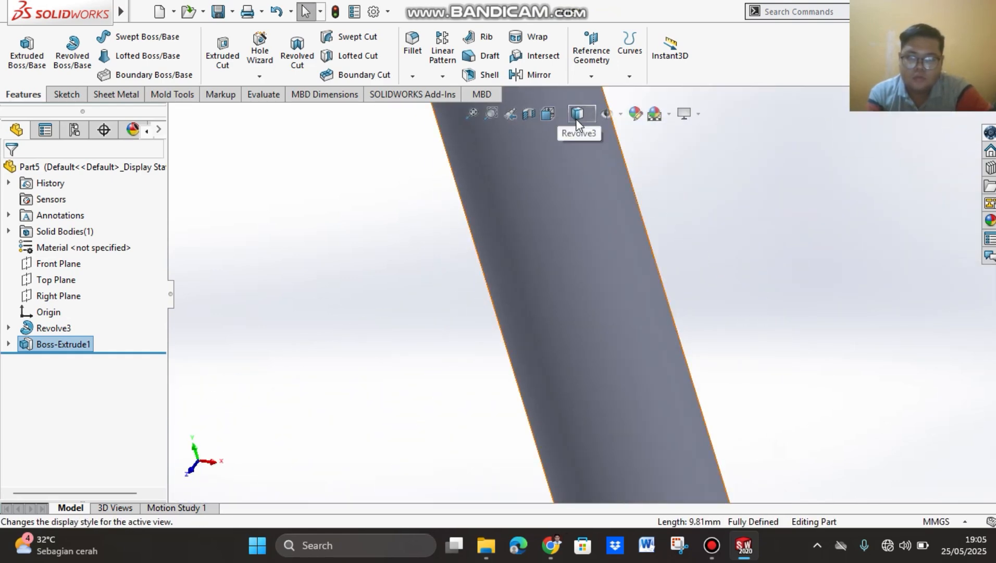
pyautogui.click(563, 118)
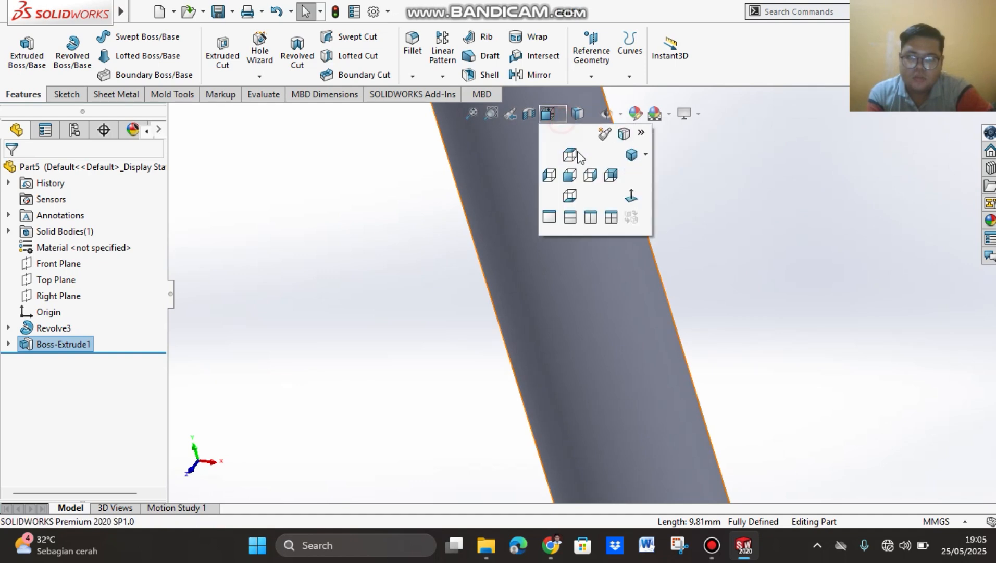
pyautogui.click(610, 177)
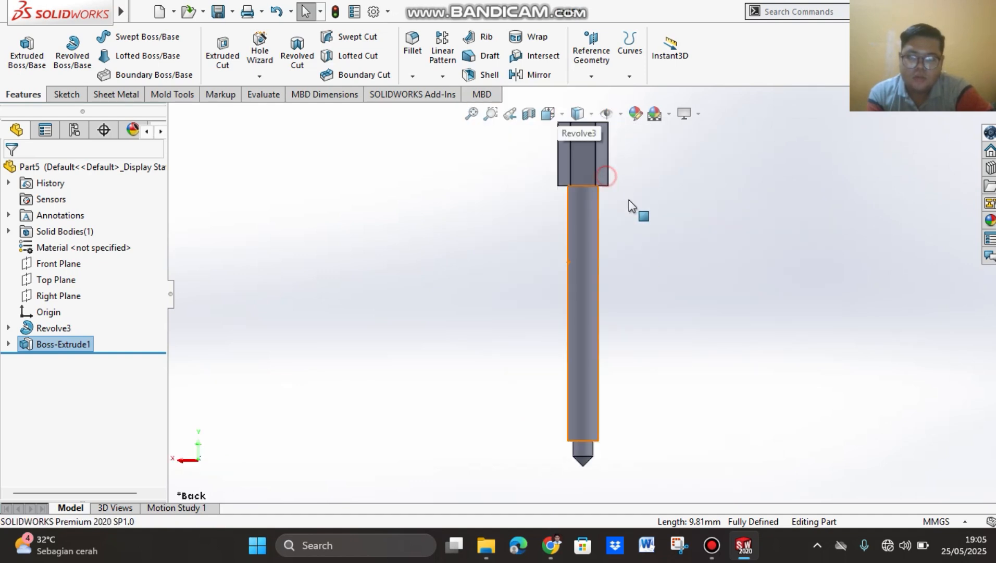
pyautogui.scroll(-10, 528, 249)
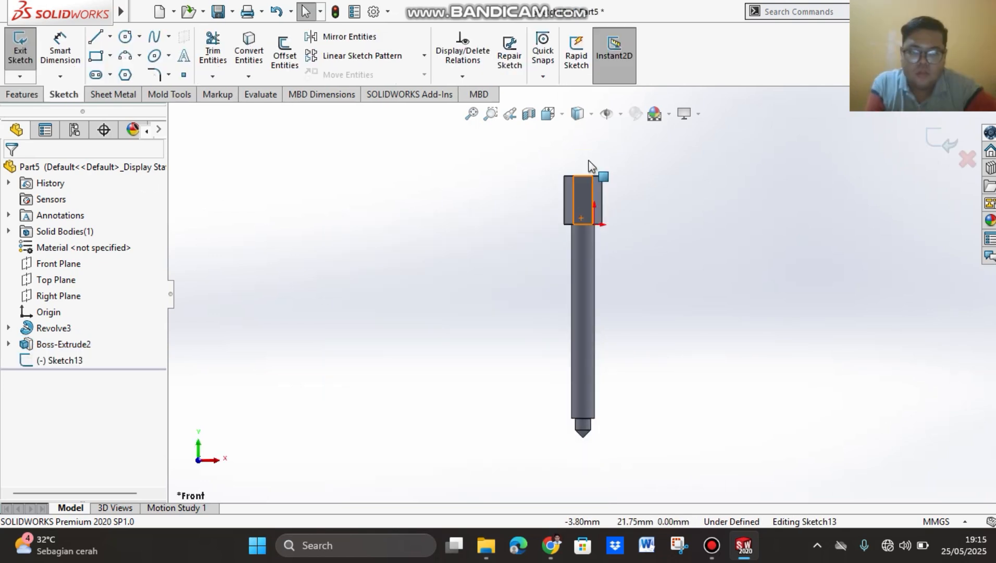
pyautogui.scroll(-3, 594, 187)
pyautogui.scroll(-2, 595, 274)
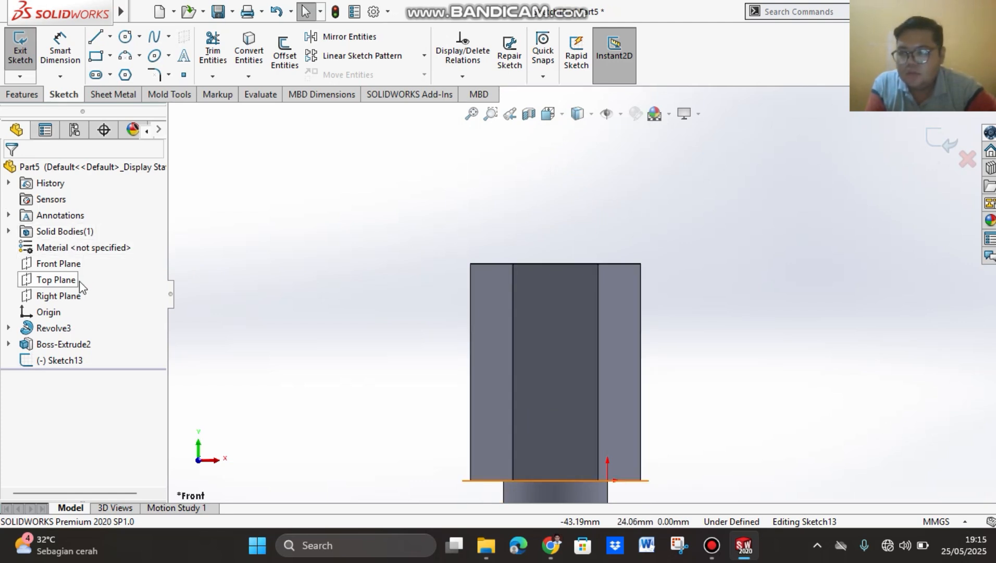
# Step: Sketch a closed triangular line profile at the hexagonal head's upper right corner, reaching about 2.85 mm down the side edge and rising above the top
pyautogui.click(60, 263)
pyautogui.moveTo(32, 16)
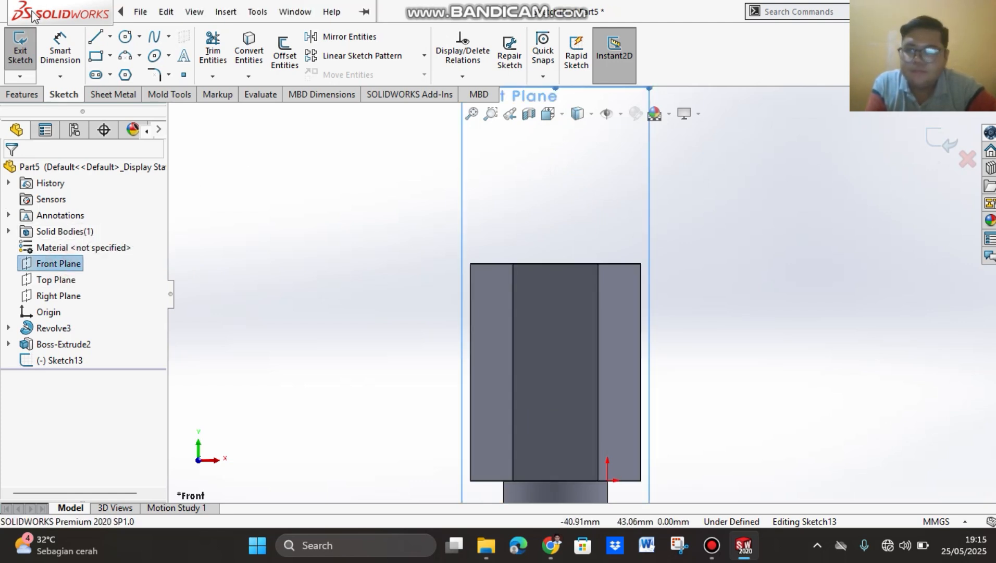
pyautogui.click(95, 37)
pyautogui.scroll(-5, 620, 272)
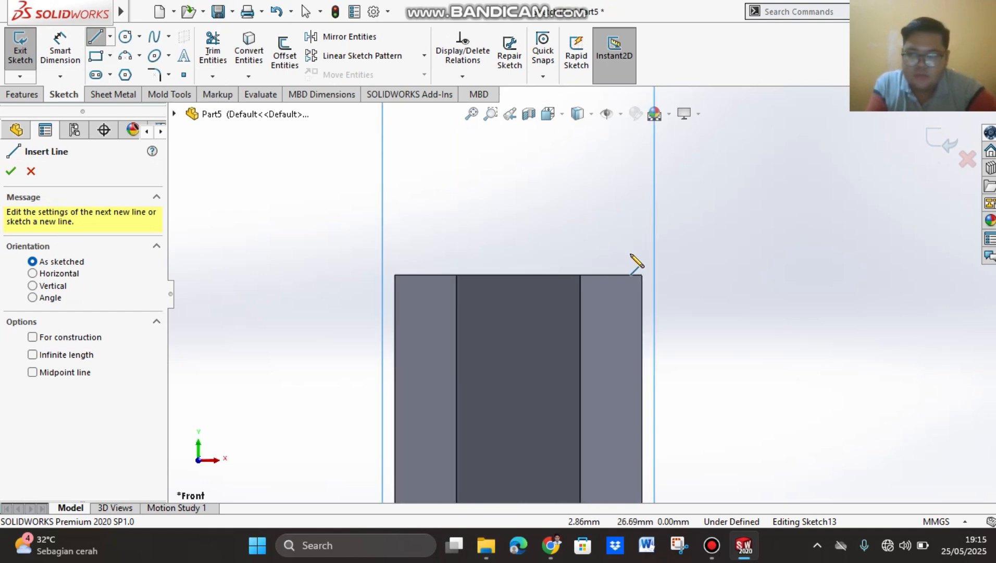
pyautogui.click(646, 270)
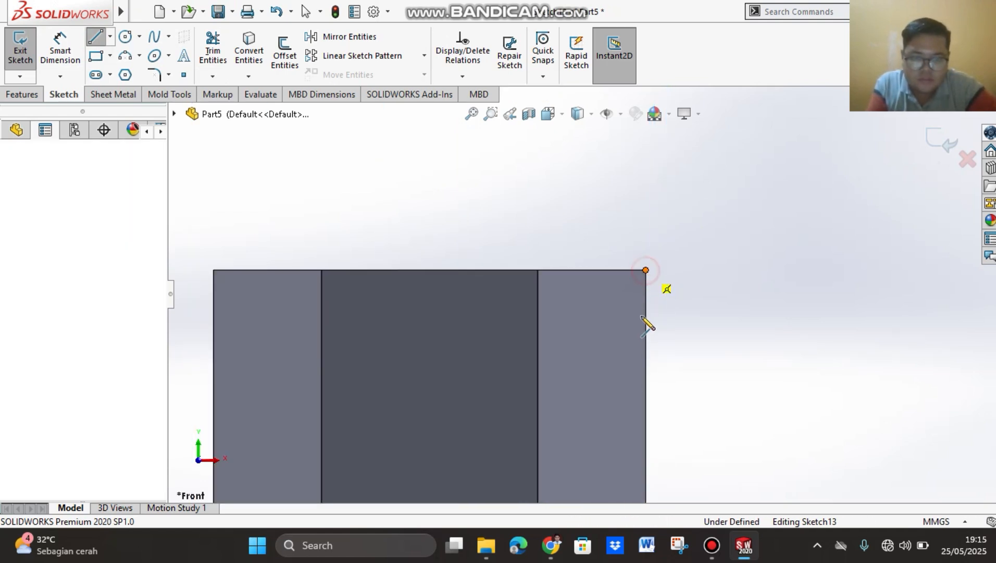
pyautogui.click(647, 333)
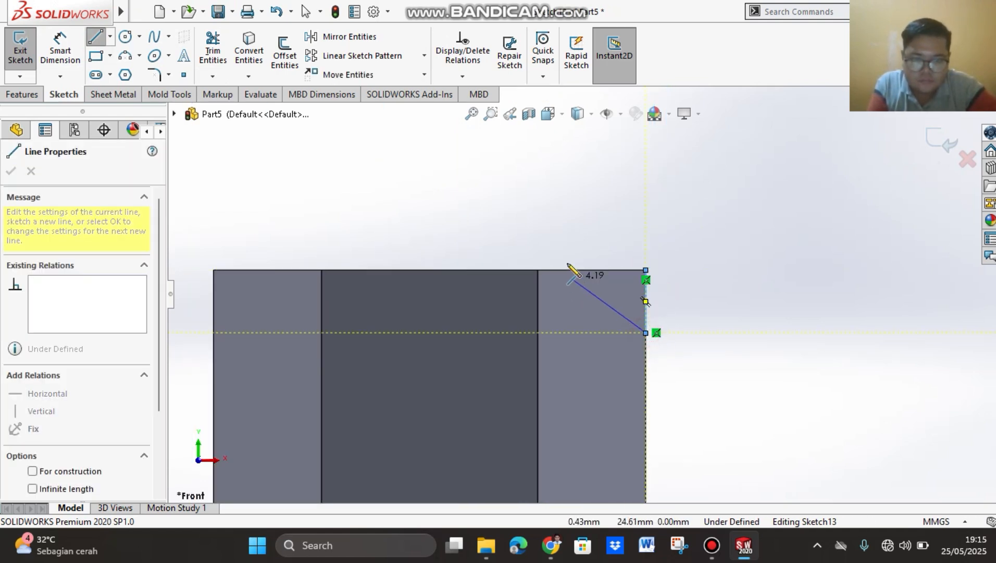
pyautogui.doubleClick(553, 225)
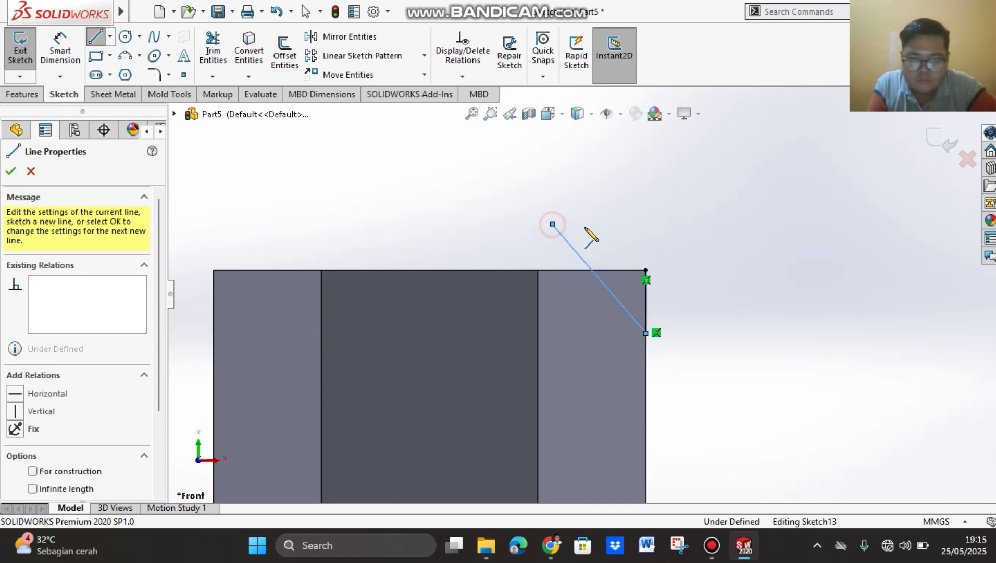
pyautogui.click(646, 224)
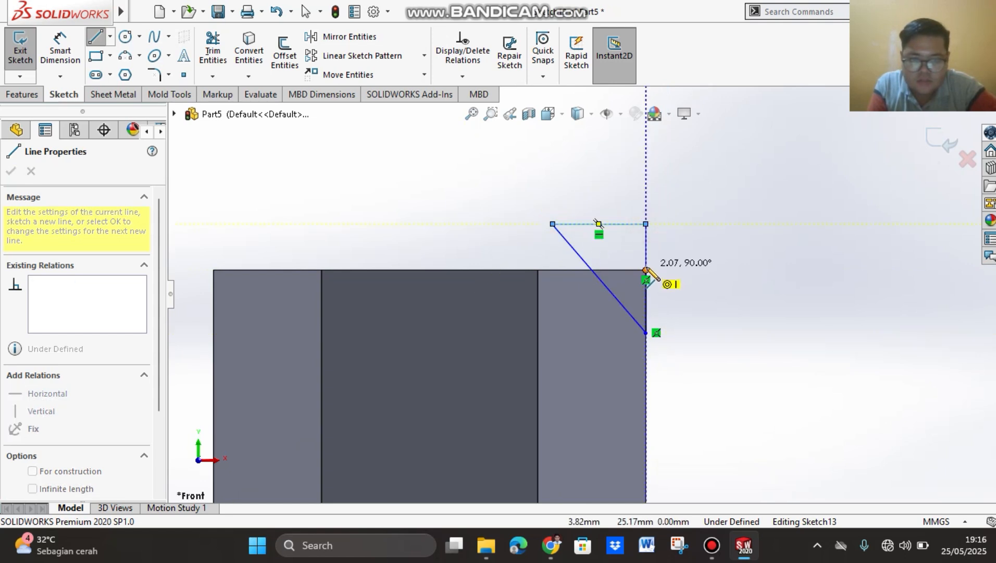
pyautogui.click(646, 270)
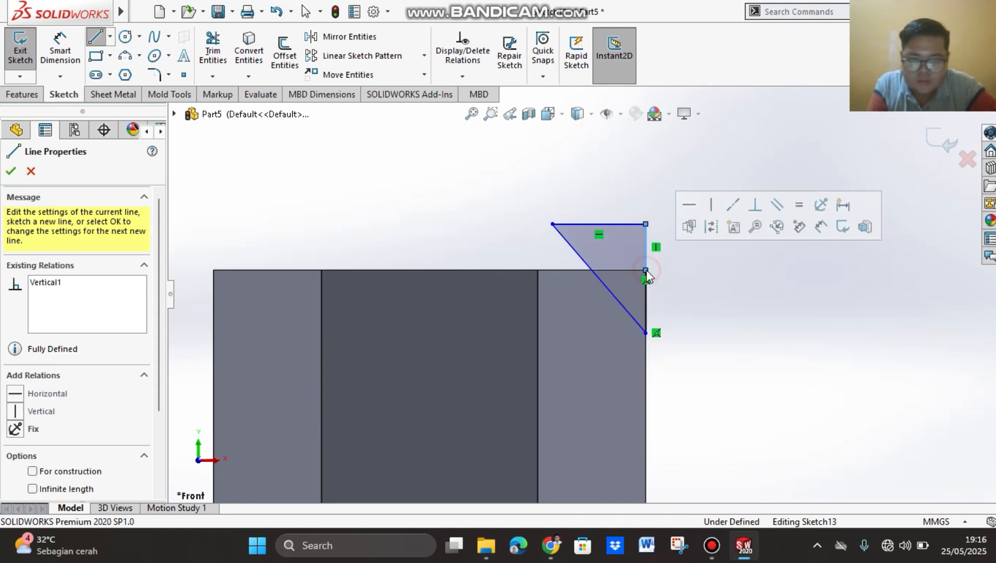
pyautogui.click(11, 171)
# Step: Dimension the vertical distance from the head's corner to the triangle's lowest point as 1 mm
pyautogui.click(61, 41)
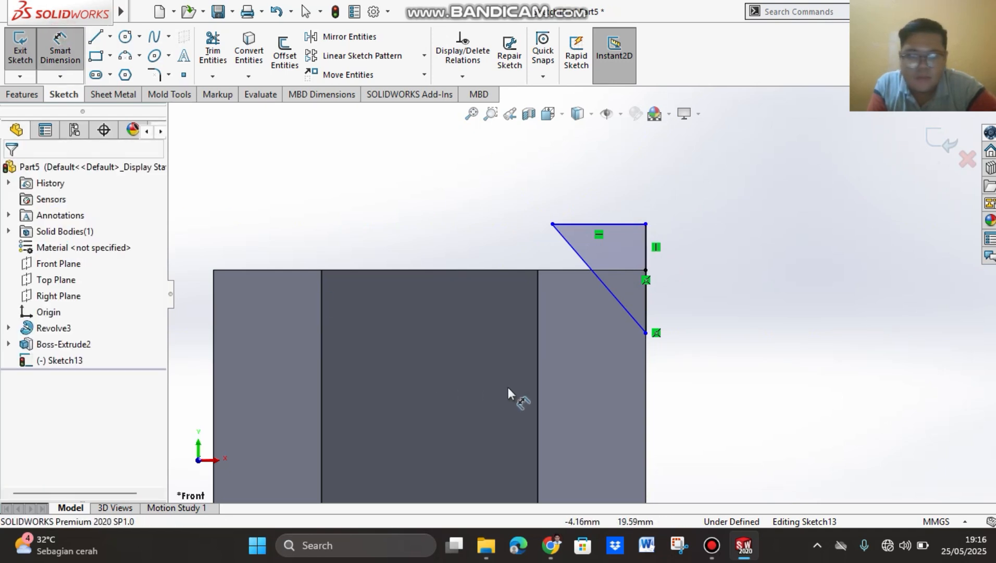
pyautogui.click(646, 270)
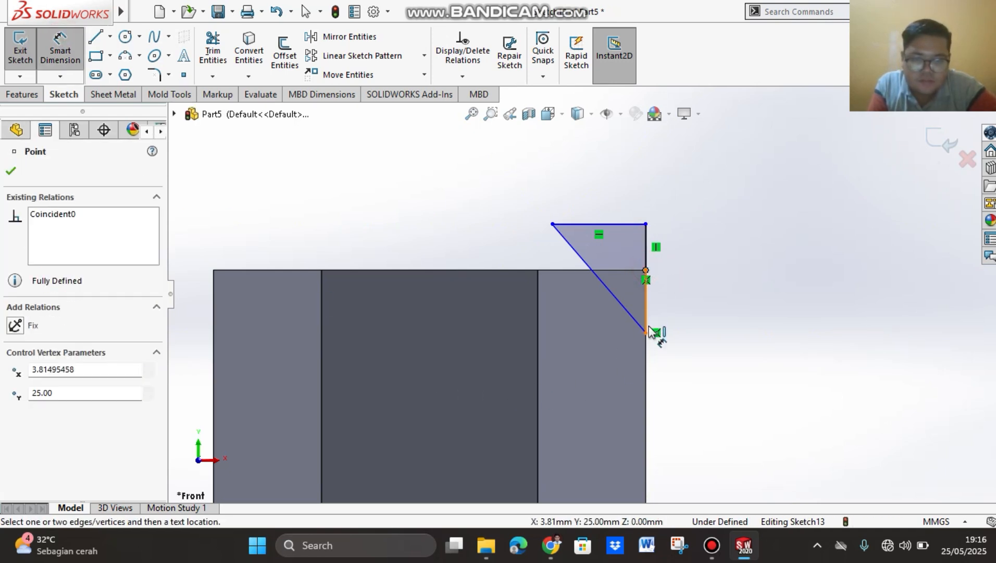
pyautogui.click(646, 333)
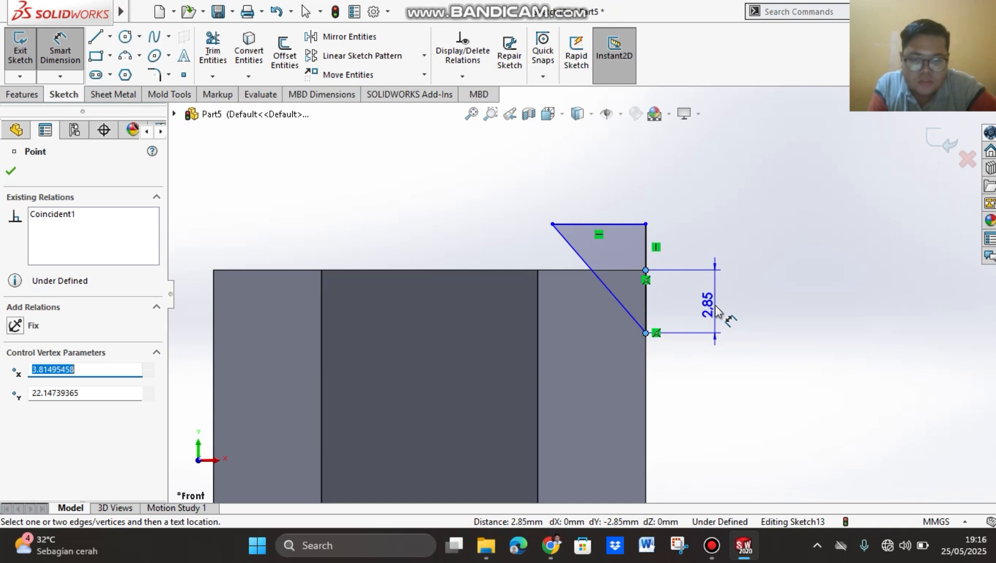
pyautogui.click(717, 312)
pyautogui.write('1')
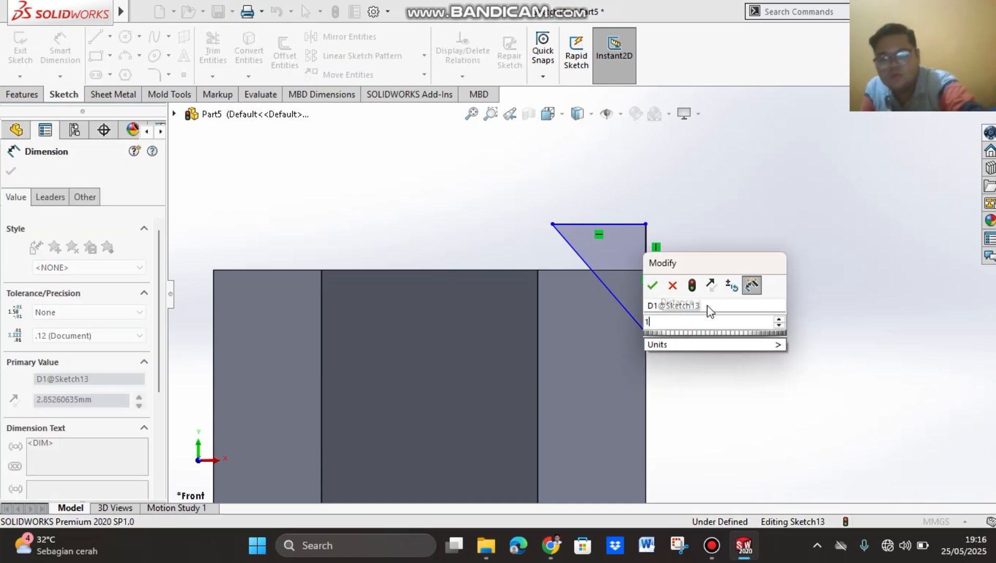
pyautogui.press('Return')
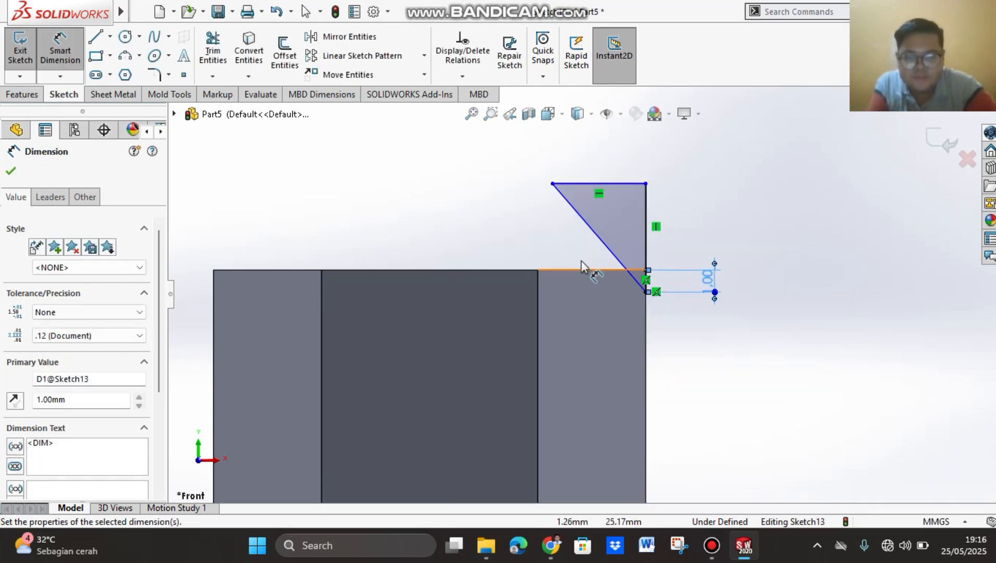
# Step: Dimension the angle between the head's top edge and the triangle's slanted line as 30 degrees
pyautogui.click(577, 270)
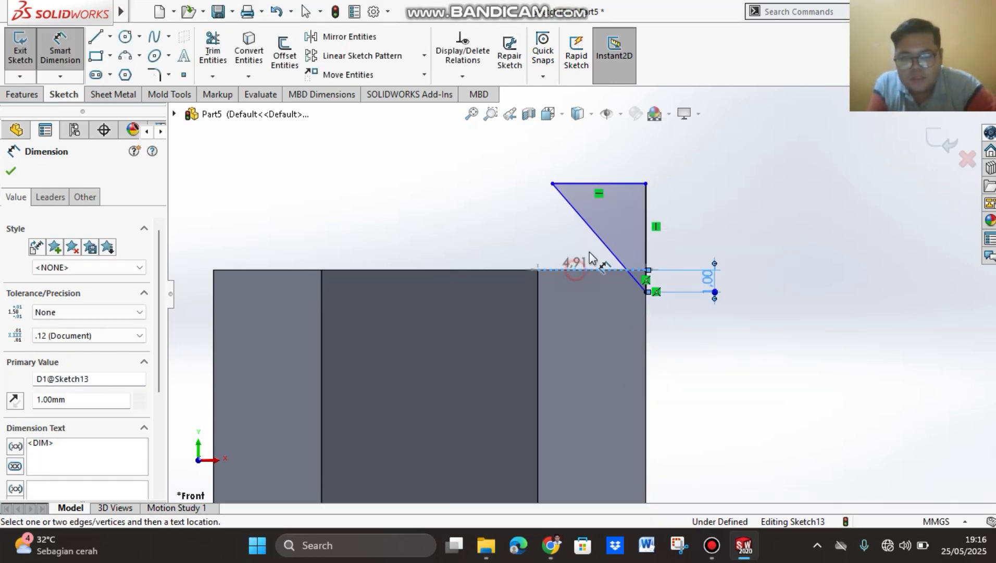
pyautogui.click(594, 230)
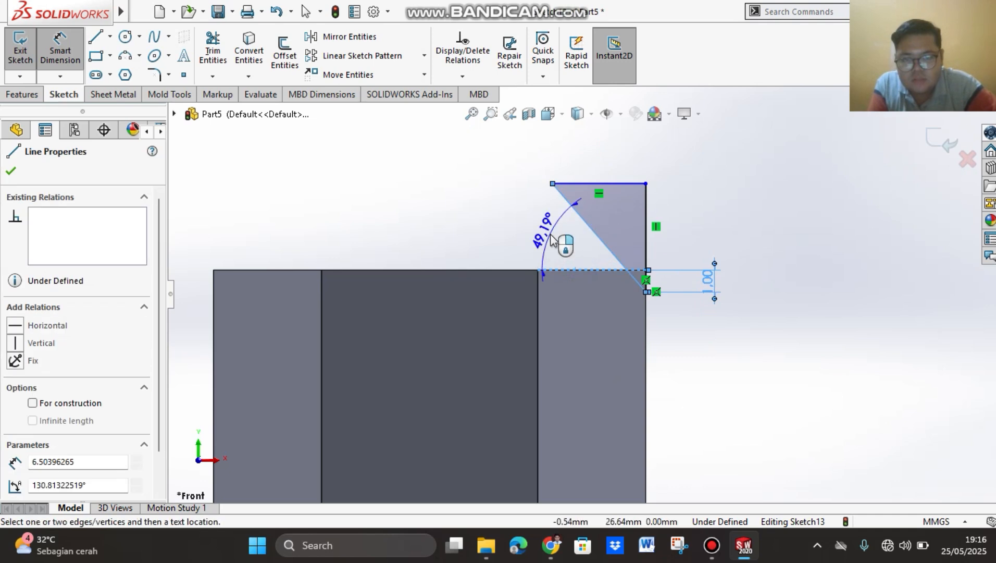
pyautogui.click(553, 240)
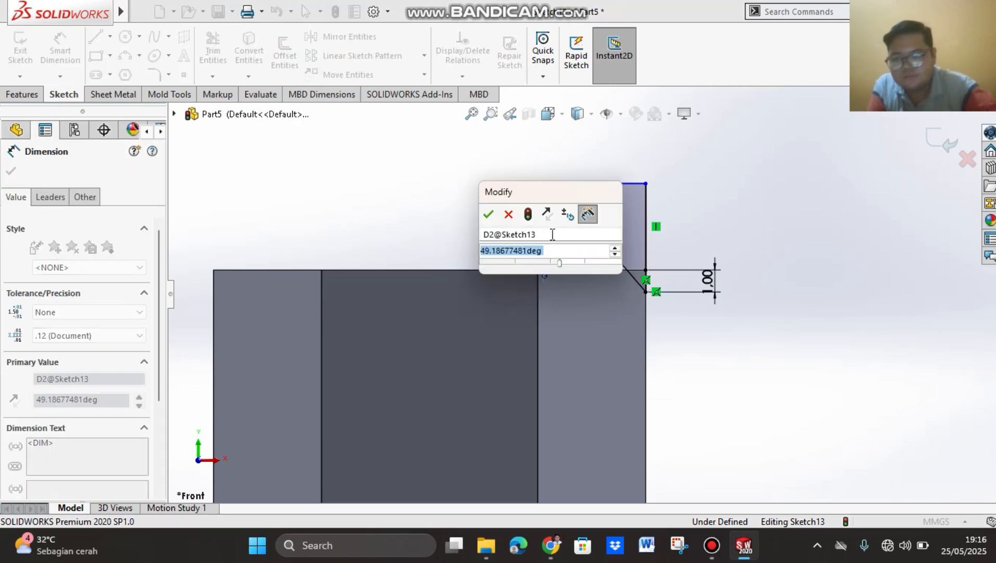
pyautogui.write('30')
pyautogui.press('Return')
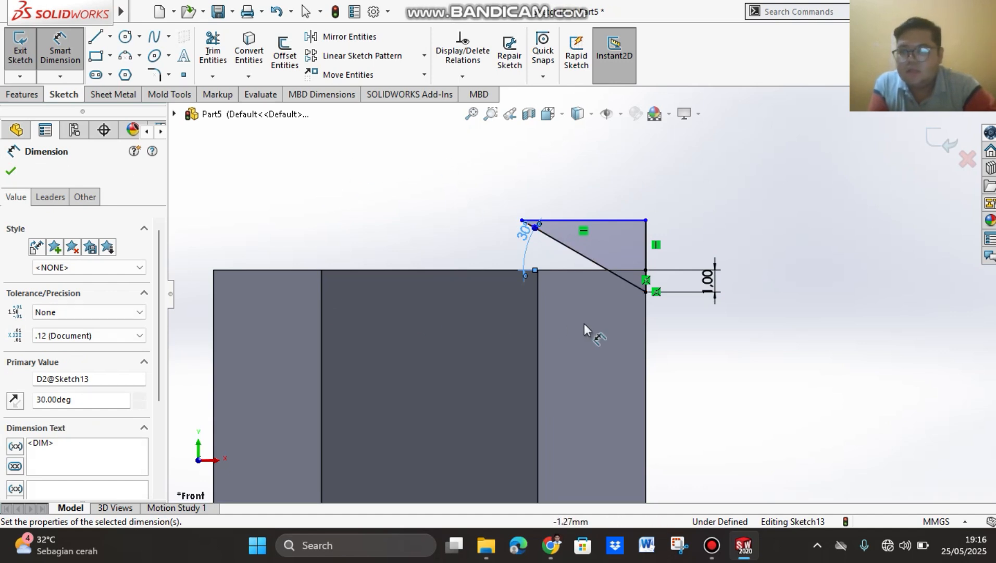
pyautogui.click(11, 171)
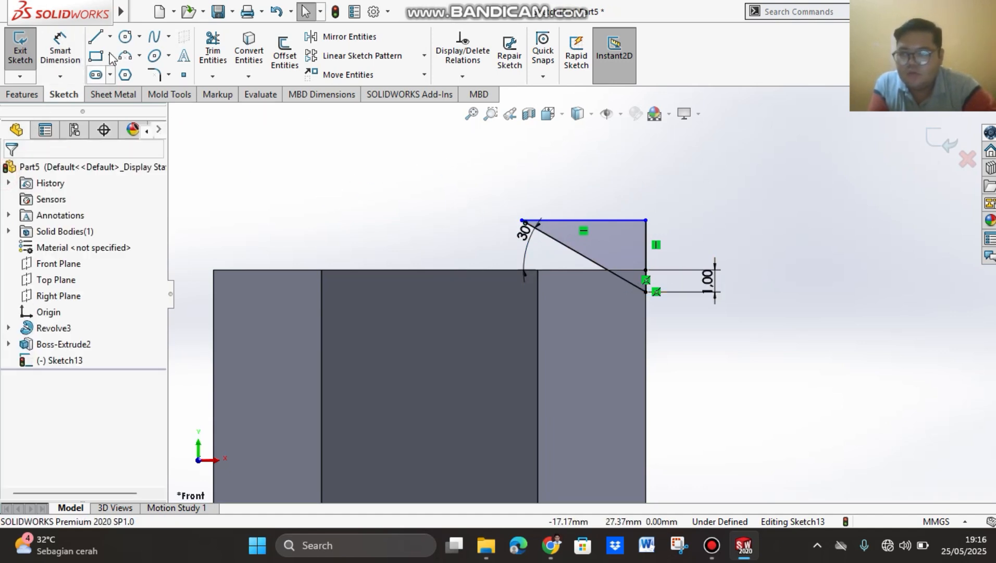
# Step: Draw a vertical centerline through the middle of the head, between its bottom edge's midpoint and a point above the top
pyautogui.scroll(4, 389, 218)
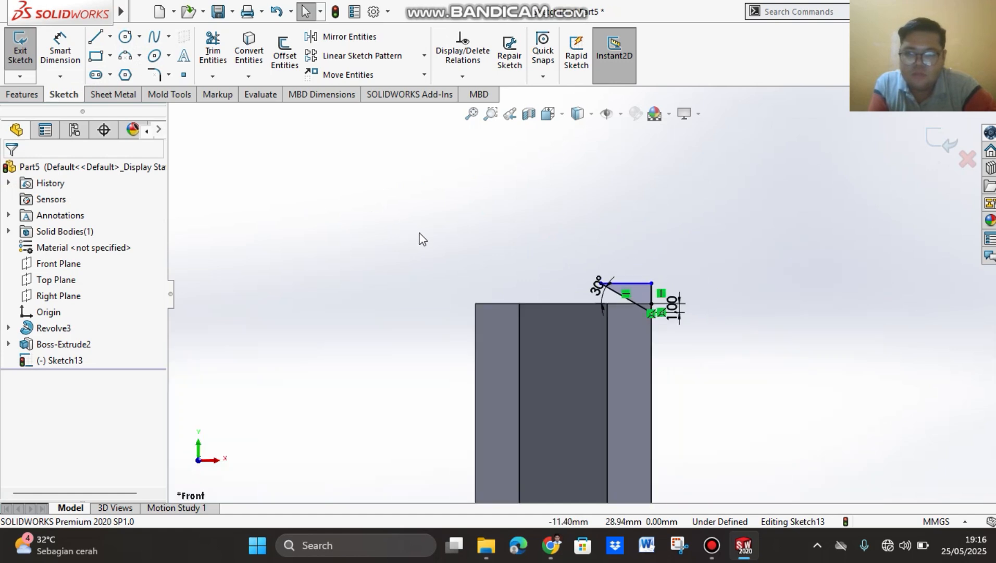
pyautogui.scroll(2, 564, 388)
pyautogui.scroll(-4, 638, 273)
pyautogui.scroll(1, 632, 239)
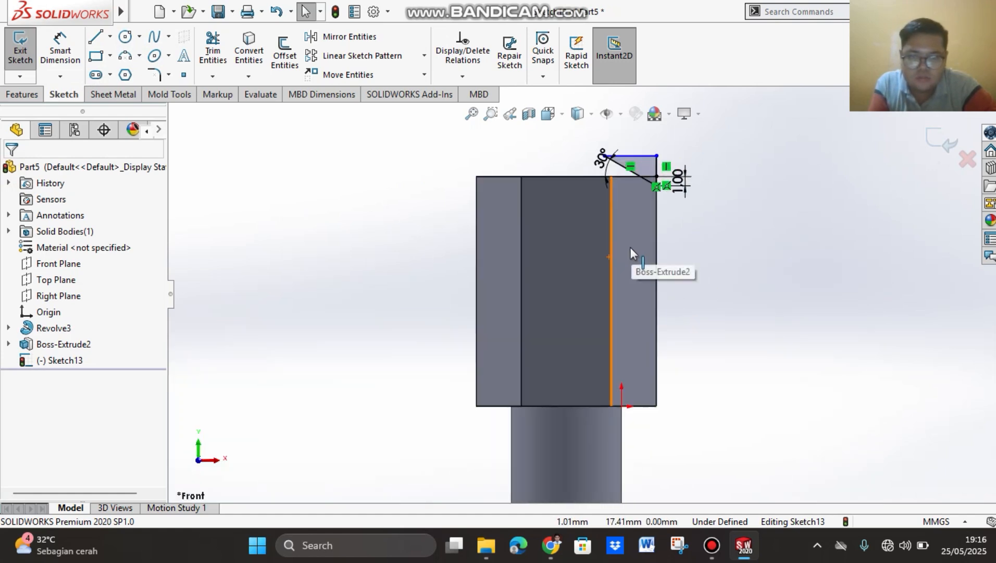
pyautogui.click(104, 39)
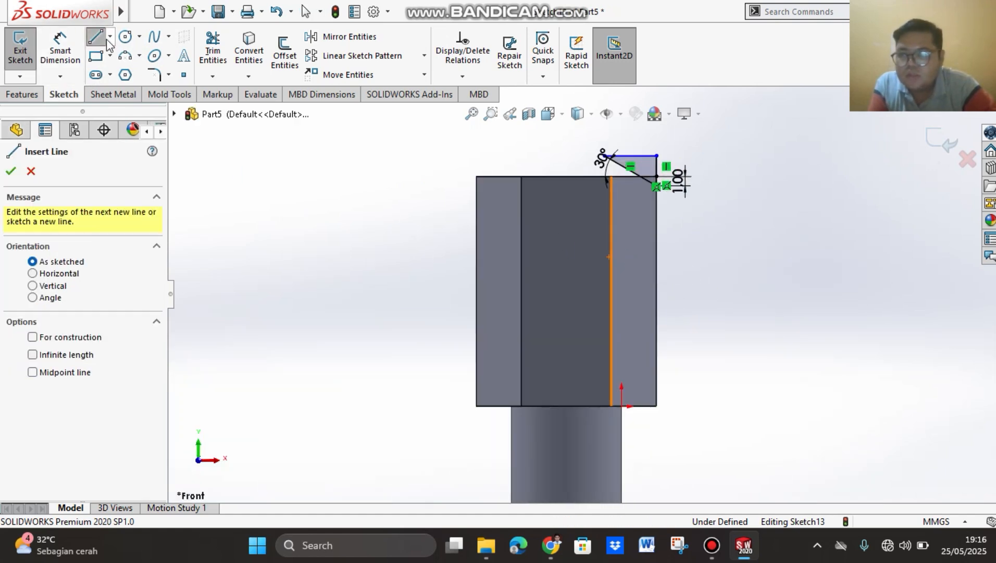
pyautogui.click(110, 36)
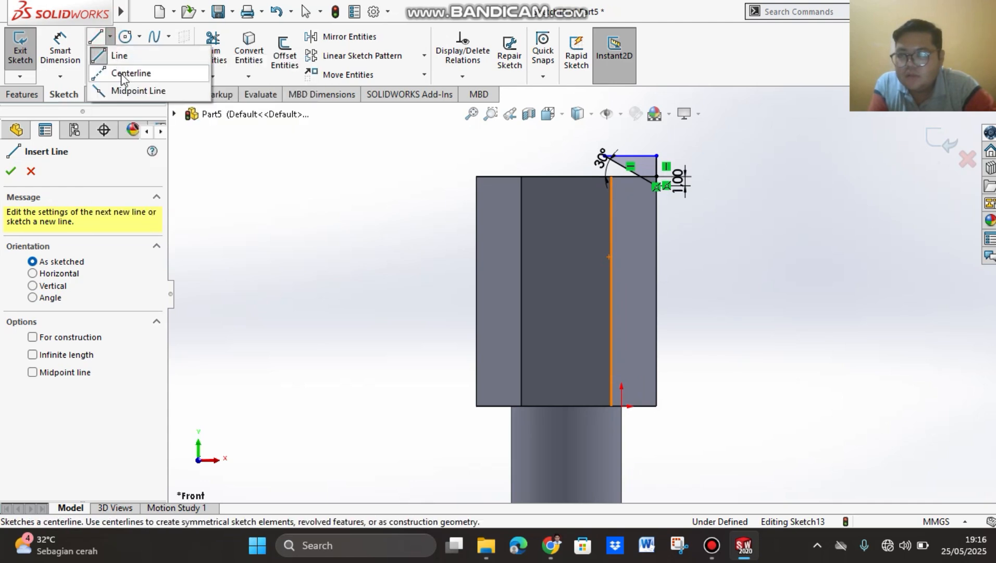
pyautogui.click(121, 76)
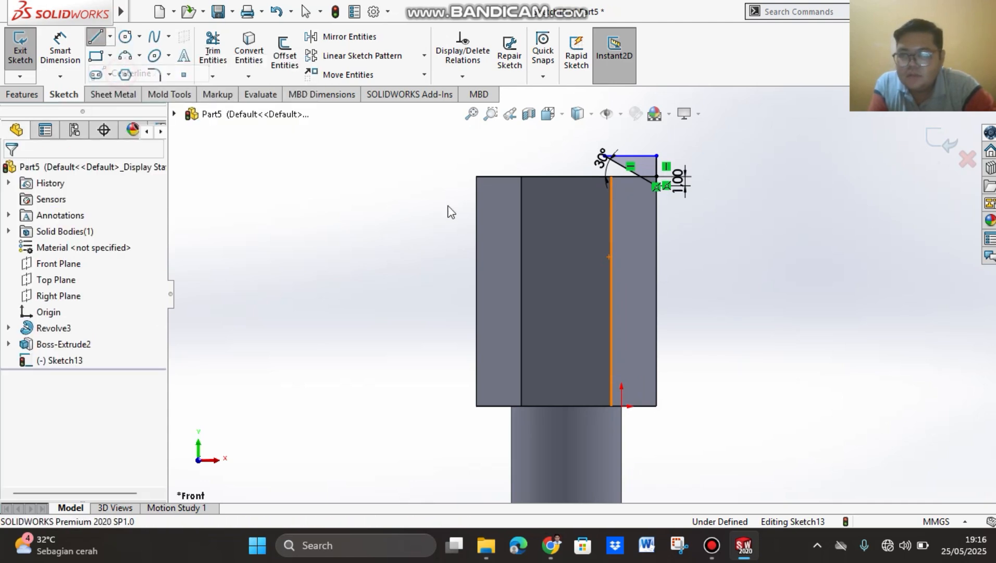
pyautogui.click(566, 406)
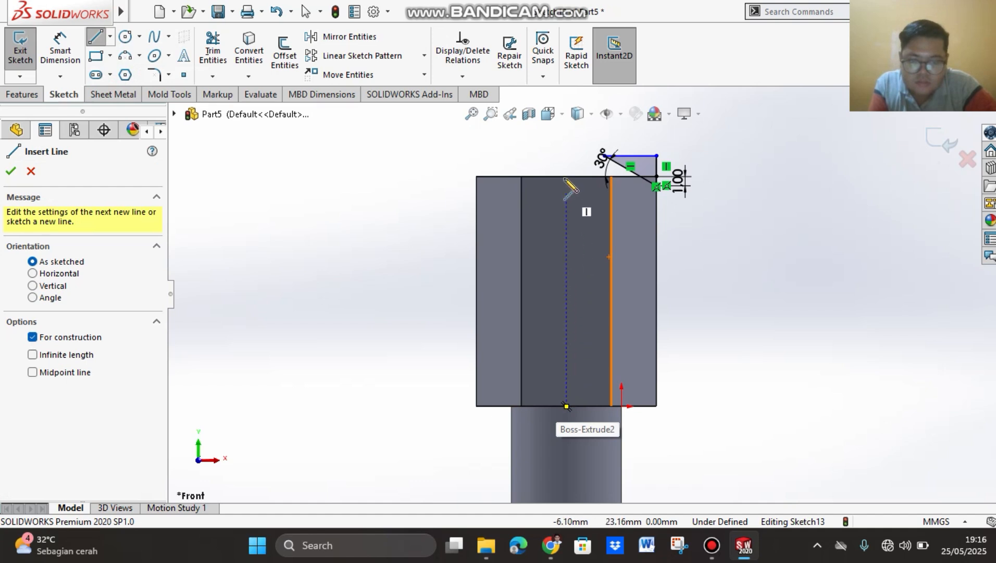
pyautogui.click(565, 128)
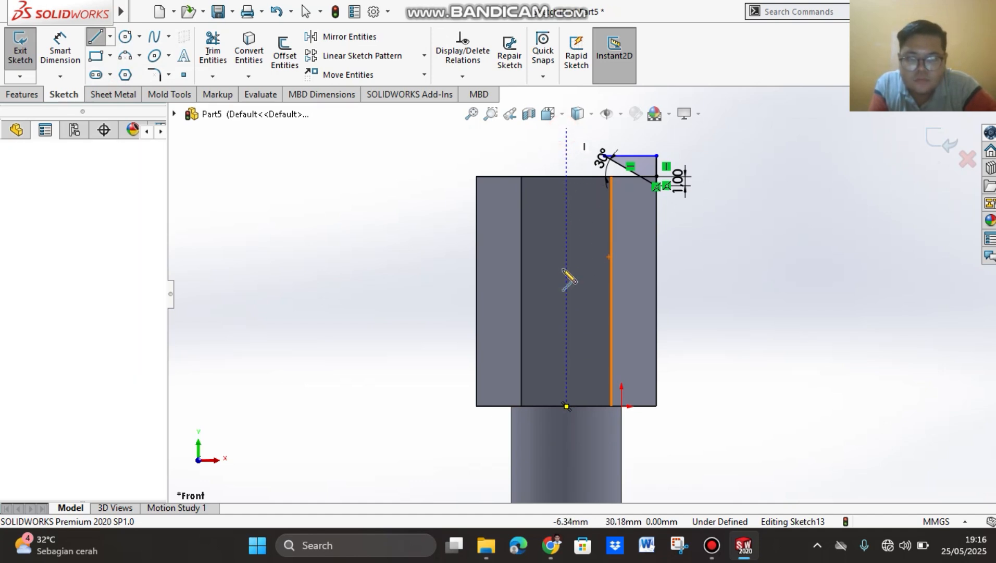
pyautogui.click(566, 406)
pyautogui.press('Escape')
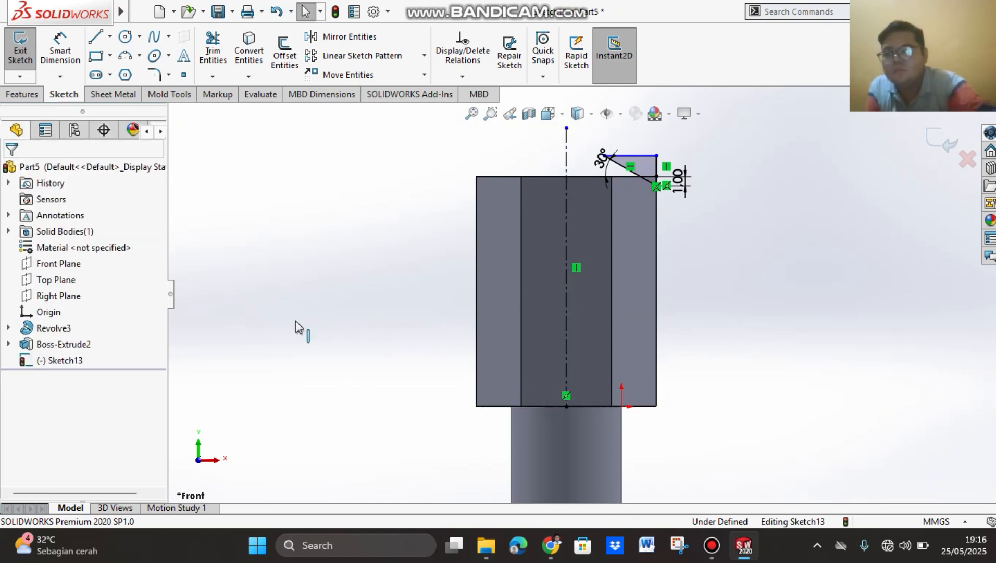
# Step: Make a Revolved Cut of the triangular profile through 360 degrees, Blind, around the centerline to chamfer the head's top corners
pyautogui.click(23, 96)
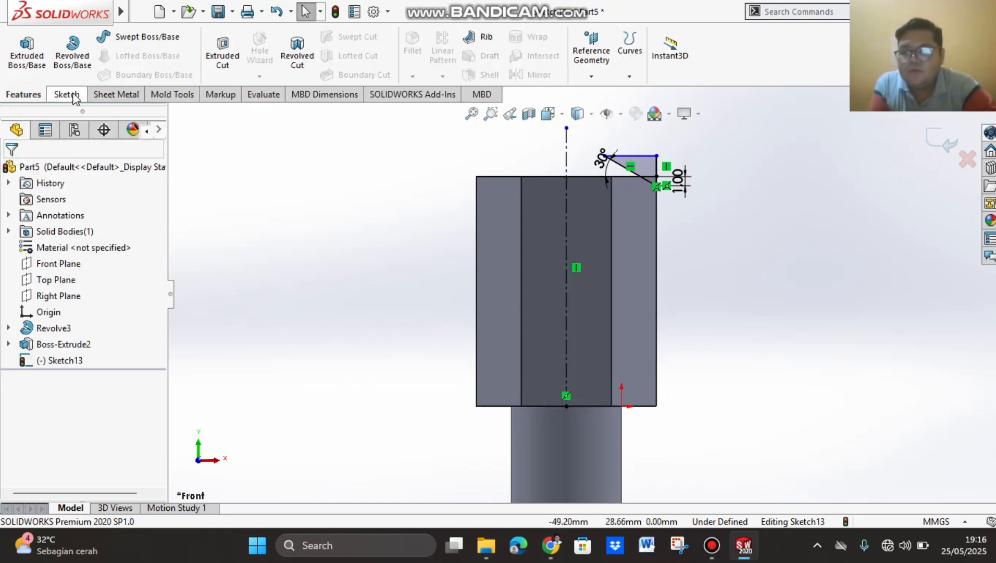
pyautogui.click(304, 69)
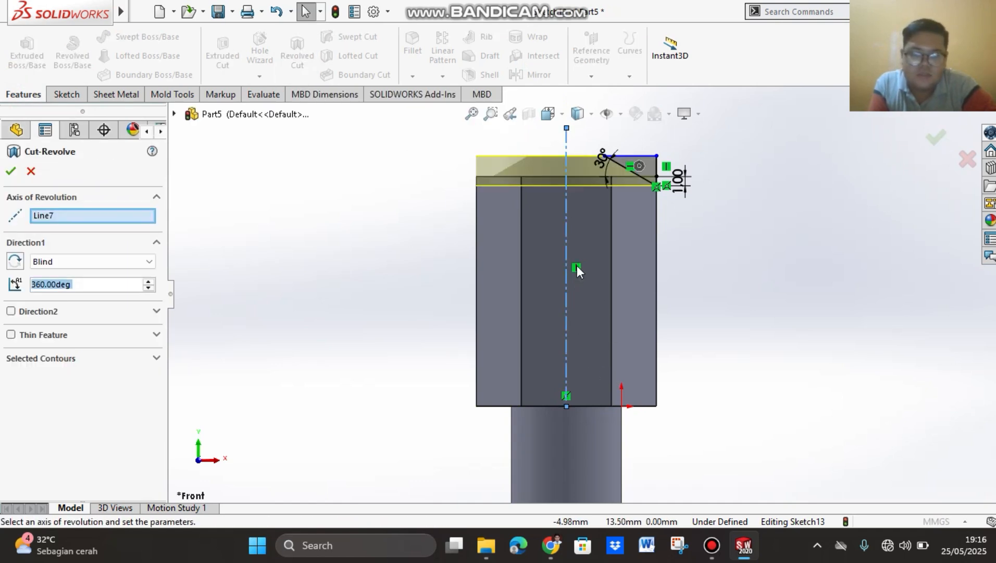
pyautogui.scroll(1, 664, 176)
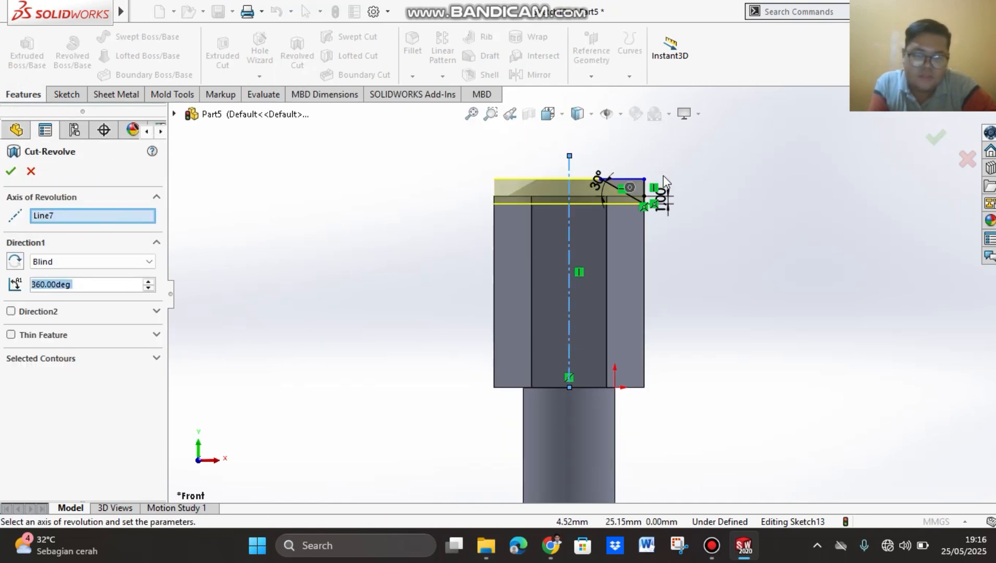
pyautogui.scroll(1, 664, 176)
pyautogui.scroll(-1, 644, 178)
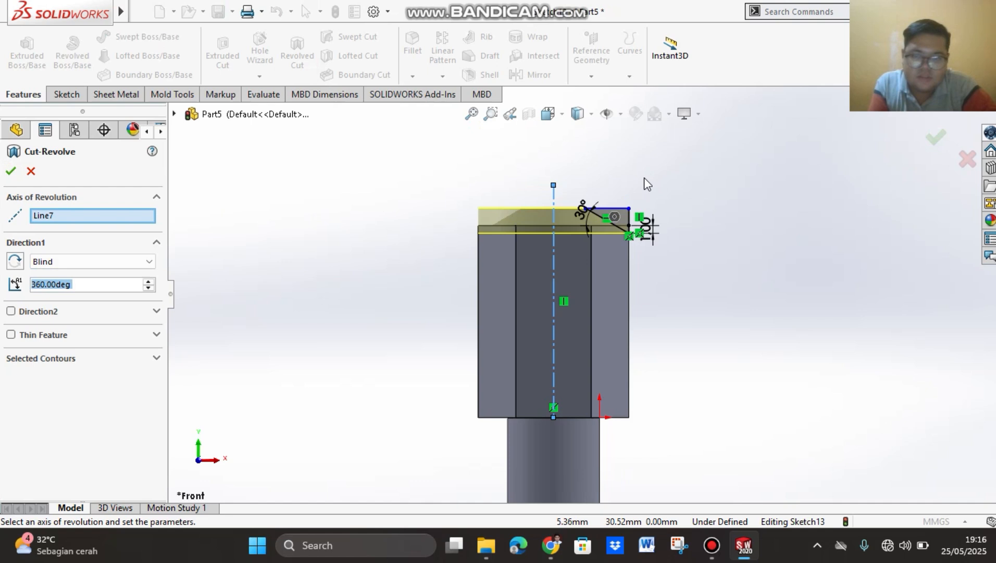
pyautogui.click(10, 171)
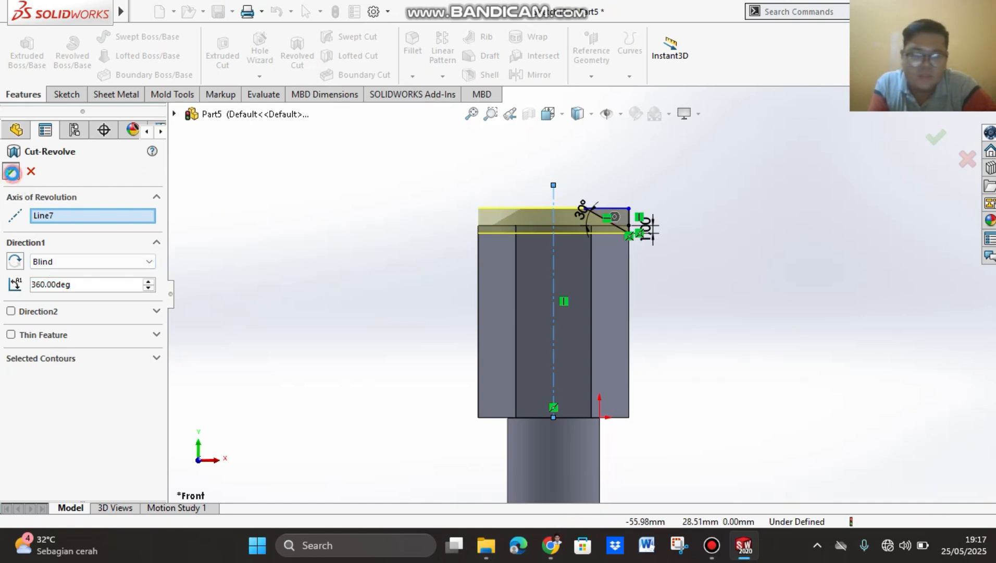
# Step: Examine the chamfered hexagonal head and the full length of the rod down to its pointed tip
pyautogui.moveTo(645, 182); pyautogui.dragTo(618, 175, button='middle')
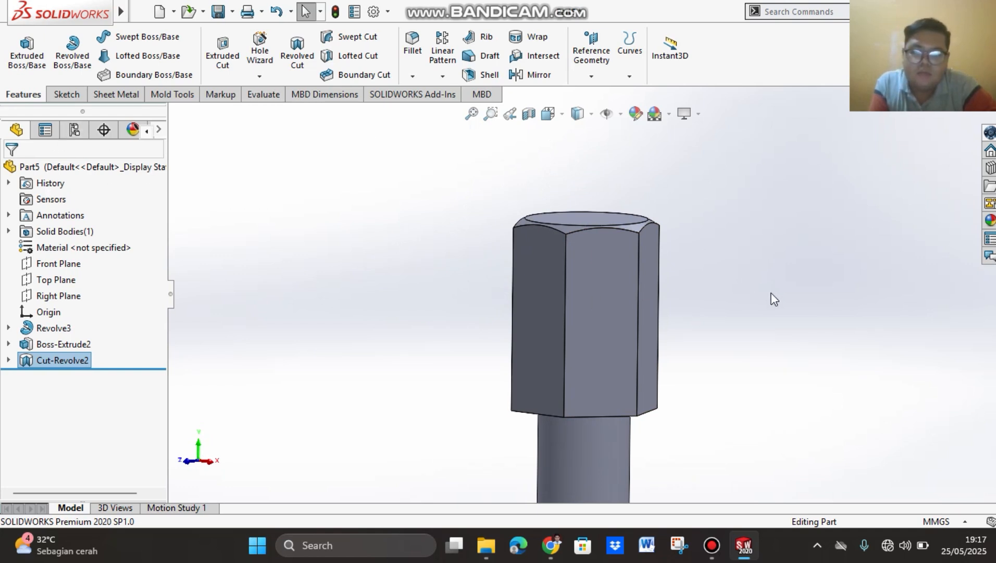
pyautogui.scroll(2, 685, 400)
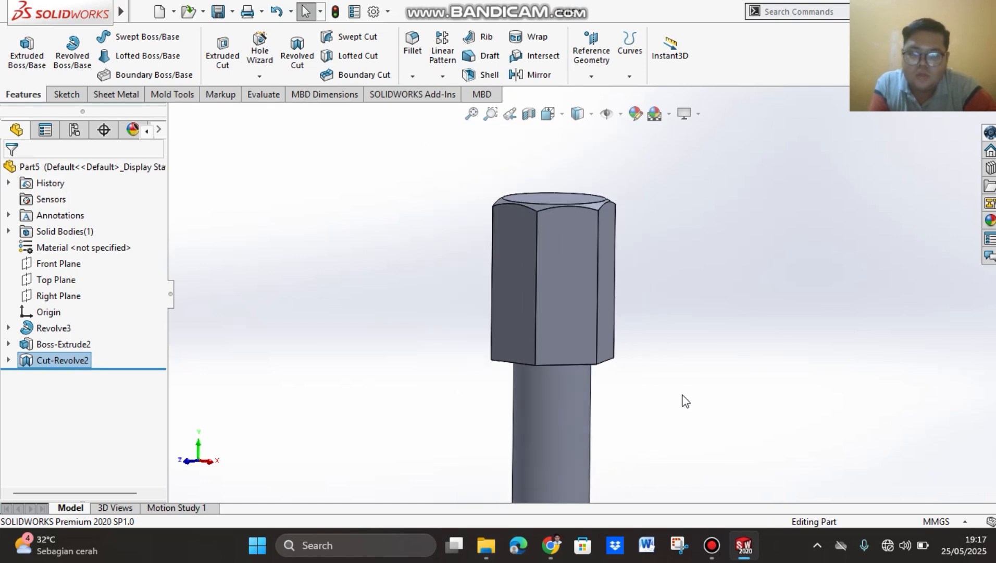
pyautogui.scroll(2, 645, 459)
pyautogui.scroll(2, 577, 347)
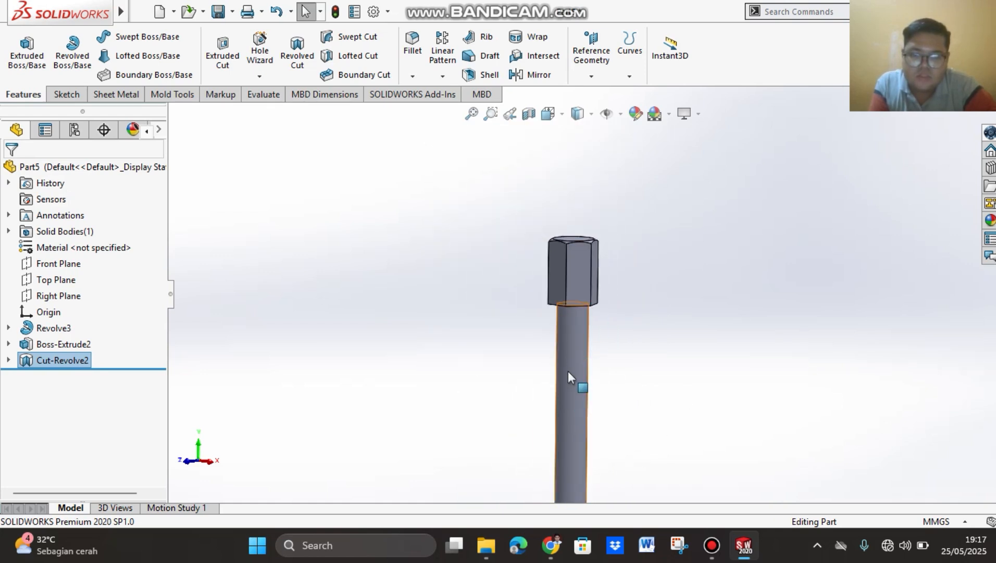
pyautogui.scroll(-3, 752, 317)
pyautogui.scroll(4, 701, 370)
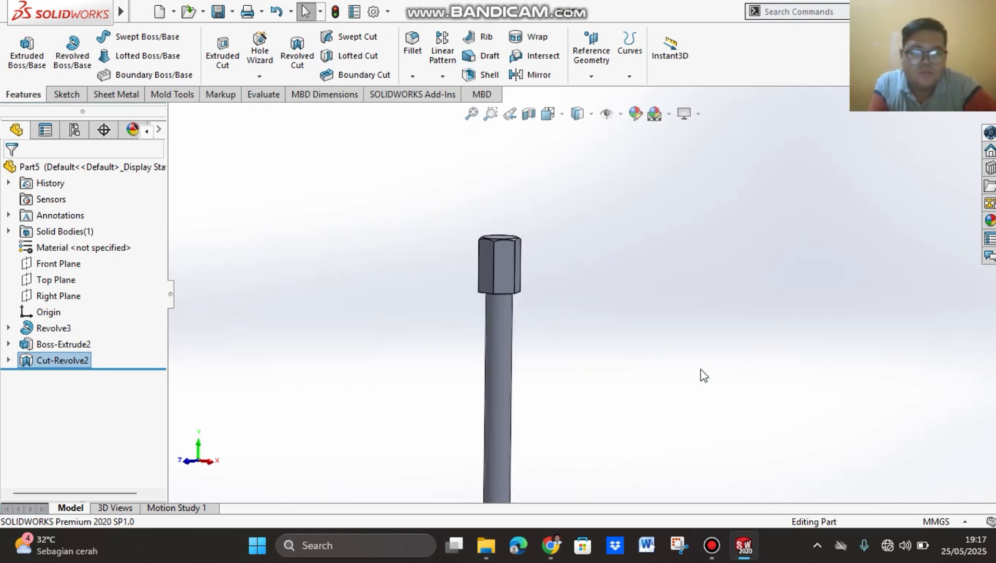
pyautogui.scroll(2, 596, 498)
pyautogui.scroll(-2, 574, 362)
pyautogui.scroll(3, 466, 352)
pyautogui.scroll(-3, 527, 301)
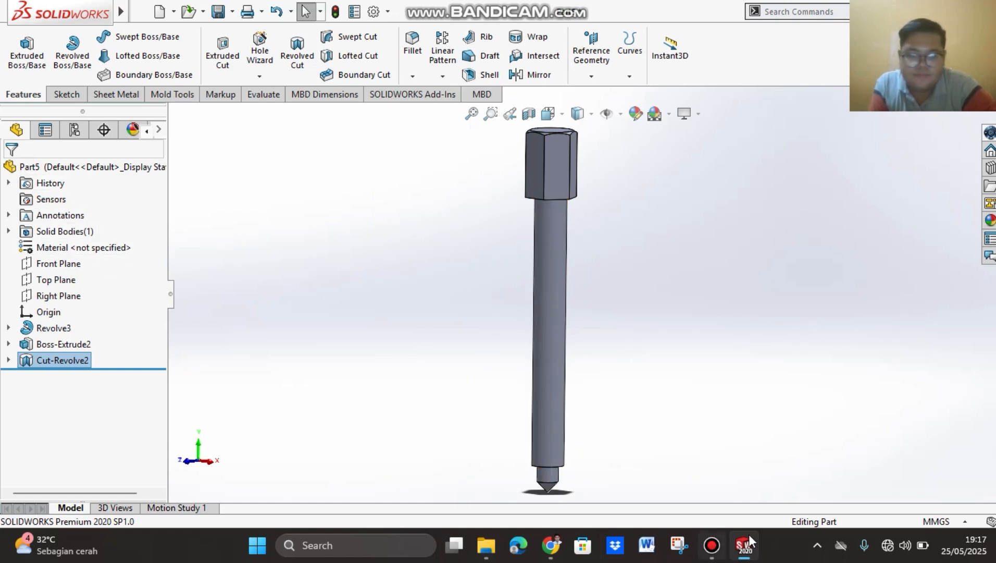
pyautogui.click(712, 545)
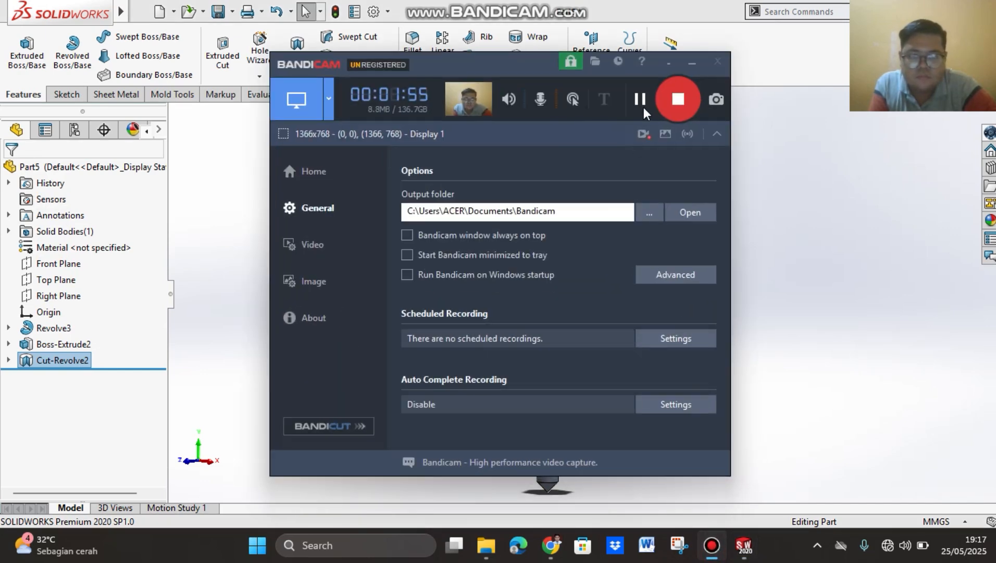
pyautogui.click(692, 62)
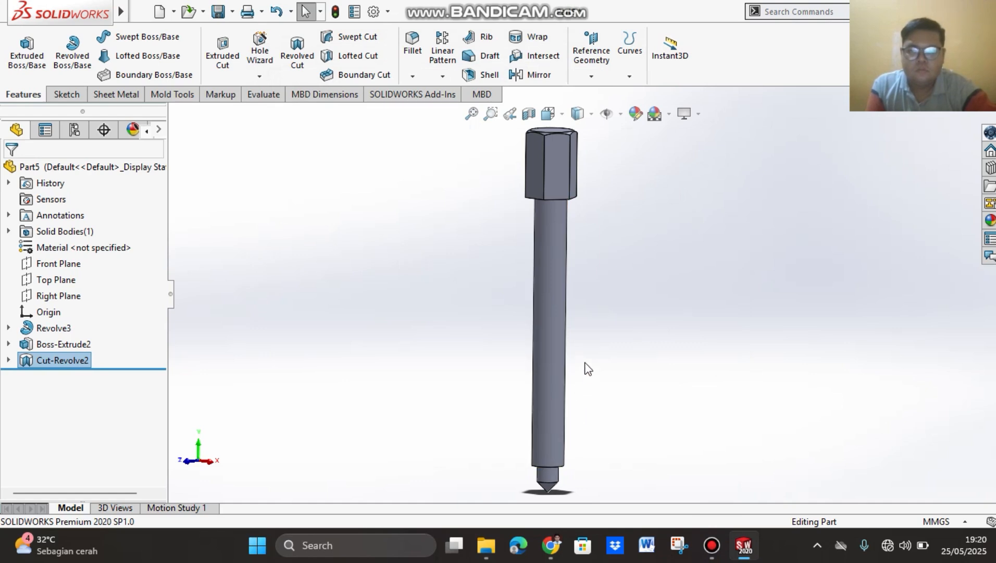
pyautogui.scroll(1, 579, 369)
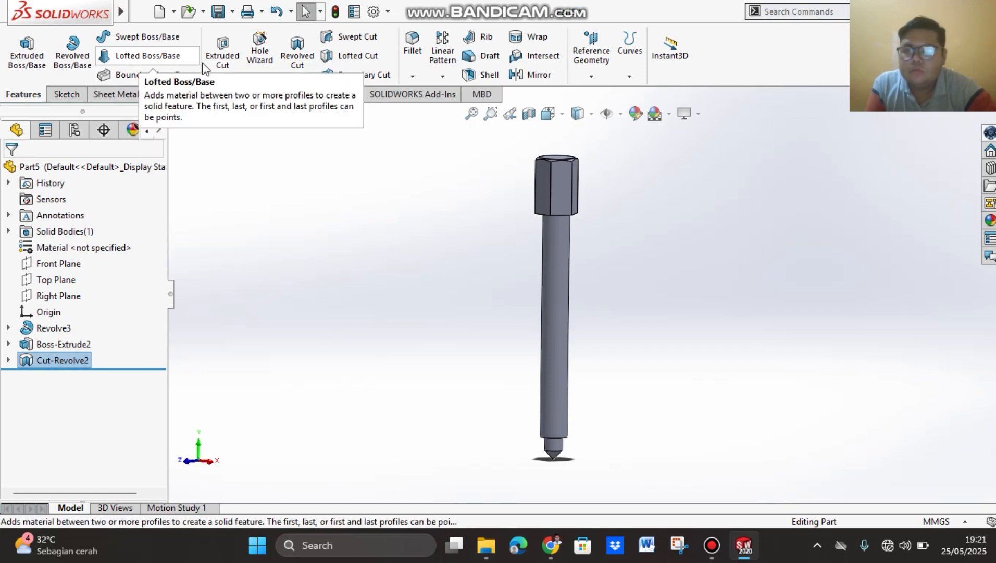
# Step: Start a Thread on the rod's shank, located at the lower circular edge of the shoulder above the tip
pyautogui.click(261, 77)
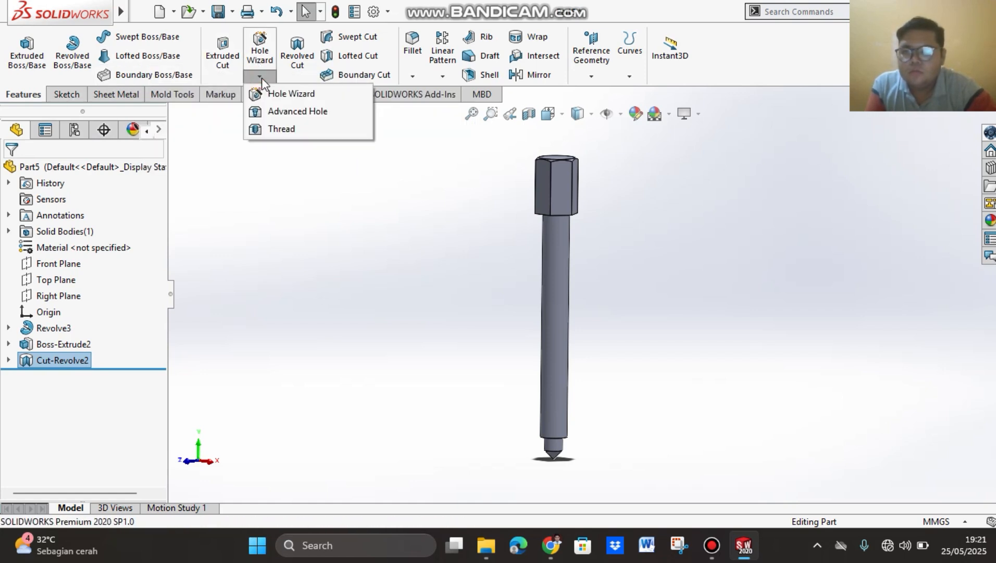
pyautogui.click(287, 131)
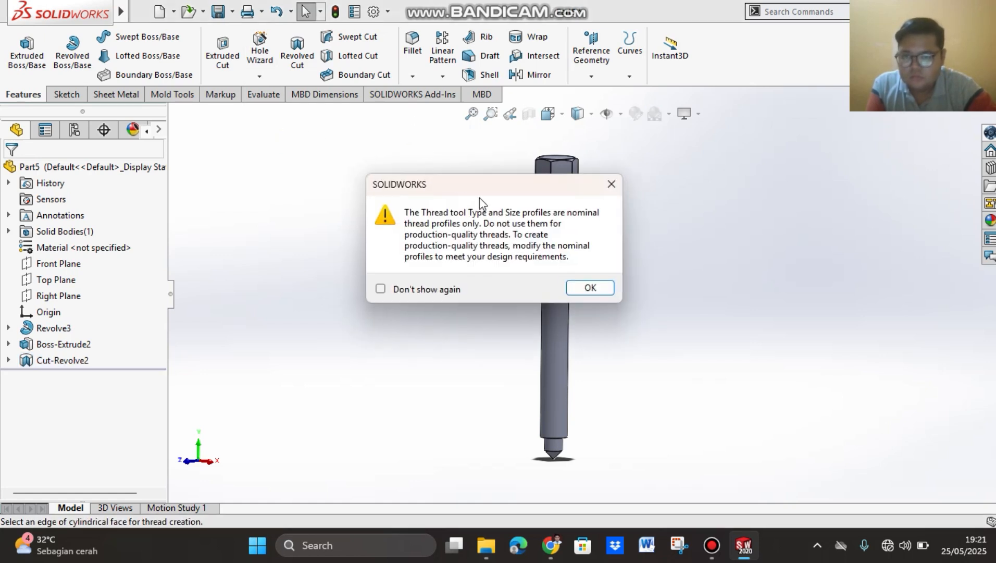
pyautogui.click(589, 289)
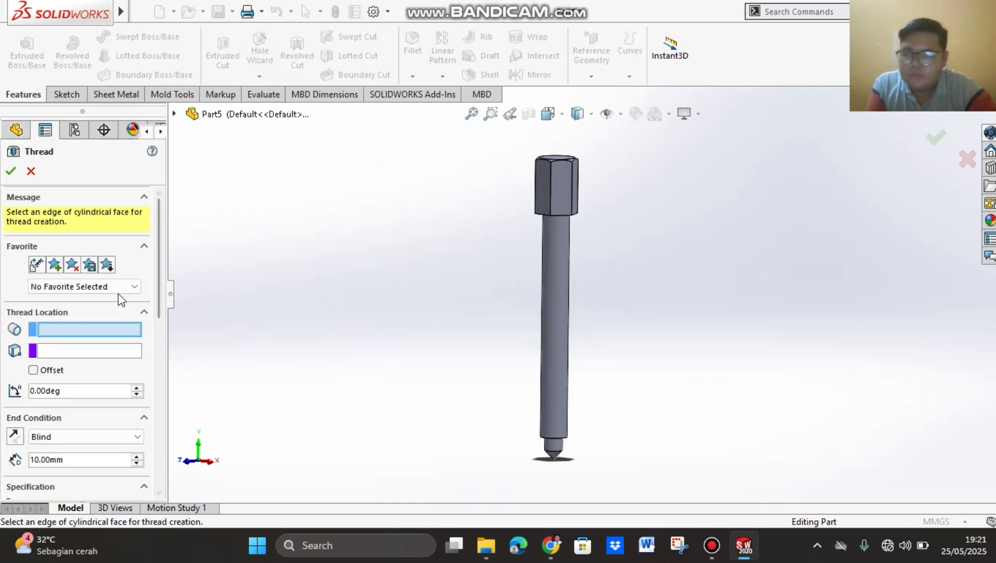
pyautogui.moveTo(620, 300); pyautogui.dragTo(594, 365, button='middle')
pyautogui.scroll(-6, 597, 371)
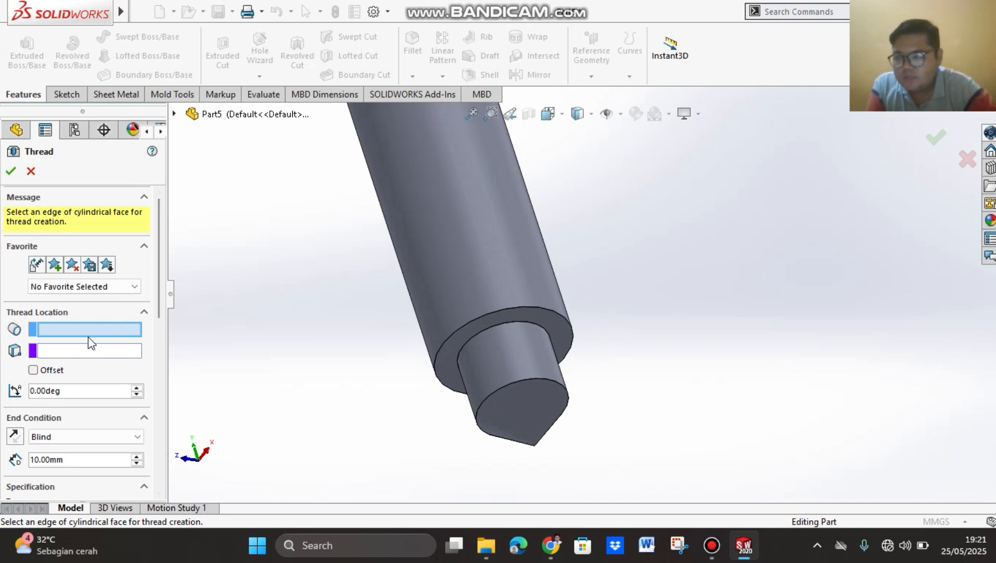
pyautogui.click(530, 307)
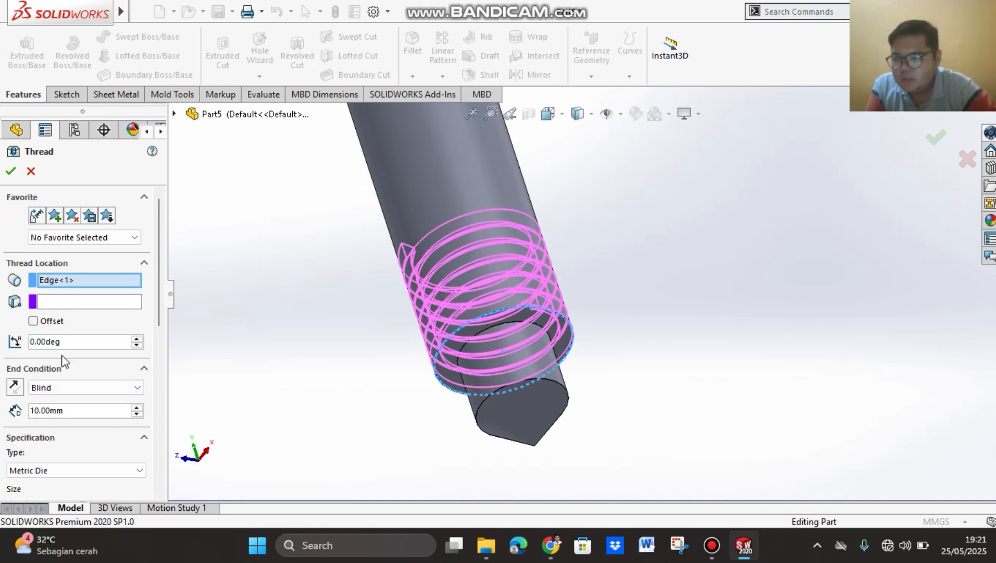
# Step: Set the thread's Blind depth to 100 mm
pyautogui.click(76, 410)
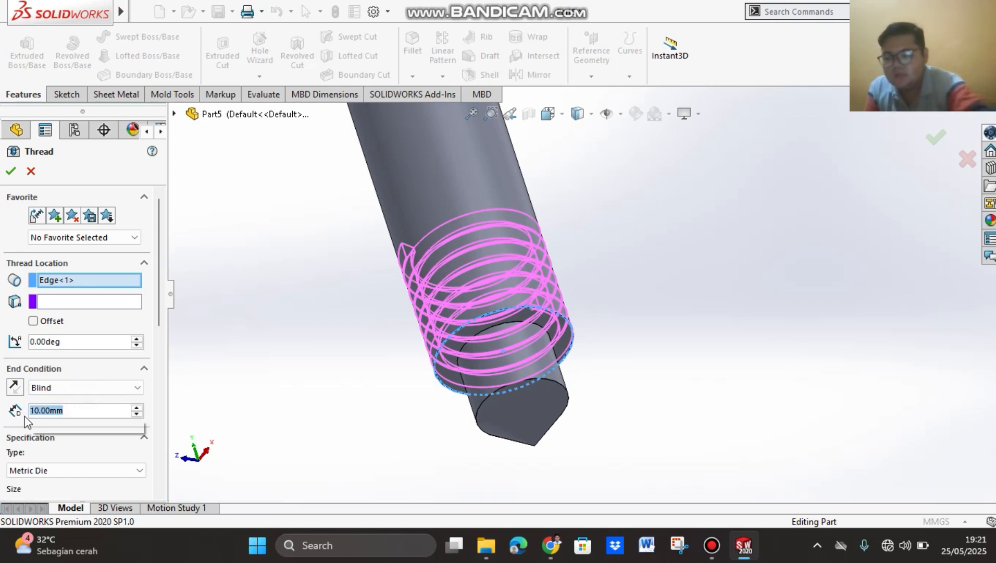
pyautogui.write('100')
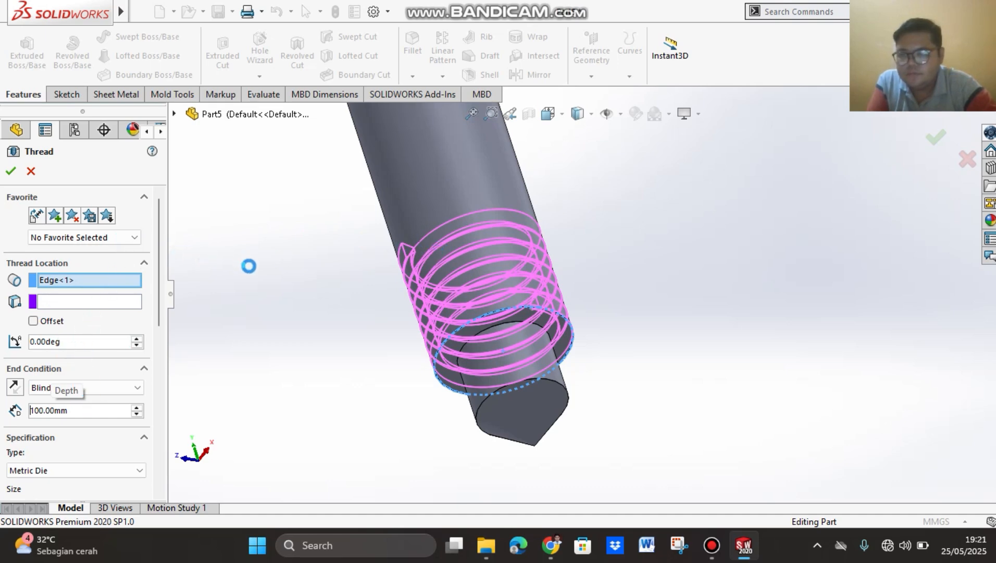
pyautogui.scroll(-1, 251, 270)
pyautogui.scroll(6, 262, 269)
pyautogui.scroll(2, 558, 182)
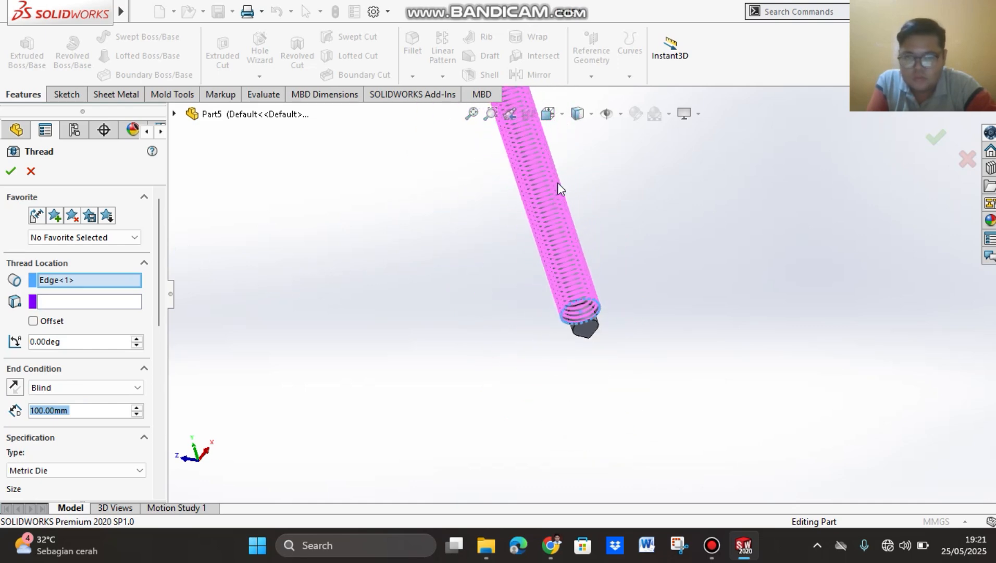
pyautogui.scroll(1, 558, 182)
pyautogui.scroll(-3, 572, 169)
pyautogui.scroll(1, 568, 325)
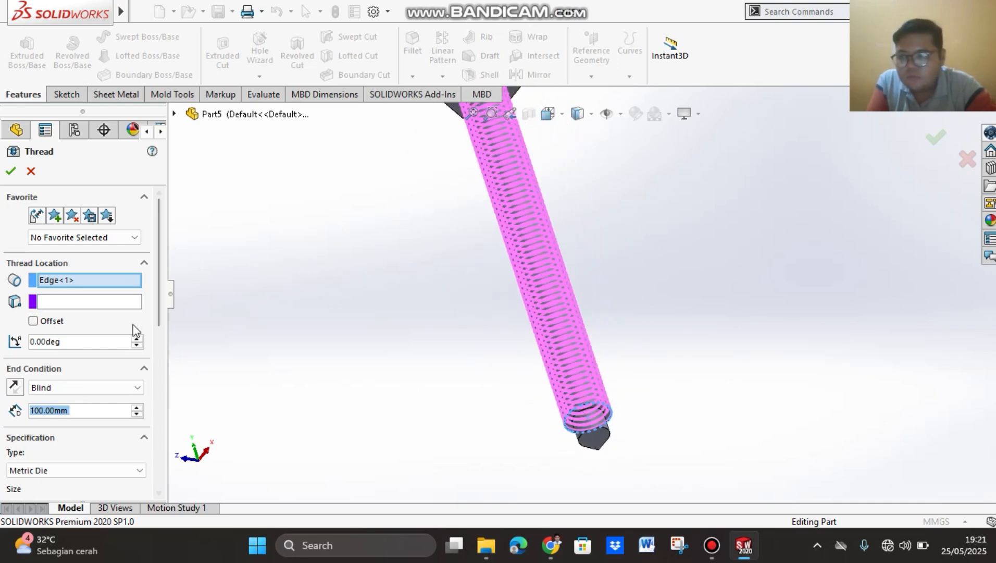
# Step: Set the ring-shaped shoulder face above the pointed tip as the thread's start location
pyautogui.click(89, 303)
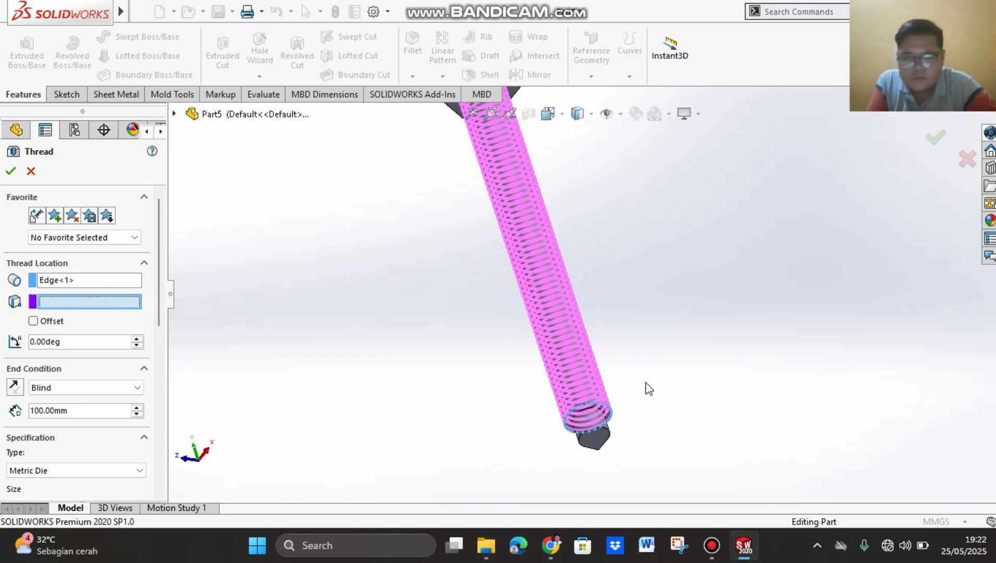
pyautogui.scroll(-7, 625, 399)
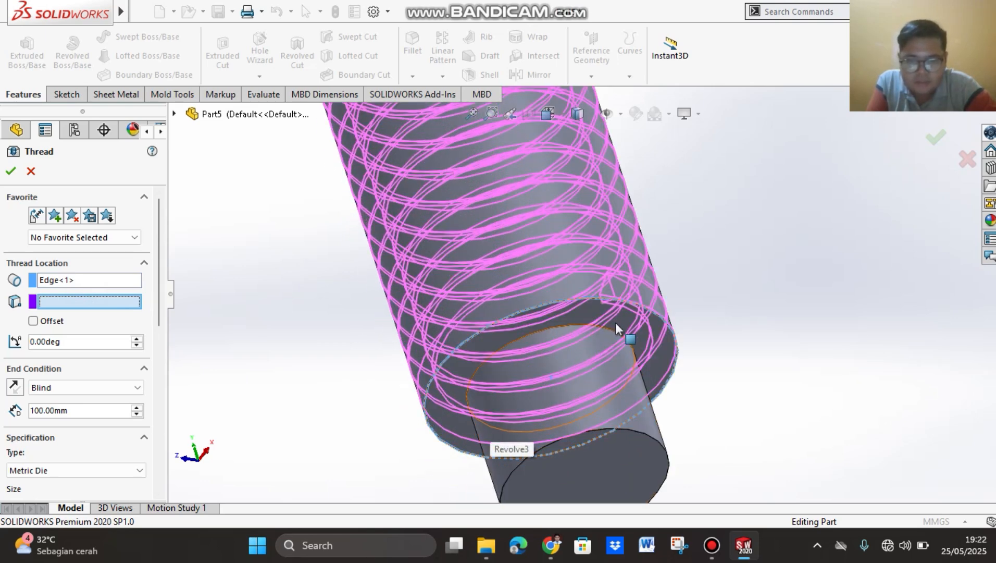
pyautogui.scroll(-6, 669, 356)
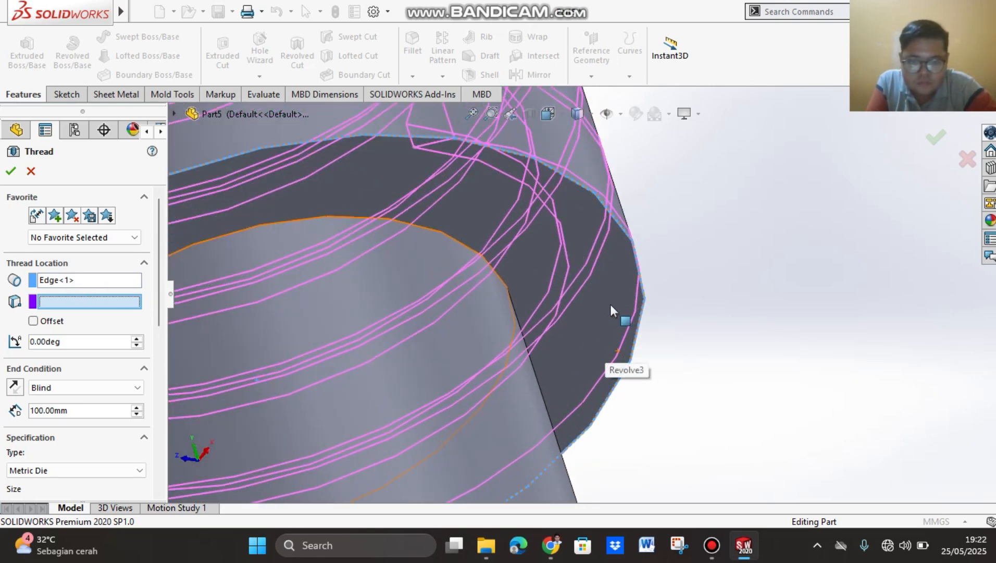
pyautogui.click(582, 319)
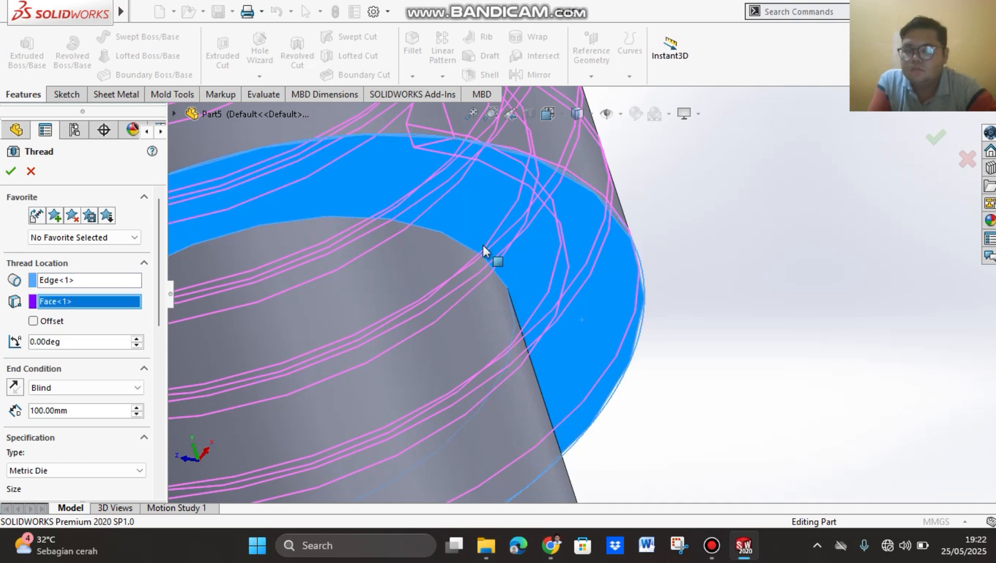
pyautogui.scroll(-1, 483, 246)
pyautogui.scroll(-3, 533, 253)
pyautogui.scroll(6, 533, 252)
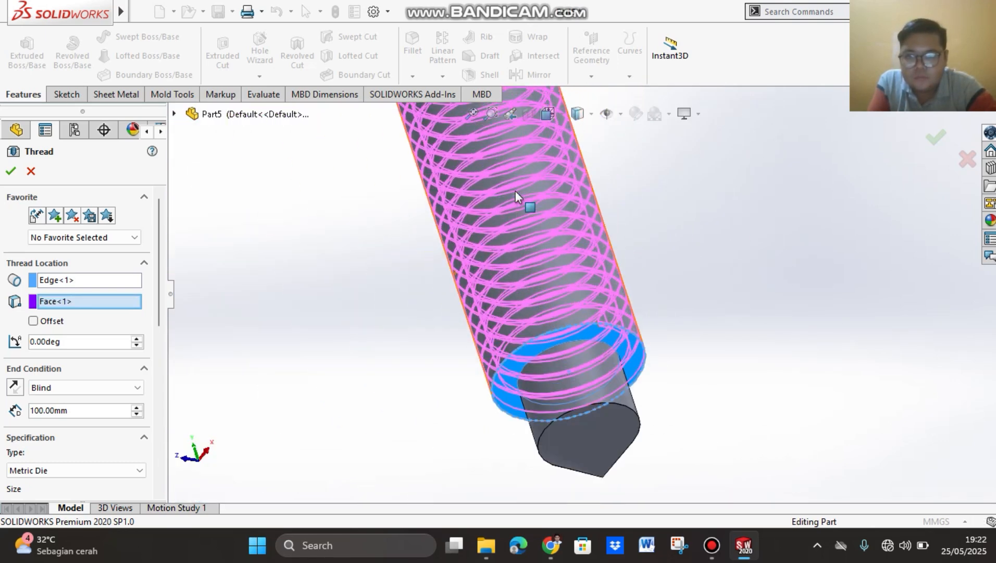
pyautogui.scroll(-2, 516, 218)
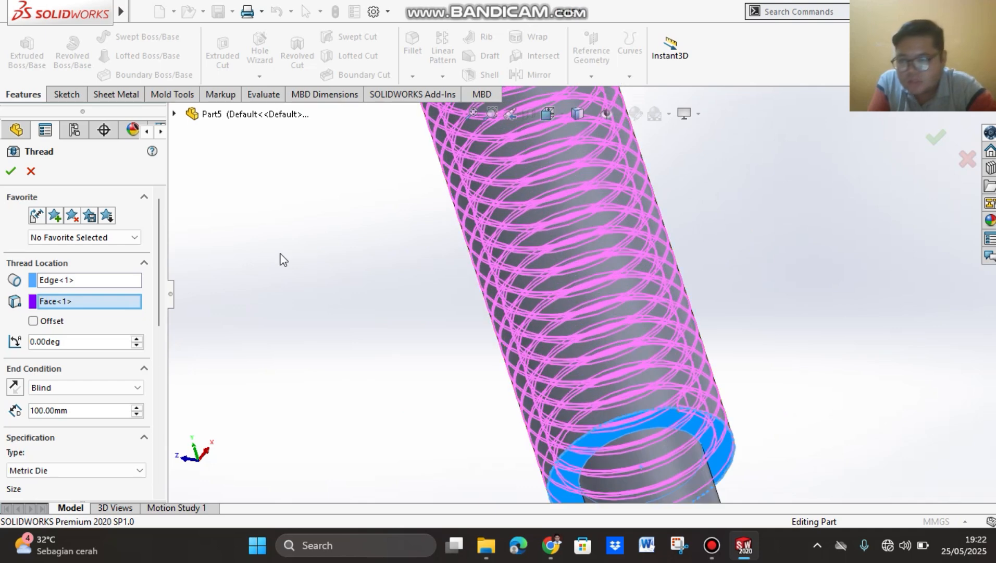
# Step: Enable the thread's start offset and set its distance to 1.8 mm
pyautogui.click(33, 321)
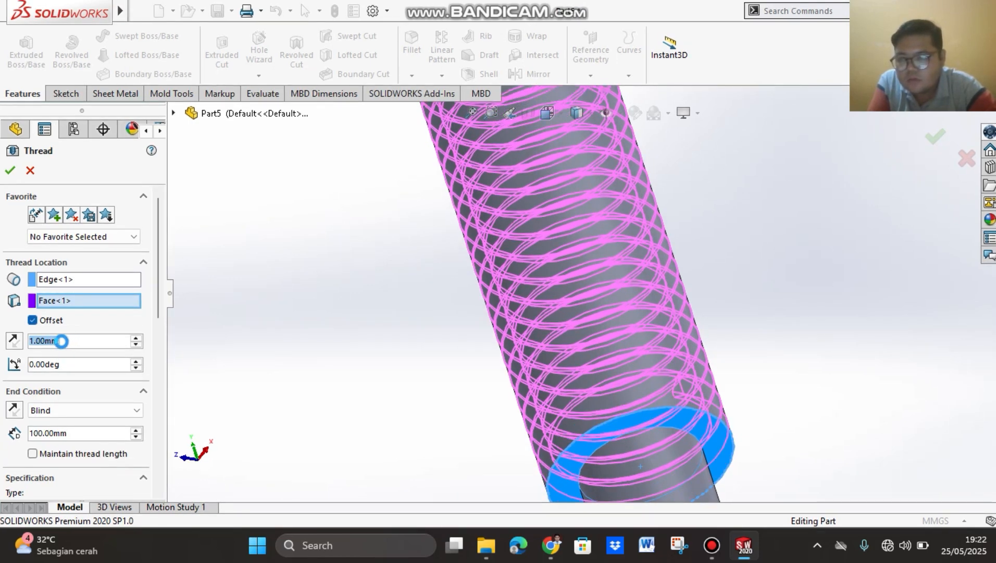
pyautogui.click(65, 343)
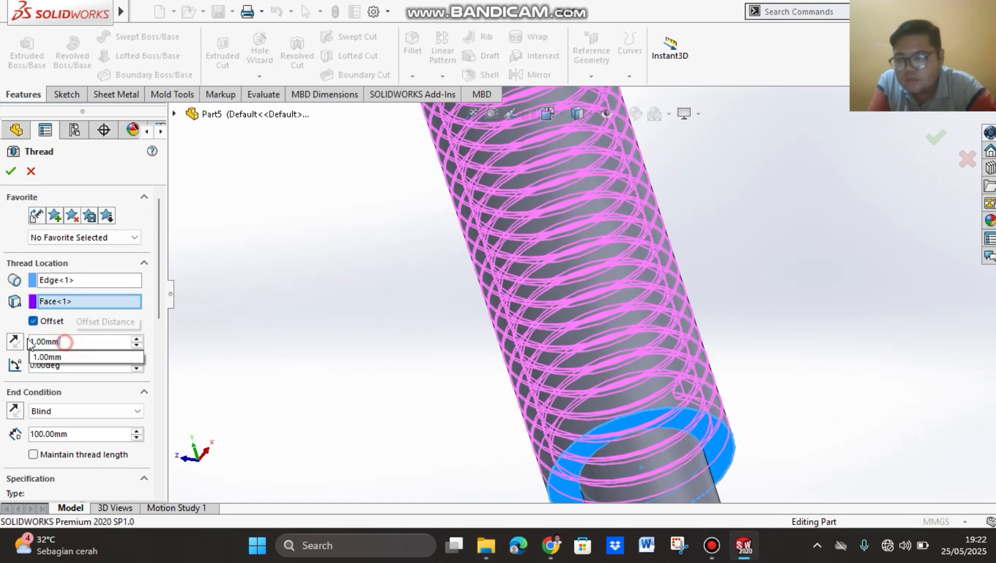
pyautogui.moveTo(64, 342); pyautogui.dragTo(28, 339)
pyautogui.write('1')
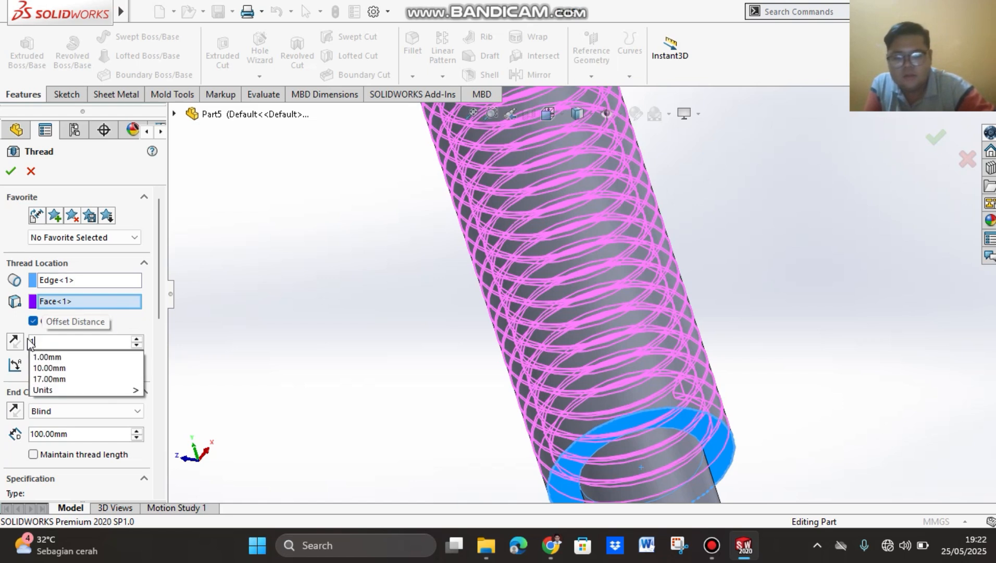
pyautogui.write('.8')
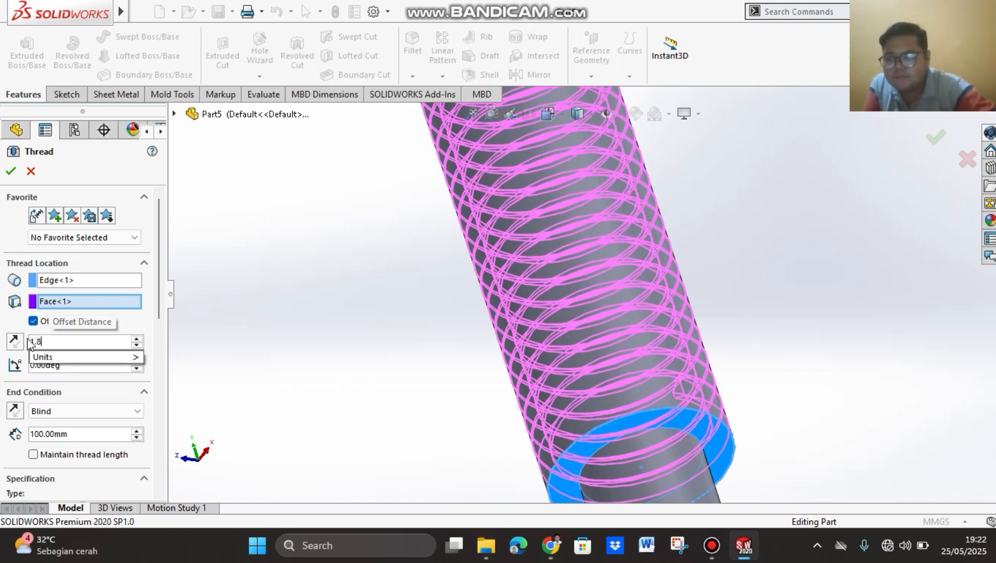
pyautogui.press('Return')
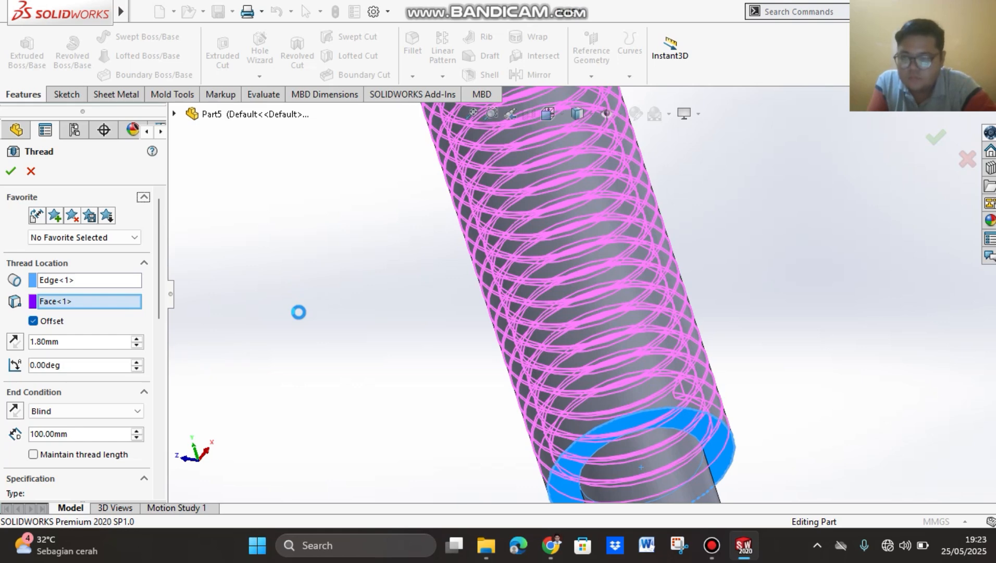
# Step: Reverse the start offset's direction so the thread begins beyond the shoulder face, toward the rod's tip
pyautogui.scroll(-1, 411, 306)
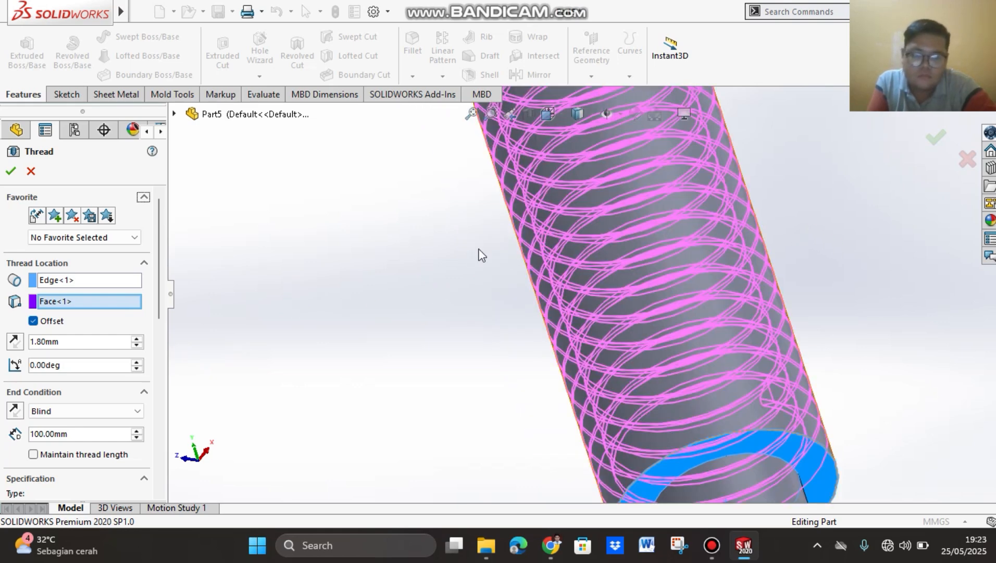
pyautogui.click(15, 343)
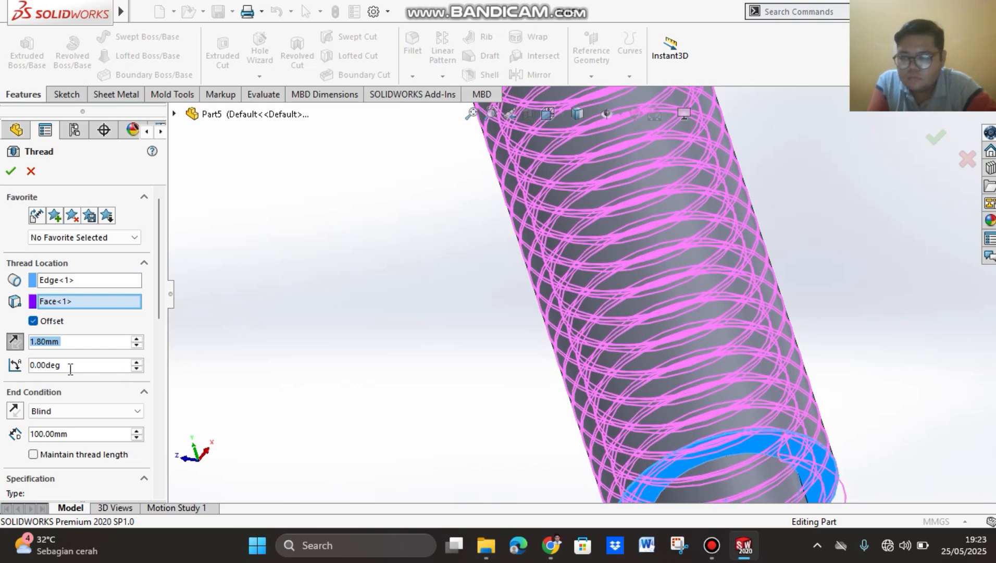
pyautogui.scroll(6, 654, 295)
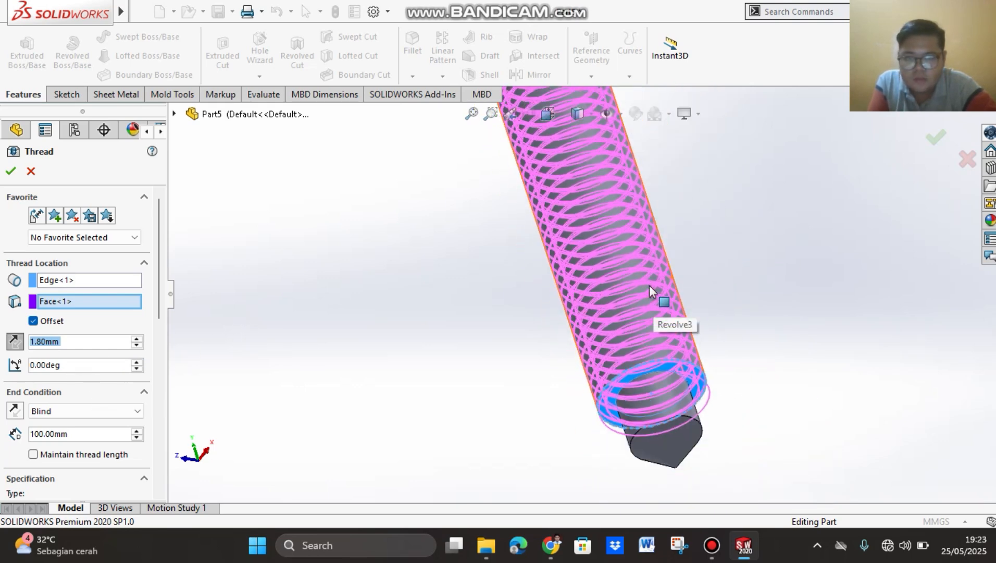
pyautogui.scroll(-2, 588, 224)
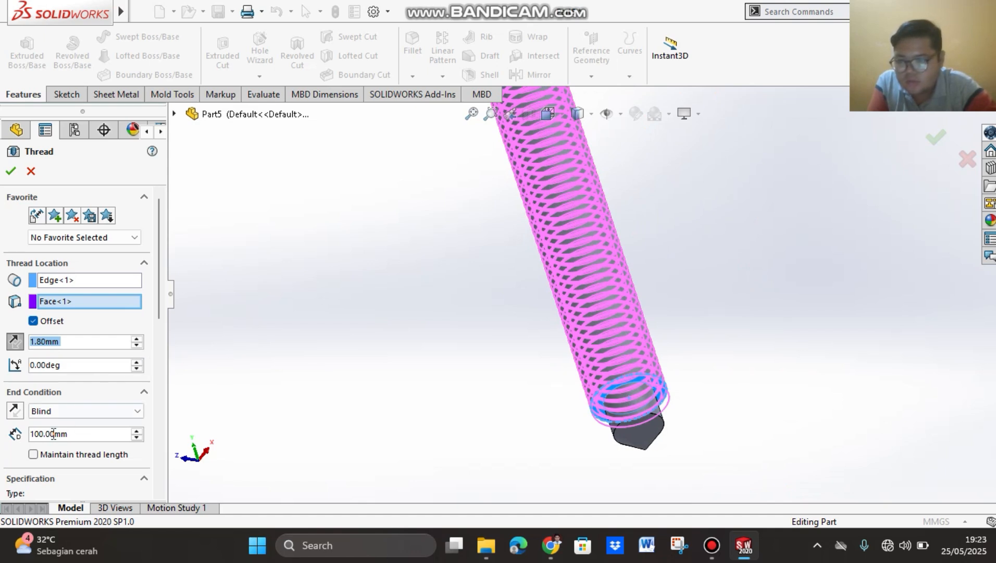
# Step: Try a thread depth of 90 mm, and set it back to 100 mm
pyautogui.scroll(-1, 54, 433)
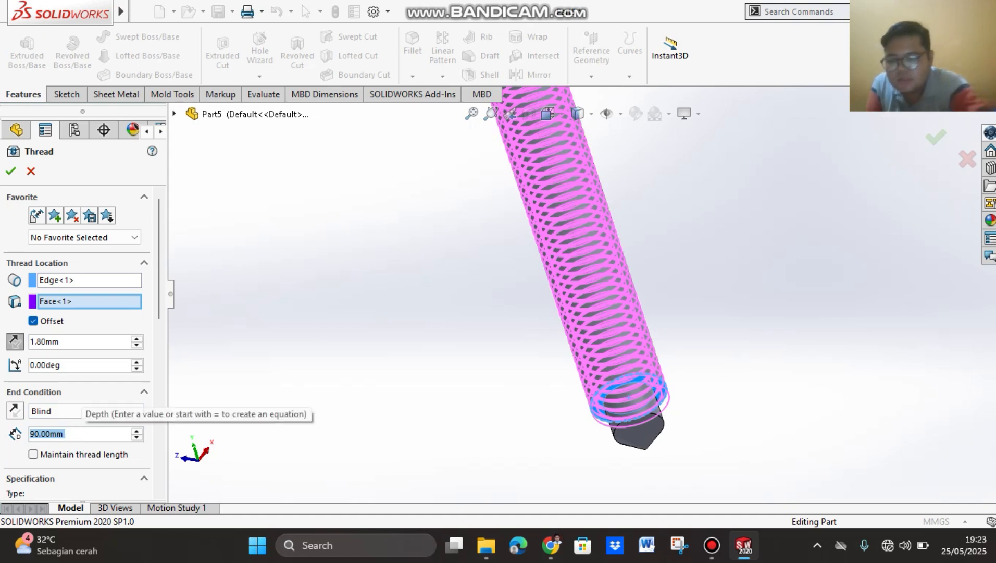
pyautogui.write('100')
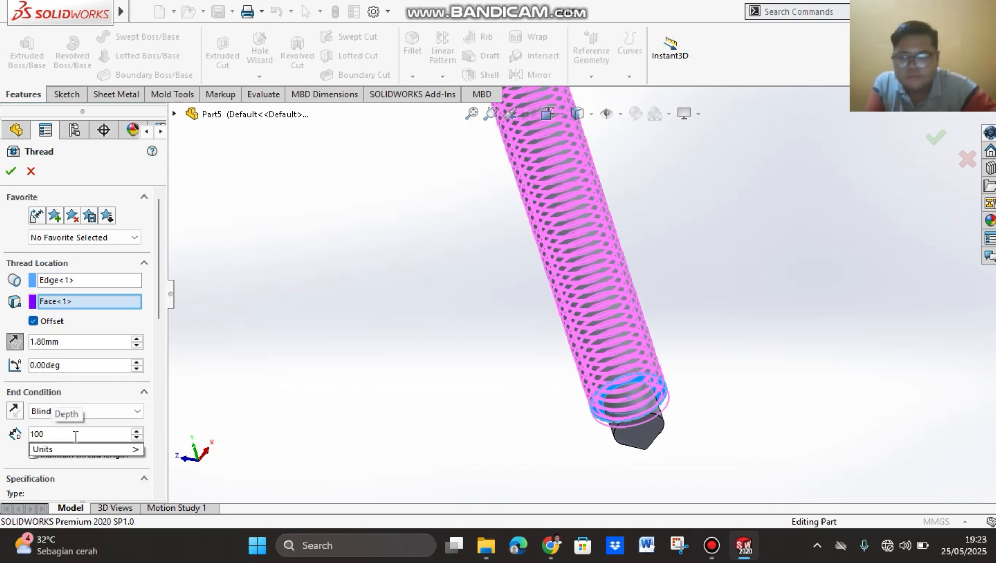
pyautogui.press('Return')
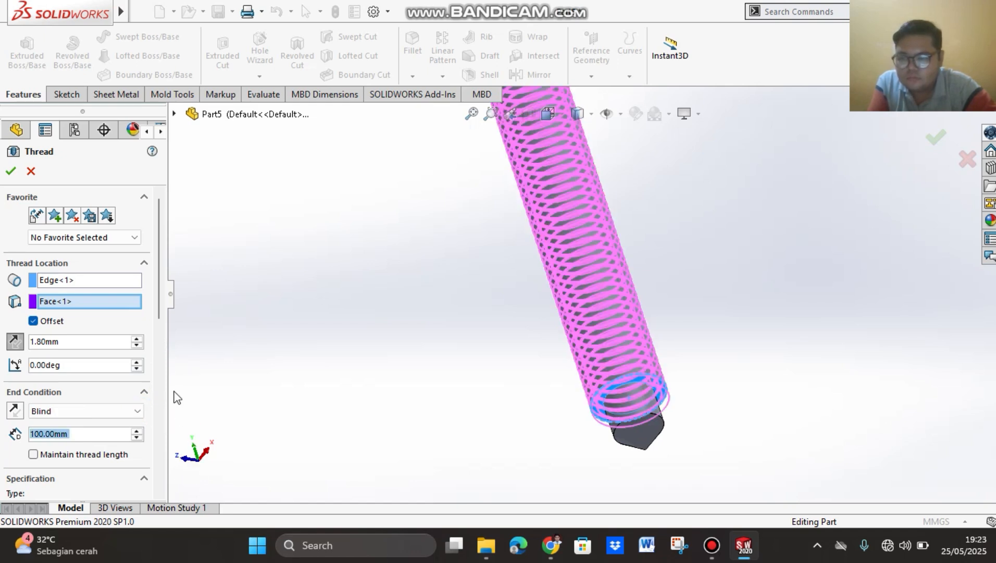
# Step: Choose Metric Die as the thread's specification type, keeping size M12x1.75, and review the remaining thread options
pyautogui.moveTo(162, 269); pyautogui.dragTo(157, 343)
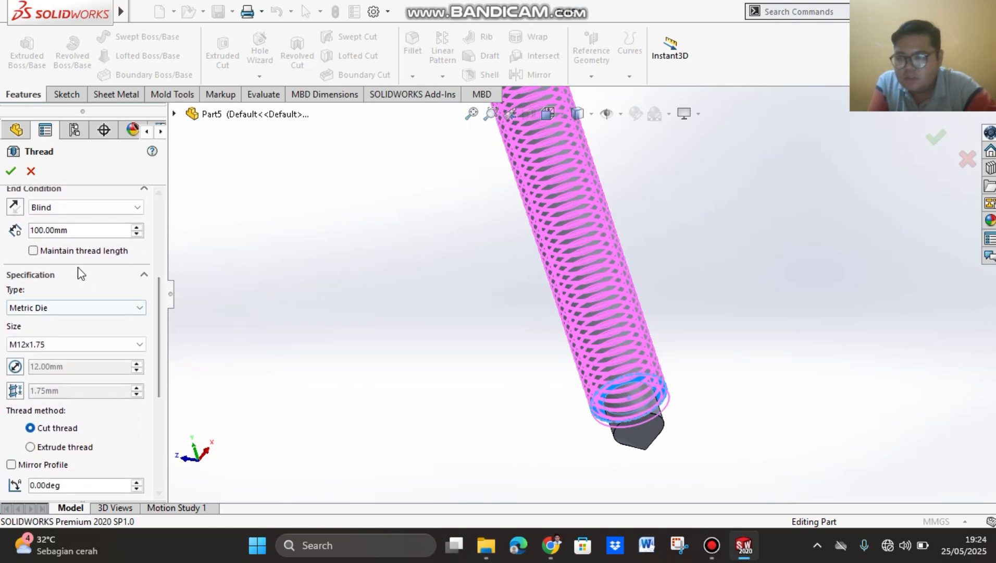
pyautogui.click(72, 311)
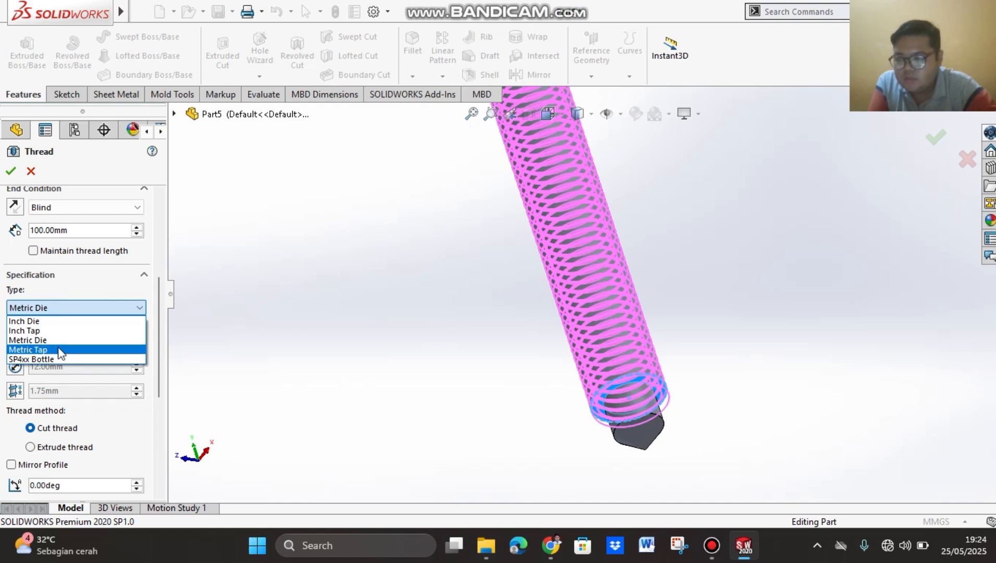
pyautogui.click(68, 340)
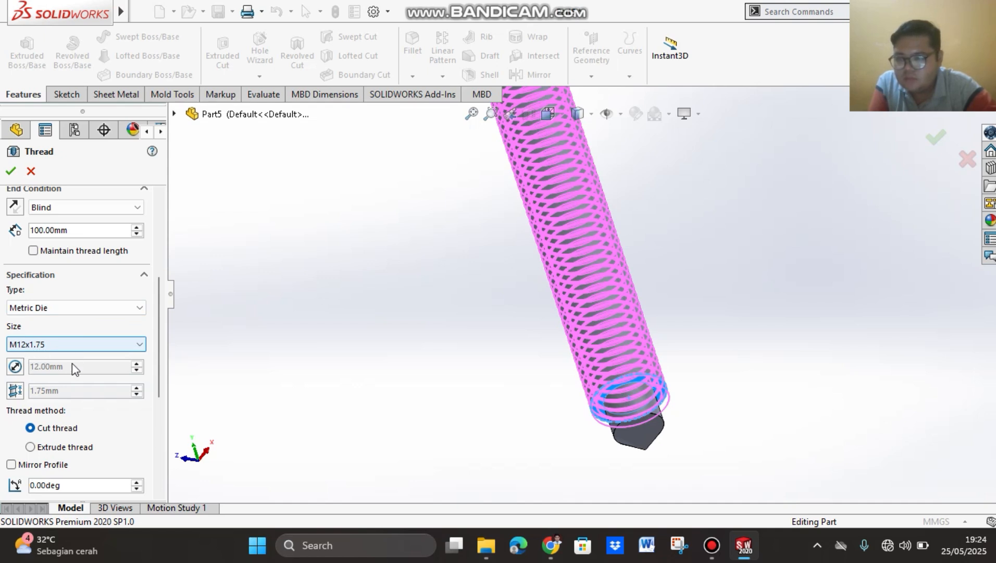
pyautogui.scroll(-3, 82, 428)
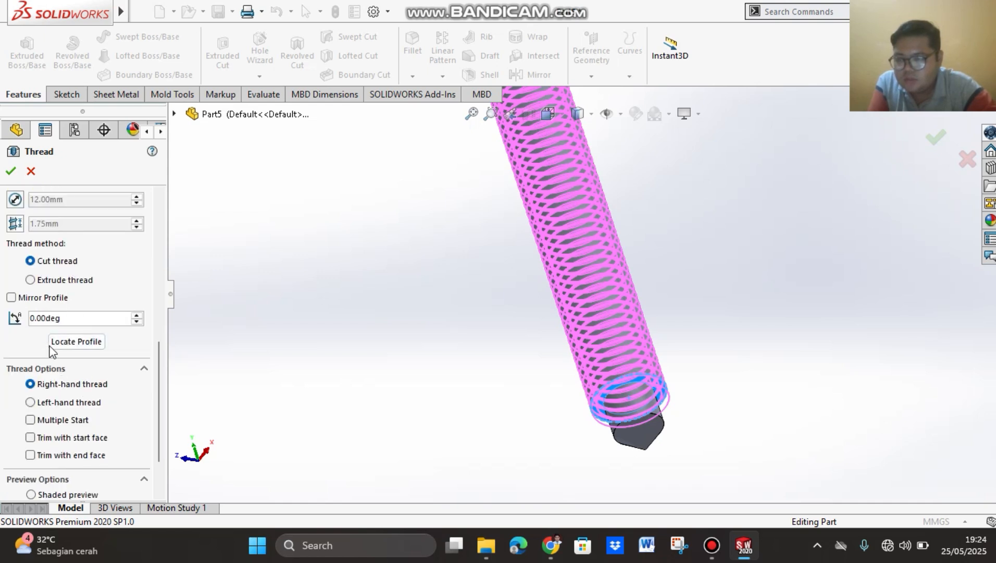
pyautogui.scroll(-1, 81, 409)
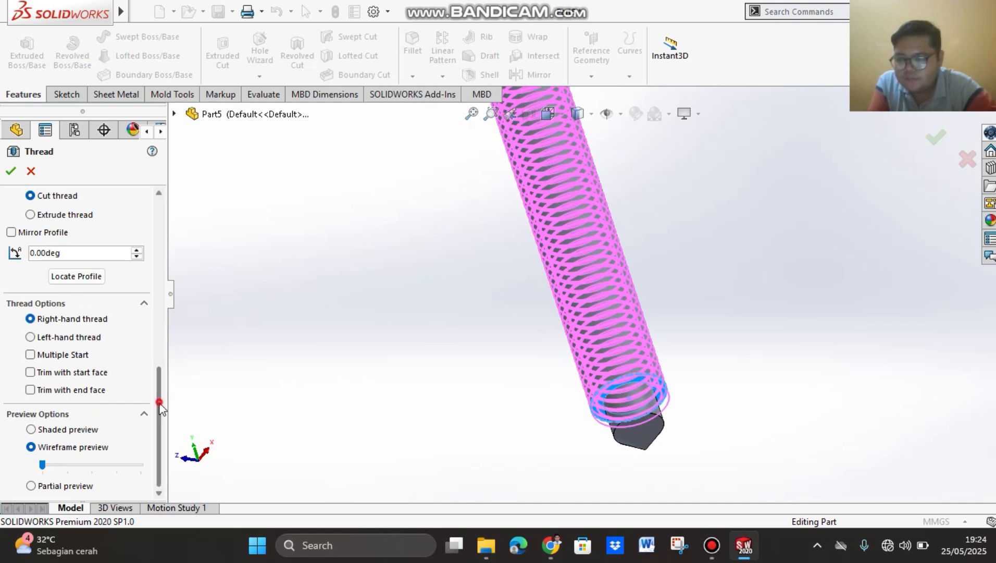
# Step: Accept the thread settings to cut the thread along the hex-headed rod
pyautogui.moveTo(161, 429); pyautogui.dragTo(164, 216)
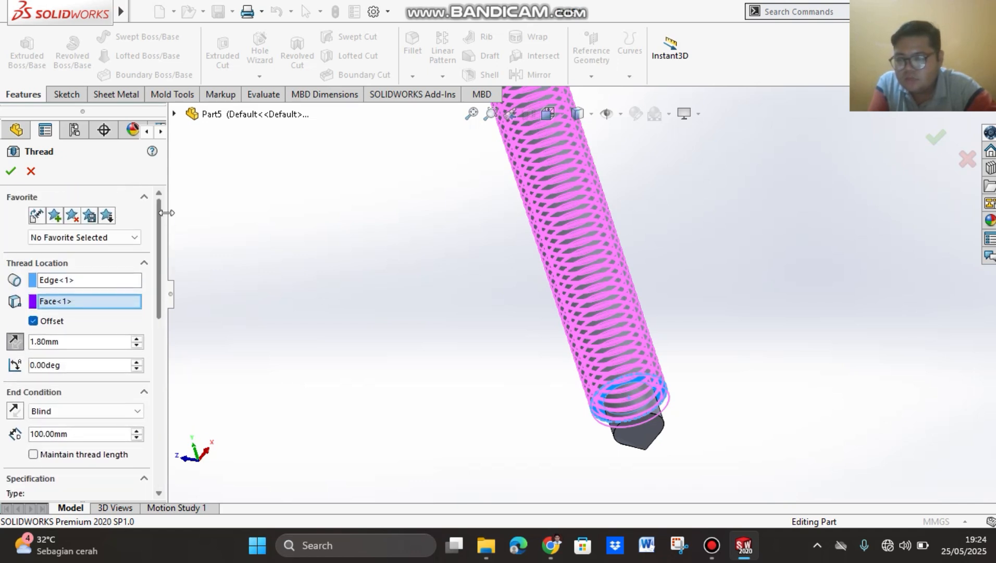
pyautogui.click(11, 171)
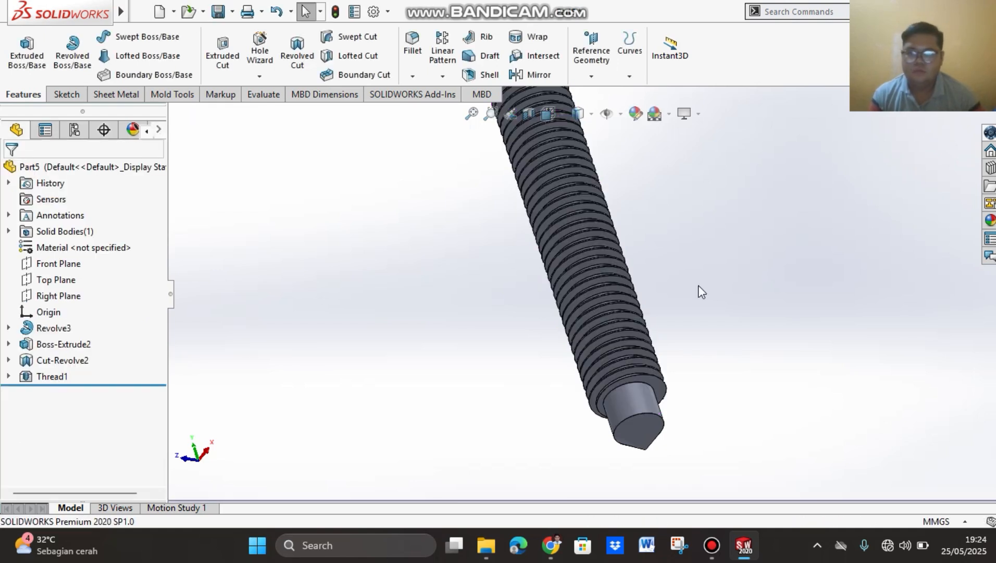
# Step: Dismiss the unsaved-document notification and view the whole threaded bolt in the front orientation
pyautogui.scroll(2, 676, 314)
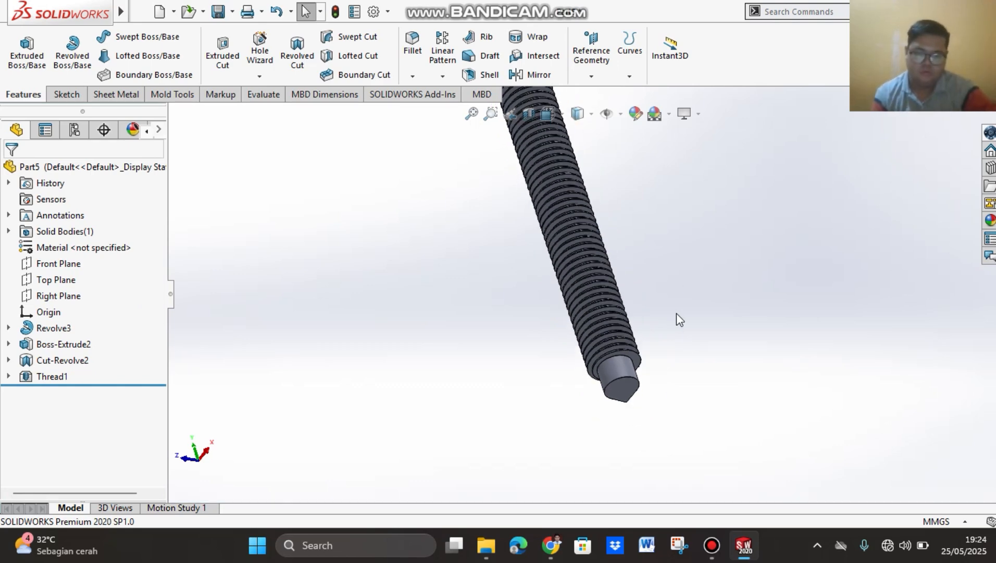
pyautogui.moveTo(638, 244); pyautogui.dragTo(685, 289, button='middle')
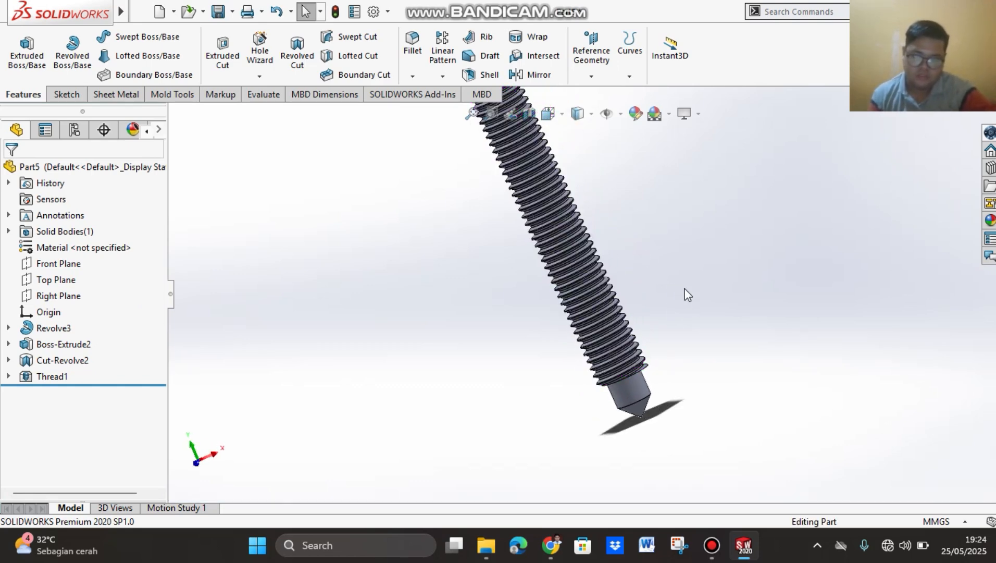
pyautogui.scroll(3, 649, 229)
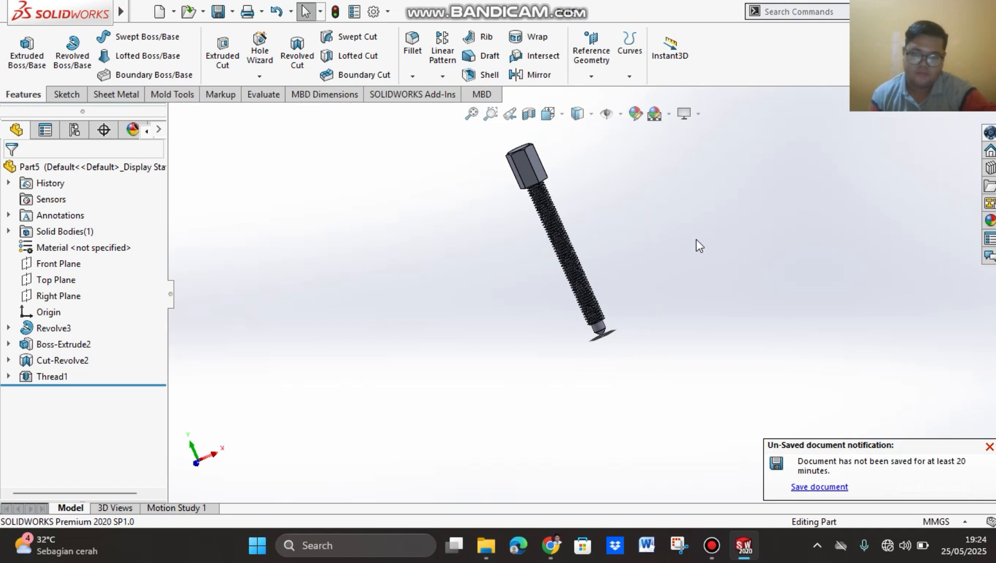
pyautogui.moveTo(696, 240); pyautogui.dragTo(696, 257, button='middle')
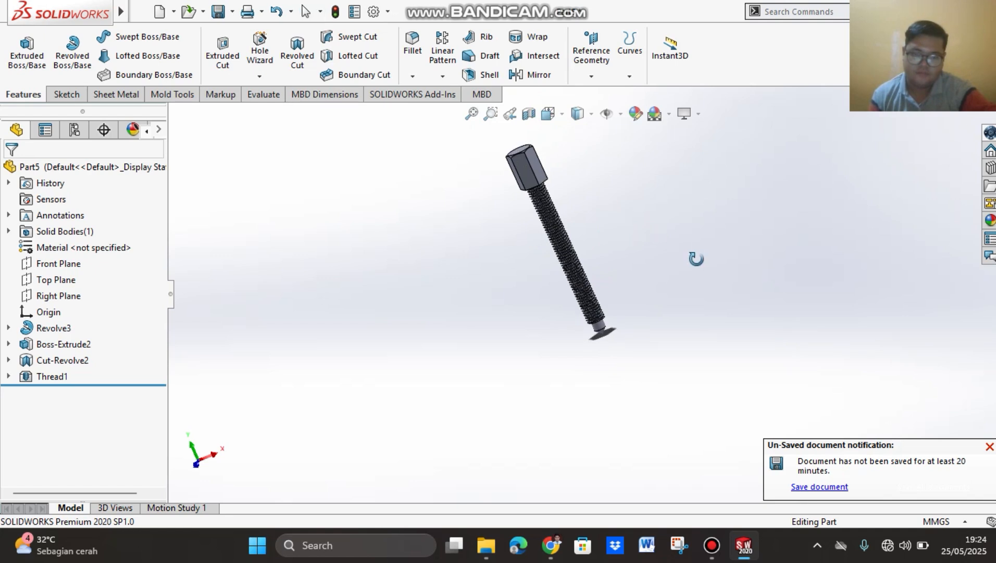
pyautogui.click(990, 447)
pyautogui.scroll(3, 766, 296)
pyautogui.scroll(-4, 756, 296)
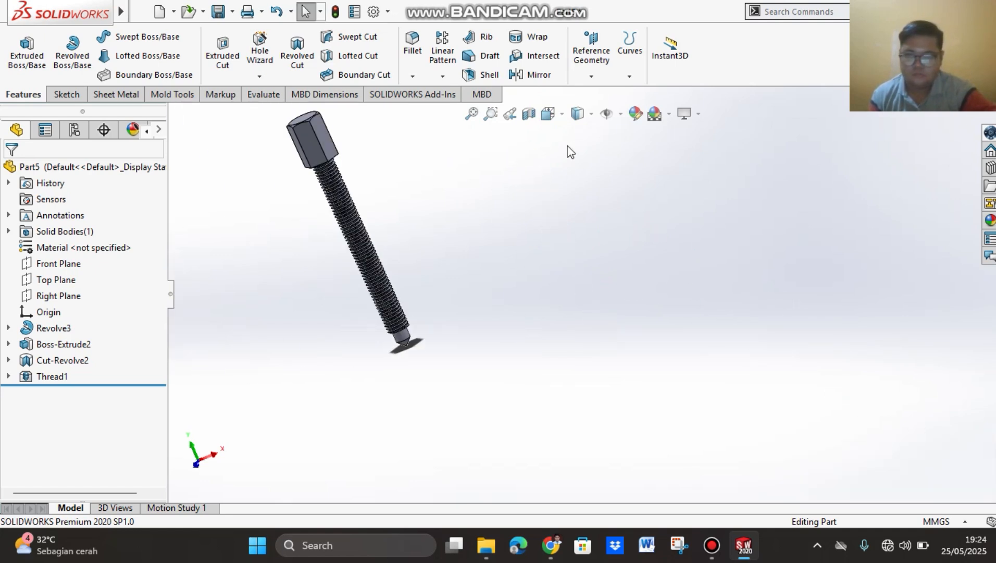
pyautogui.click(548, 113)
pyautogui.click(630, 197)
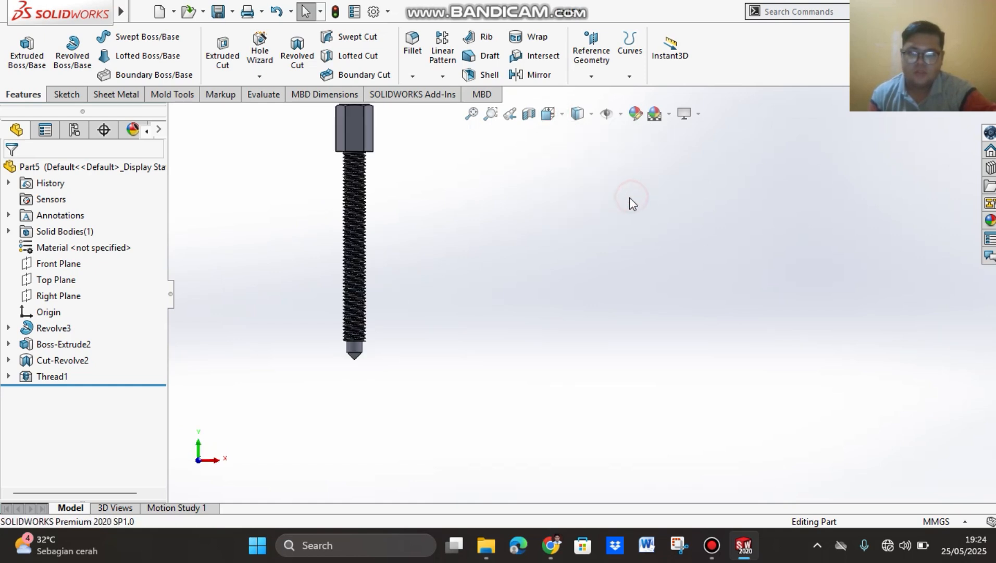
pyautogui.scroll(3, 539, 210)
pyautogui.scroll(-4, 449, 187)
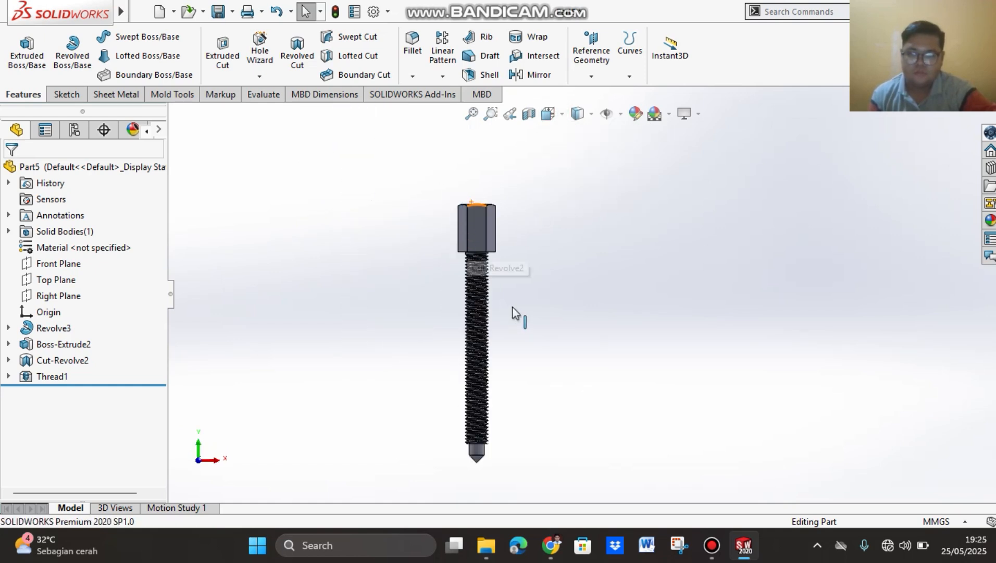
# Step: Examine the thread beneath the hex head and where it begins at the shoulder near the pointed tip
pyautogui.moveTo(558, 237); pyautogui.dragTo(579, 199, button='middle')
pyautogui.scroll(-3, 490, 317)
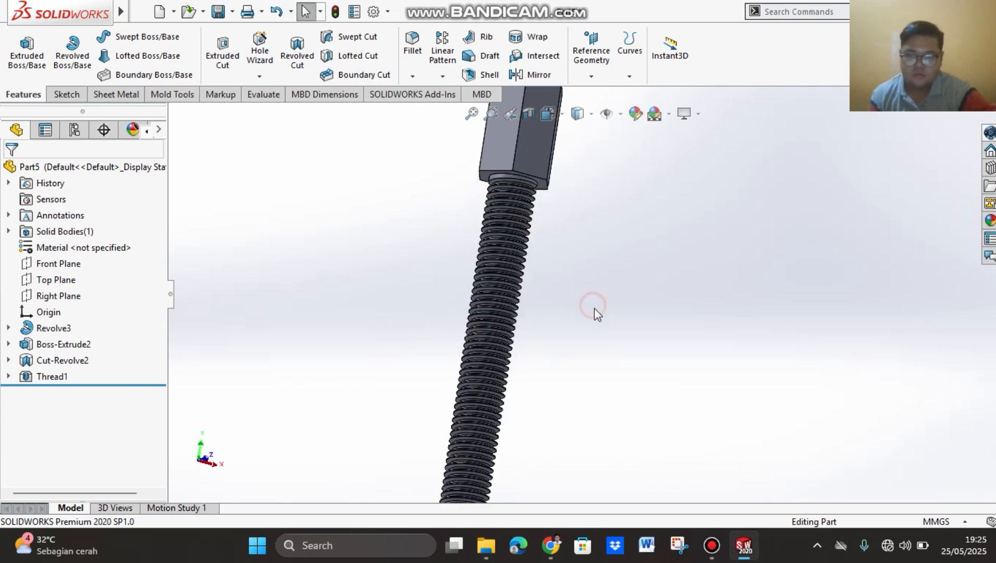
pyautogui.moveTo(597, 313); pyautogui.dragTo(529, 411, button='middle')
pyautogui.scroll(-3, 511, 400)
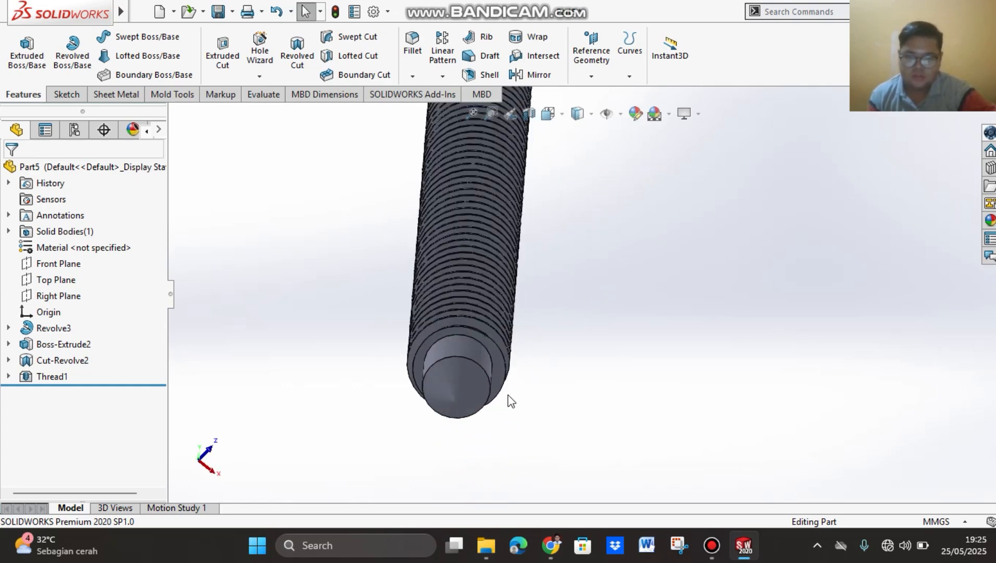
pyautogui.scroll(-2, 511, 400)
pyautogui.moveTo(538, 332); pyautogui.dragTo(625, 375, button='middle')
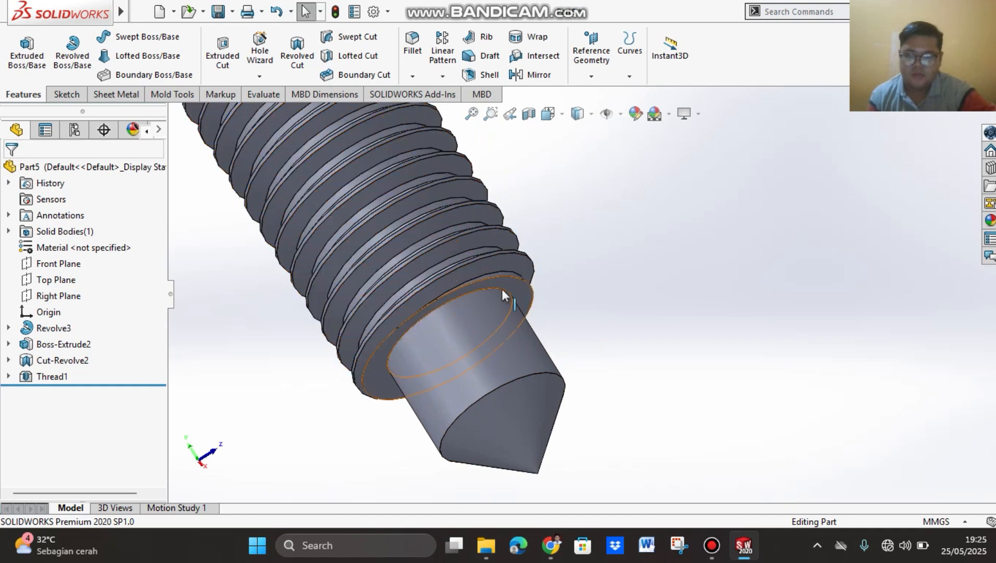
pyautogui.scroll(1, 603, 289)
pyautogui.scroll(-3, 608, 290)
pyautogui.scroll(3, 608, 290)
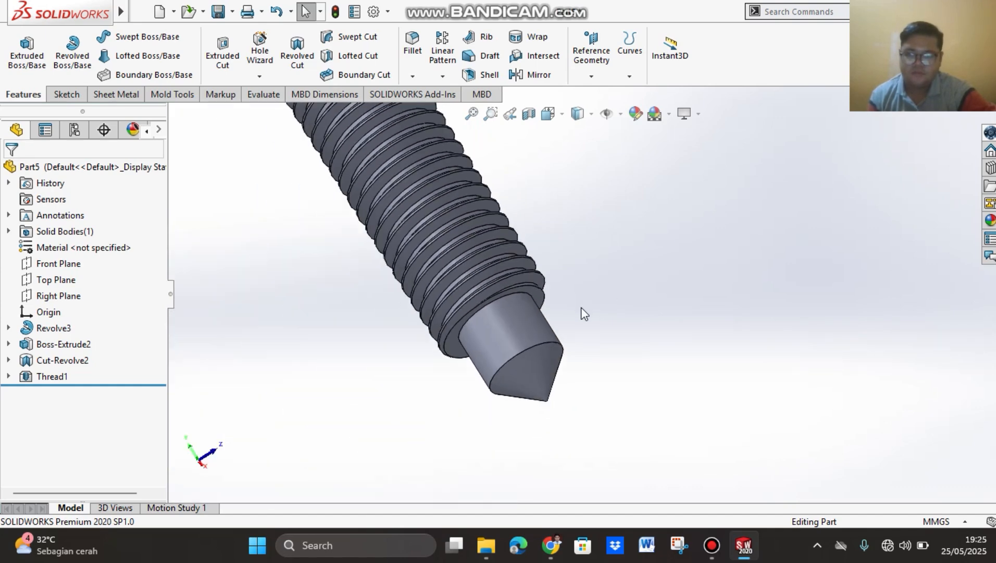
pyautogui.scroll(5, 584, 312)
pyautogui.moveTo(750, 345); pyautogui.dragTo(678, 449, button='middle')
pyautogui.scroll(-2, 615, 266)
pyautogui.scroll(6, 615, 266)
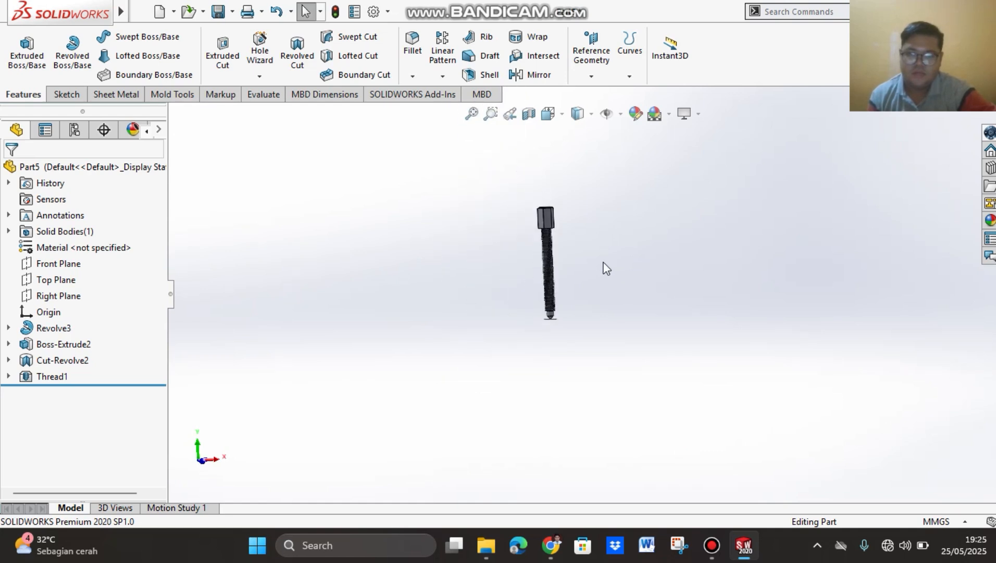
pyautogui.scroll(-4, 606, 267)
pyautogui.scroll(1, 468, 209)
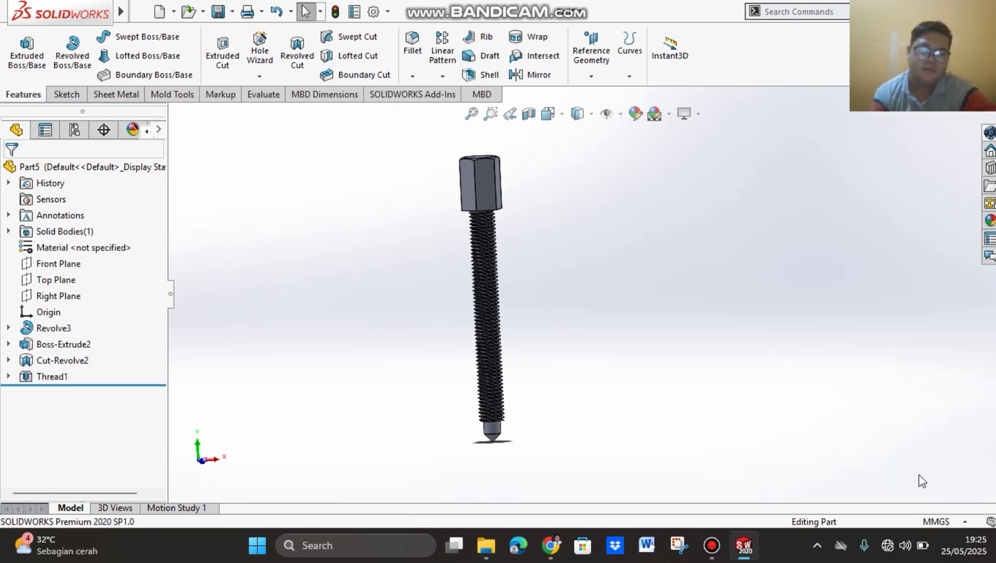
# Step: Save the part as MUR BAUT BERING PULLER in the SKO folder
pyautogui.click(219, 13)
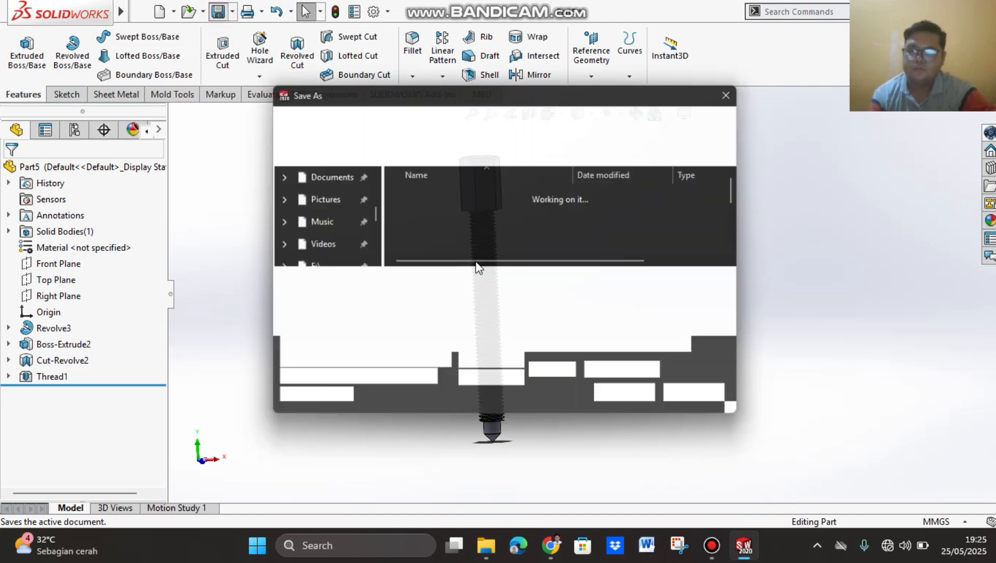
pyautogui.write('MUR BAUT')
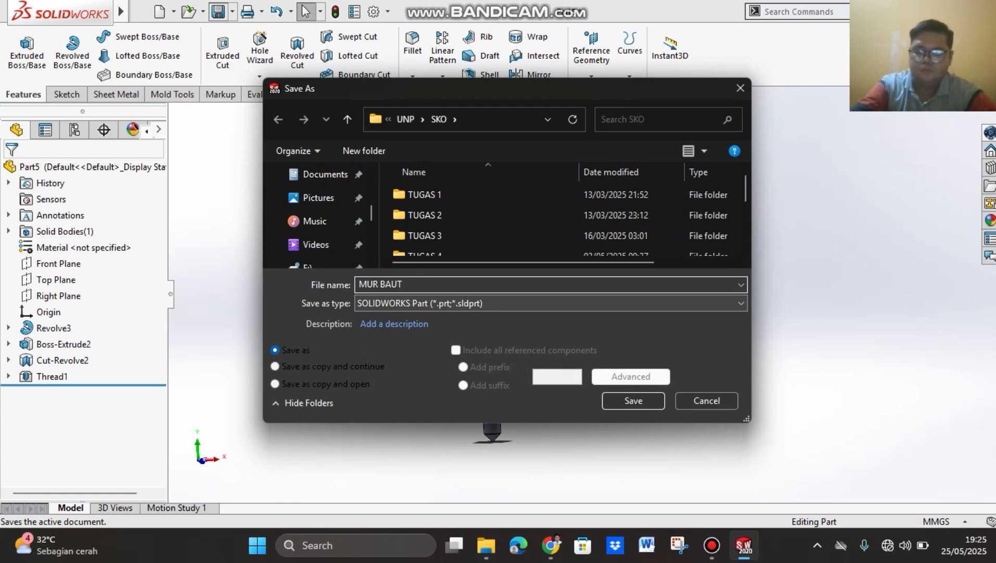
pyautogui.write(' BERIN')
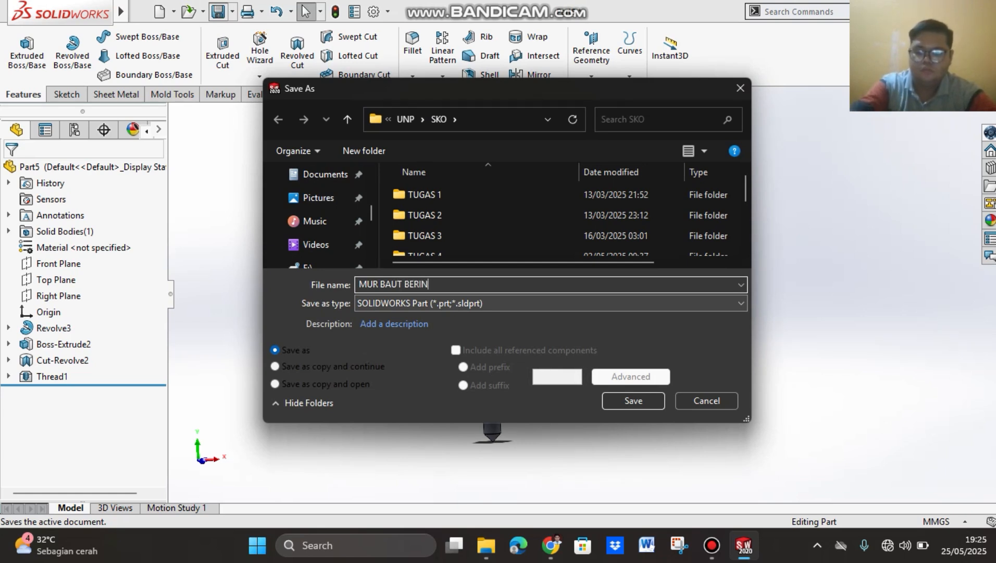
pyautogui.write('G PUL')
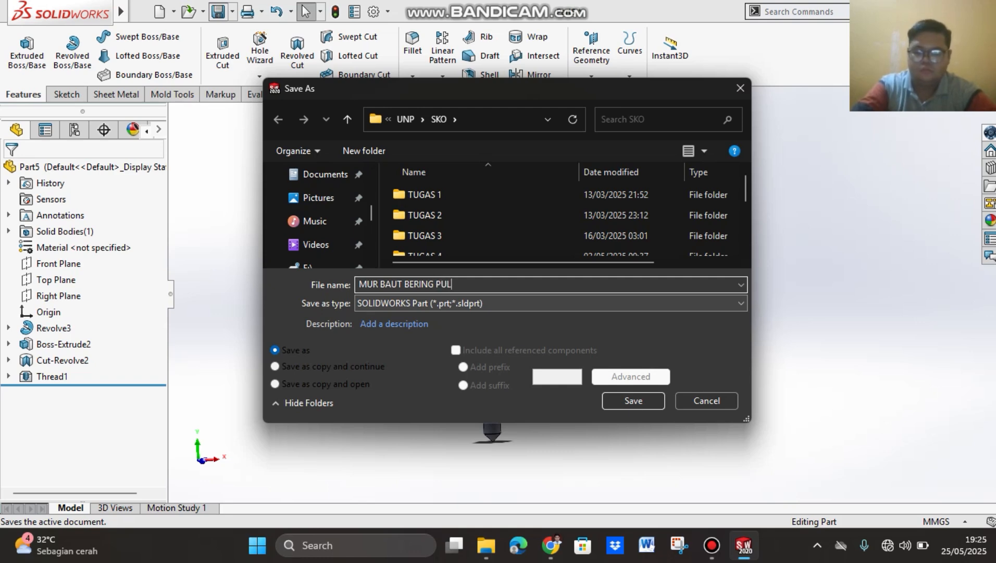
pyautogui.write('LER')
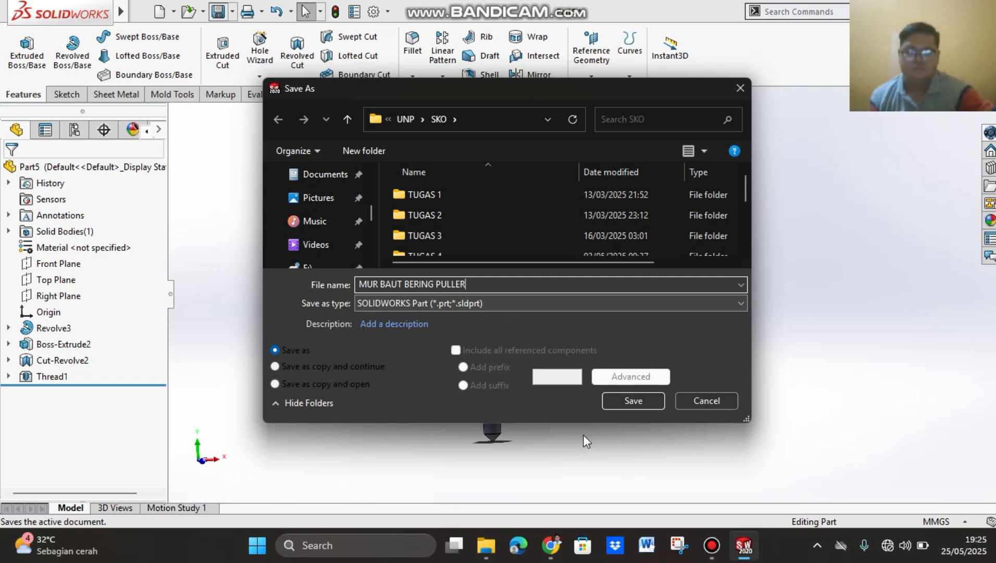
pyautogui.click(648, 403)
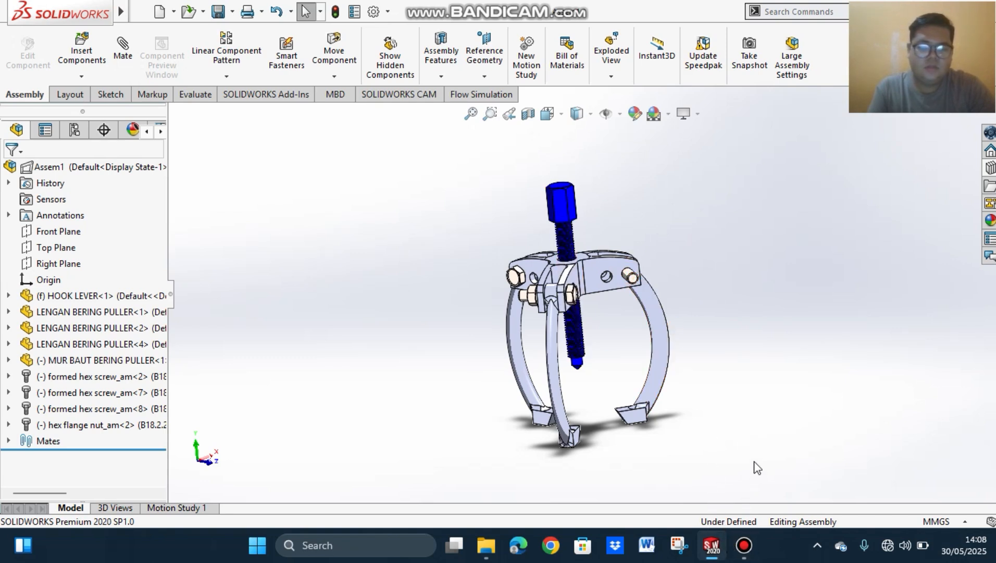
# Step: Create a new assembly document without inserting a first component, and set its units to MMGS (millimeter, gram, second)
pyautogui.click(160, 11)
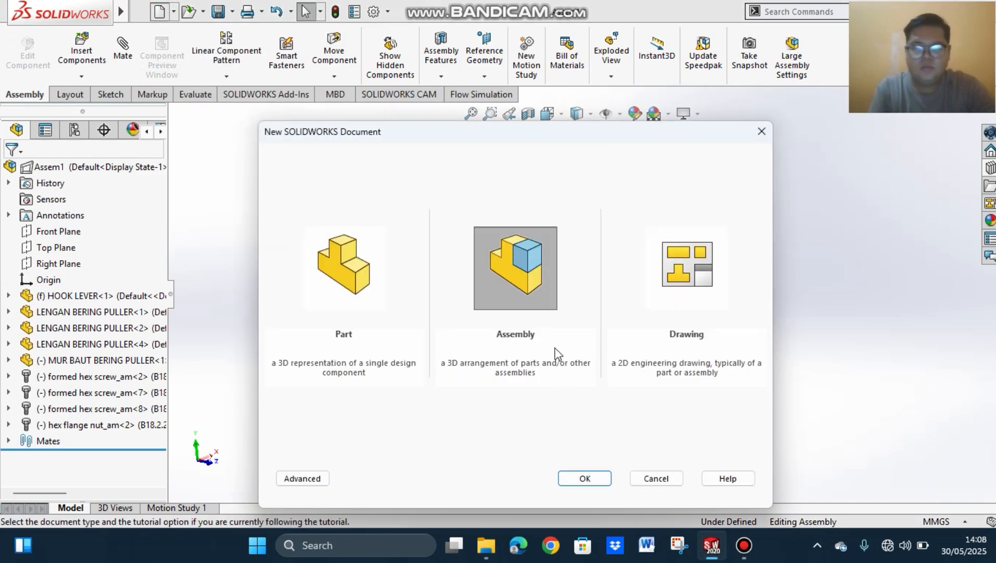
pyautogui.click(577, 477)
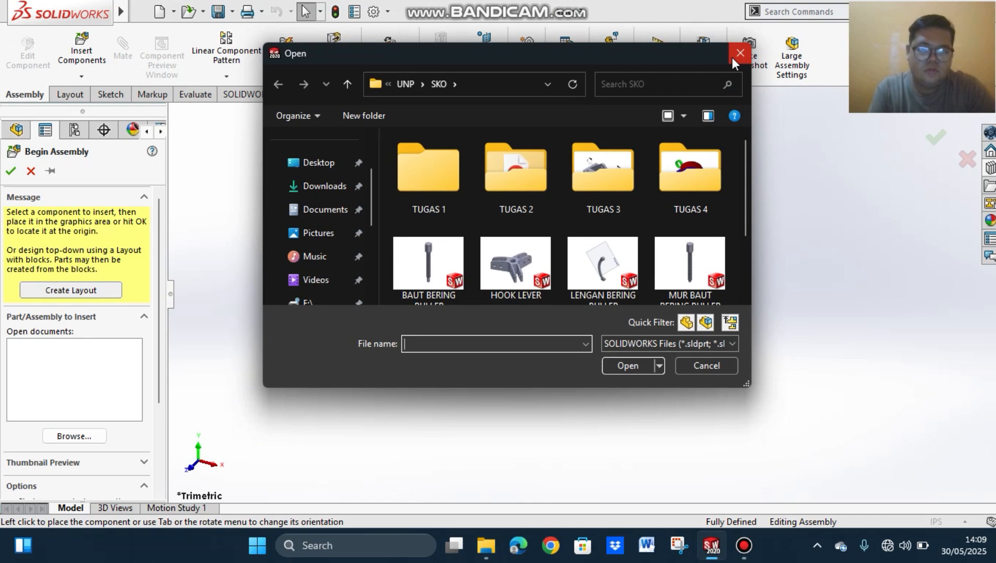
pyautogui.click(739, 53)
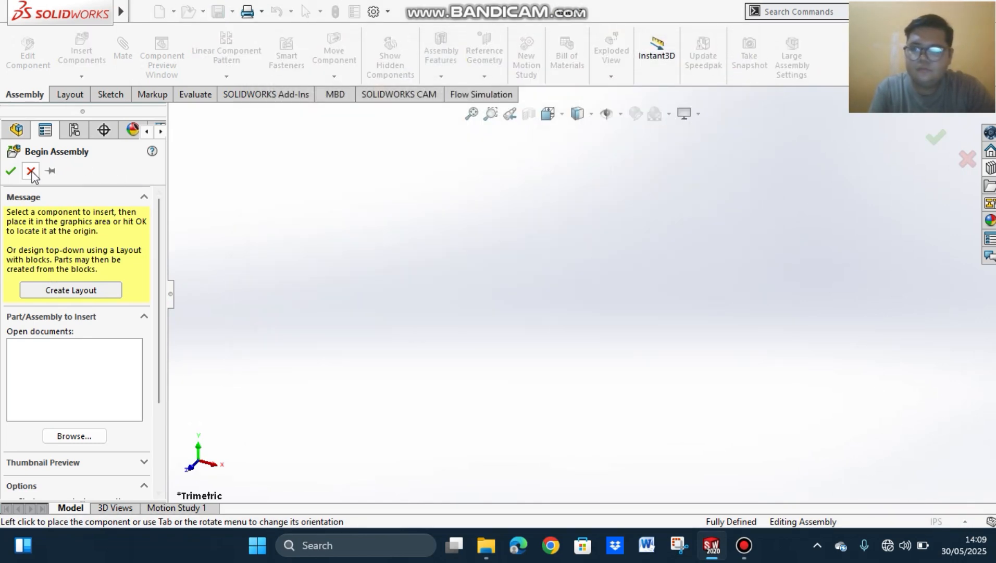
pyautogui.click(31, 171)
pyautogui.click(945, 523)
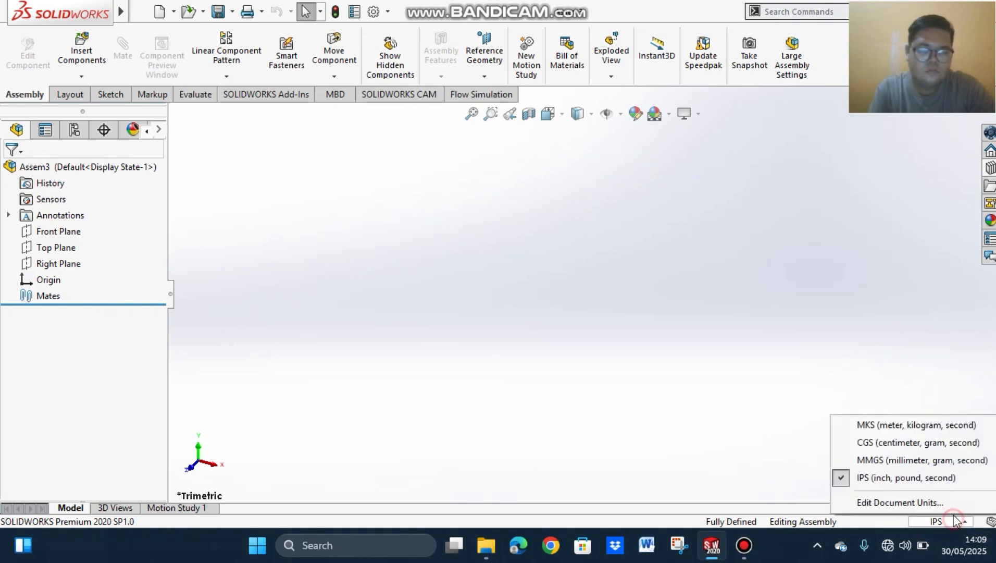
pyautogui.click(897, 460)
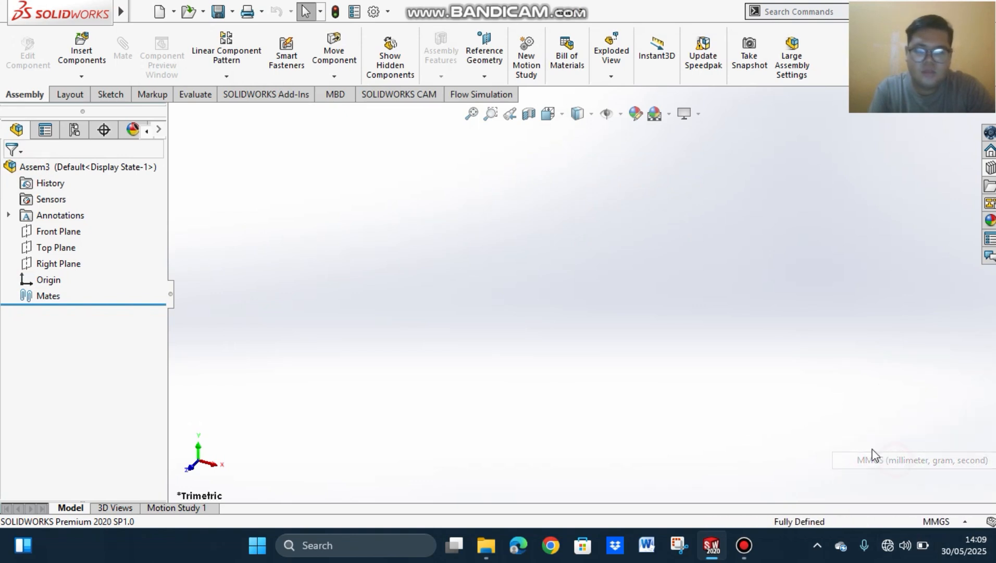
# Step: Insert the HOOK LEVER part from the SKO folder as the assembly's first component
pyautogui.click(92, 52)
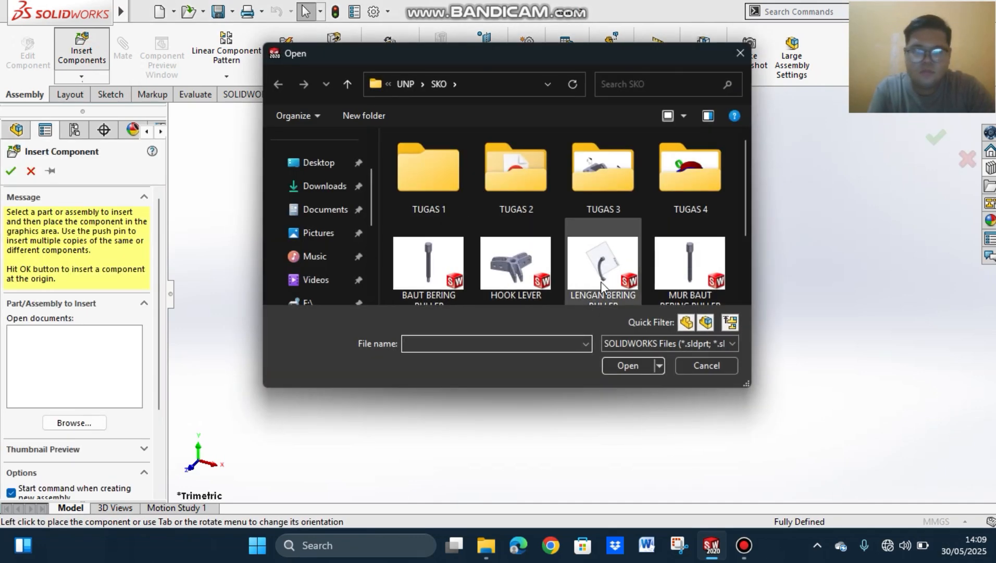
pyautogui.click(506, 259)
pyautogui.click(639, 364)
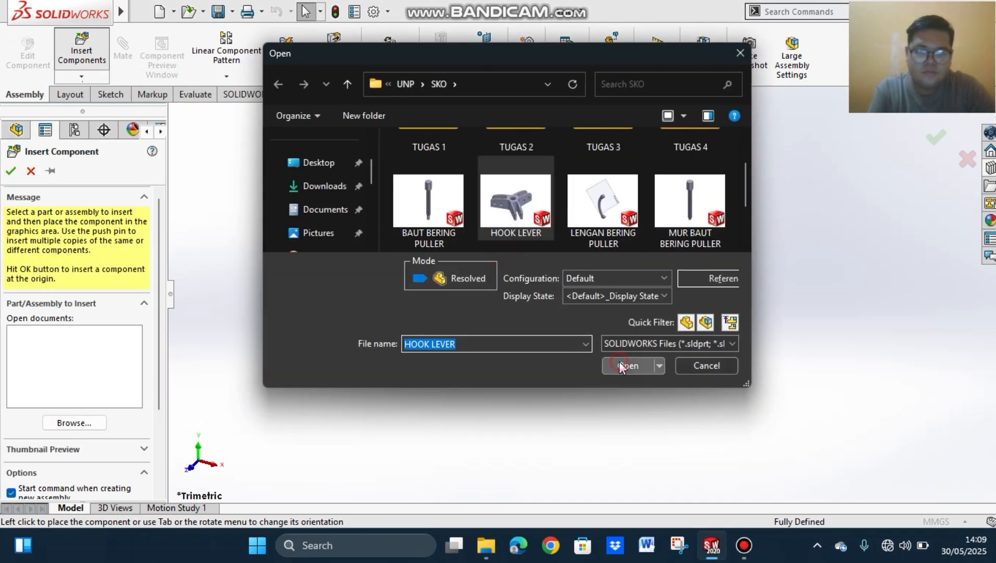
pyautogui.scroll(4, 625, 239)
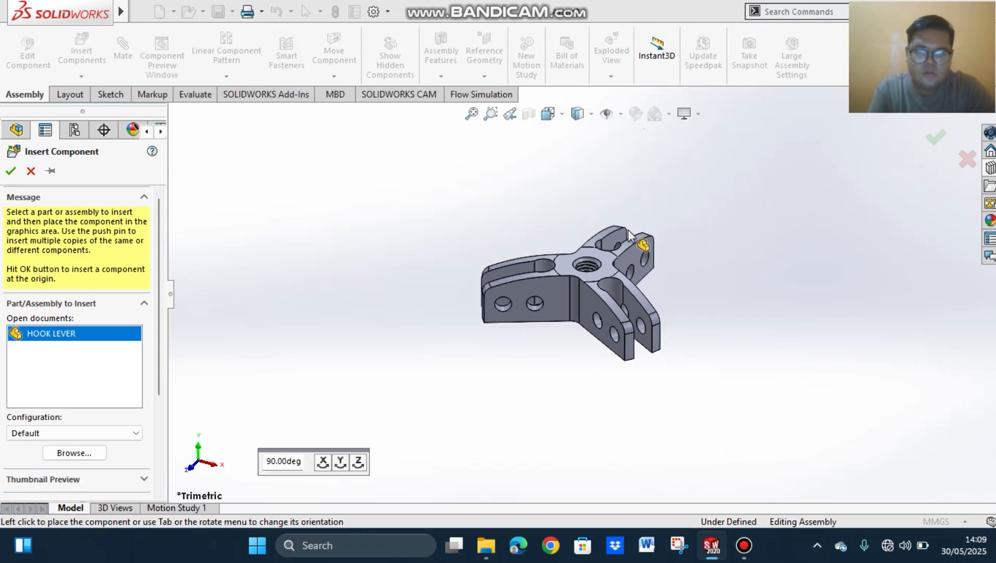
pyautogui.click(619, 251)
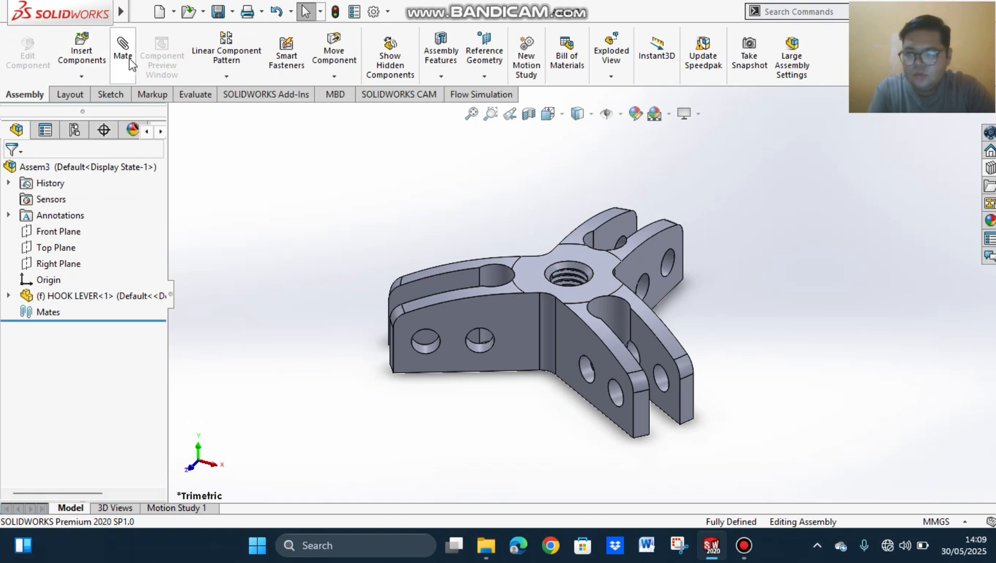
# Step: Insert the LENGAN BERING PULLER arm and place it freely beside the hook lever
pyautogui.click(81, 59)
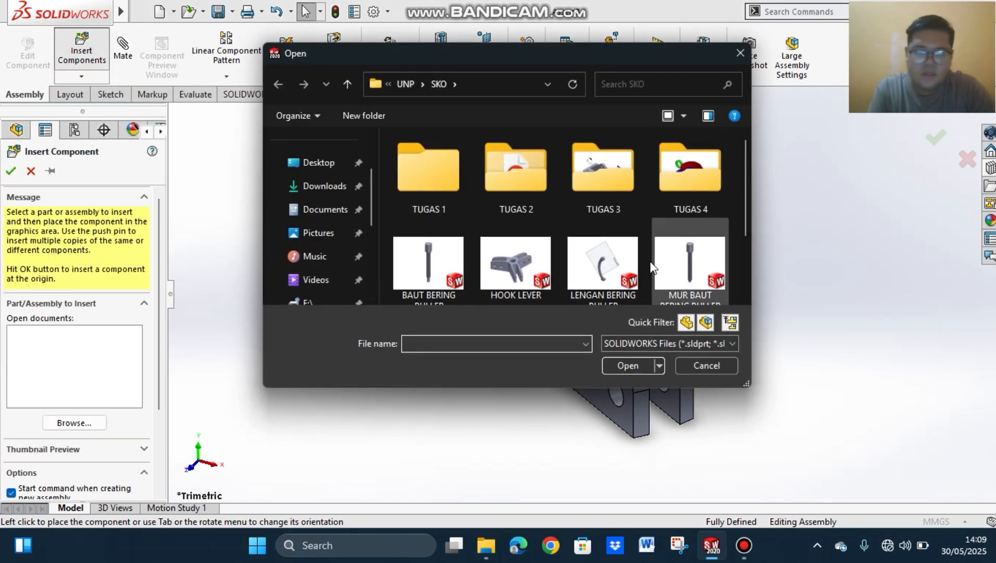
pyautogui.click(610, 255)
pyautogui.click(628, 365)
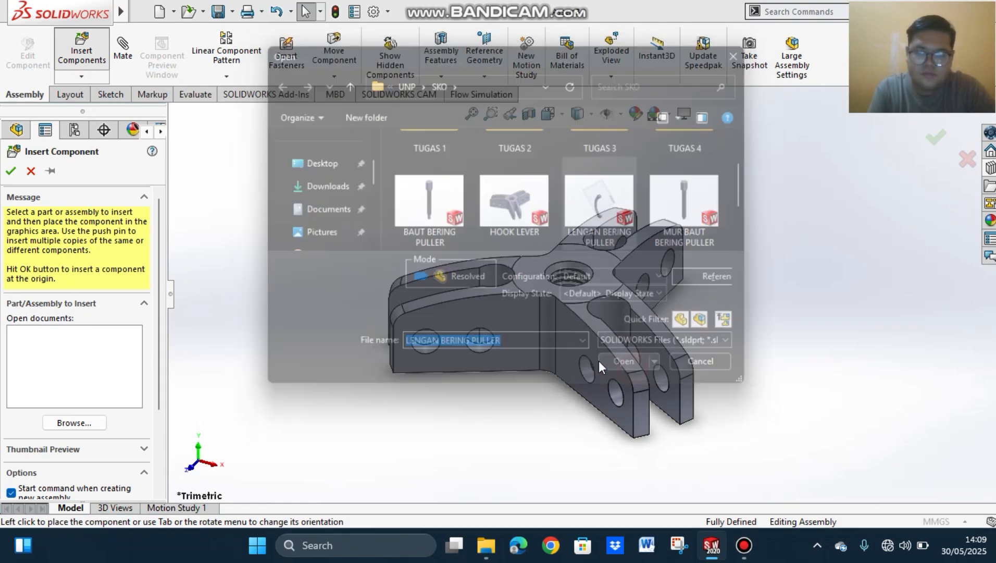
pyautogui.scroll(-3, 360, 281)
pyautogui.scroll(6, 370, 276)
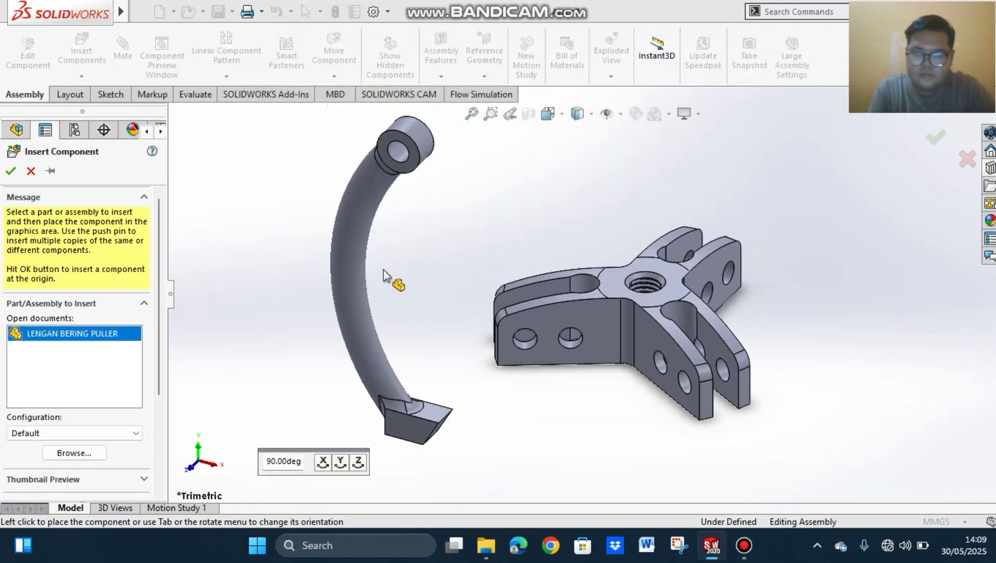
pyautogui.click(472, 291)
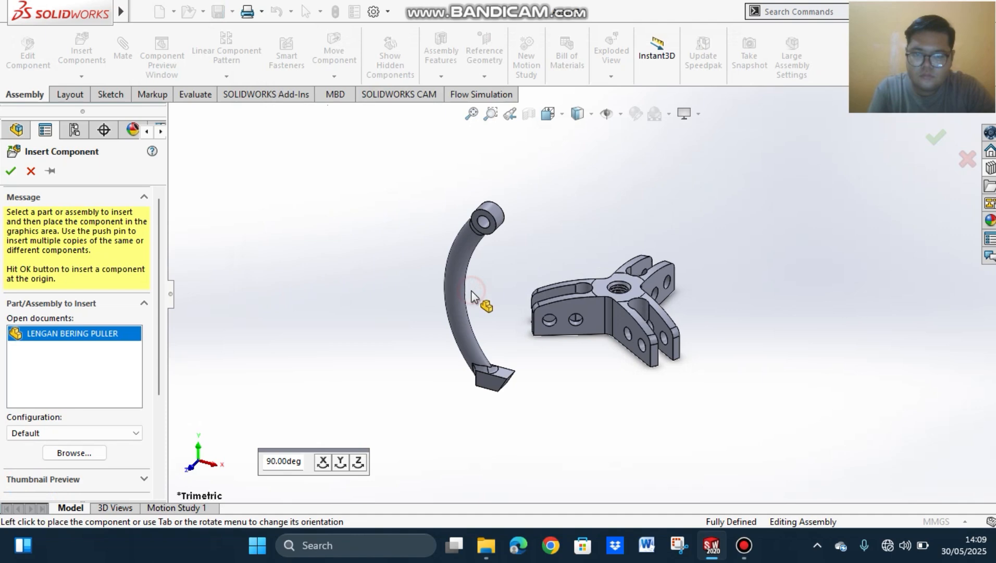
# Step: Insert a second LENGAN BERING PULLER arm from the SKO folder and place it freely beside the first arm
pyautogui.click(81, 50)
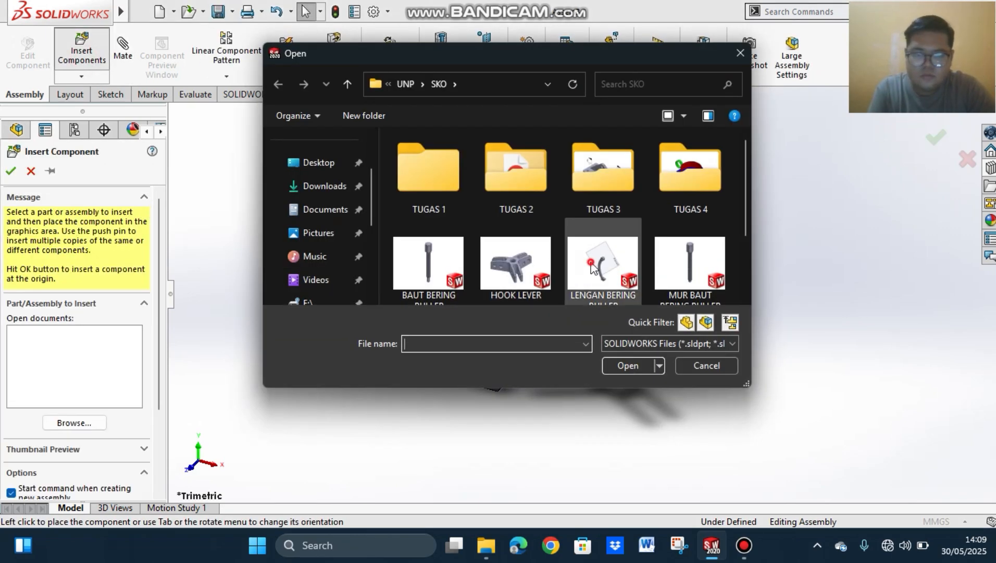
pyautogui.click(592, 267)
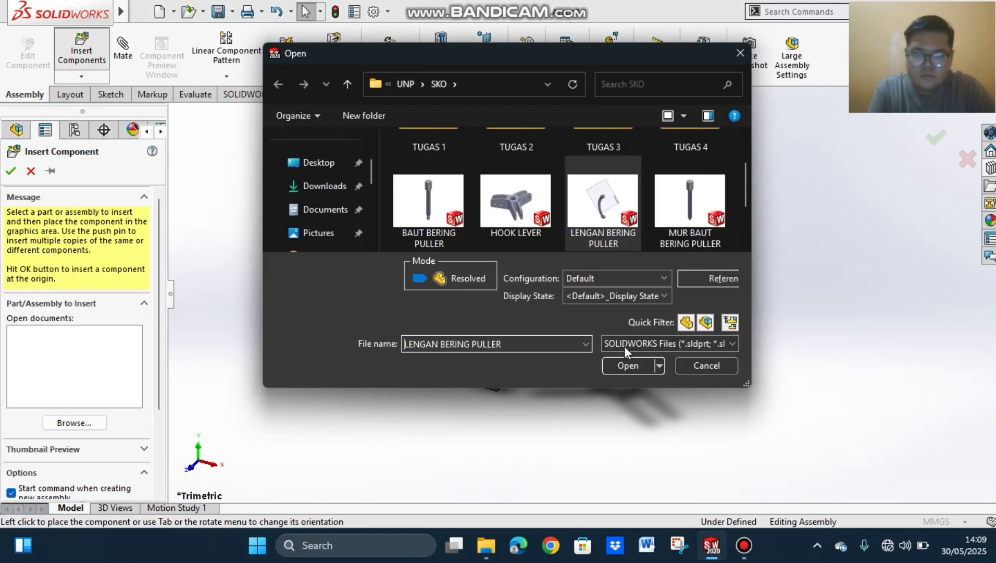
pyautogui.click(625, 365)
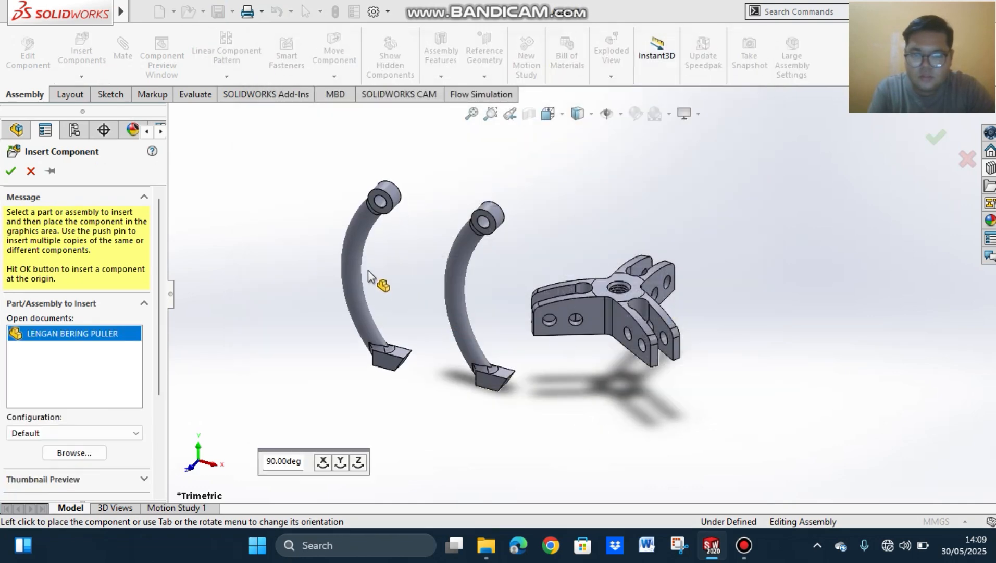
pyautogui.click(379, 289)
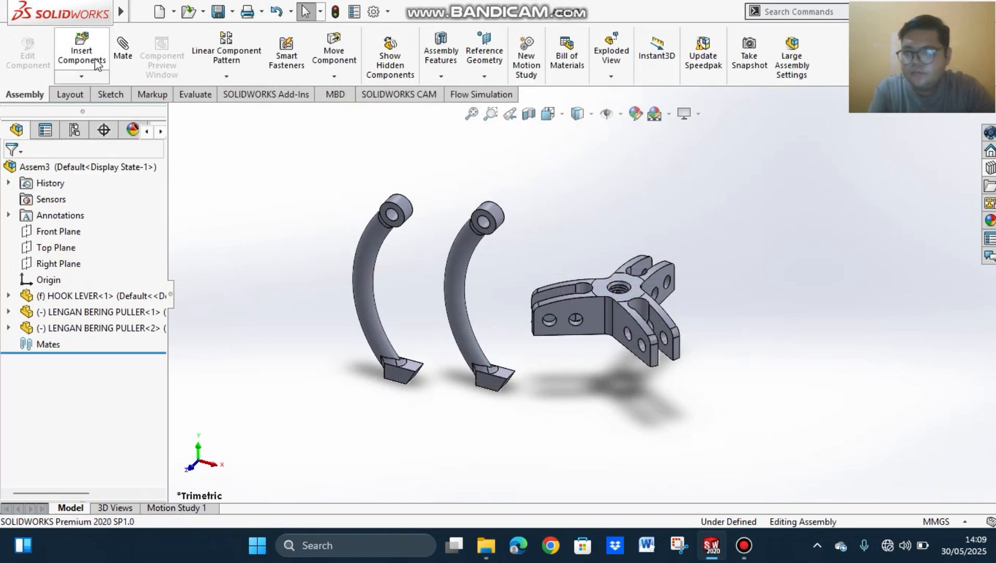
# Step: Insert a third LENGAN BERING PULLER arm and place it freely in line with the other two arms
pyautogui.click(83, 55)
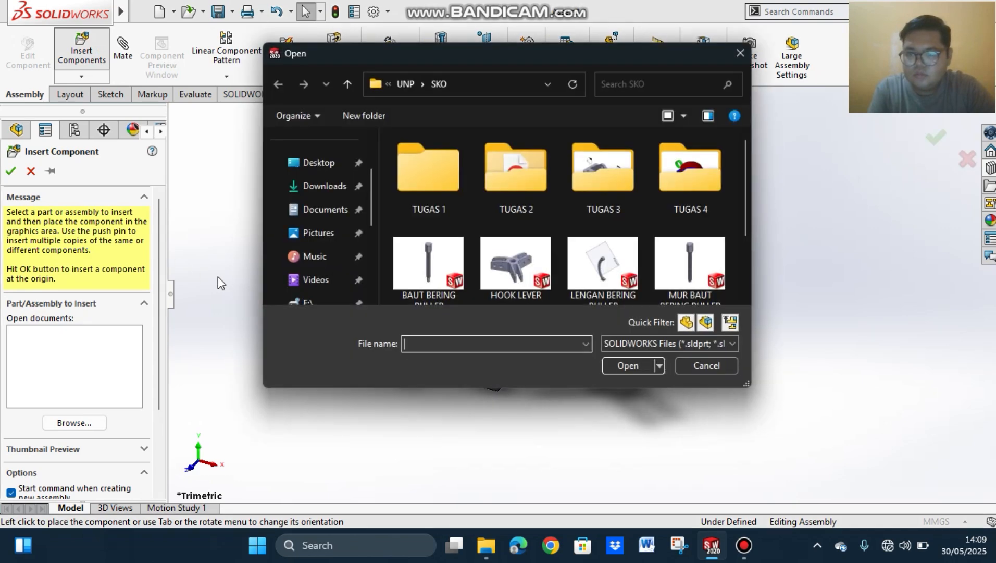
pyautogui.click(603, 269)
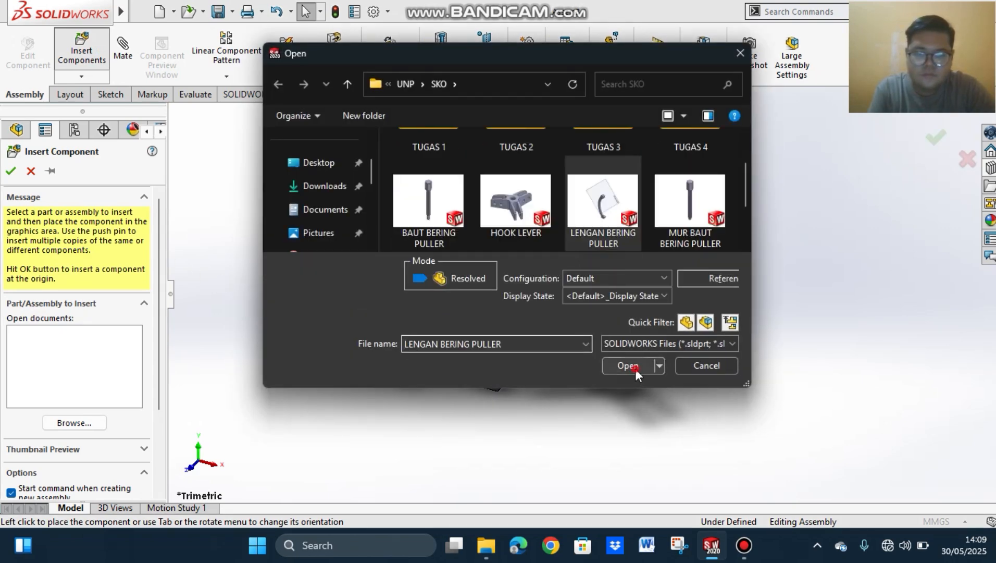
pyautogui.click(636, 368)
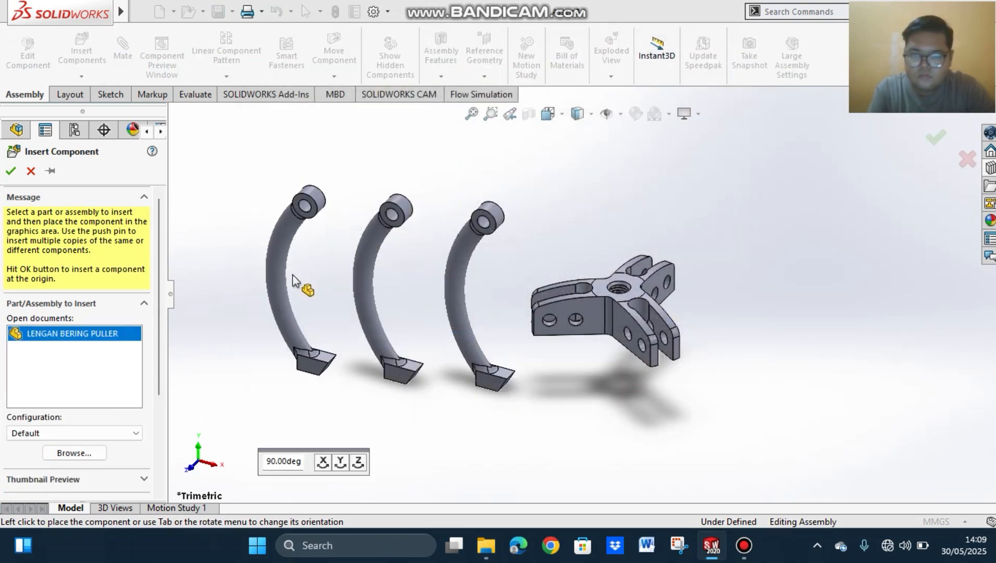
pyautogui.click(293, 275)
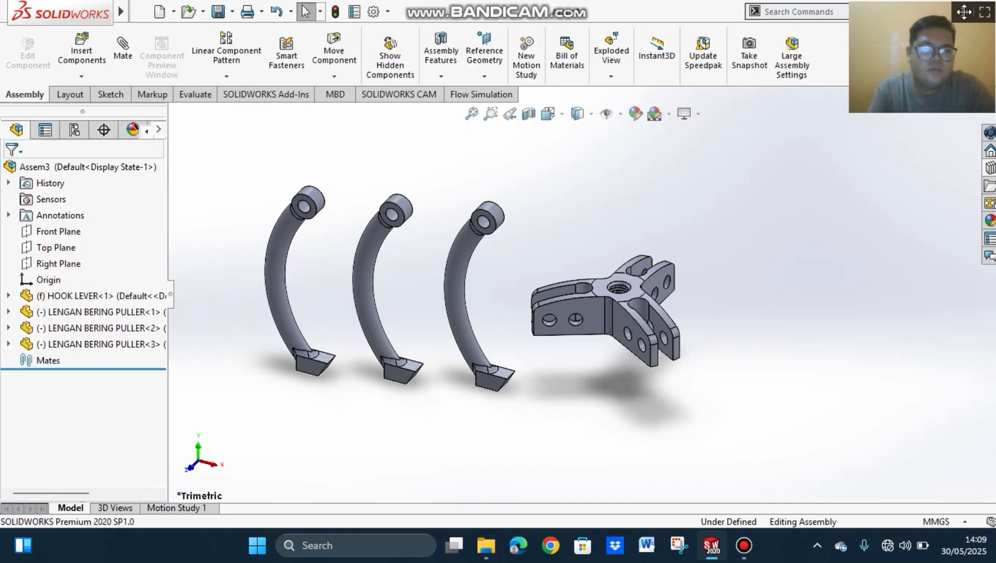
# Step: Add a concentric mate between the first arm's eye hole and the outer hole of the nearest hook lever fork
pyautogui.click(122, 48)
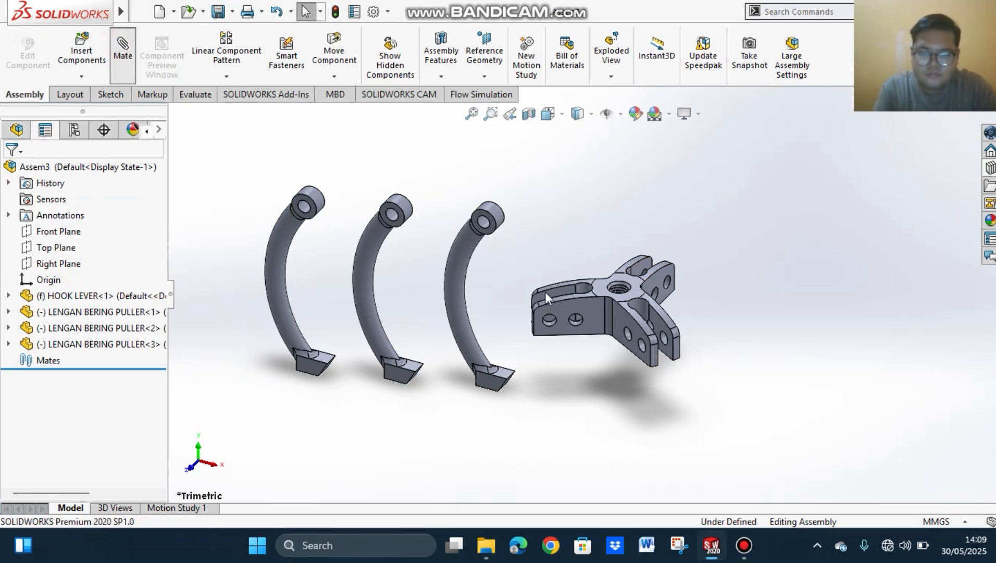
pyautogui.scroll(-3, 484, 221)
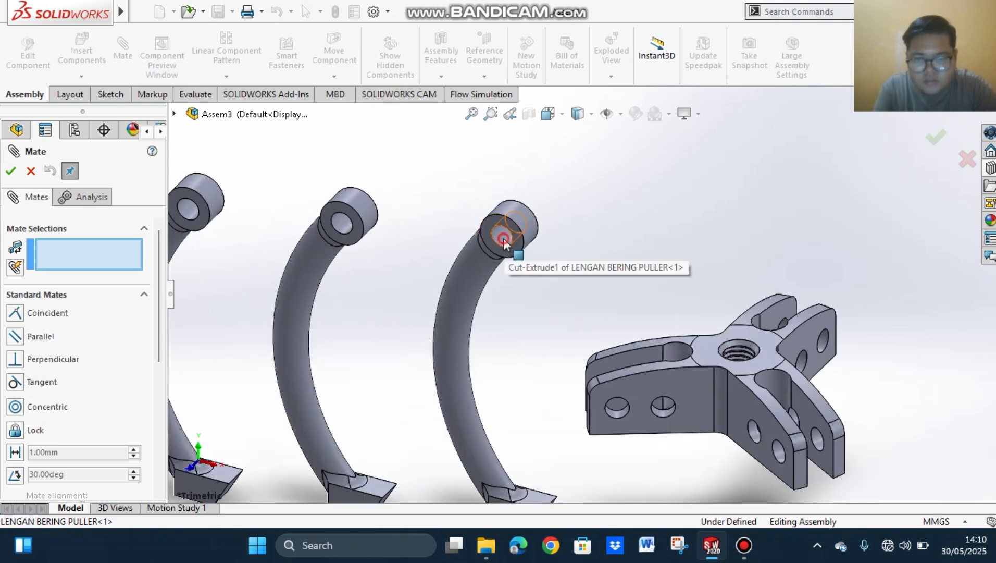
pyautogui.click(504, 238)
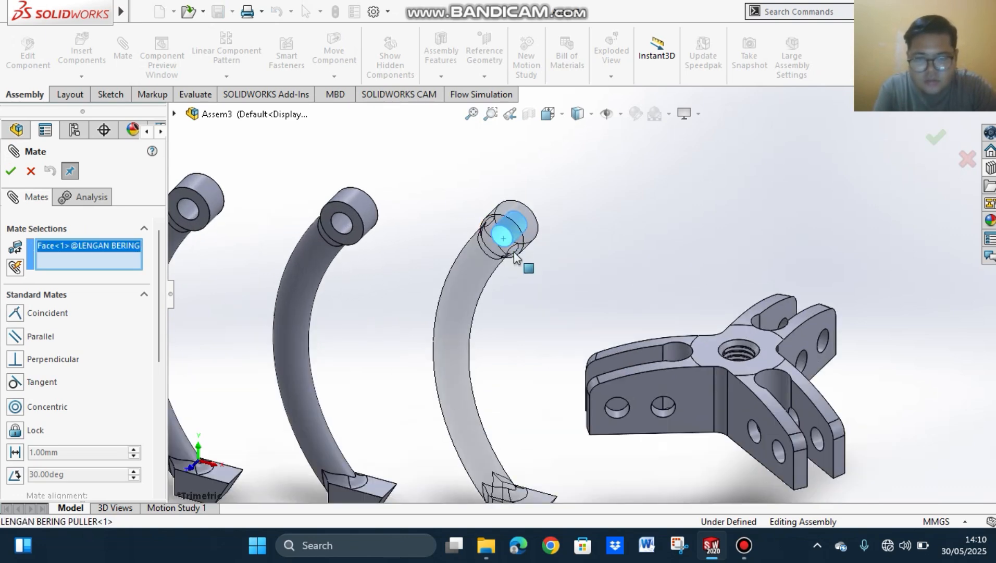
pyautogui.click(615, 413)
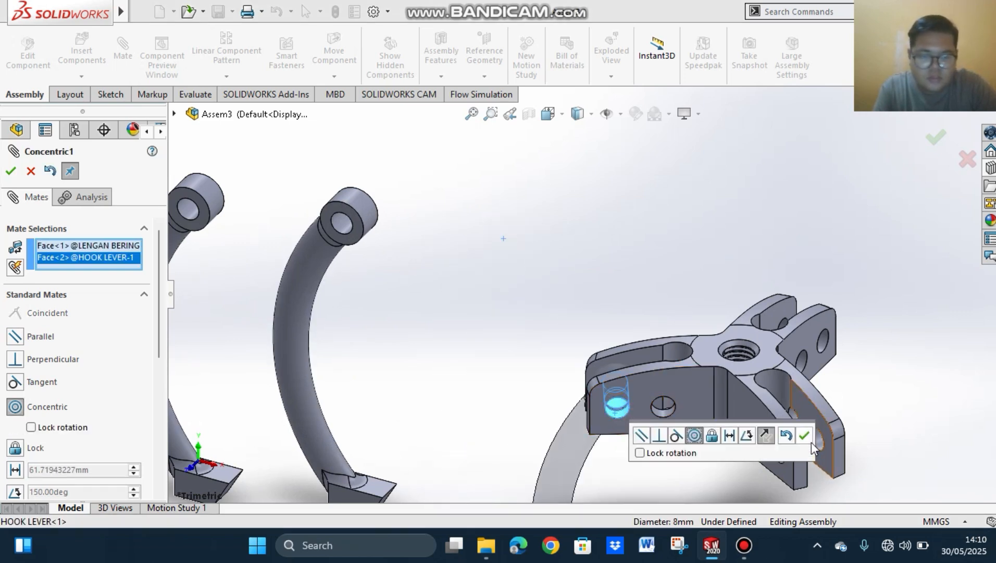
pyautogui.click(807, 435)
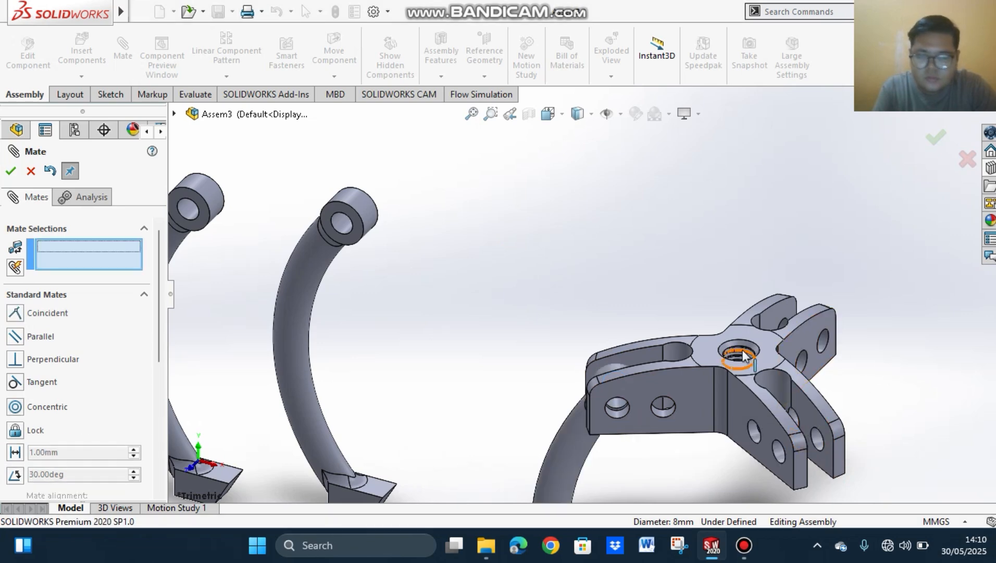
# Step: Mate the second arm's eye hole concentric with the outer hole of the adjacent hook lever fork, flipping the mate alignment
pyautogui.scroll(5, 742, 357)
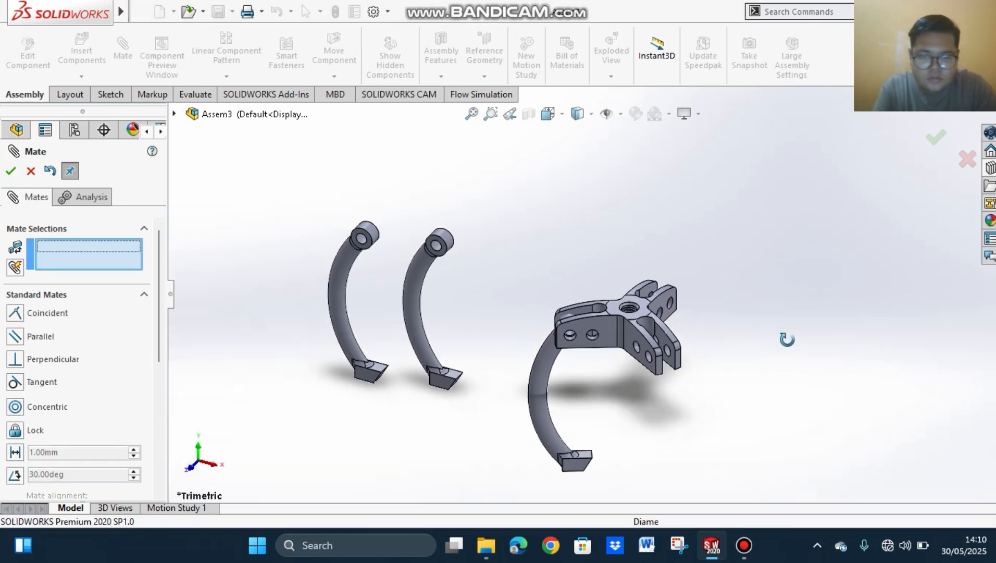
pyautogui.moveTo(787, 339); pyautogui.dragTo(750, 311, button='middle')
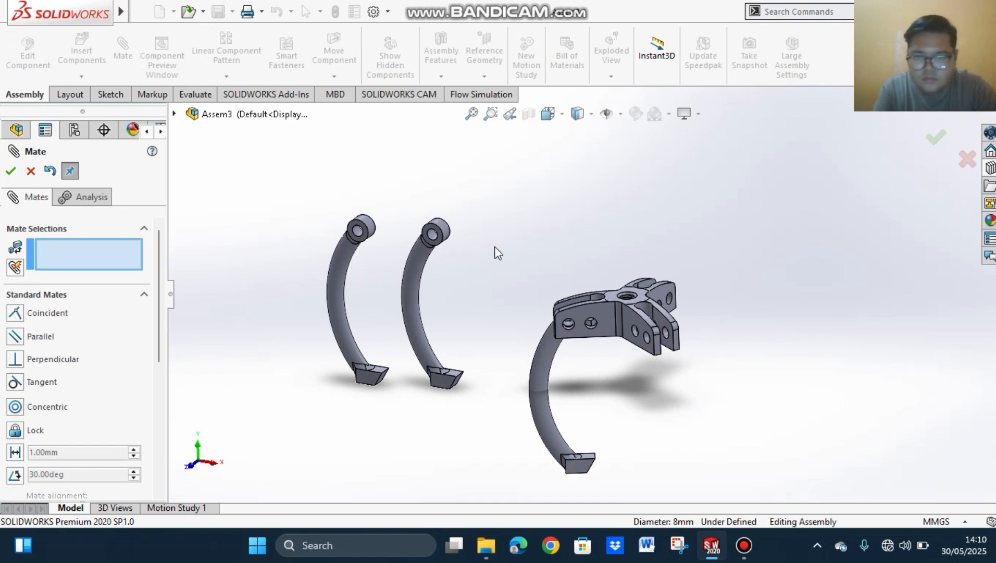
pyautogui.scroll(-5, 501, 249)
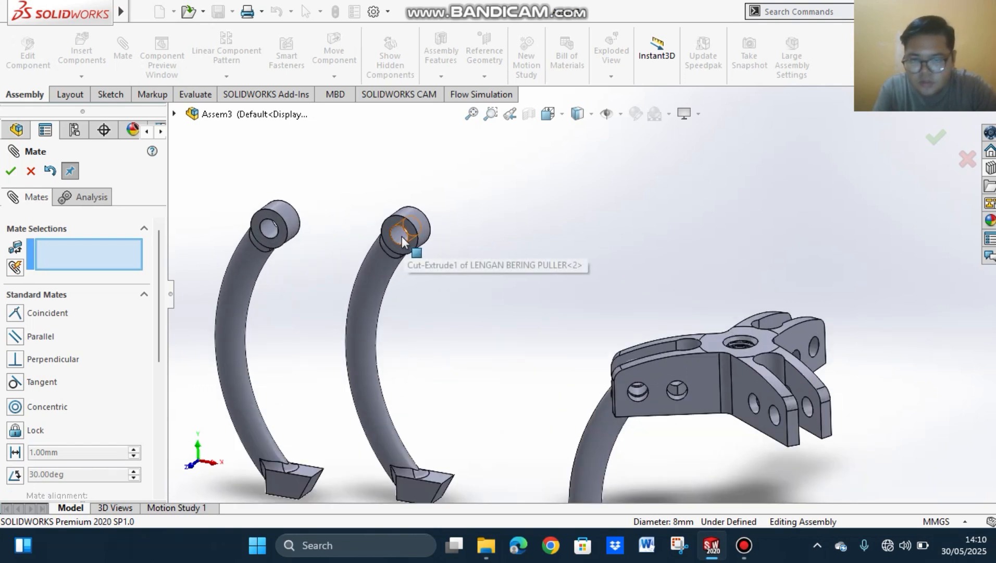
pyautogui.click(400, 236)
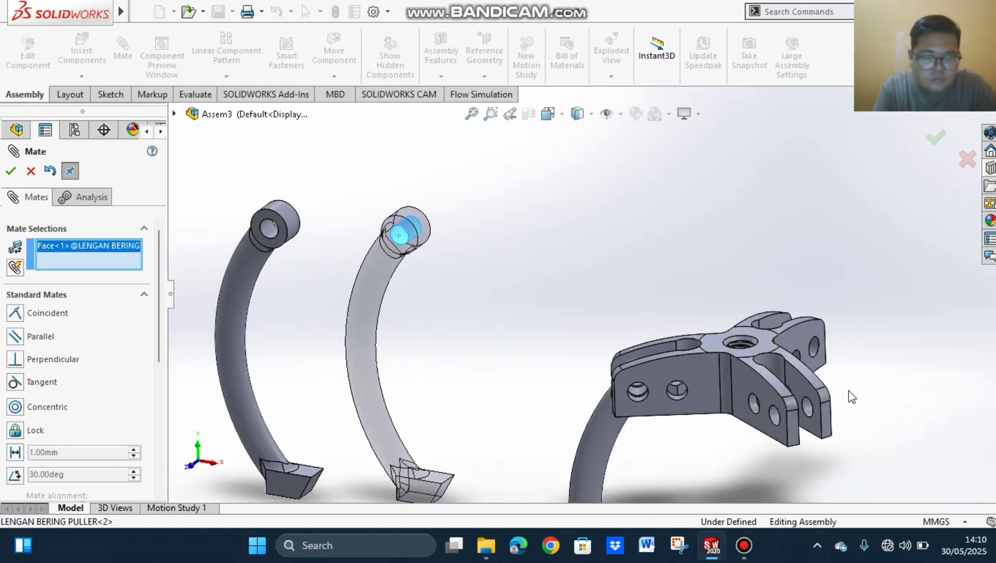
pyautogui.moveTo(830, 417); pyautogui.dragTo(780, 429, button='middle')
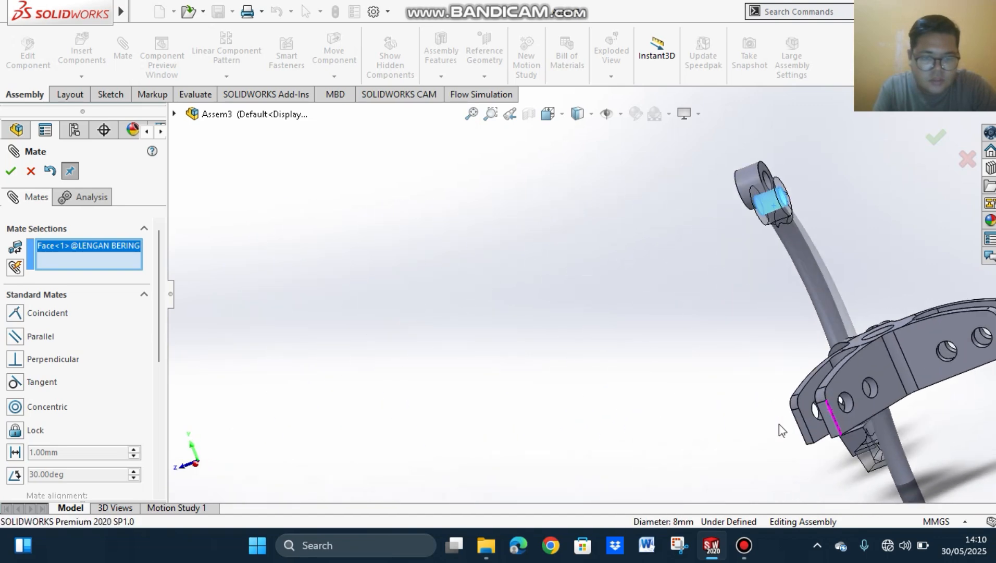
pyautogui.click(850, 402)
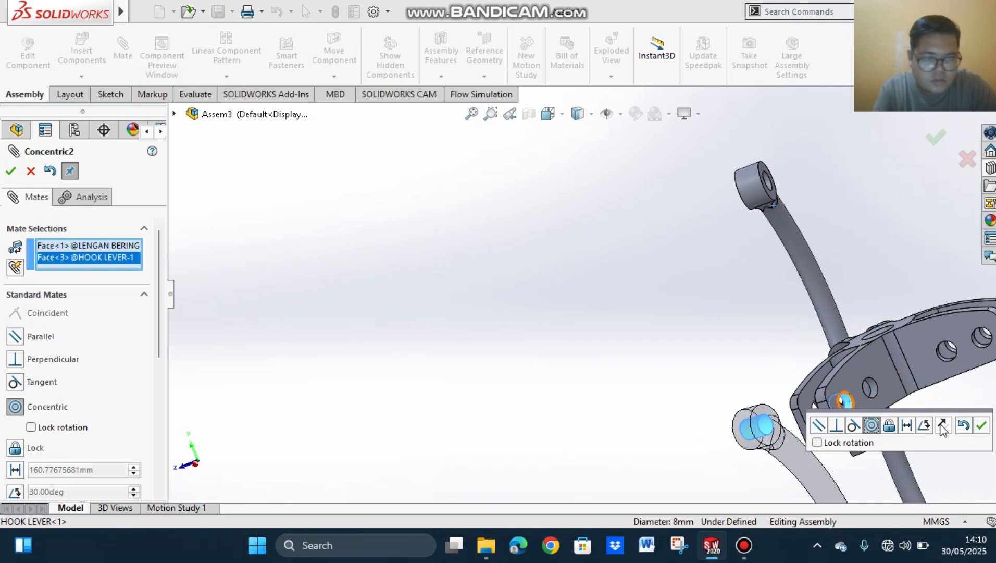
pyautogui.click(943, 425)
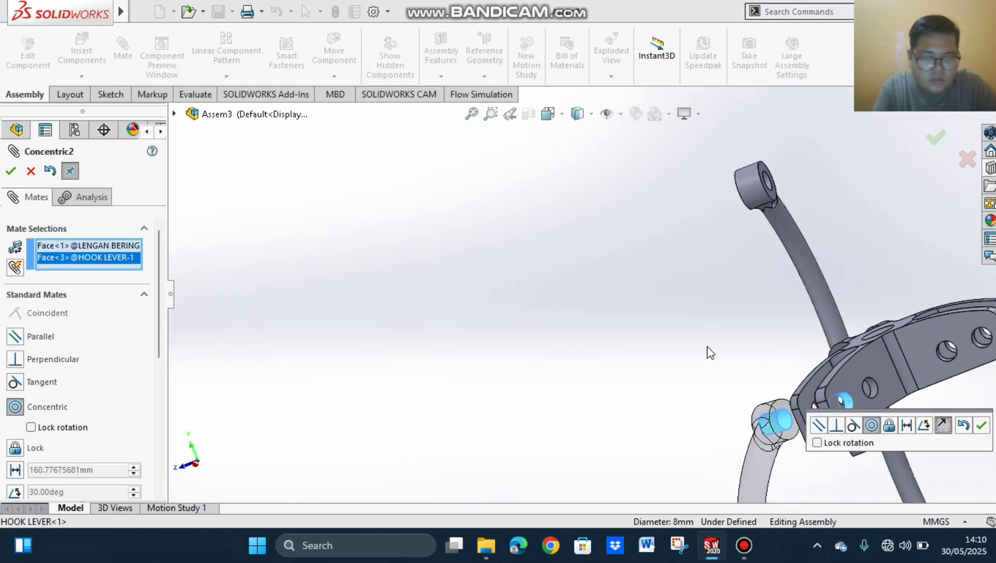
pyautogui.moveTo(717, 358); pyautogui.dragTo(854, 386, button='middle')
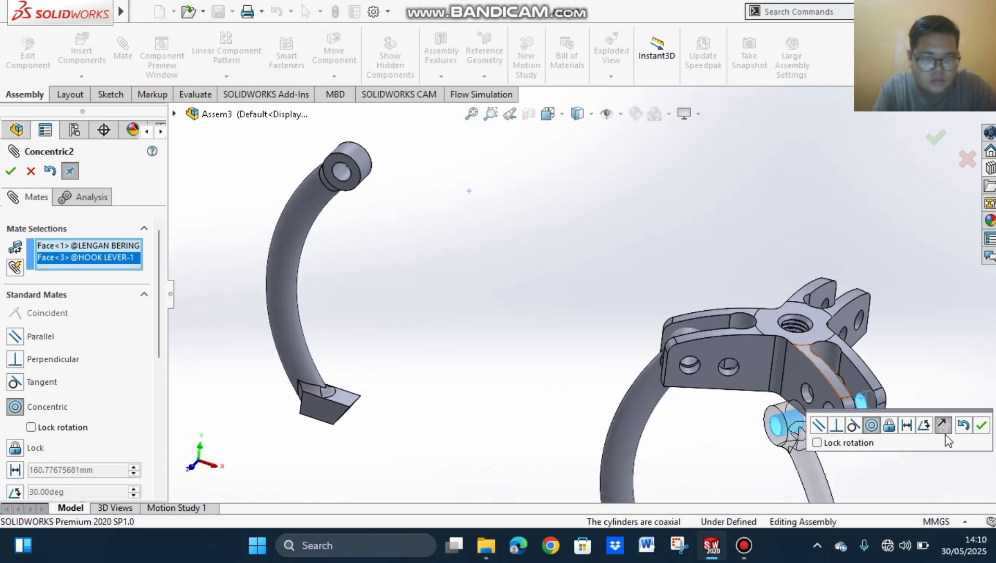
pyautogui.click(983, 429)
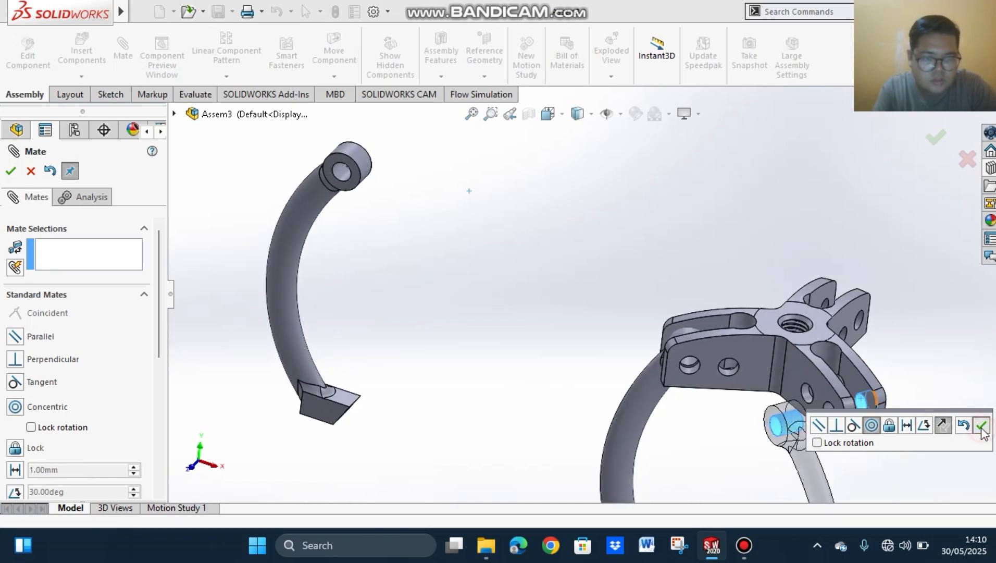
# Step: Add a coincident mate between the flat face of the second arm's eye and the inner face of its hook lever fork
pyautogui.click(775, 419)
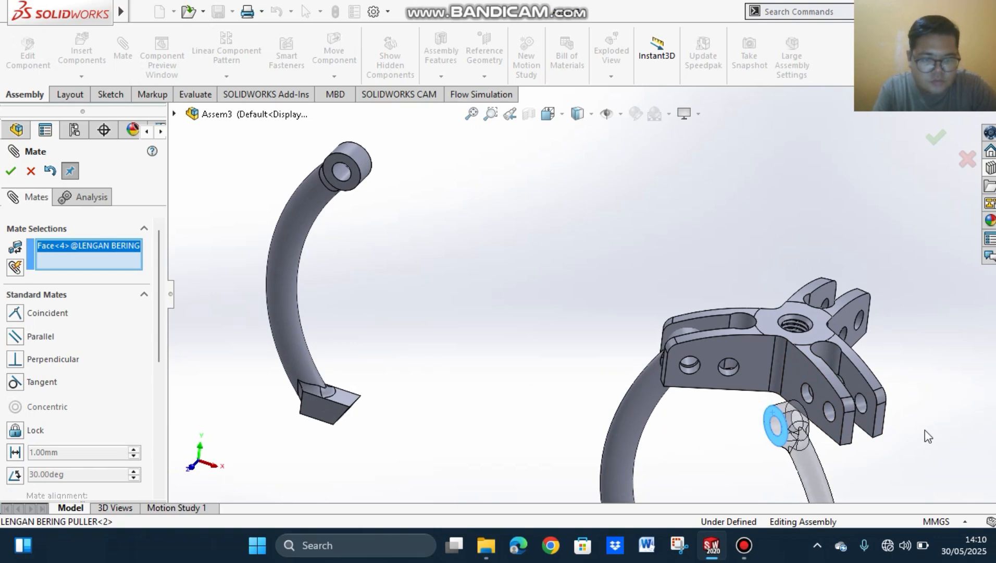
pyautogui.moveTo(925, 430); pyautogui.dragTo(848, 410, button='middle')
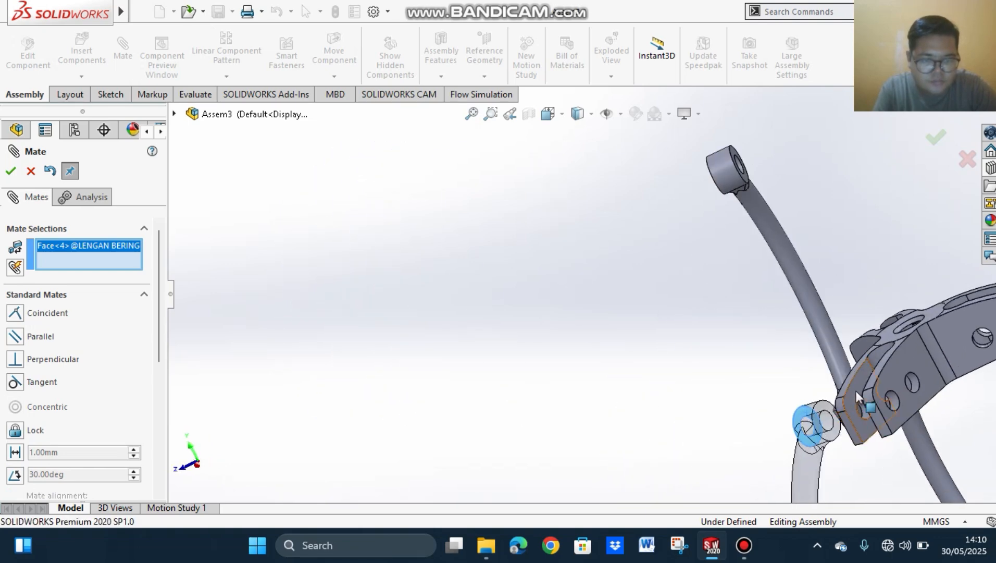
pyautogui.click(856, 391)
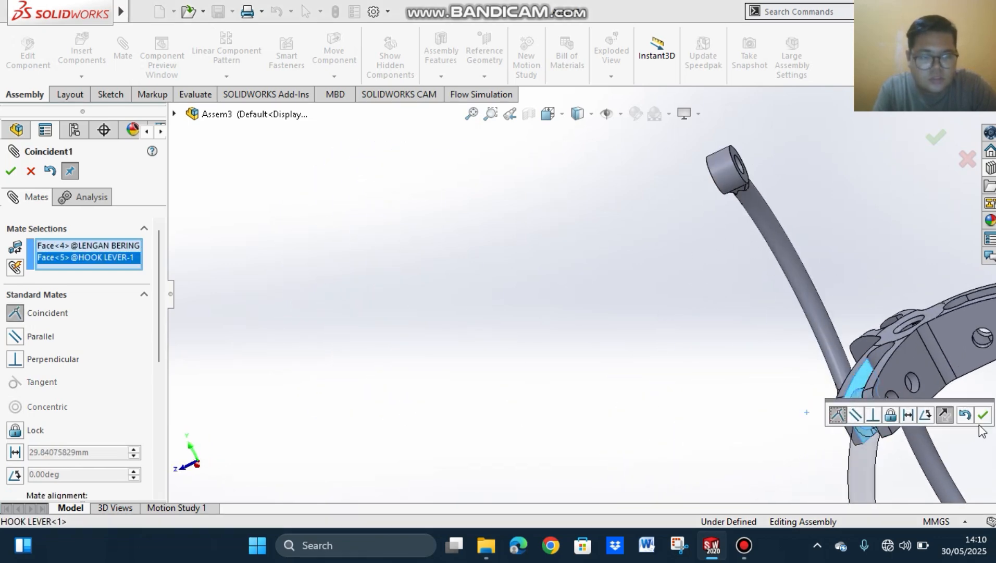
pyautogui.click(984, 415)
# Step: Mate the third arm's eye hole concentric with the outer hole of the remaining free hook lever fork
pyautogui.scroll(5, 770, 383)
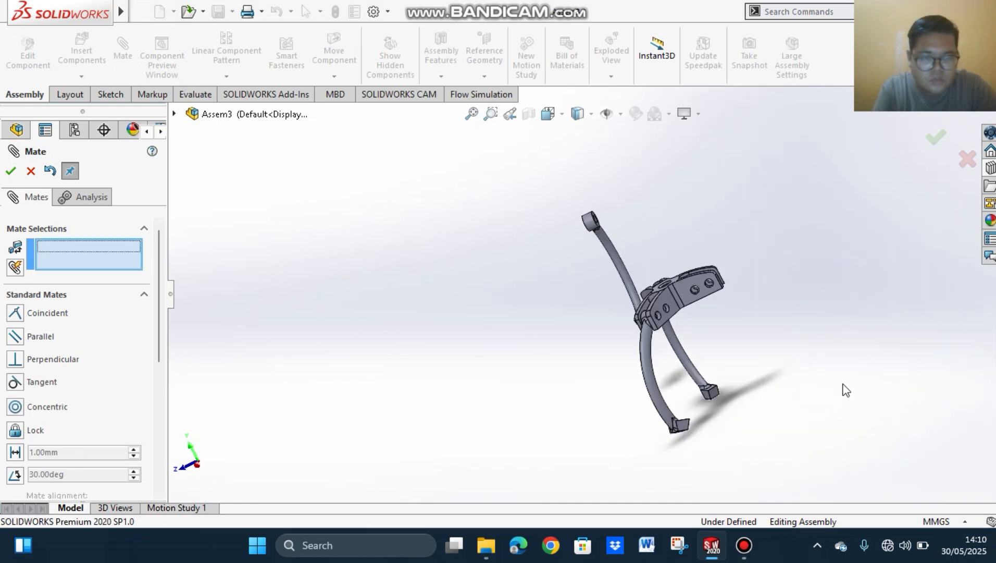
pyautogui.moveTo(827, 383); pyautogui.dragTo(764, 333, button='middle')
pyautogui.scroll(2, 753, 336)
pyautogui.scroll(2, 735, 258)
pyautogui.scroll(-3, 579, 280)
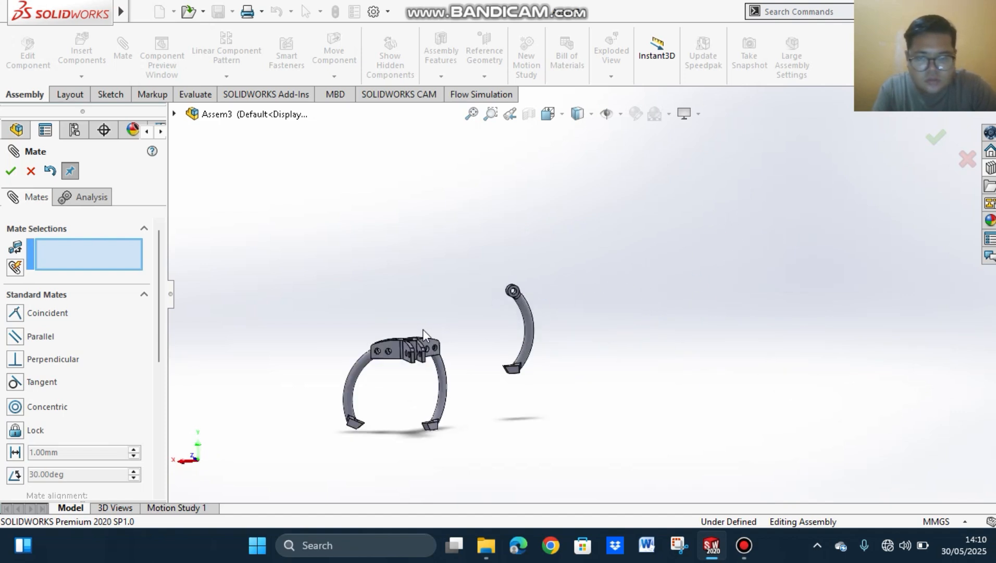
pyautogui.scroll(-3, 554, 308)
pyautogui.scroll(-3, 653, 243)
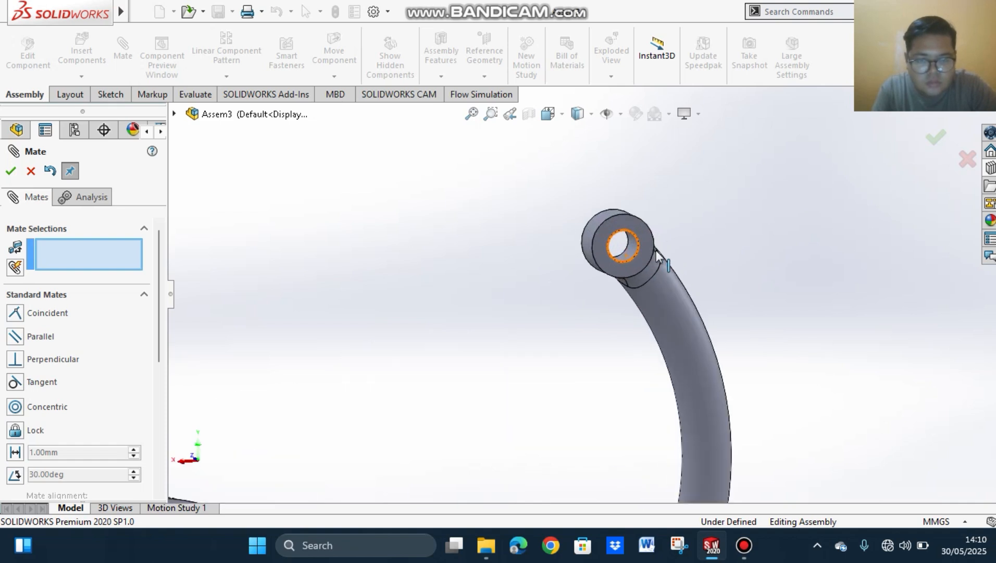
pyautogui.click(631, 249)
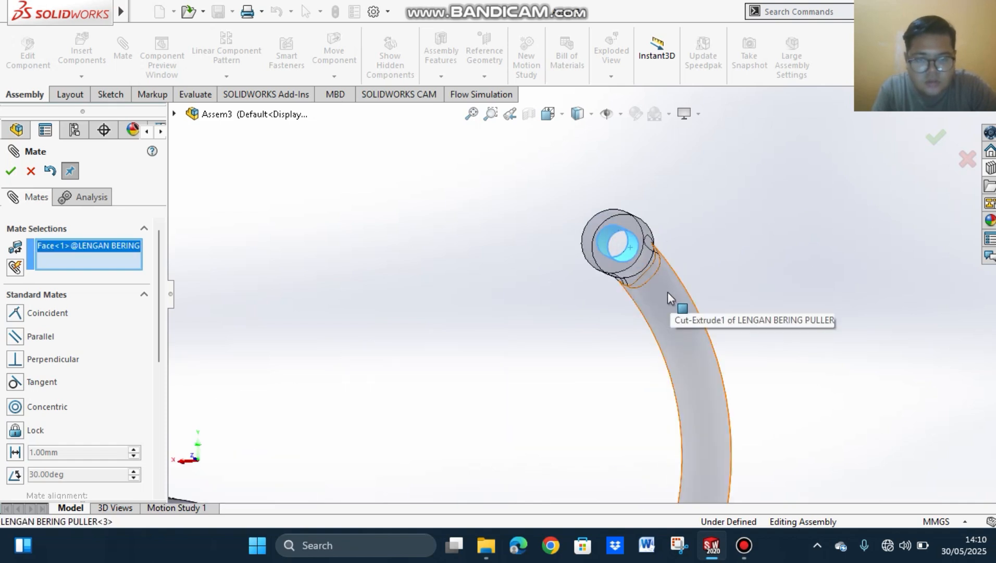
pyautogui.scroll(5, 625, 299)
pyautogui.scroll(-2, 464, 363)
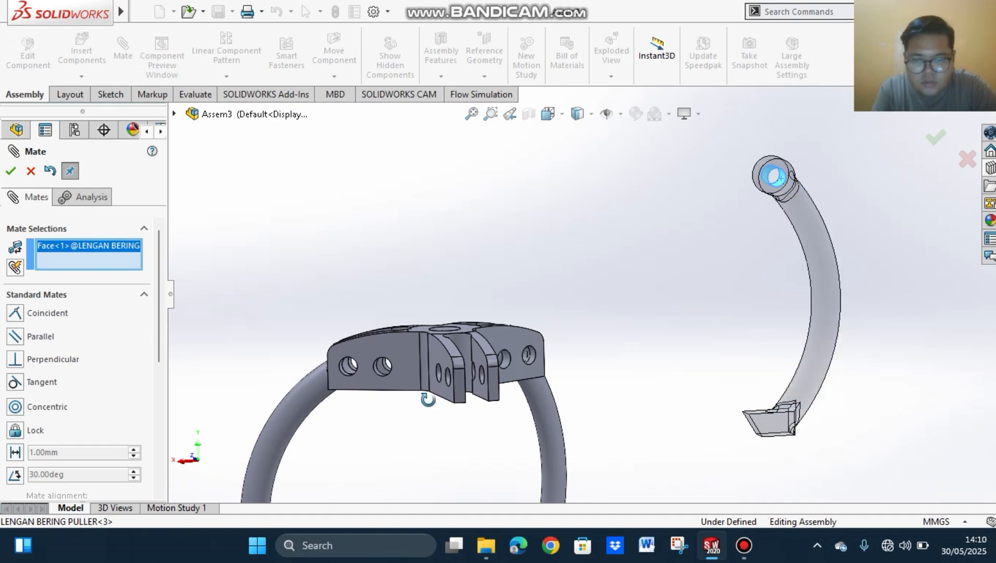
pyautogui.scroll(-3, 484, 372)
pyautogui.scroll(-2, 496, 378)
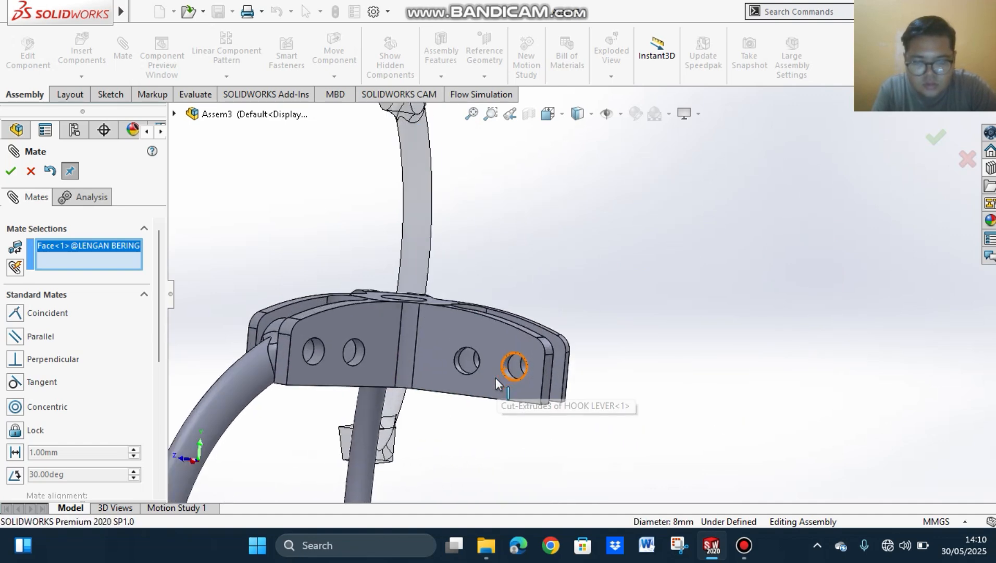
pyautogui.scroll(-3, 516, 367)
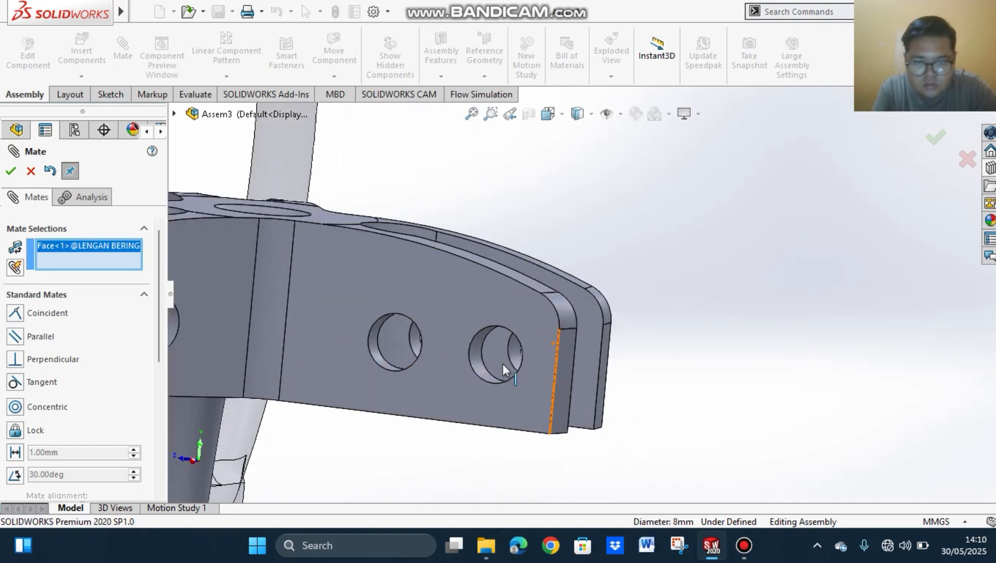
pyautogui.click(476, 350)
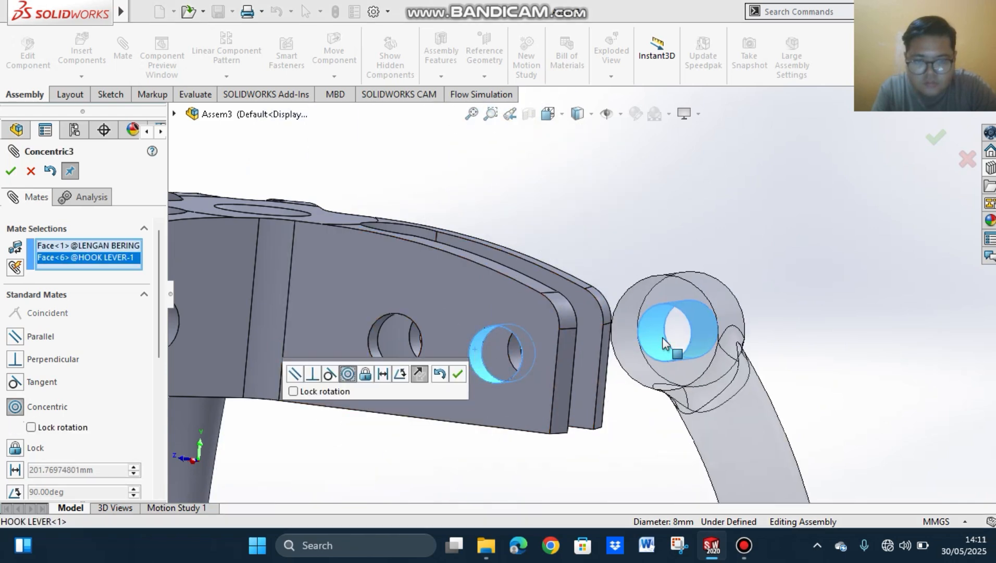
pyautogui.click(460, 374)
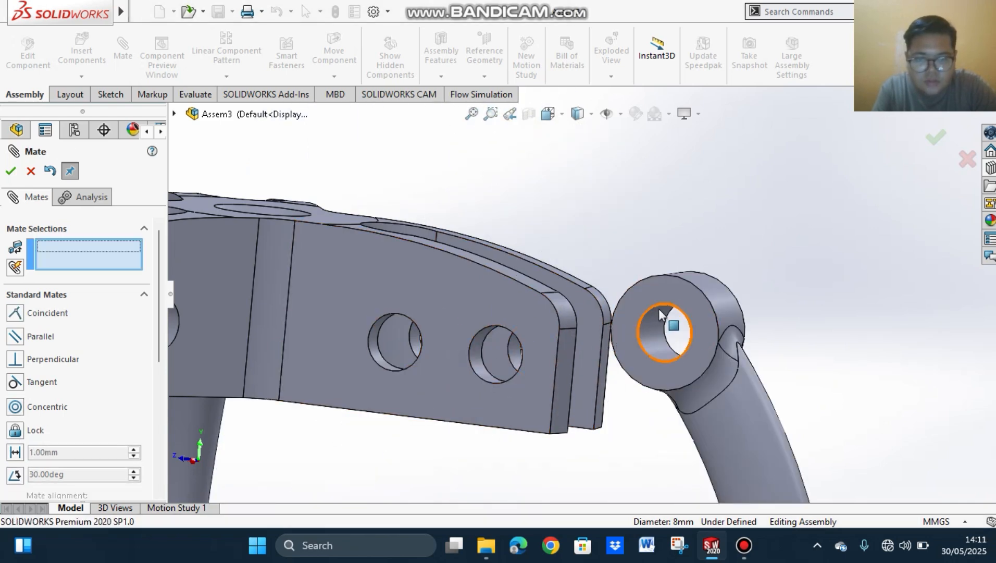
# Step: Add a coincident mate between the flat face of the third arm's eye and the inner face of its hook lever fork
pyautogui.click(677, 294)
pyautogui.moveTo(723, 284); pyautogui.dragTo(372, 332, button='middle')
pyautogui.click(372, 332)
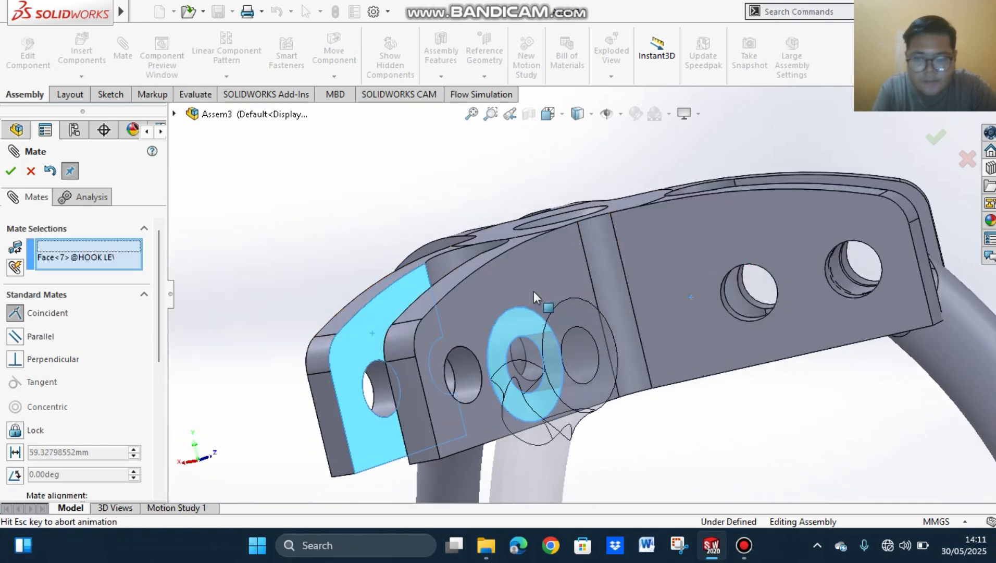
pyautogui.click(709, 331)
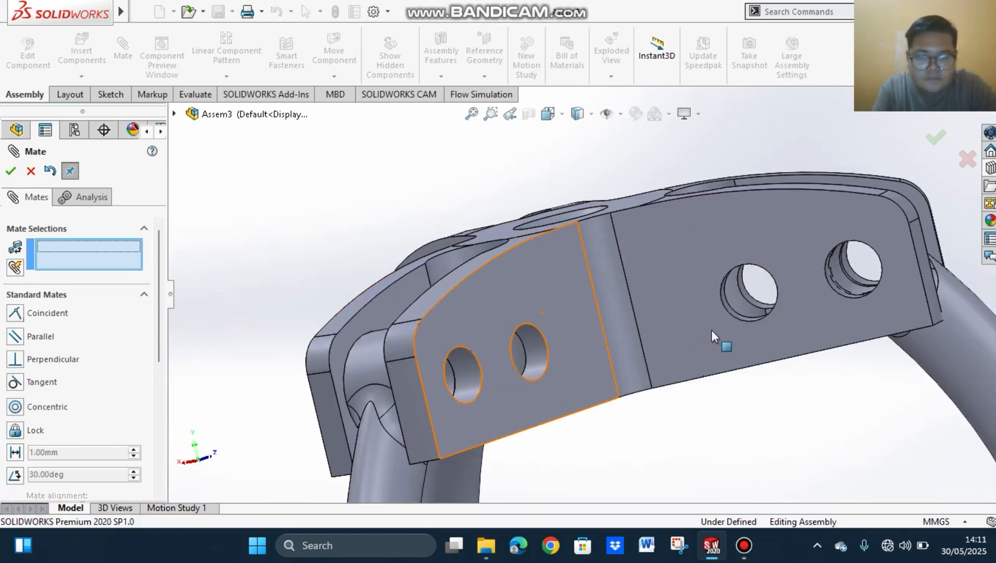
pyautogui.scroll(4, 706, 344)
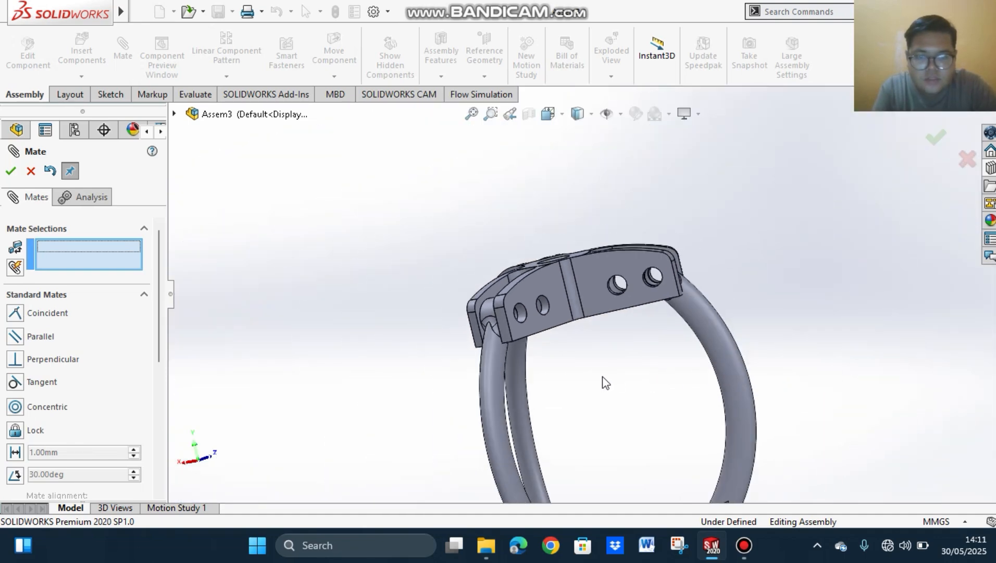
pyautogui.moveTo(600, 382); pyautogui.dragTo(538, 265, button='middle')
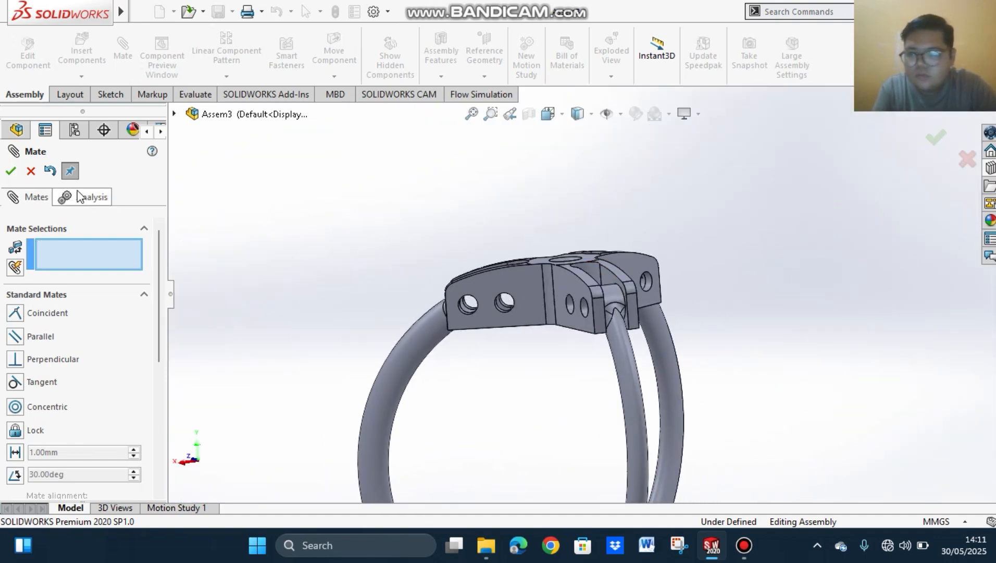
pyautogui.click(7, 173)
# Step: Inspect the hook lever and its three arms from the side and from above
pyautogui.scroll(-4, 711, 328)
pyautogui.scroll(8, 724, 329)
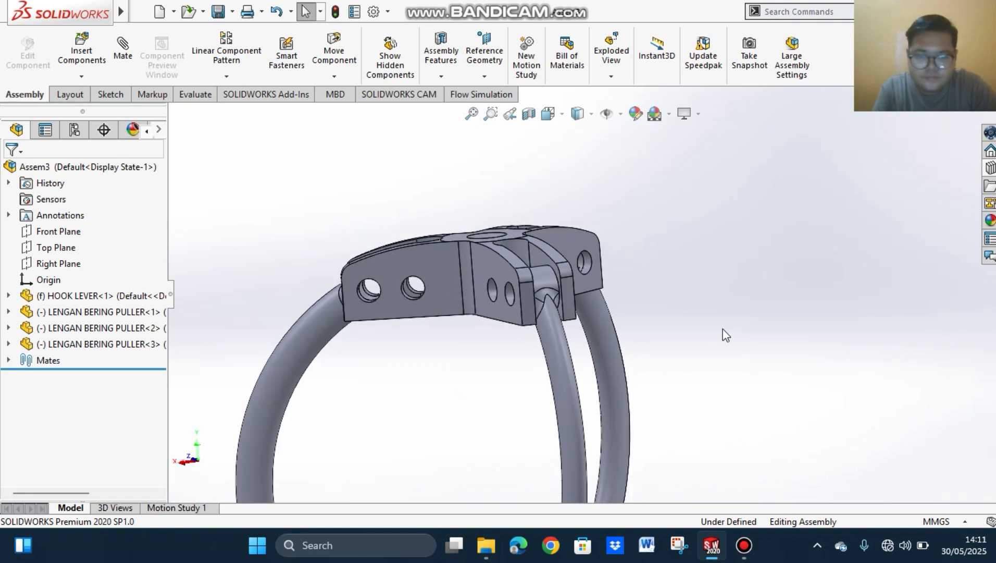
pyautogui.moveTo(656, 369)
pyautogui.mouseDown(button='middle')
pyautogui.moveTo(681, 384)
pyautogui.moveTo(748, 372)
pyautogui.moveTo(688, 398)
pyautogui.moveTo(661, 382)
pyautogui.mouseUp(button='middle')
pyautogui.scroll(3, 495, 381)
pyautogui.scroll(-4, 553, 379)
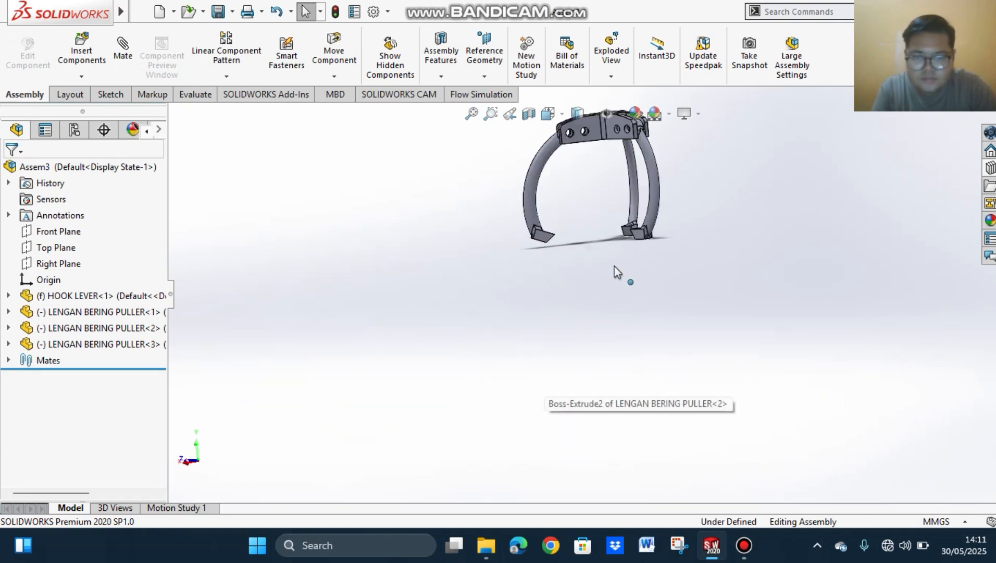
pyautogui.scroll(5, 618, 263)
pyautogui.scroll(-5, 620, 257)
pyautogui.scroll(-3, 573, 271)
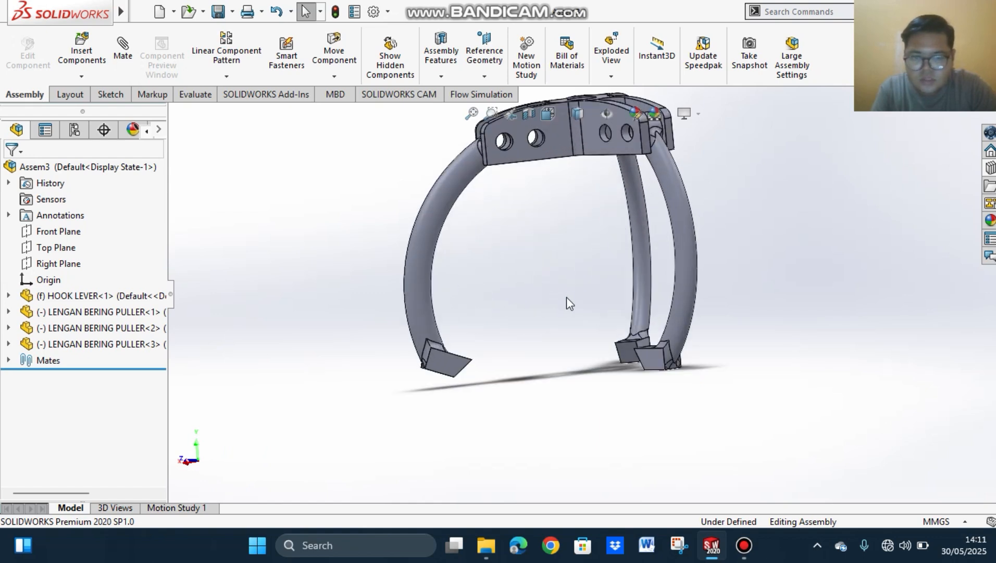
pyautogui.moveTo(566, 298); pyautogui.dragTo(484, 286, button='middle')
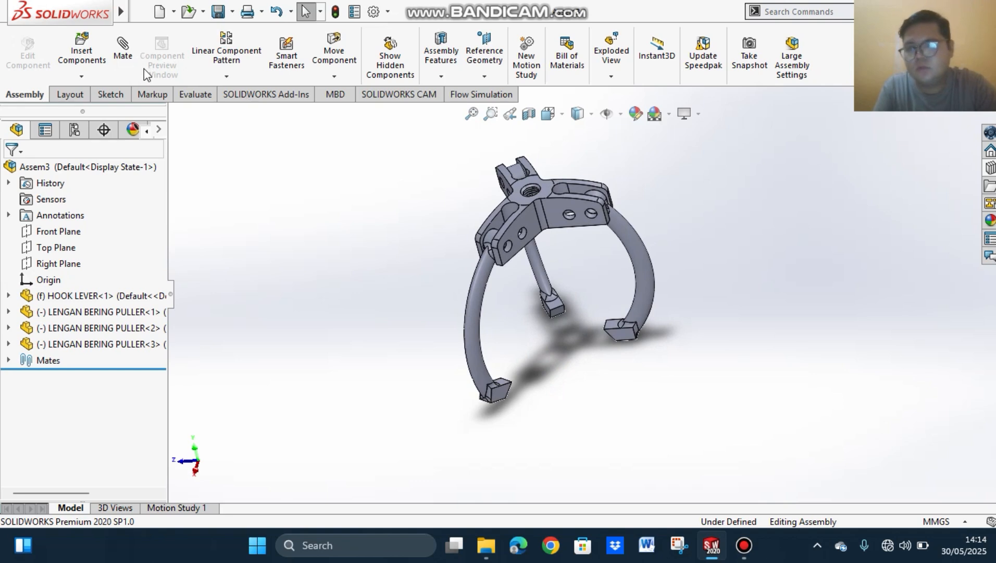
# Step: Add a coincident mate between the upper faces of the claw tips on arms LENGAN BERING PULLER<2> and LENGAN BERING PULLER<1>
pyautogui.click(123, 49)
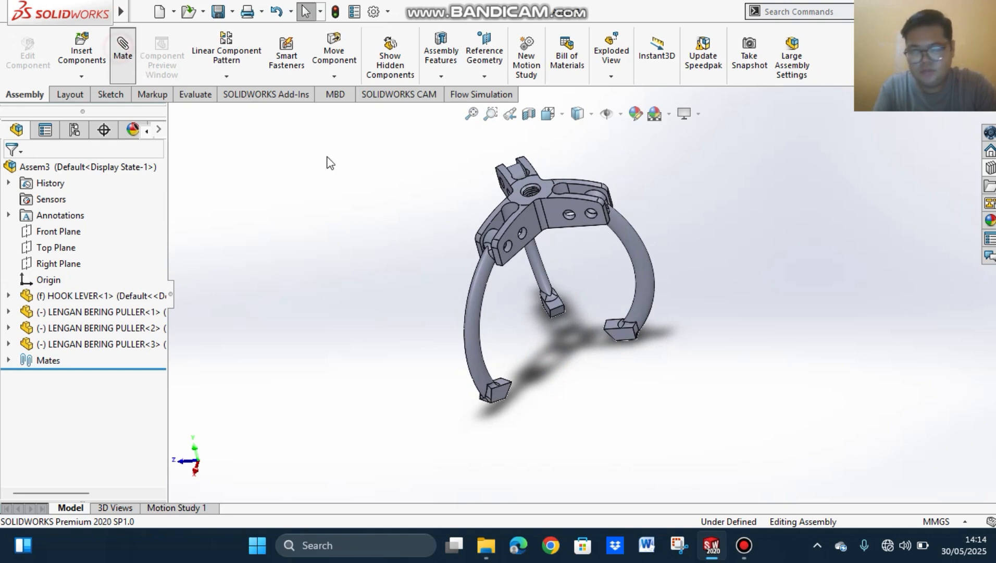
pyautogui.click(554, 304)
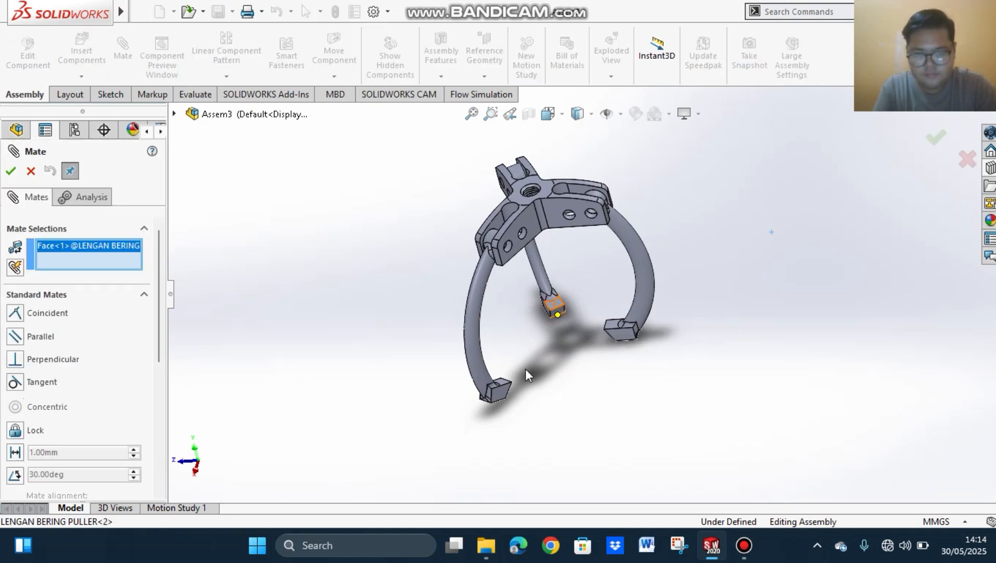
pyautogui.click(506, 386)
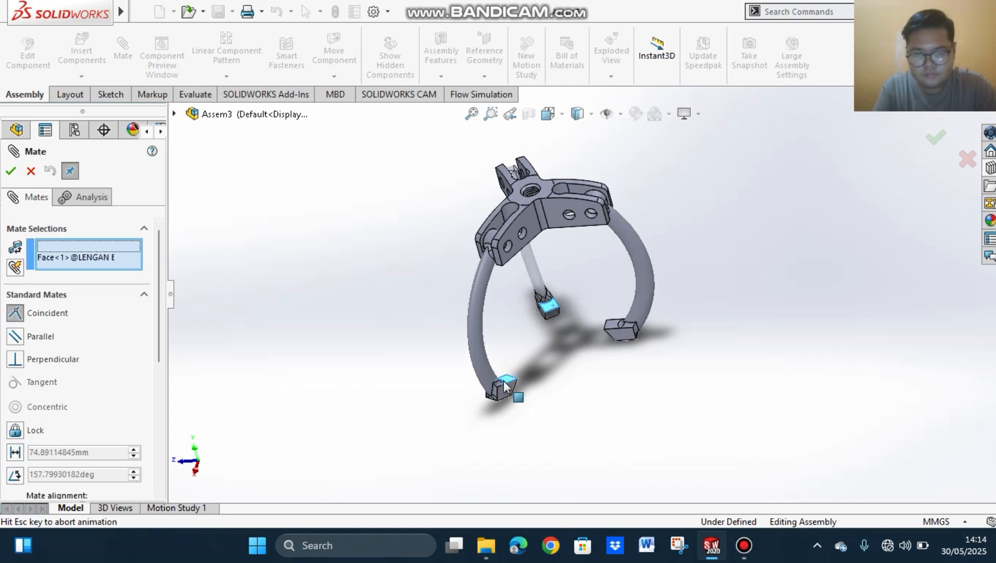
pyautogui.click(11, 172)
# Step: Mate the flat eye face of arm LENGAN BERING PULLER<2> coincident with the side face of its hook lever fork and finish mating
pyautogui.moveTo(402, 236); pyautogui.dragTo(489, 210, button='middle')
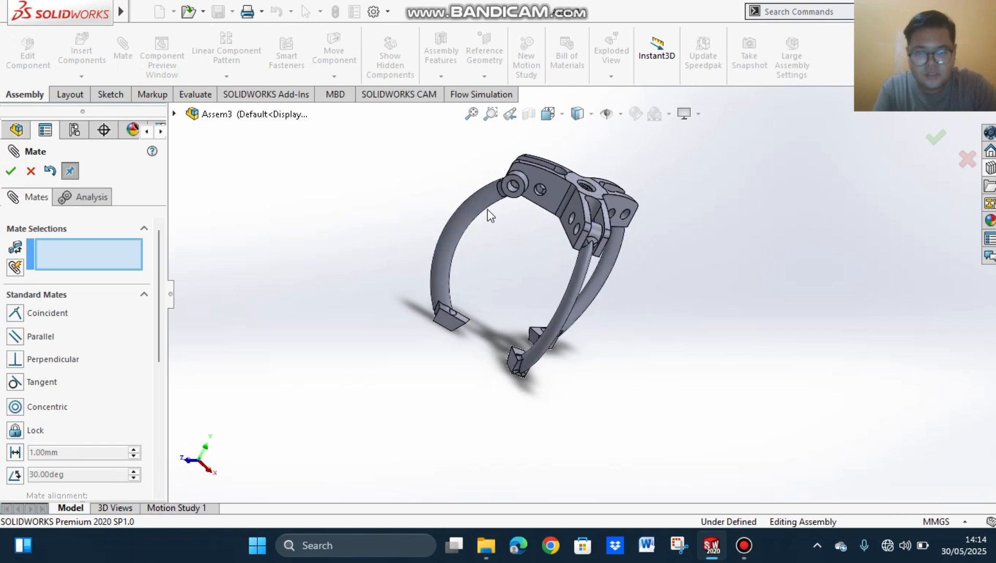
pyautogui.click(510, 183)
pyautogui.moveTo(418, 194); pyautogui.dragTo(539, 333, button='middle')
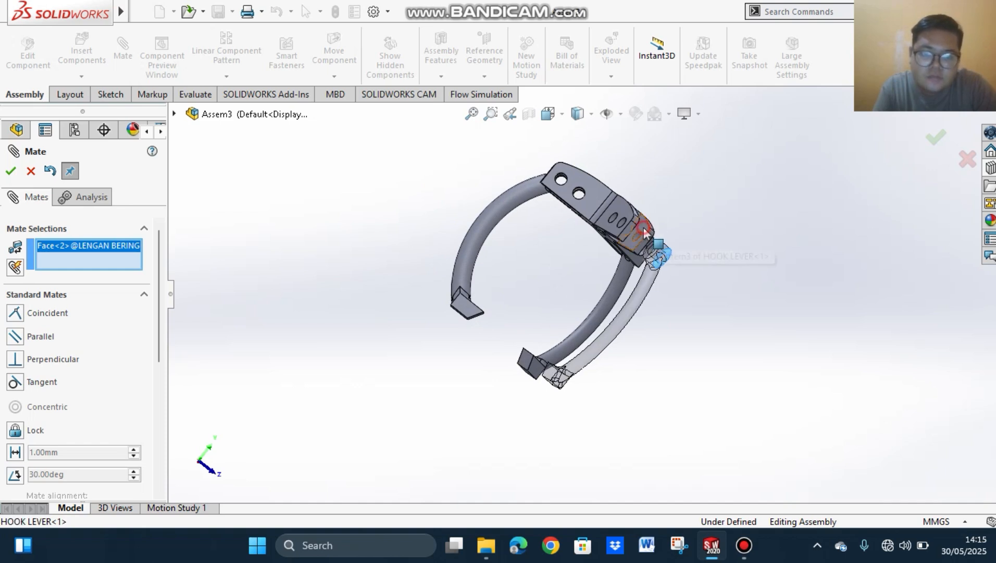
pyautogui.click(658, 254)
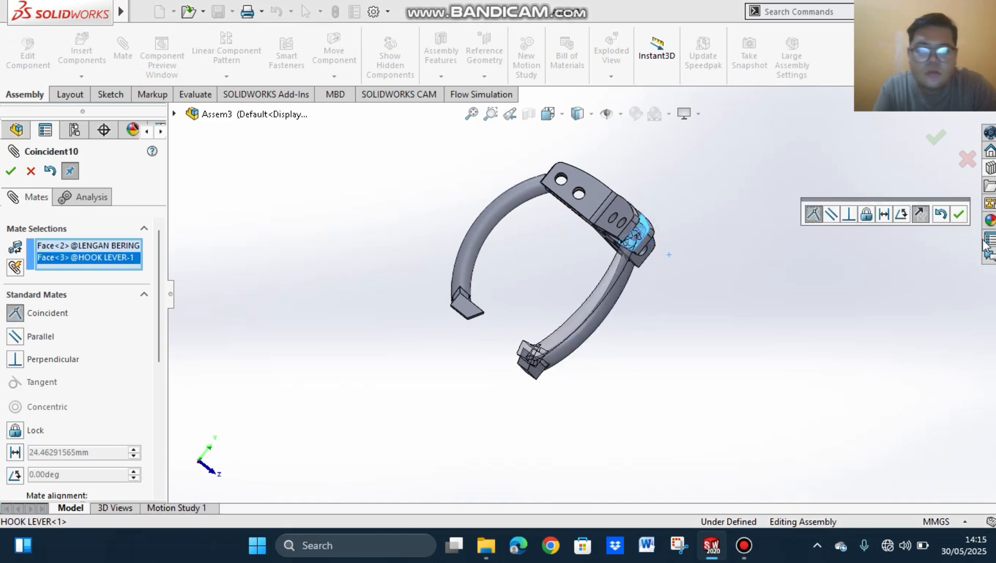
pyautogui.click(961, 218)
pyautogui.moveTo(846, 292); pyautogui.dragTo(603, 214, button='middle')
pyautogui.moveTo(476, 231); pyautogui.dragTo(506, 209, button='middle')
pyautogui.scroll(-3, 505, 209)
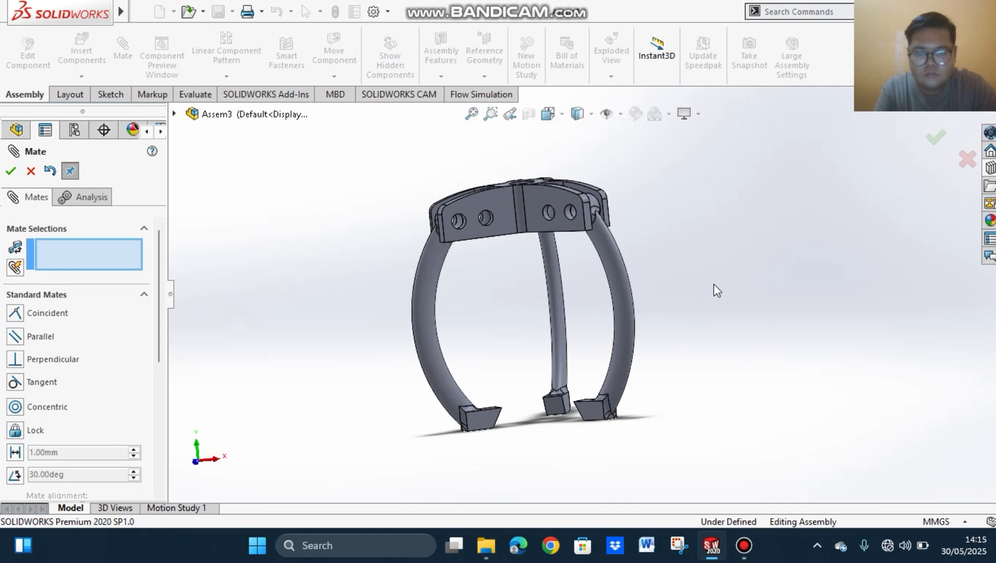
pyautogui.moveTo(714, 288)
pyautogui.mouseDown(button='middle')
pyautogui.moveTo(706, 294)
pyautogui.moveTo(726, 369)
pyautogui.moveTo(709, 433)
pyautogui.moveTo(730, 227)
pyautogui.moveTo(741, 291)
pyautogui.moveTo(721, 301)
pyautogui.mouseUp(button='middle')
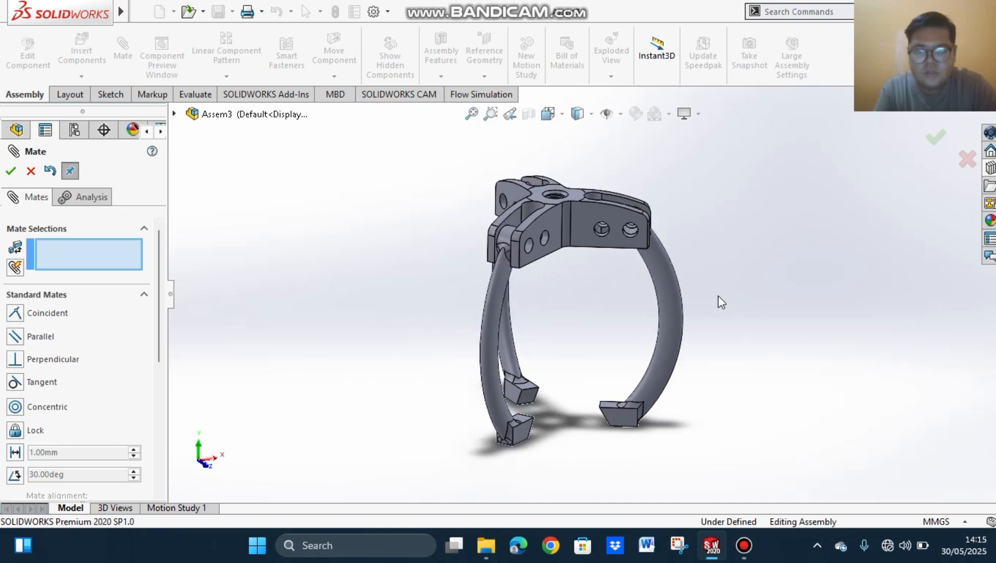
pyautogui.click(13, 171)
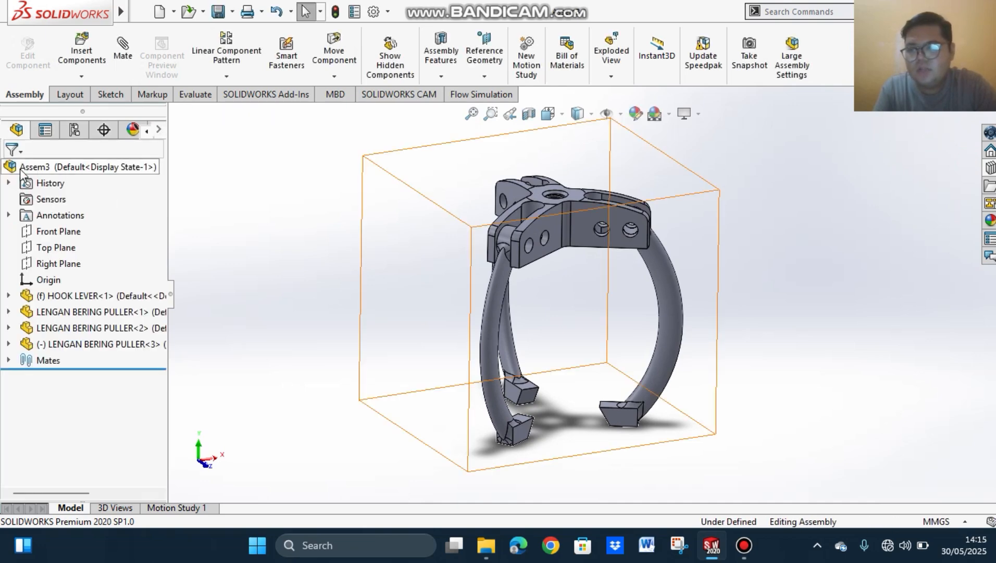
pyautogui.moveTo(804, 293); pyautogui.dragTo(782, 356, button='middle')
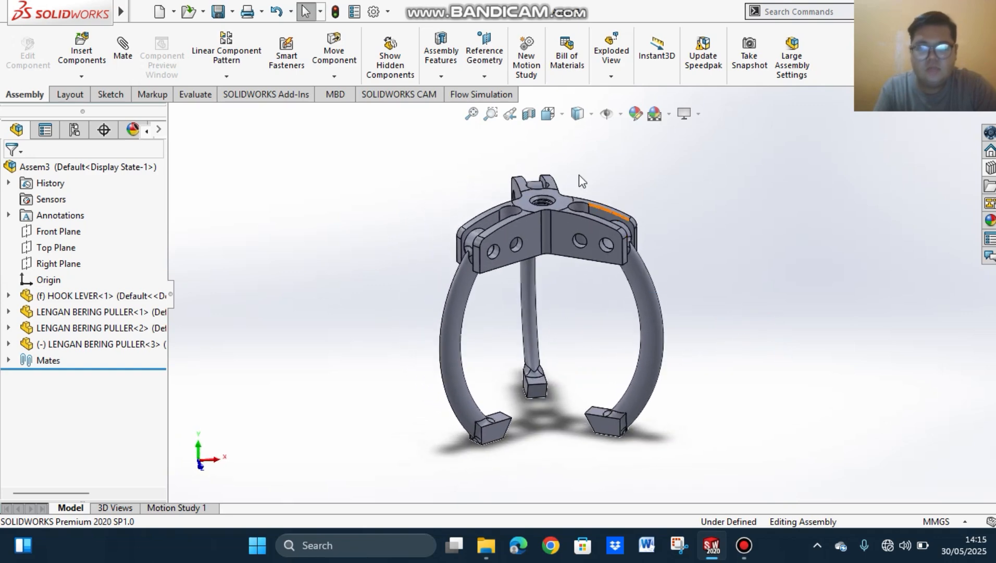
# Step: Insert the MUR BAUT BERING PULLER part and place it beside the hook lever assembly
pyautogui.click(82, 51)
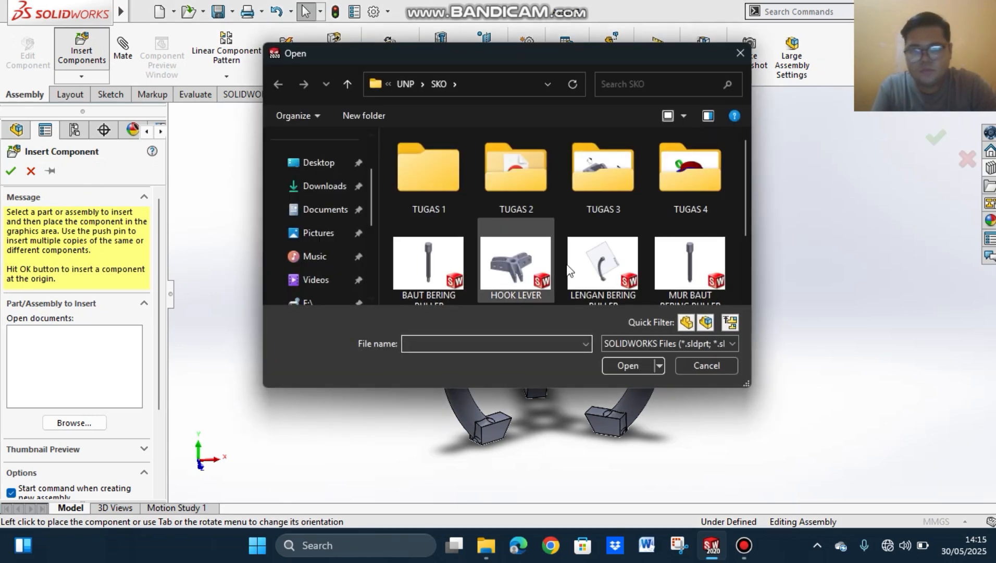
pyautogui.click(687, 267)
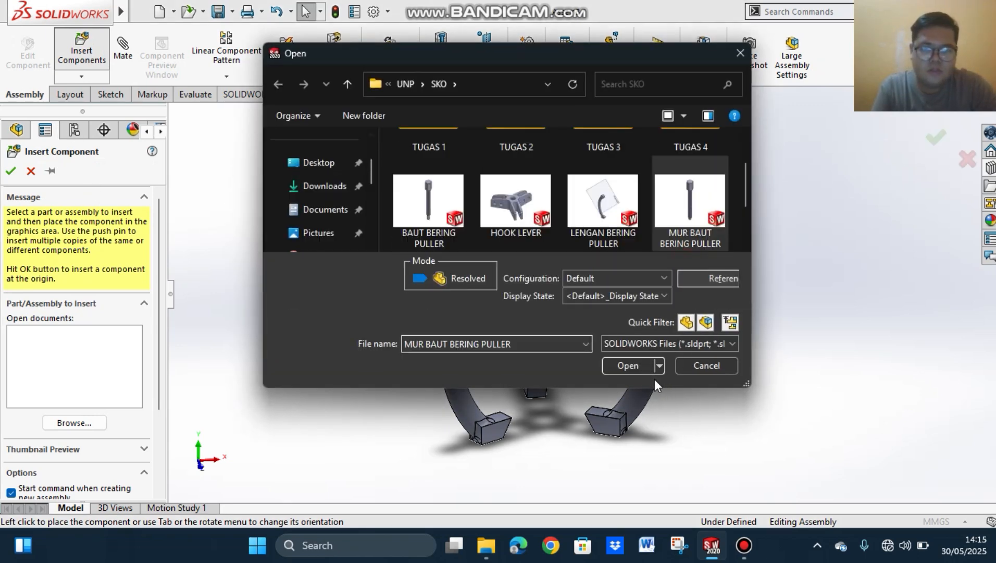
pyautogui.click(631, 365)
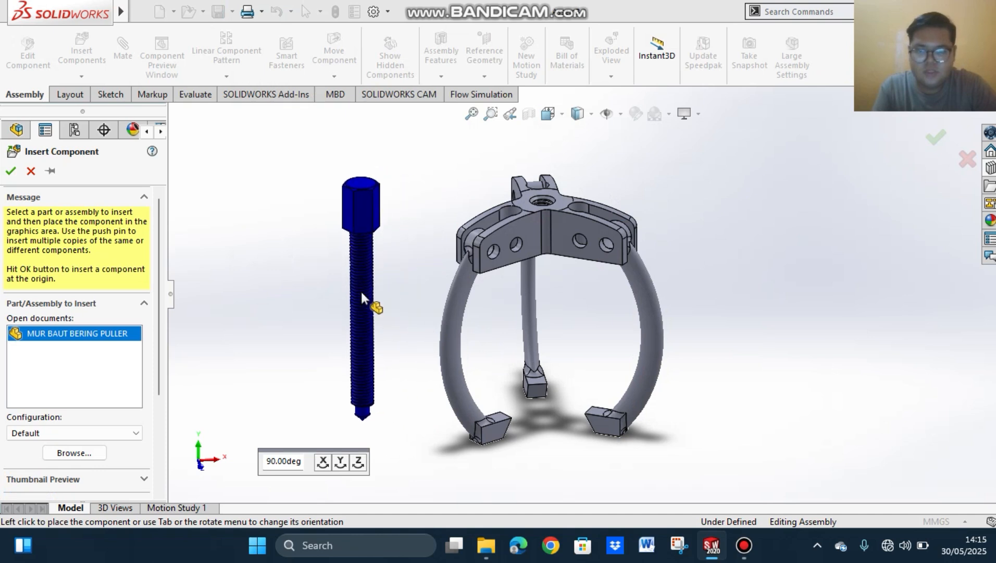
pyautogui.click(339, 260)
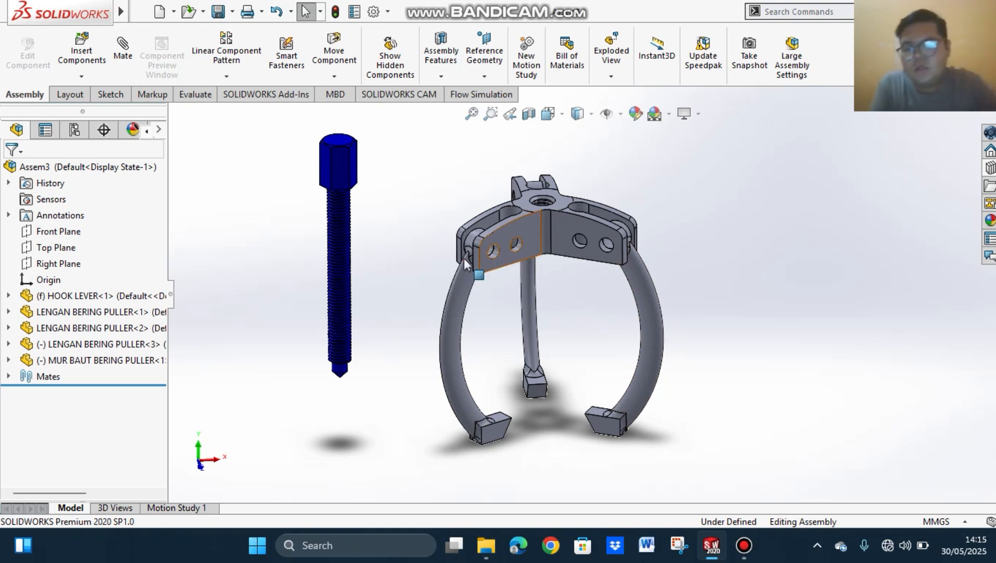
pyautogui.click(123, 49)
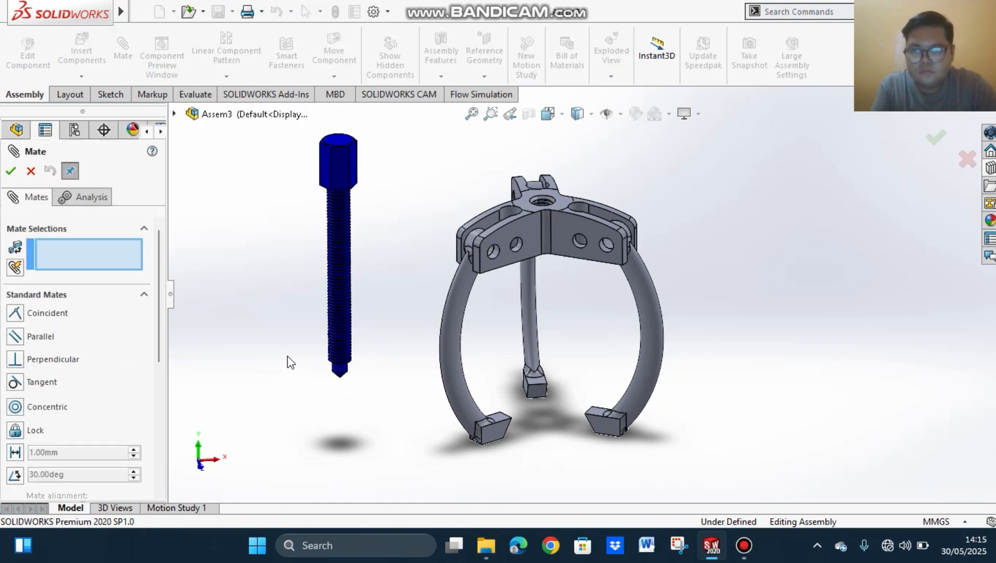
pyautogui.scroll(-3, 334, 361)
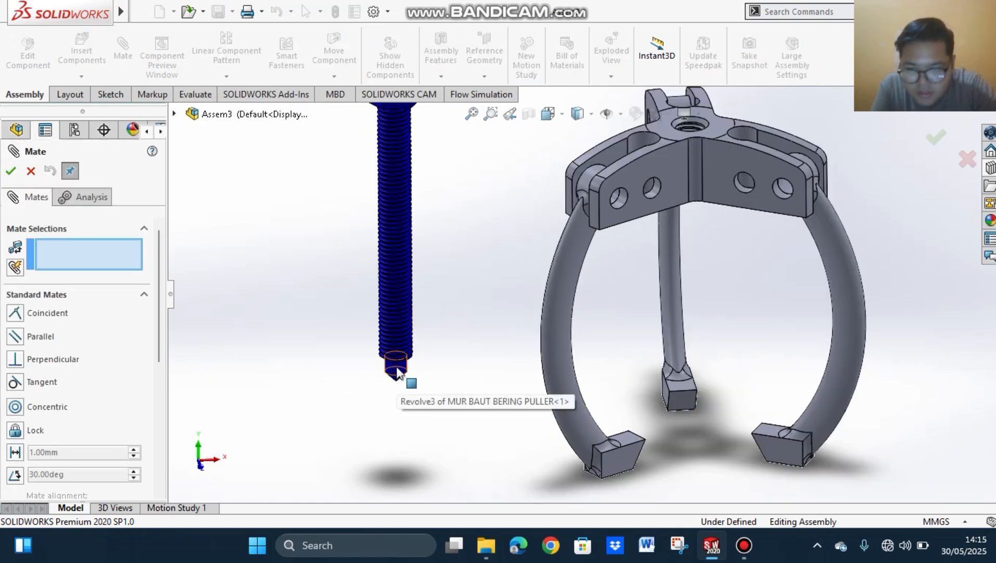
pyautogui.click(397, 371)
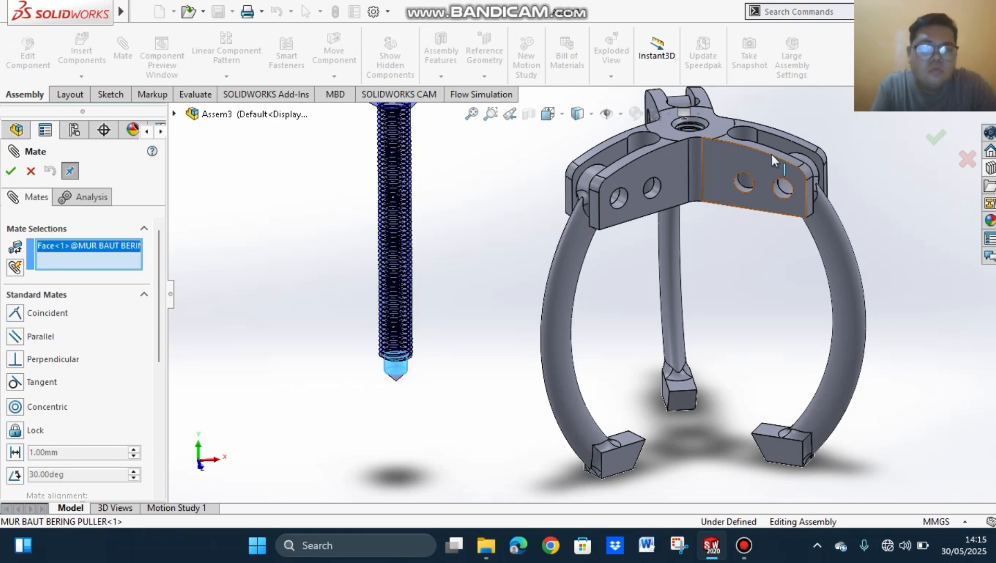
pyautogui.moveTo(772, 154); pyautogui.dragTo(743, 186, button='middle')
pyautogui.scroll(3, 743, 186)
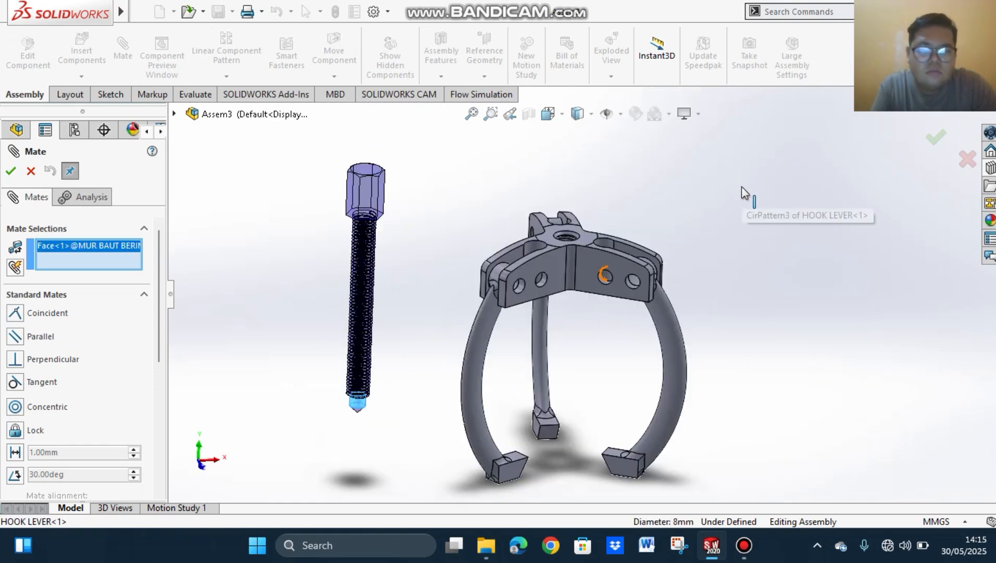
pyautogui.scroll(-2, 602, 209)
pyautogui.moveTo(602, 208); pyautogui.dragTo(527, 237, button='middle')
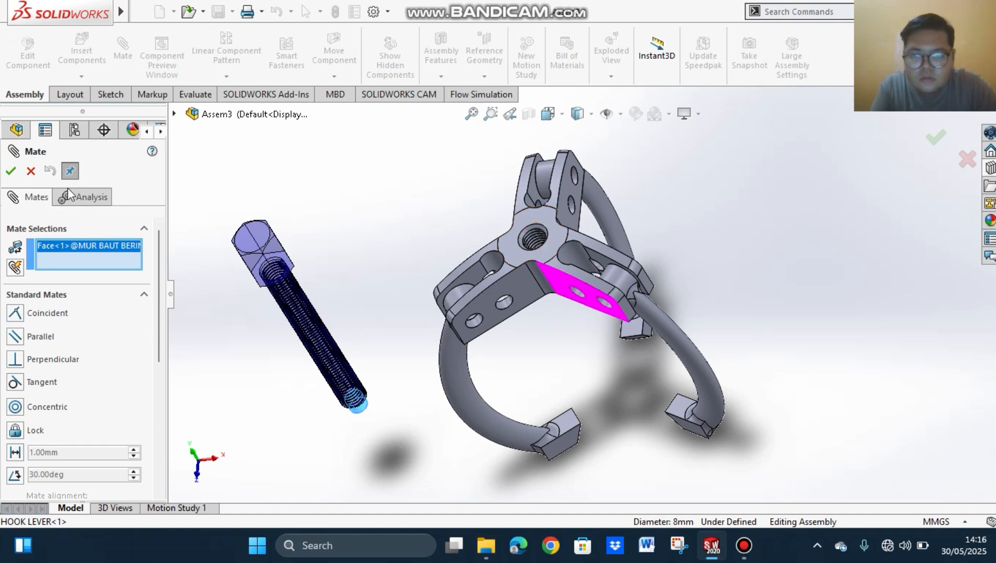
pyautogui.click(31, 171)
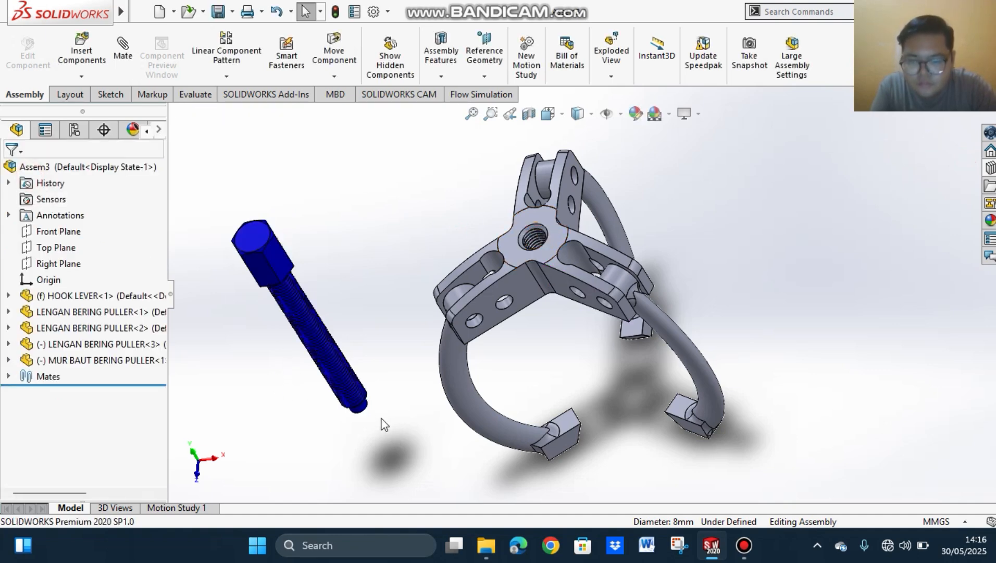
# Step: Add a concentric mate between the bolt's cylindrical tip and the chamfered edge face of the hook lever's central threaded hole
pyautogui.scroll(-3, 384, 423)
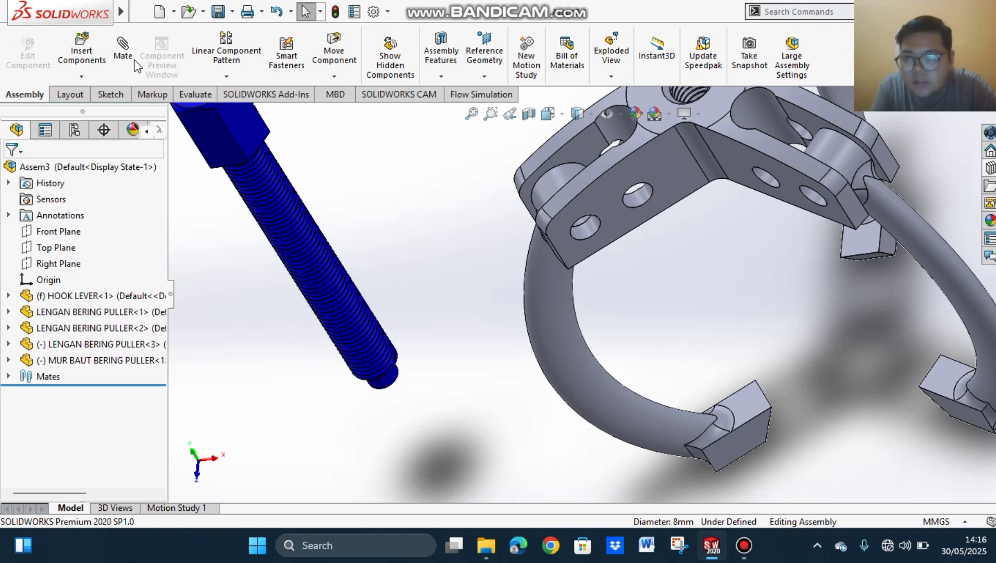
pyautogui.click(123, 49)
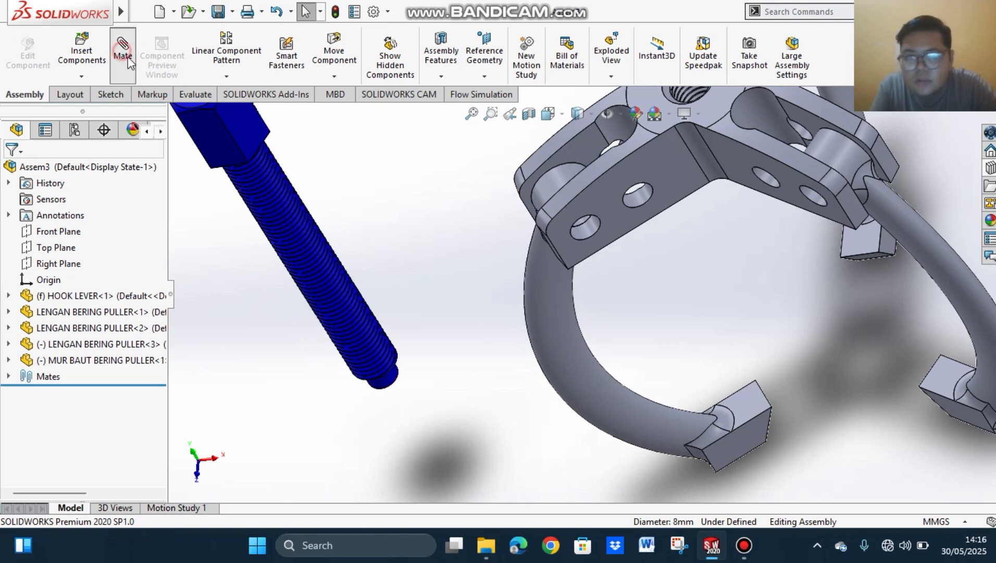
pyautogui.click(395, 386)
pyautogui.scroll(2, 459, 375)
pyautogui.scroll(1, 534, 273)
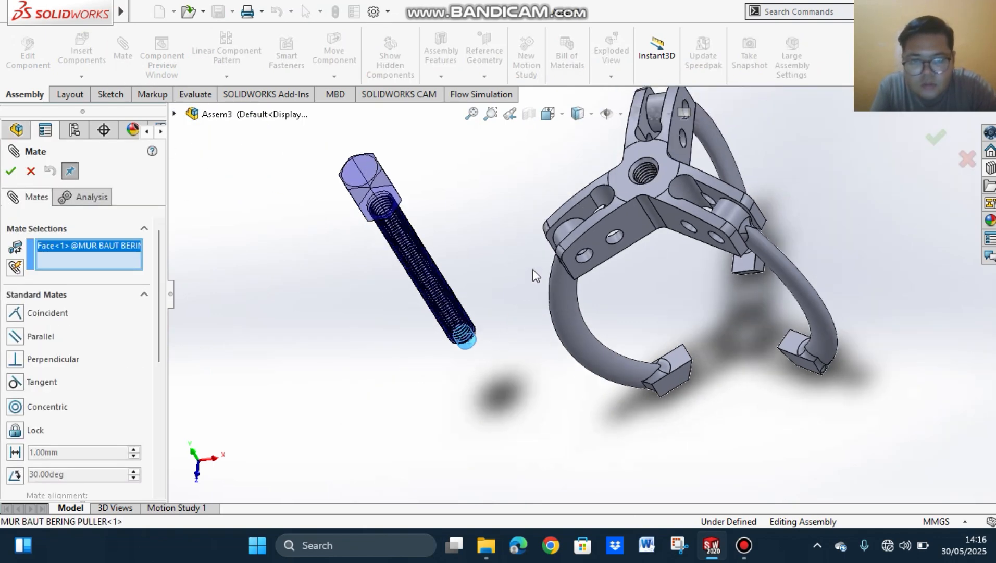
pyautogui.scroll(-4, 672, 188)
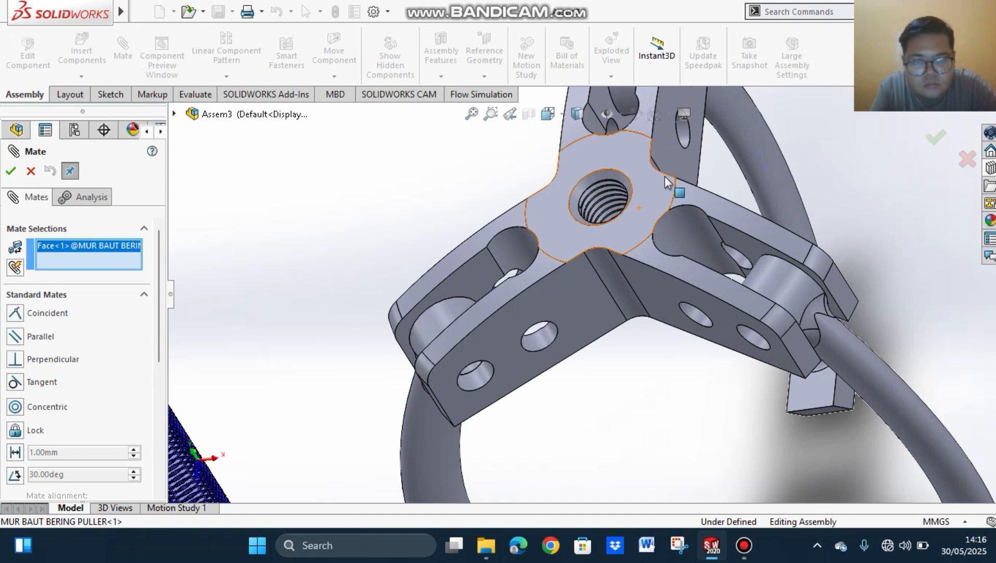
pyautogui.click(587, 182)
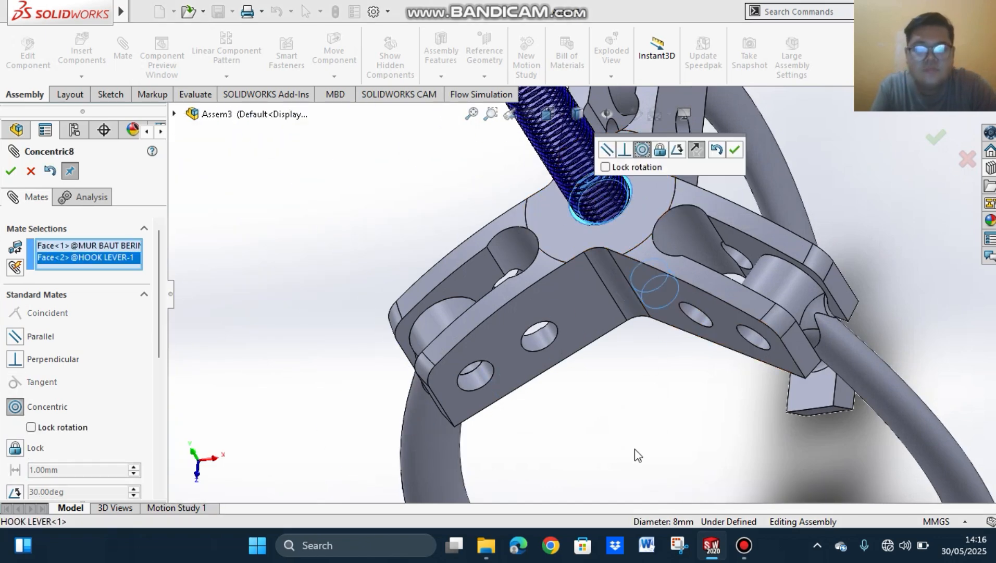
pyautogui.moveTo(634, 451); pyautogui.dragTo(699, 273, button='middle')
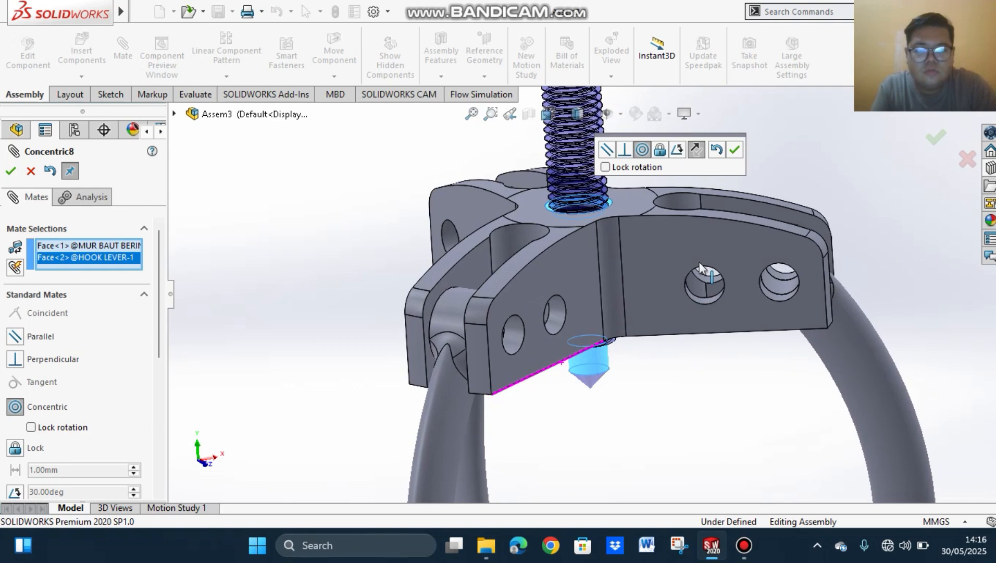
pyautogui.click(735, 150)
# Step: Finish mating and slide the bolt along its axis further down through the hook lever's central hole
pyautogui.scroll(5, 699, 232)
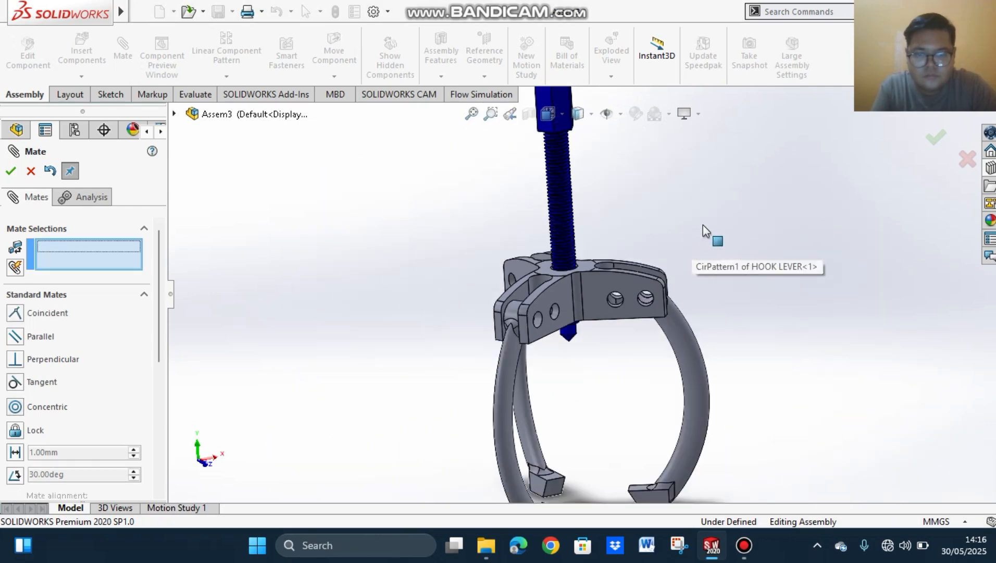
pyautogui.moveTo(759, 324); pyautogui.dragTo(718, 280, button='middle')
pyautogui.scroll(2, 714, 271)
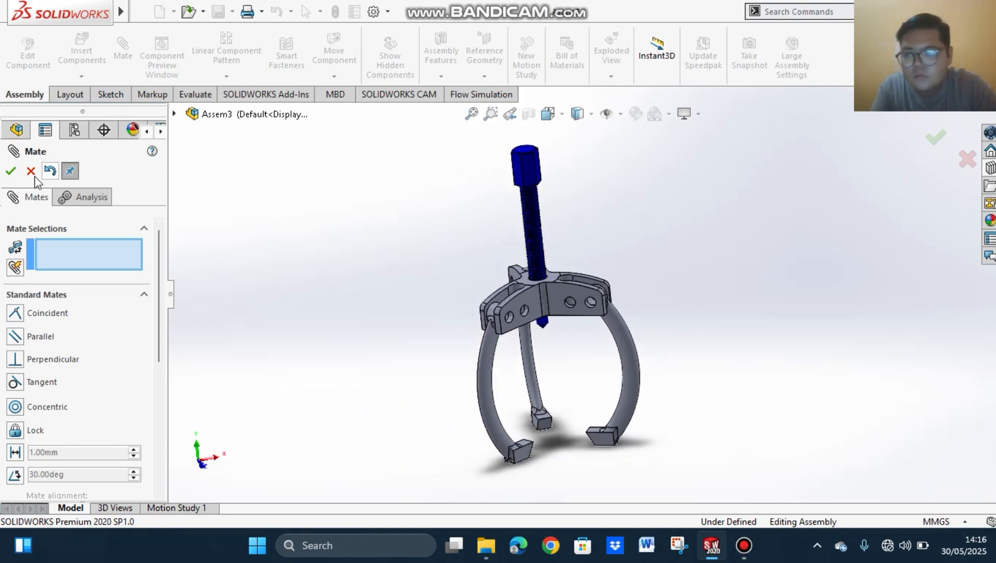
pyautogui.click(11, 171)
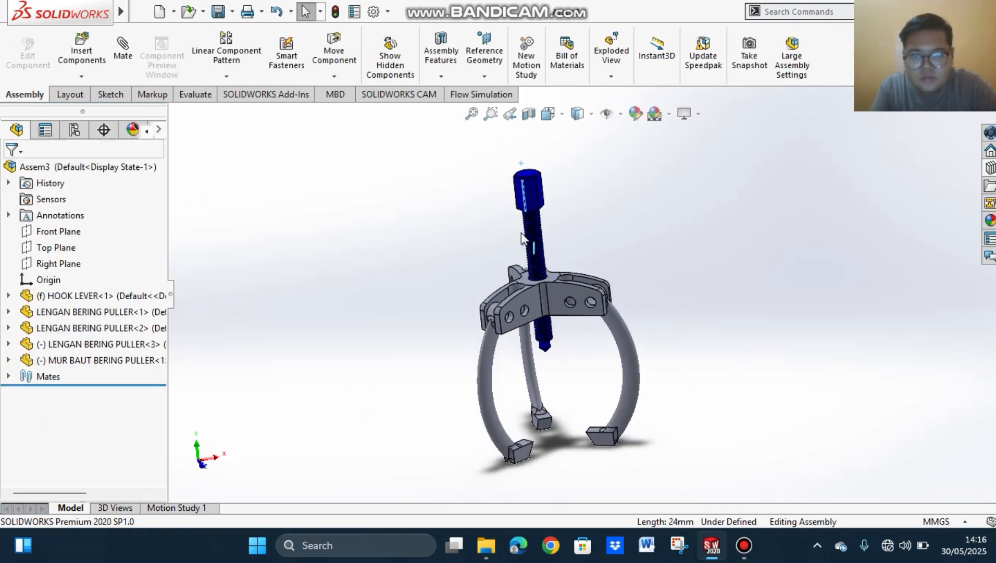
pyautogui.moveTo(521, 237); pyautogui.dragTo(531, 199)
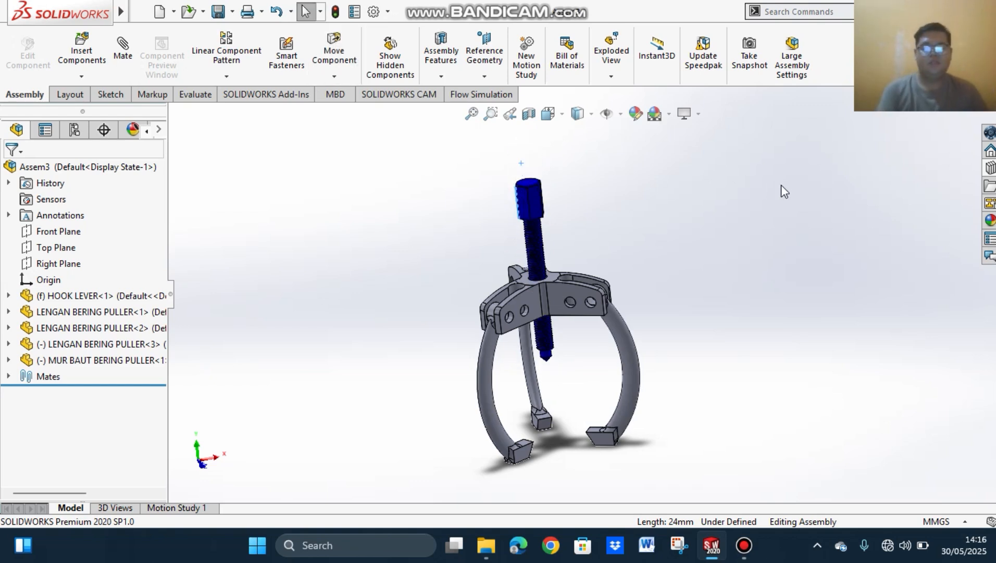
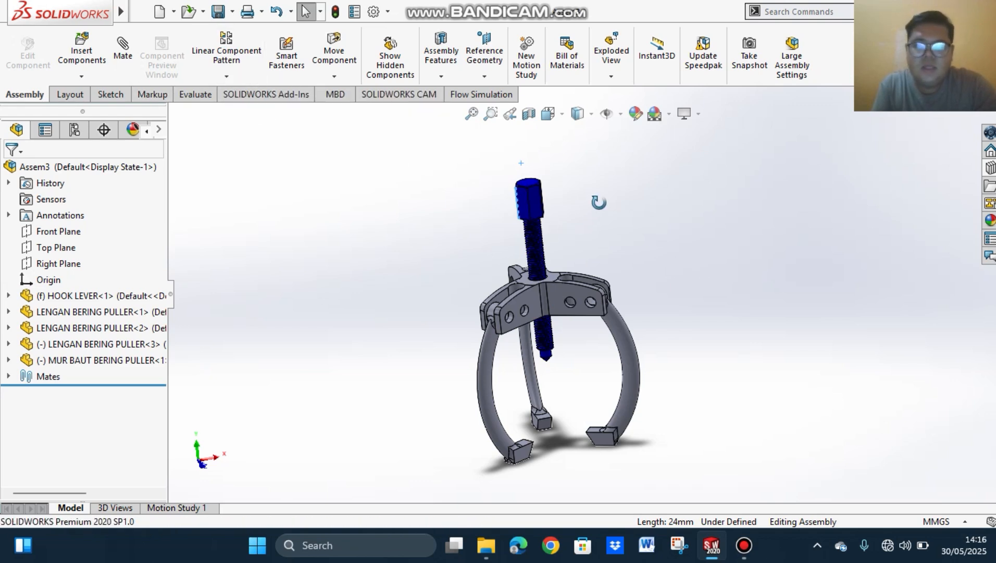
# Step: Start a mate from the puller bolt's selected hex head edge and choose the mechanical Screw mate
pyautogui.moveTo(599, 202)
pyautogui.mouseDown(button='middle')
pyautogui.moveTo(615, 182)
pyautogui.moveTo(608, 191)
pyautogui.mouseUp(button='middle')
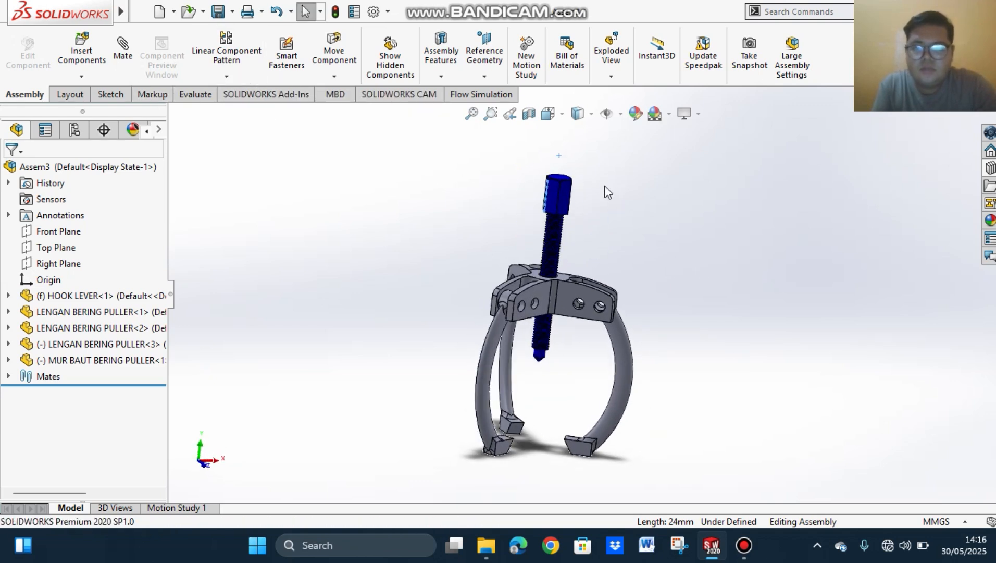
pyautogui.moveTo(664, 258); pyautogui.dragTo(615, 253, button='middle')
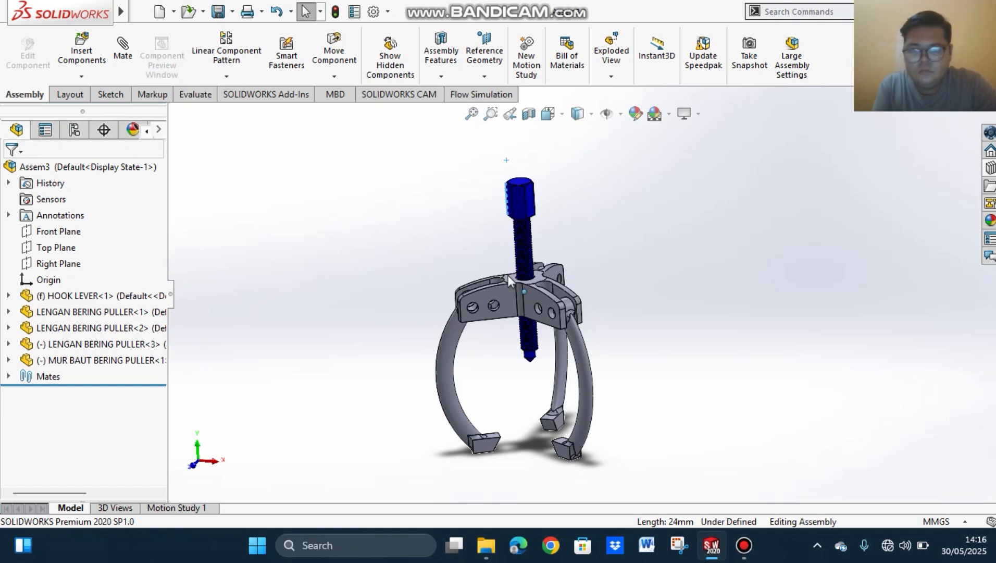
pyautogui.click(126, 51)
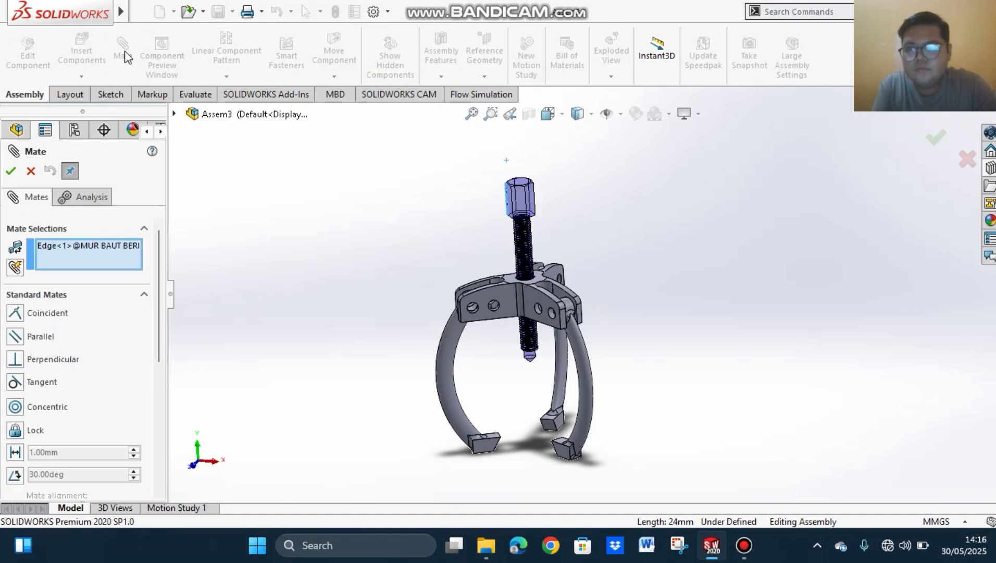
pyautogui.scroll(-5, 540, 352)
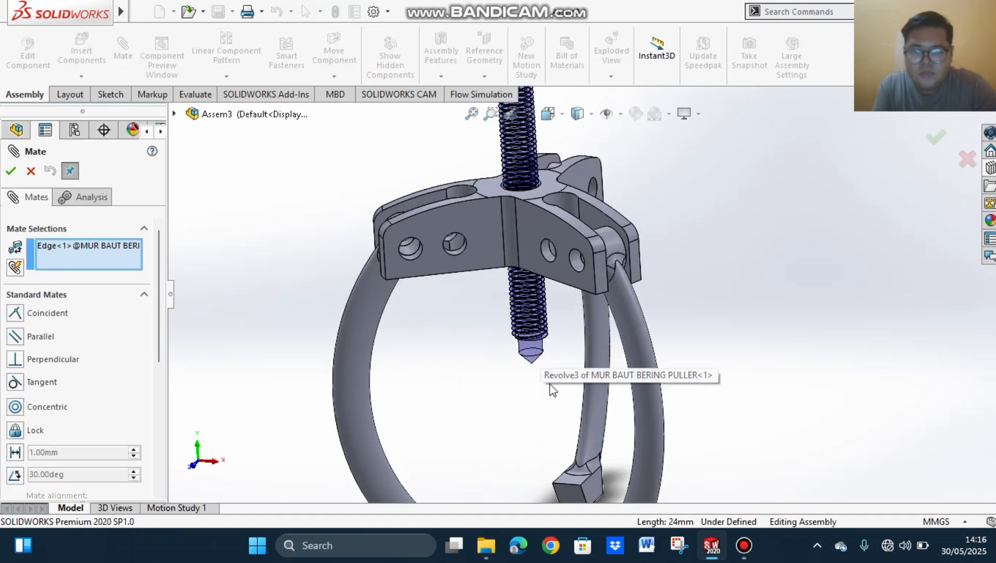
pyautogui.click(538, 350)
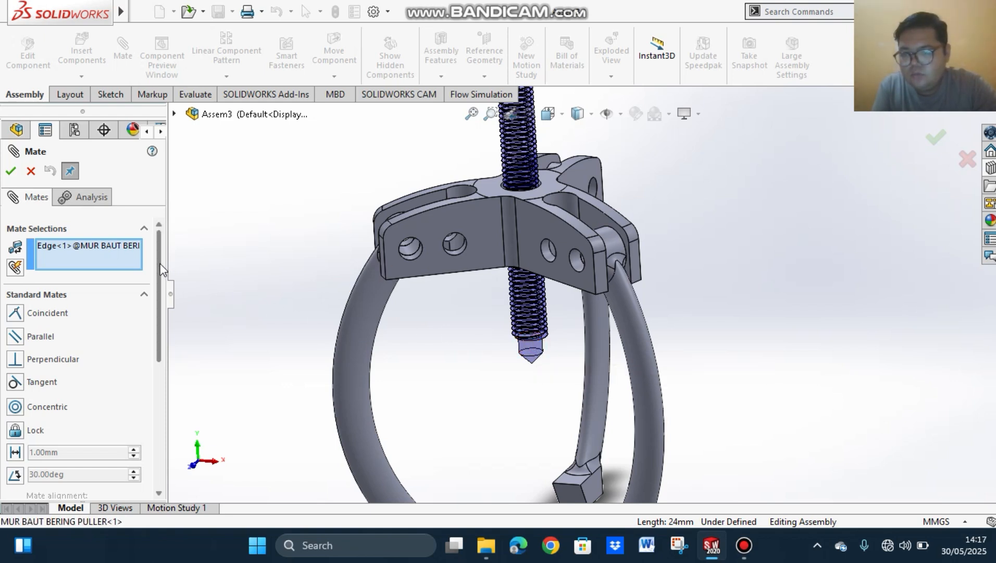
pyautogui.moveTo(161, 264); pyautogui.dragTo(179, 360)
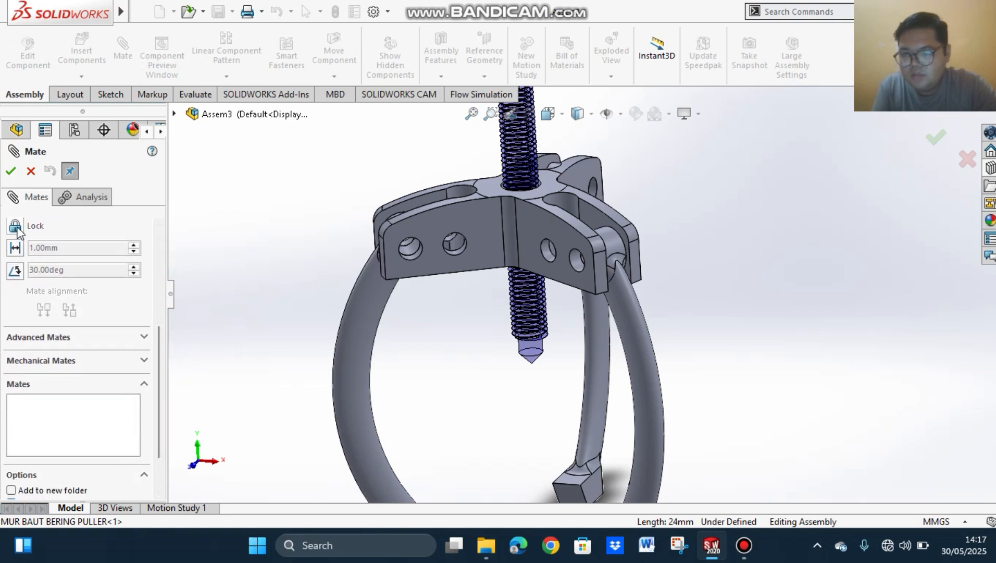
pyautogui.click(137, 364)
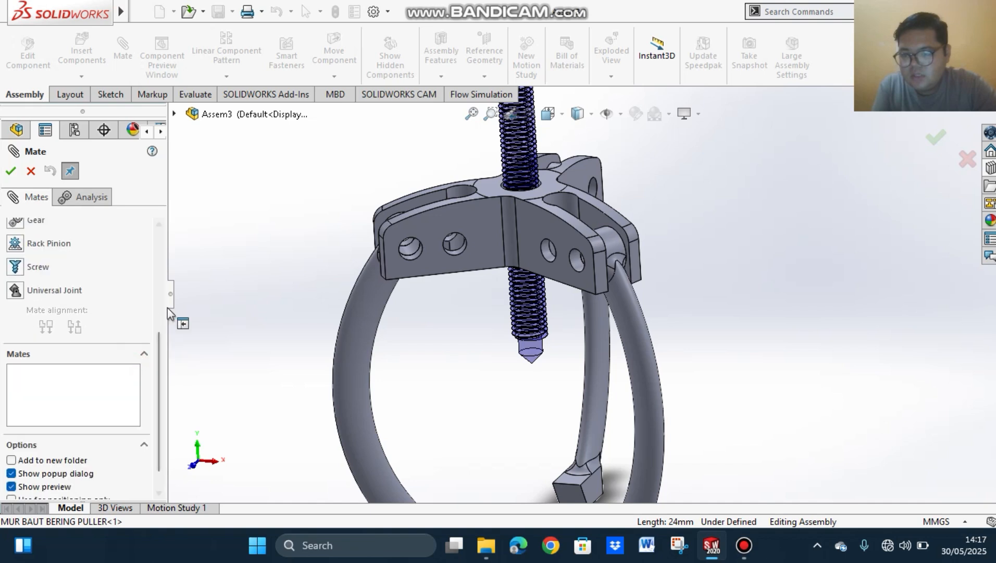
pyautogui.scroll(-1, 155, 351)
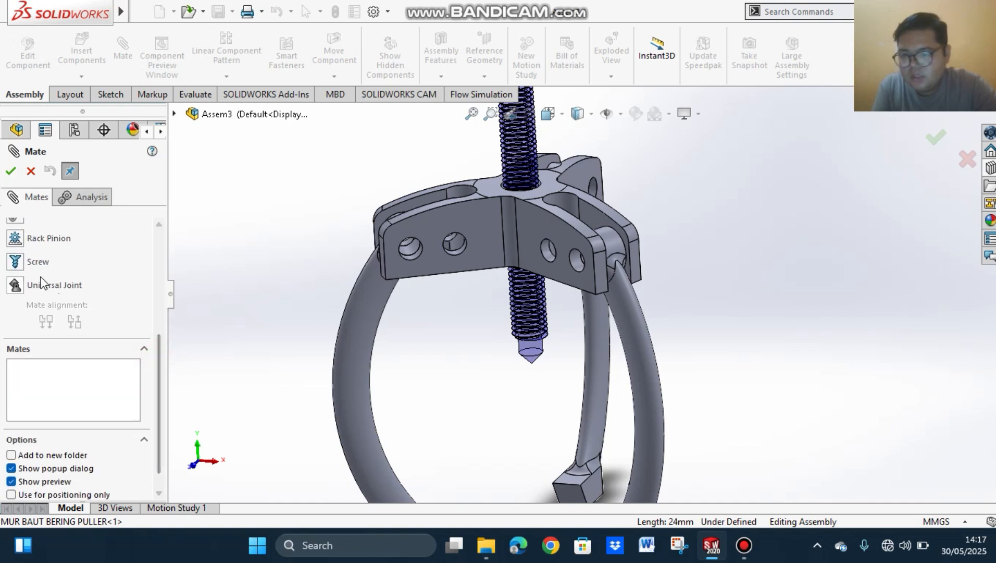
pyautogui.click(16, 262)
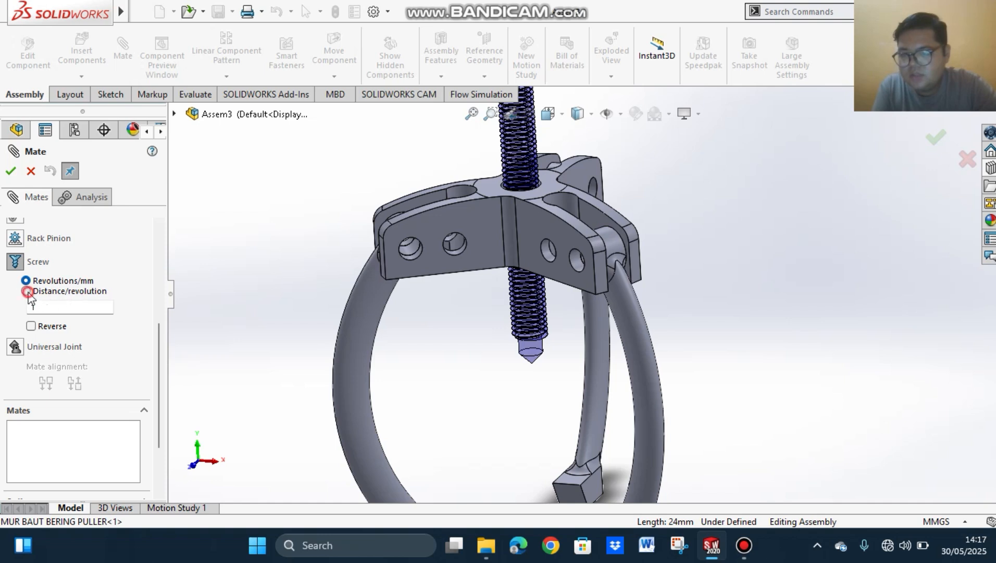
# Step: Set the screw mate to Distance/revolution with a value of 1.75 mm and try to apply it
pyautogui.click(27, 291)
pyautogui.doubleClick(74, 306)
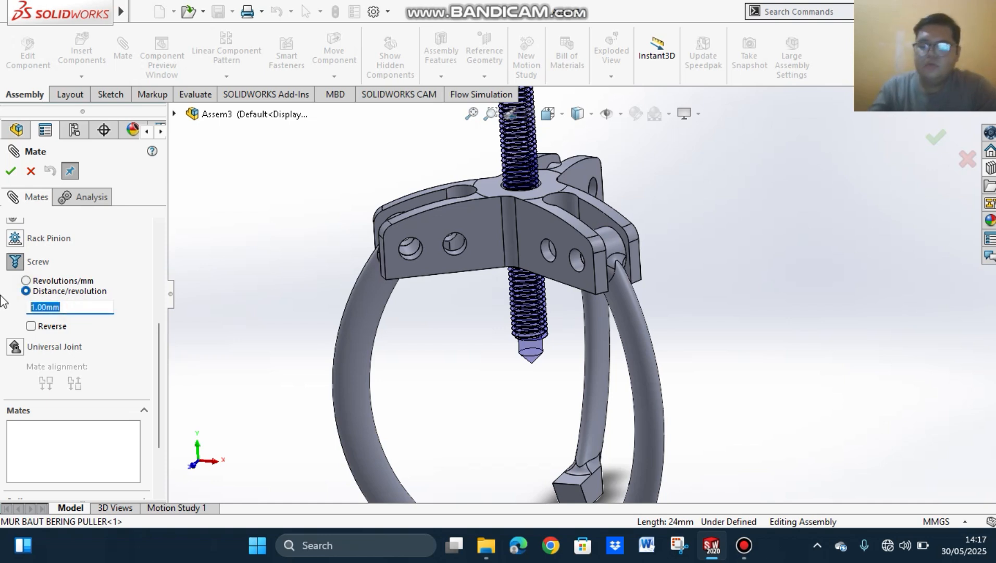
pyautogui.write('1.')
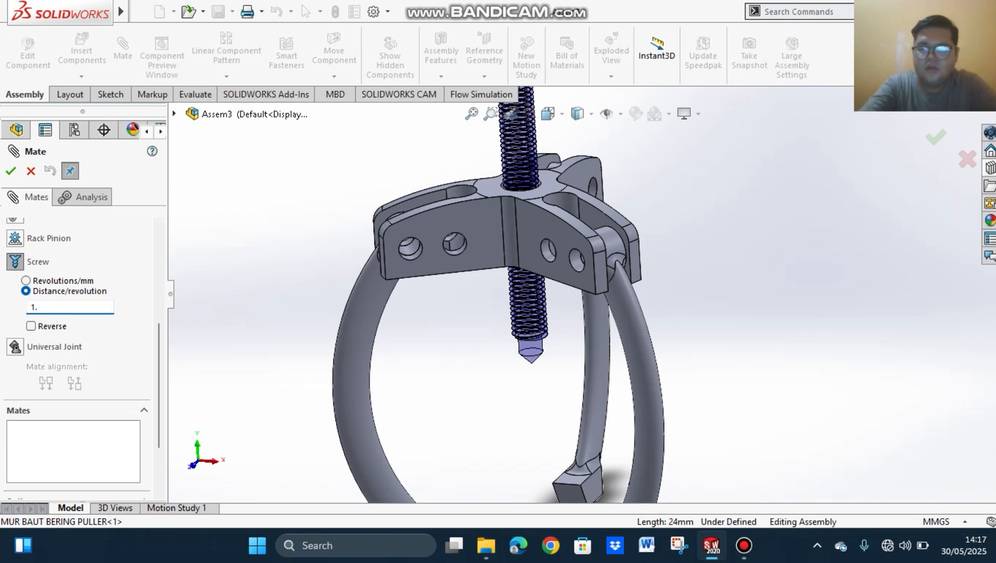
pyautogui.write('75')
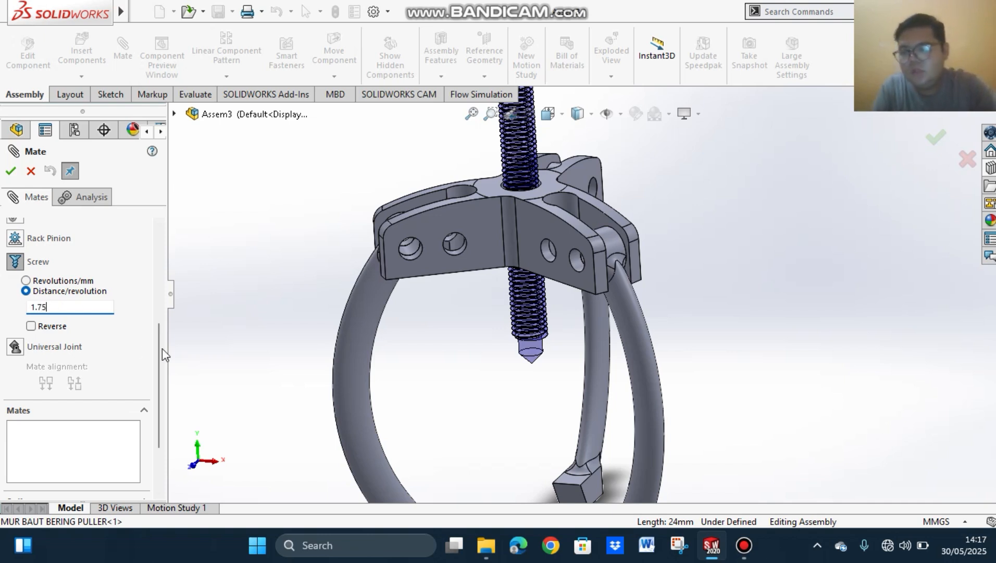
pyautogui.click(12, 171)
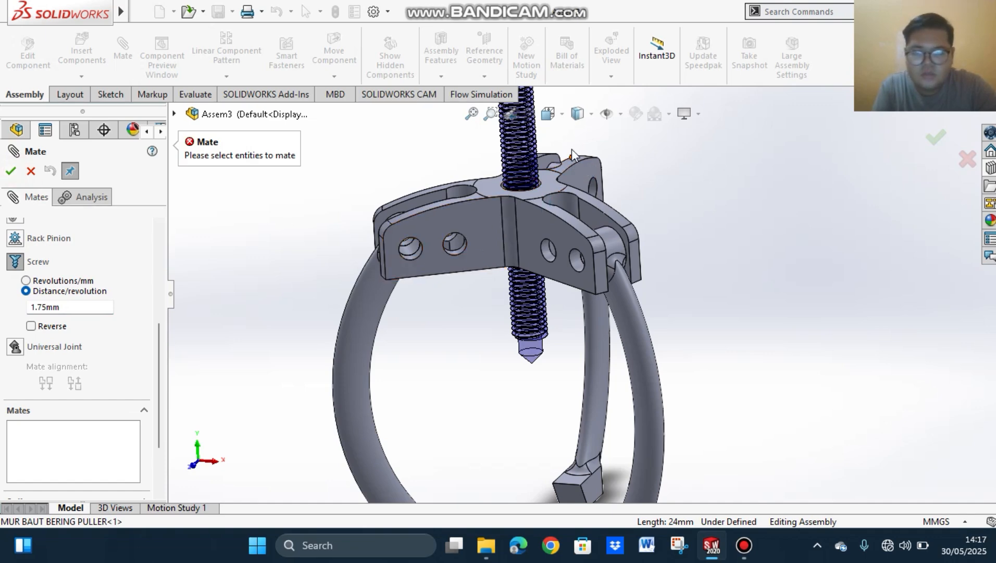
# Step: Add the circular edge of the hook lever's central hole as the second mating entity and apply the screw mate
pyautogui.moveTo(630, 158); pyautogui.dragTo(627, 234, button='middle')
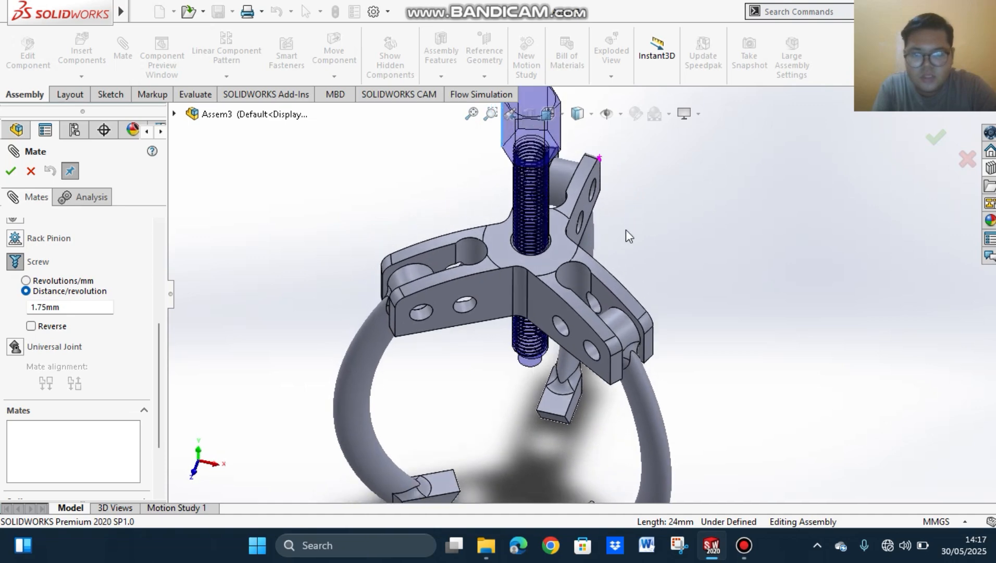
pyautogui.scroll(-3, 568, 353)
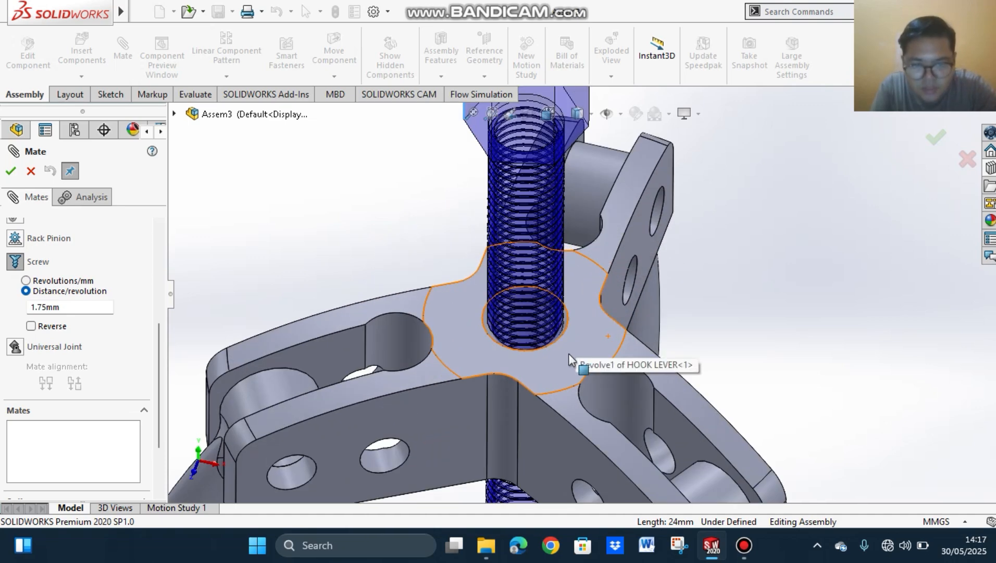
pyautogui.click(567, 324)
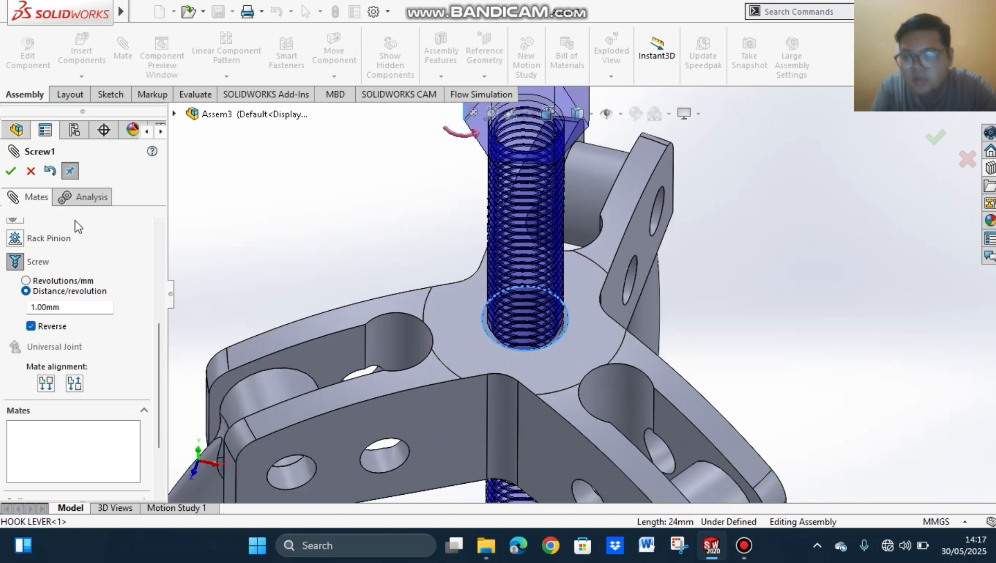
pyautogui.click(12, 172)
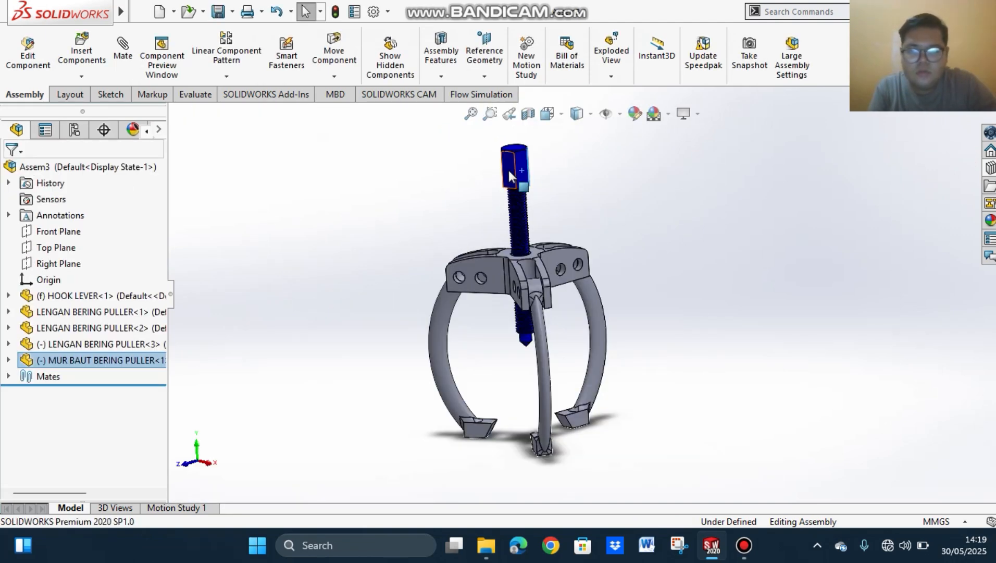
# Step: Test the screw mate by turning the puller bolt by its hex head, then clear the selection
pyautogui.moveTo(509, 172); pyautogui.dragTo(536, 167)
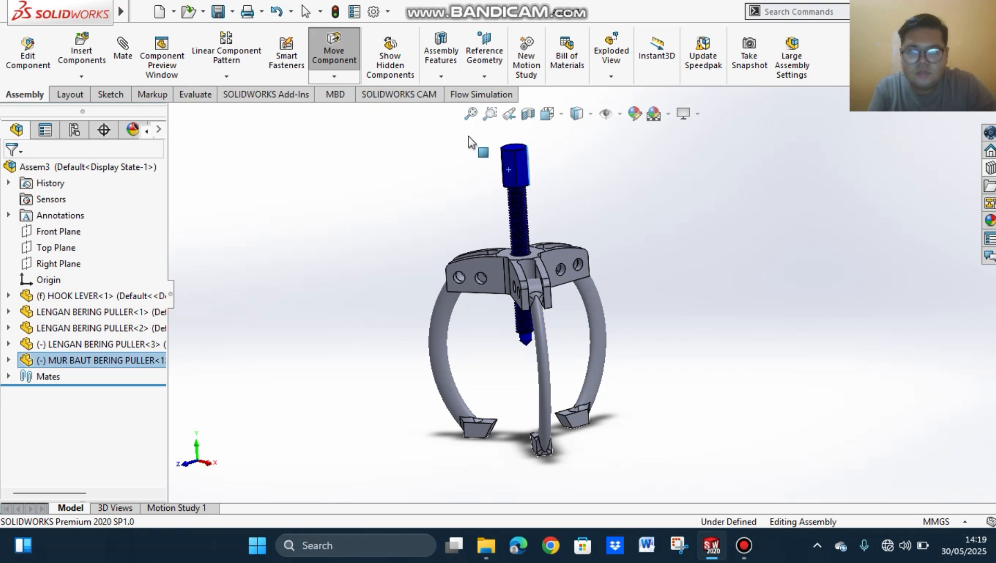
pyautogui.moveTo(469, 136); pyautogui.dragTo(538, 176)
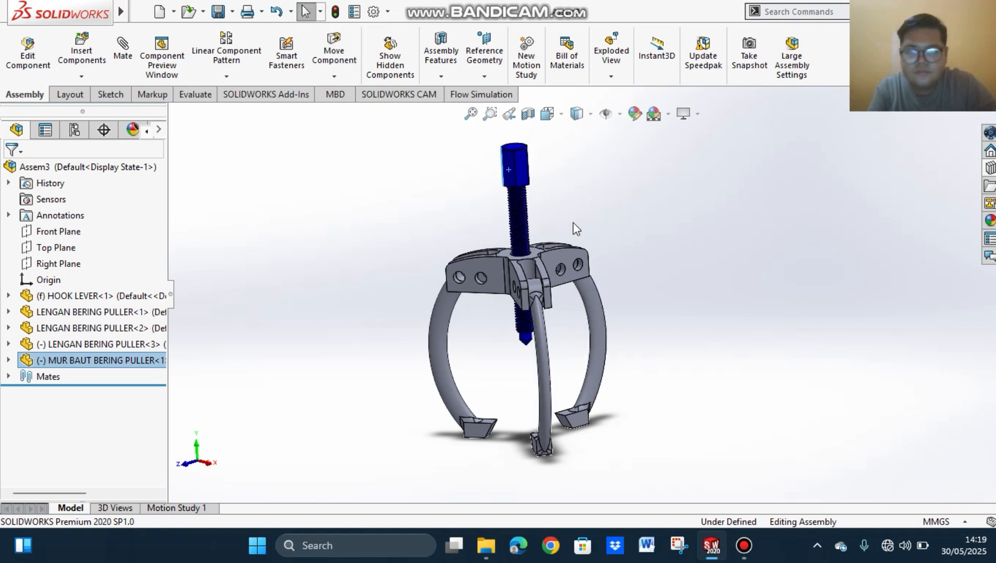
pyautogui.scroll(3, 579, 203)
pyautogui.scroll(-4, 562, 193)
pyautogui.moveTo(527, 262); pyautogui.dragTo(601, 253)
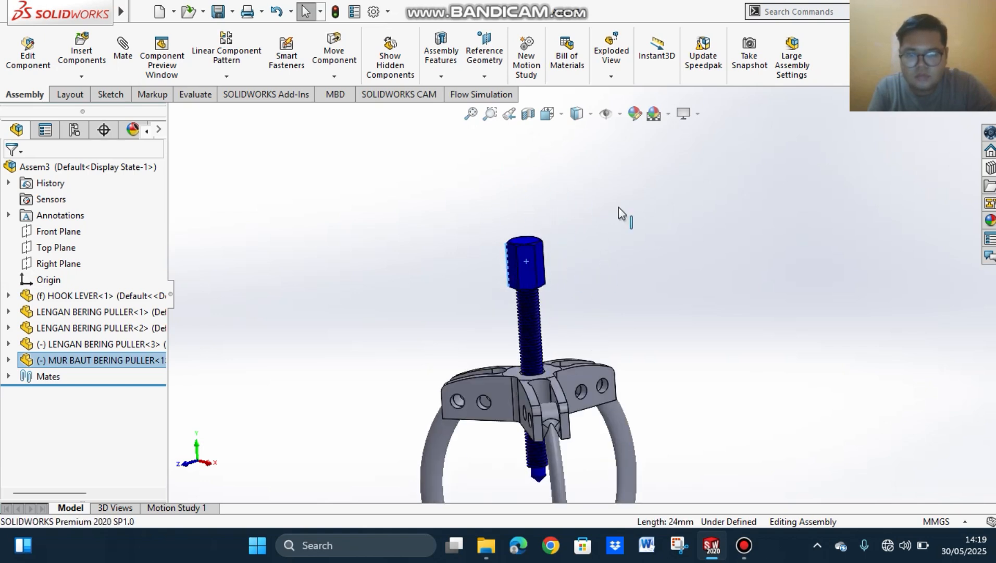
pyautogui.moveTo(619, 207); pyautogui.dragTo(552, 147)
pyautogui.moveTo(522, 178); pyautogui.dragTo(550, 245)
pyautogui.moveTo(480, 288); pyautogui.dragTo(534, 203)
pyautogui.scroll(2, 618, 259)
pyautogui.scroll(2, 619, 260)
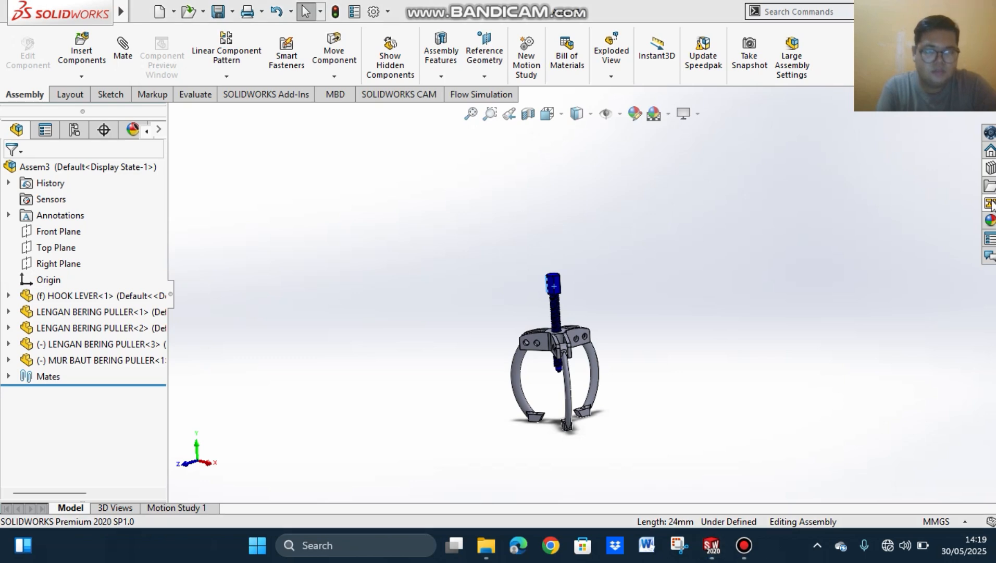
pyautogui.scroll(-3, 555, 263)
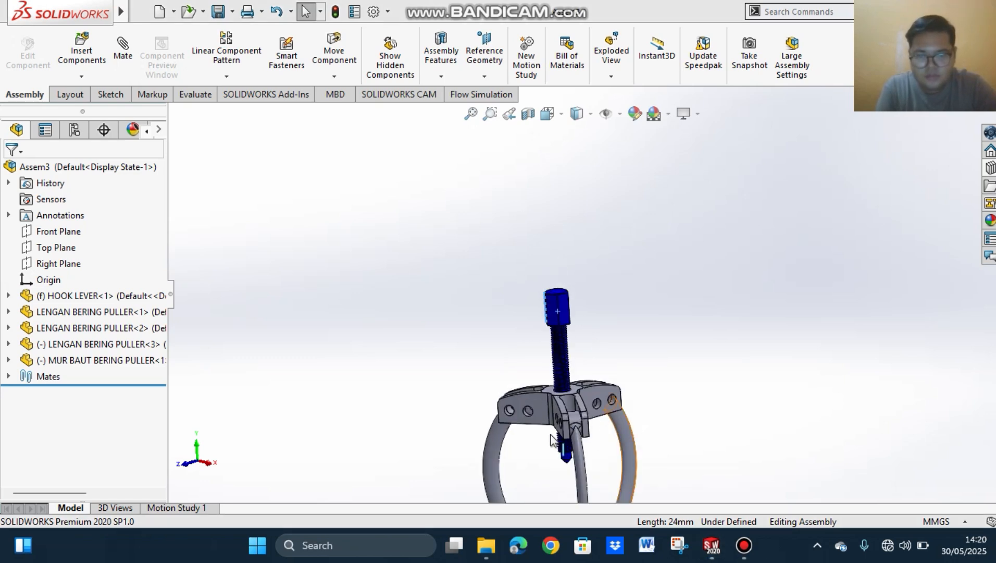
pyautogui.scroll(-2, 602, 412)
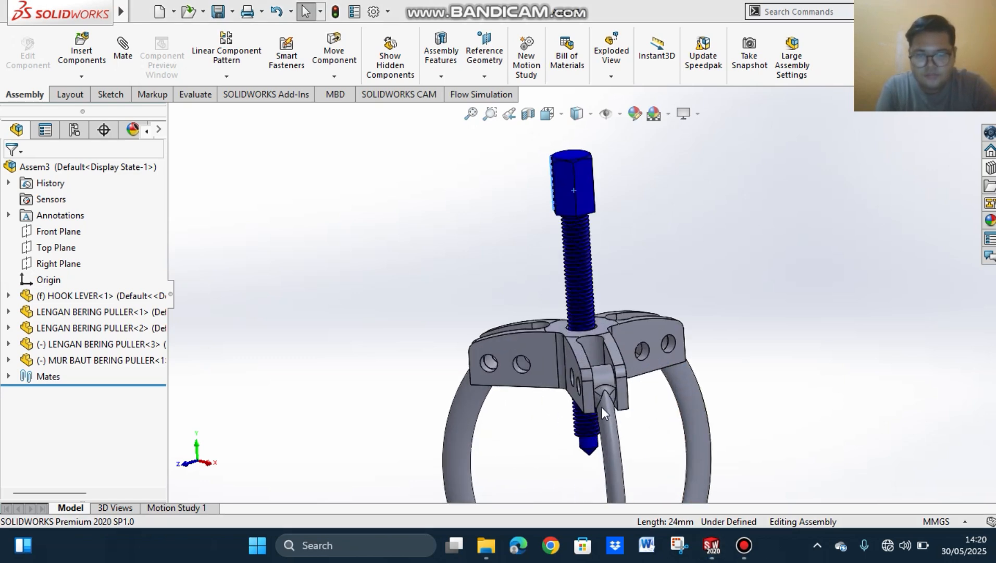
pyautogui.click(761, 313)
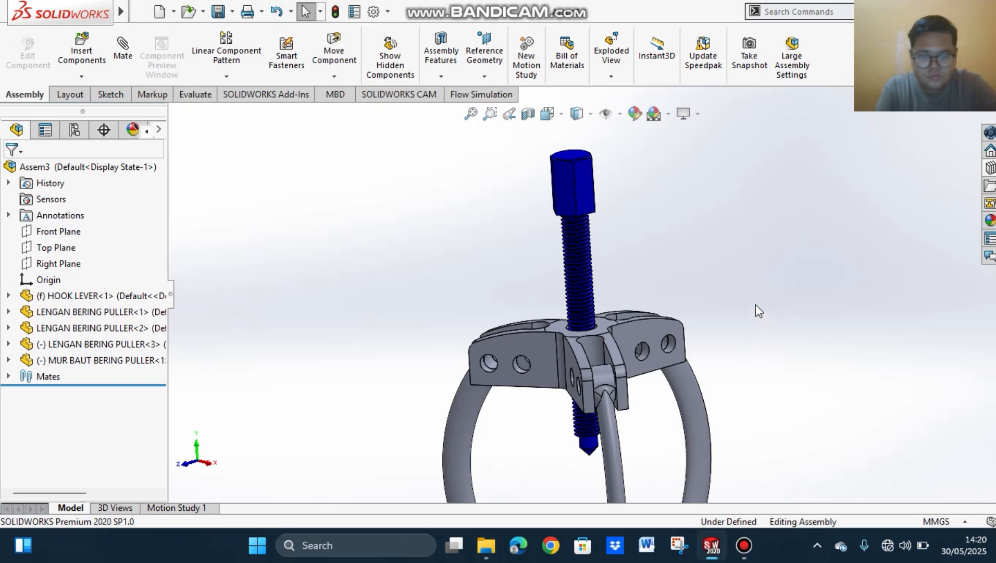
# Step: Open the Design Library and return to the top level of the Toolbox to see the available standards
pyautogui.click(990, 168)
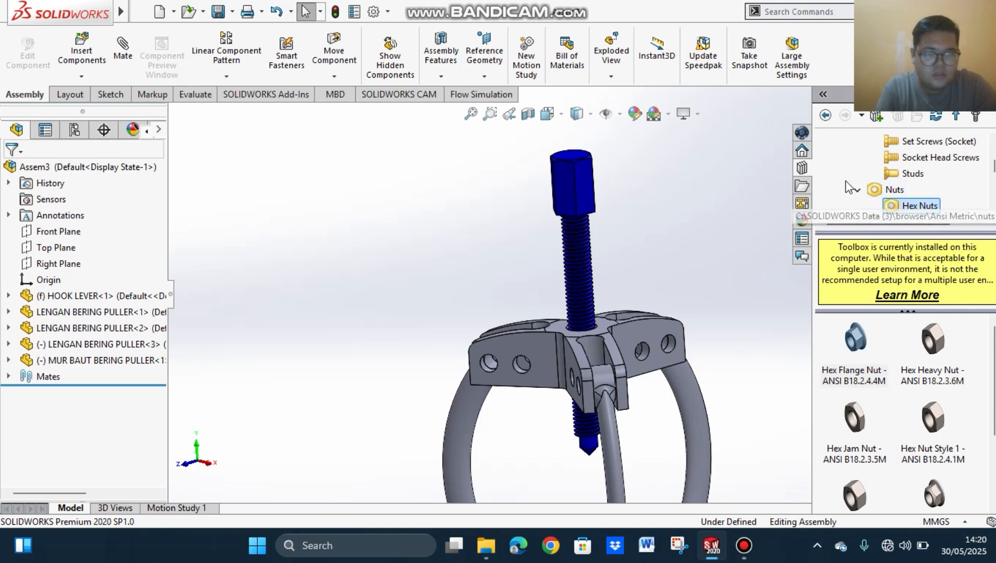
pyautogui.scroll(3, 896, 164)
pyautogui.click(826, 116)
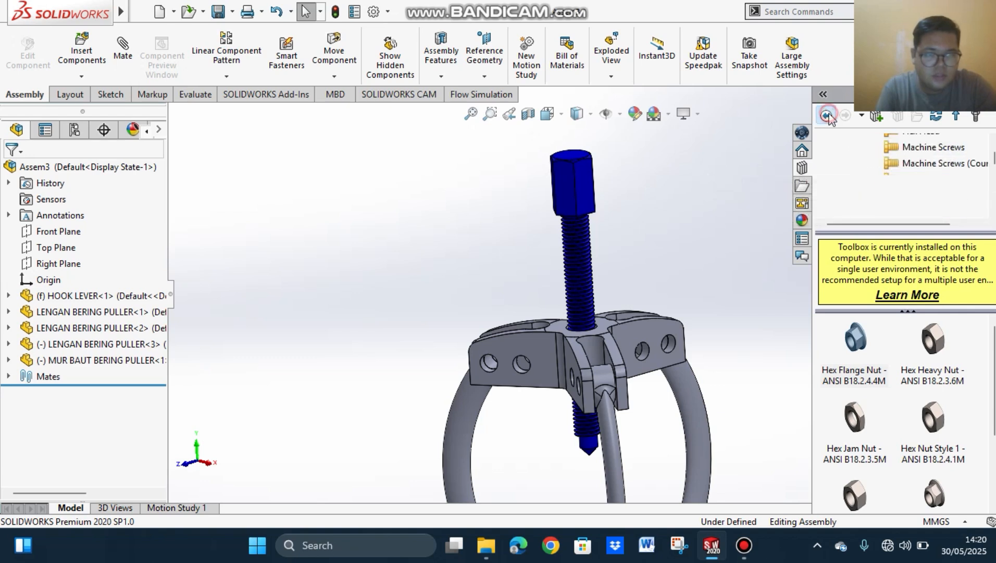
pyautogui.click(827, 115)
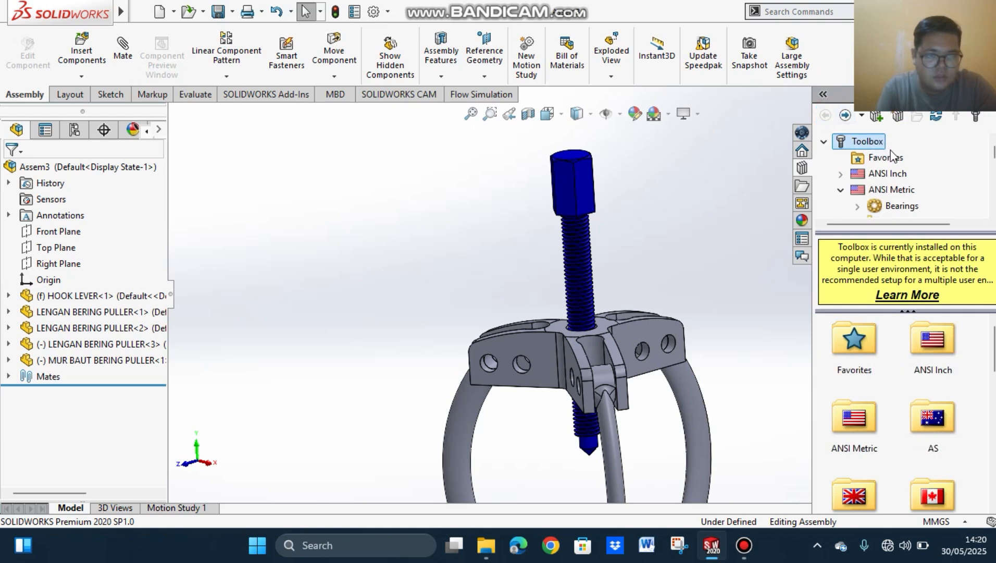
pyautogui.scroll(-3, 895, 361)
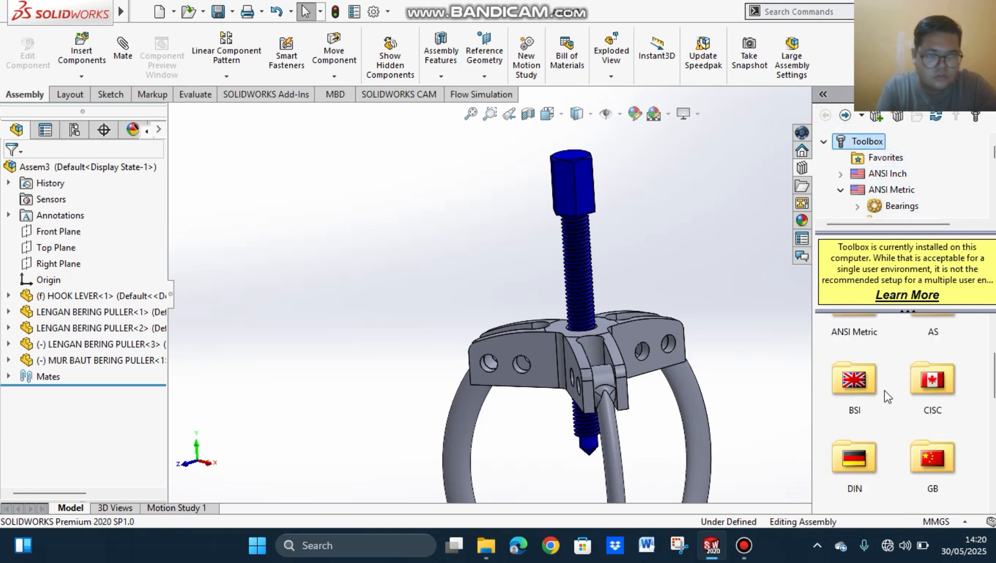
pyautogui.scroll(3, 887, 388)
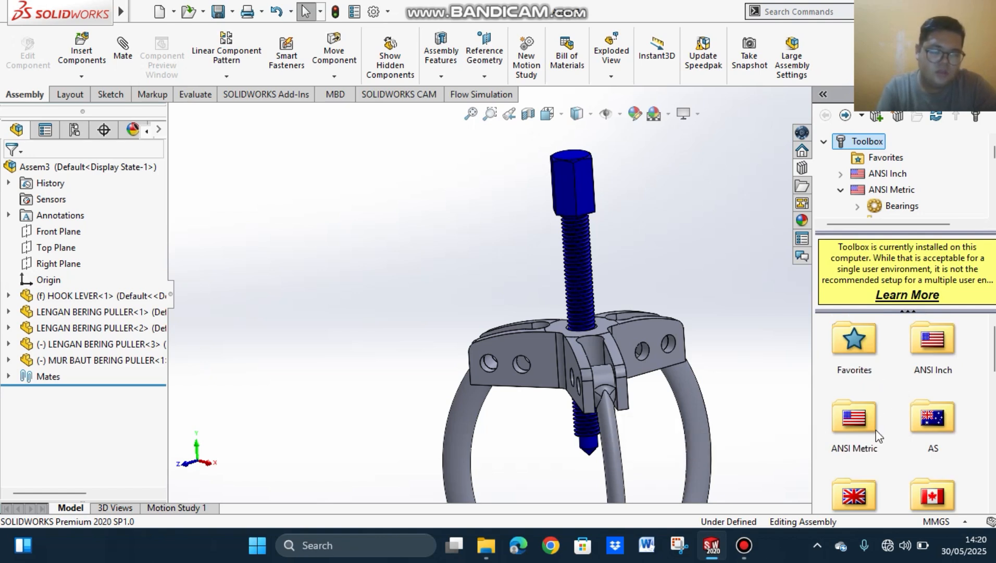
# Step: Browse the Toolbox to the ANSI Metric hex head bolts and screws
pyautogui.click(855, 420)
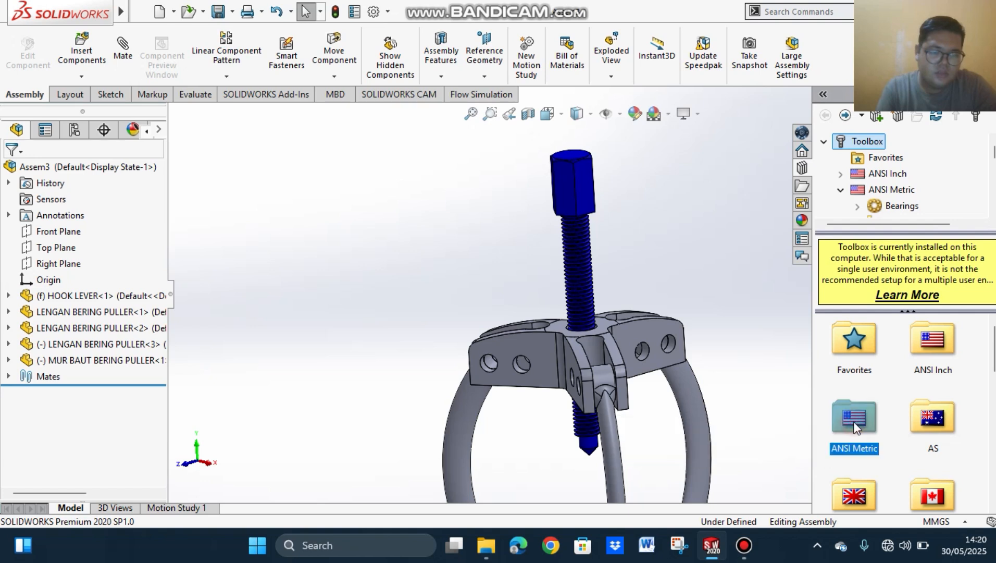
pyautogui.doubleClick(855, 419)
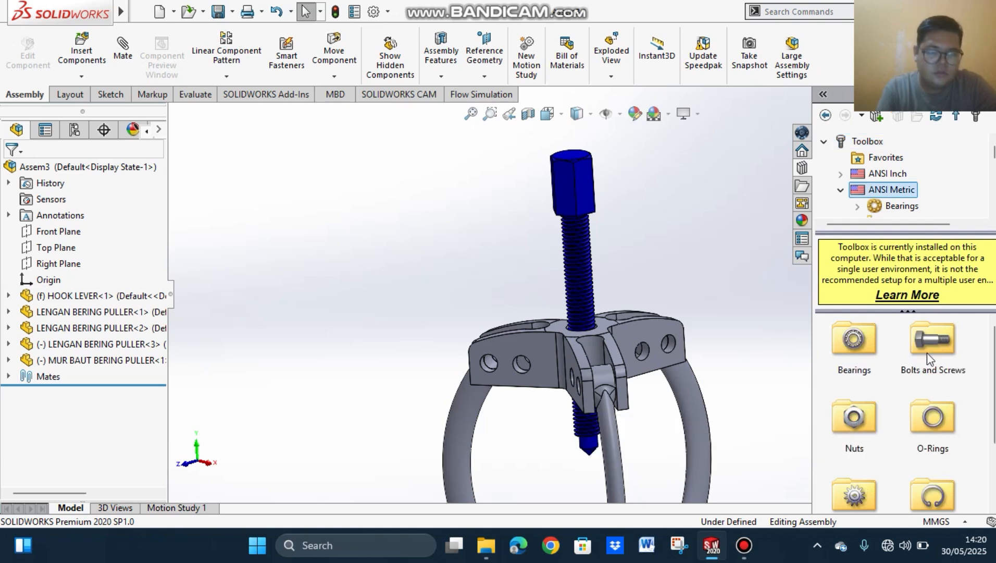
pyautogui.doubleClick(935, 357)
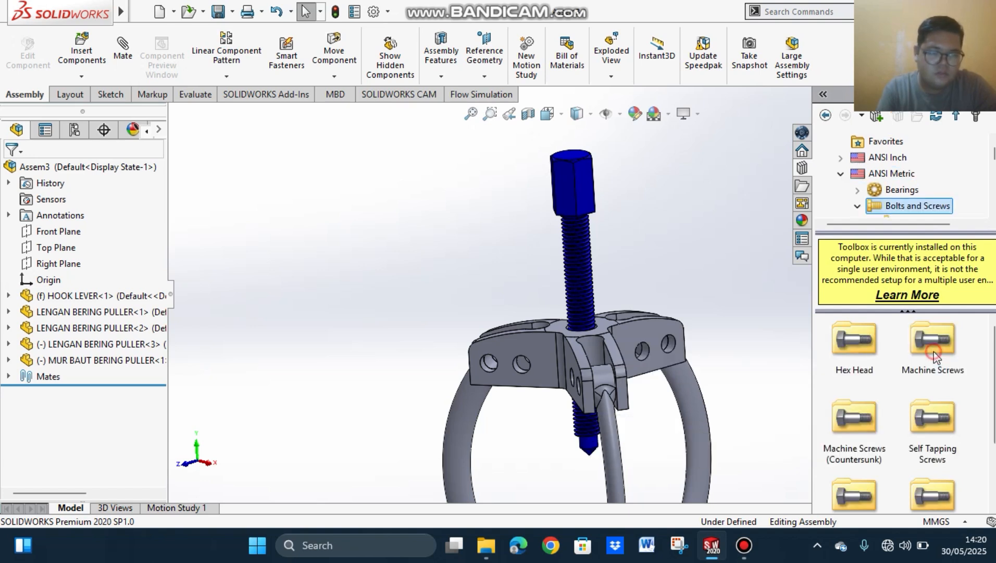
pyautogui.doubleClick(858, 354)
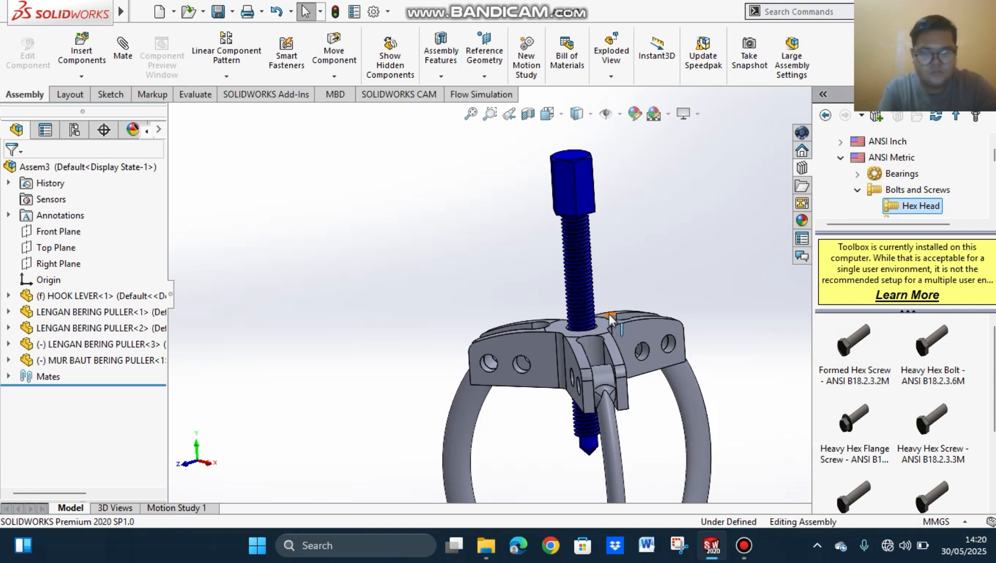
# Step: Insert a Formed Hex Screw - ANSI B18.2.3.2M from the Toolbox into the outer hole of one hook lever arm
pyautogui.moveTo(611, 318); pyautogui.dragTo(576, 282, button='middle')
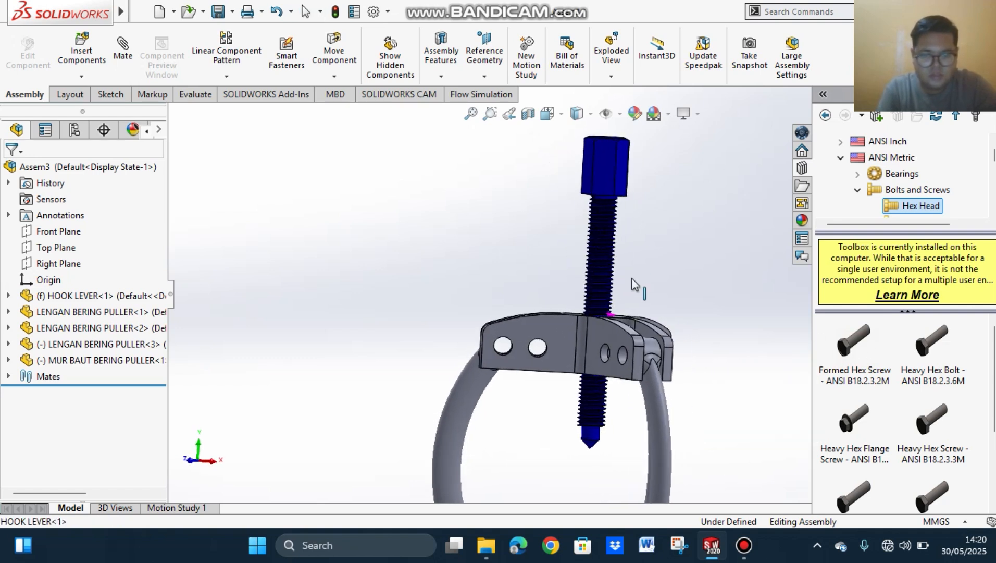
pyautogui.click(850, 348)
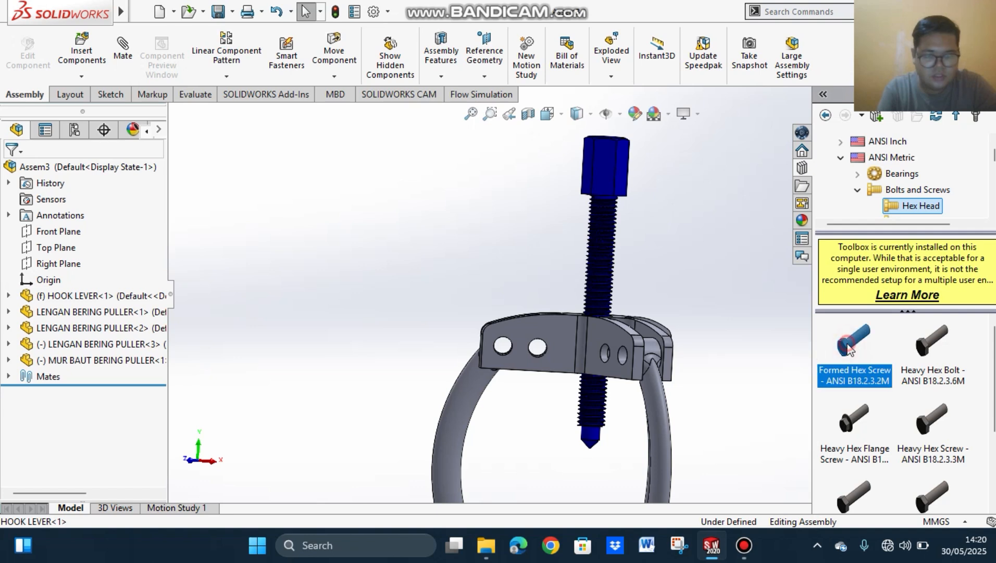
pyautogui.moveTo(849, 348); pyautogui.dragTo(508, 349)
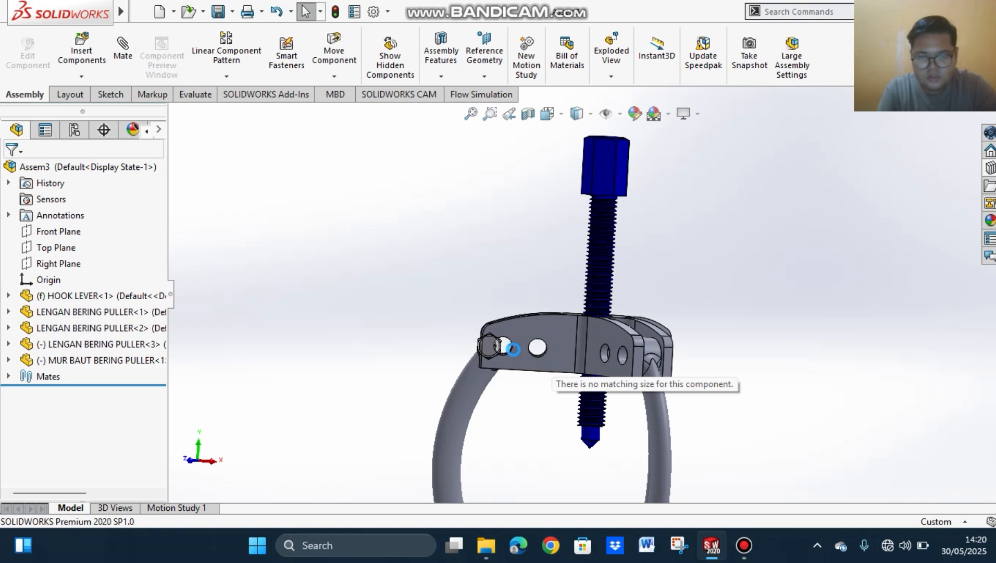
pyautogui.moveTo(511, 351); pyautogui.dragTo(516, 351)
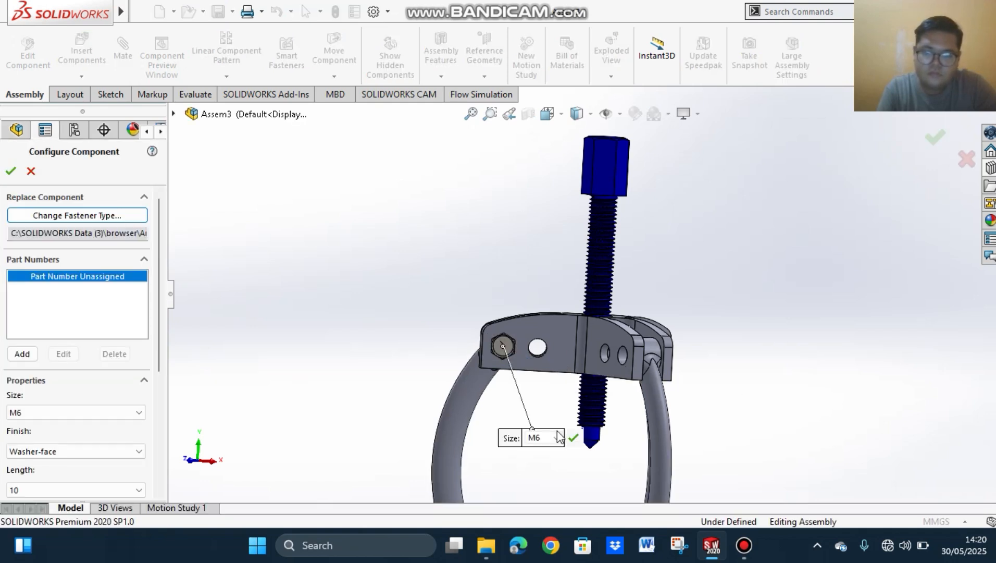
# Step: Configure the inserted hex screw with size M8 and length 35, and accept the component settings
pyautogui.click(557, 438)
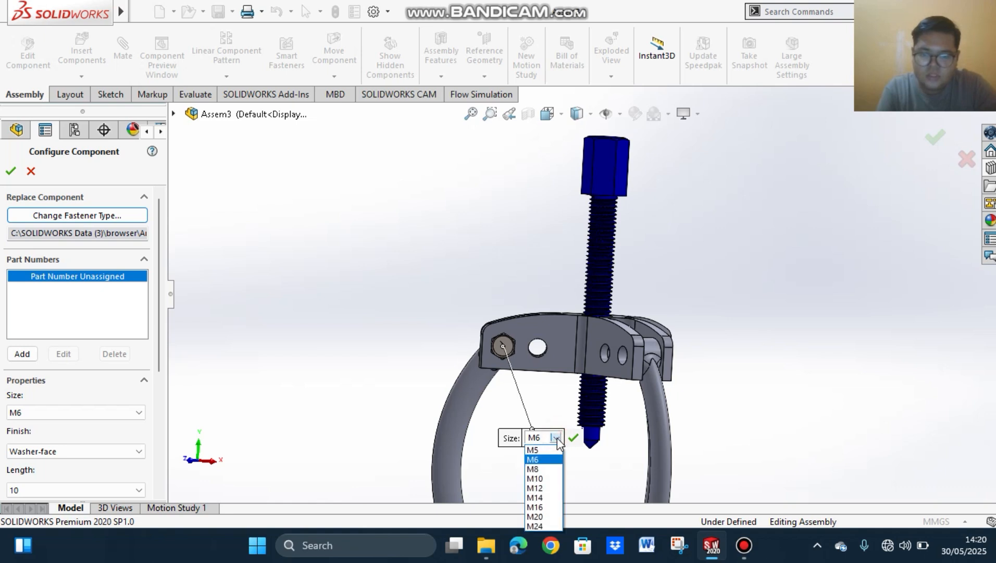
pyautogui.click(542, 469)
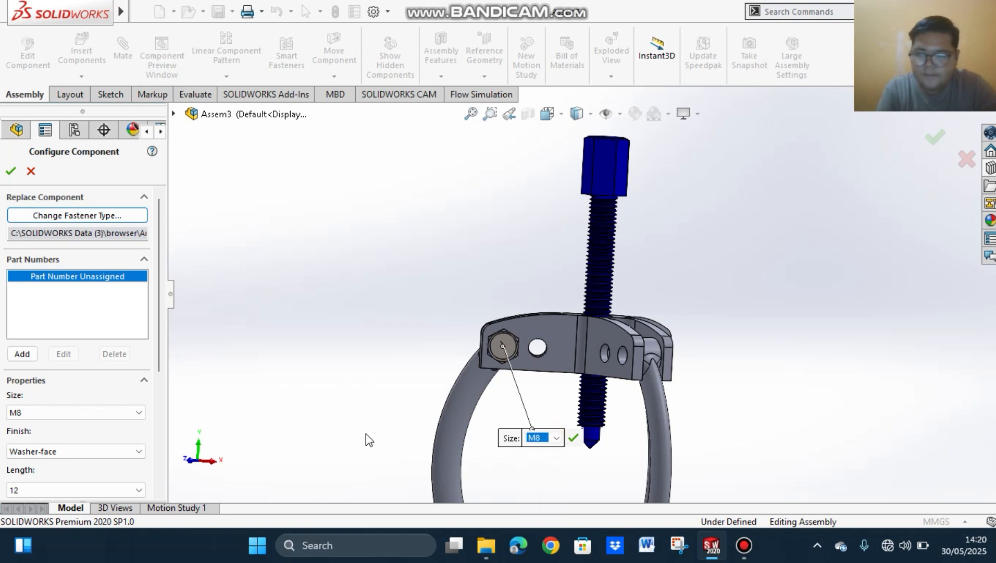
pyautogui.scroll(-2, 158, 281)
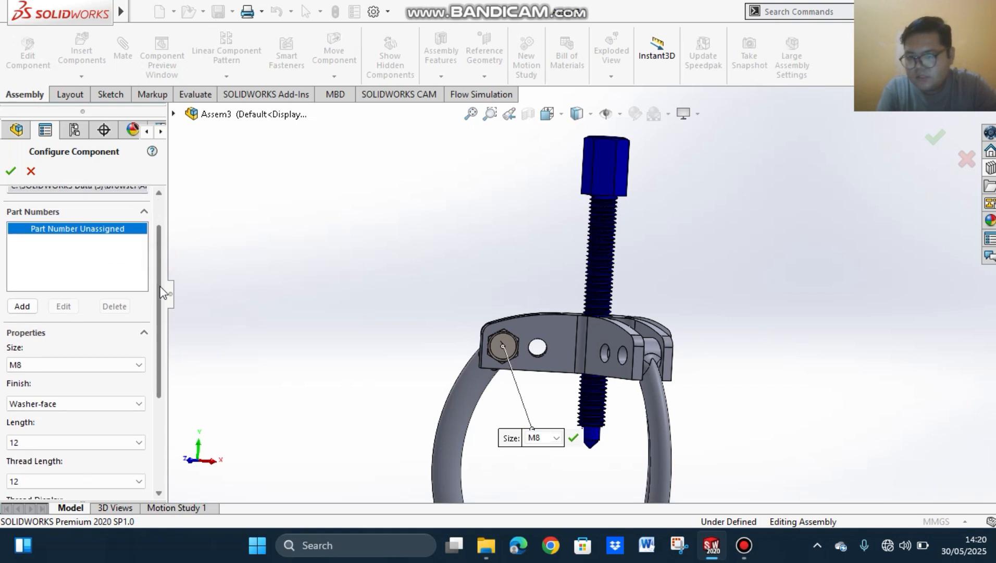
pyautogui.click(98, 443)
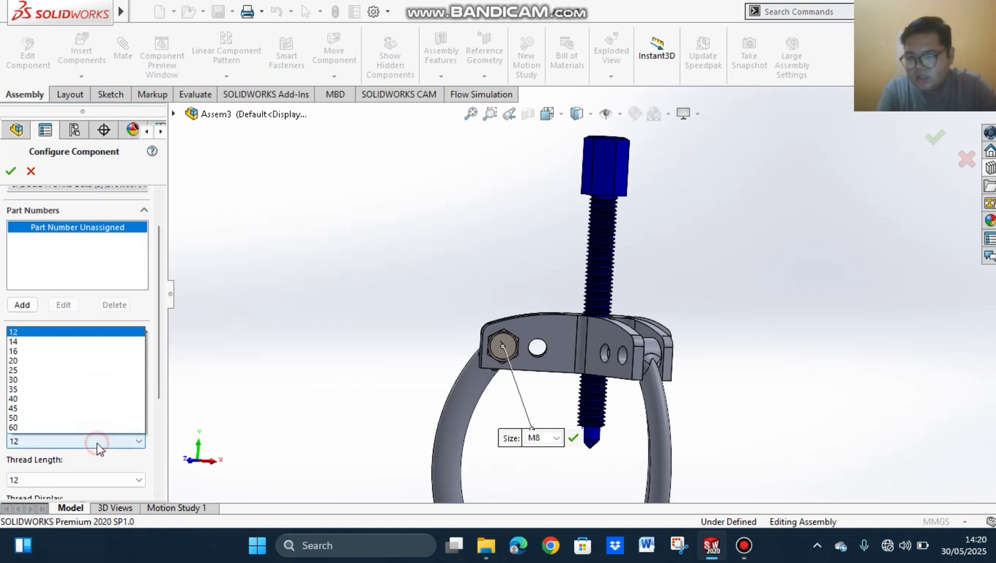
pyautogui.click(83, 368)
pyautogui.moveTo(393, 364); pyautogui.dragTo(470, 376, button='middle')
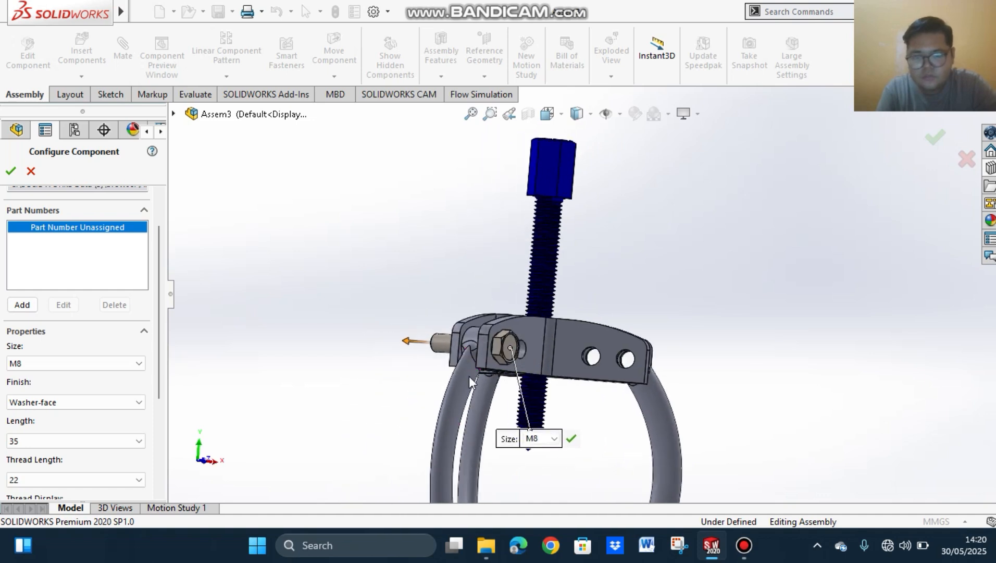
pyautogui.click(11, 172)
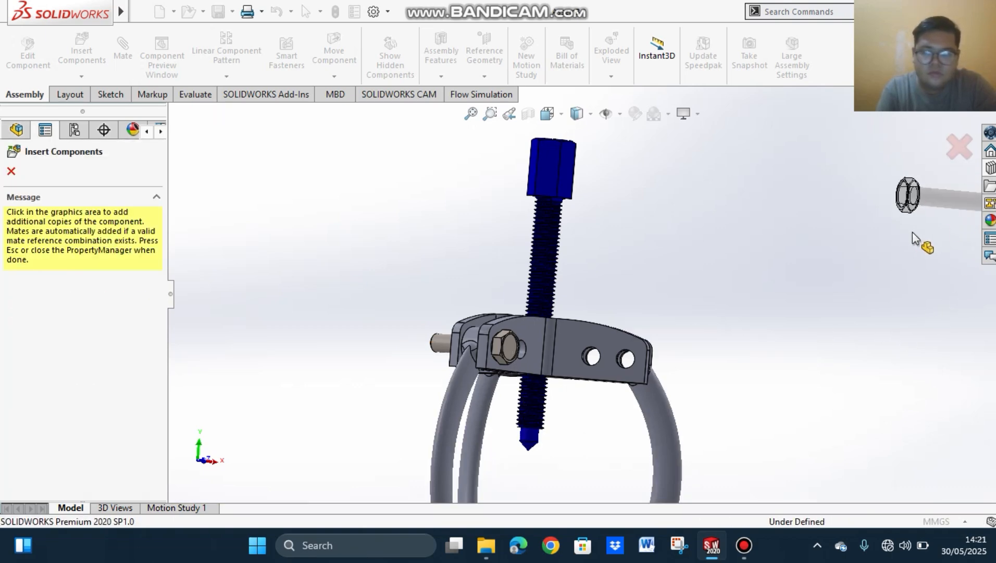
# Step: Place two more copies of the M8 hex screw in the outer holes of the other two hook lever arms and finish inserting
pyautogui.moveTo(783, 318); pyautogui.dragTo(887, 361, button='middle')
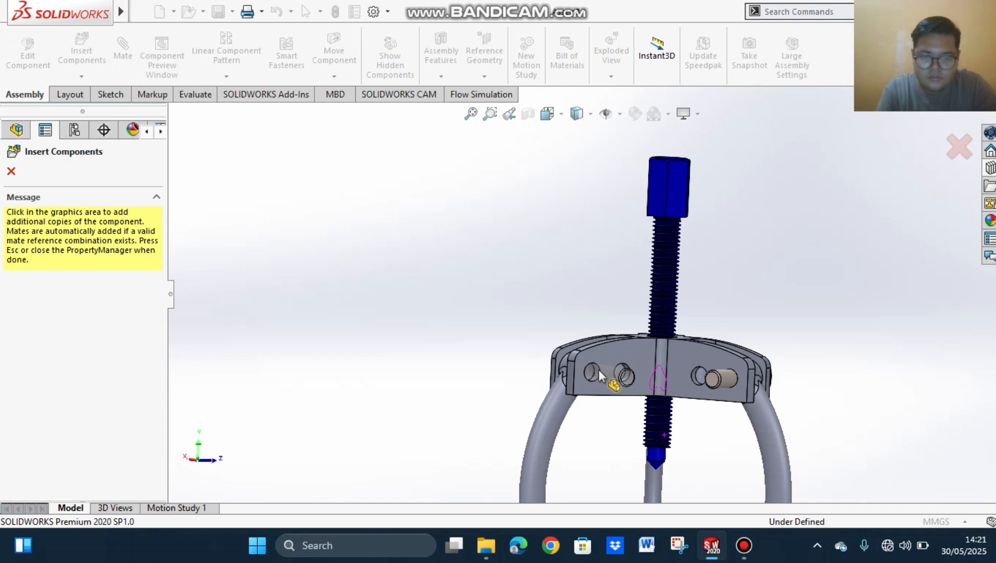
pyautogui.moveTo(828, 290); pyautogui.dragTo(745, 309, button='middle')
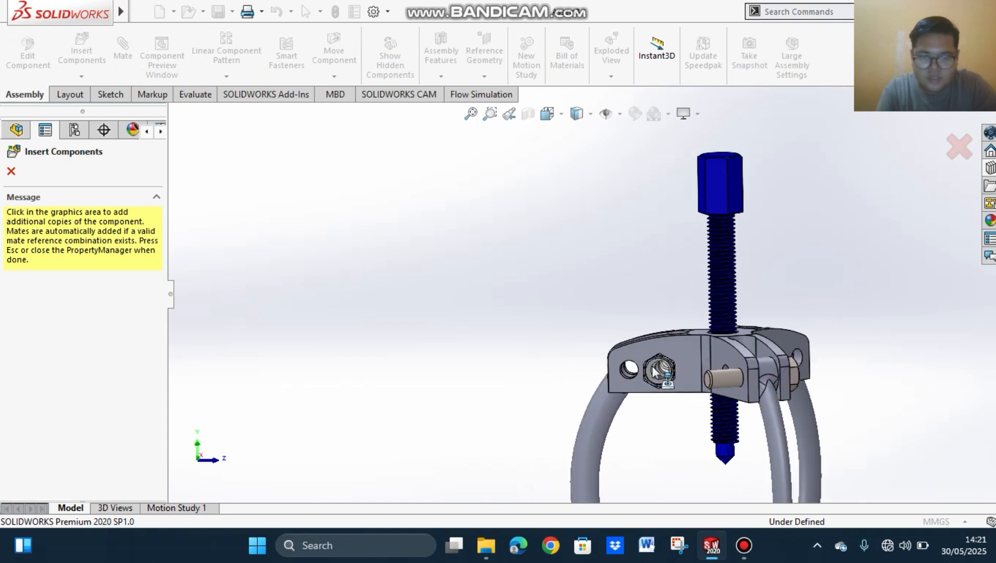
pyautogui.click(637, 368)
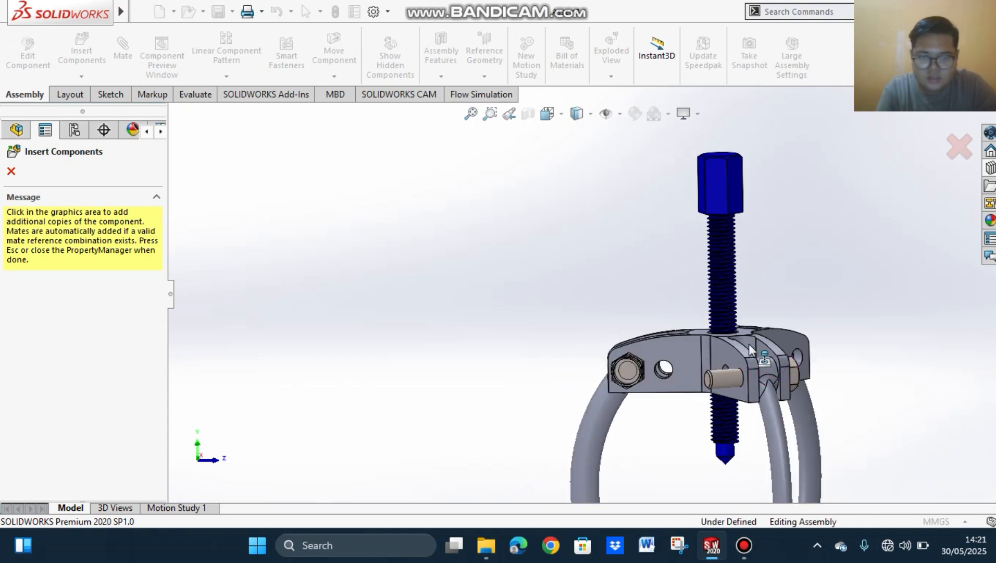
pyautogui.moveTo(857, 297); pyautogui.dragTo(656, 338, button='middle')
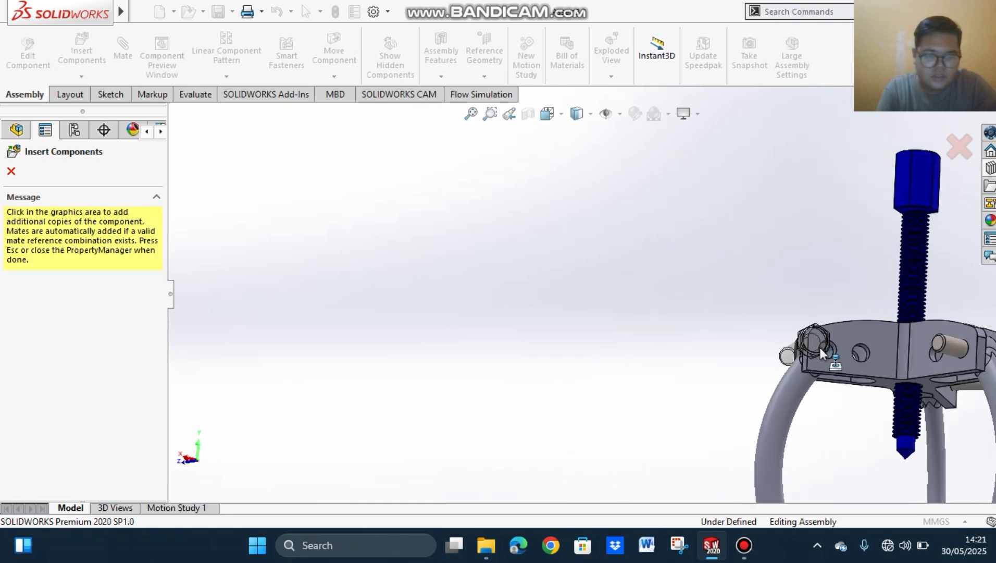
pyautogui.click(815, 355)
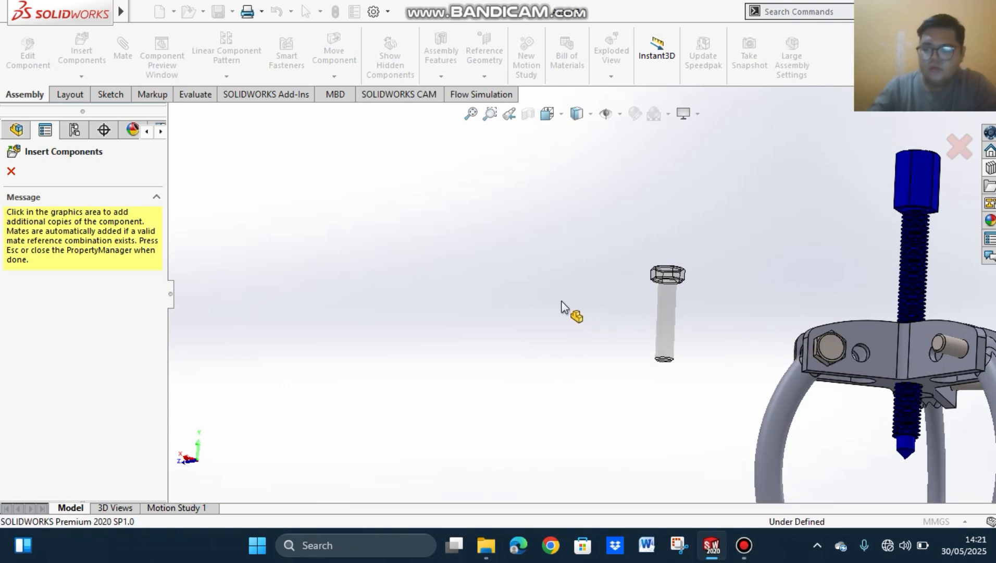
pyautogui.press('Escape')
# Step: Browse the Toolbox to the ANSI Metric hex nuts
pyautogui.scroll(-2, 732, 312)
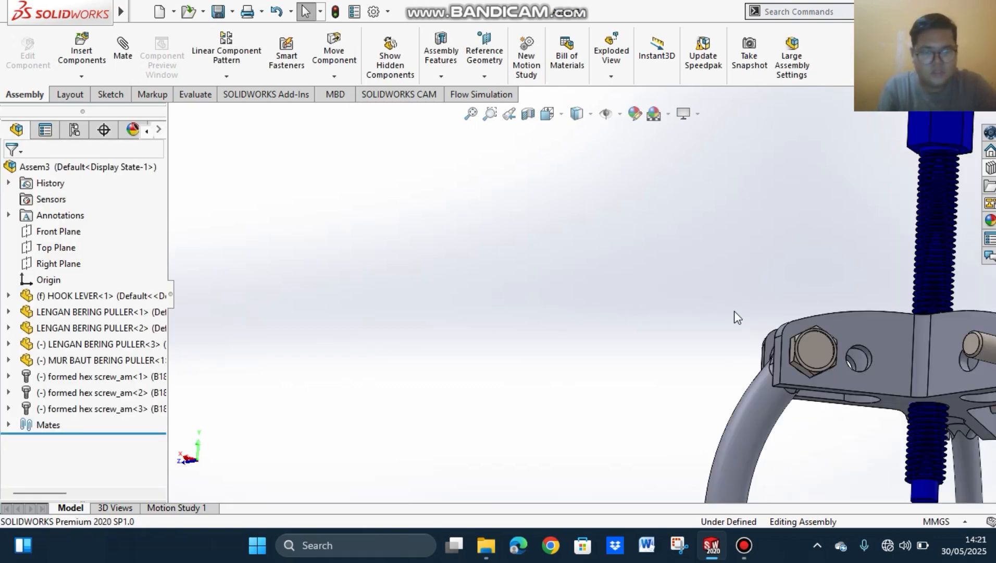
pyautogui.scroll(5, 819, 354)
pyautogui.moveTo(835, 272); pyautogui.dragTo(787, 296, button='middle')
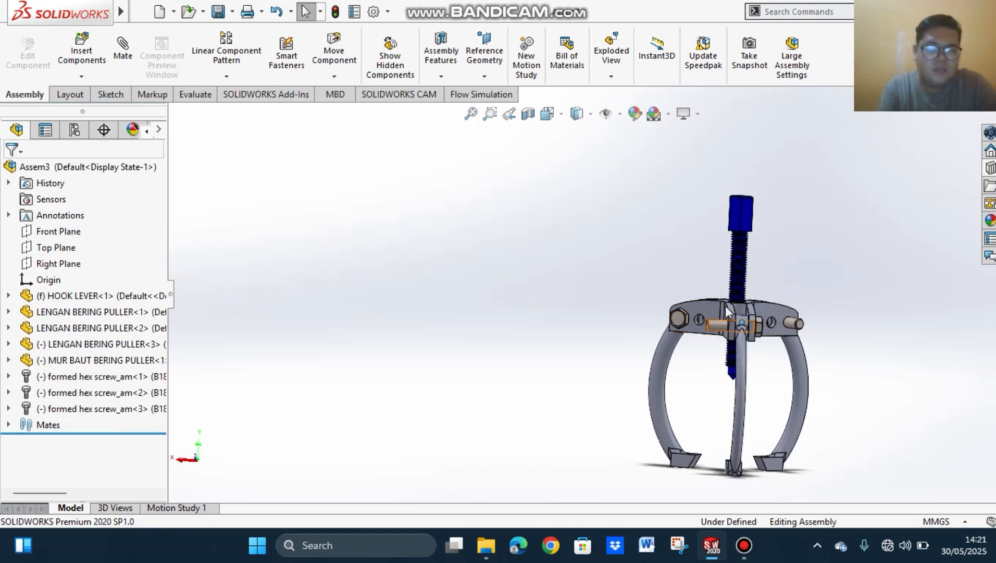
pyautogui.click(991, 168)
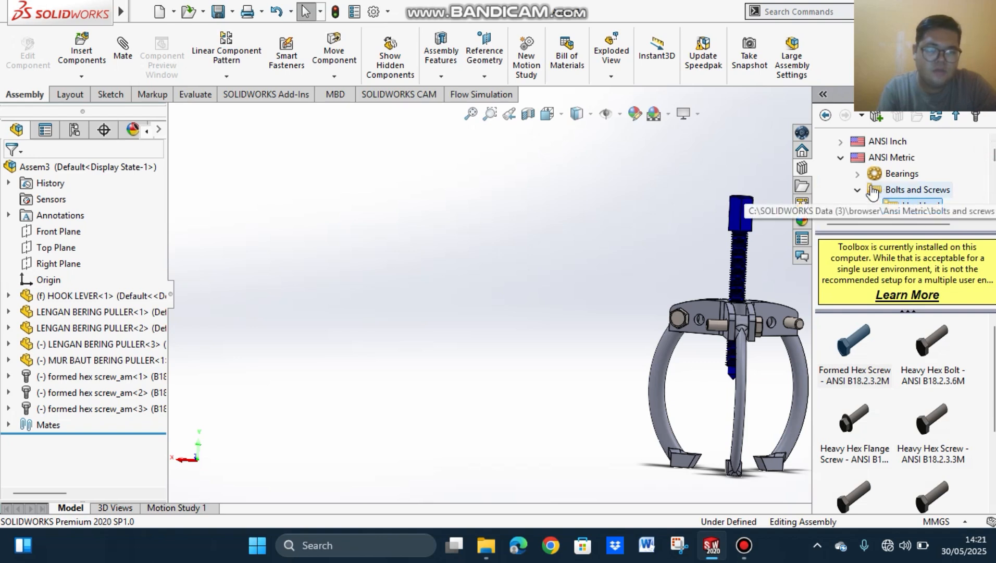
pyautogui.click(826, 116)
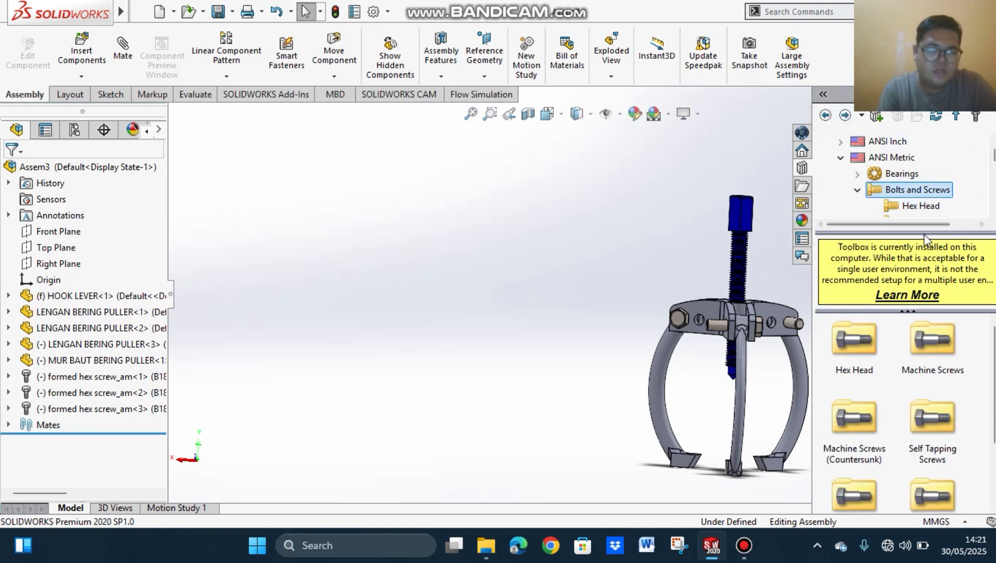
pyautogui.click(826, 115)
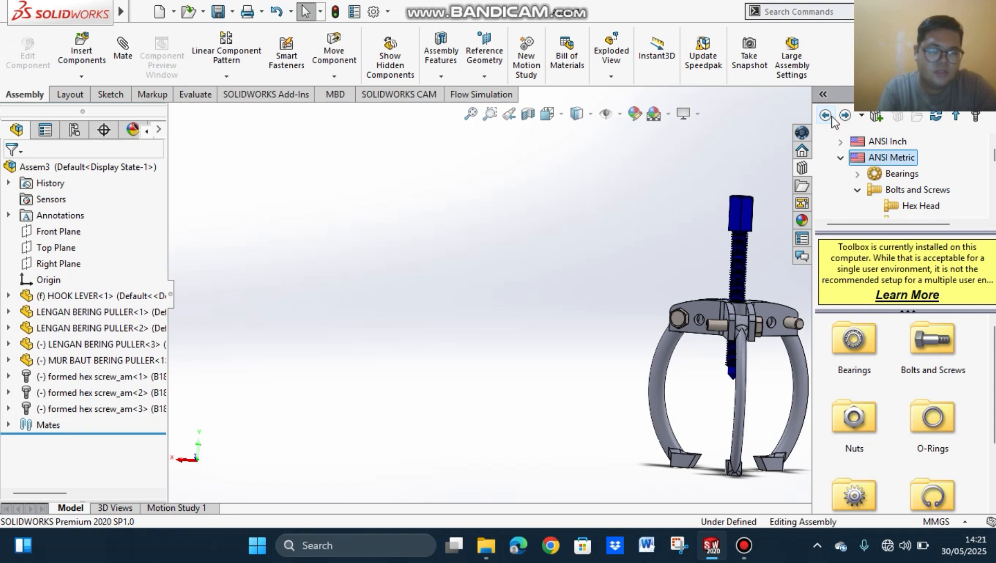
pyautogui.doubleClick(861, 431)
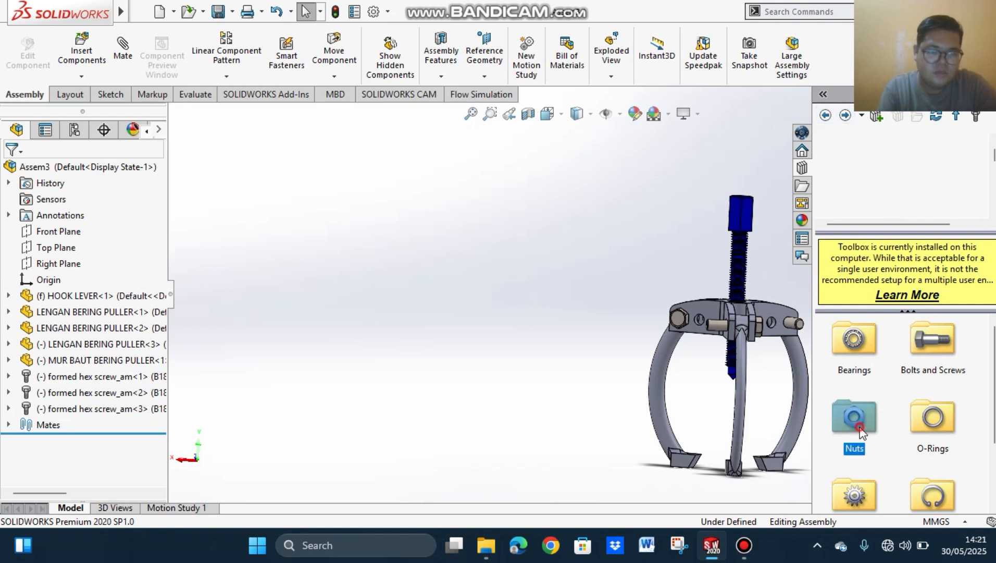
pyautogui.doubleClick(873, 348)
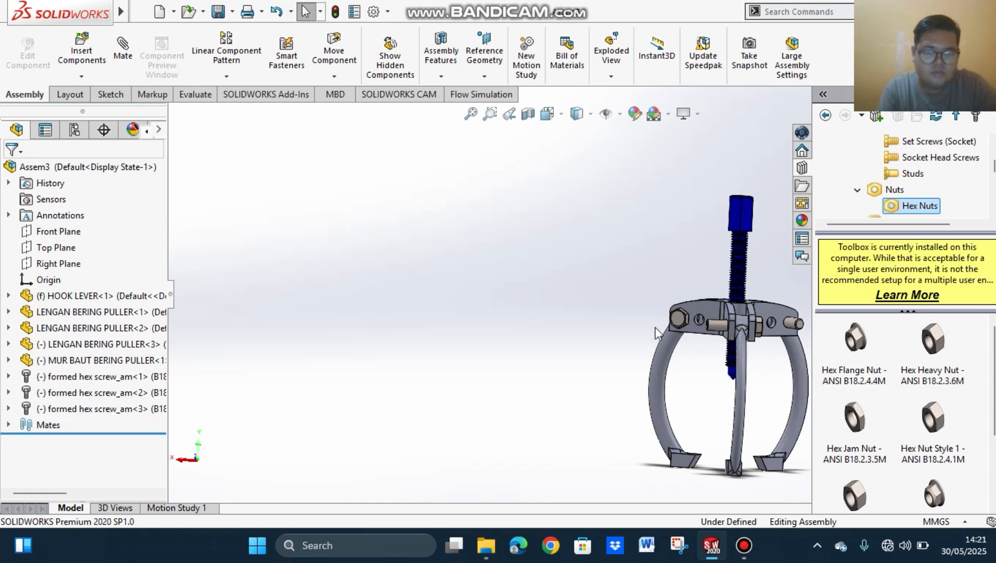
# Step: Insert a Hex Flange Nut - ANSI B18.2.4.4M from the Toolbox into the empty space beside the hook lever
pyautogui.moveTo(656, 327); pyautogui.dragTo(733, 329, button='middle')
pyautogui.scroll(-5, 732, 327)
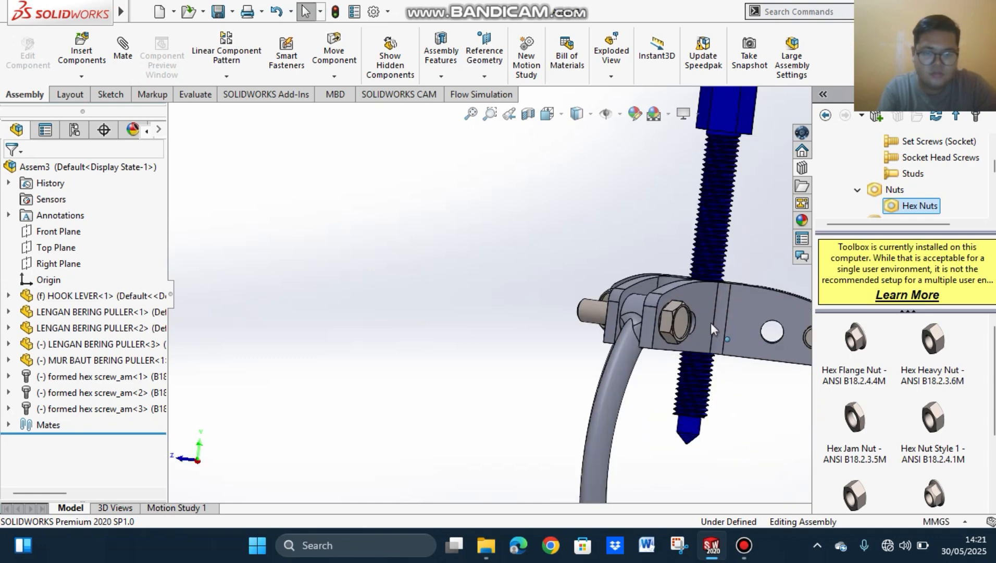
pyautogui.scroll(6, 762, 355)
pyautogui.scroll(-6, 658, 319)
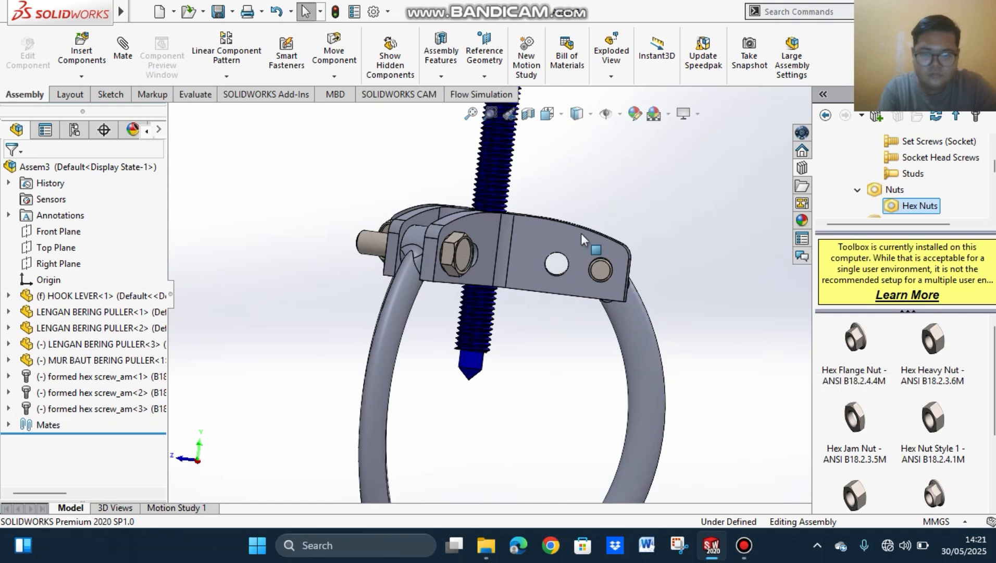
pyautogui.moveTo(584, 217); pyautogui.dragTo(812, 333, button='middle')
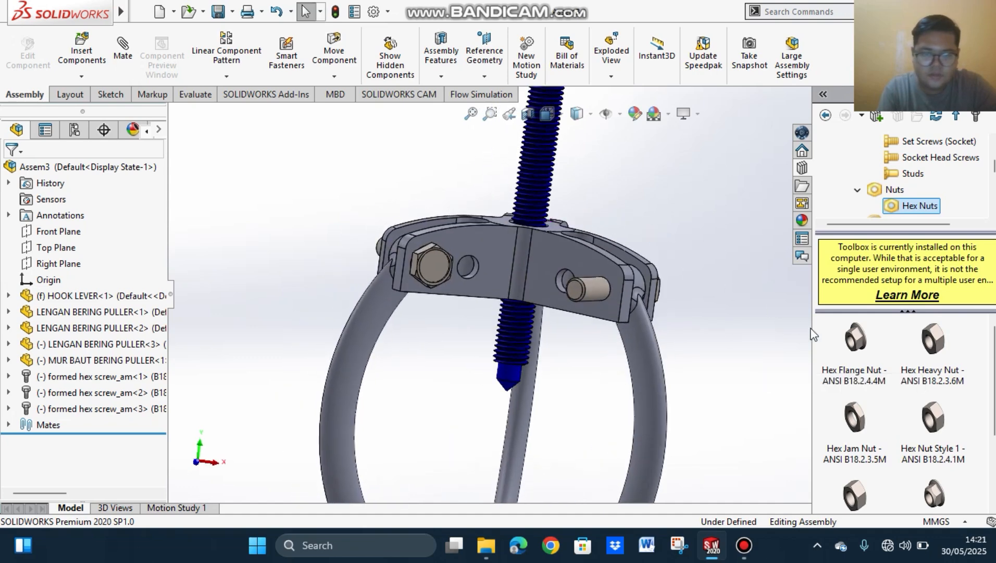
pyautogui.moveTo(721, 290)
pyautogui.mouseDown(button='middle')
pyautogui.moveTo(736, 285)
pyautogui.moveTo(730, 298)
pyautogui.mouseUp(button='middle')
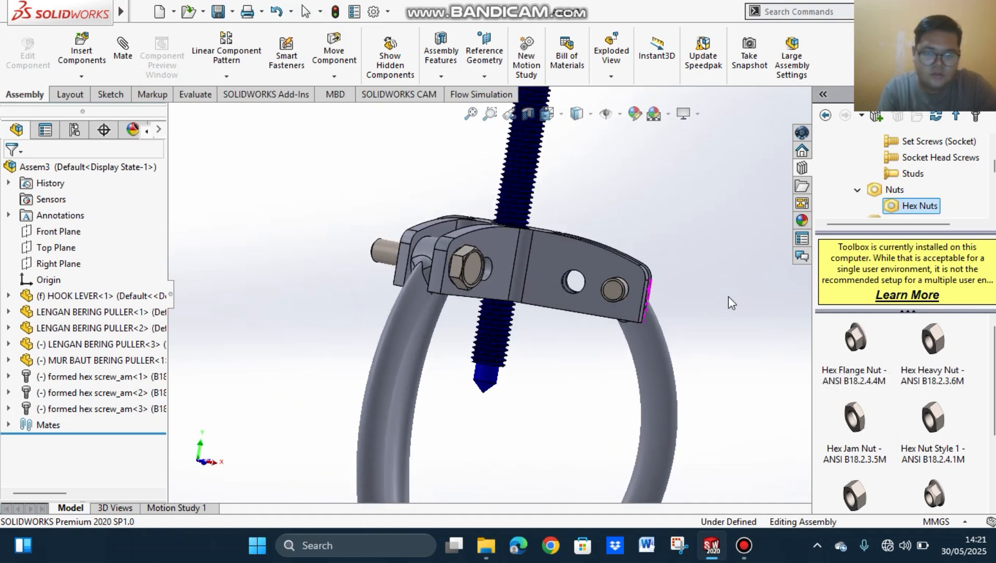
pyautogui.click(858, 344)
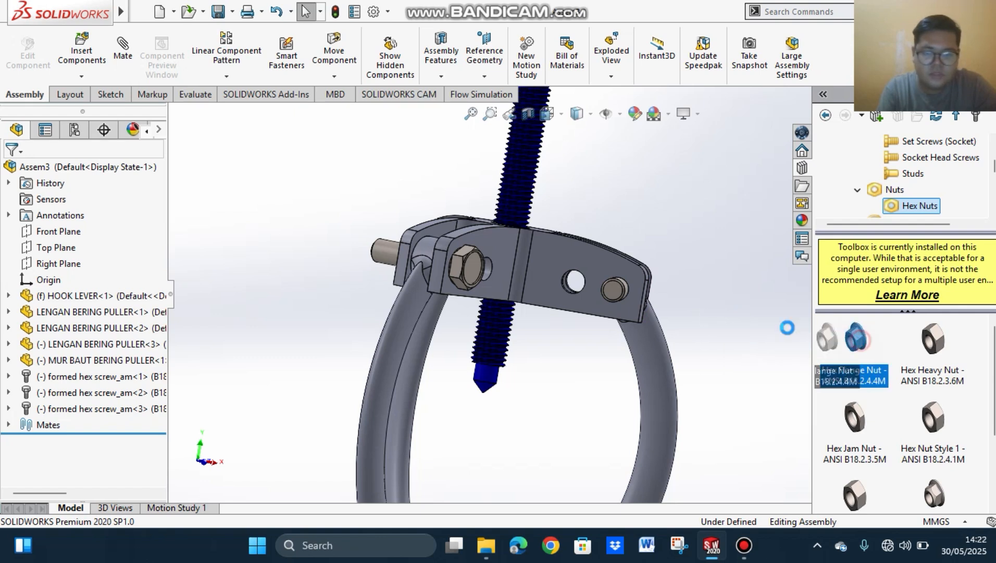
pyautogui.moveTo(855, 347); pyautogui.dragTo(727, 253)
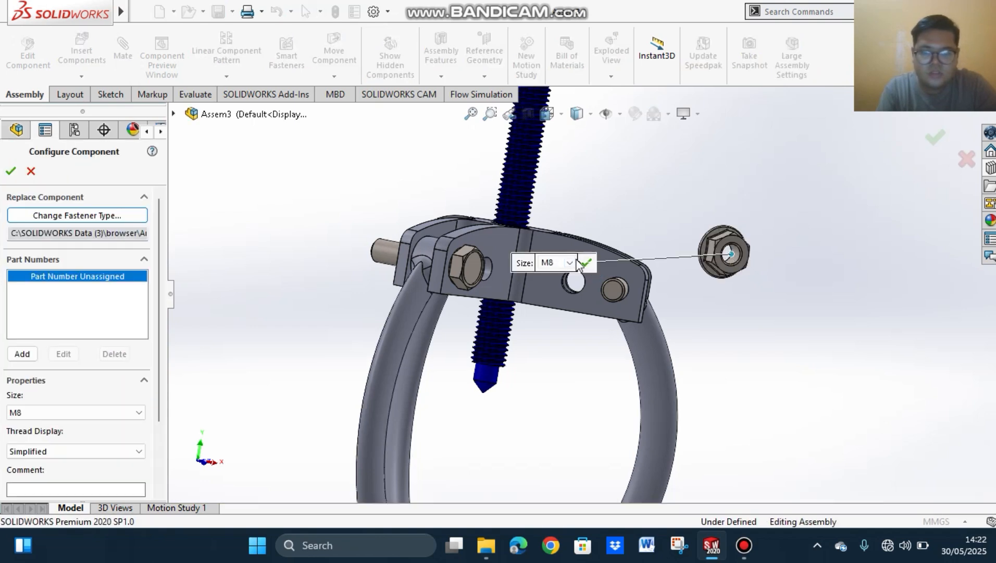
# Step: Set the flange nut's size to M8, accept it, and place two more copies in the empty space beside the puller
pyautogui.click(571, 262)
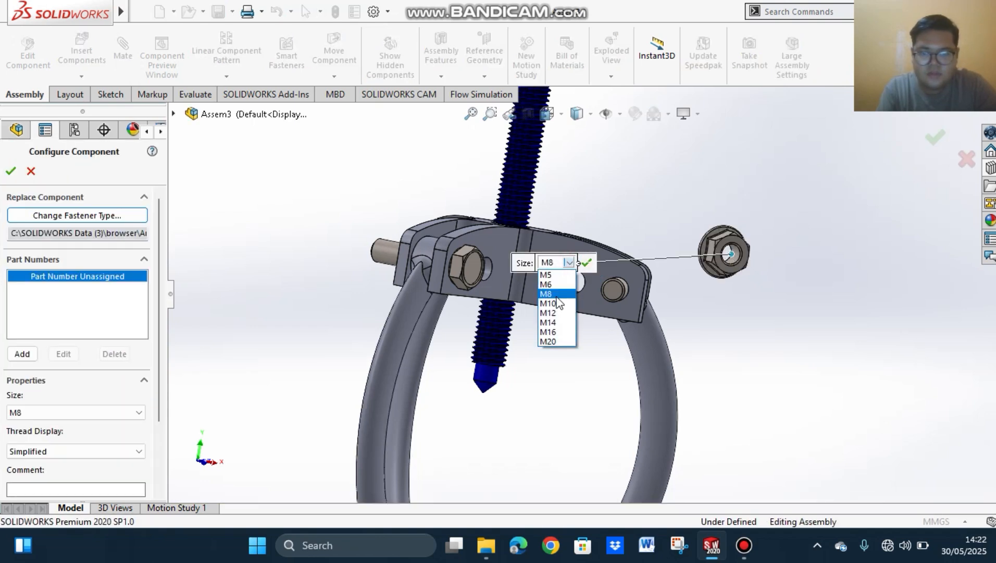
pyautogui.click(556, 297)
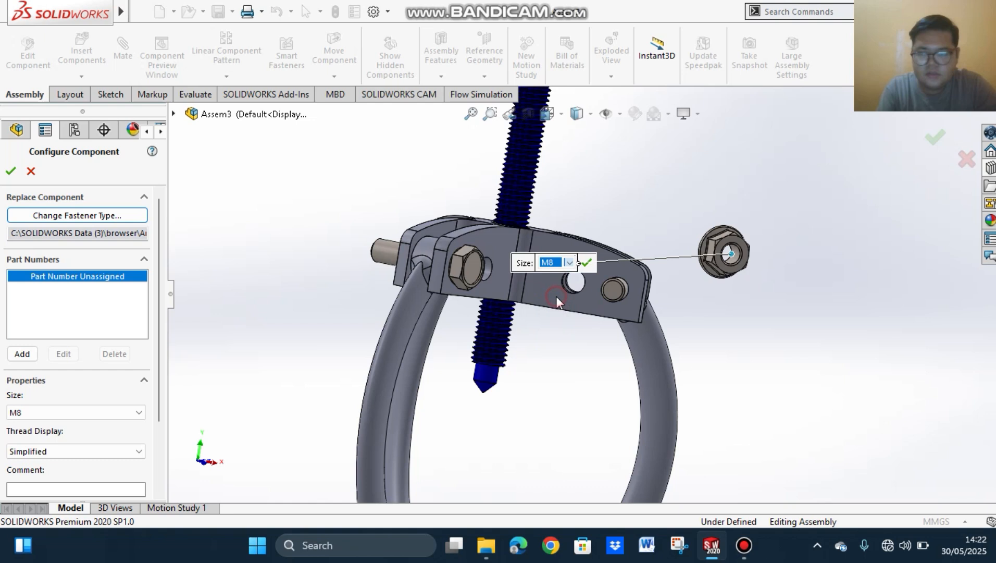
pyautogui.click(12, 170)
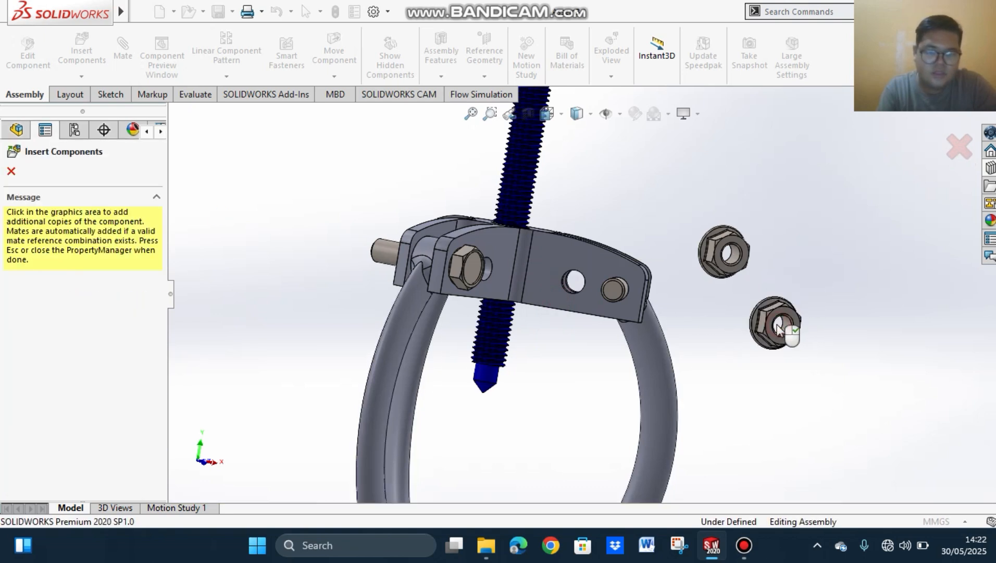
pyautogui.click(777, 327)
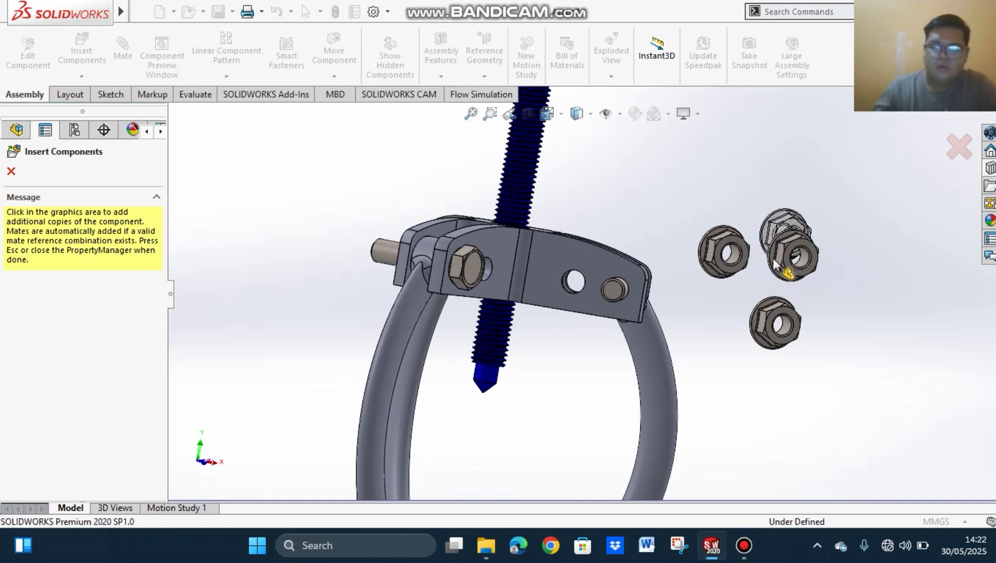
pyautogui.click(775, 265)
pyautogui.press('Escape')
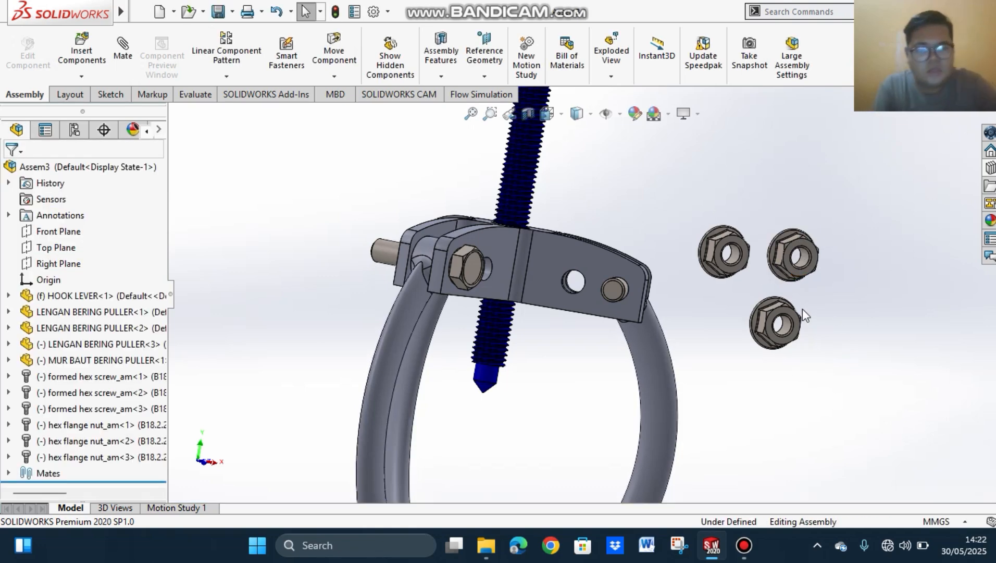
# Step: Add a concentric mate between a loose flange nut's hole and the shank of the hex screw at one arm
pyautogui.moveTo(849, 337); pyautogui.dragTo(786, 323, button='middle')
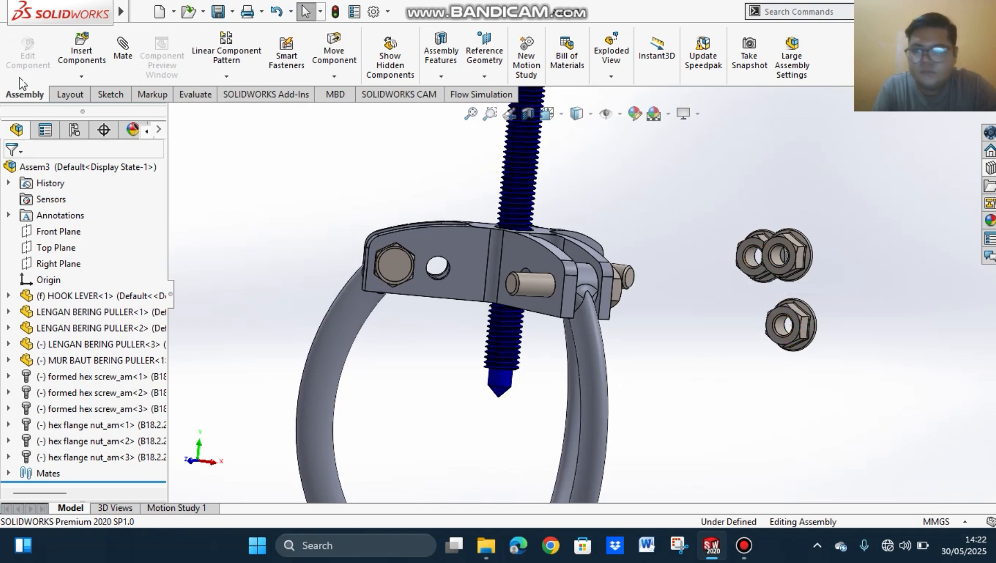
pyautogui.click(117, 52)
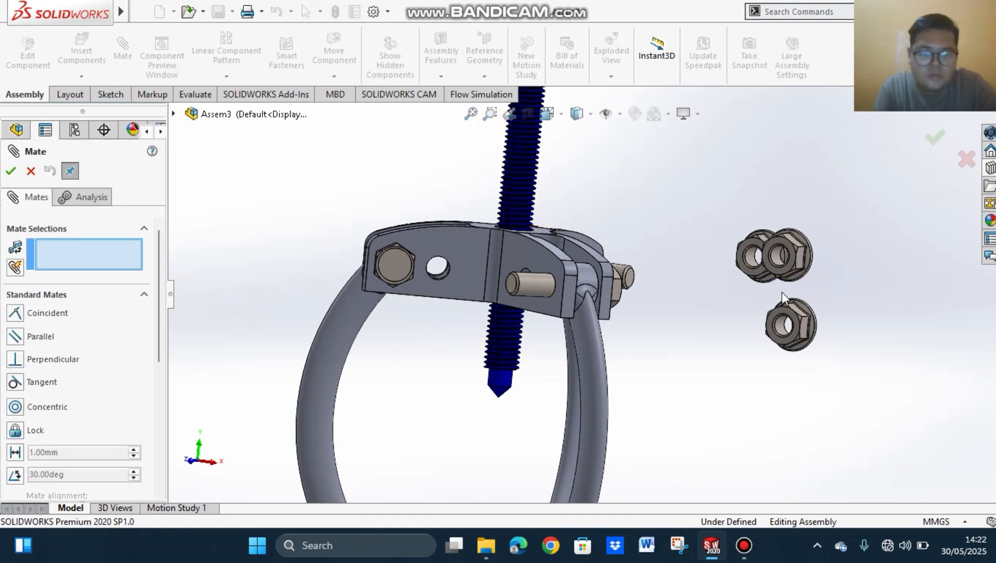
pyautogui.moveTo(815, 305); pyautogui.dragTo(765, 281, button='middle')
pyautogui.scroll(-5, 815, 309)
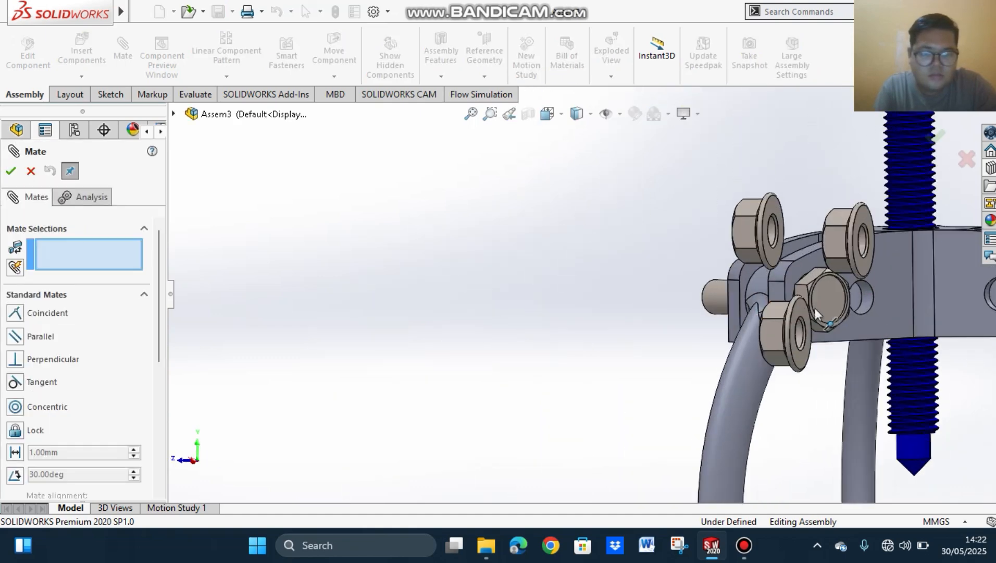
pyautogui.scroll(5, 858, 295)
pyautogui.moveTo(859, 295); pyautogui.dragTo(718, 294, button='middle')
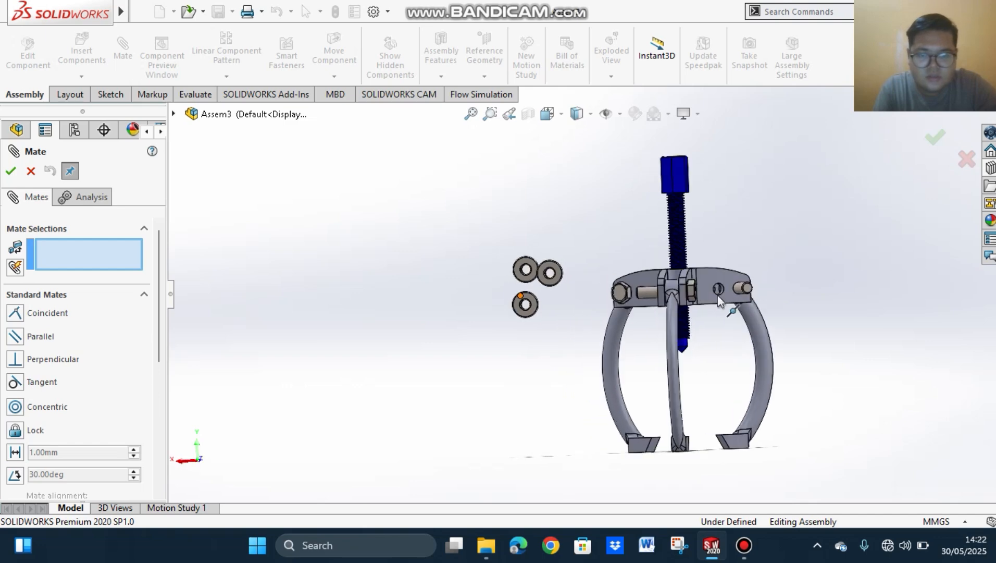
pyautogui.scroll(-3, 594, 304)
pyautogui.moveTo(593, 299); pyautogui.dragTo(621, 308, button='middle')
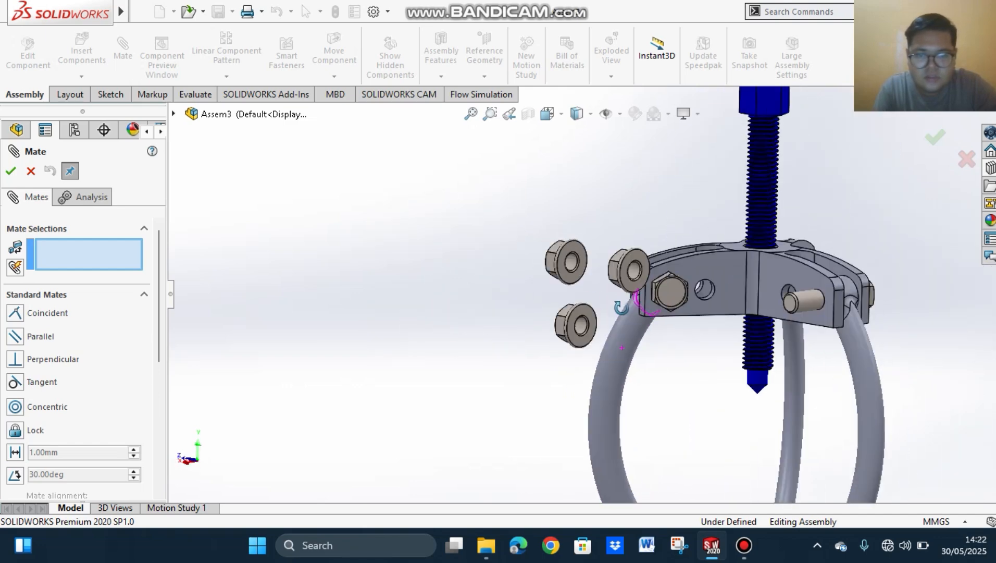
pyautogui.click(634, 268)
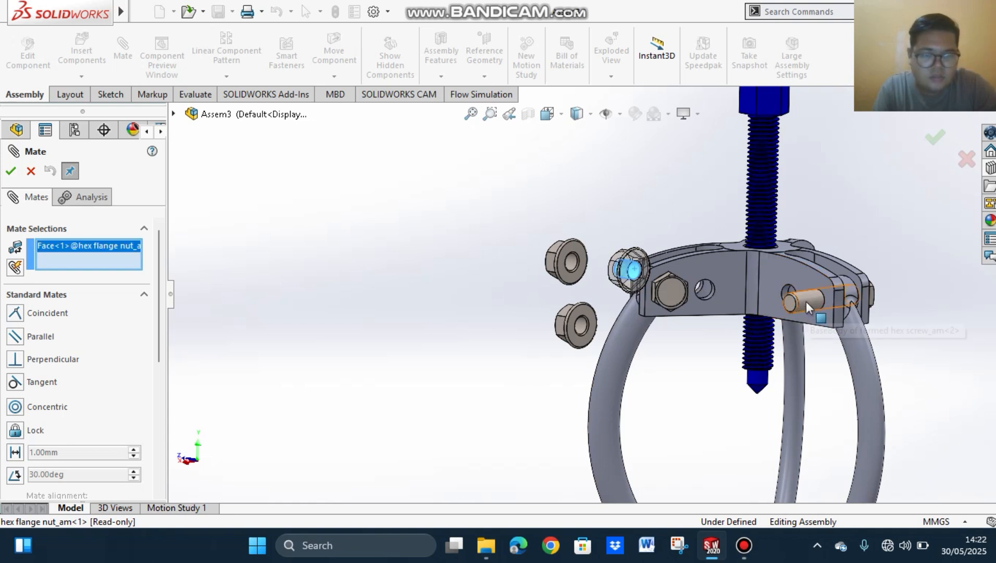
pyautogui.click(807, 301)
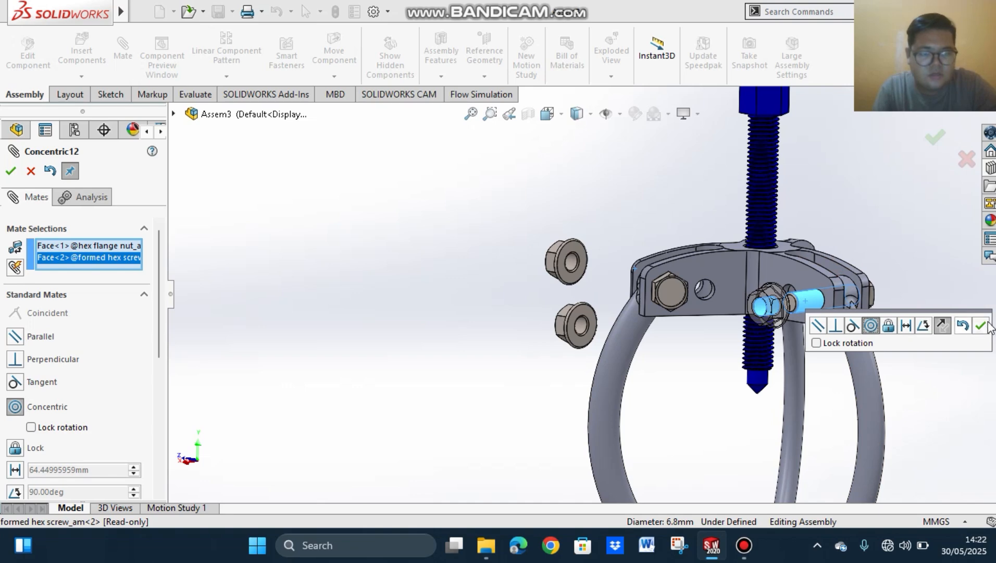
pyautogui.click(983, 325)
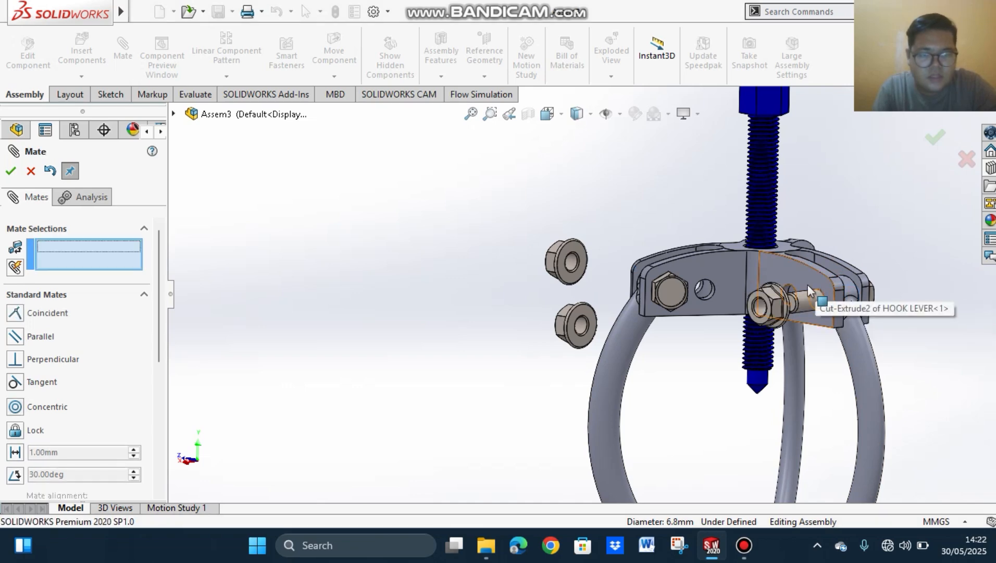
# Step: Mate the nut's flange face coincident with the hook lever's side face around that screw
pyautogui.moveTo(924, 267); pyautogui.dragTo(847, 285, button='middle')
pyautogui.click(818, 295)
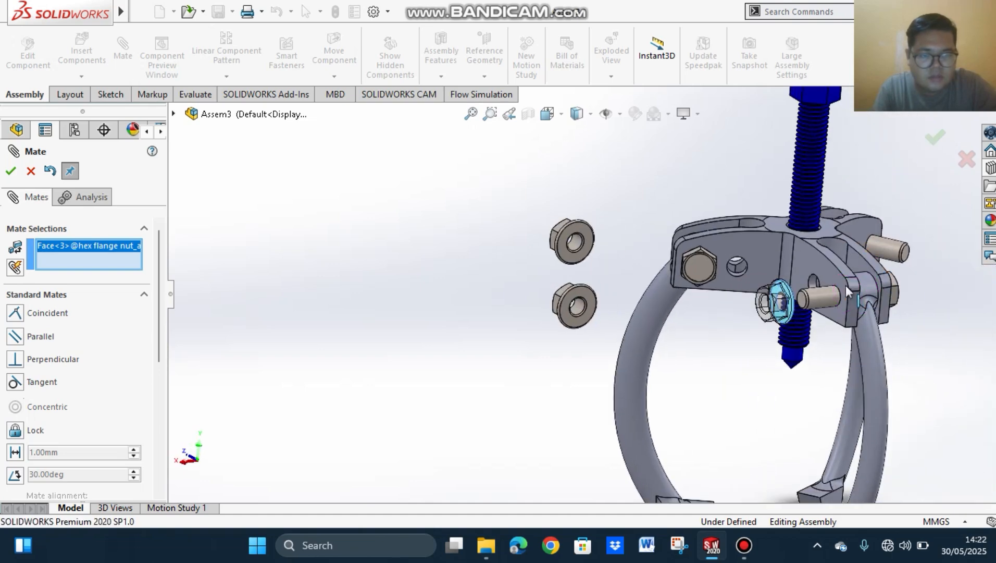
pyautogui.click(839, 285)
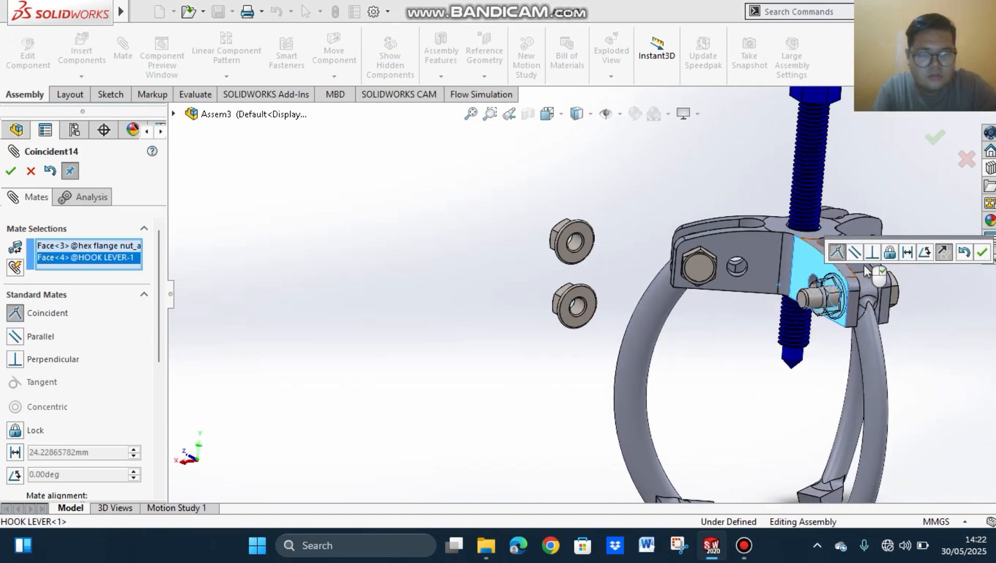
pyautogui.click(982, 252)
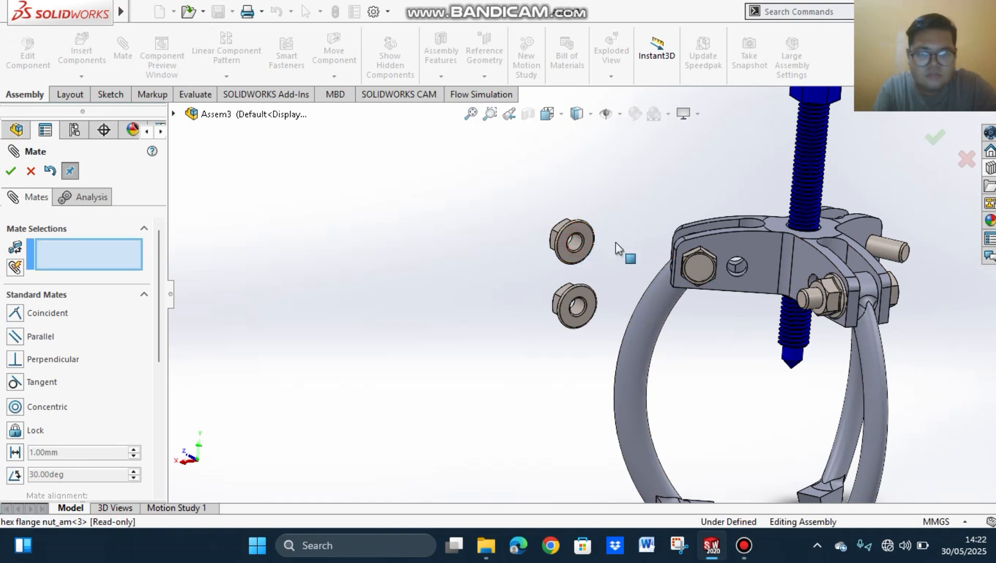
# Step: Try to mate the hole of another loose flange nut
pyautogui.click(576, 242)
pyautogui.moveTo(576, 242); pyautogui.dragTo(681, 274, button='middle')
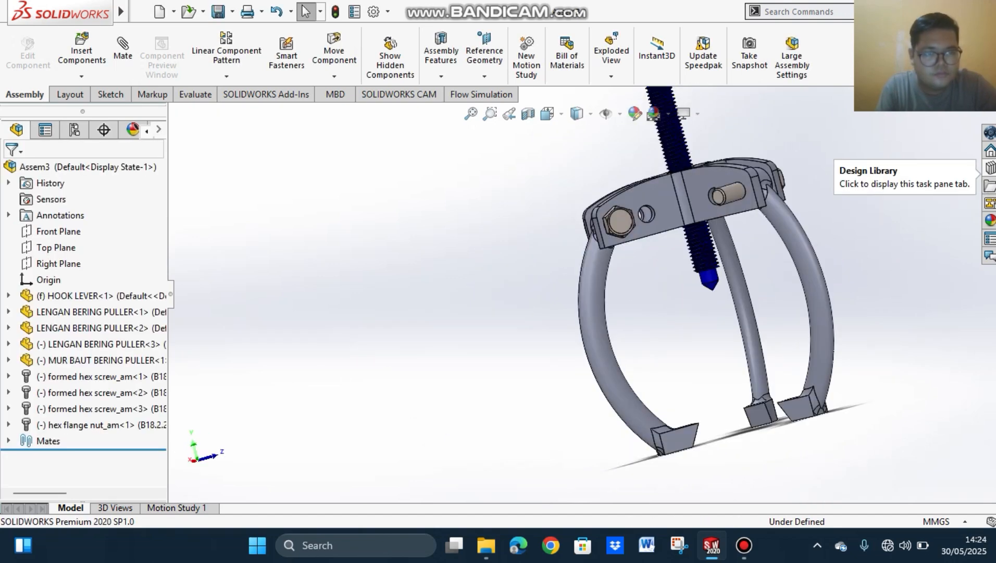
# Step: Insert a Hex Flange Nut - ANSI B18.2.4.4M from the Toolbox onto the second arm's screw end, size M8, without further copies
pyautogui.click(990, 186)
pyautogui.moveTo(856, 345); pyautogui.dragTo(744, 196)
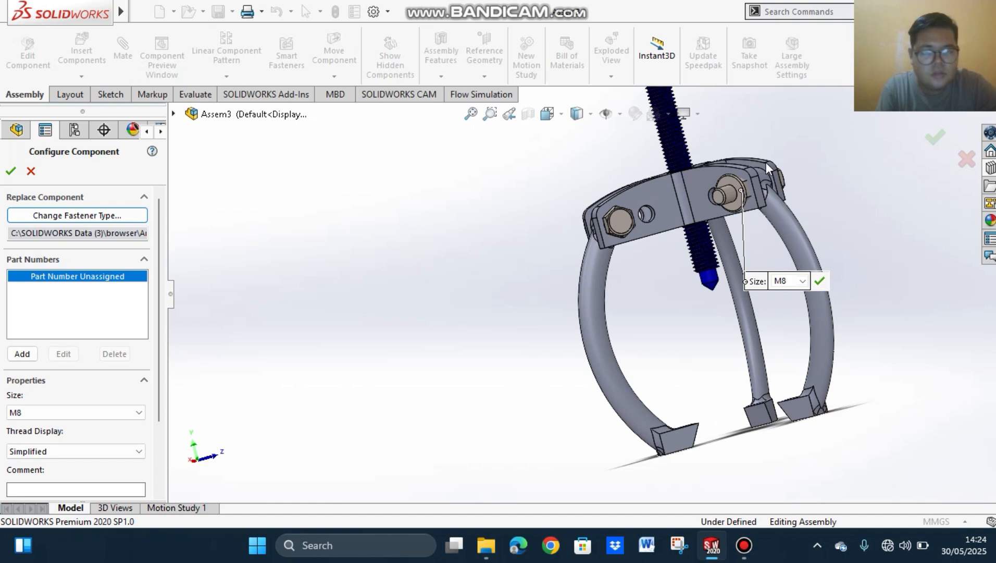
pyautogui.click(820, 281)
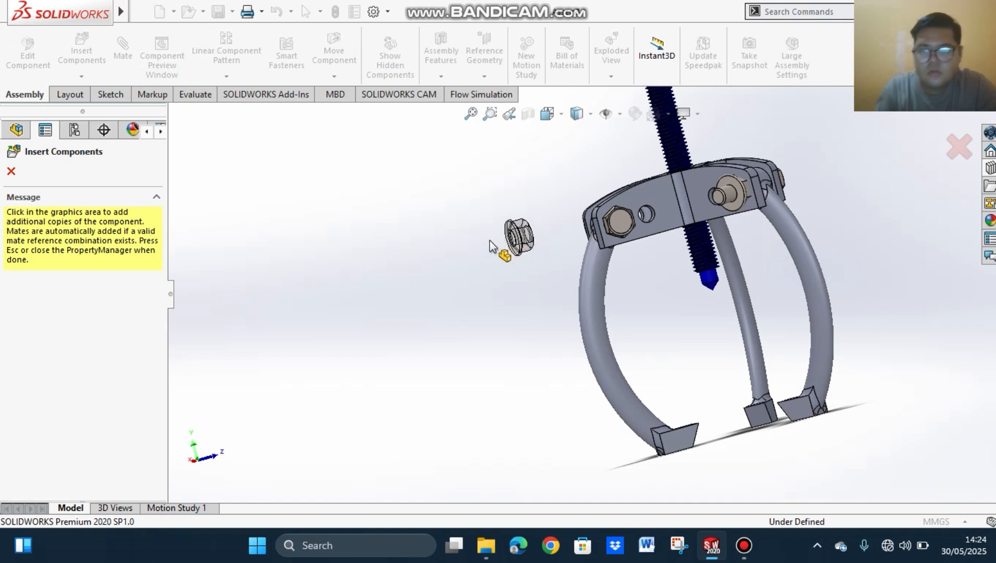
pyautogui.press('Escape')
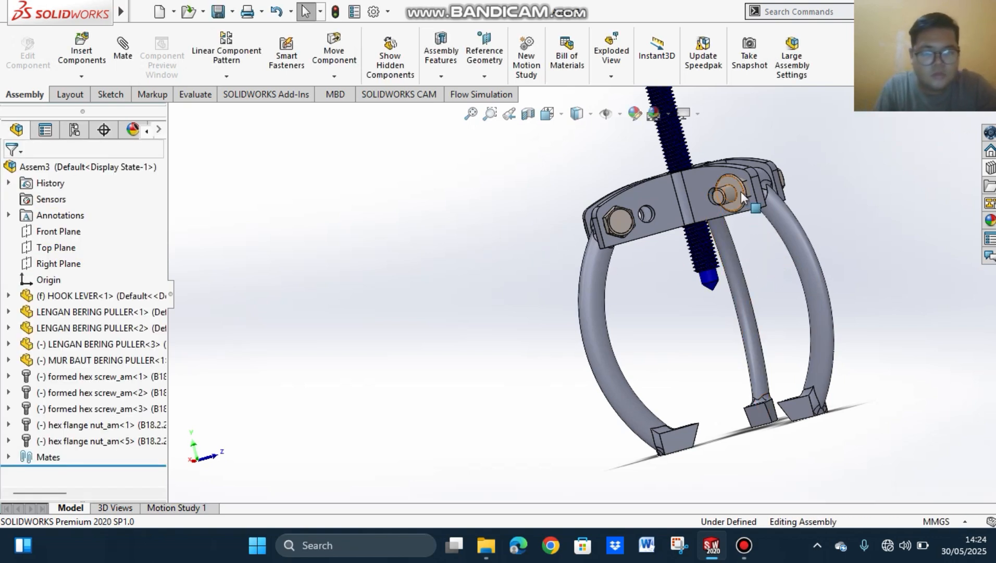
pyautogui.click(741, 192)
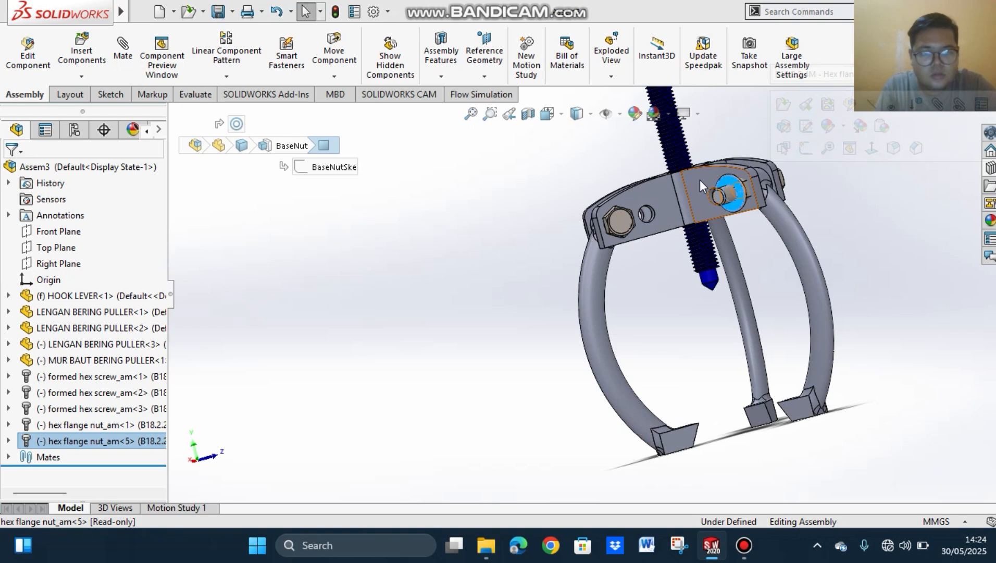
pyautogui.click(771, 202)
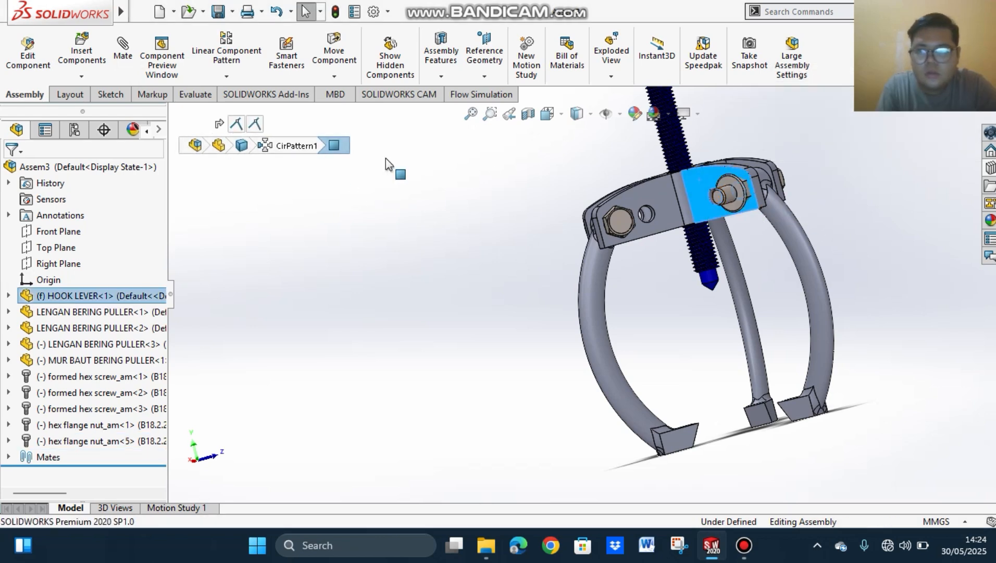
pyautogui.click(378, 237)
# Step: Mate the second nut's flange face coincident with the hook lever's side face, with the mate alignment flipped
pyautogui.click(128, 49)
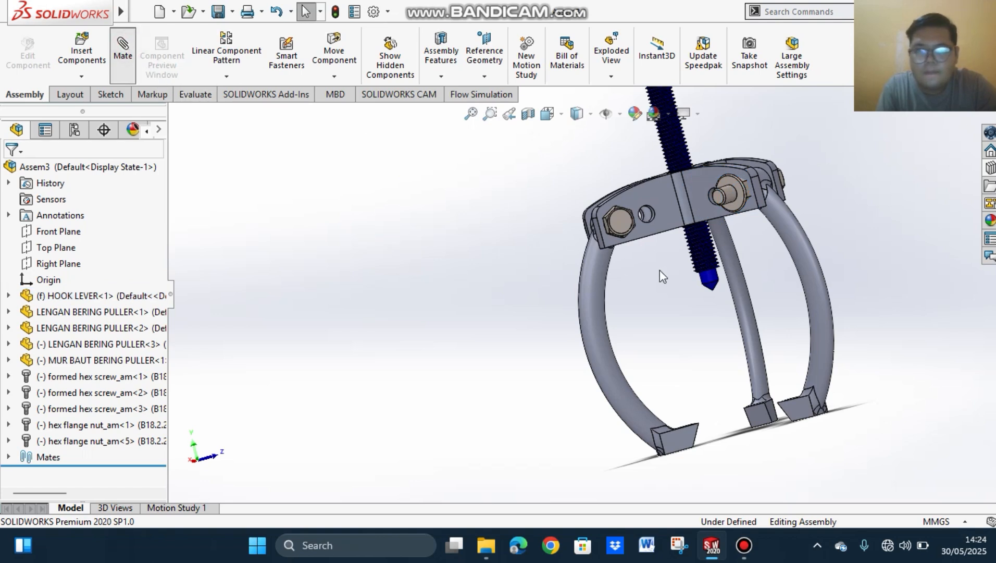
pyautogui.click(734, 181)
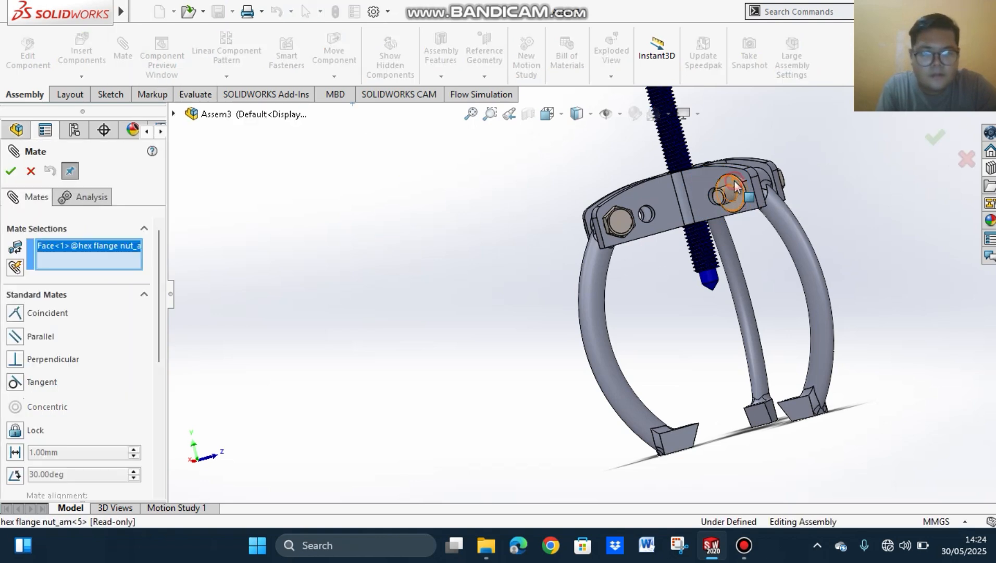
pyautogui.click(703, 175)
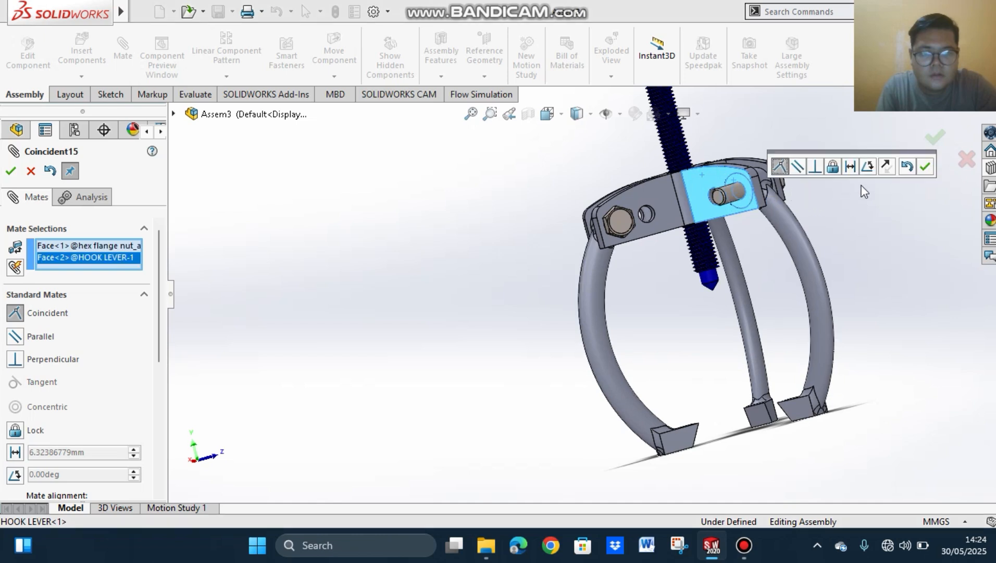
pyautogui.click(887, 167)
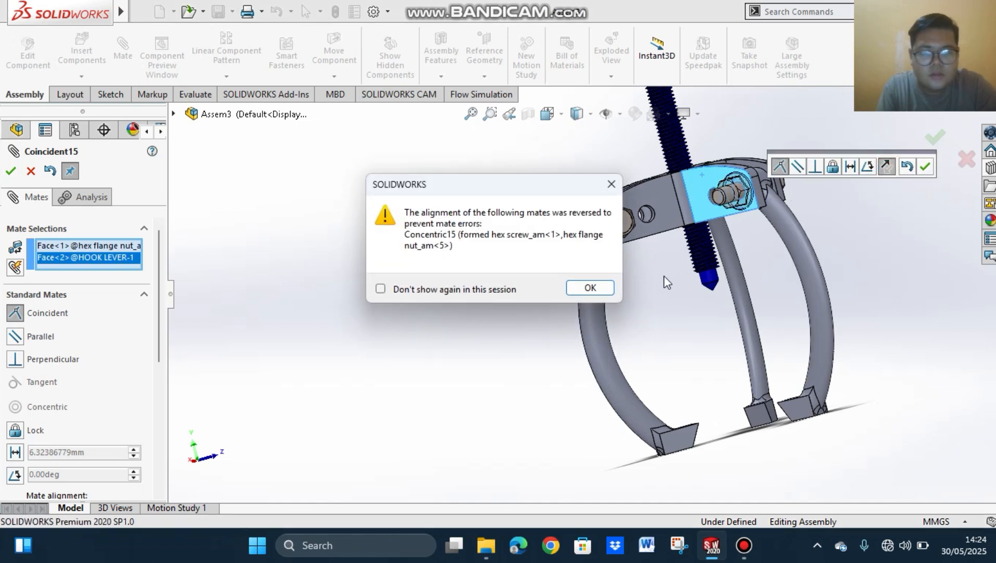
pyautogui.click(603, 285)
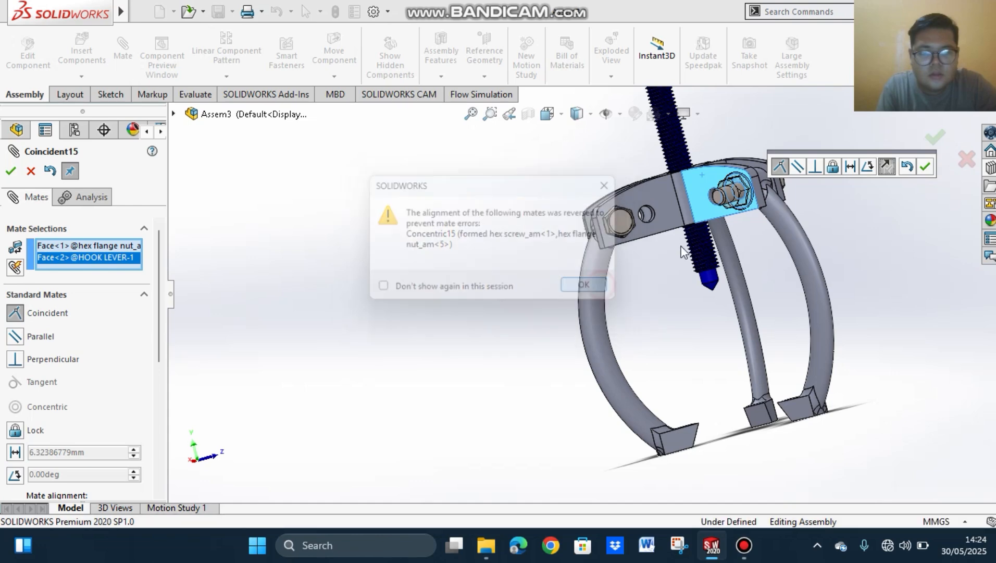
pyautogui.click(926, 168)
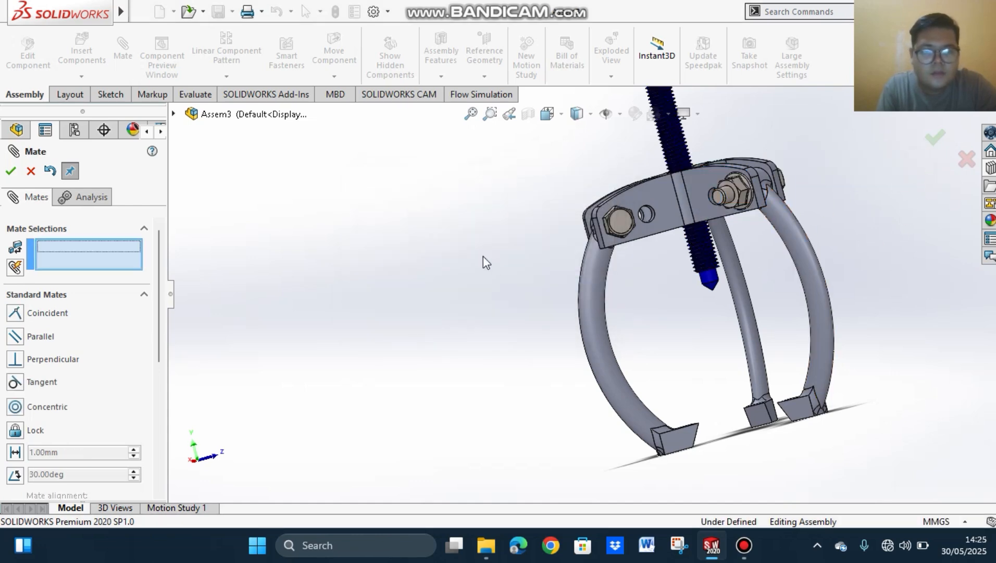
# Step: Insert another Toolbox Hex Flange Nut - ANSI B18.2.4.4M in size M8 onto the remaining arm's screw end and finish inserting
pyautogui.moveTo(484, 256); pyautogui.dragTo(719, 308, button='middle')
pyautogui.click(993, 170)
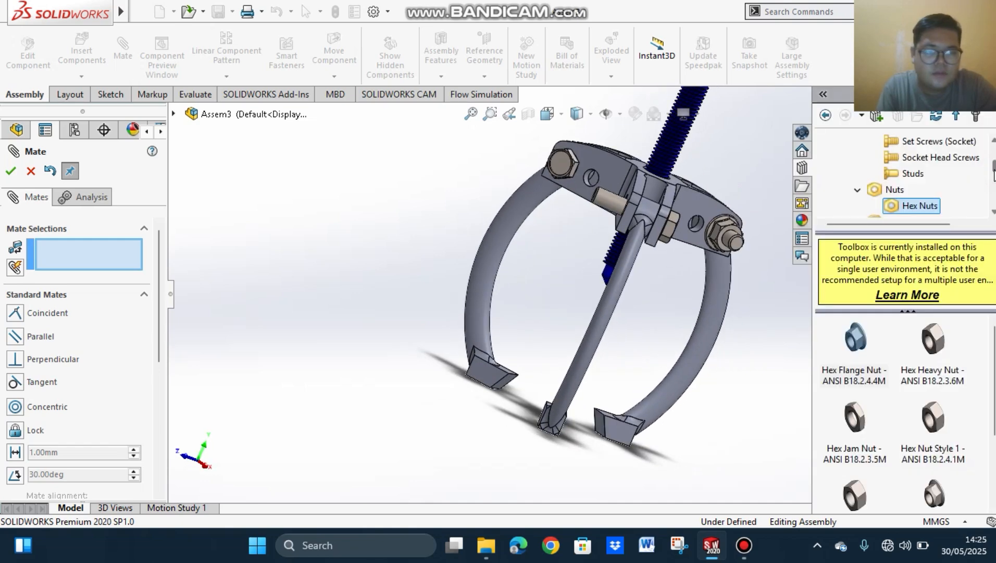
pyautogui.moveTo(855, 339); pyautogui.dragTo(669, 197)
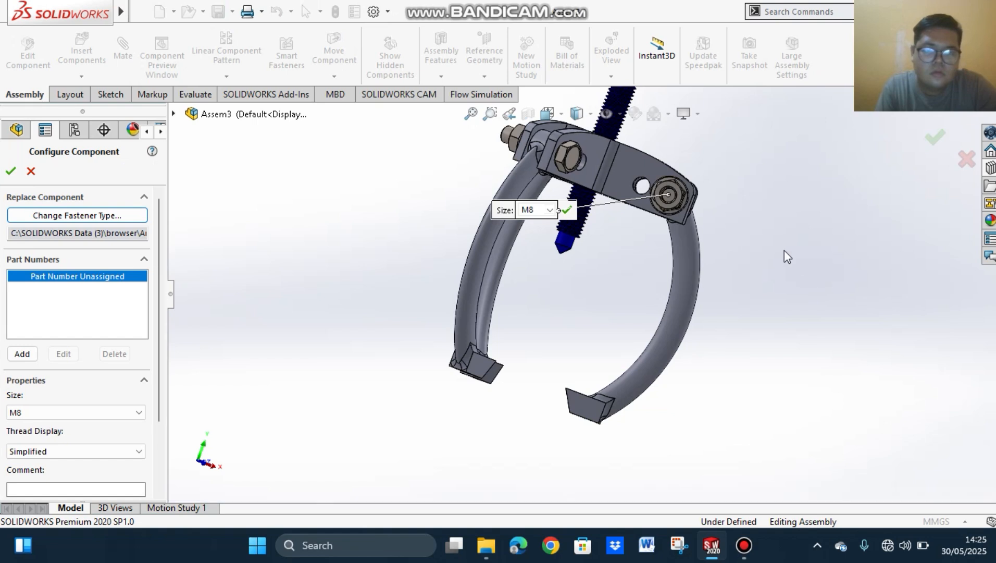
pyautogui.click(567, 210)
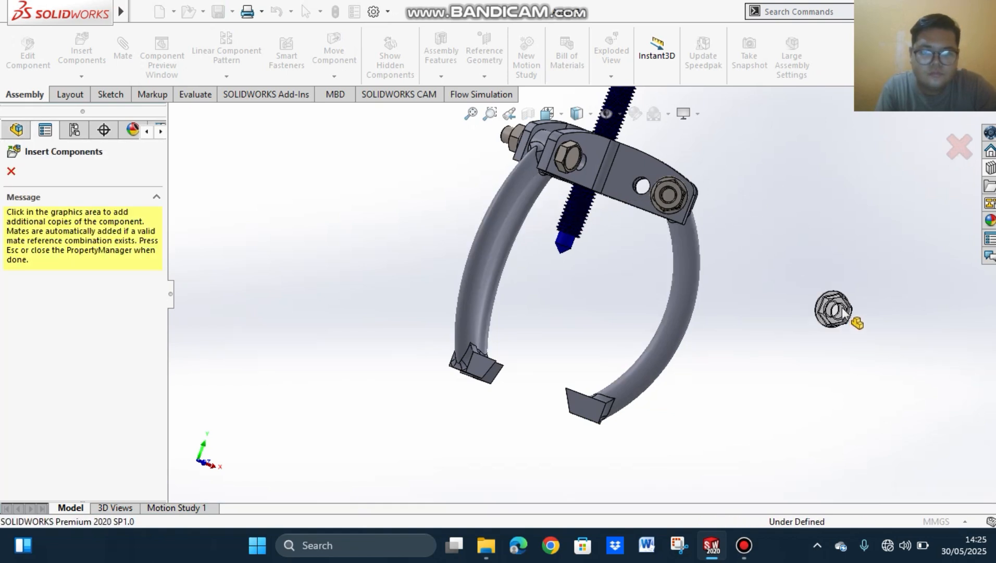
pyautogui.press('Escape')
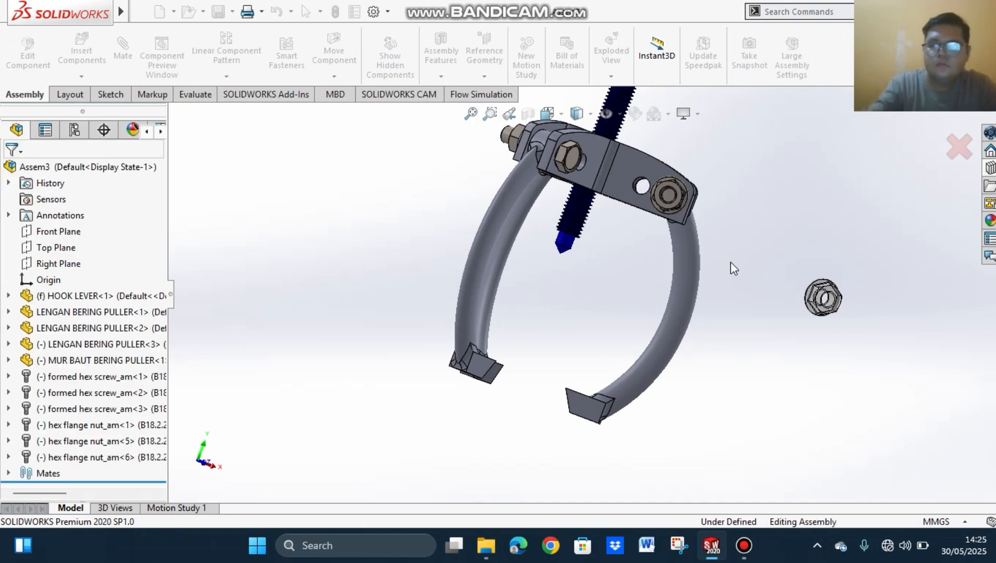
# Step: Try to mate the third flange nut's circular flange edge with the adjacent hook lever face
pyautogui.moveTo(868, 304); pyautogui.dragTo(789, 266, button='middle')
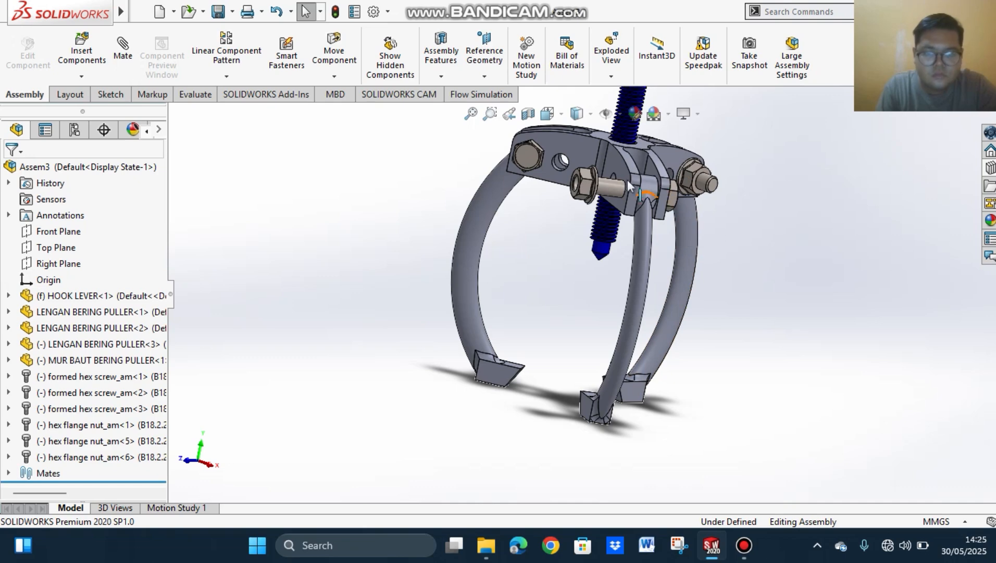
pyautogui.click(126, 60)
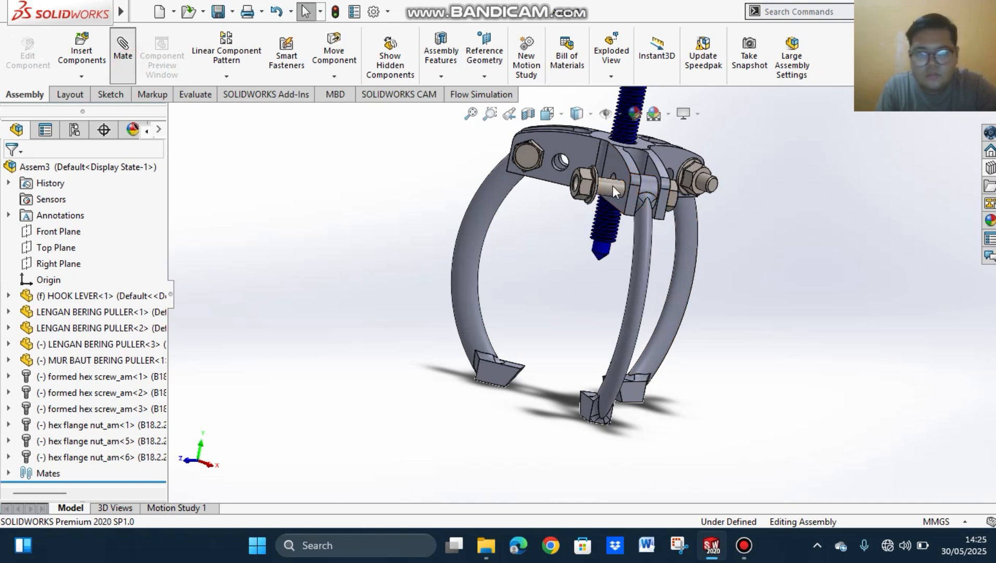
pyautogui.moveTo(726, 245); pyautogui.dragTo(666, 229, button='middle')
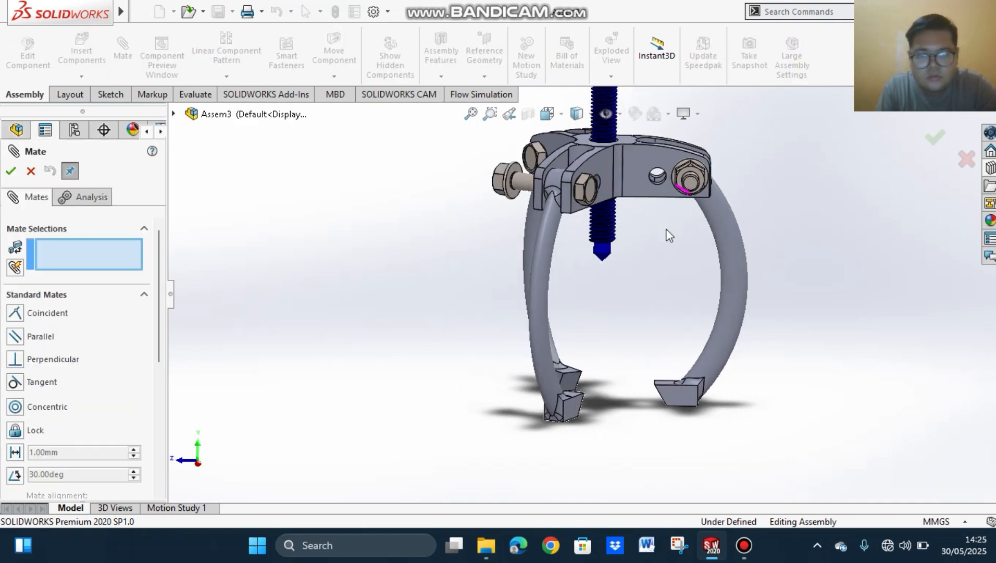
pyautogui.click(514, 175)
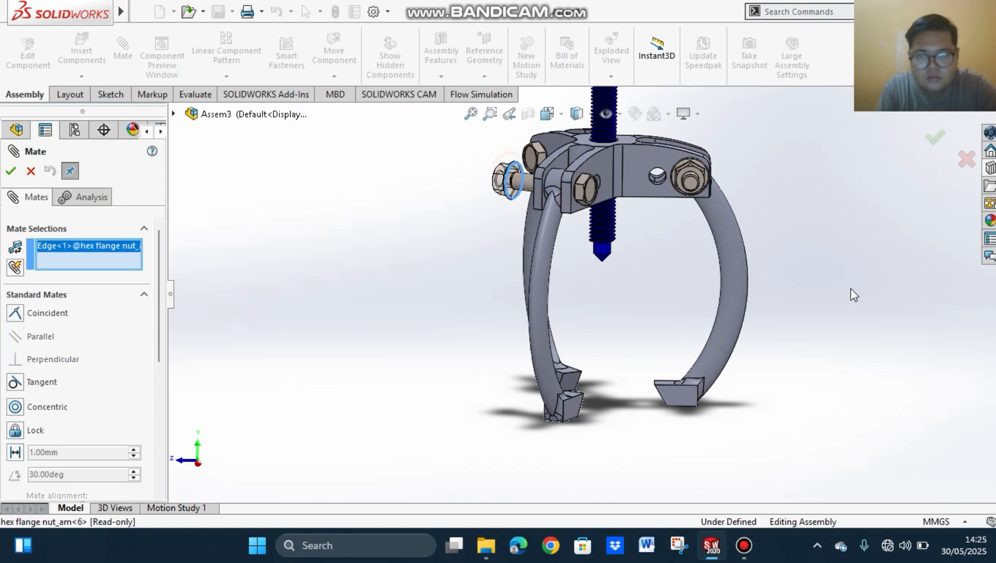
pyautogui.moveTo(850, 291); pyautogui.dragTo(927, 314, button='middle')
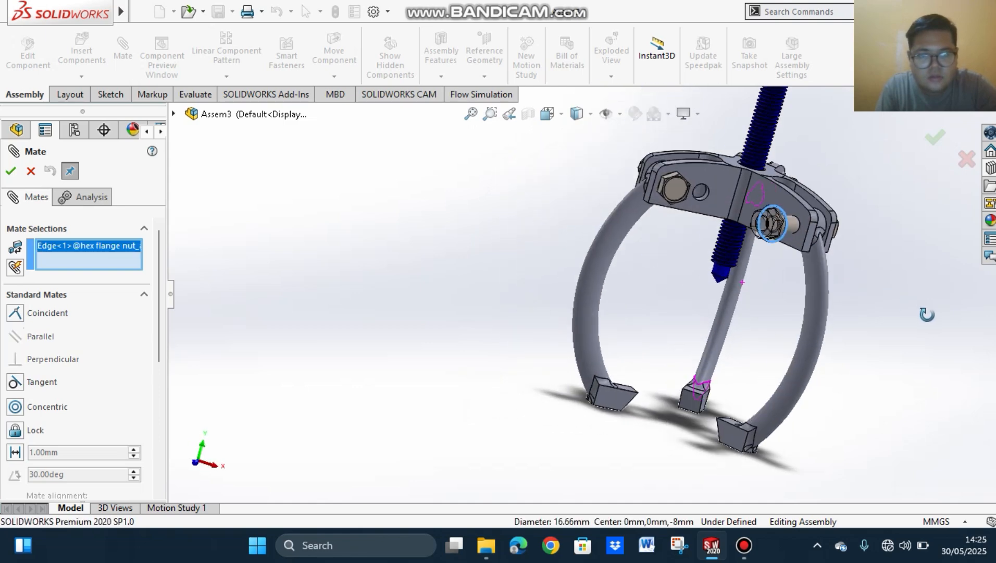
pyautogui.click(797, 205)
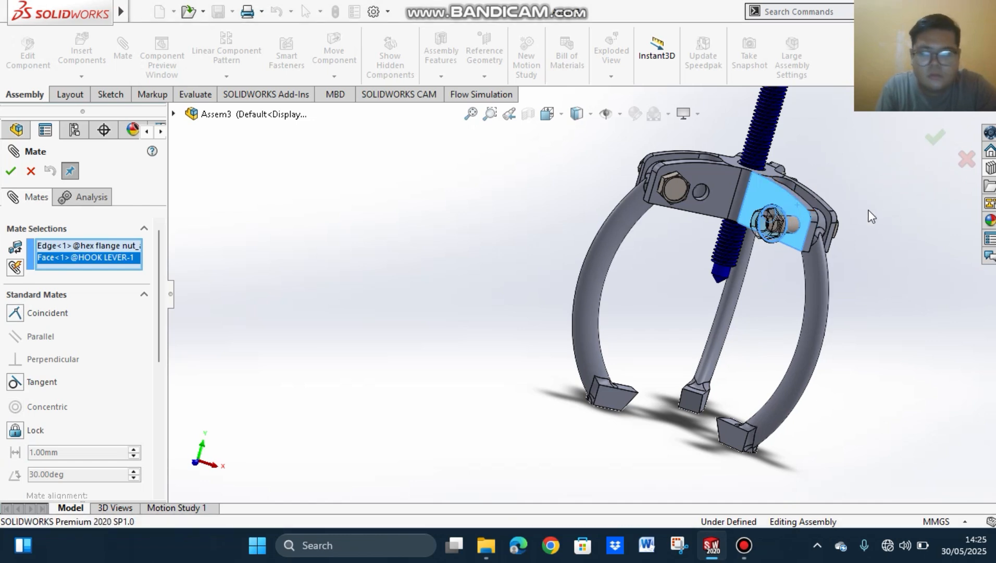
pyautogui.click(16, 174)
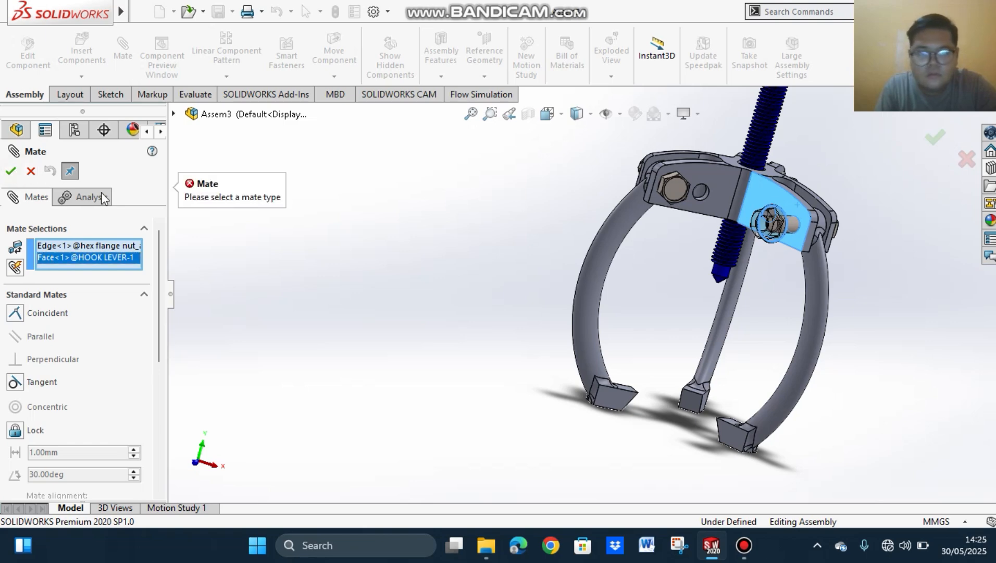
pyautogui.click(31, 171)
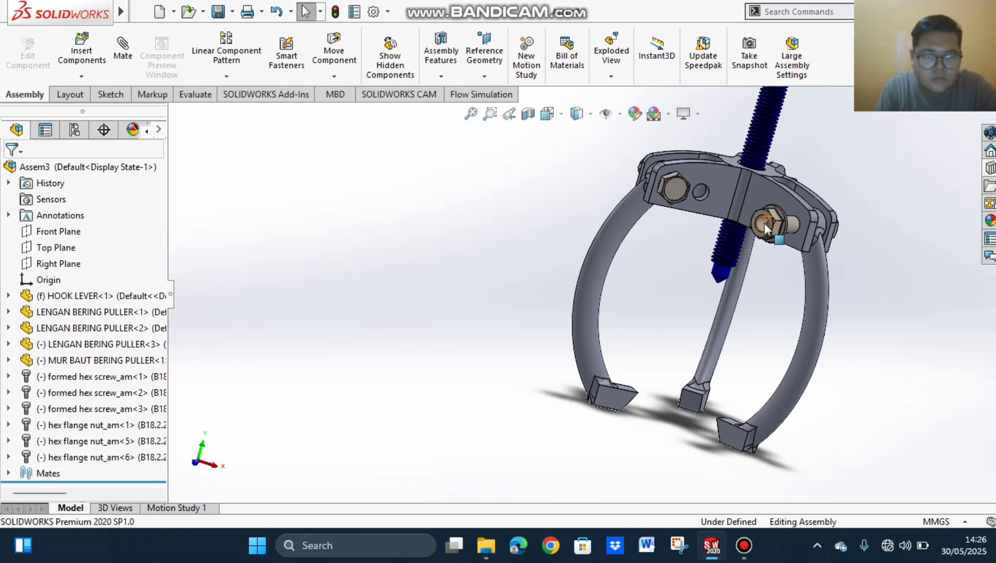
# Step: Mate the third flange nut's bore concentric with the shank of the adjacent hex screw
pyautogui.click(123, 52)
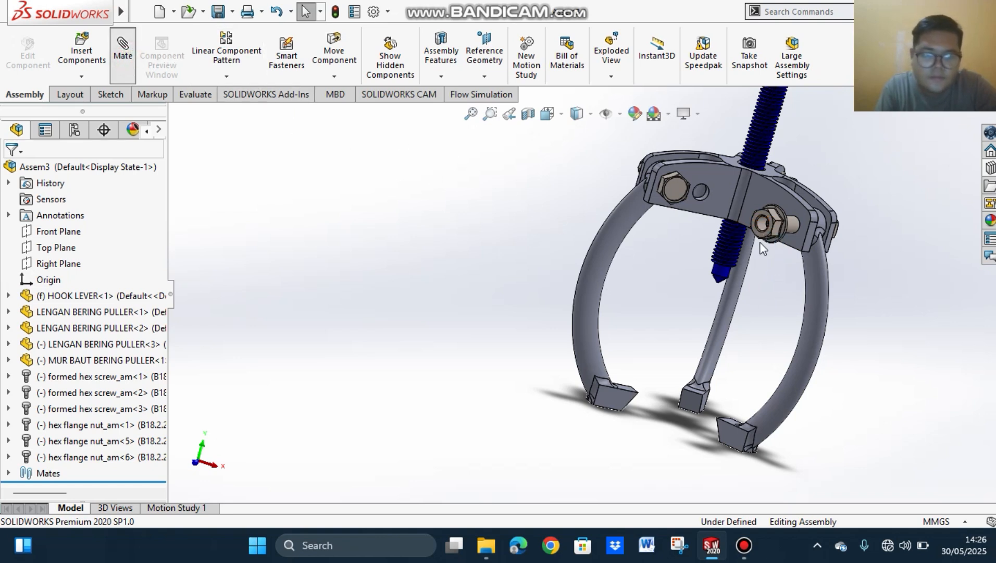
pyautogui.click(763, 223)
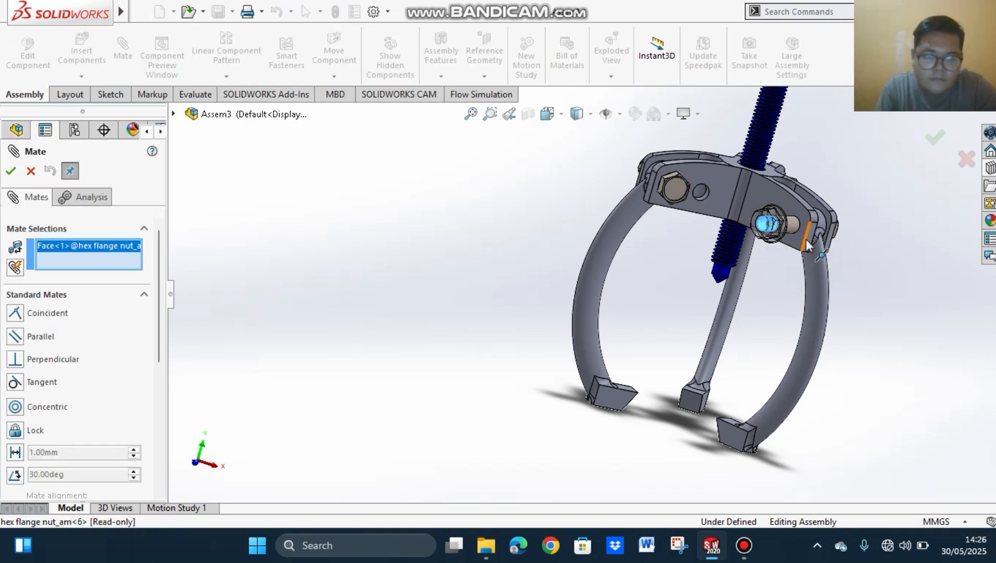
pyautogui.click(791, 224)
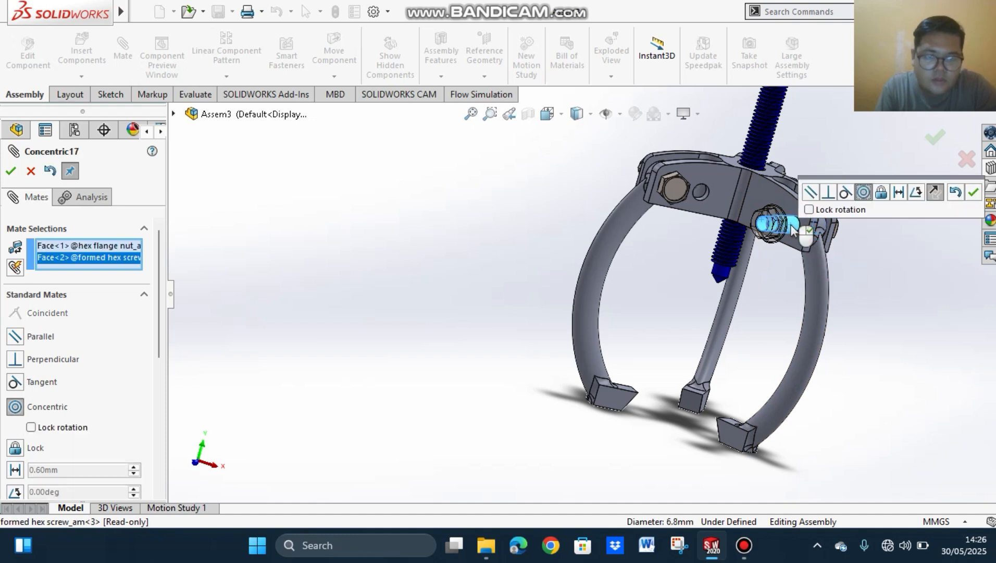
pyautogui.click(972, 194)
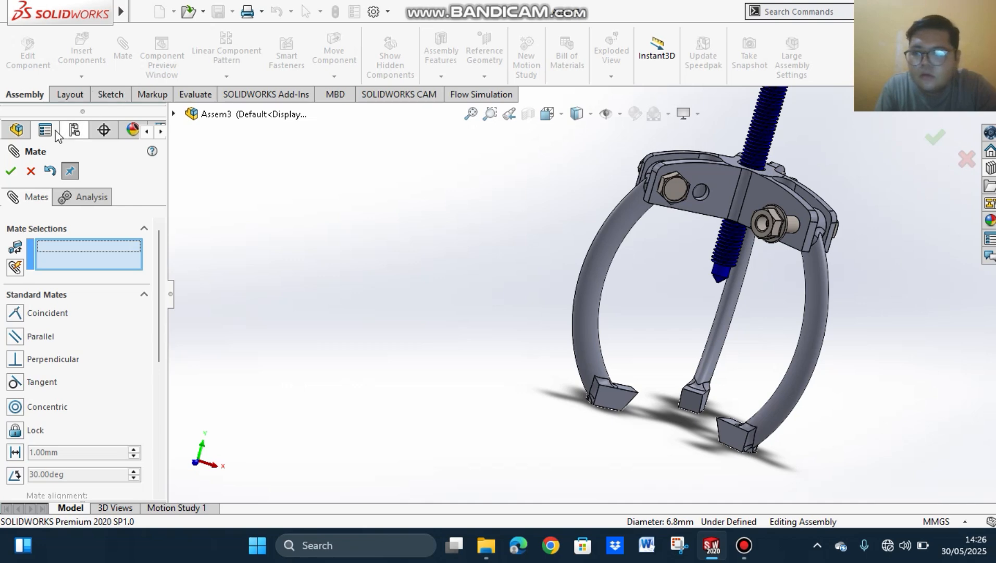
# Step: Mate the third nut's flange face parallel to the hook lever's side face and finish mating
pyautogui.moveTo(834, 291); pyautogui.dragTo(797, 216, button='middle')
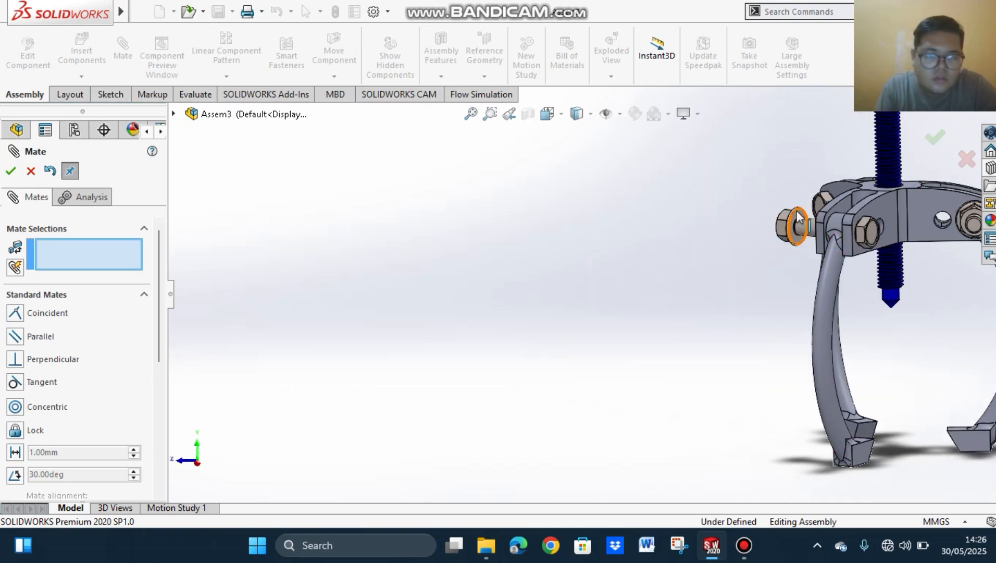
pyautogui.click(801, 220)
pyautogui.moveTo(633, 316); pyautogui.dragTo(793, 277, button='middle')
pyautogui.click(793, 224)
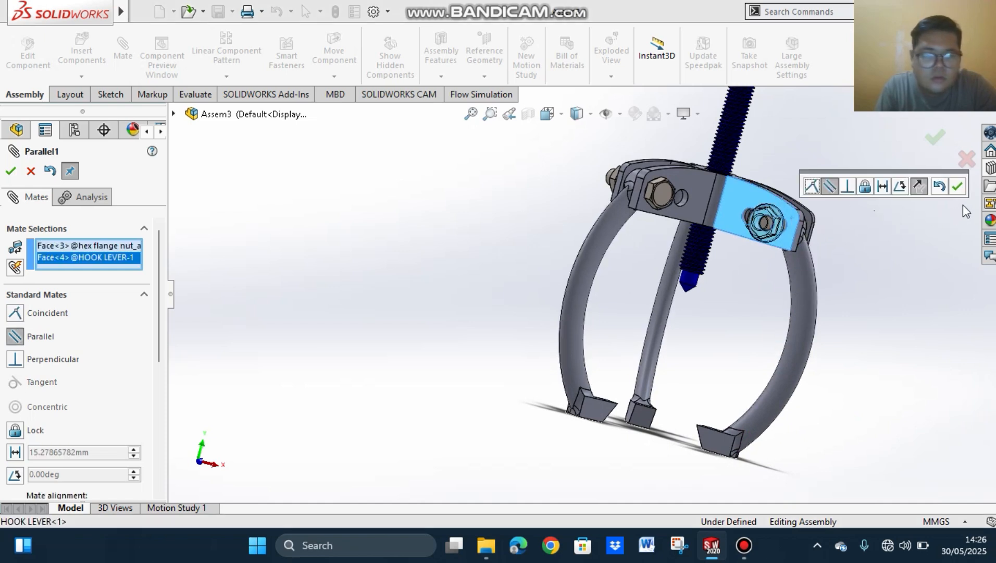
pyautogui.click(959, 187)
pyautogui.moveTo(736, 276); pyautogui.dragTo(669, 185, button='middle')
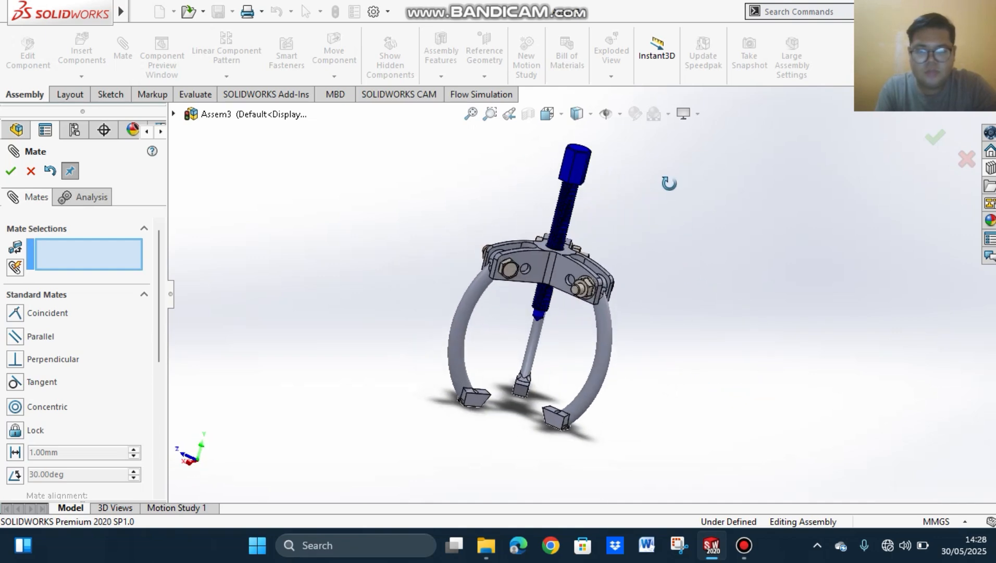
pyautogui.moveTo(672, 369); pyautogui.dragTo(552, 334, button='middle')
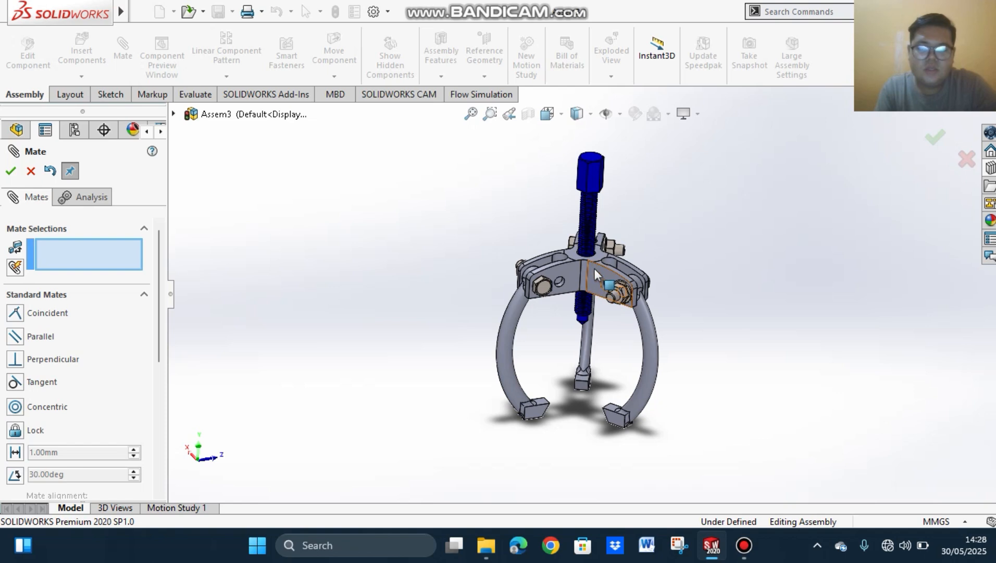
pyautogui.click(18, 174)
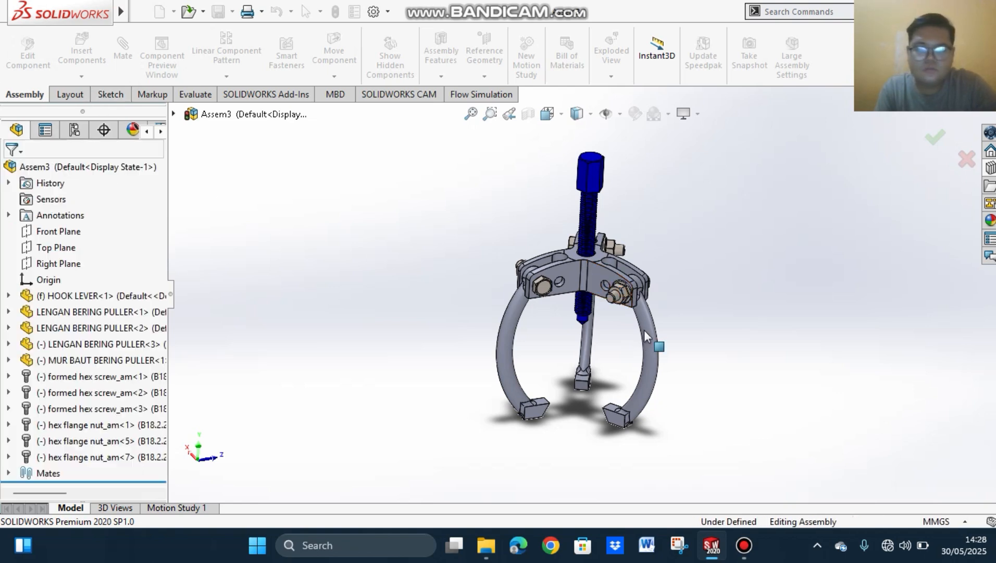
# Step: Colour the hook lever red with RGB values 255, 39, 39
pyautogui.click(600, 266)
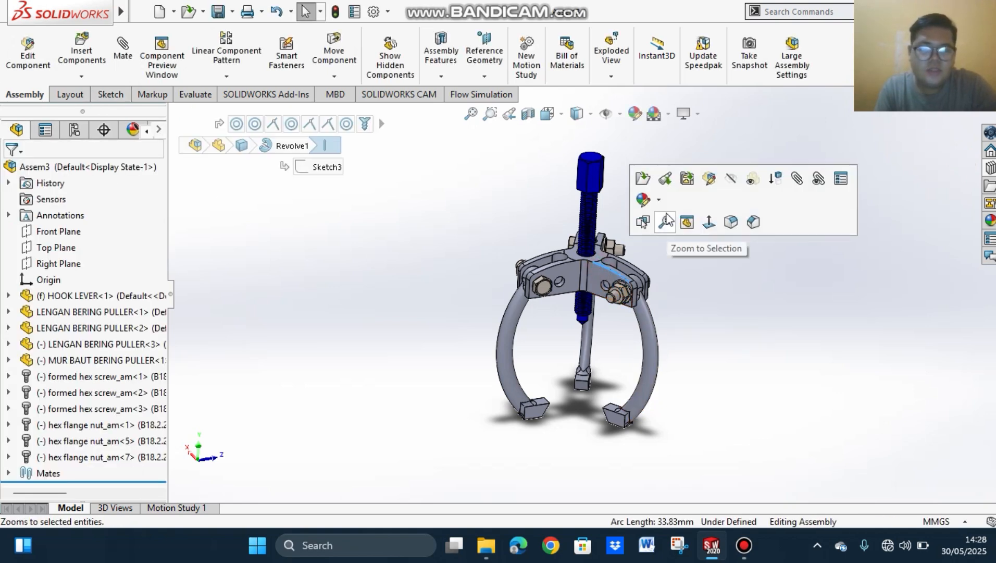
pyautogui.click(657, 200)
pyautogui.click(662, 251)
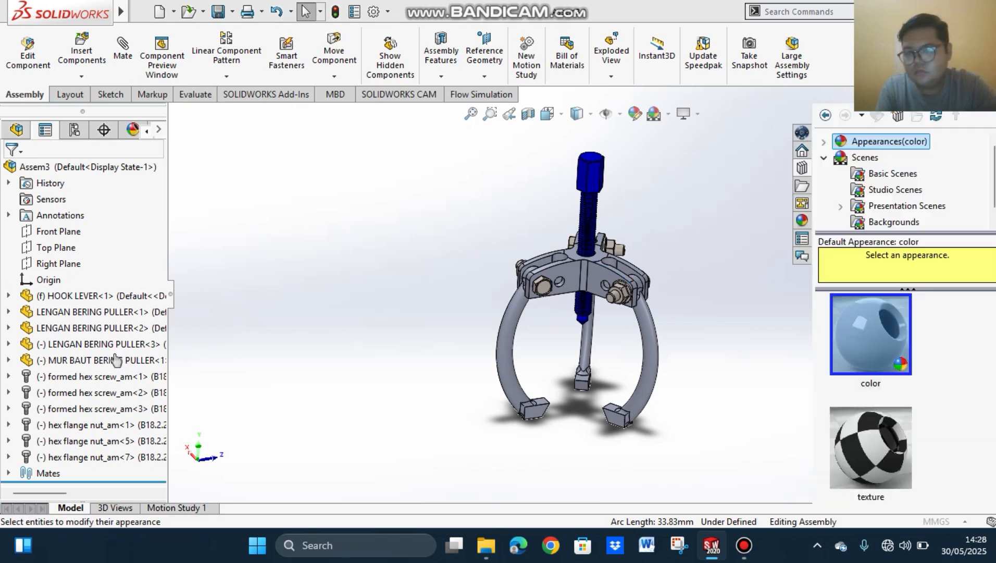
pyautogui.scroll(-5, 153, 399)
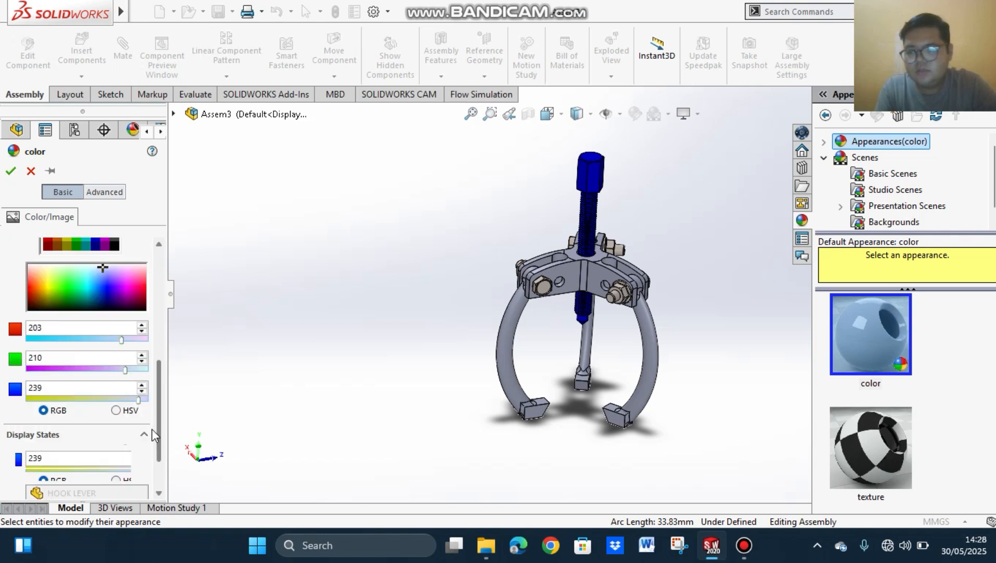
pyautogui.moveTo(44, 284); pyautogui.dragTo(31, 292)
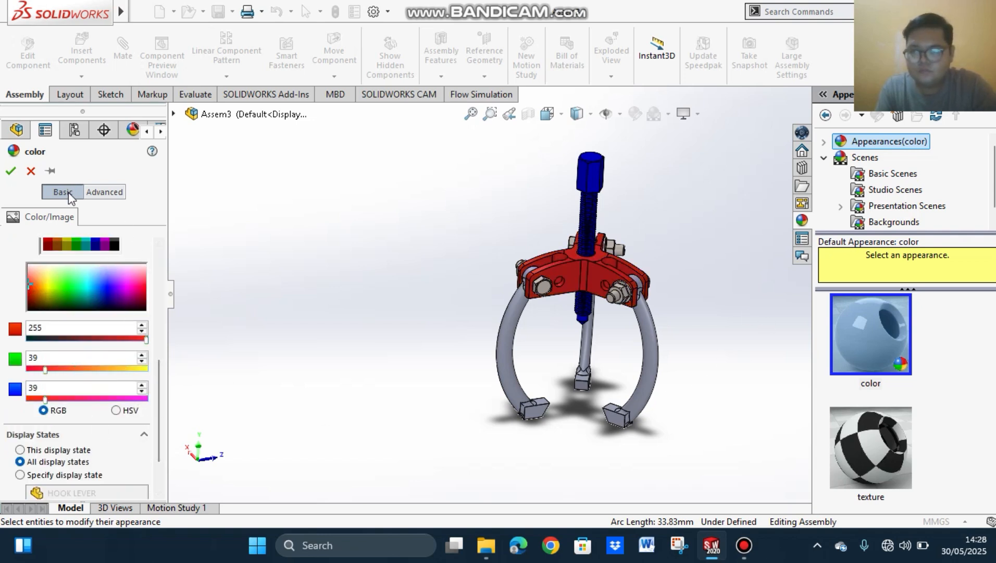
pyautogui.click(11, 171)
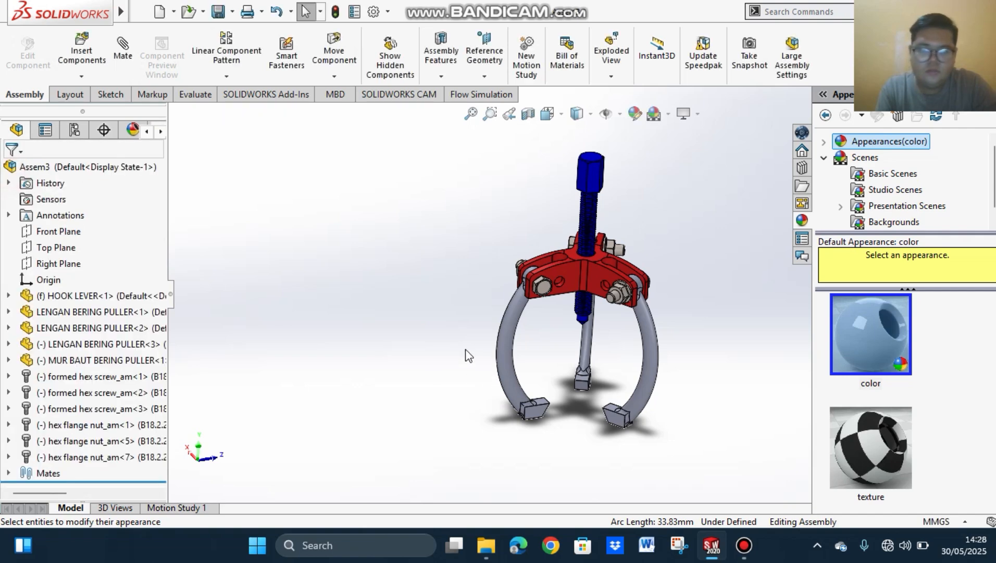
# Step: Colour the arm's curved swept face green with RGB values 17, 239, 0, applied at part document level
pyautogui.click(510, 357)
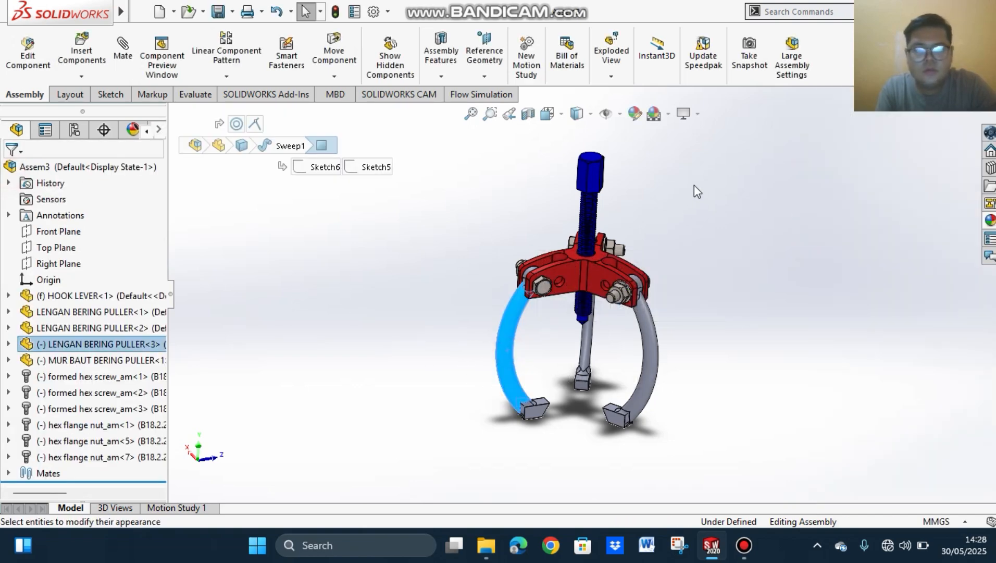
pyautogui.click(636, 114)
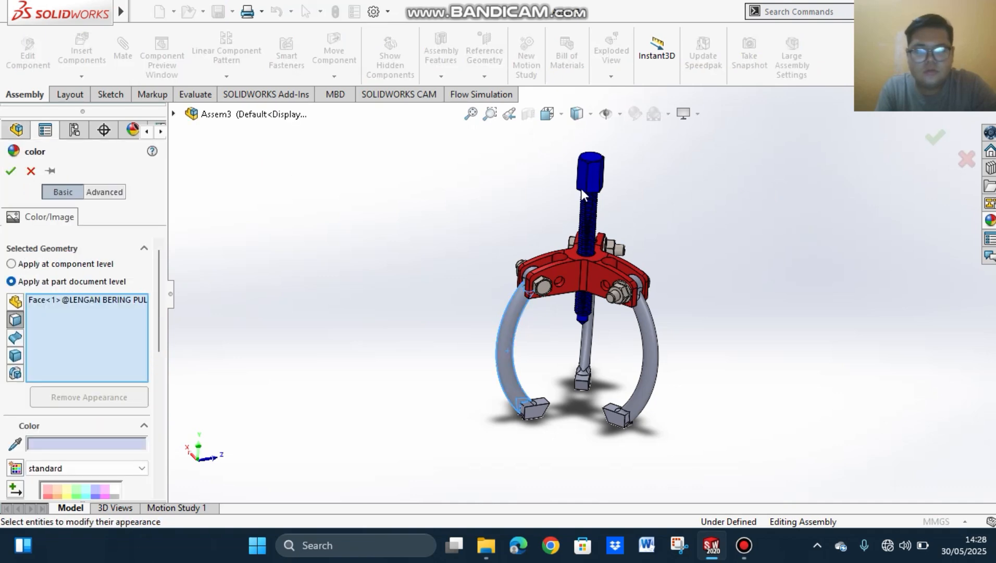
pyautogui.scroll(-5, 173, 404)
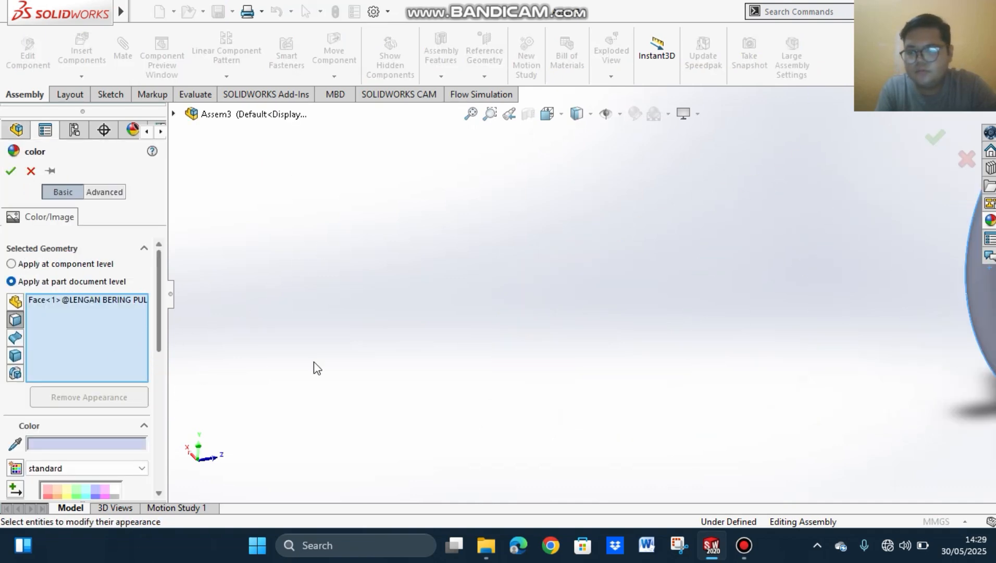
pyautogui.scroll(5, 456, 399)
pyautogui.scroll(-2, 693, 274)
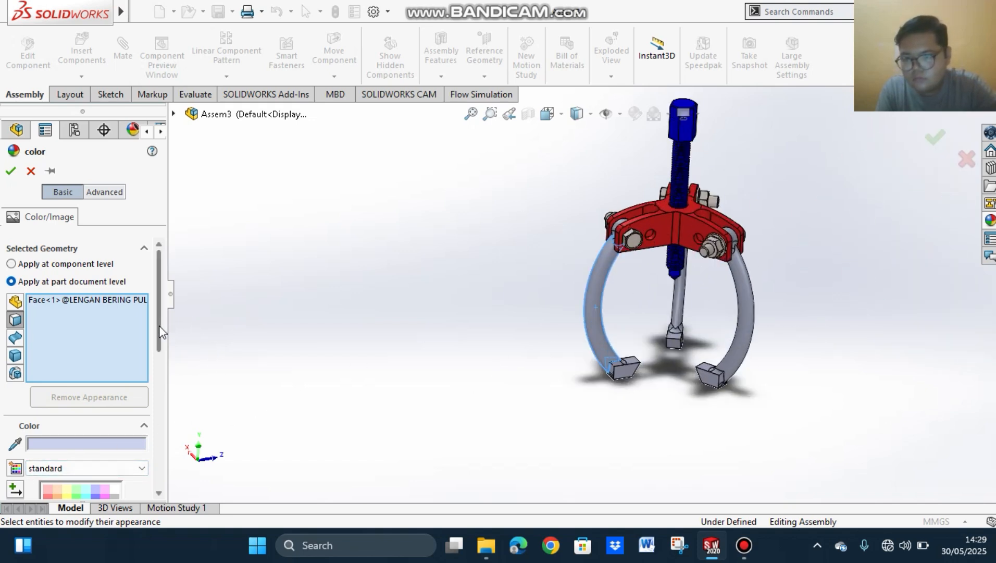
pyautogui.moveTo(159, 327); pyautogui.dragTo(121, 406)
pyautogui.click(125, 403)
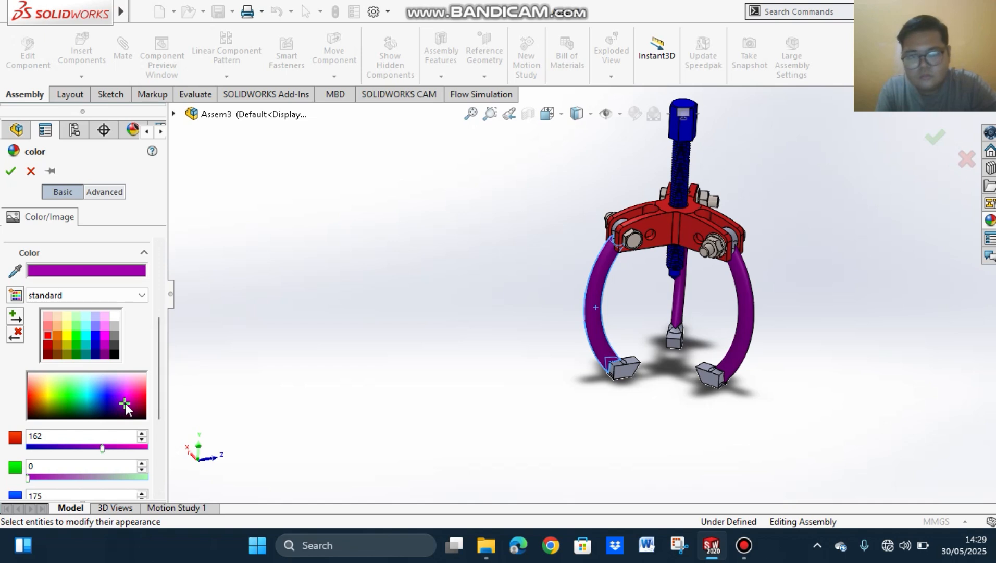
pyautogui.click(121, 398)
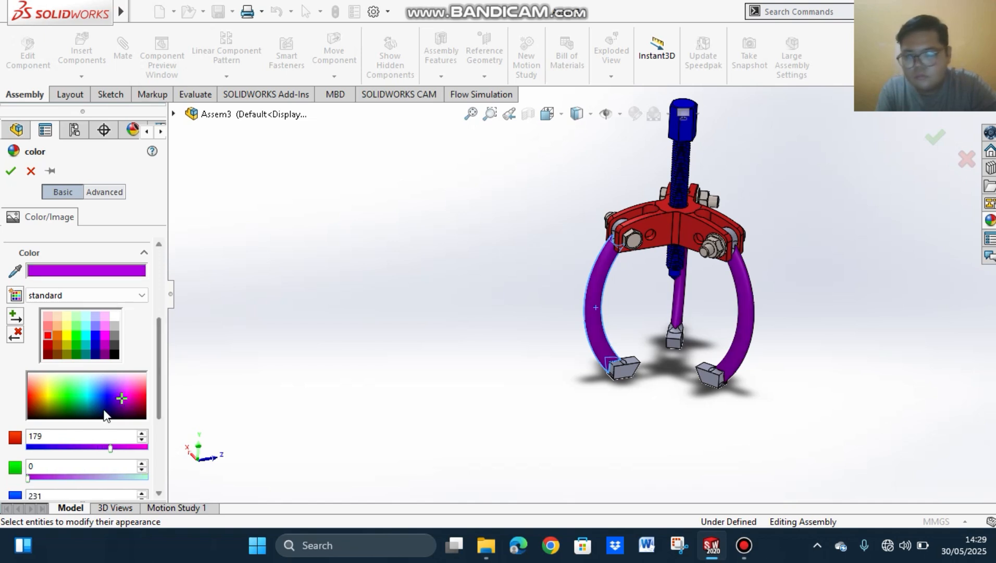
pyautogui.click(85, 398)
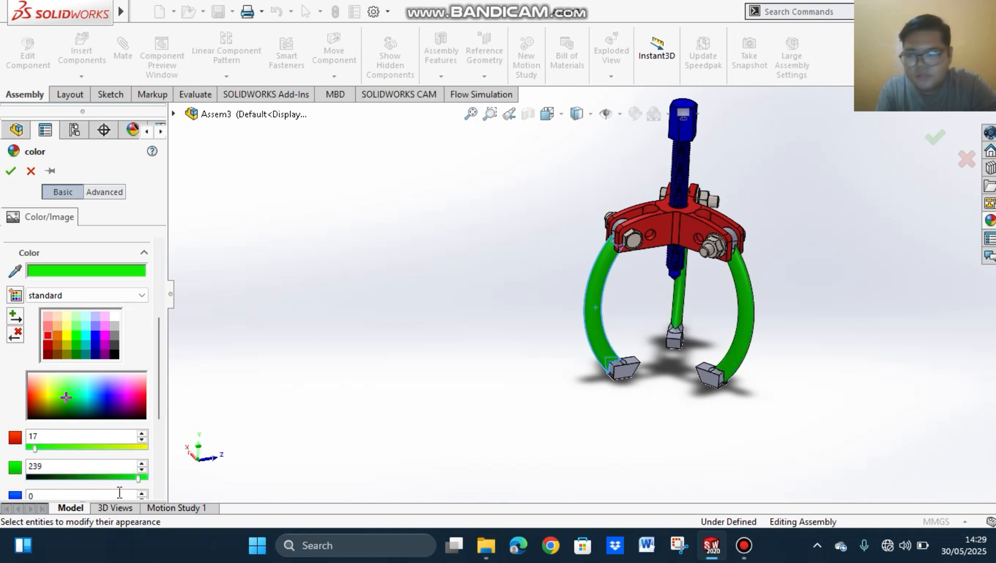
pyautogui.click(12, 171)
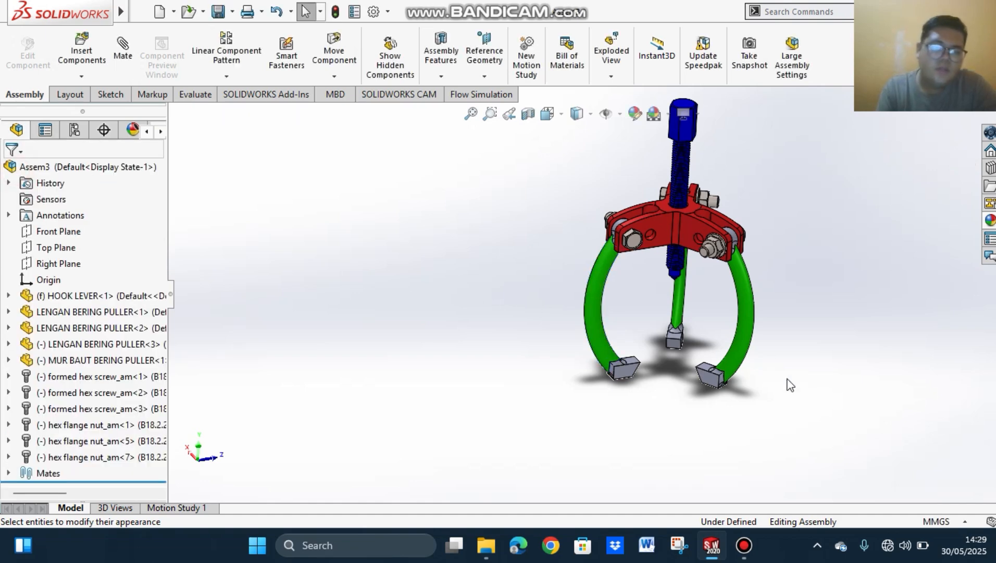
# Step: Examine the coloured puller assembly from several angles and check the movement of the central screw and one arm
pyautogui.moveTo(796, 340); pyautogui.dragTo(687, 154, button='middle')
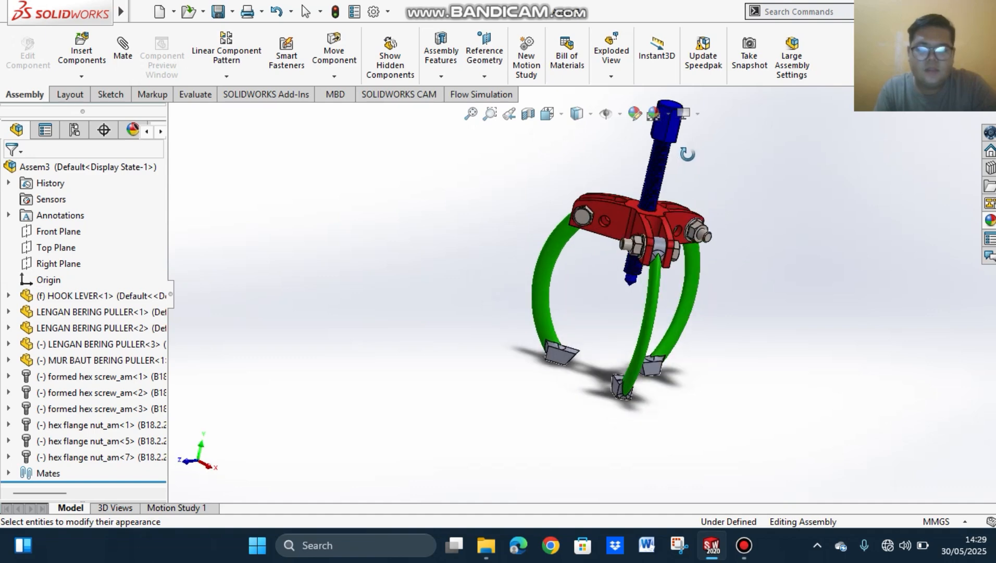
pyautogui.scroll(-4, 682, 201)
pyautogui.scroll(5, 682, 201)
pyautogui.moveTo(668, 263); pyautogui.dragTo(579, 224, button='middle')
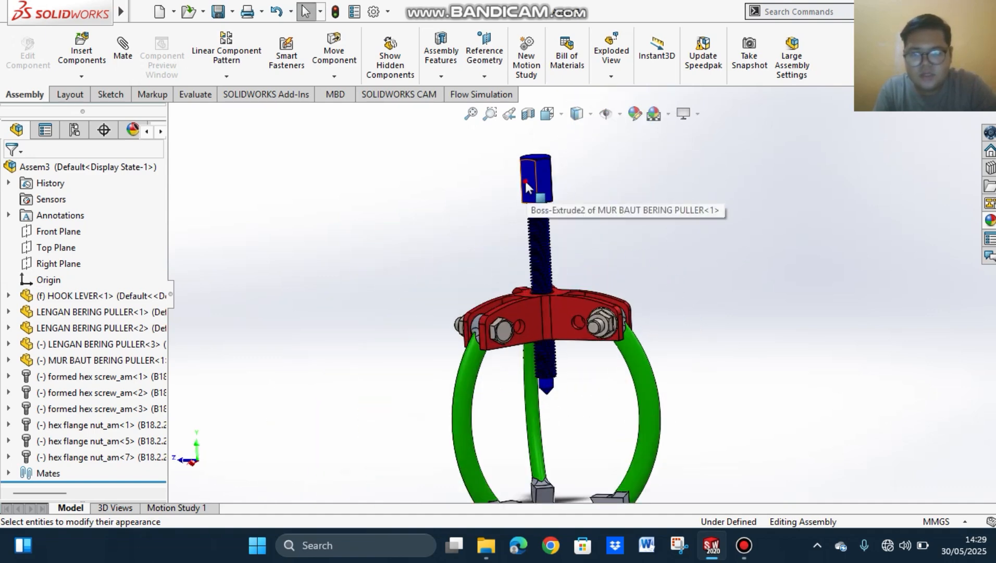
pyautogui.moveTo(524, 179); pyautogui.dragTo(508, 193)
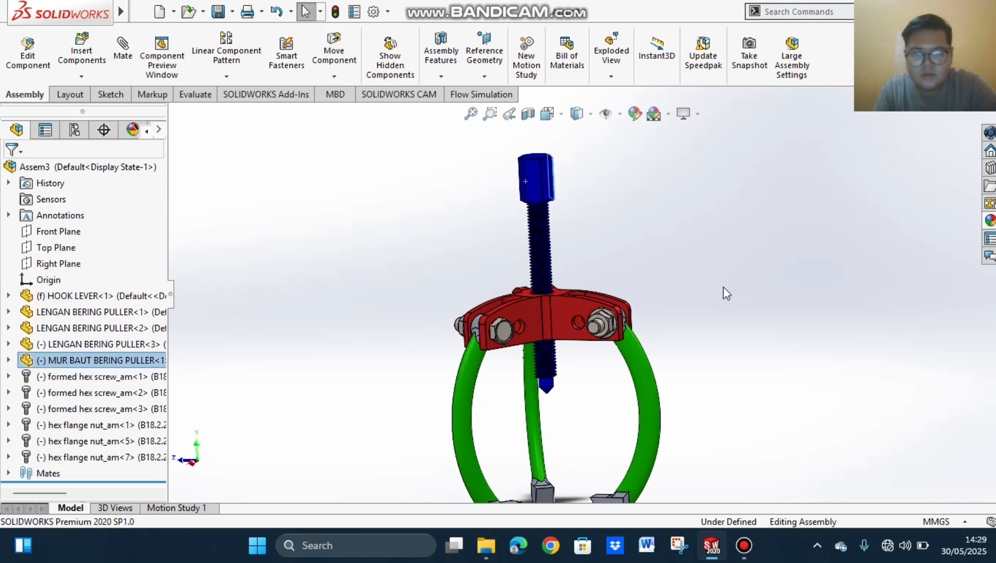
pyautogui.scroll(-3, 723, 290)
pyautogui.scroll(3, 722, 291)
pyautogui.scroll(-3, 704, 309)
pyautogui.scroll(3, 684, 323)
pyautogui.scroll(3, 589, 313)
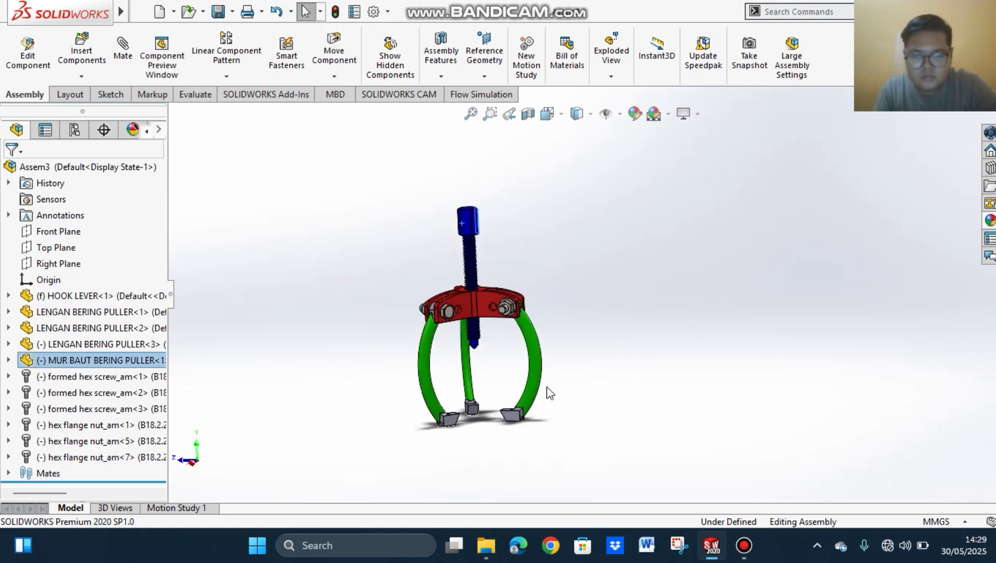
pyautogui.moveTo(545, 397)
pyautogui.mouseDown()
pyautogui.moveTo(597, 345)
pyautogui.moveTo(553, 385)
pyautogui.mouseUp()
pyautogui.moveTo(530, 238); pyautogui.dragTo(631, 307, button='middle')
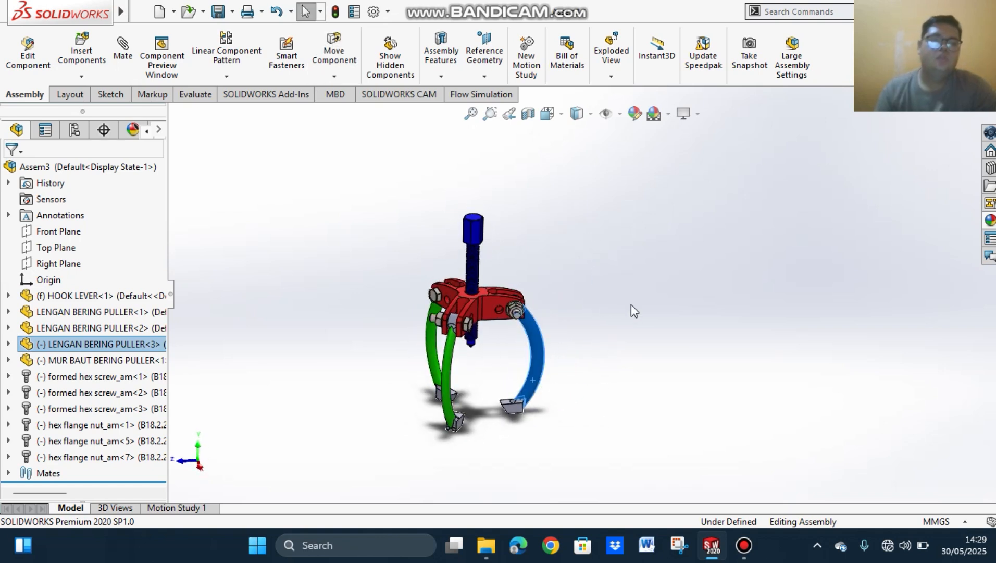